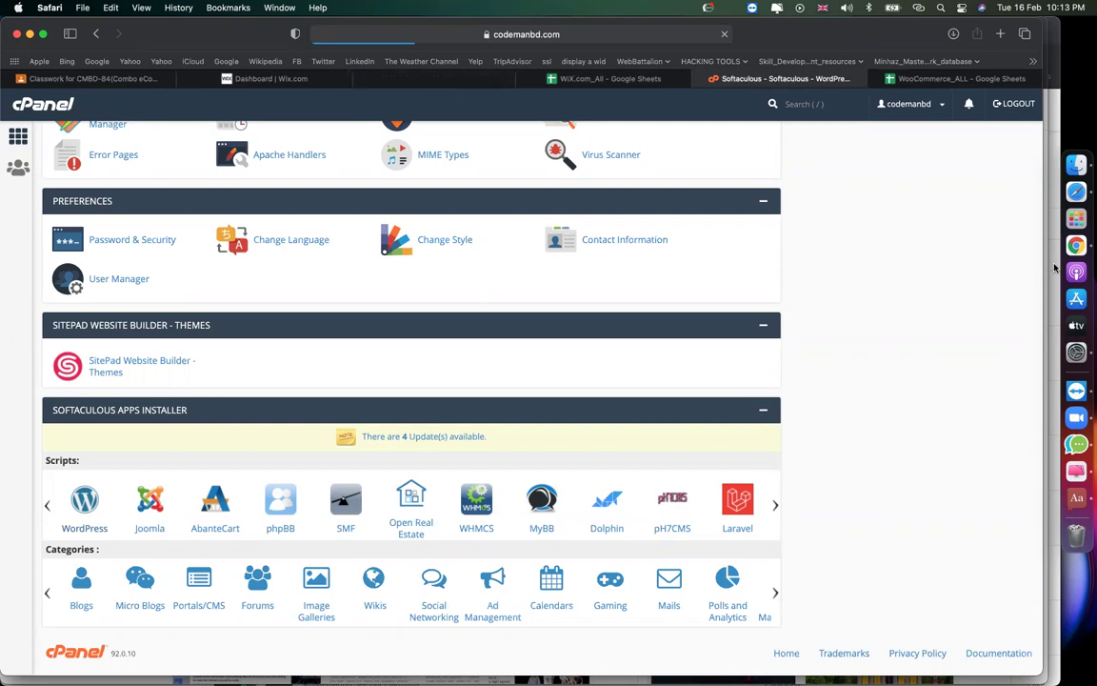
Close the MASTER DATABASE spreadsheet, review the WooCommerce_ALL steps, and return to Softaculous.
{"action": "left_click", "coordinate": [895, 78]}
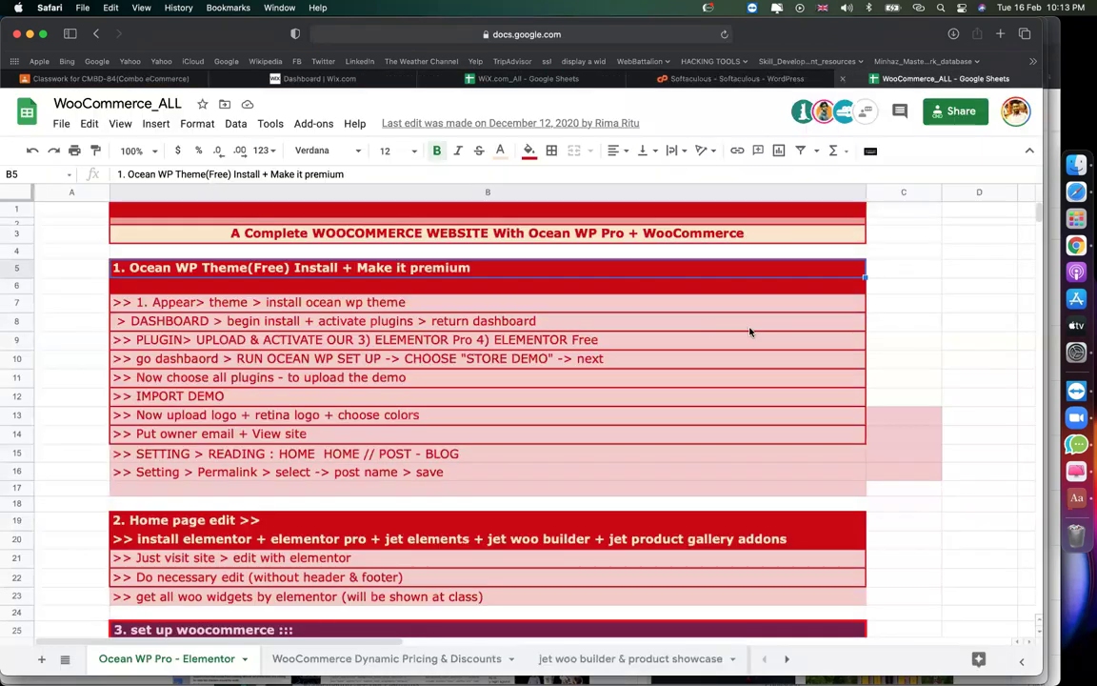
{"action": "left_click", "coordinate": [979, 235]}
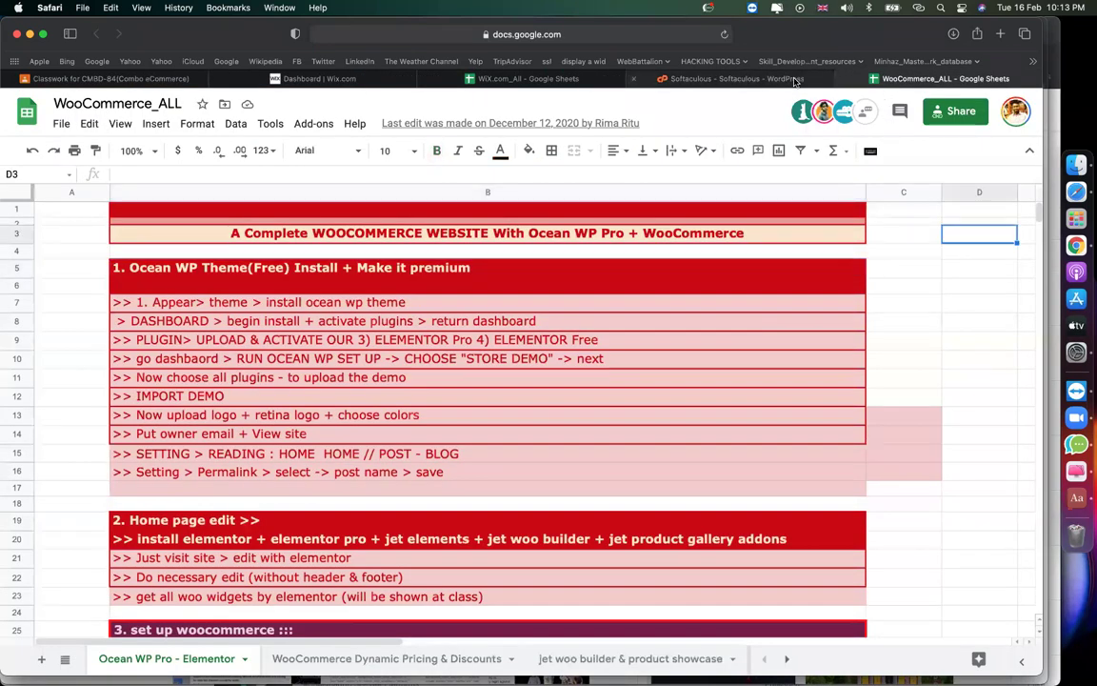
{"action": "left_click", "coordinate": [803, 79]}
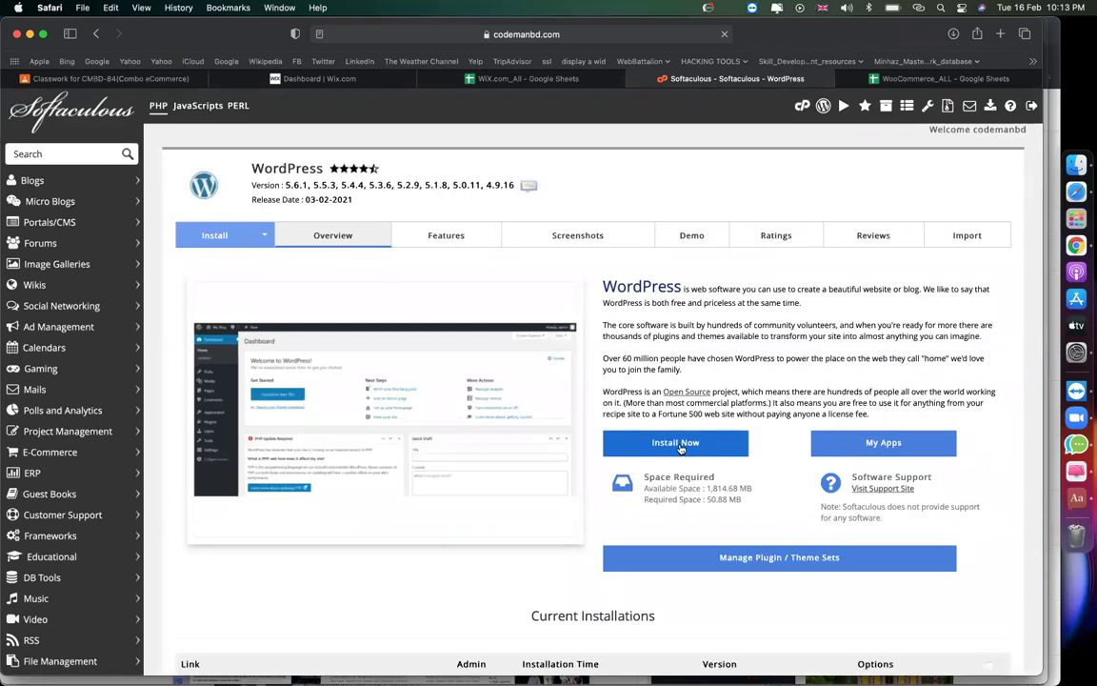
{"action": "left_click", "coordinate": [688, 455]}
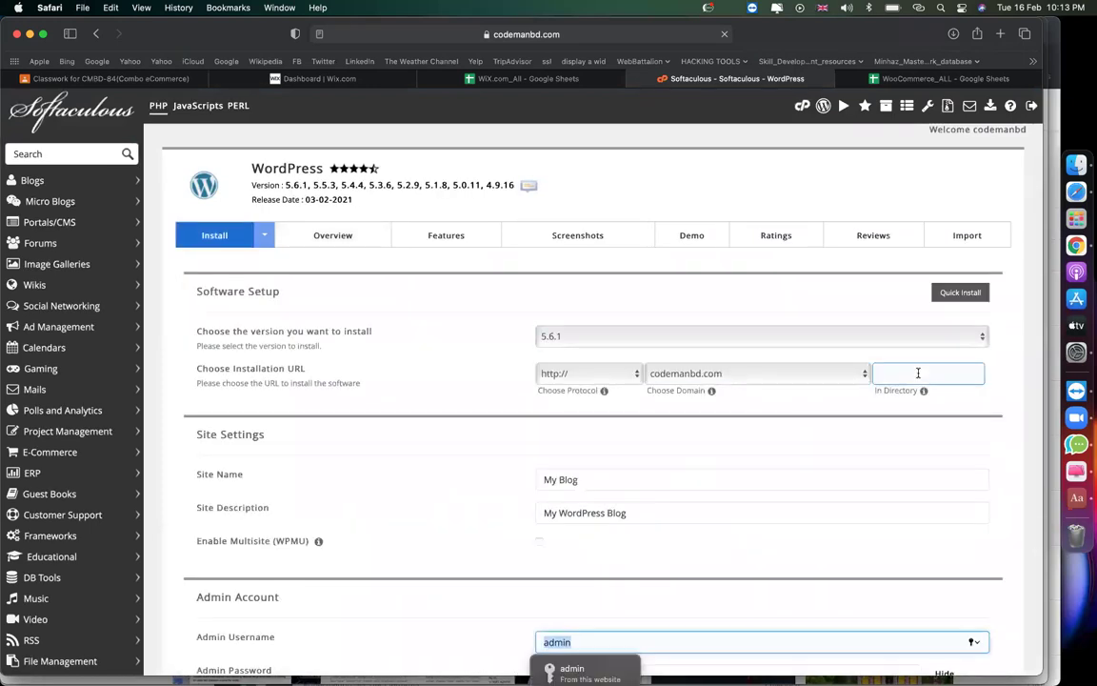
{"action": "type", "text": "woo"}
{"action": "left_click", "coordinate": [919, 370]}
{"action": "type", "text": "wo"}
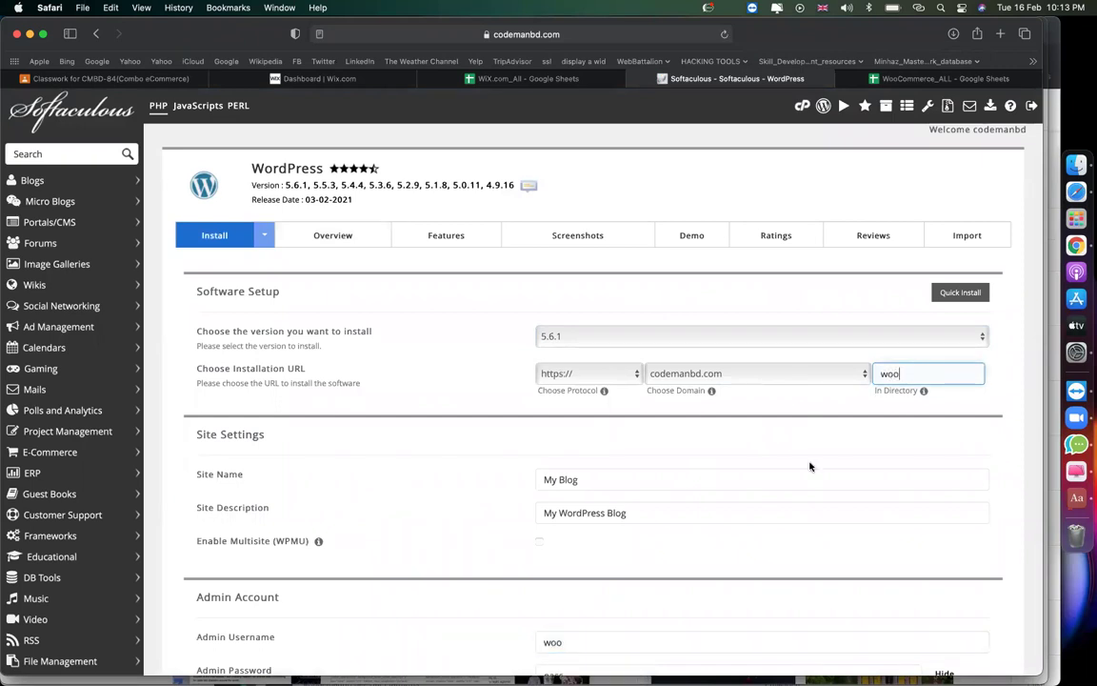
{"action": "scroll", "coordinate": [809, 466], "scroll_direction": "down", "scroll_amount": 3}
{"action": "double_click", "coordinate": [619, 499]}
{"action": "type", "text": "admin"}
{"action": "scroll", "coordinate": [590, 524], "scroll_direction": "down", "scroll_amount": 10}
{"action": "left_click", "coordinate": [591, 511]}
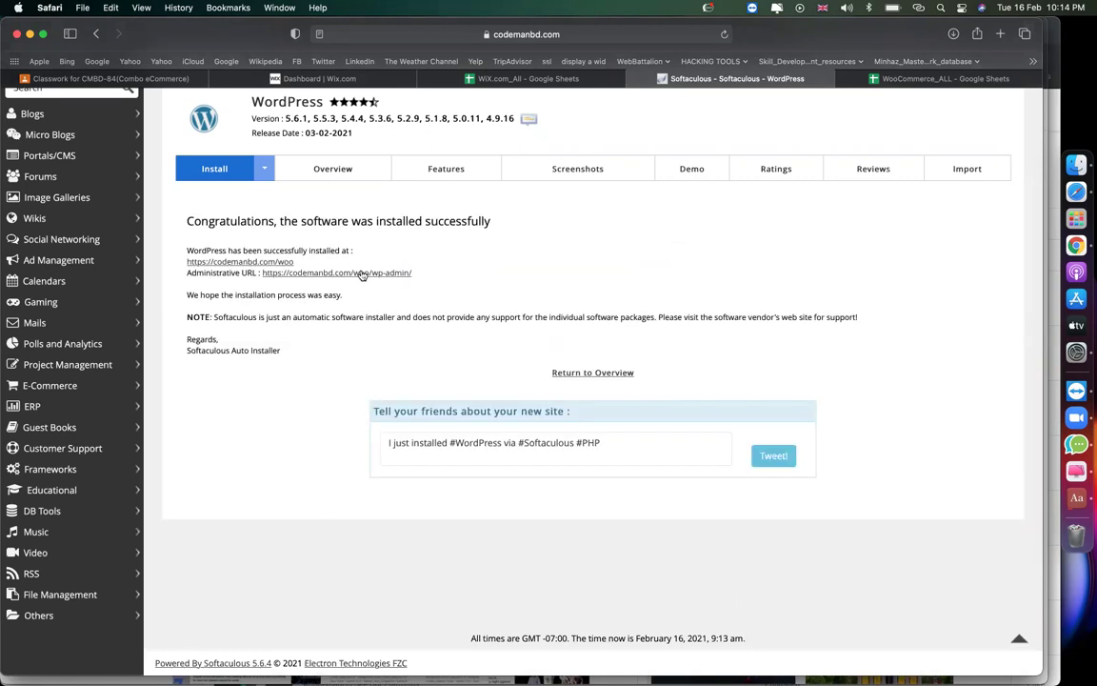
{"action": "left_click", "coordinate": [362, 274]}
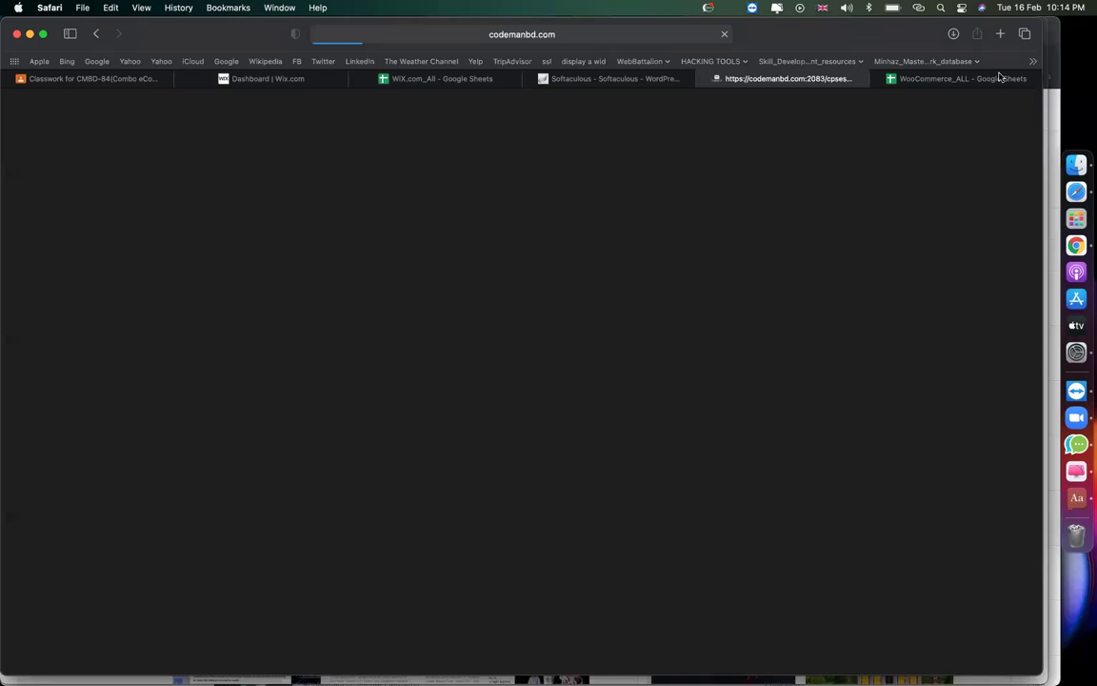
Search Drive for '00', open the 00. Ethical Hacking sheet, select its URL, then go to CMBD-84 Classwork.
{"action": "left_click", "coordinate": [1000, 34]}
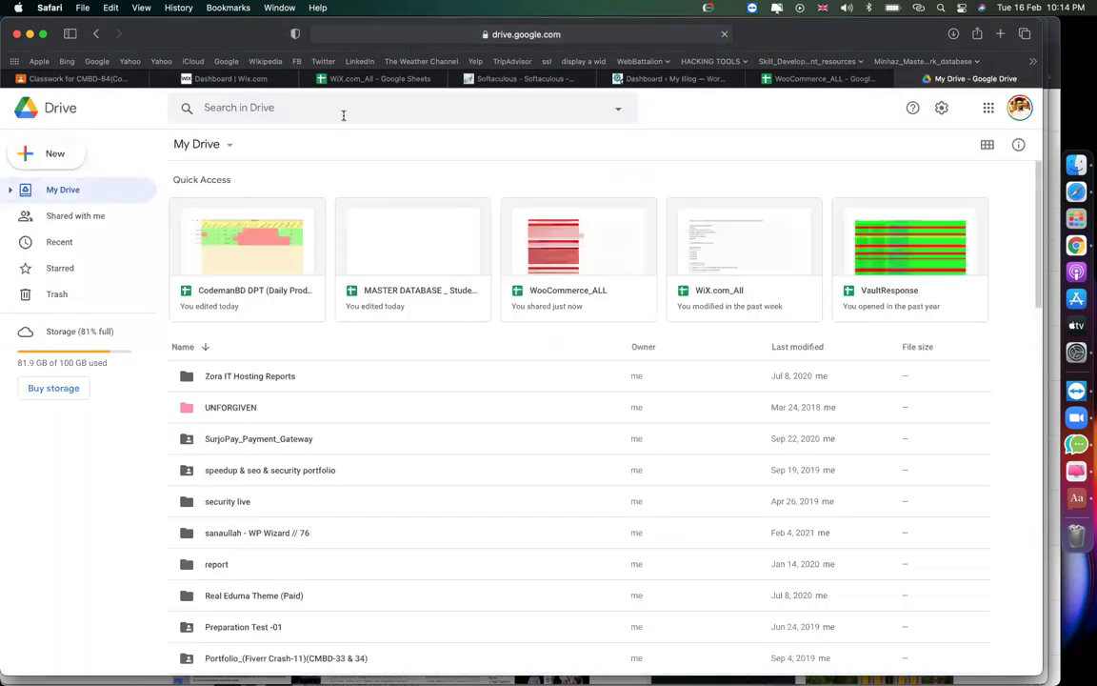
{"action": "left_click", "coordinate": [342, 114]}
{"action": "type", "text": "00"}
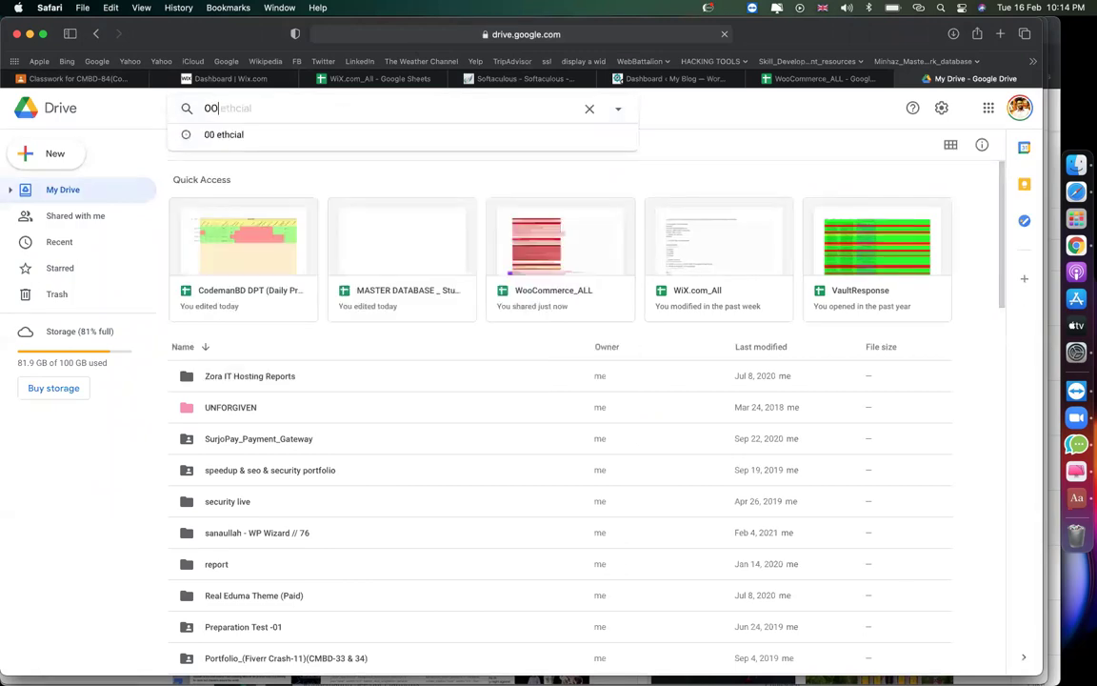
{"action": "left_click", "coordinate": [279, 169]}
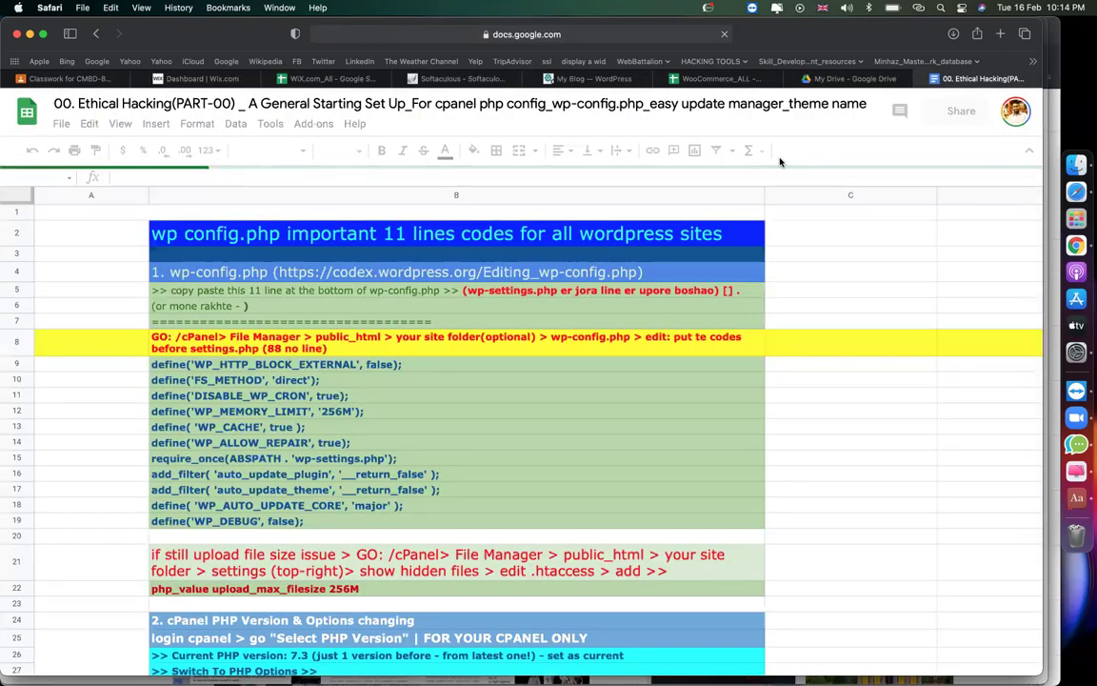
{"action": "left_click", "coordinate": [593, 35]}
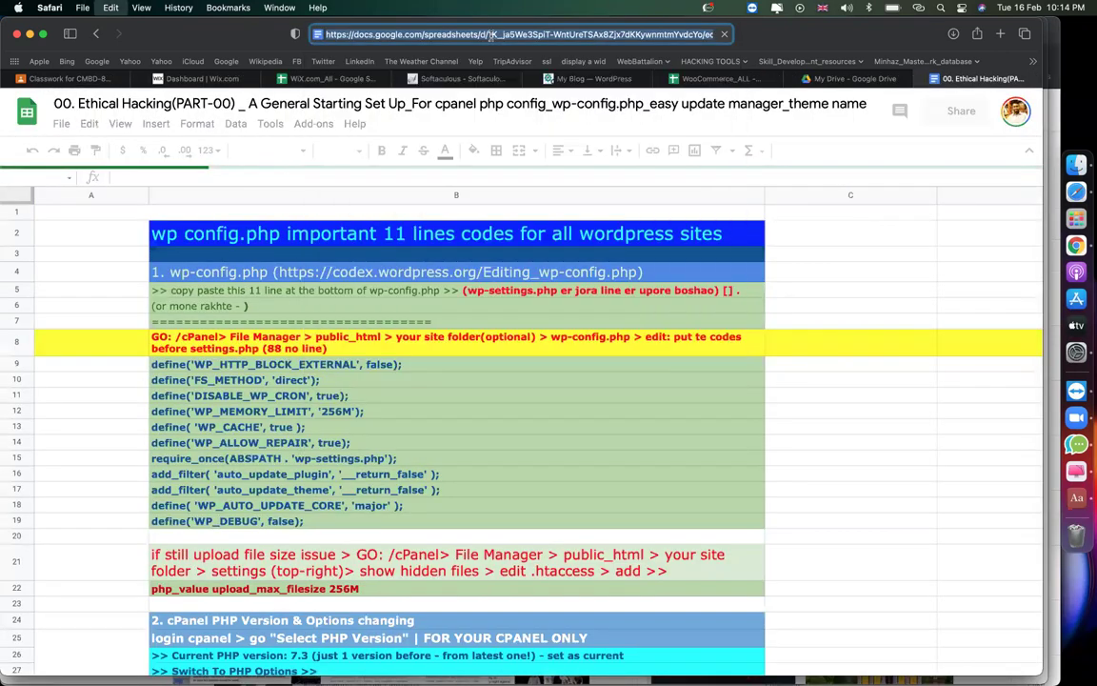
{"action": "left_click", "coordinate": [59, 78]}
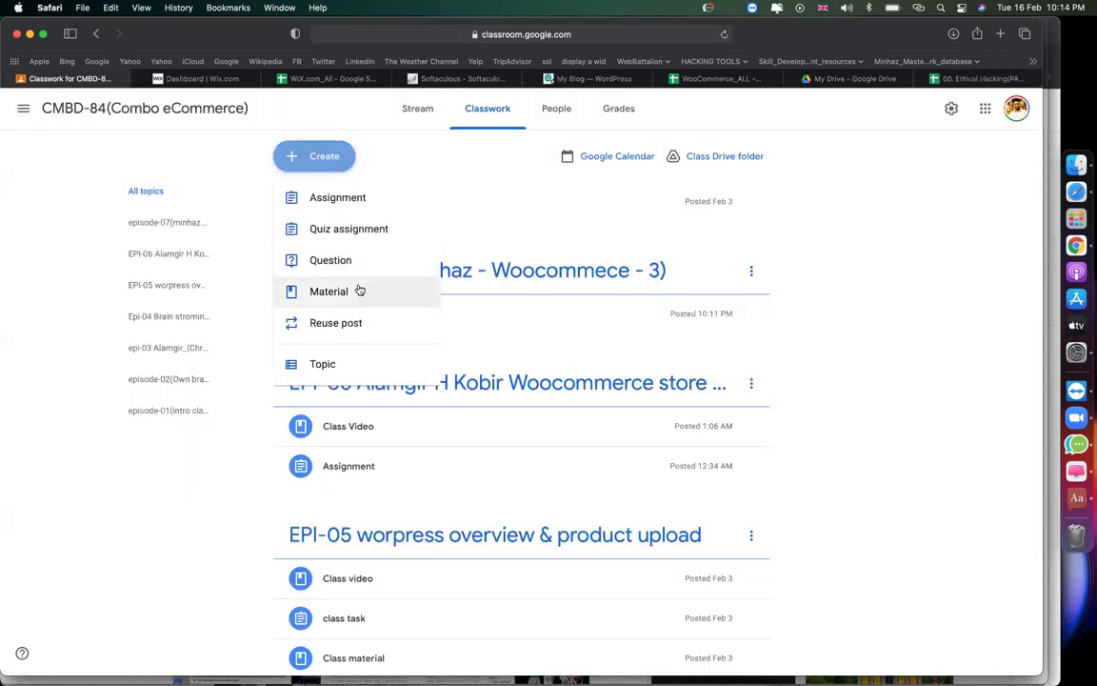
Post material 'ethical hacking 00 sheet' with the pasted sheet link under topic episode-07.
{"action": "left_click", "coordinate": [359, 291]}
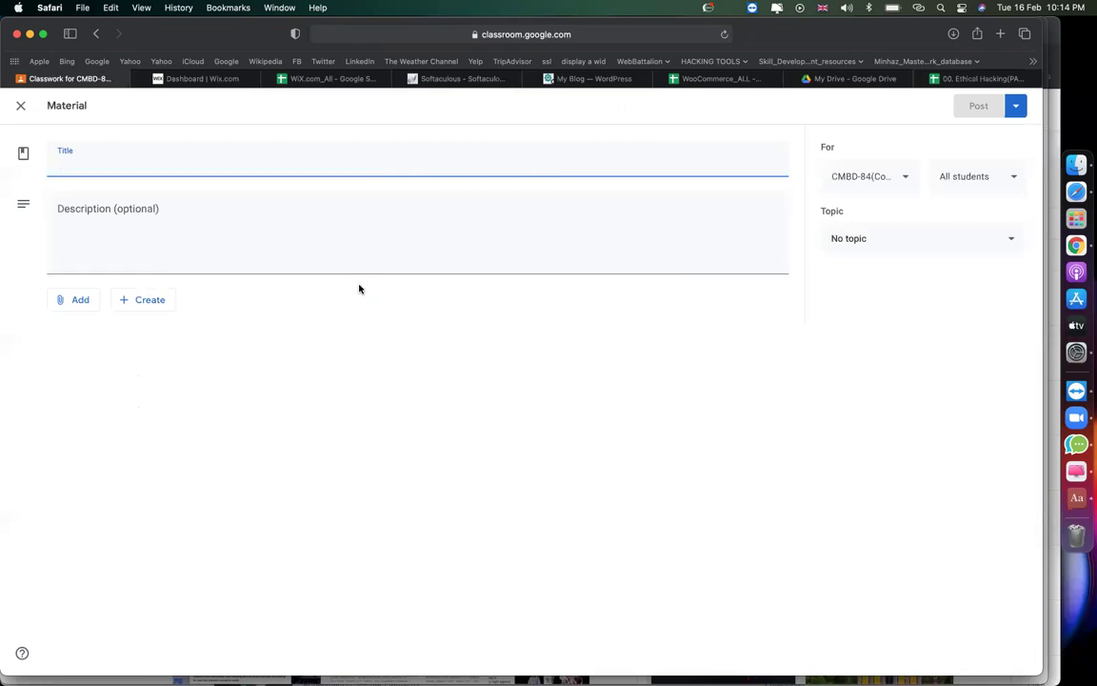
{"action": "type", "text": "e"}
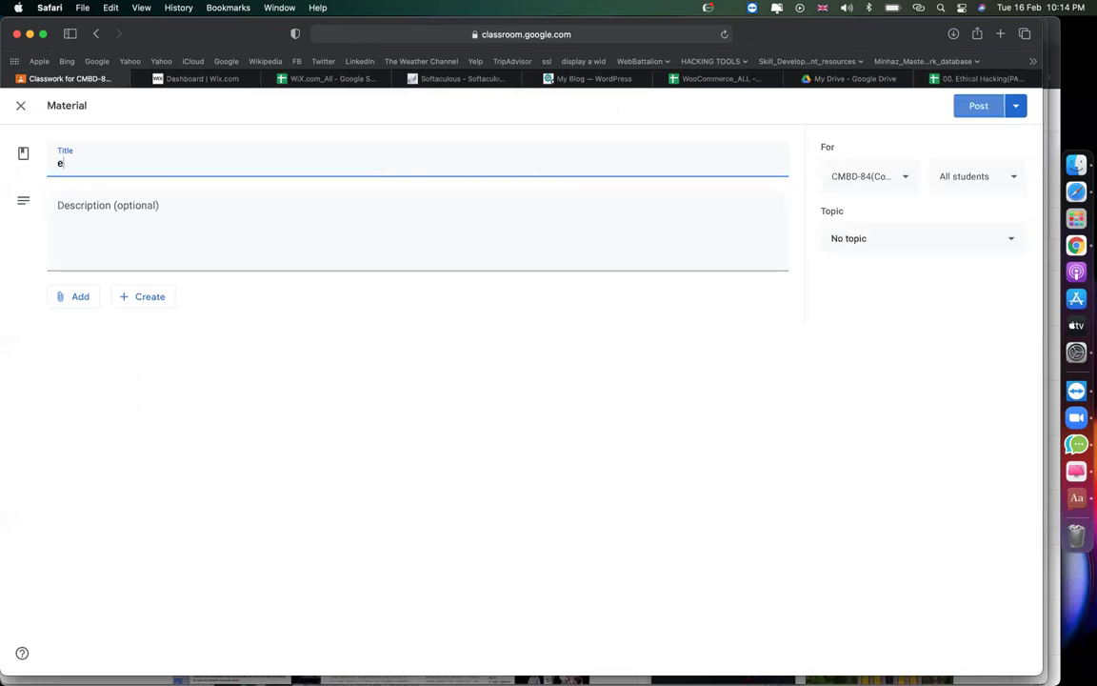
{"action": "type", "text": "thical hacking"}
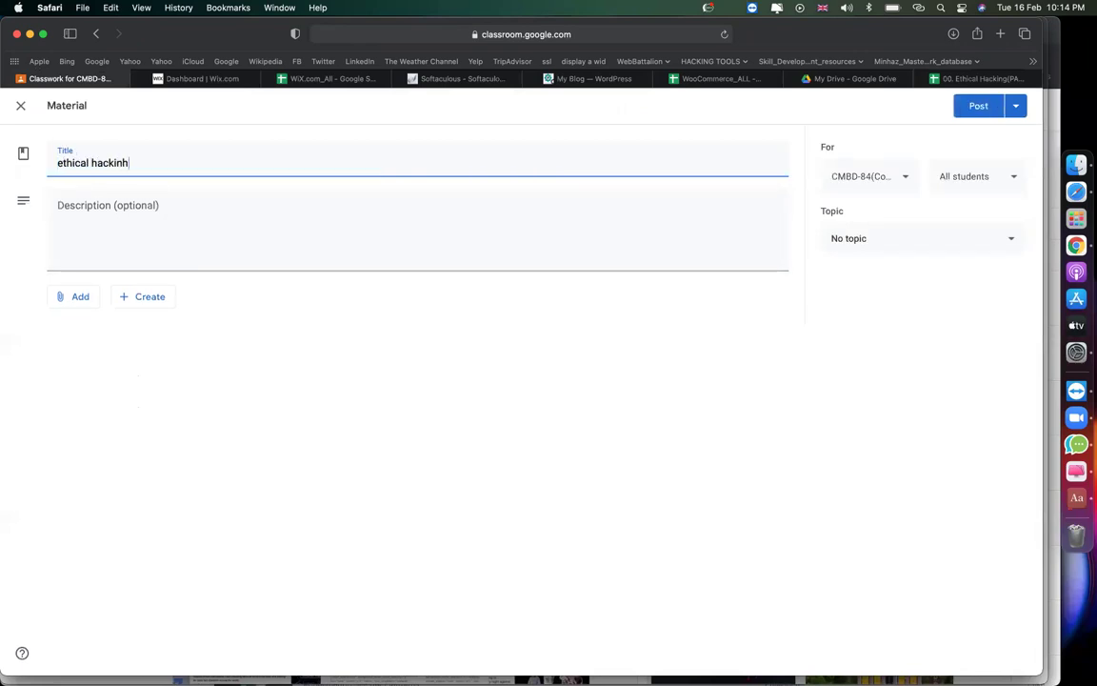
{"action": "type", "text": " 00 sheet"}
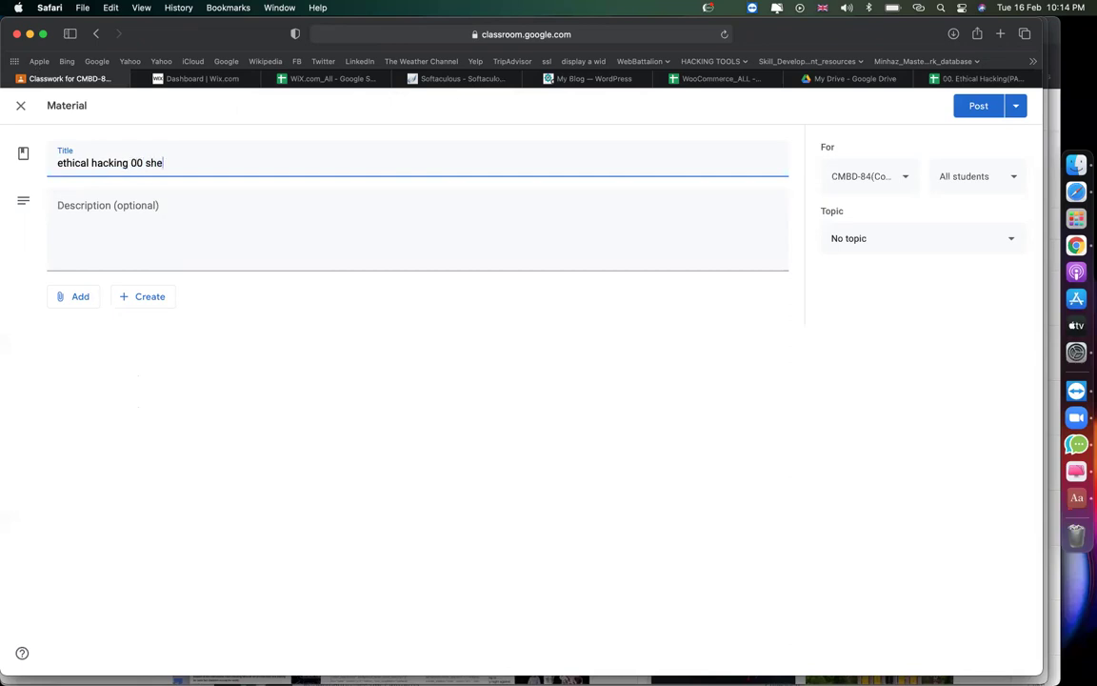
{"action": "left_click", "coordinate": [65, 298]}
{"action": "left_click", "coordinate": [88, 344]}
{"action": "key", "text": "super+v"}
{"action": "key", "text": "Return"}
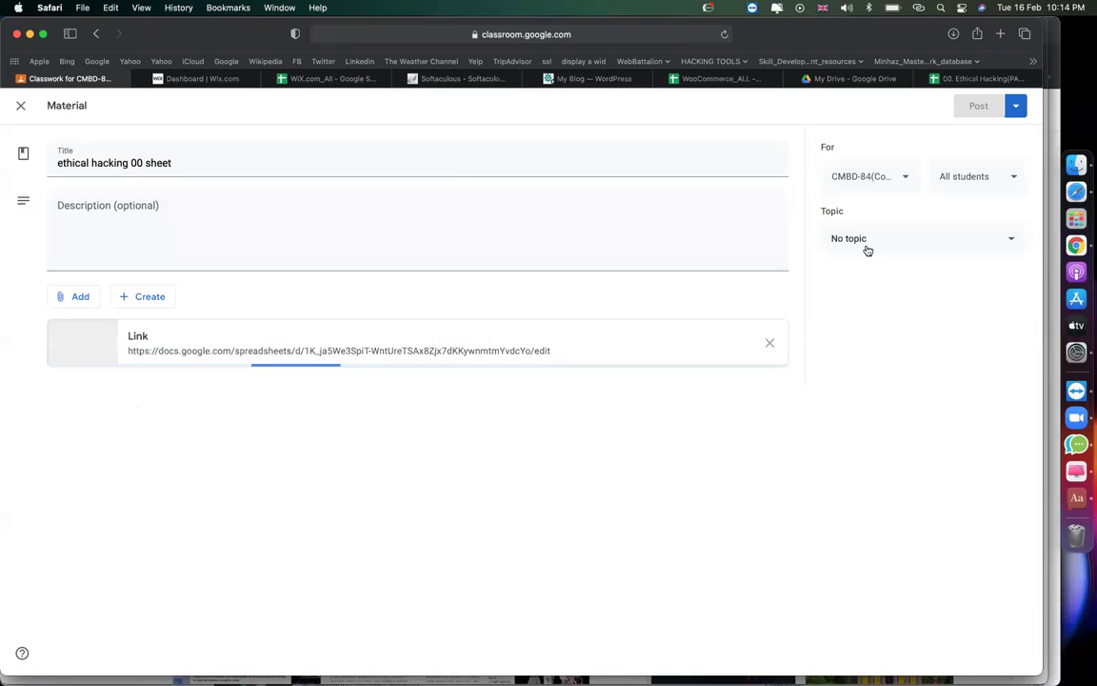
{"action": "left_click", "coordinate": [865, 243]}
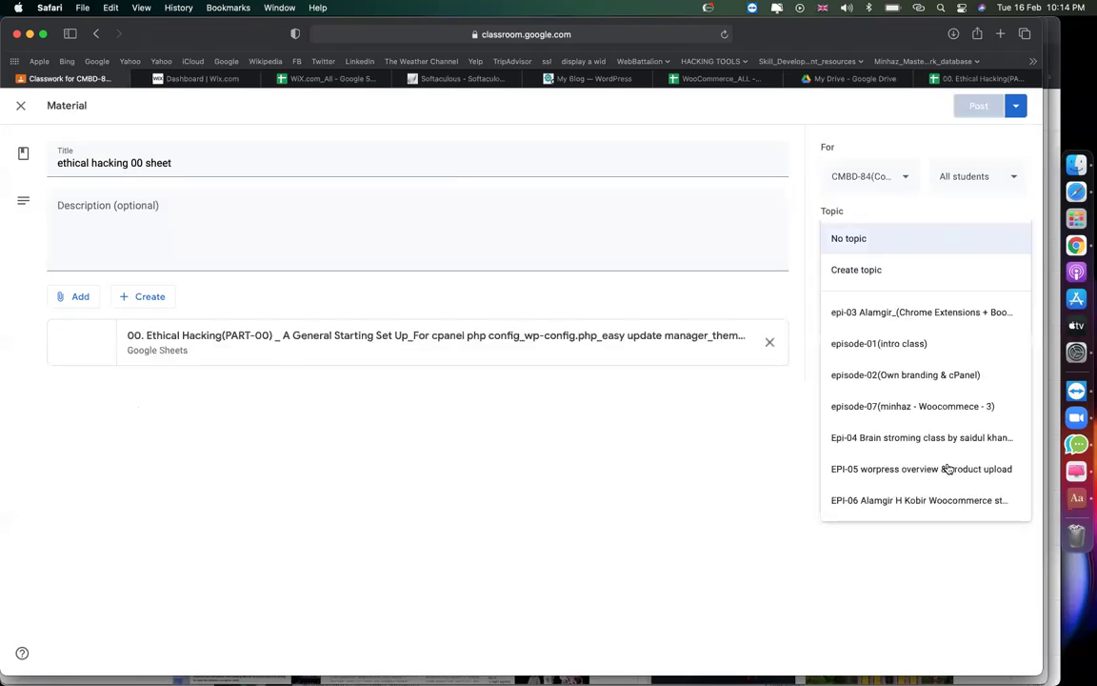
{"action": "left_click", "coordinate": [901, 410]}
{"action": "left_click", "coordinate": [977, 107]}
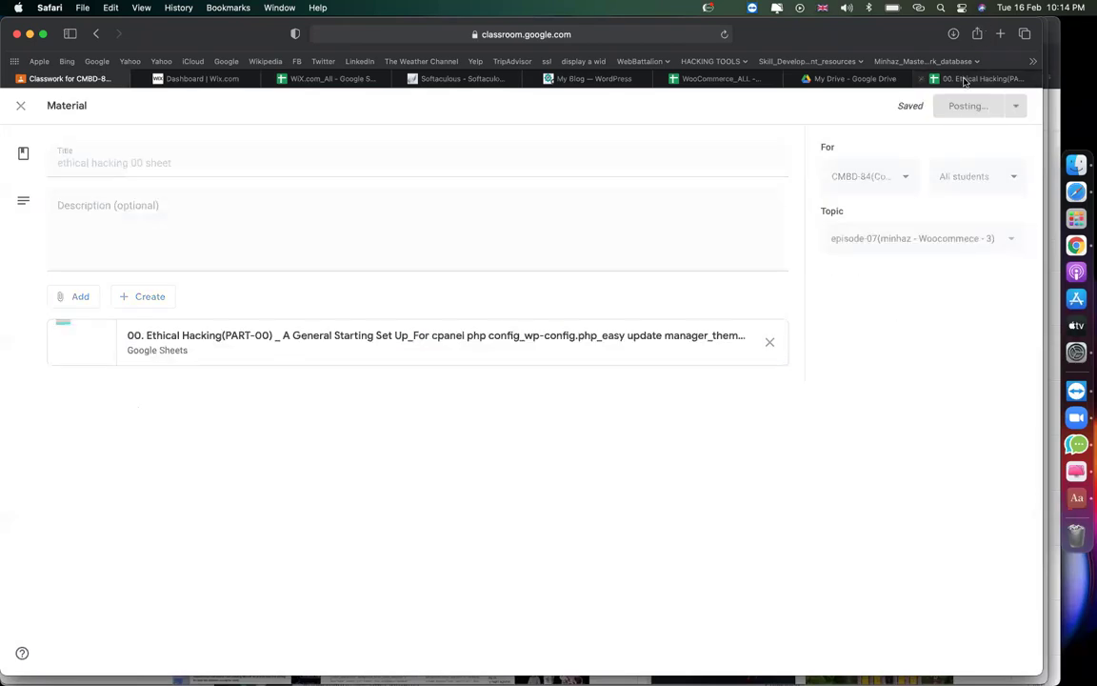
Back in the Ethical Hacking sheet, select the define code lines in column B.
{"action": "left_click", "coordinate": [981, 78]}
{"action": "left_click", "coordinate": [868, 425]}
{"action": "left_click_drag", "start_coordinate": [221, 362], "coordinate": [220, 522]}
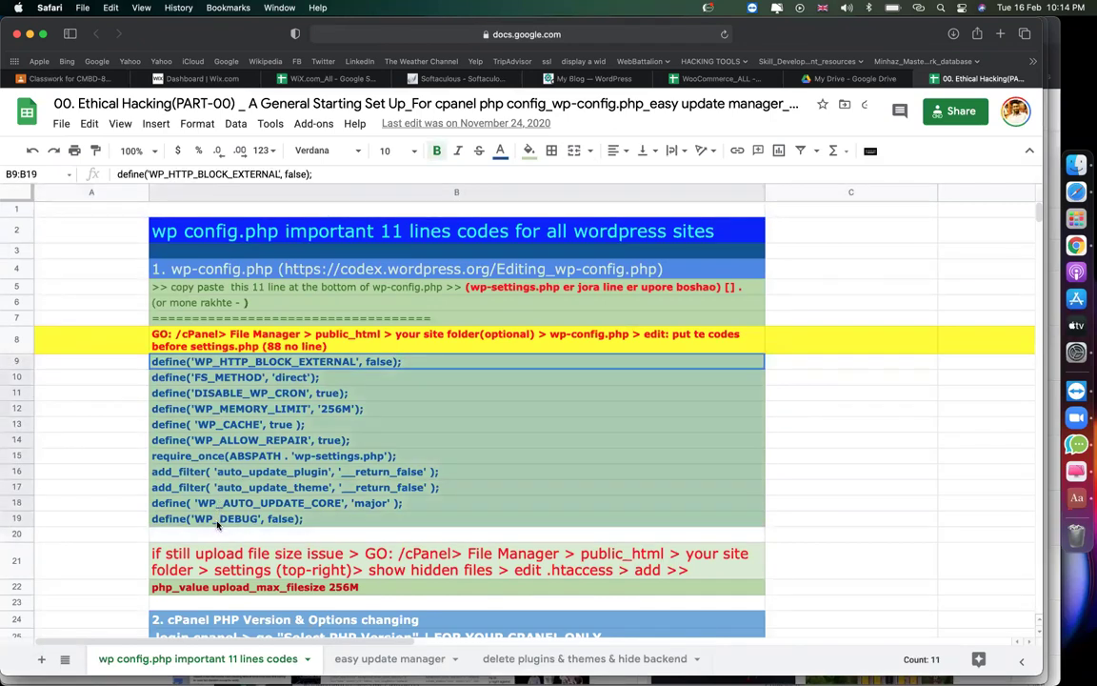
Extend the selection to WP_DEBUG, open cPanel, then go to WordPress's Add New Plugins page.
{"action": "left_click", "coordinate": [863, 407]}
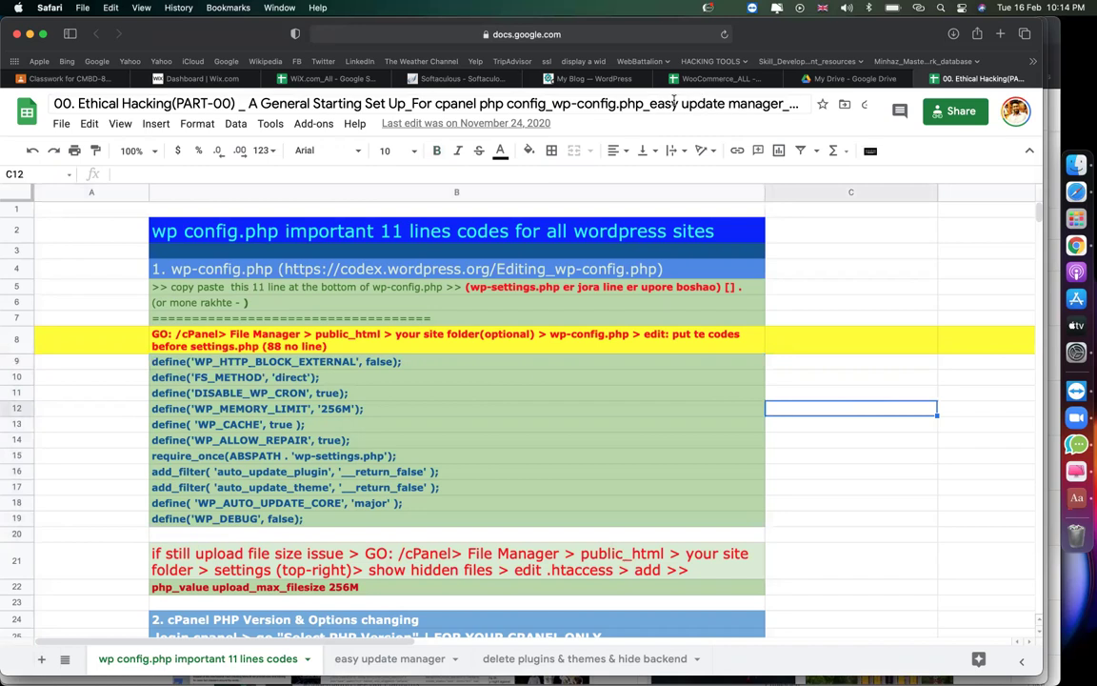
{"action": "left_click", "coordinate": [585, 81]}
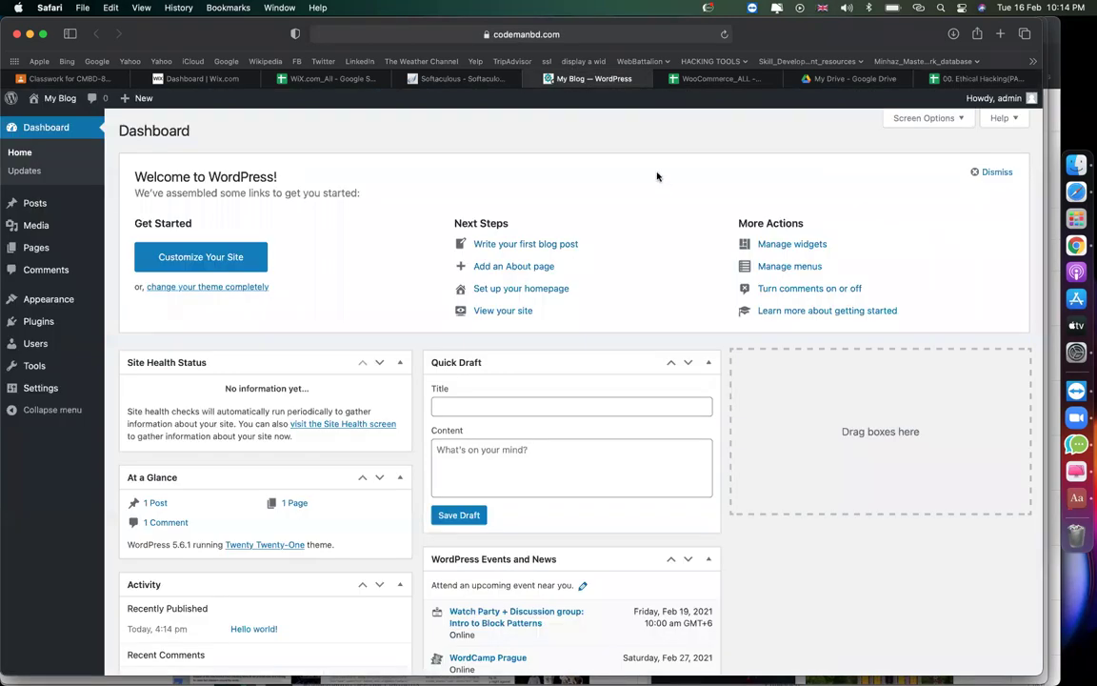
{"action": "left_click", "coordinate": [441, 81]}
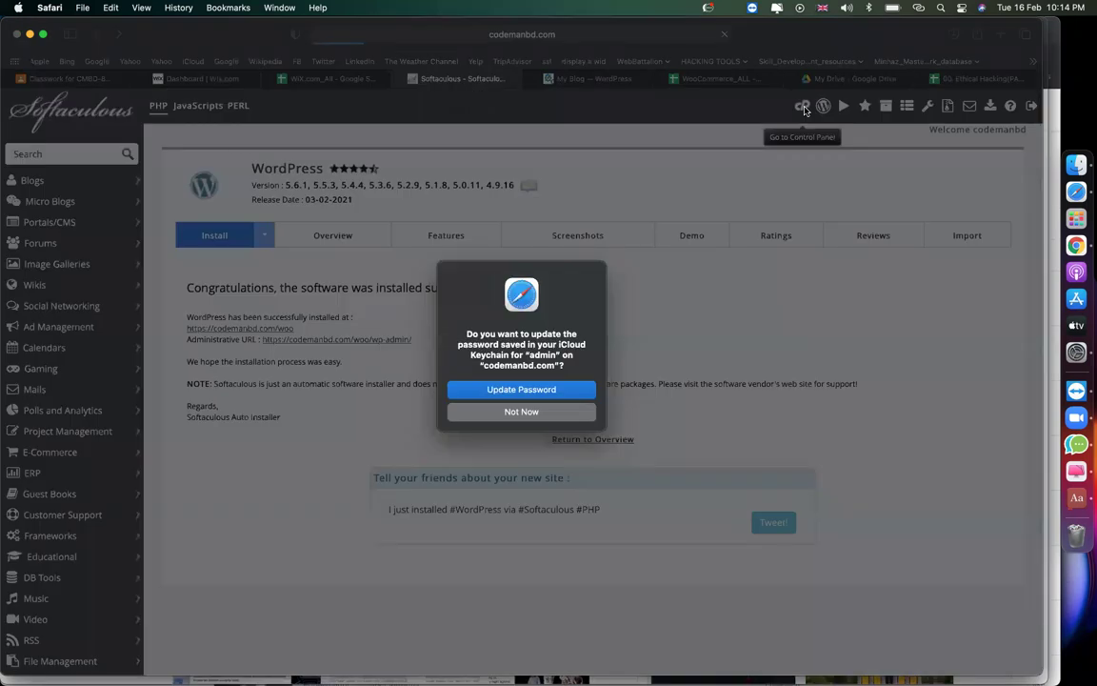
{"action": "left_click", "coordinate": [803, 105]}
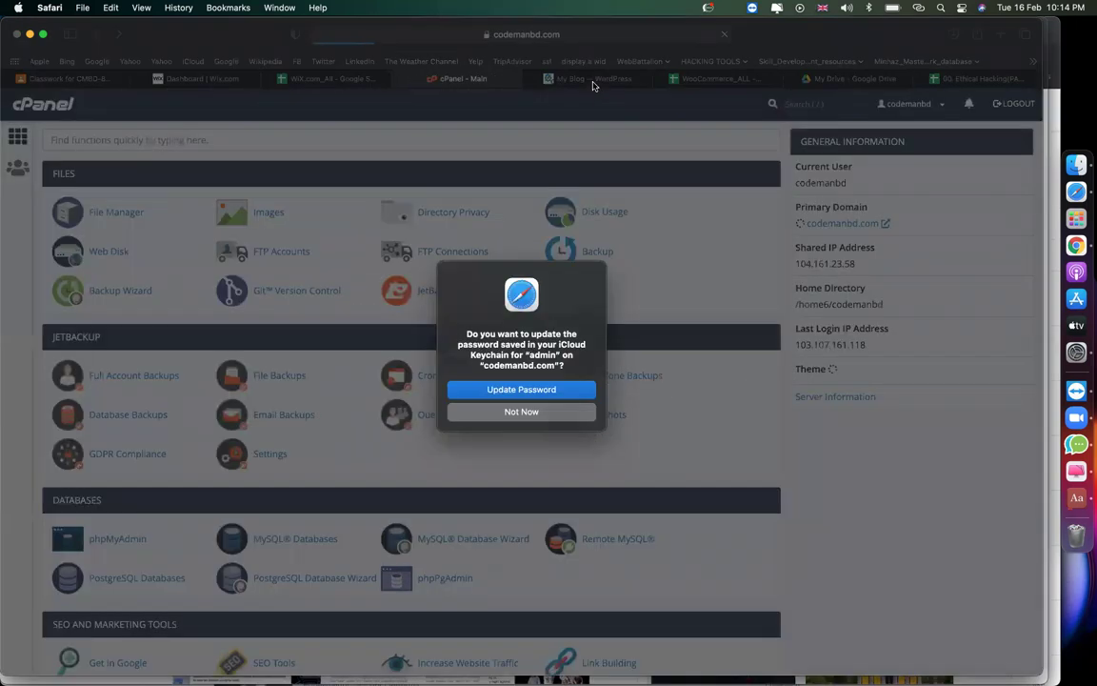
{"action": "left_click", "coordinate": [521, 412]}
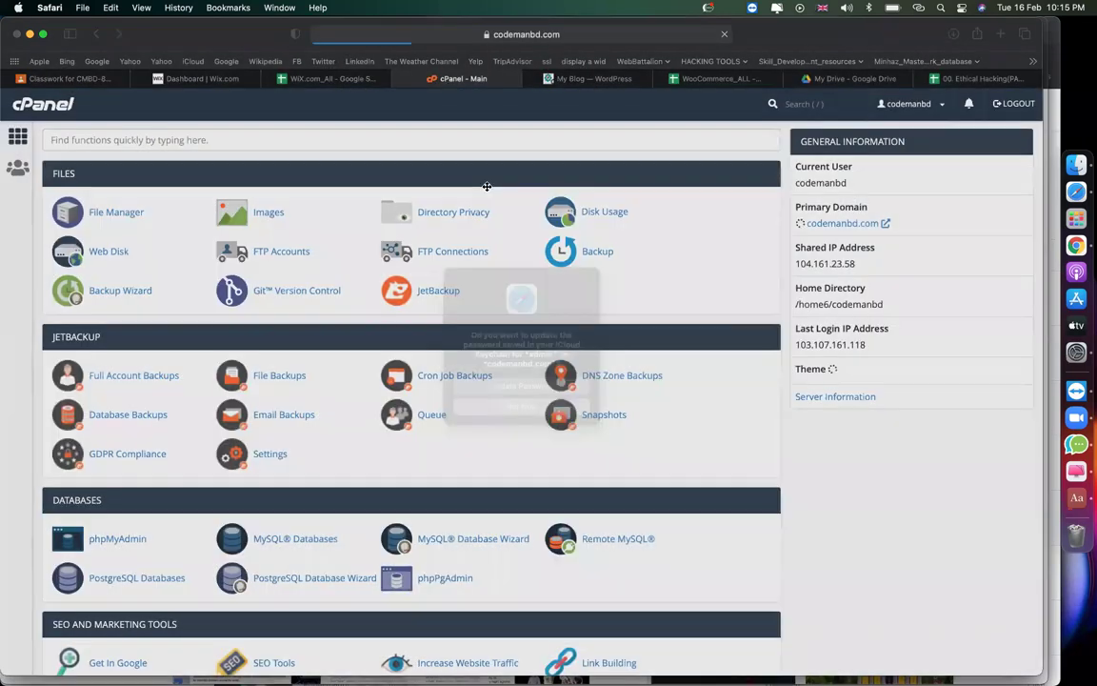
{"action": "left_click", "coordinate": [591, 78]}
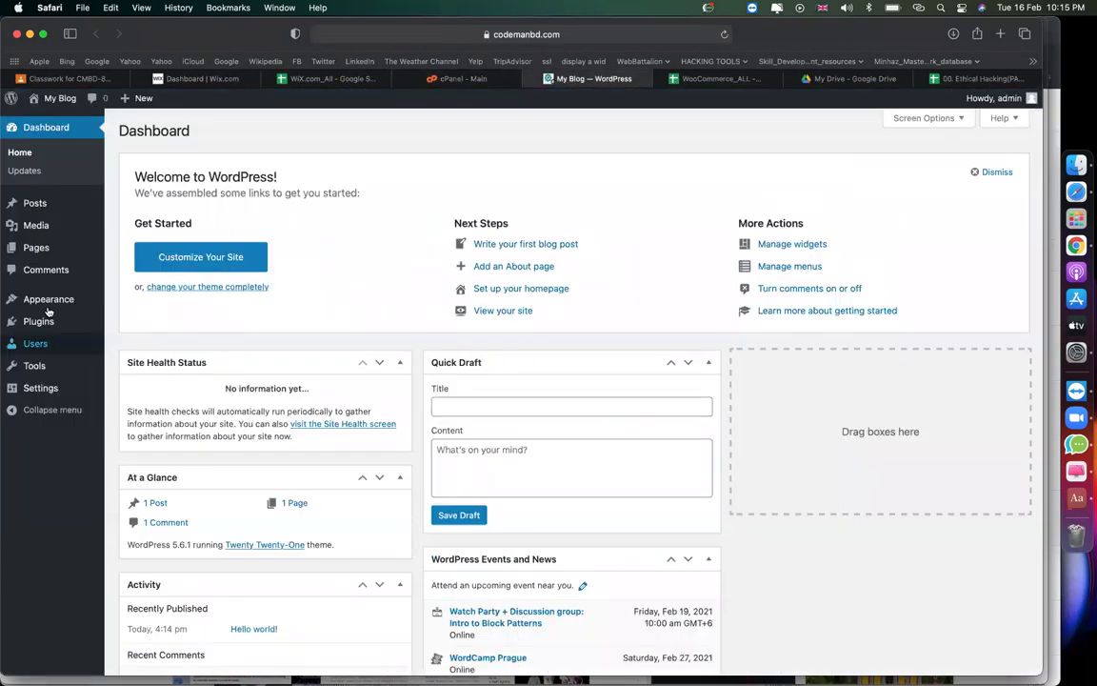
{"action": "mouse_move", "coordinate": [43, 321]}
{"action": "left_click", "coordinate": [123, 343]}
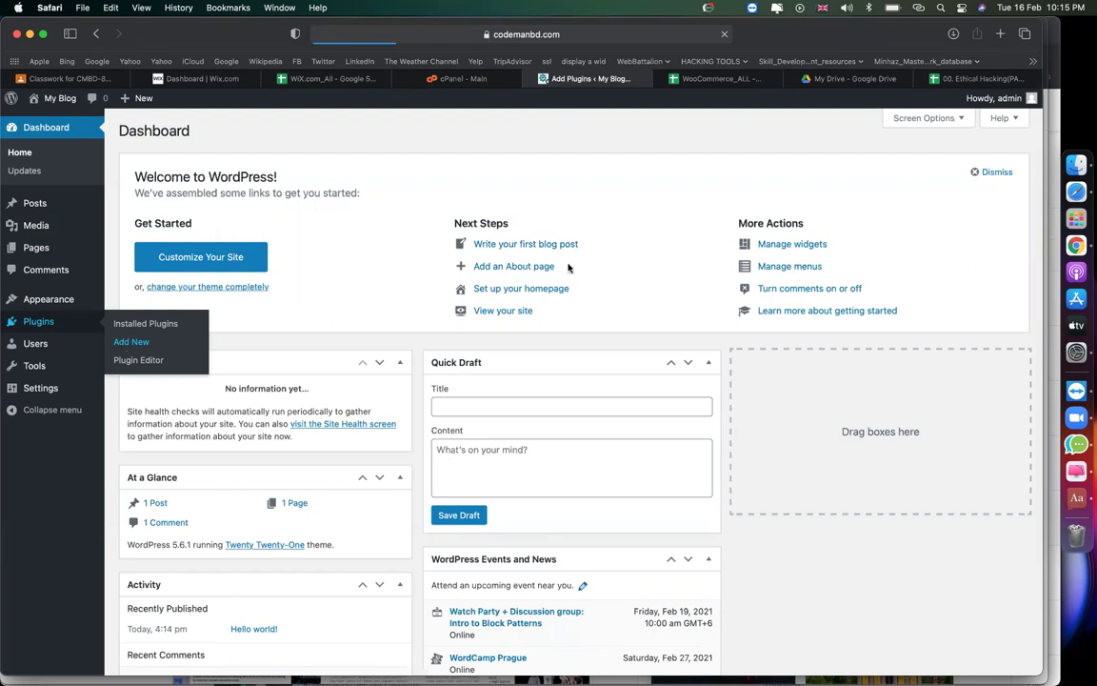
Open cPanel's File Manager in a new tab, then close that extra tab.
{"action": "left_click", "coordinate": [454, 80]}
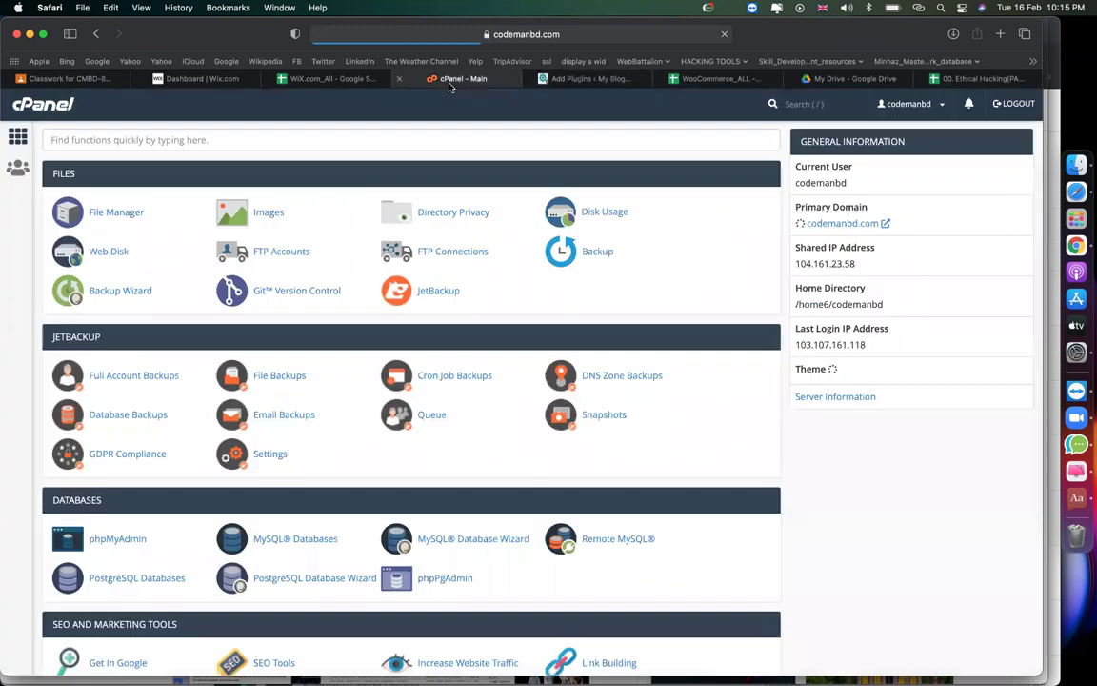
{"action": "left_click", "coordinate": [574, 80]}
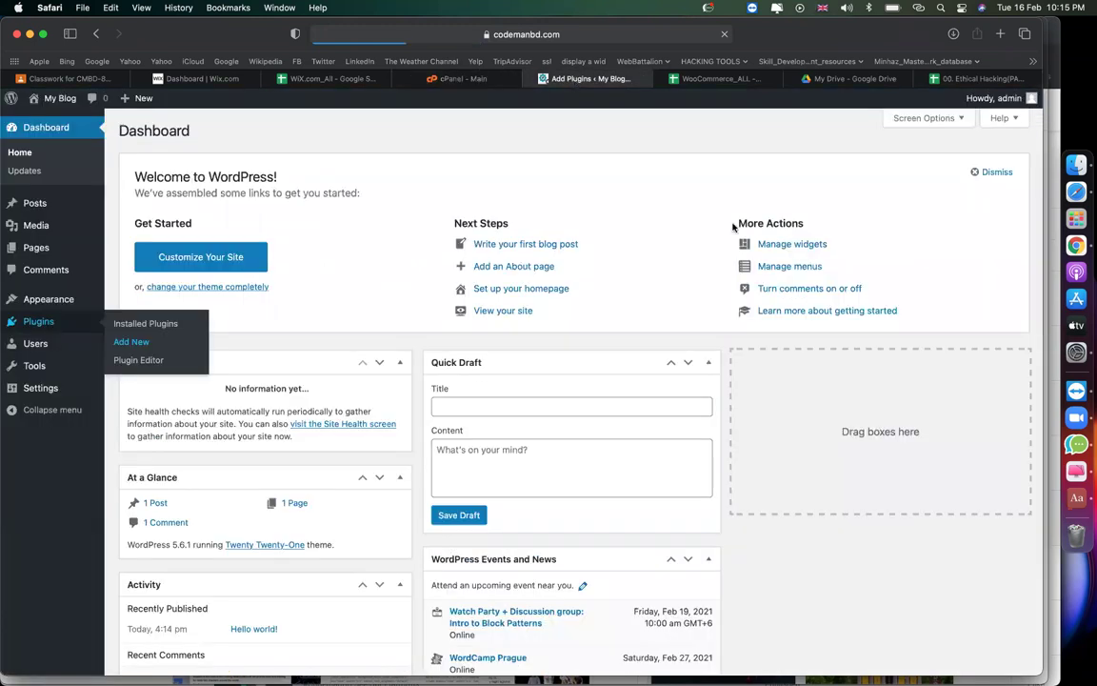
{"action": "left_click", "coordinate": [456, 82]}
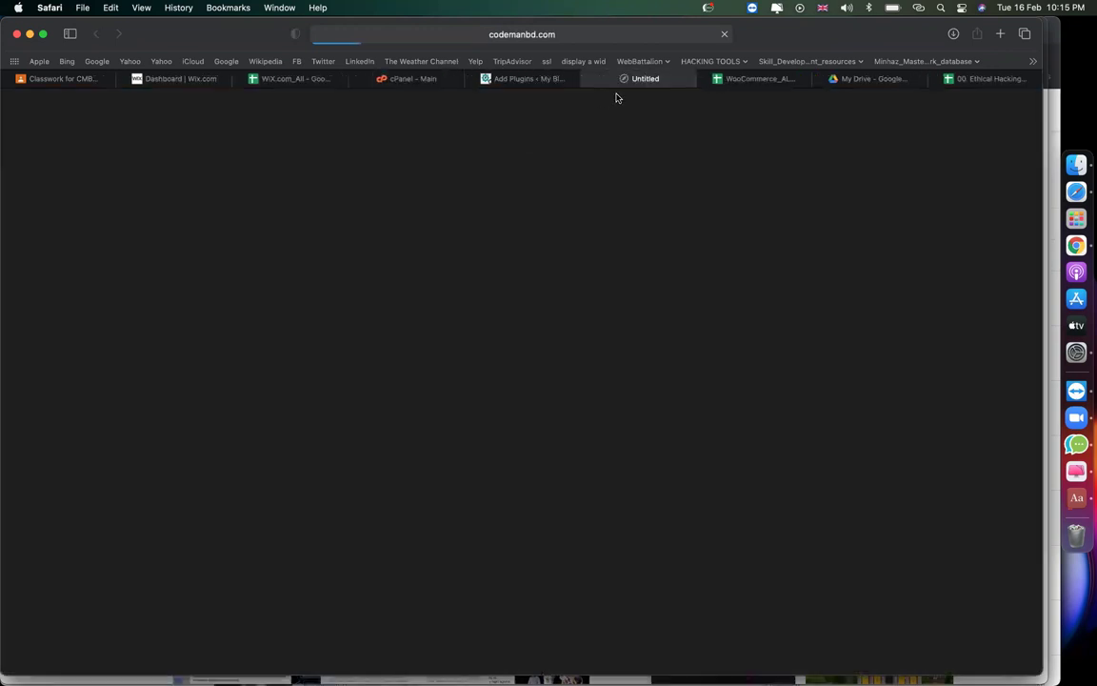
{"action": "left_click", "coordinate": [539, 82]}
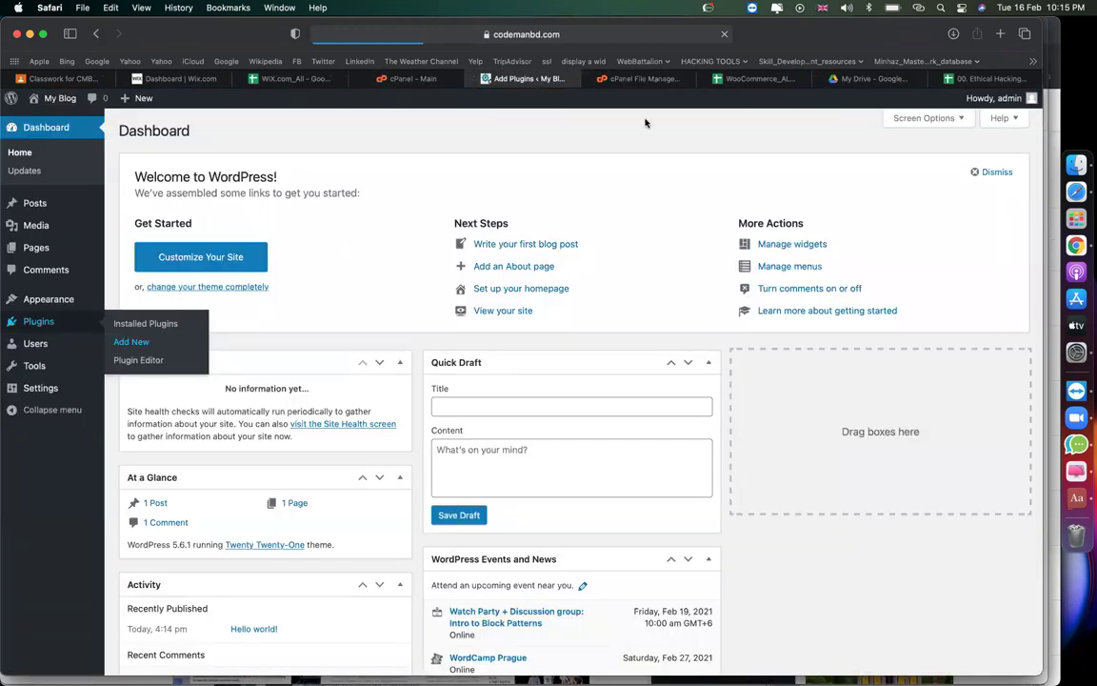
{"action": "left_click", "coordinate": [585, 82]}
{"action": "left_click", "coordinate": [587, 81]}
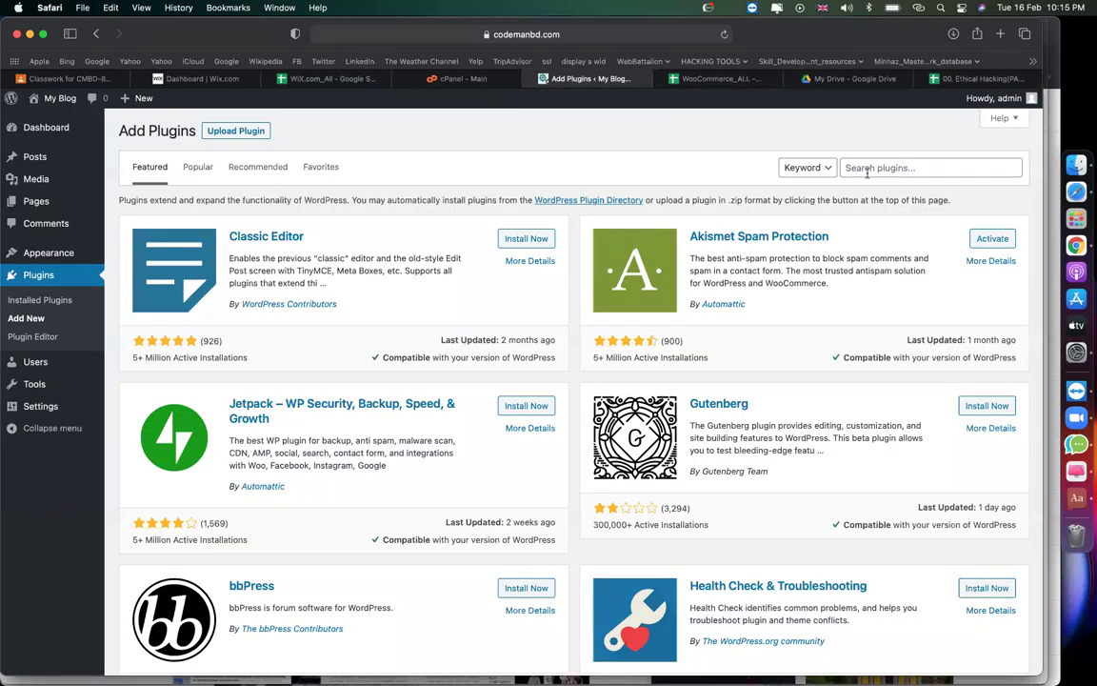
Search plugins for 'wp file manager', install and activate File Manager, and open WP File Manager.
{"action": "left_click", "coordinate": [867, 172]}
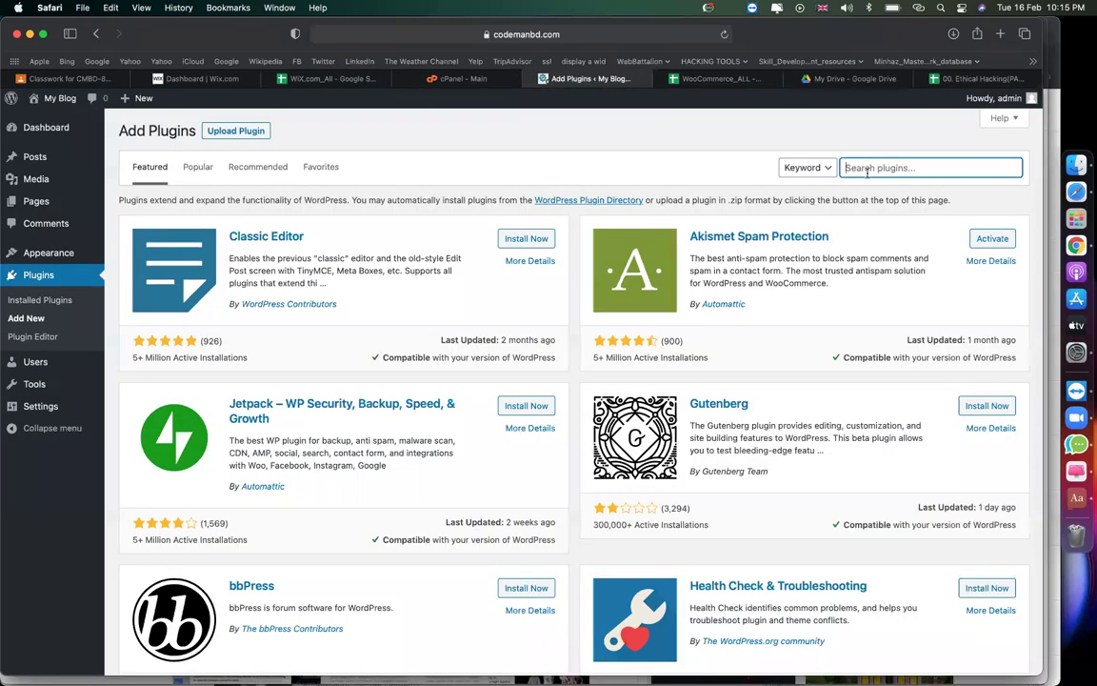
{"action": "type", "text": "wp file manager"}
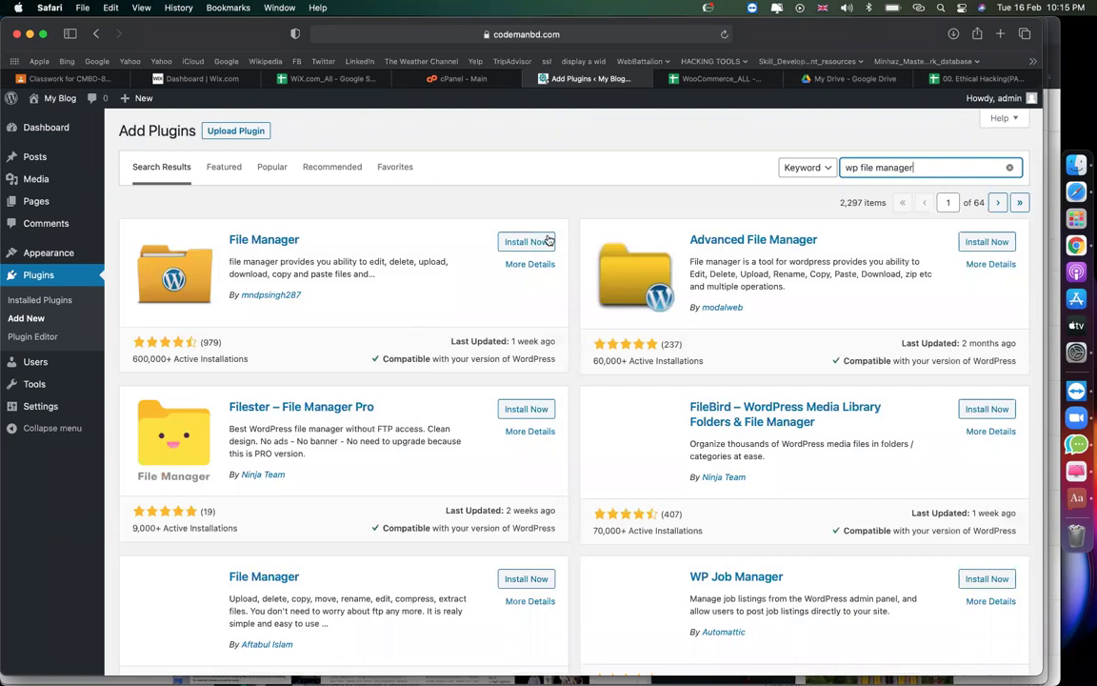
{"action": "left_click", "coordinate": [549, 241]}
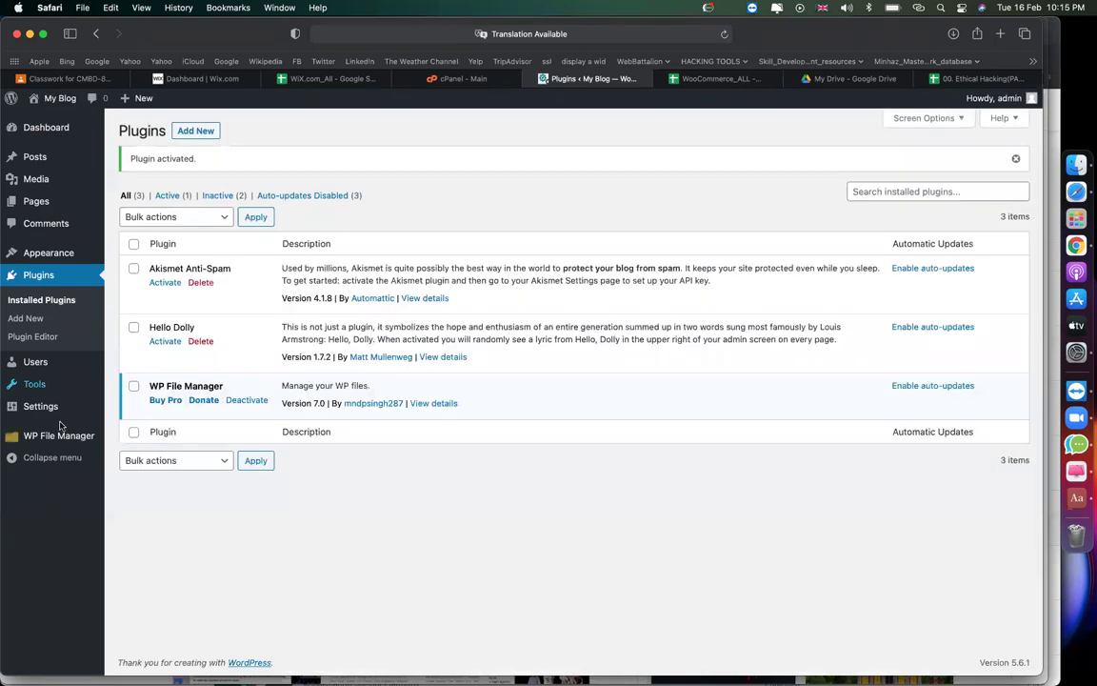
{"action": "left_click", "coordinate": [54, 436]}
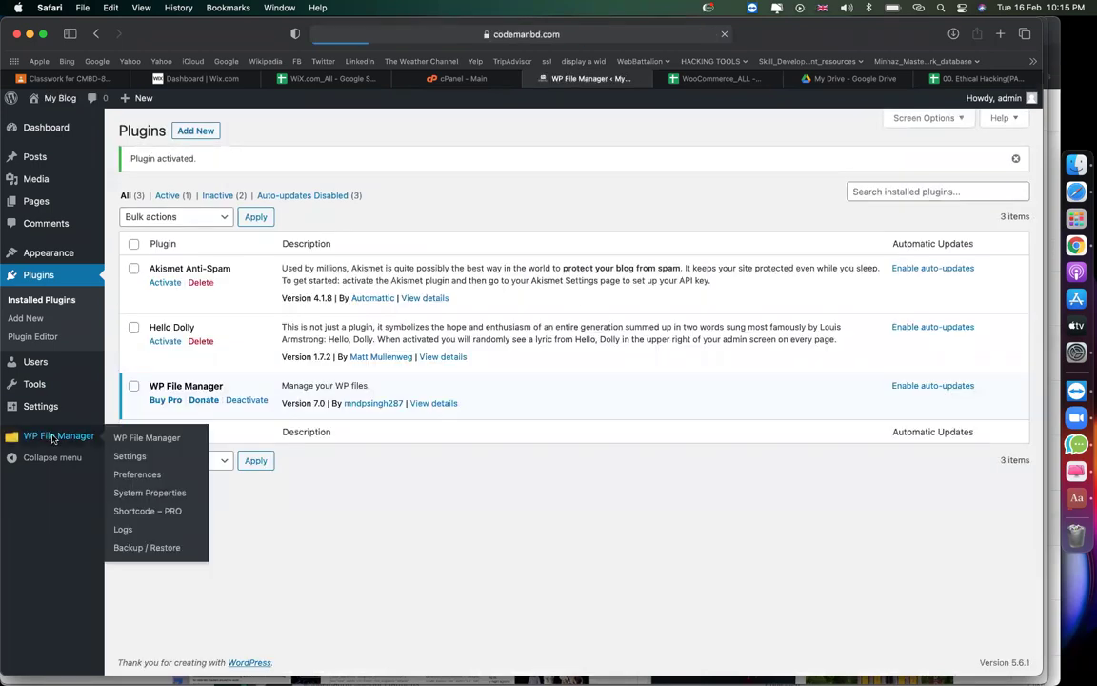
{"action": "left_click", "coordinate": [438, 76]}
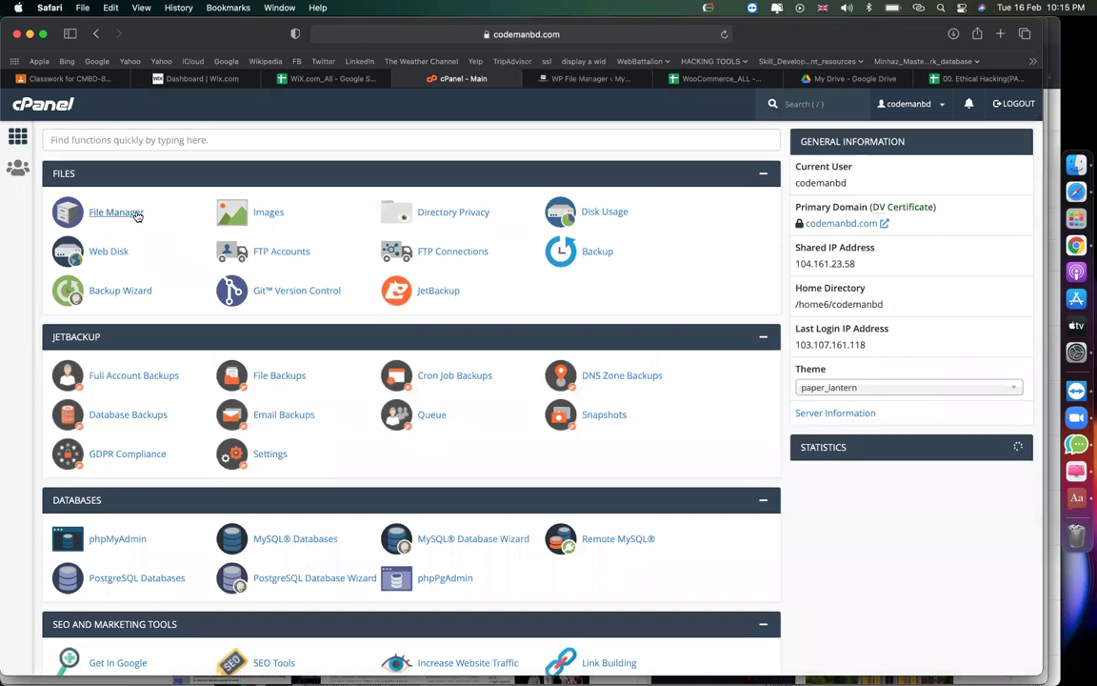
In cPanel File Manager, browse public_html > woo > wp-content to its plugins and themes folders.
{"action": "left_click", "coordinate": [137, 216]}
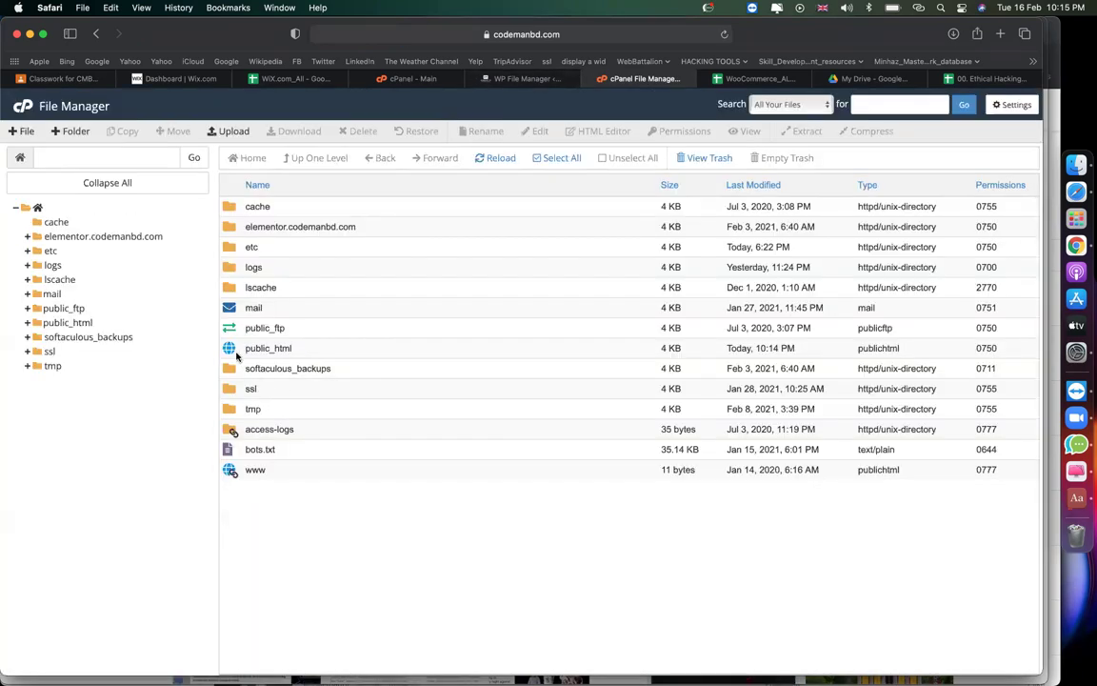
{"action": "double_click", "coordinate": [229, 353]}
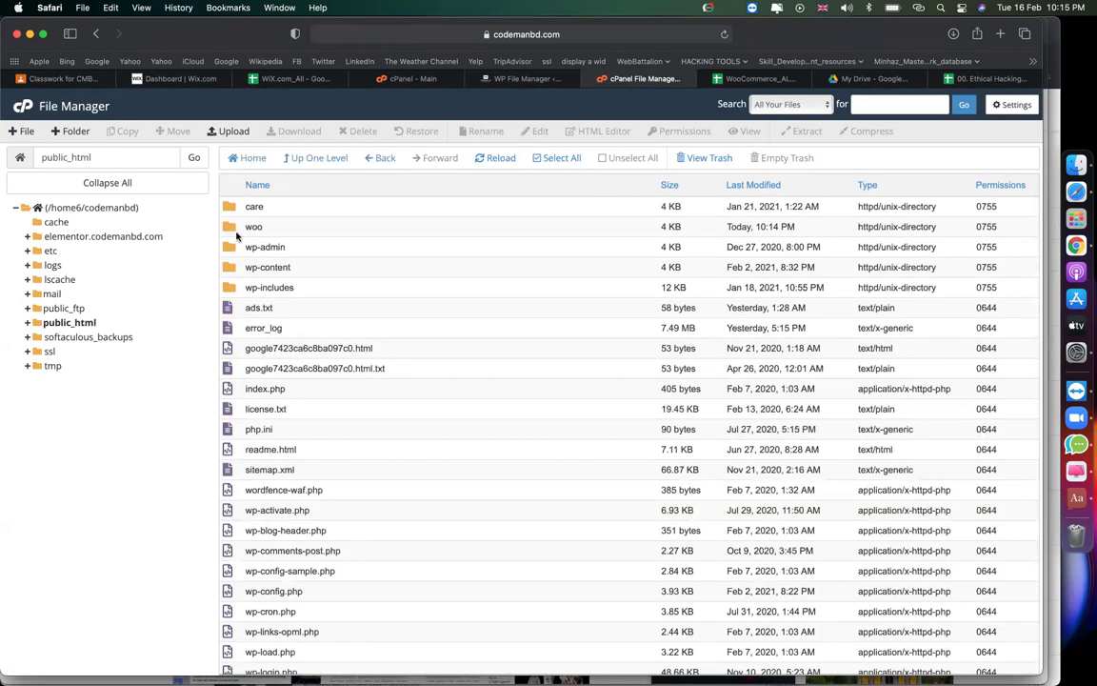
{"action": "left_click", "coordinate": [254, 227]}
{"action": "double_click", "coordinate": [255, 228]}
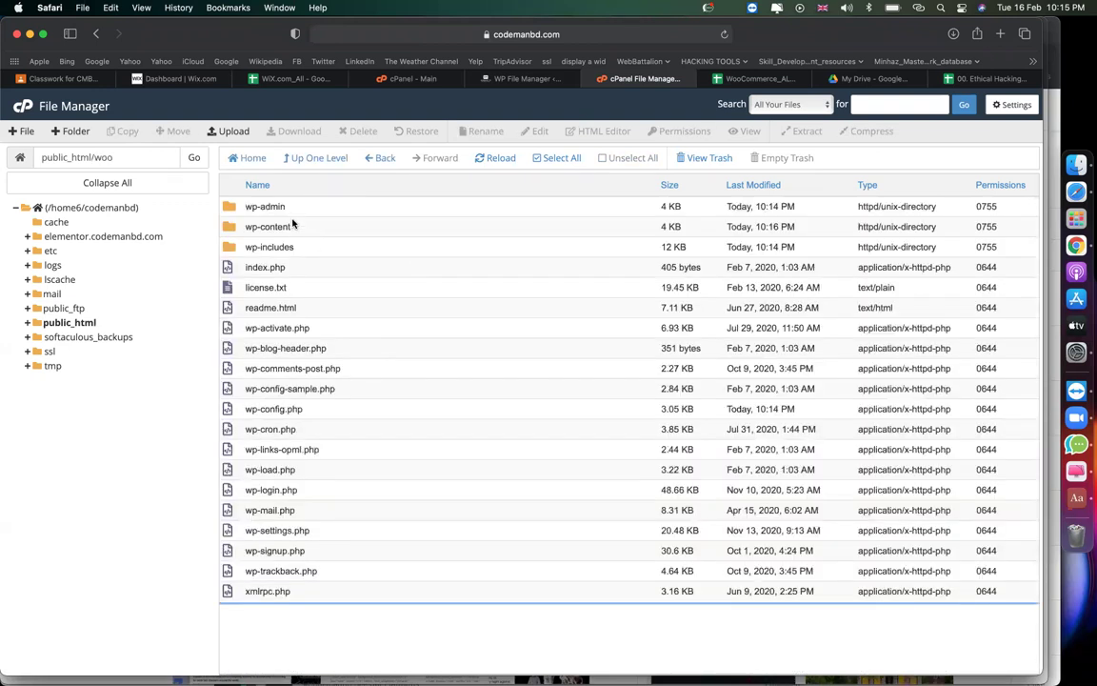
{"action": "left_click", "coordinate": [257, 207]}
{"action": "left_click", "coordinate": [291, 228]}
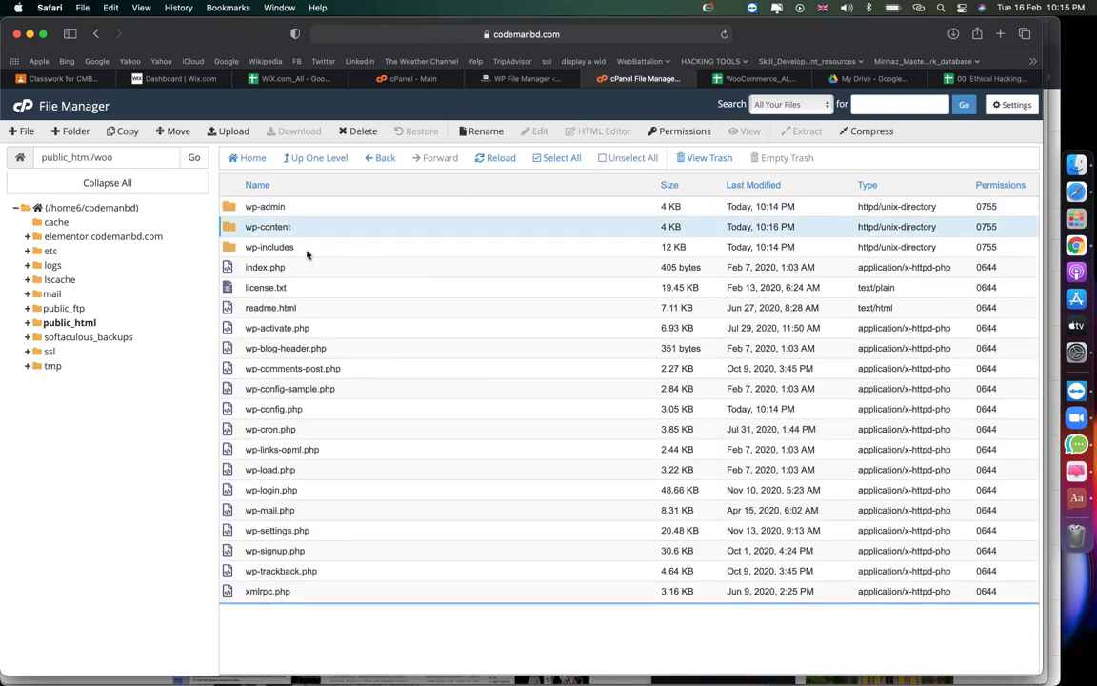
{"action": "left_click", "coordinate": [305, 251]}
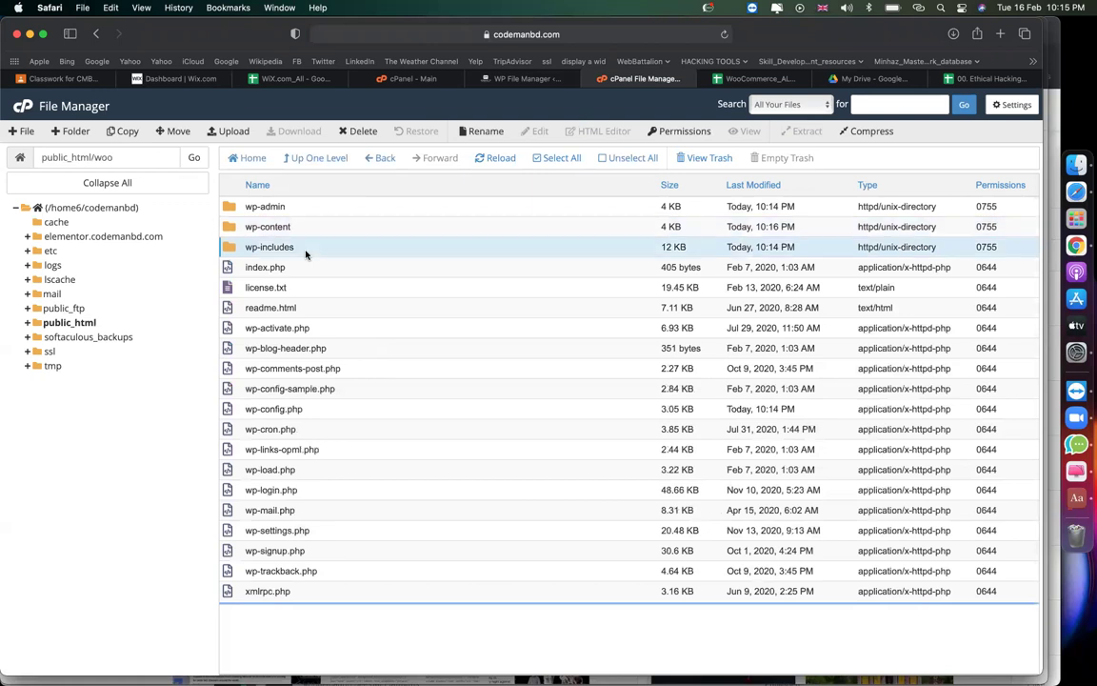
{"action": "double_click", "coordinate": [233, 228]}
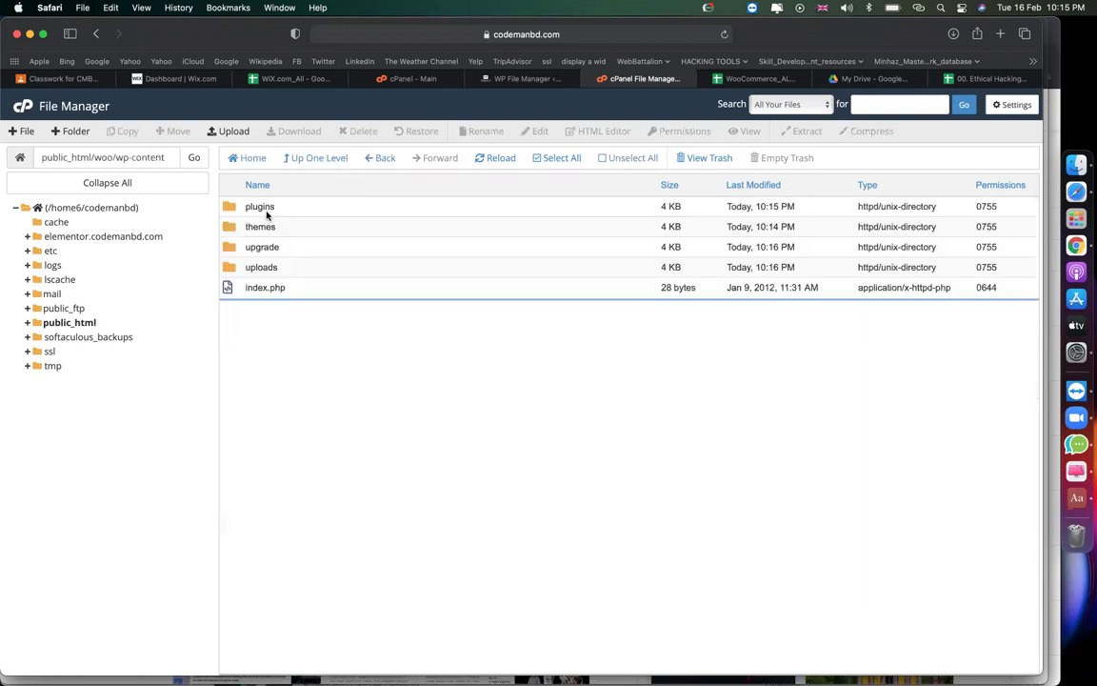
{"action": "left_click", "coordinate": [265, 208]}
{"action": "left_click", "coordinate": [292, 229]}
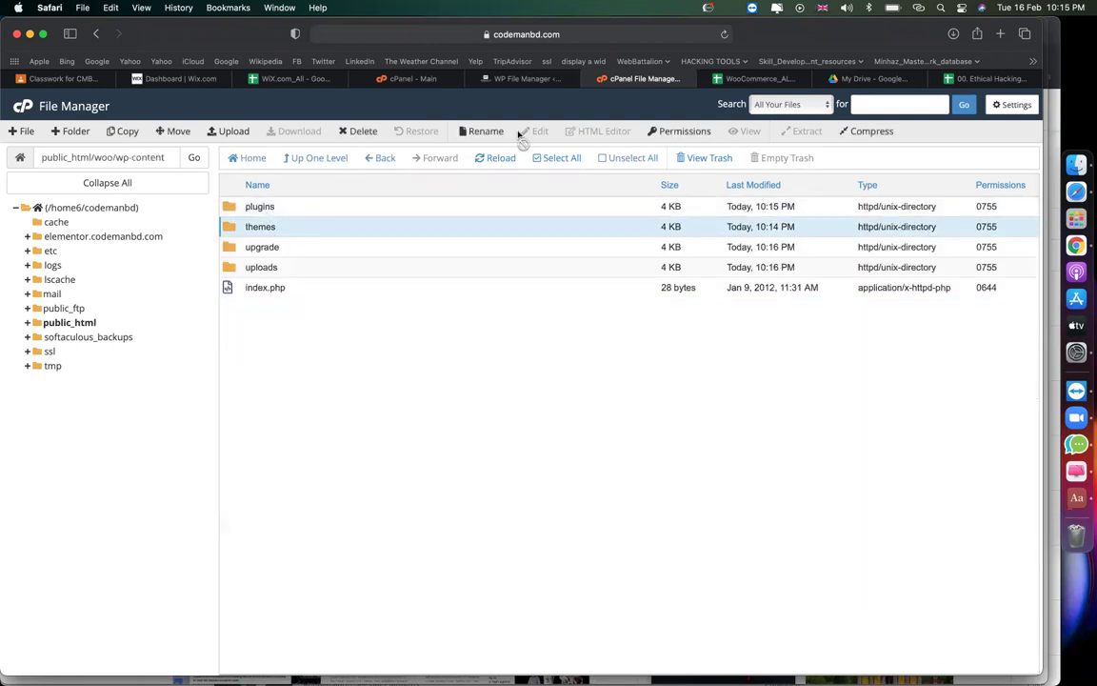
{"action": "left_click", "coordinate": [485, 78]}
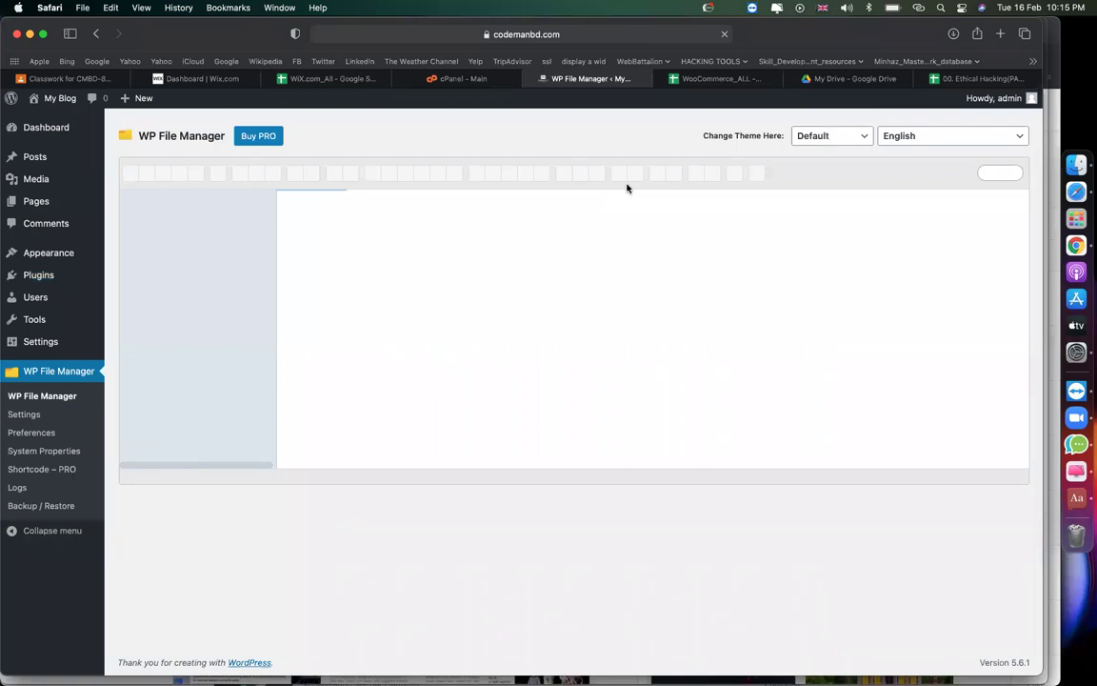
Read the wp-config.php path in cell B8, marking its public_html and wp-config.php parts.
{"action": "left_click", "coordinate": [977, 78]}
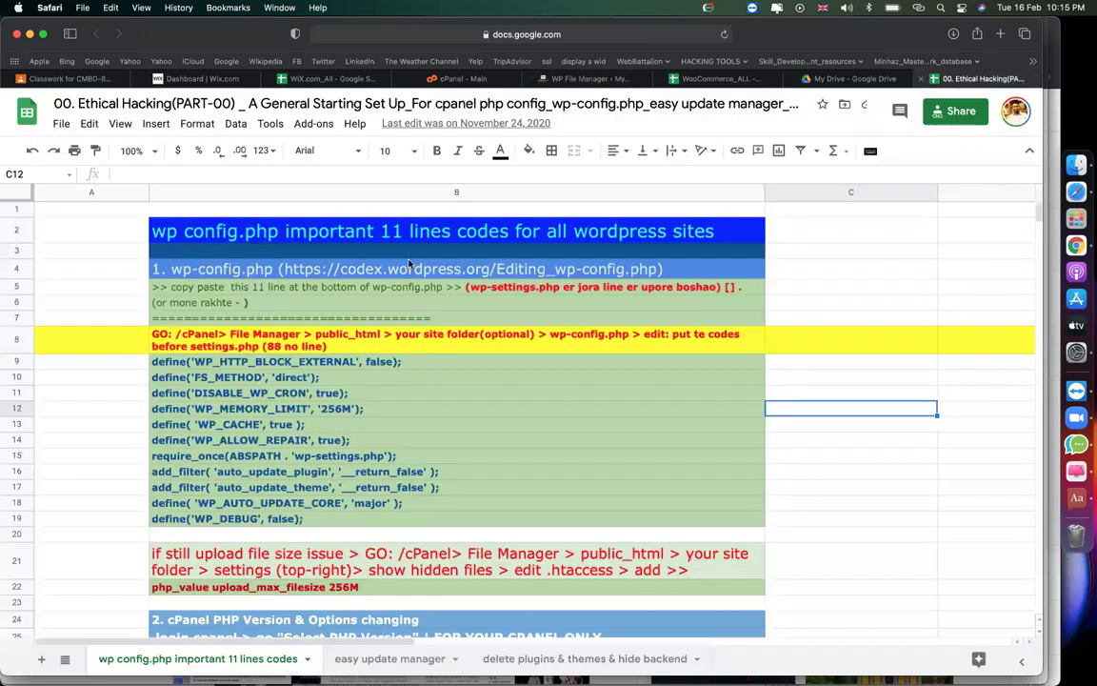
{"action": "double_click", "coordinate": [218, 333]}
{"action": "left_click_drag", "start_coordinate": [303, 334], "coordinate": [481, 334]}
{"action": "left_click_drag", "start_coordinate": [551, 333], "coordinate": [631, 335]}
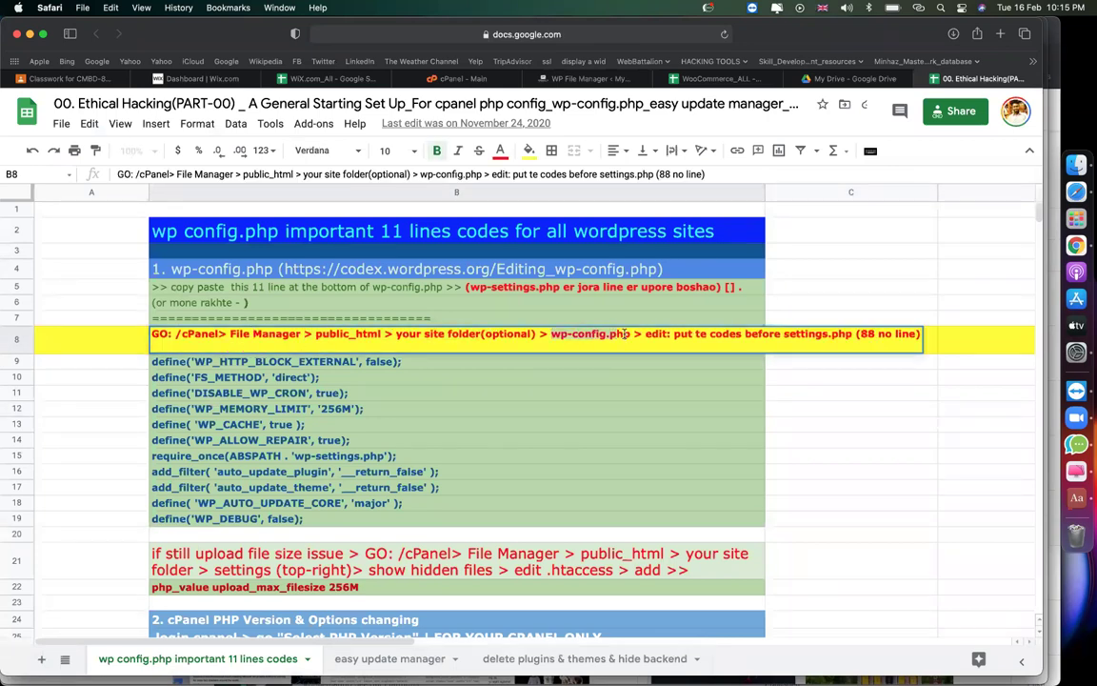
{"action": "left_click", "coordinate": [819, 416]}
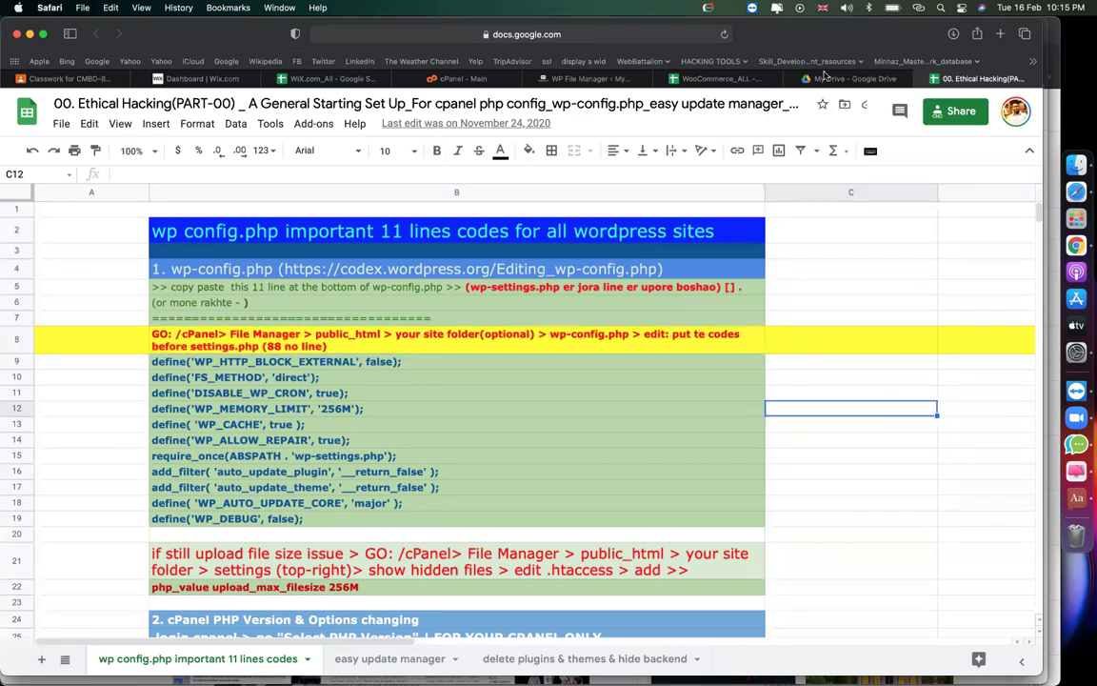
In WP File Manager, dismiss the welcome popup and open wp-config.php in the Code Editor.
{"action": "left_click", "coordinate": [572, 78]}
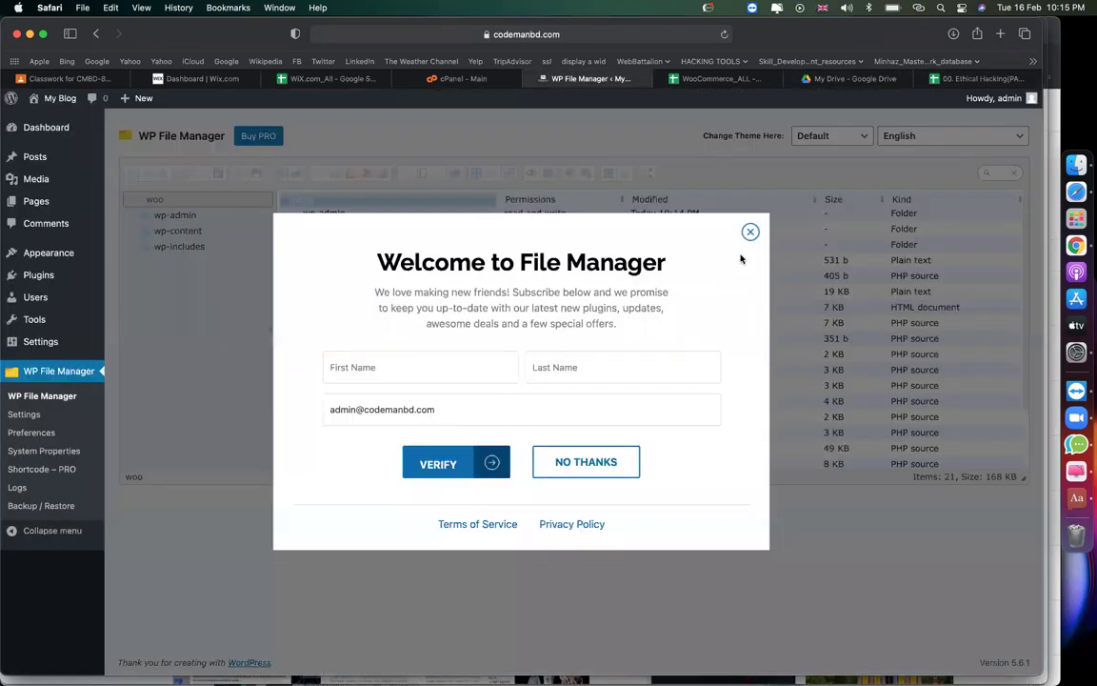
{"action": "left_click", "coordinate": [750, 231]}
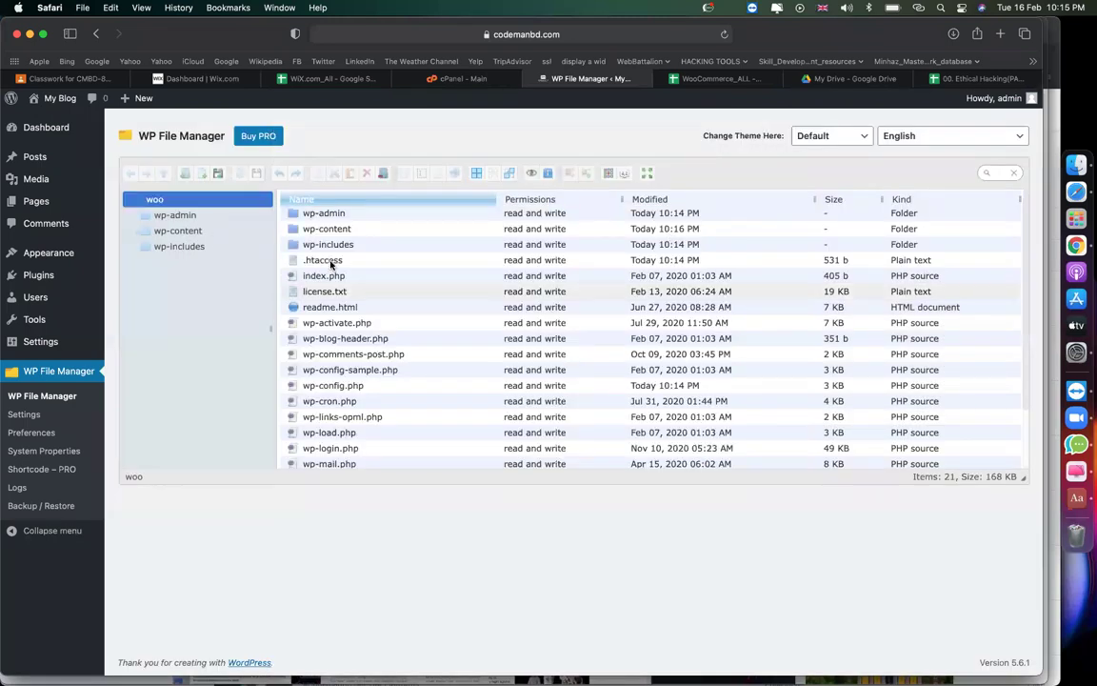
{"action": "left_click", "coordinate": [306, 217]}
{"action": "left_click", "coordinate": [311, 229]}
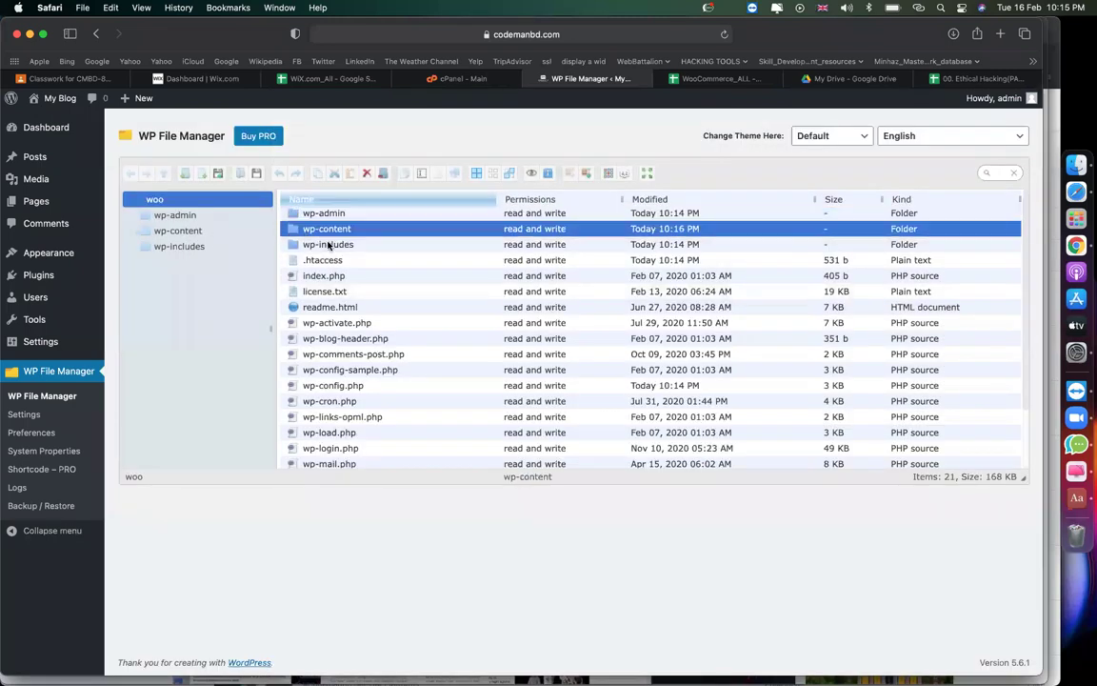
{"action": "left_click", "coordinate": [324, 243]}
{"action": "scroll", "coordinate": [364, 301], "scroll_direction": "down", "scroll_amount": 3}
{"action": "scroll", "coordinate": [364, 300], "scroll_direction": "up", "scroll_amount": 3}
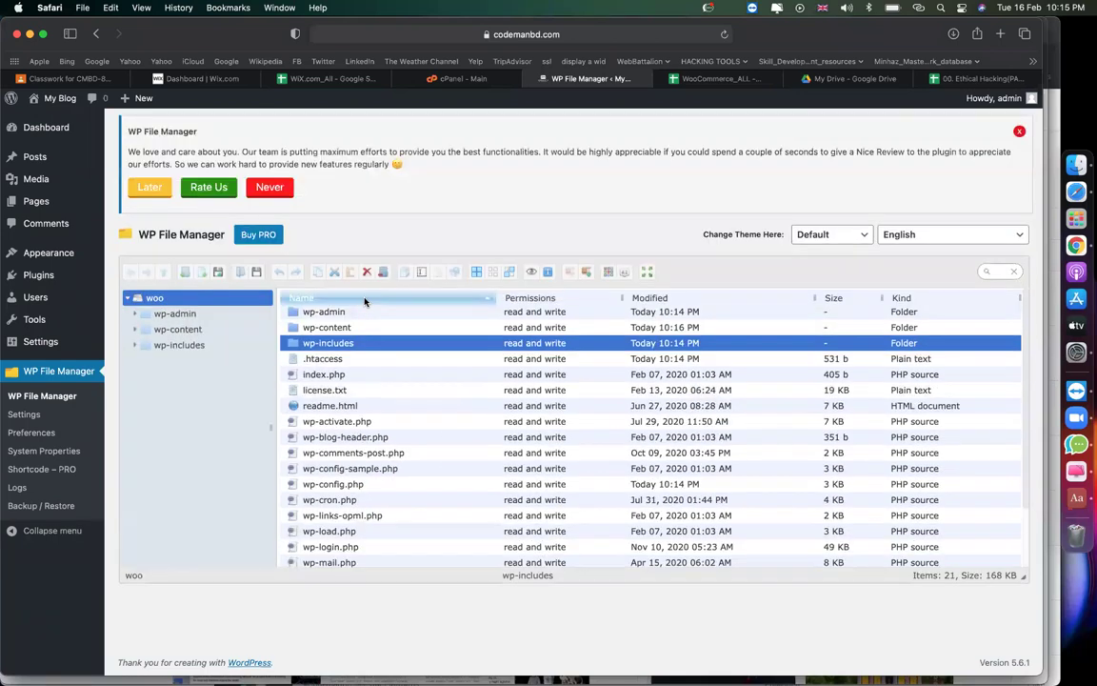
{"action": "scroll", "coordinate": [380, 372], "scroll_direction": "down", "scroll_amount": 3}
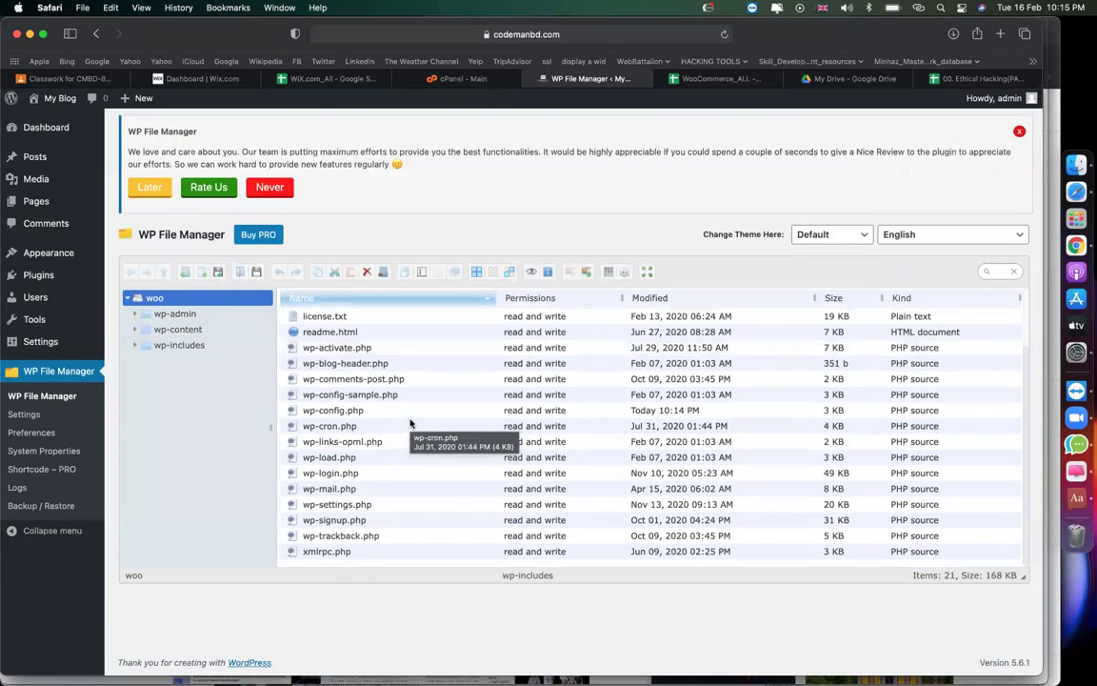
{"action": "left_click", "coordinate": [333, 412]}
{"action": "right_click", "coordinate": [333, 417]}
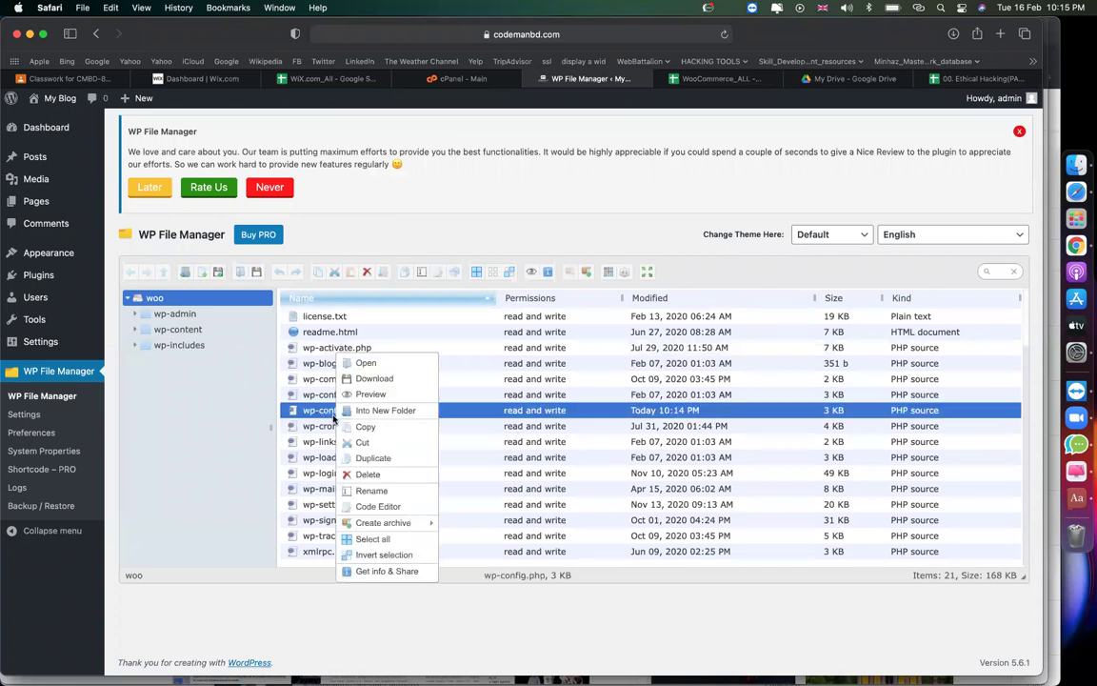
{"action": "left_click", "coordinate": [377, 506]}
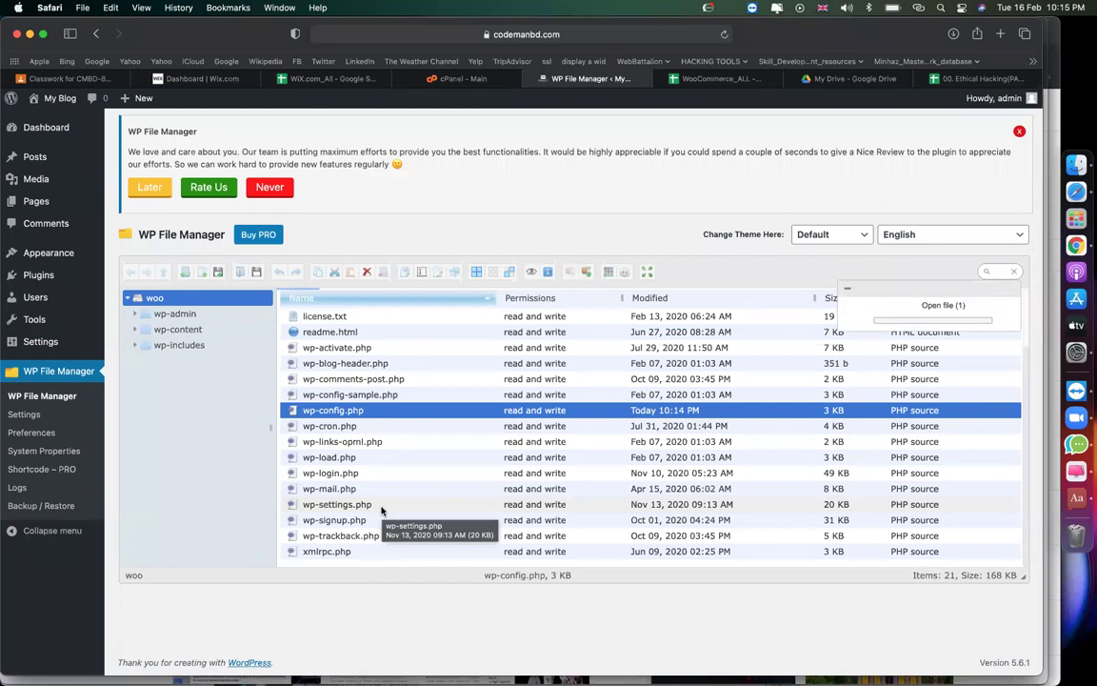
{"action": "left_click", "coordinate": [982, 79]}
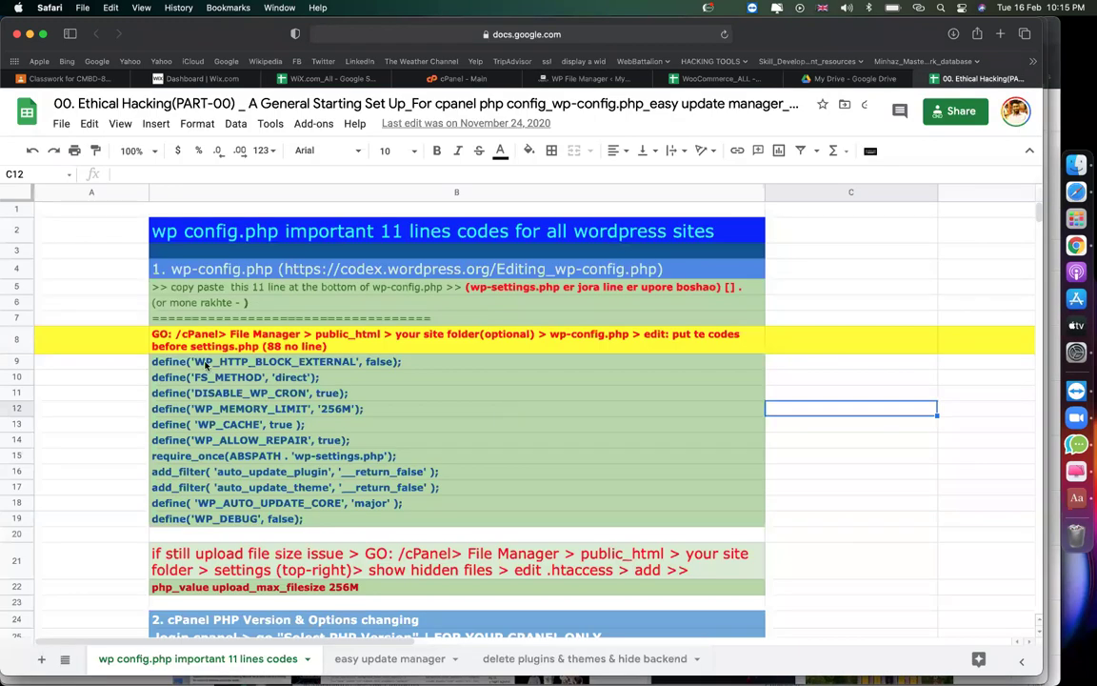
Select the eleven wp-config code lines in B9:B19, including FS_METHOD and WP_CACHE, and copy them.
{"action": "left_click", "coordinate": [205, 363]}
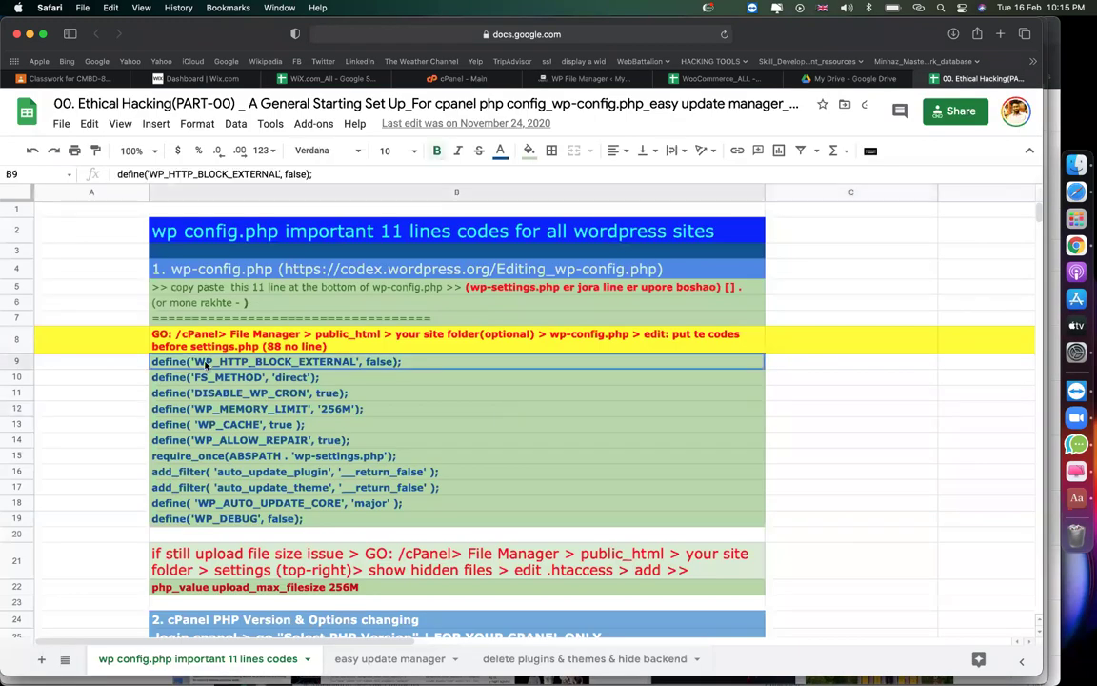
{"action": "double_click", "coordinate": [255, 365]}
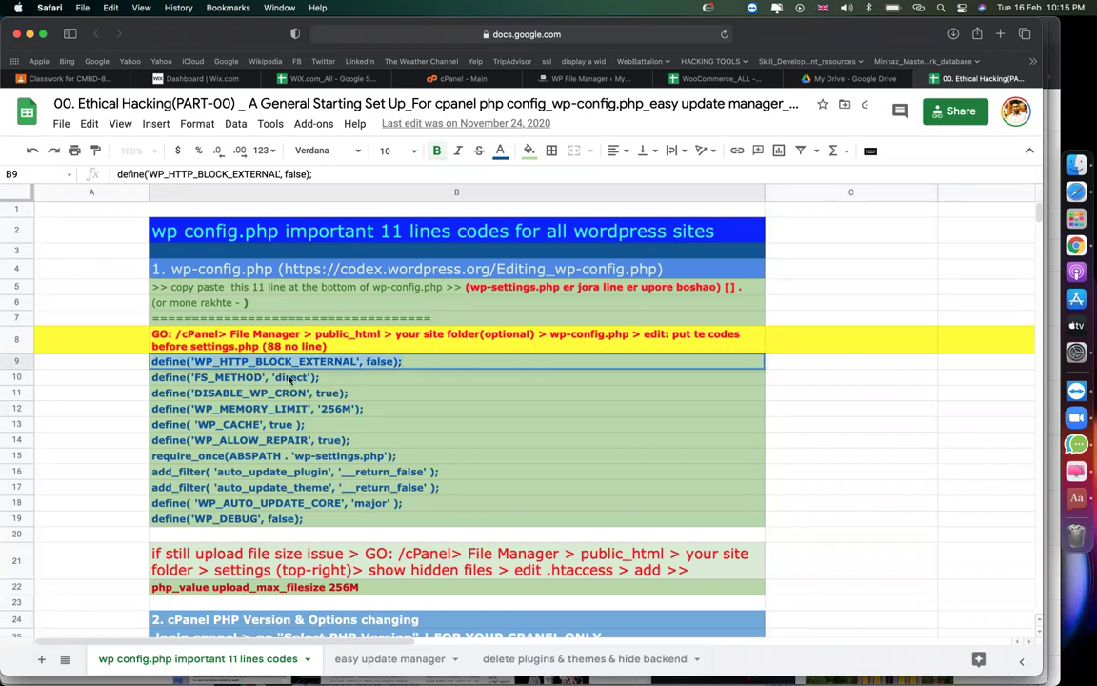
{"action": "left_click", "coordinate": [292, 380]}
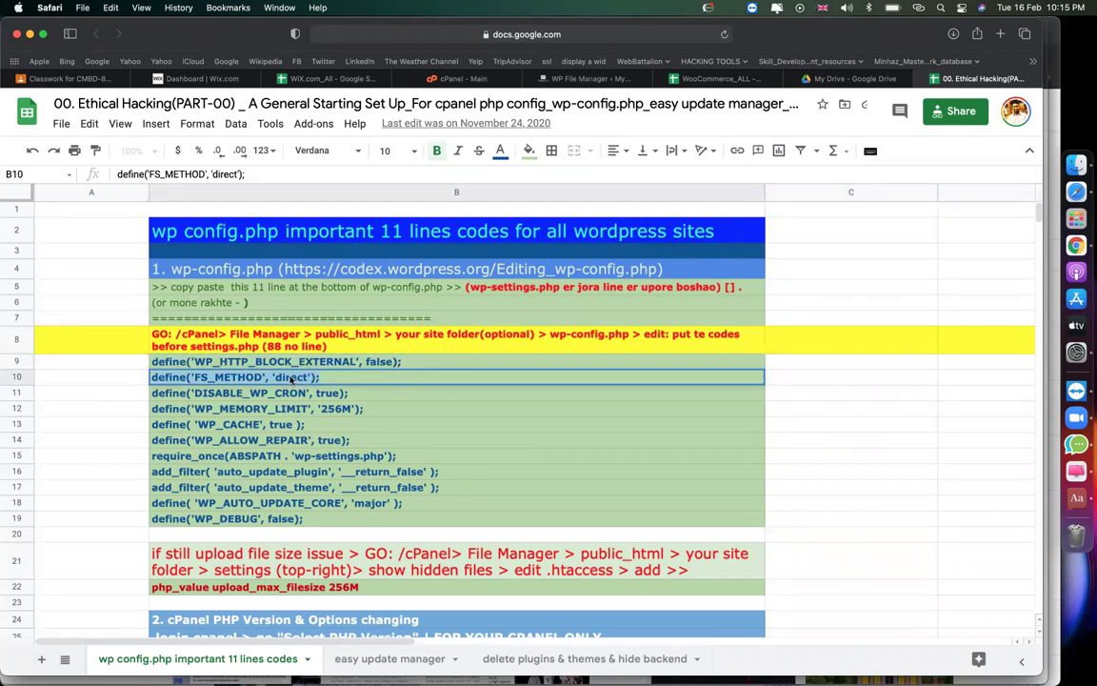
{"action": "left_click", "coordinate": [343, 426]}
{"action": "left_click_drag", "start_coordinate": [214, 364], "coordinate": [216, 521]}
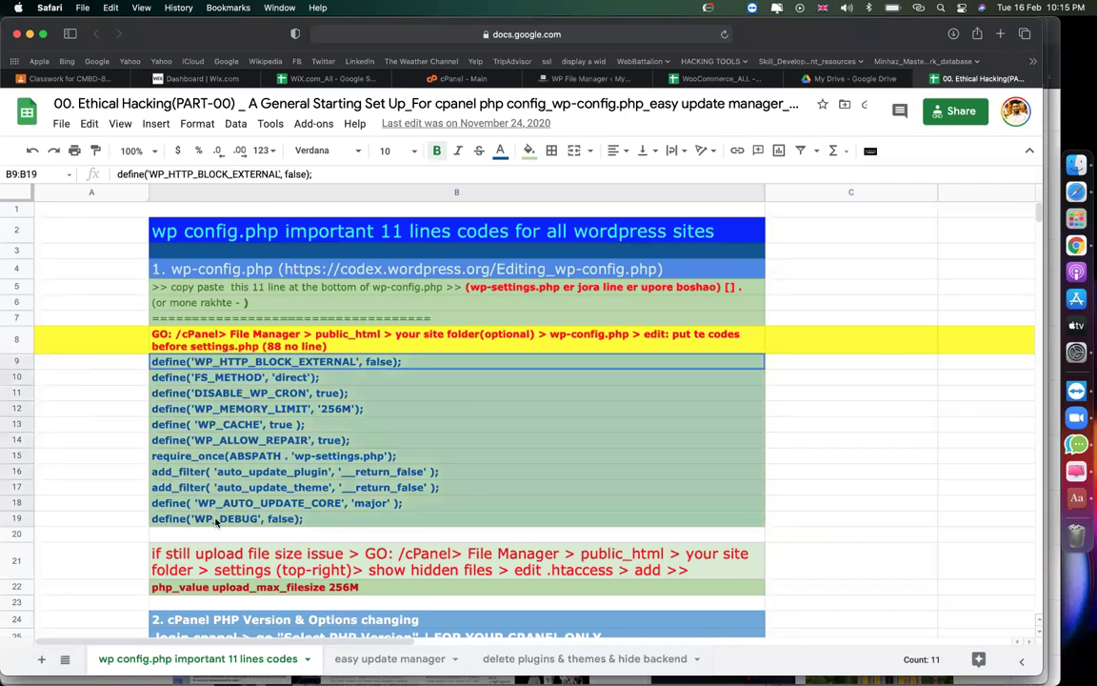
{"action": "left_click", "coordinate": [68, 457]}
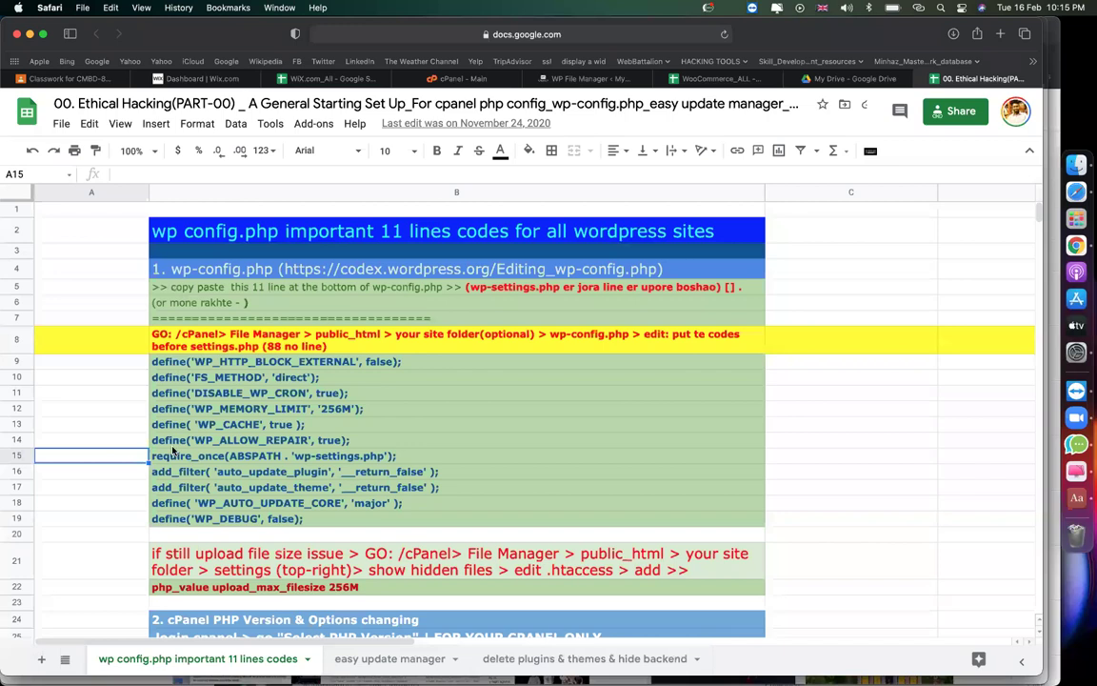
{"action": "left_click_drag", "start_coordinate": [176, 362], "coordinate": [184, 522]}
{"action": "key", "text": "super+c"}
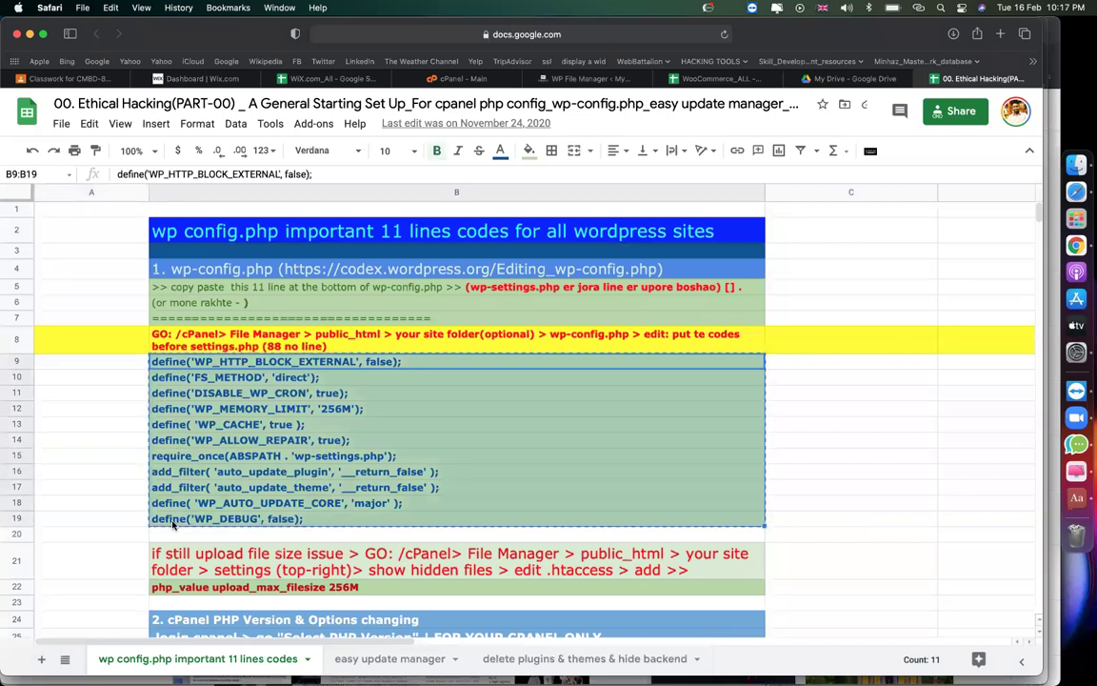
{"action": "left_click", "coordinate": [259, 350]}
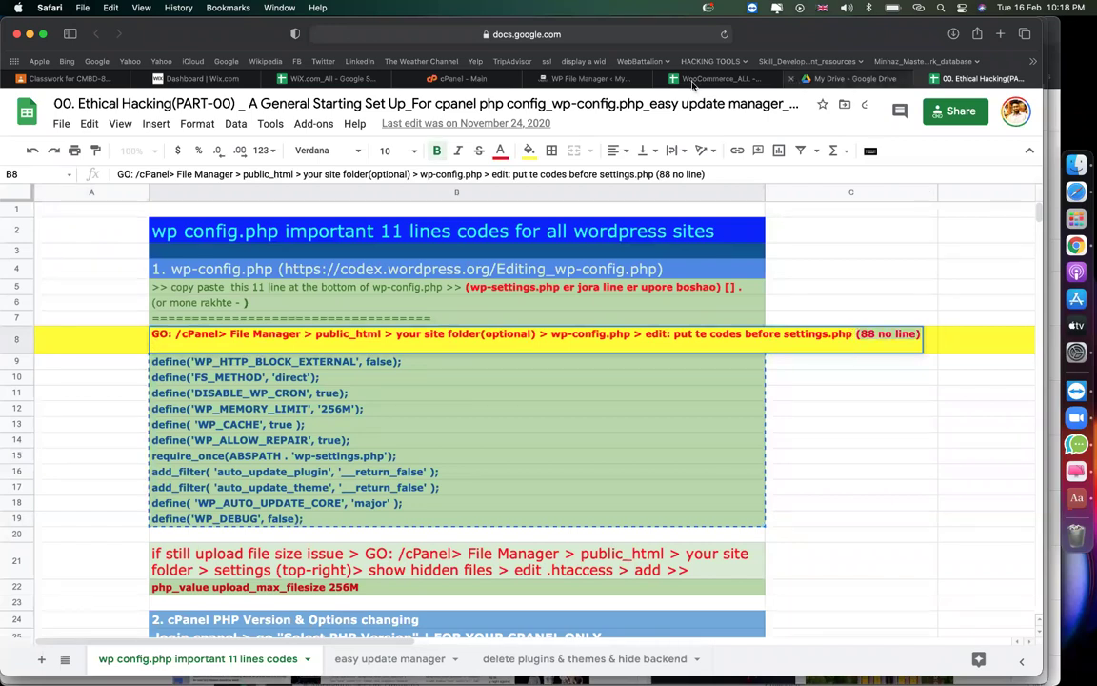
{"action": "left_click", "coordinate": [576, 79]}
Paste the eleven define/filter lines at line 88 of wp-config.php and save the file.
{"action": "scroll", "coordinate": [502, 430], "scroll_direction": "down", "scroll_amount": 15}
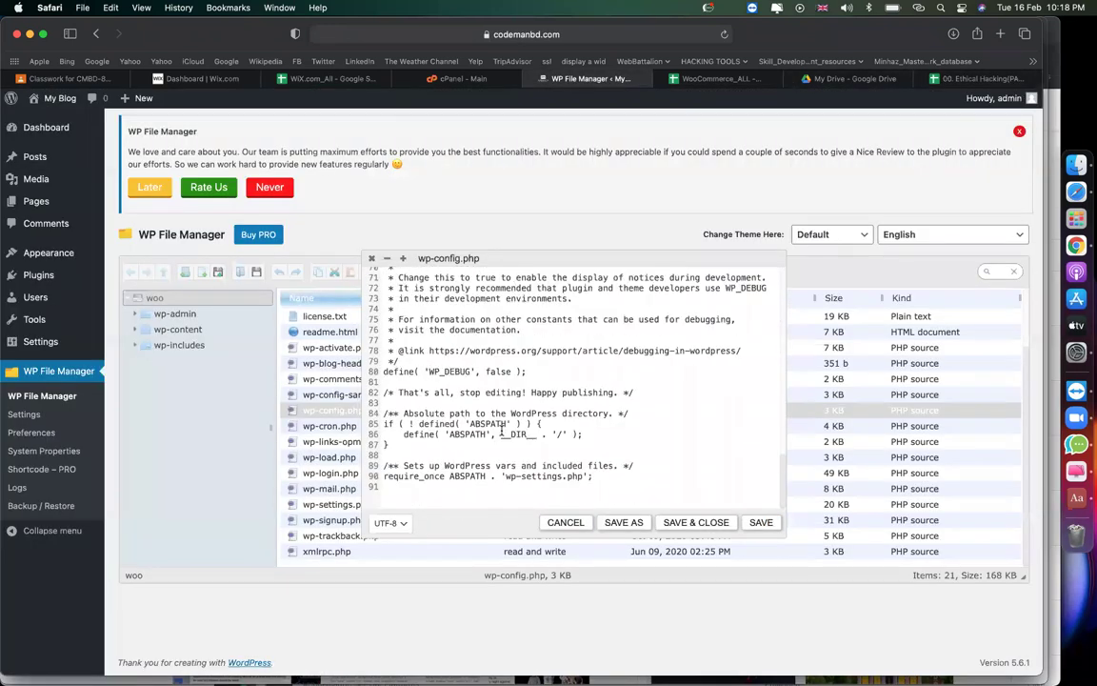
{"action": "scroll", "coordinate": [502, 430], "scroll_direction": "up", "scroll_amount": 1}
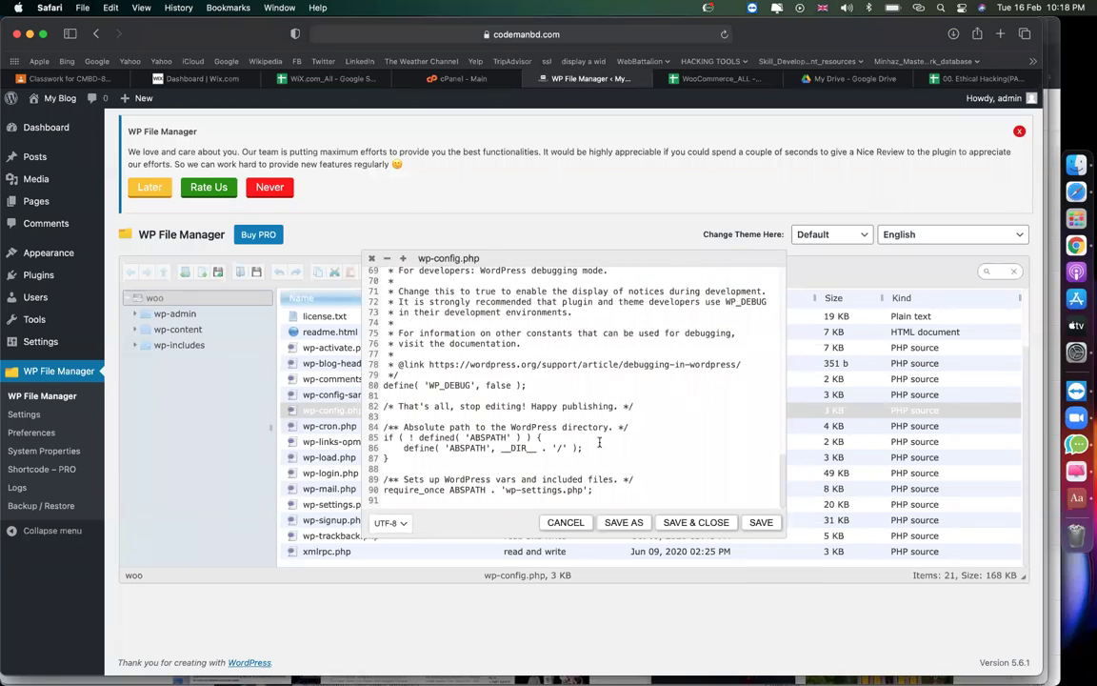
{"action": "key", "text": "super+v"}
{"action": "left_click", "coordinate": [696, 522]}
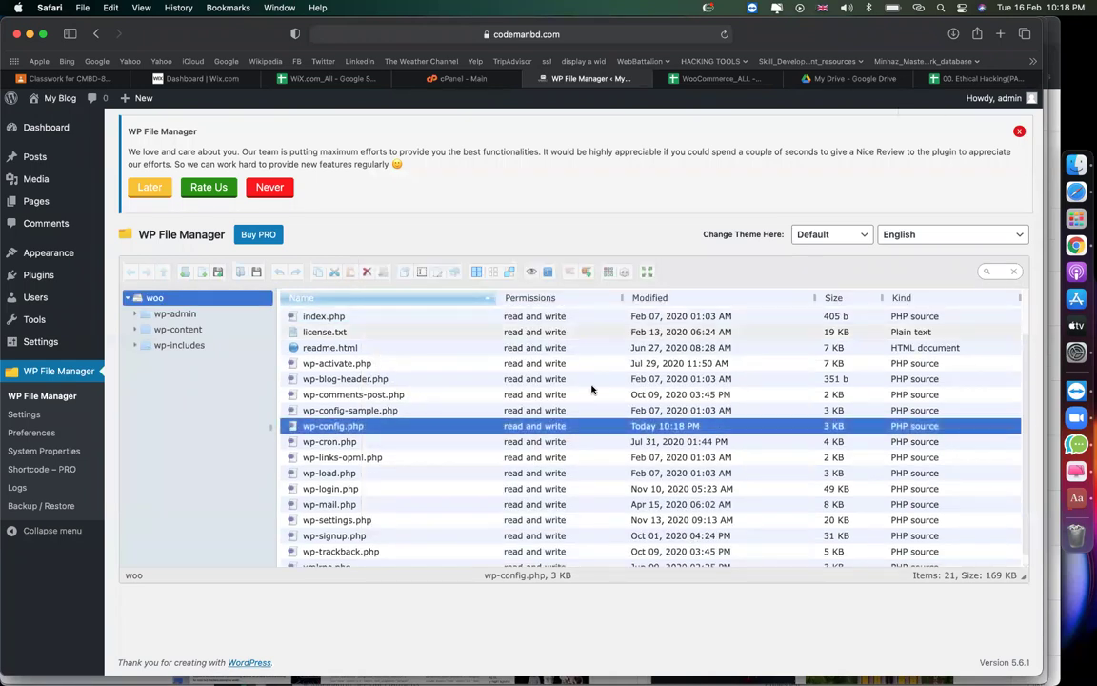
{"action": "scroll", "coordinate": [544, 454], "scroll_direction": "up", "scroll_amount": 3}
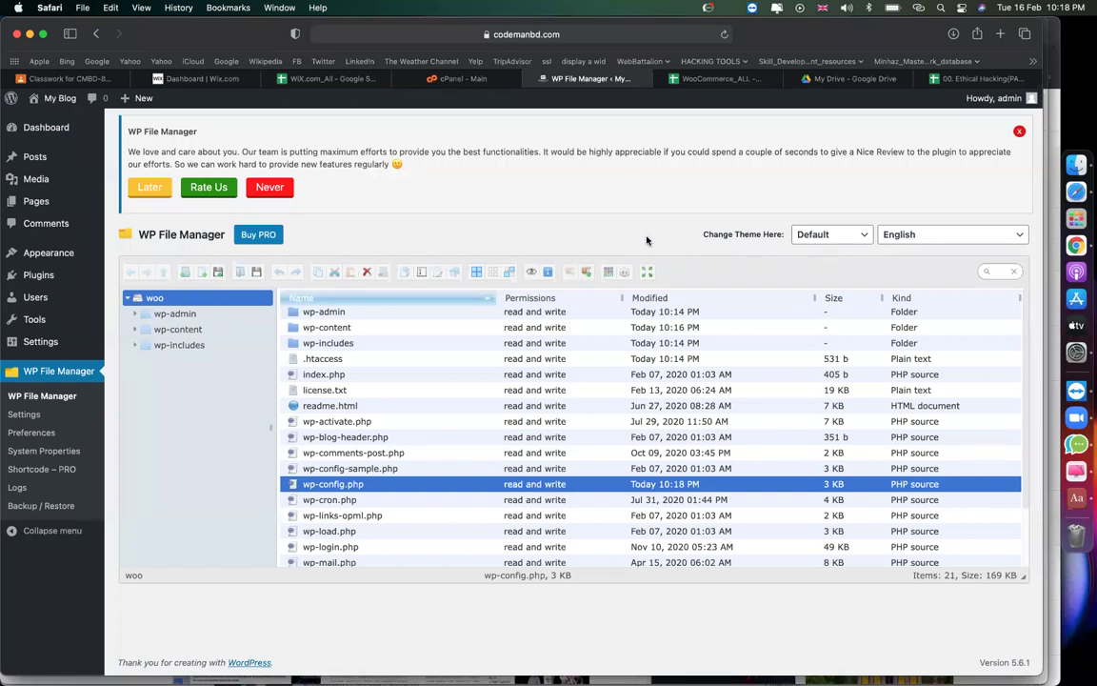
Read the upload size and cPanel PHP version notes in B21, B26 and B24, then return to cPanel.
{"action": "left_click", "coordinate": [959, 80]}
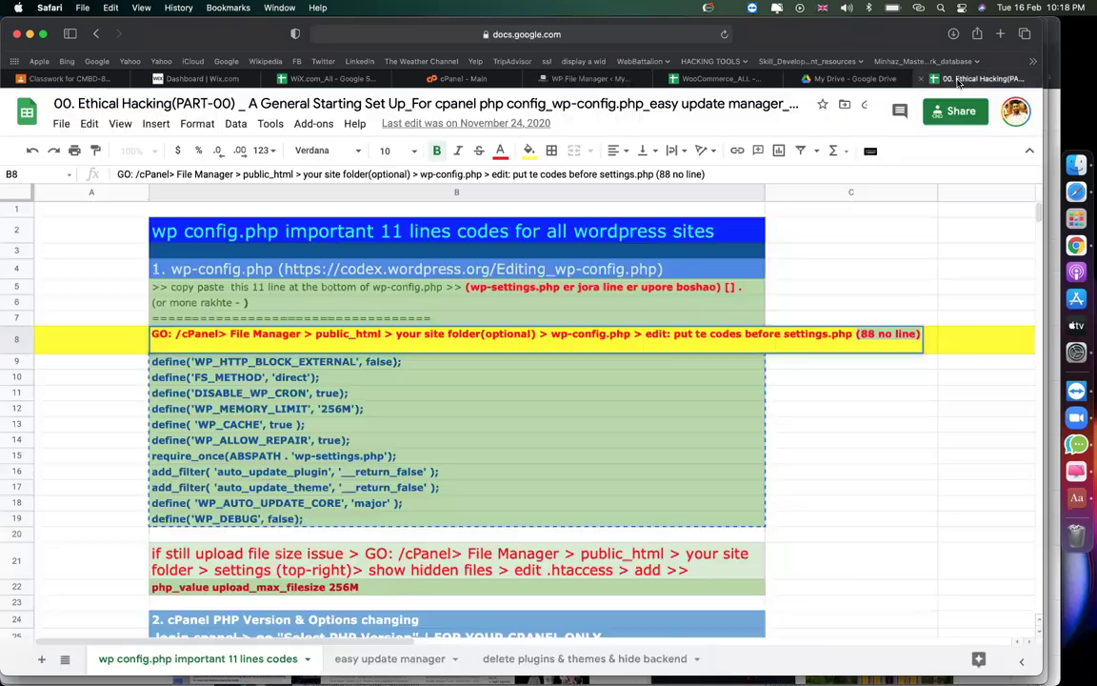
{"action": "left_click", "coordinate": [986, 392]}
{"action": "scroll", "coordinate": [683, 416], "scroll_direction": "down", "scroll_amount": 2}
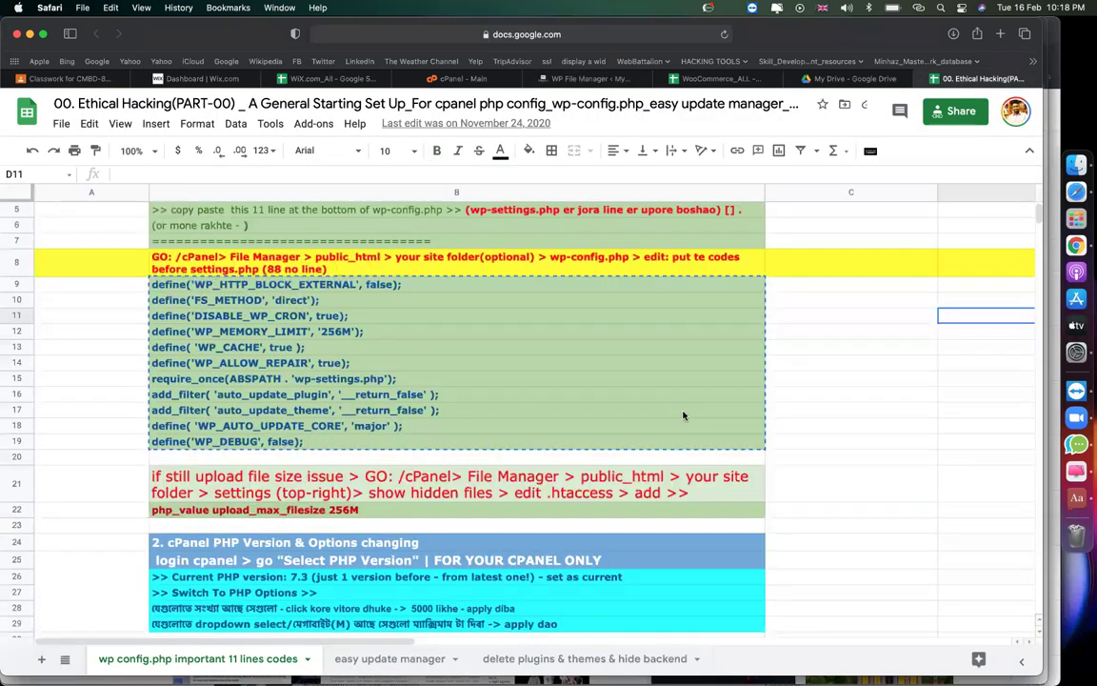
{"action": "scroll", "coordinate": [683, 416], "scroll_direction": "down", "scroll_amount": 5}
{"action": "left_click", "coordinate": [198, 314]}
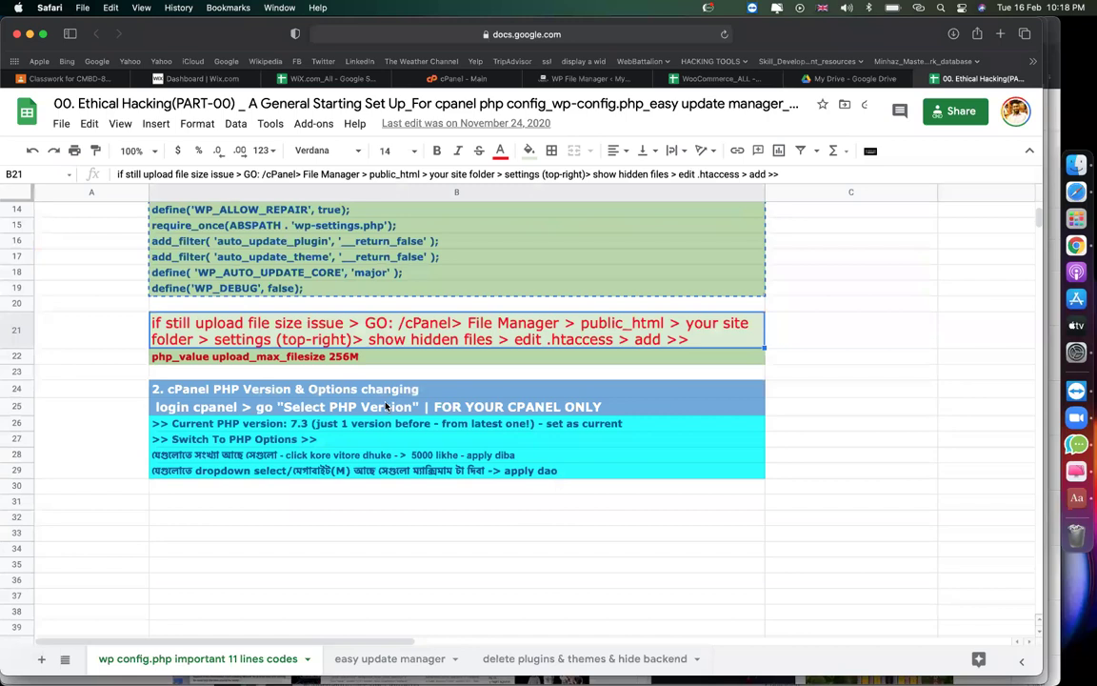
{"action": "left_click", "coordinate": [362, 423]}
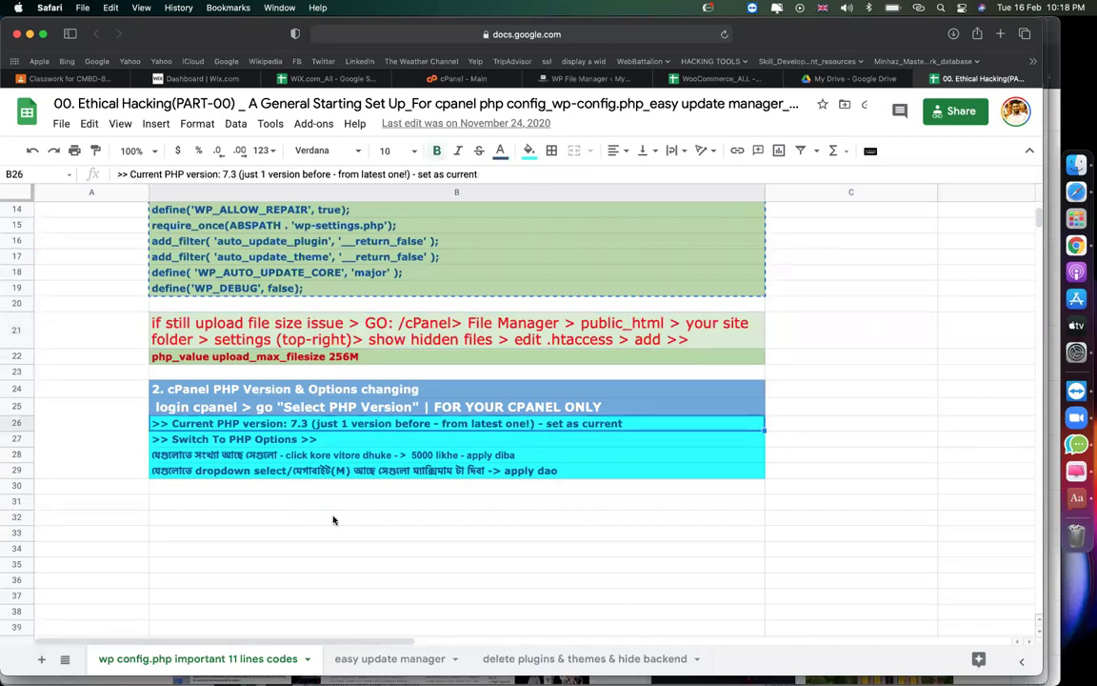
{"action": "left_click", "coordinate": [253, 501]}
{"action": "left_click", "coordinate": [252, 390]}
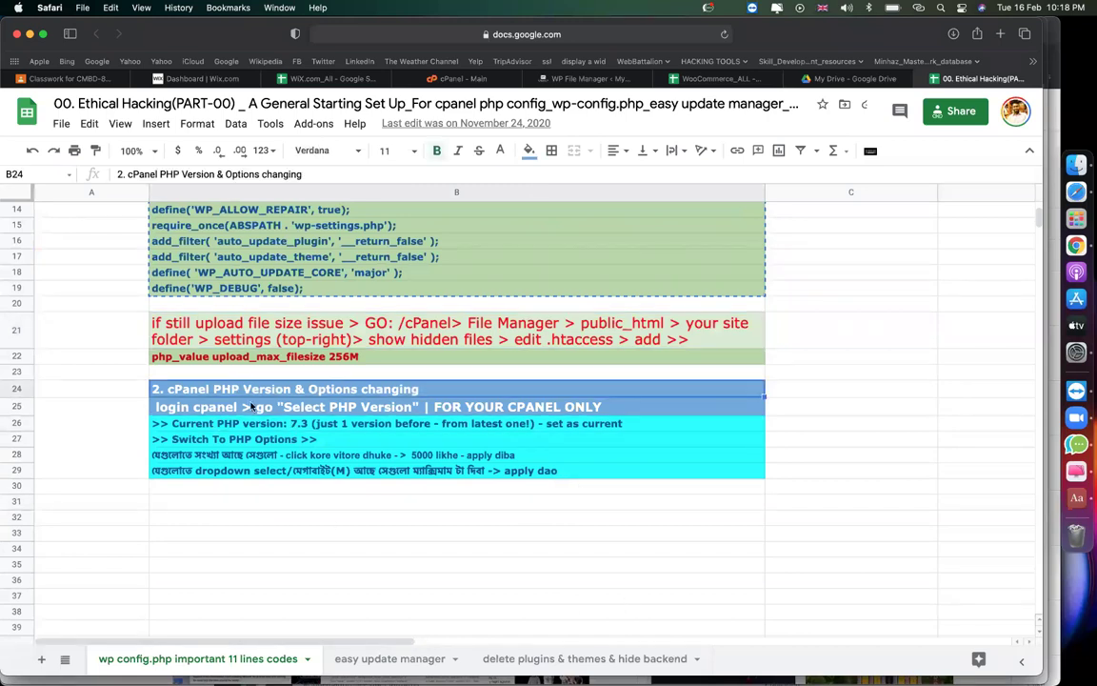
{"action": "double_click", "coordinate": [208, 388]}
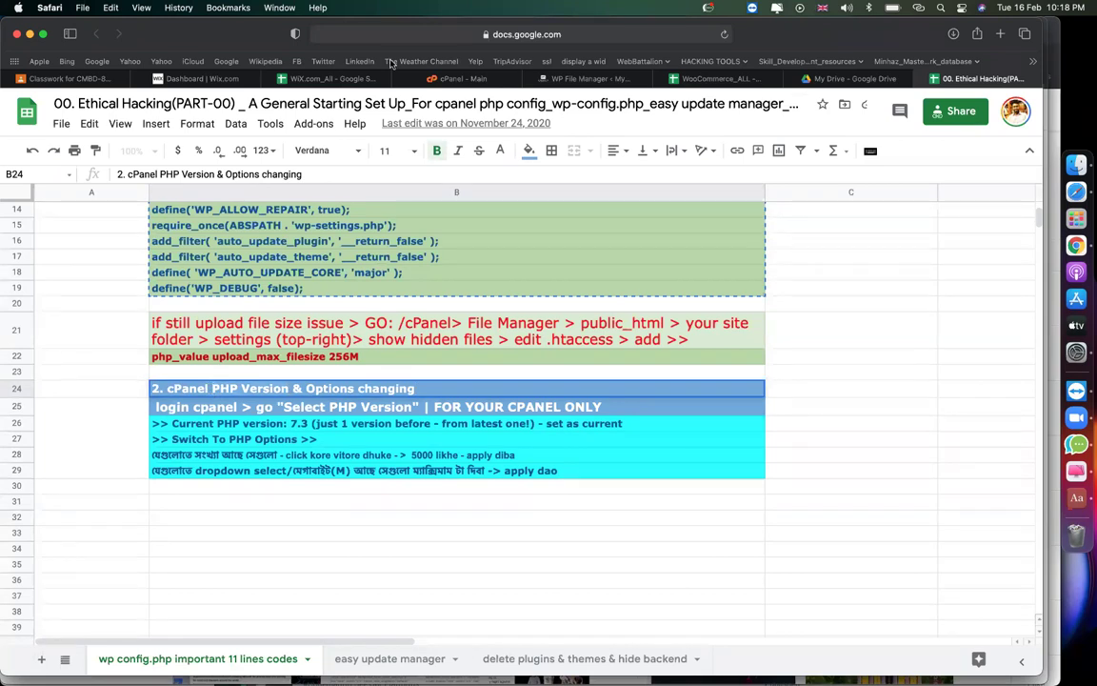
{"action": "left_click", "coordinate": [459, 78]}
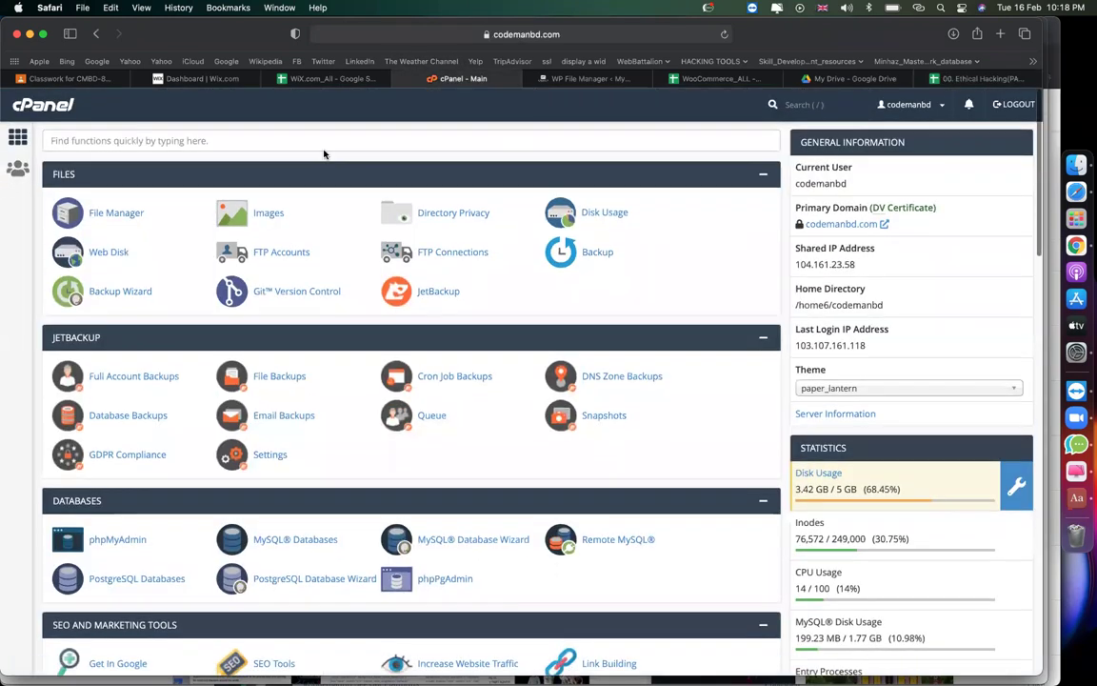
Search cPanel for 'PHP Version' and open Select PHP Version.
{"action": "left_click", "coordinate": [323, 144]}
{"action": "type", "text": "PHP Version"}
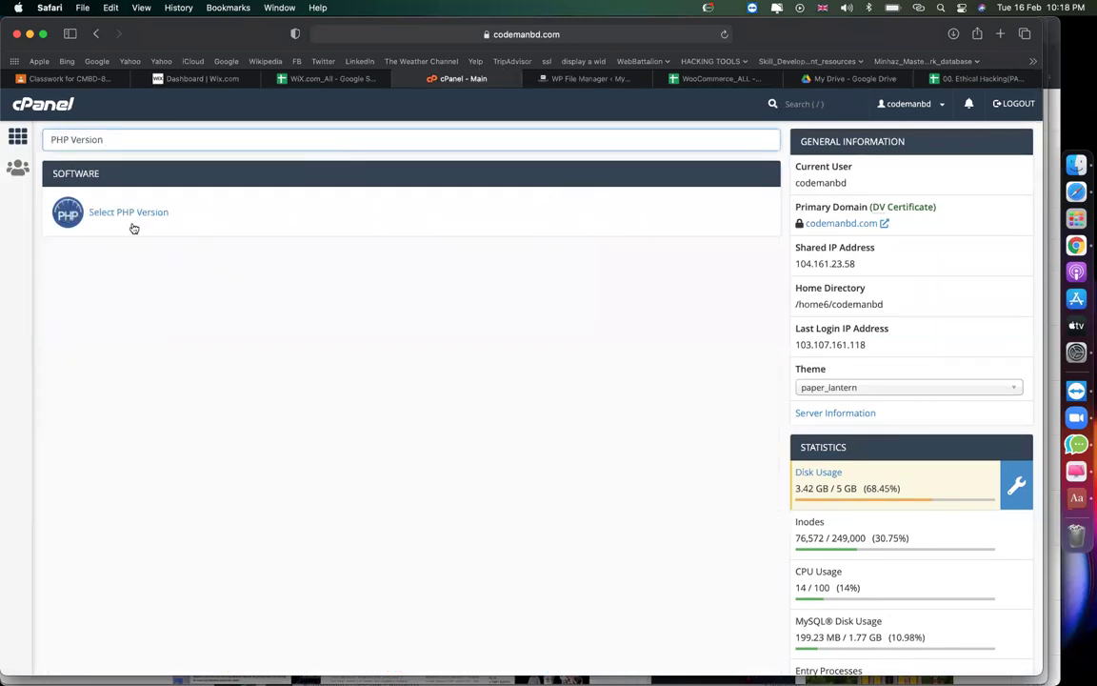
{"action": "left_click", "coordinate": [127, 218]}
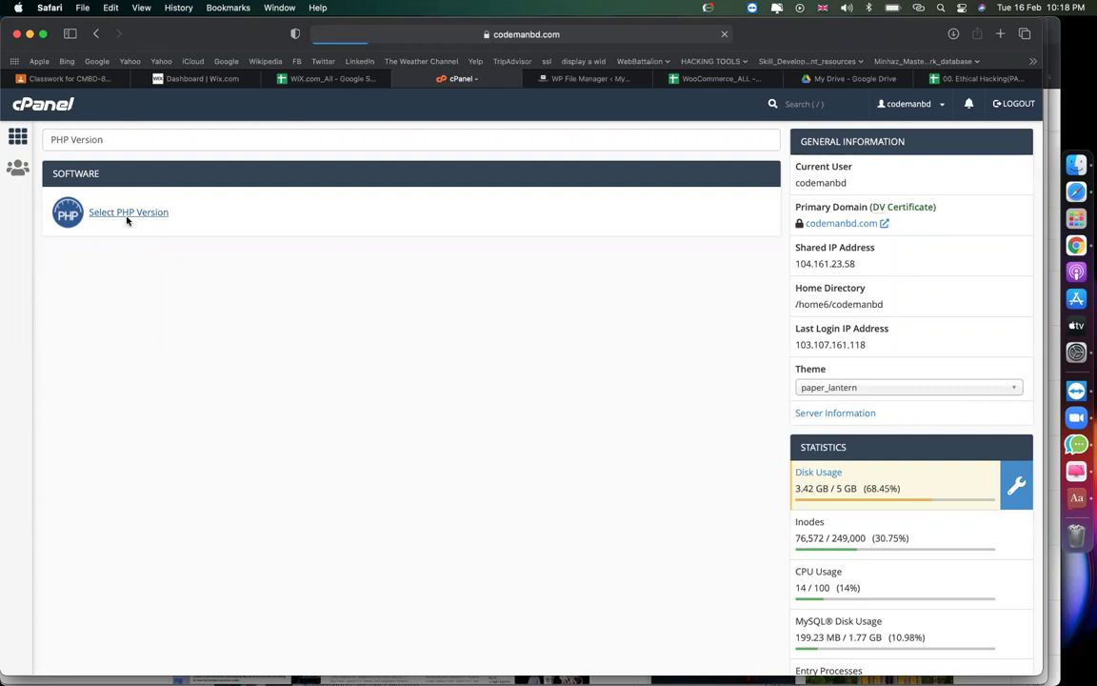
Go back to the Ethical Hacking setup notes spreadsheet while the page loads.
{"action": "left_click", "coordinate": [962, 79]}
{"action": "left_click", "coordinate": [792, 297]}
{"action": "scroll", "coordinate": [792, 297], "scroll_direction": "up", "scroll_amount": 5}
Select the config code cells B9:B19 in the setup notes.
{"action": "scroll", "coordinate": [792, 297], "scroll_direction": "down", "scroll_amount": 2}
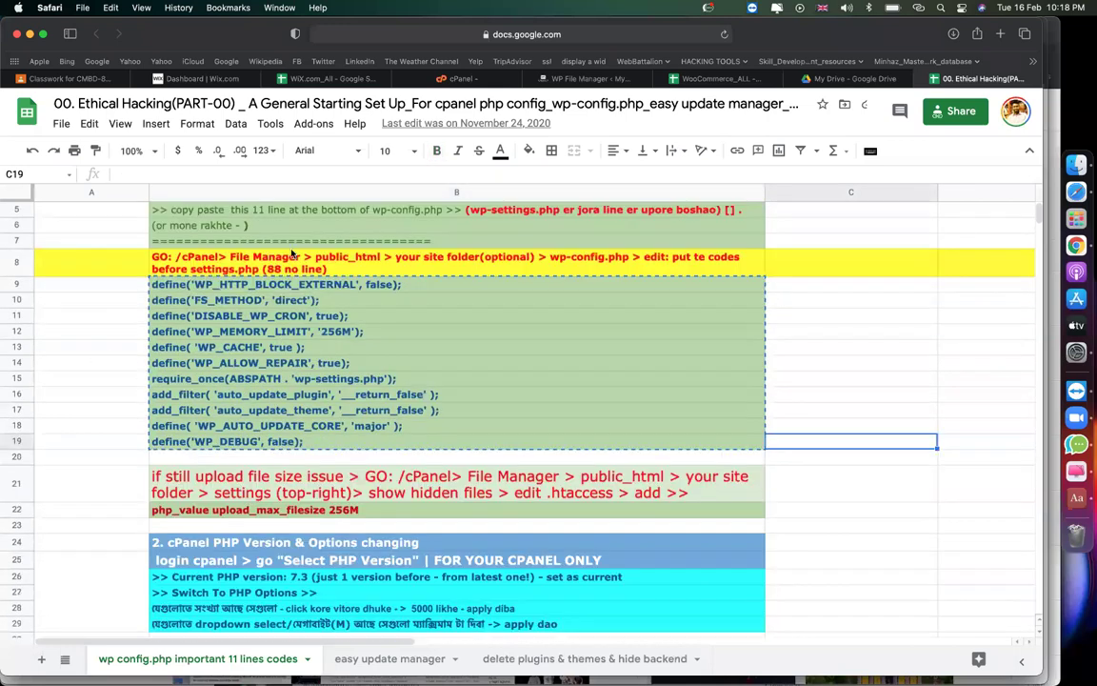
{"action": "left_click_drag", "start_coordinate": [241, 290], "coordinate": [263, 448]}
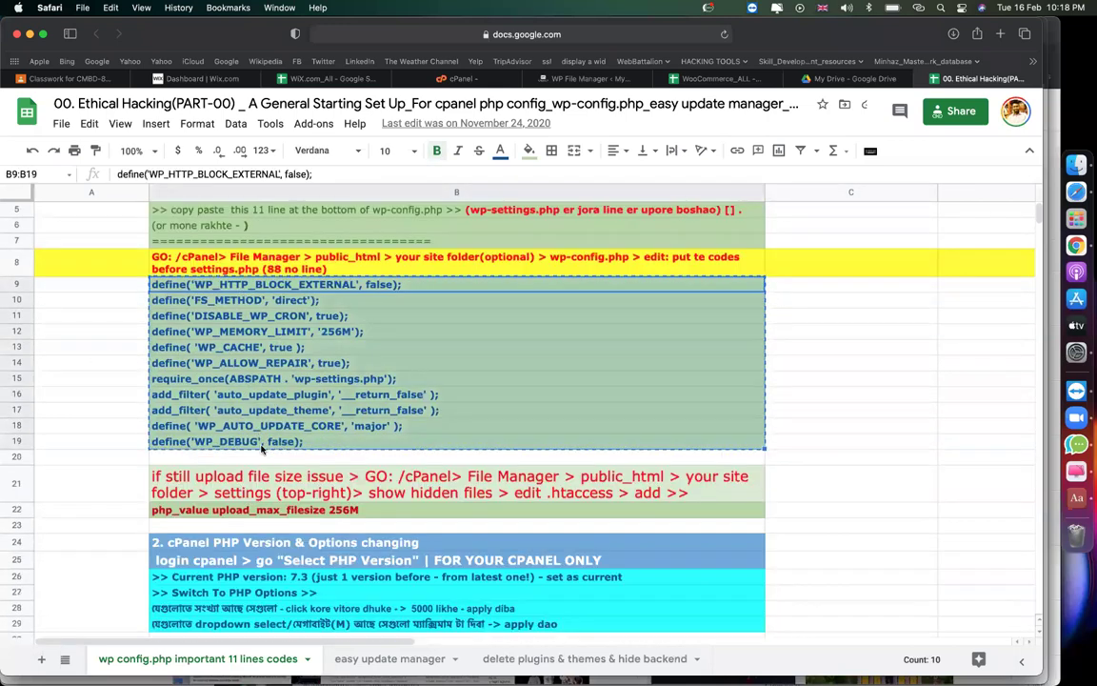
{"action": "left_click", "coordinate": [816, 558]}
{"action": "scroll", "coordinate": [817, 558], "scroll_direction": "down", "scroll_amount": 10}
{"action": "left_click", "coordinate": [816, 559]}
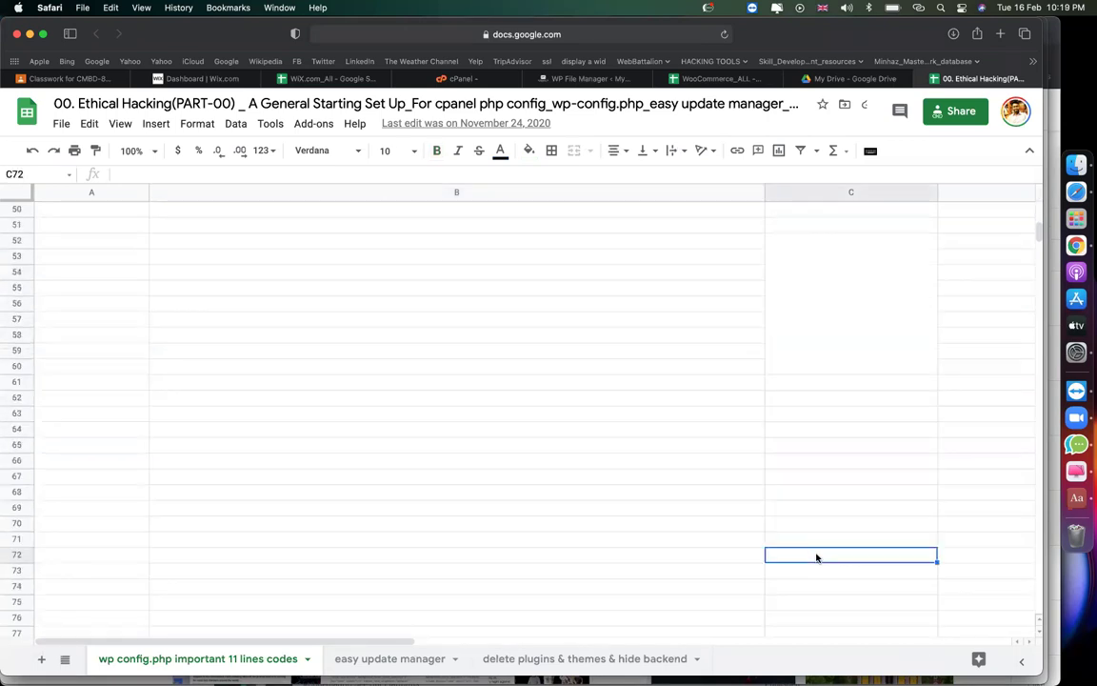
{"action": "scroll", "coordinate": [816, 558], "scroll_direction": "up", "scroll_amount": 5}
{"action": "scroll", "coordinate": [590, 438], "scroll_direction": "up", "scroll_amount": 2}
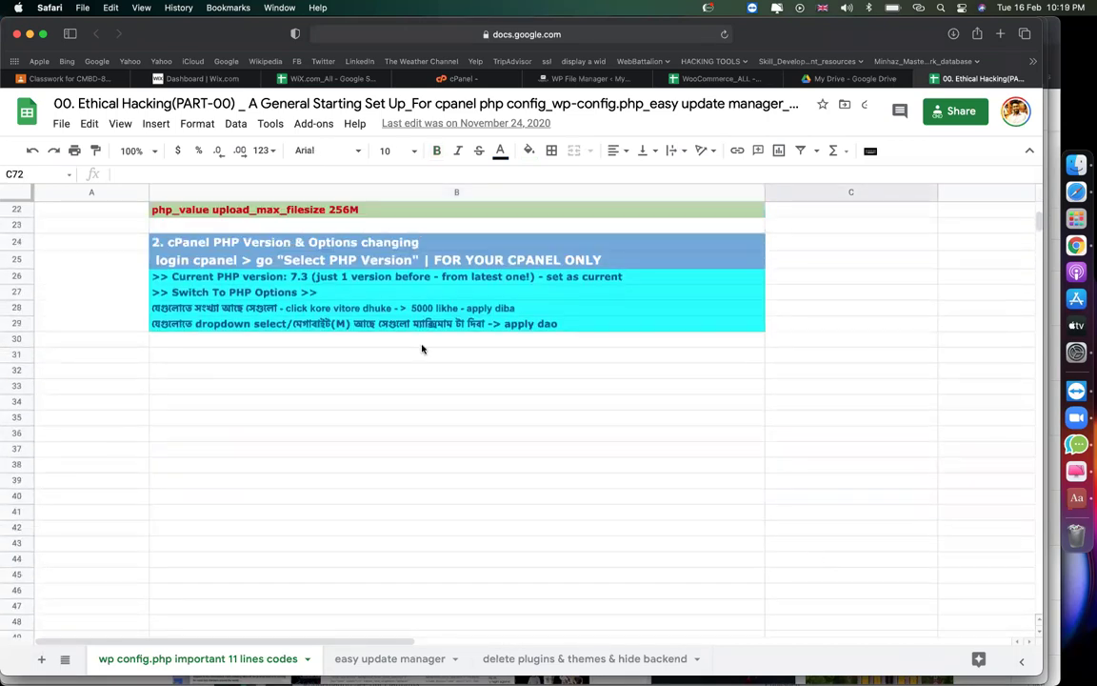
Read the current PHP version note in B26 and the Switch To PHP Options note.
{"action": "left_click", "coordinate": [238, 282]}
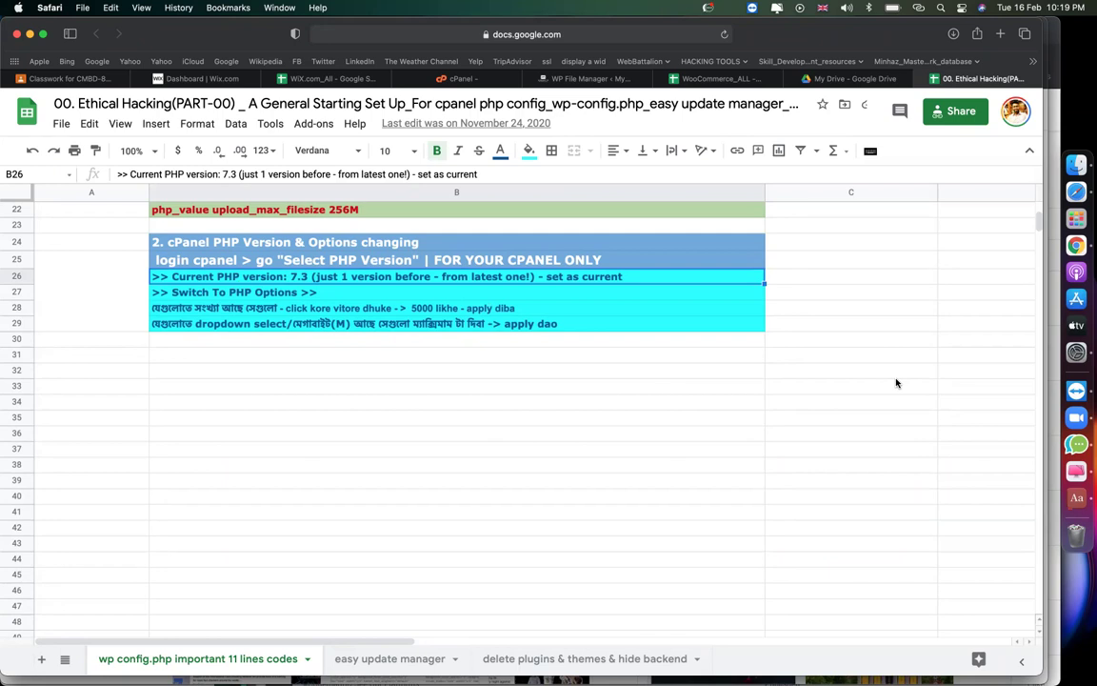
{"action": "scroll", "coordinate": [896, 381], "scroll_direction": "up", "scroll_amount": 5}
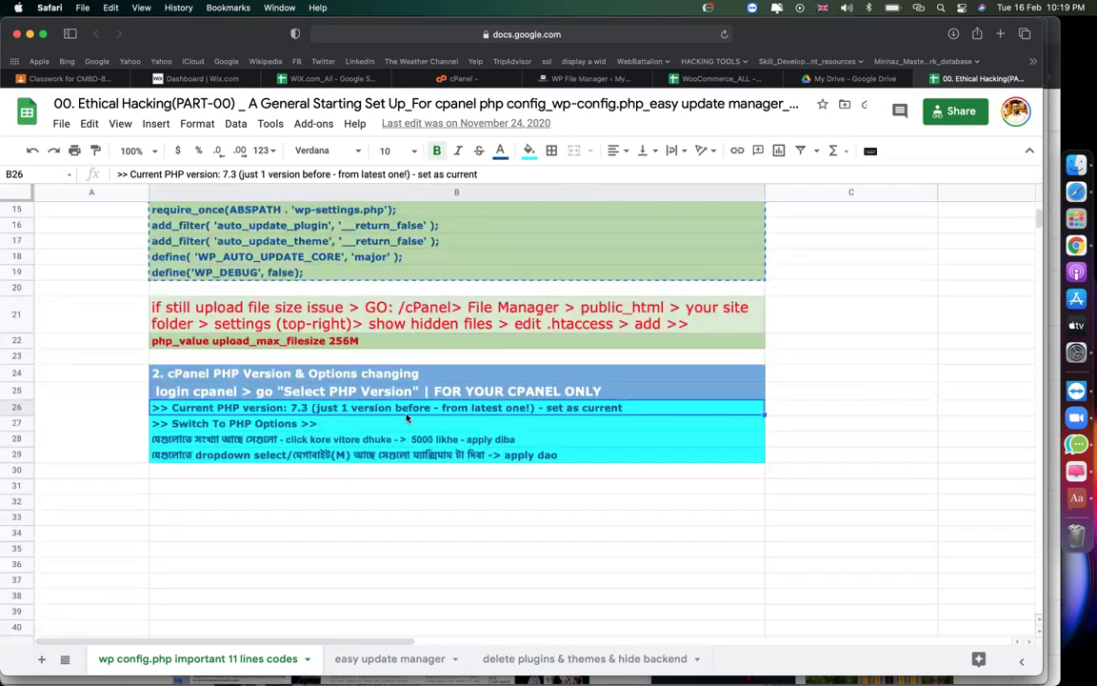
{"action": "left_click", "coordinate": [265, 419]}
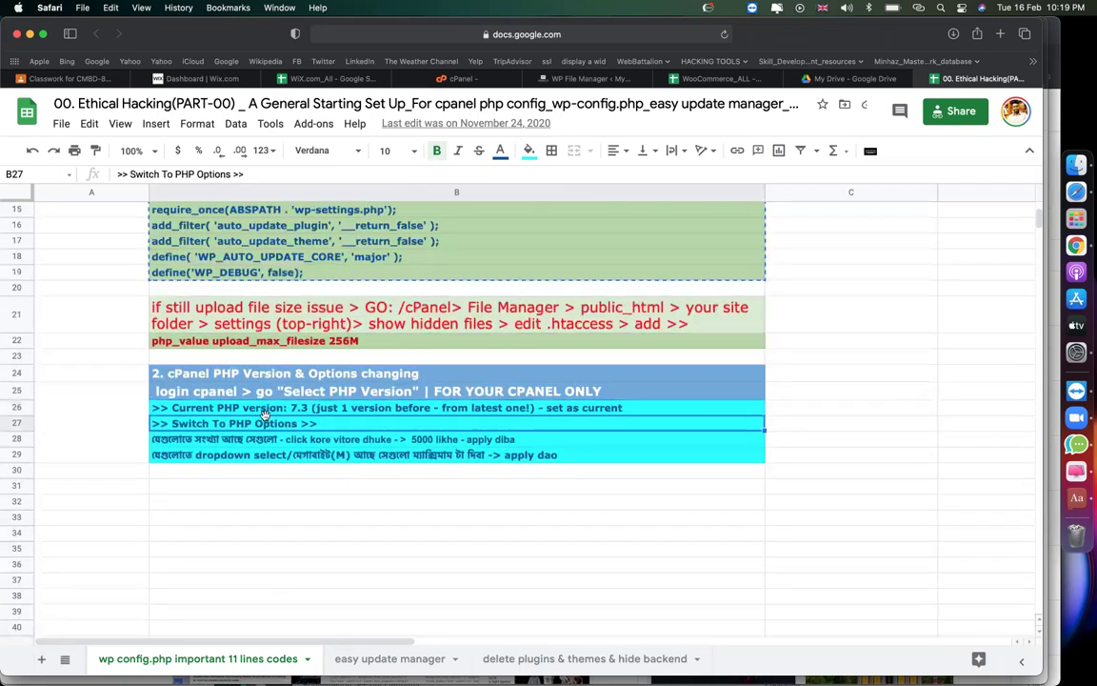
{"action": "double_click", "coordinate": [170, 408]}
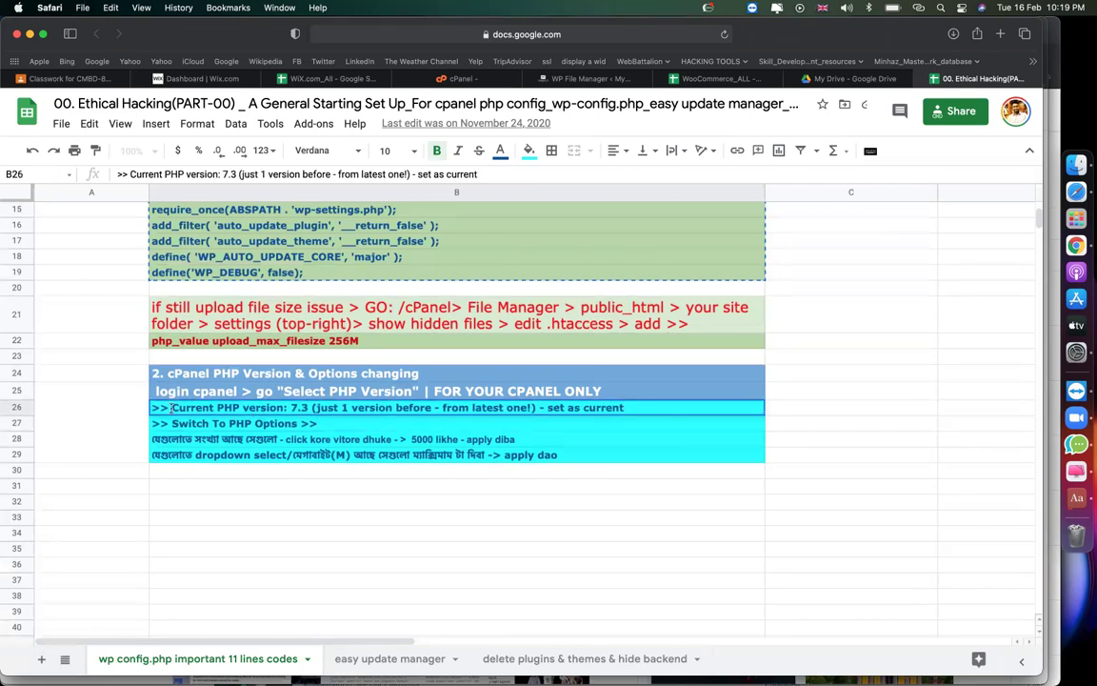
Move the setup notes browser tab beside the cPanel tab.
{"action": "left_click", "coordinate": [458, 78]}
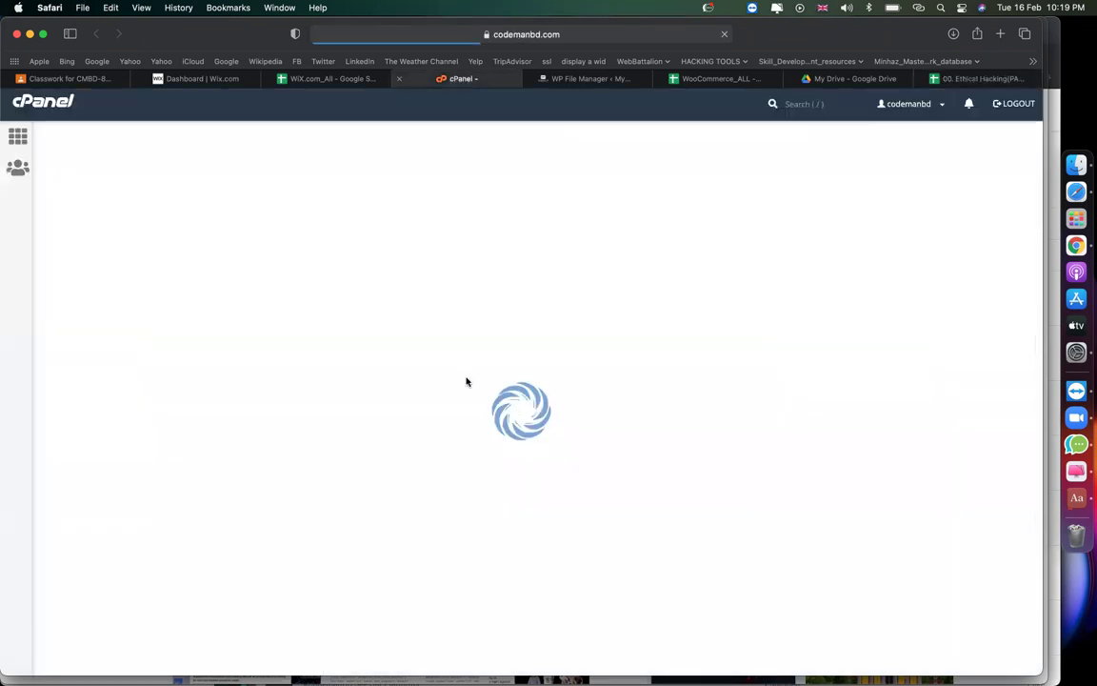
{"action": "left_click_drag", "start_coordinate": [976, 78], "coordinate": [602, 99]}
{"action": "left_click", "coordinate": [463, 82]}
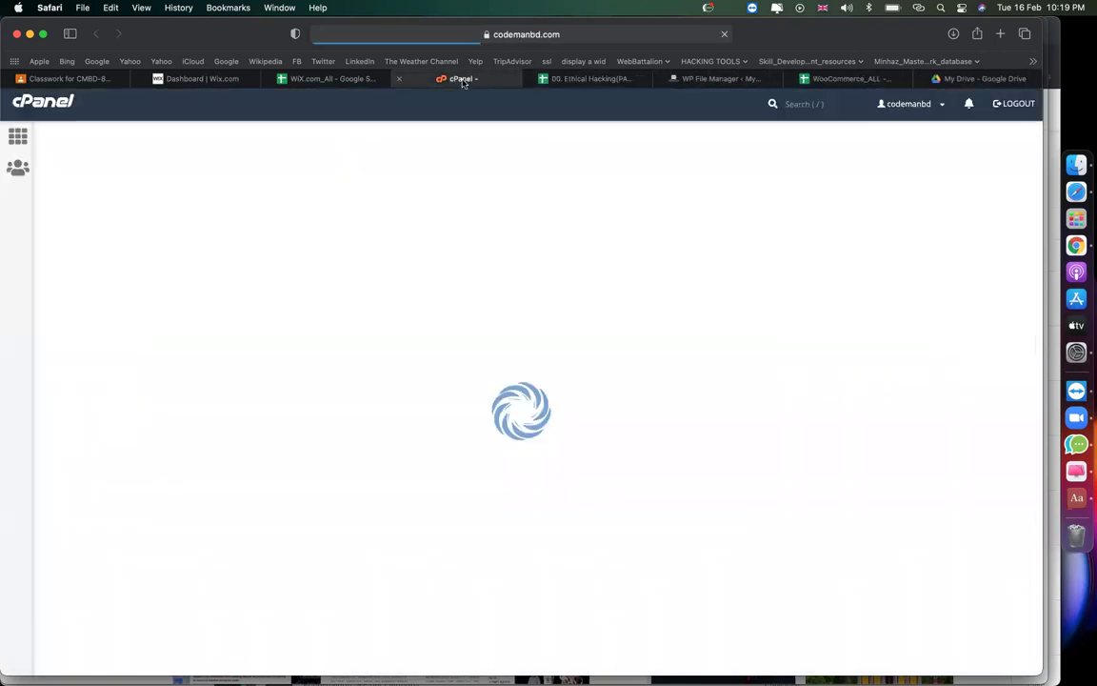
{"action": "left_click", "coordinate": [552, 84]}
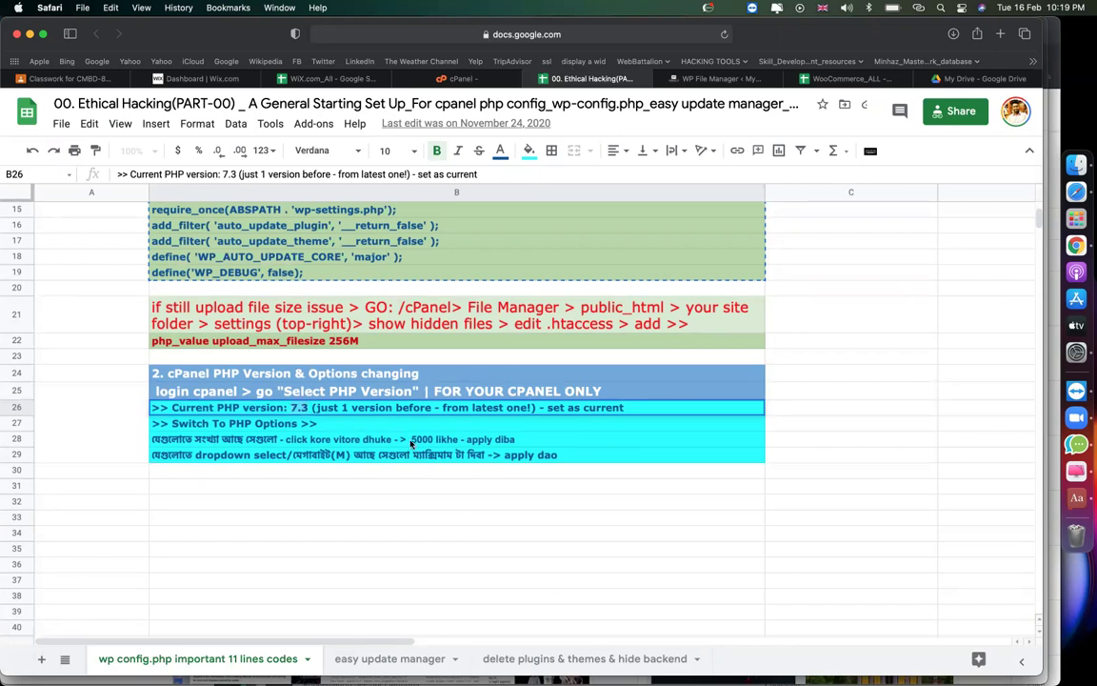
Check whether the cPanel PHP page has loaded, then return to the B26 note.
{"action": "left_click", "coordinate": [353, 408]}
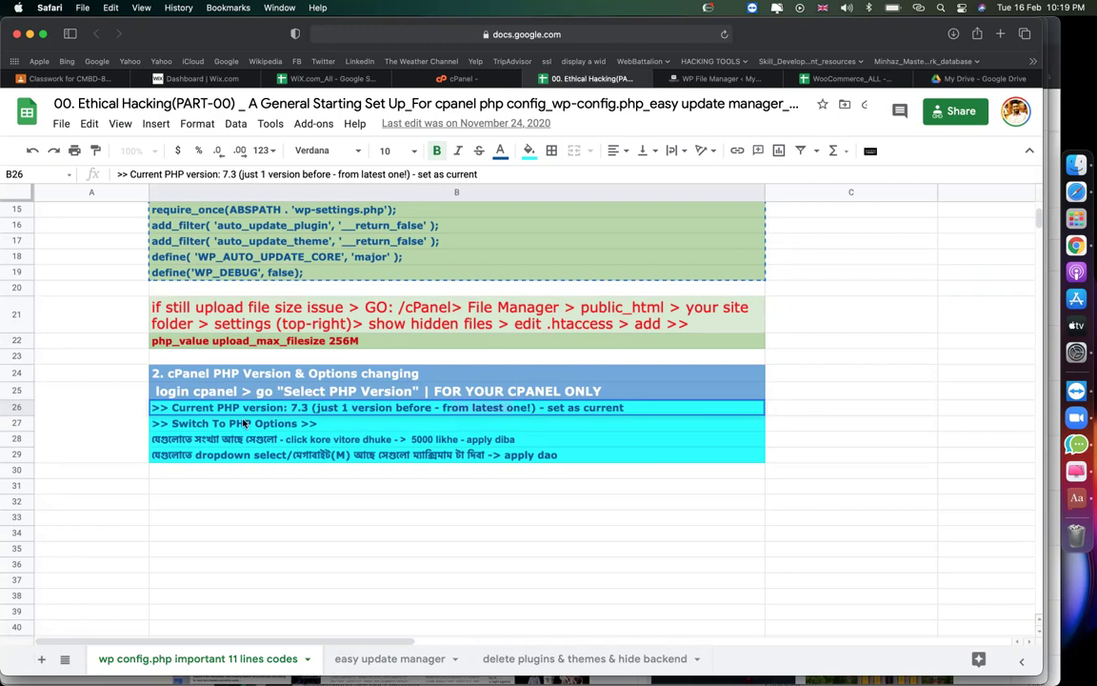
{"action": "left_click", "coordinate": [462, 80]}
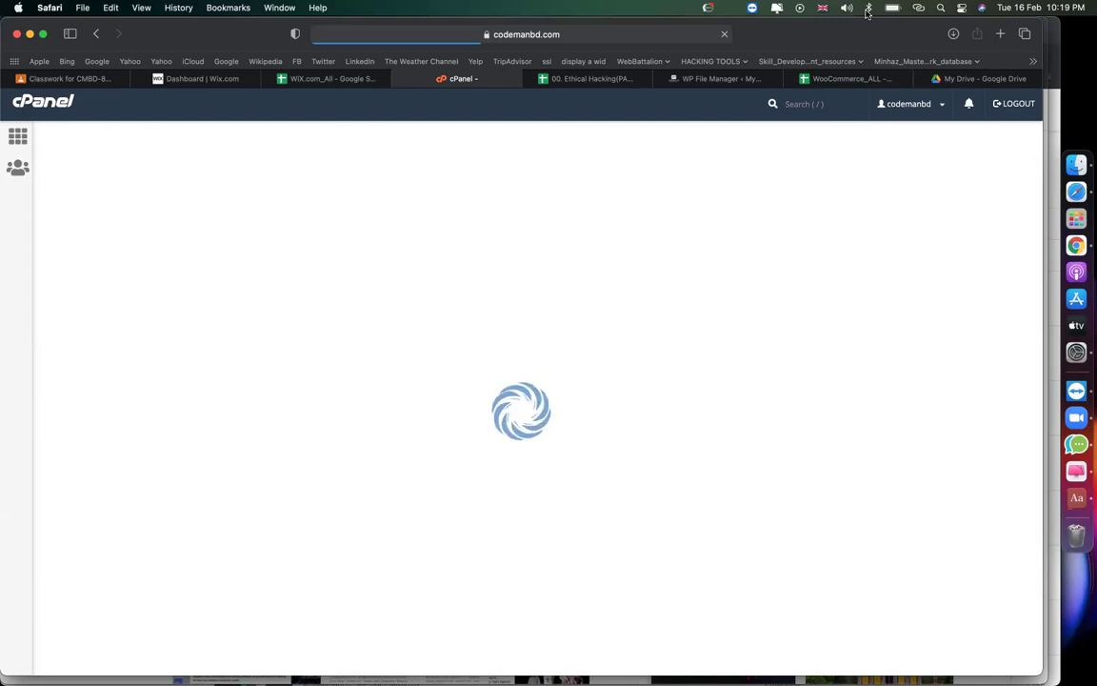
{"action": "left_click", "coordinate": [599, 83]}
{"action": "left_click", "coordinate": [842, 552]}
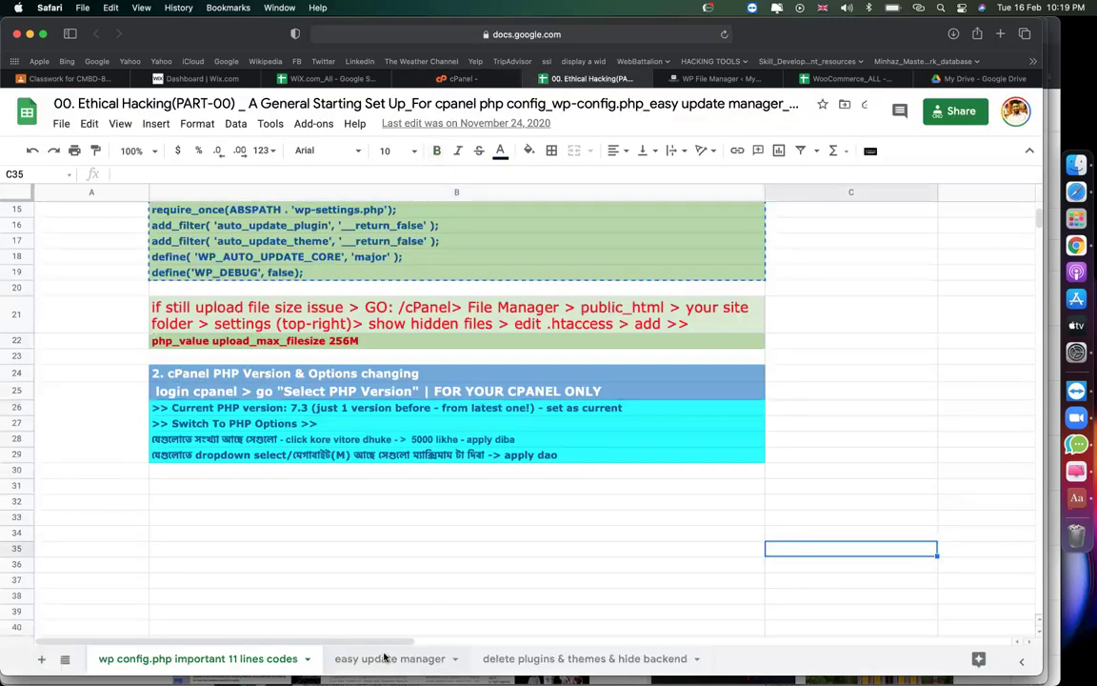
Review the Go DASHBOARD instructions on the easy update manager sheet.
{"action": "left_click", "coordinate": [386, 657]}
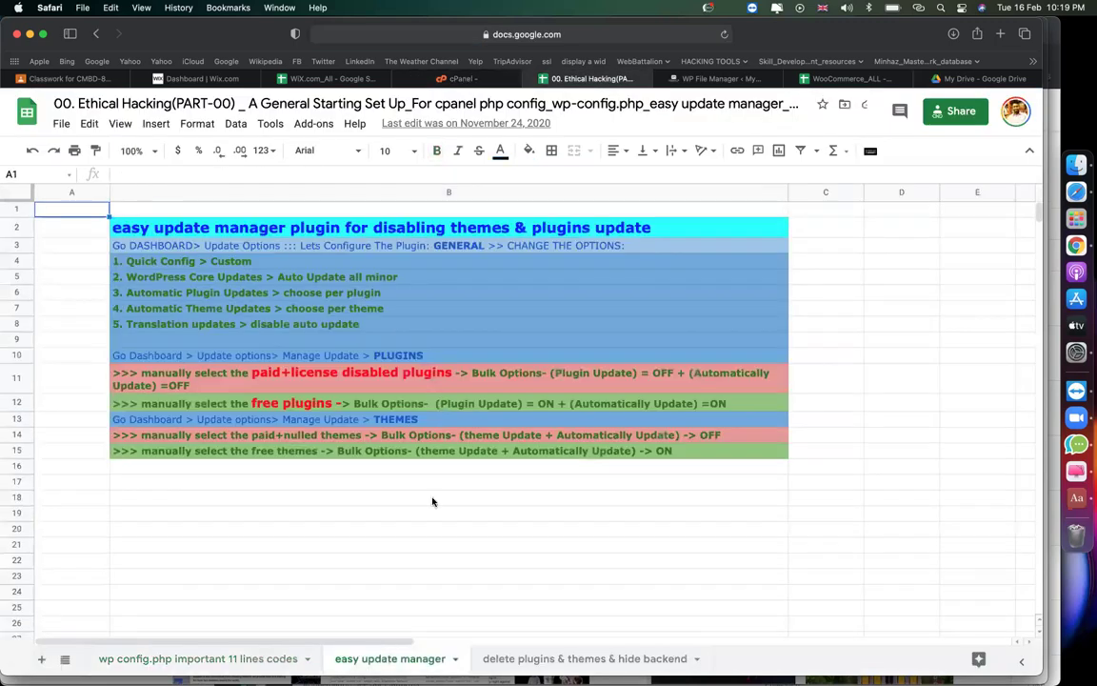
{"action": "left_click", "coordinate": [187, 249]}
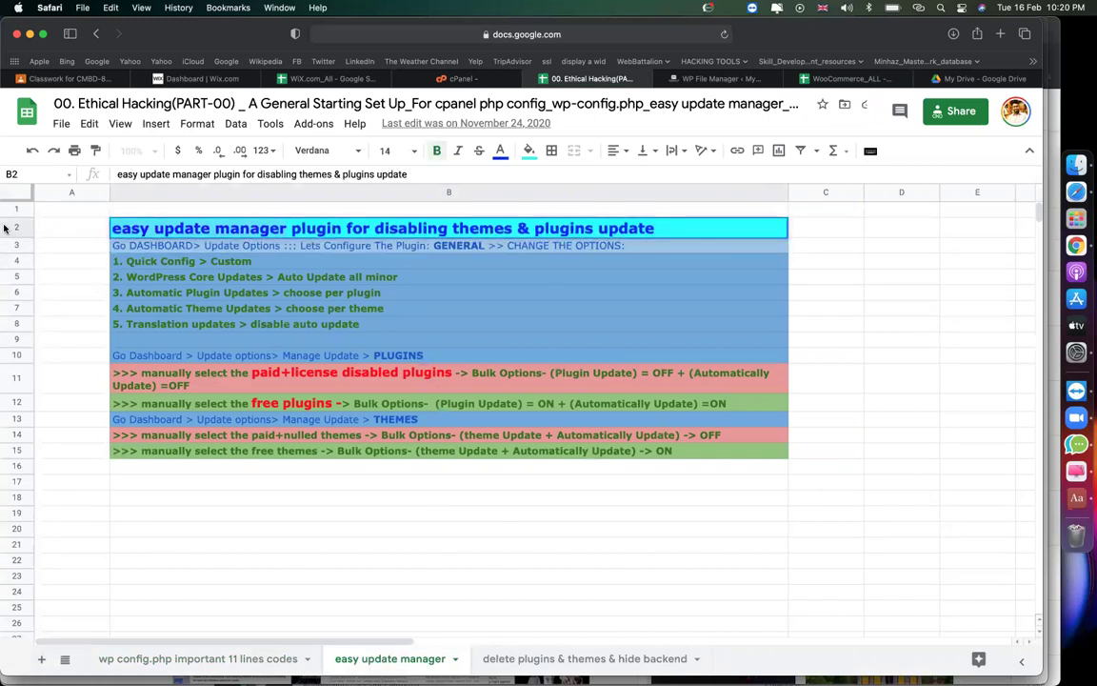
{"action": "left_click", "coordinate": [844, 327]}
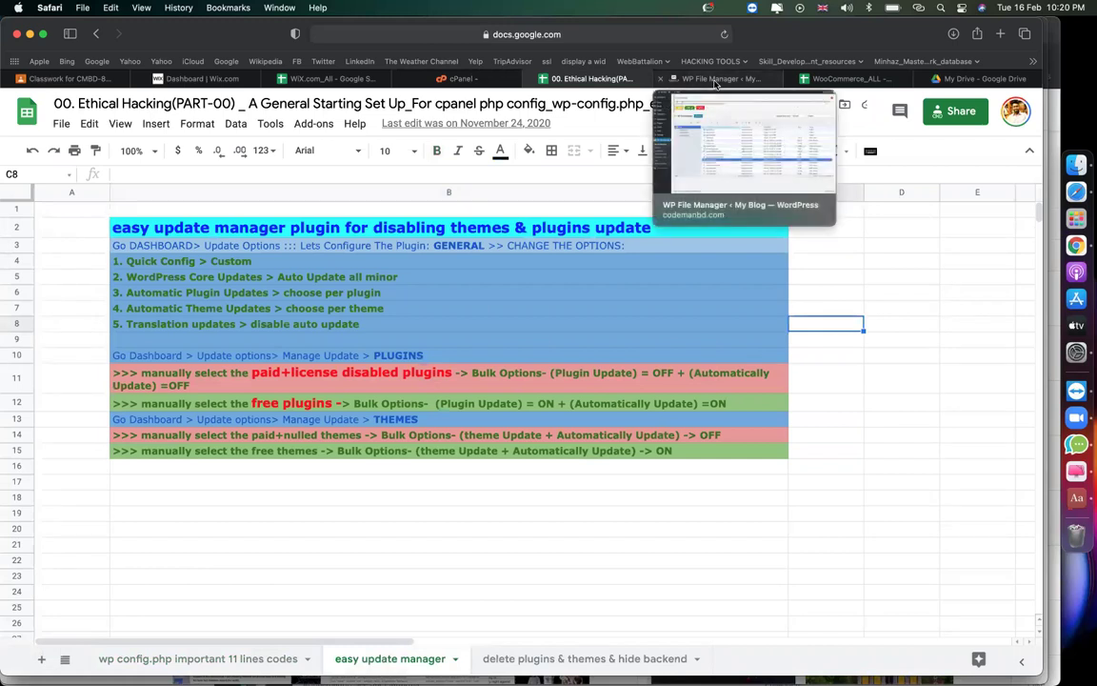
{"action": "left_click", "coordinate": [936, 329]}
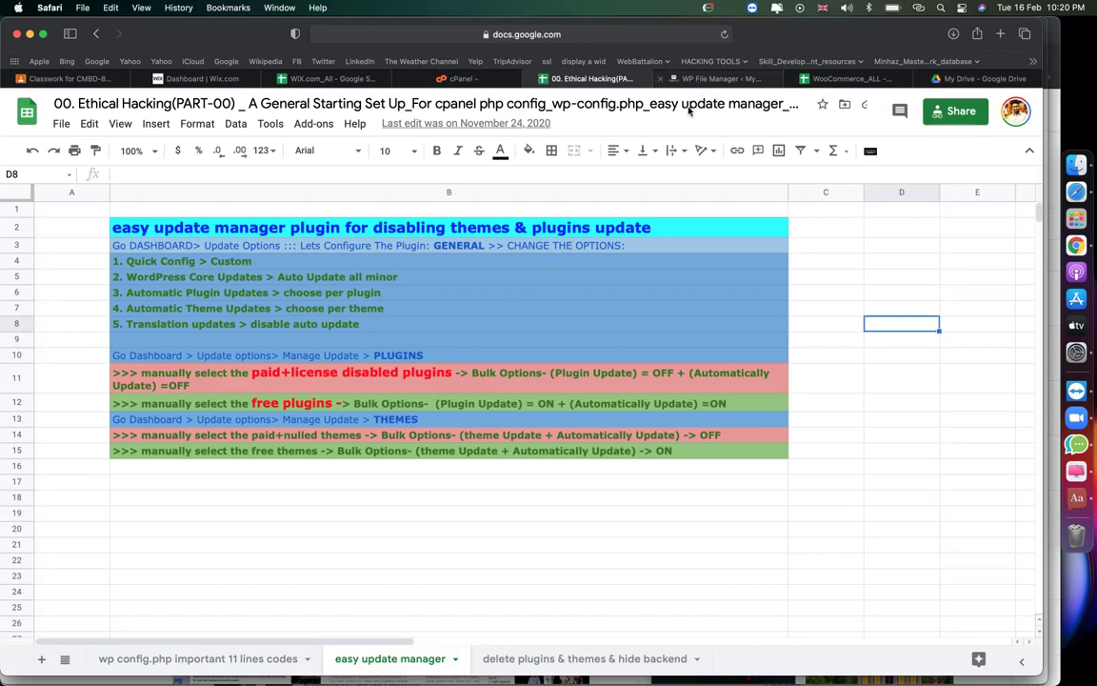
Try opening the WordPress plugins page, check the Wi-Fi connection, and reload it.
{"action": "left_click", "coordinate": [705, 78]}
{"action": "left_click", "coordinate": [38, 274]}
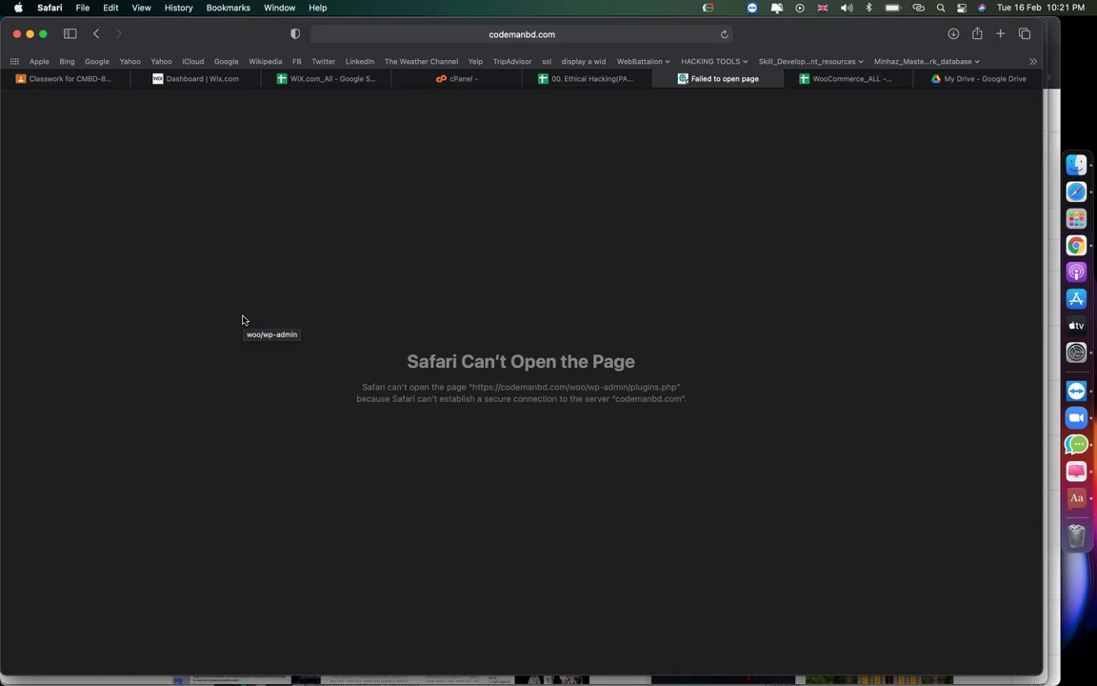
{"action": "left_click", "coordinate": [918, 8]}
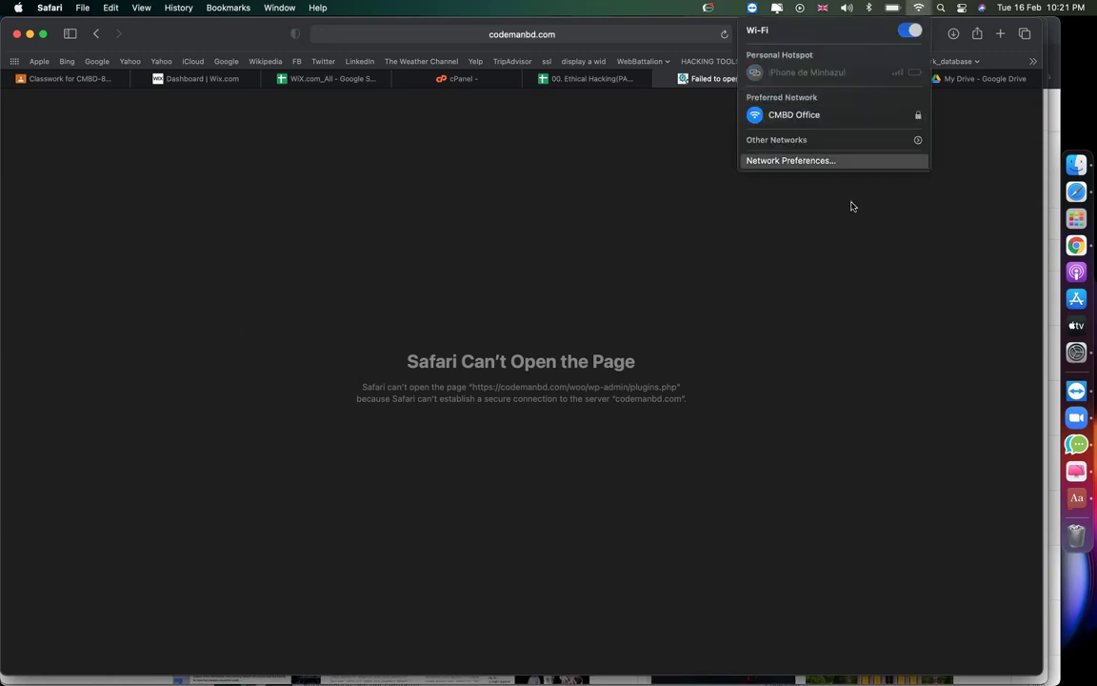
{"action": "left_click", "coordinate": [610, 242]}
{"action": "left_click", "coordinate": [726, 38]}
Refresh the PHP Selector page and check the B26 current PHP version note.
{"action": "left_click", "coordinate": [467, 78]}
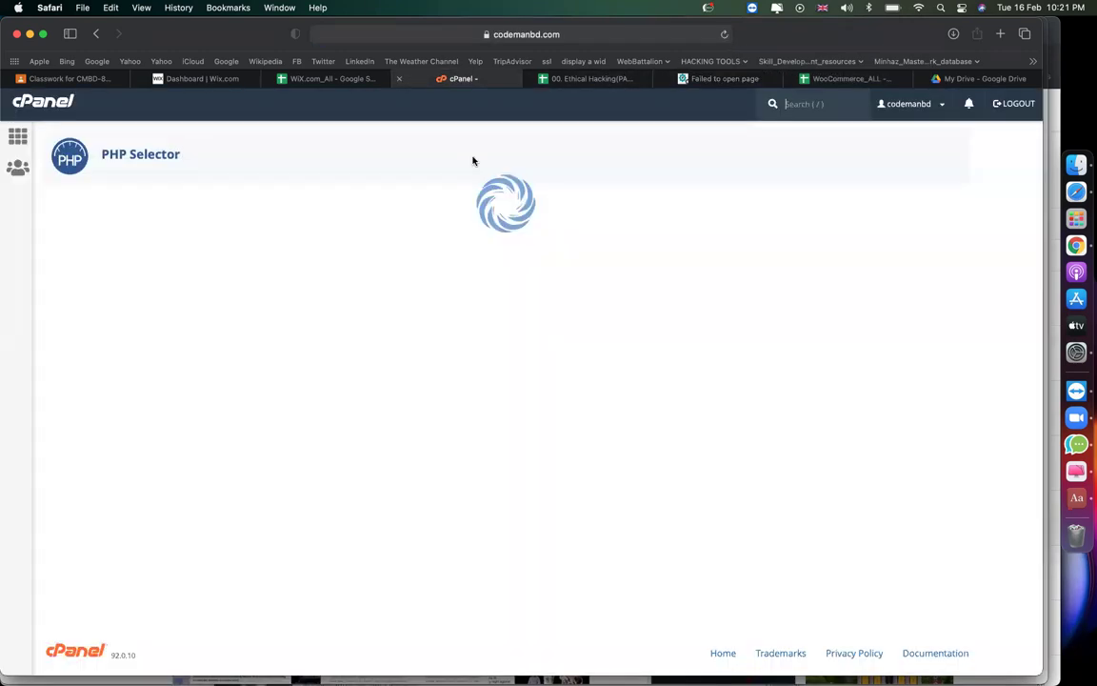
{"action": "left_click", "coordinate": [724, 36]}
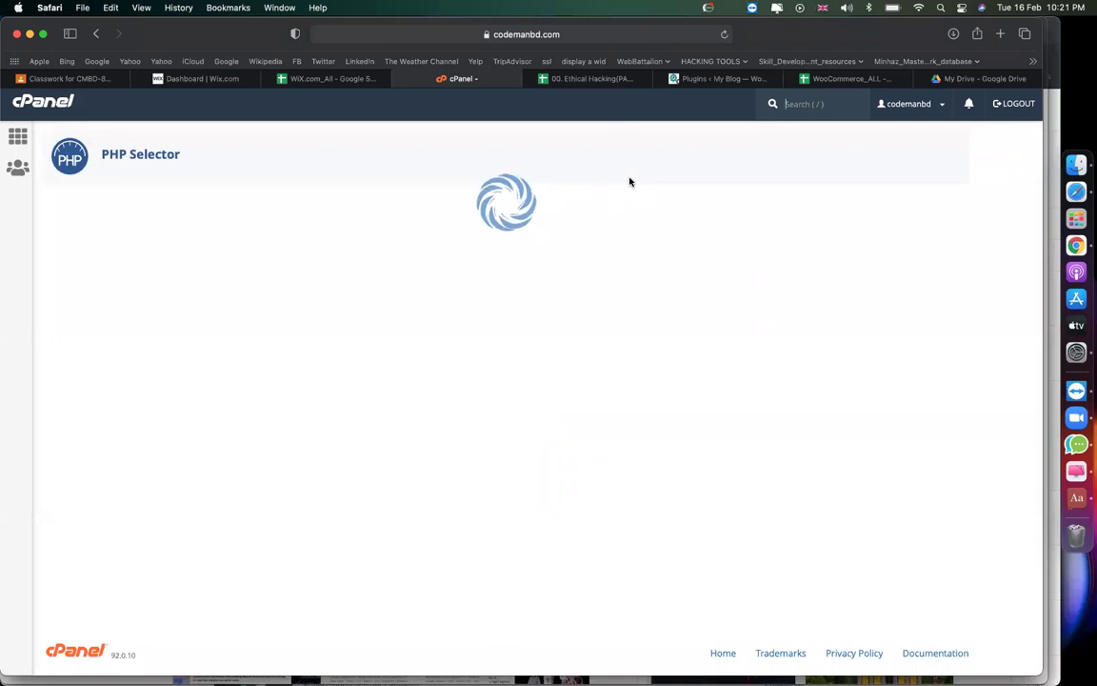
{"action": "left_click", "coordinate": [591, 78]}
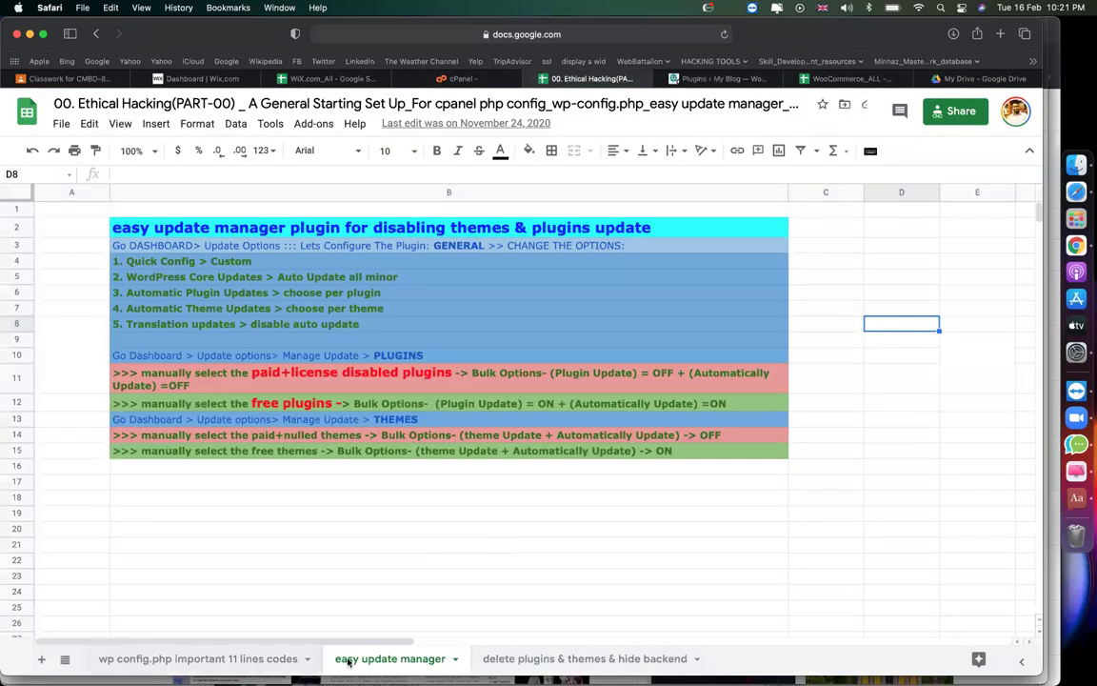
{"action": "left_click", "coordinate": [278, 659]}
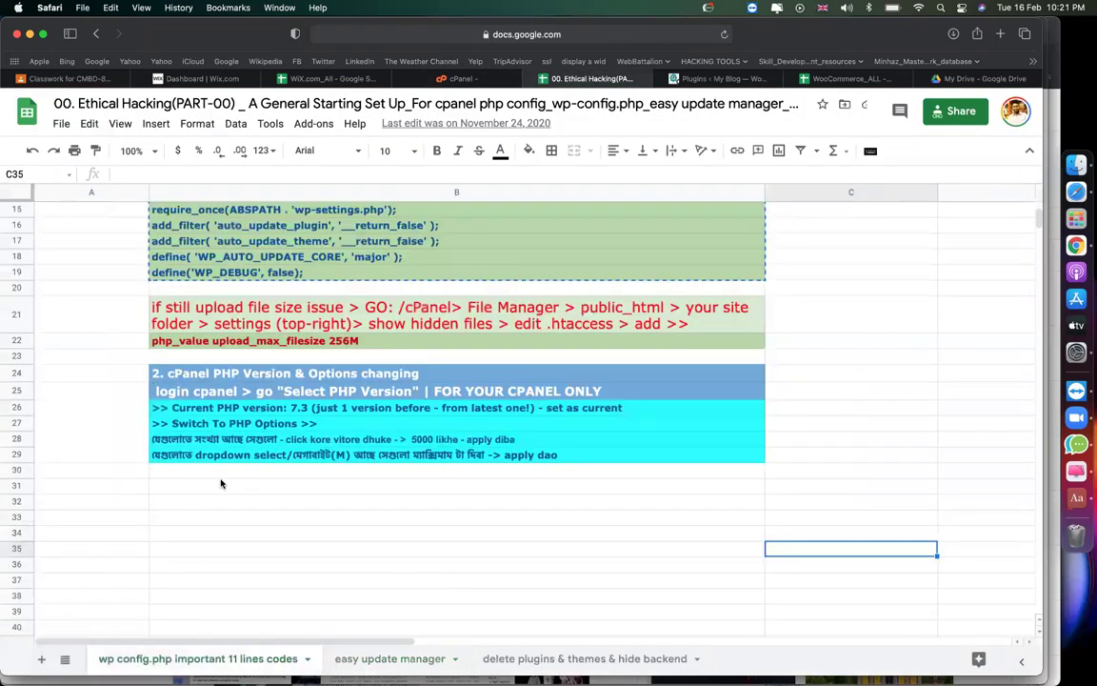
{"action": "left_click", "coordinate": [259, 411]}
{"action": "key", "text": "Down"}
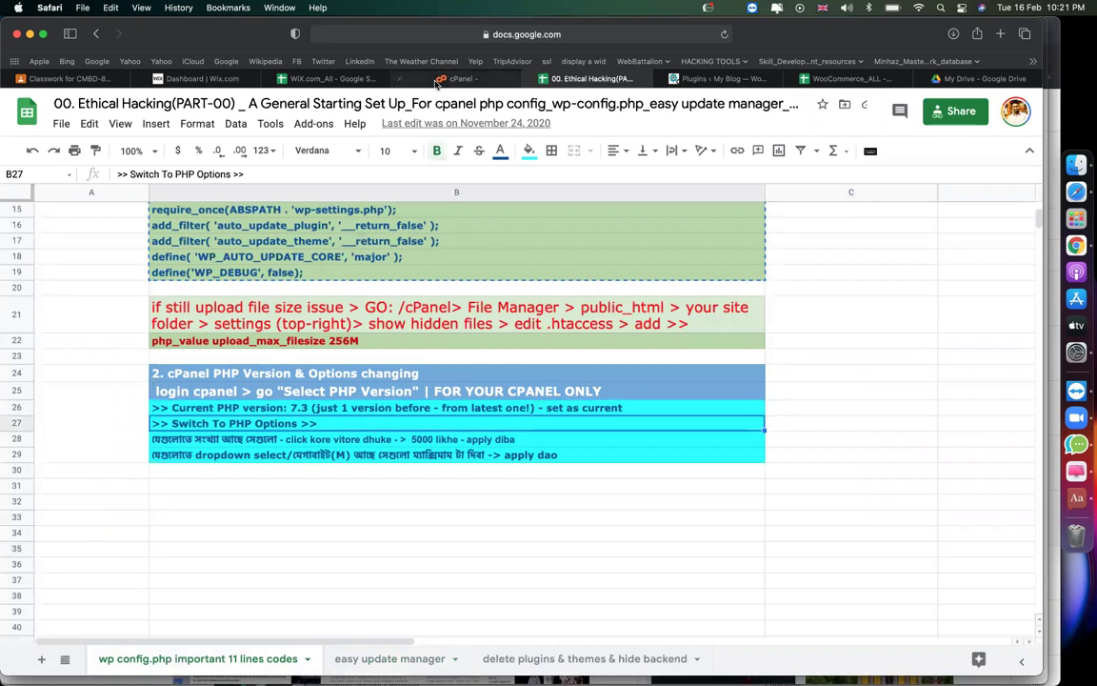
{"action": "left_click", "coordinate": [438, 80]}
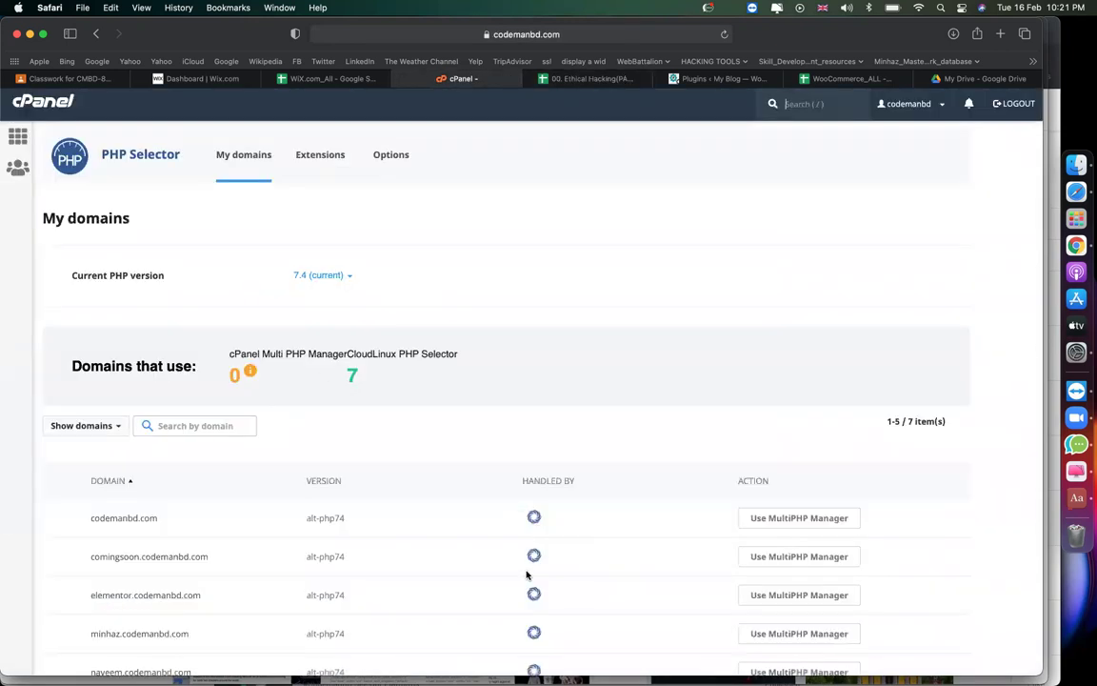
Choose PHP 7.3 in the Current PHP version list and set it as current.
{"action": "left_click", "coordinate": [344, 281]}
{"action": "scroll", "coordinate": [341, 416], "scroll_direction": "down", "scroll_amount": 3}
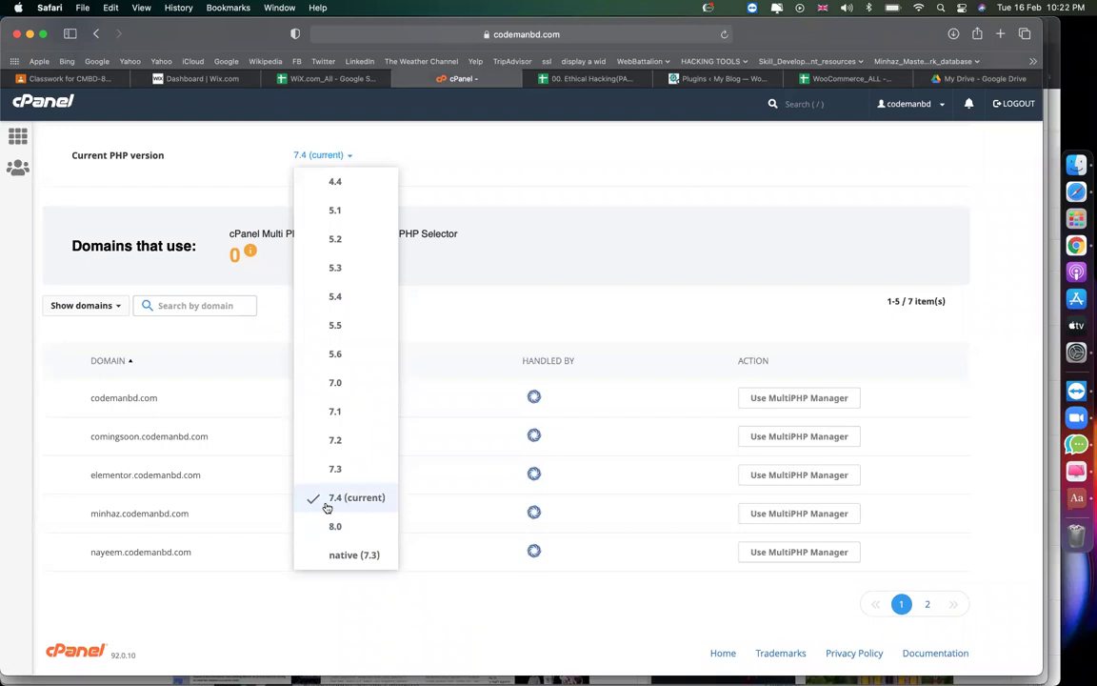
{"action": "left_click", "coordinate": [326, 505]}
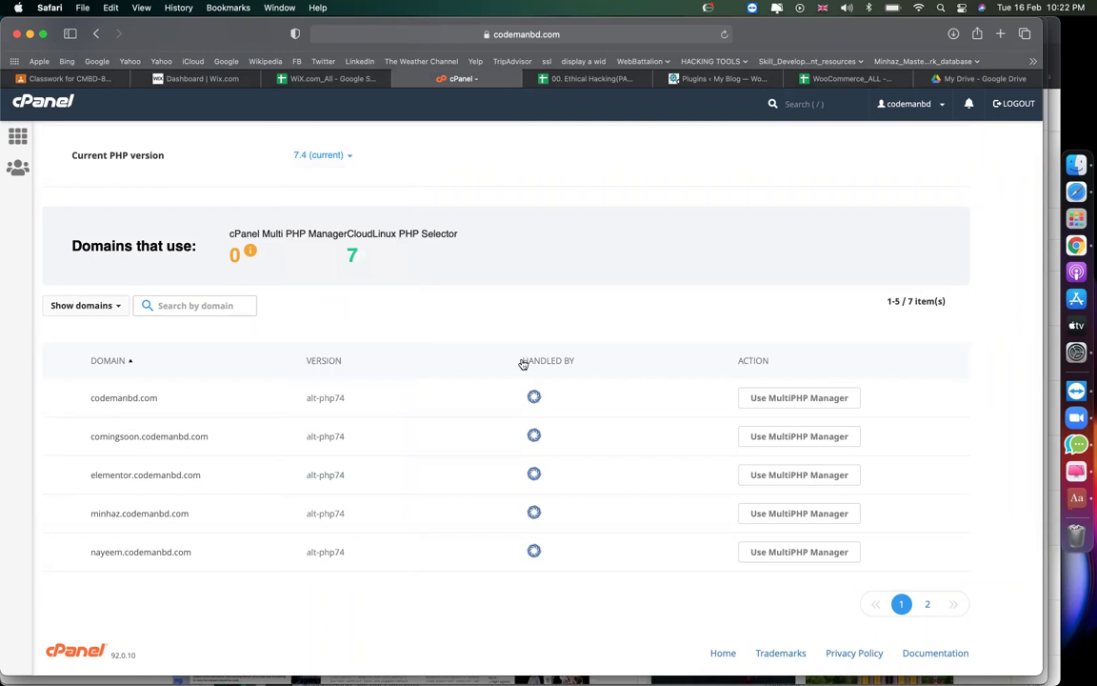
{"action": "scroll", "coordinate": [443, 243], "scroll_direction": "up", "scroll_amount": 1}
{"action": "left_click", "coordinate": [317, 166]}
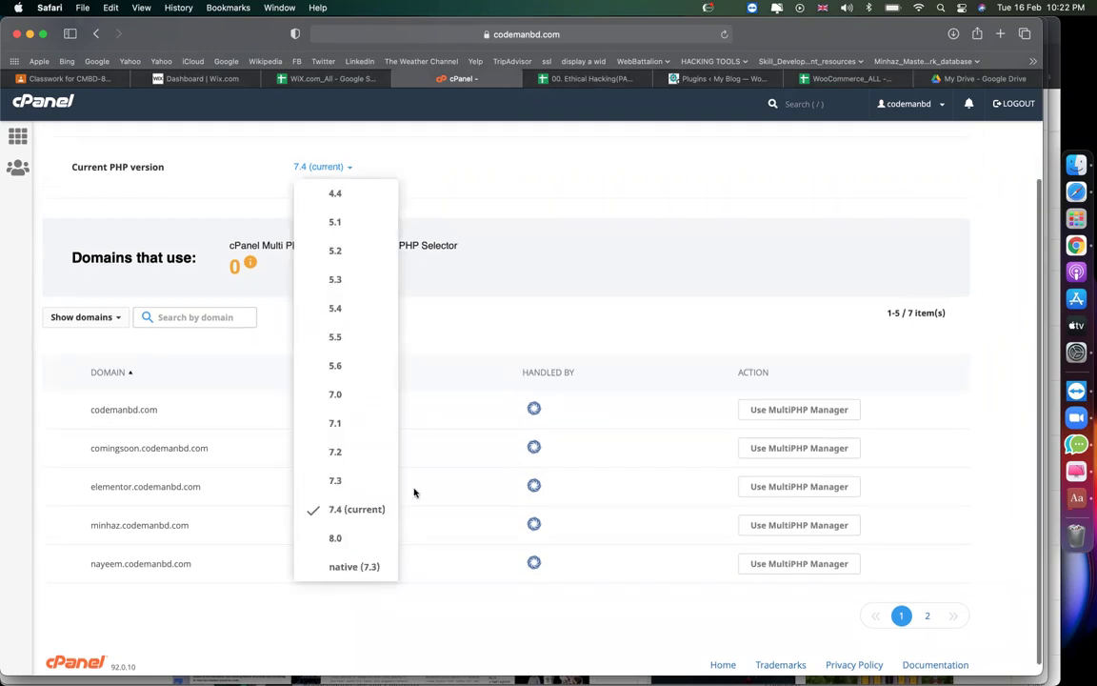
{"action": "left_click", "coordinate": [371, 486]}
{"action": "left_click", "coordinate": [362, 167]}
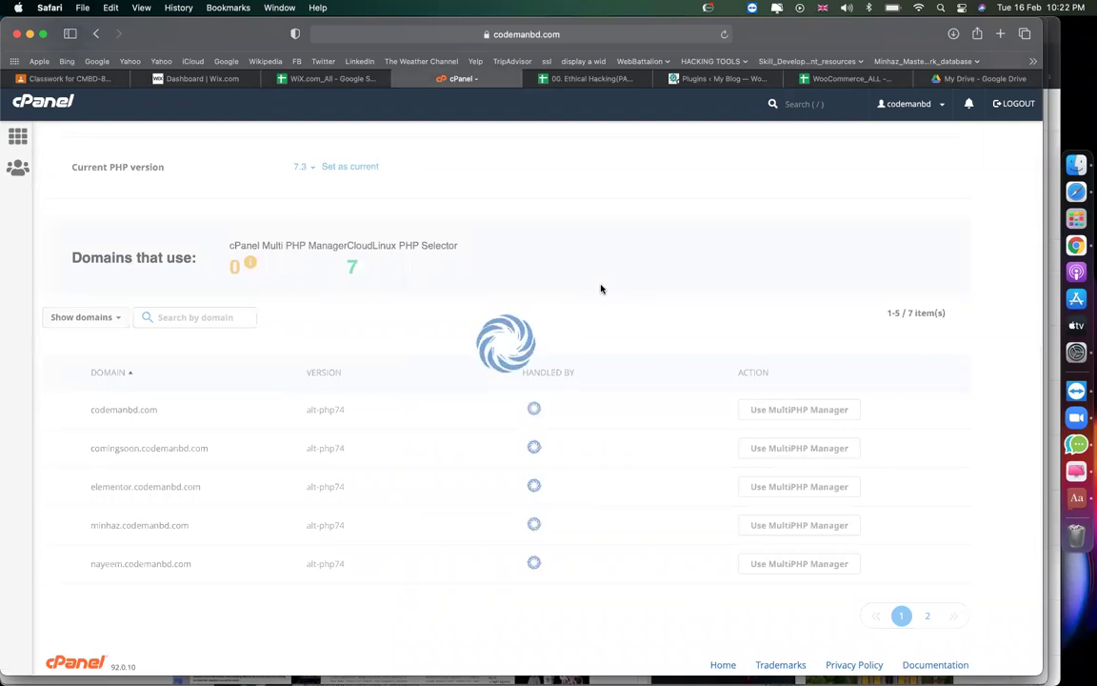
Change the PHP version in the B26 note from 7.3 to 7.4.
{"action": "left_click", "coordinate": [598, 78]}
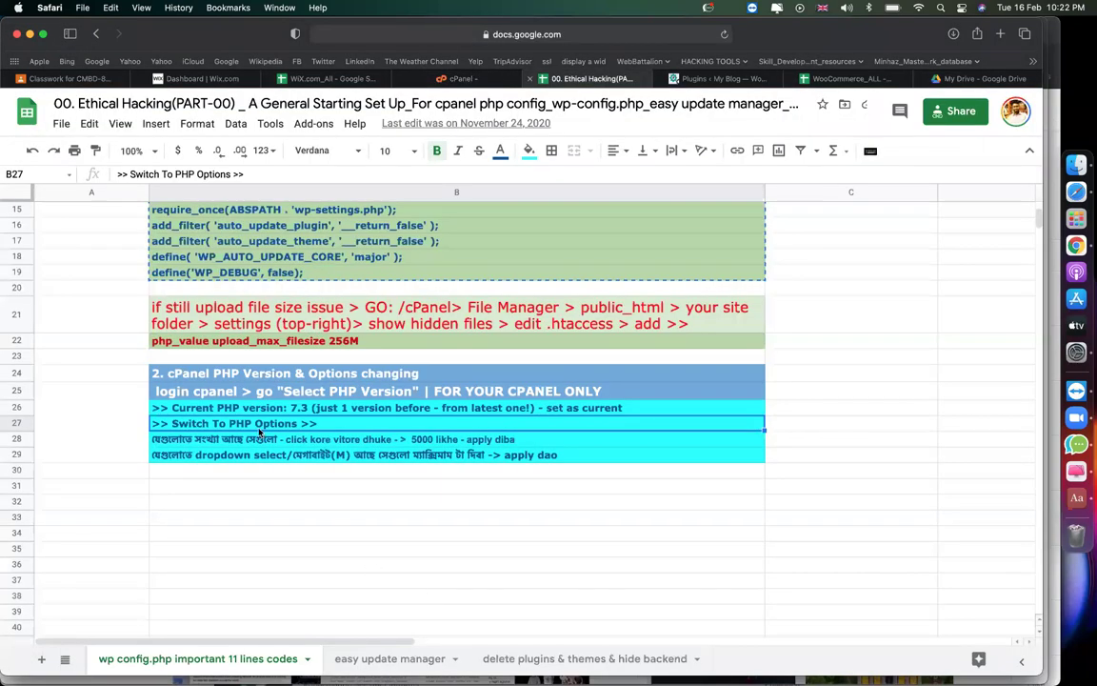
{"action": "double_click", "coordinate": [303, 408]}
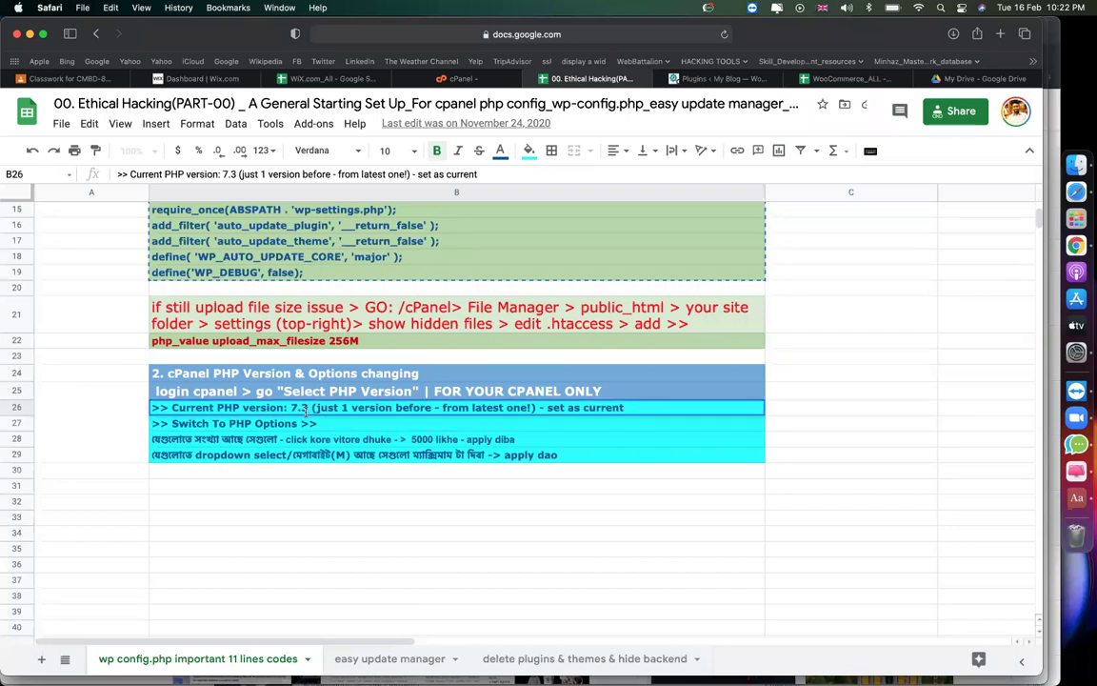
{"action": "left_click", "coordinate": [306, 409]}
{"action": "key", "text": "BackSpace"}
{"action": "type", "text": "4"}
{"action": "left_click", "coordinate": [432, 455]}
{"action": "left_click", "coordinate": [313, 423]}
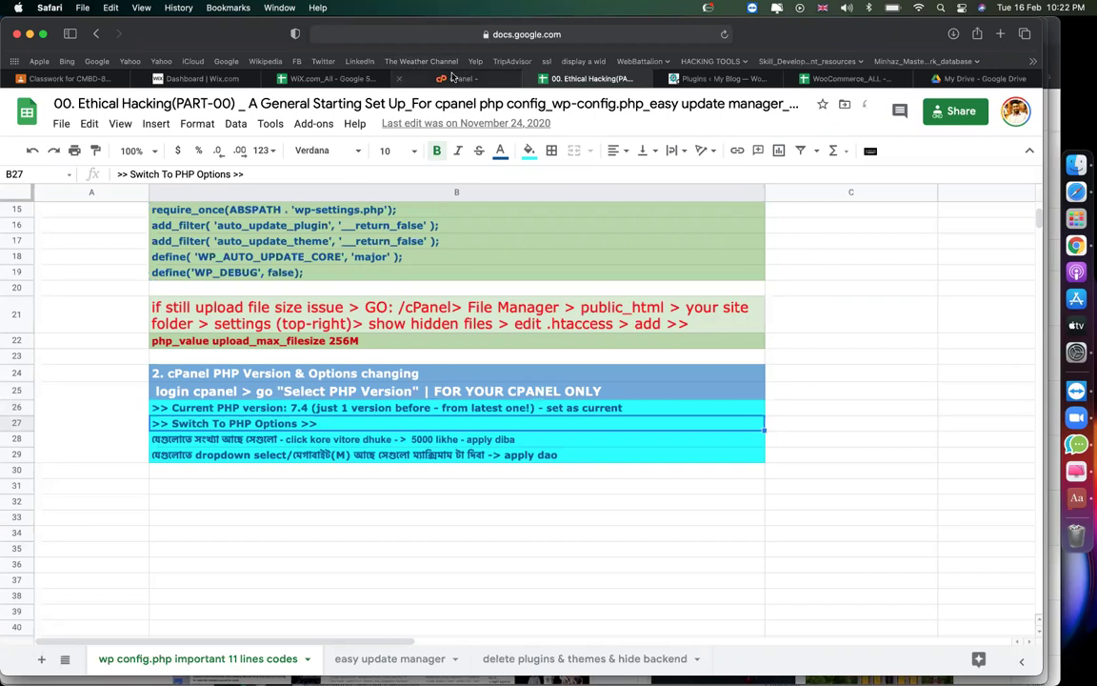
Choose PHP 7.4 in the PHP Selector and set it as current.
{"action": "left_click", "coordinate": [460, 78]}
{"action": "scroll", "coordinate": [533, 245], "scroll_direction": "up", "scroll_amount": 3}
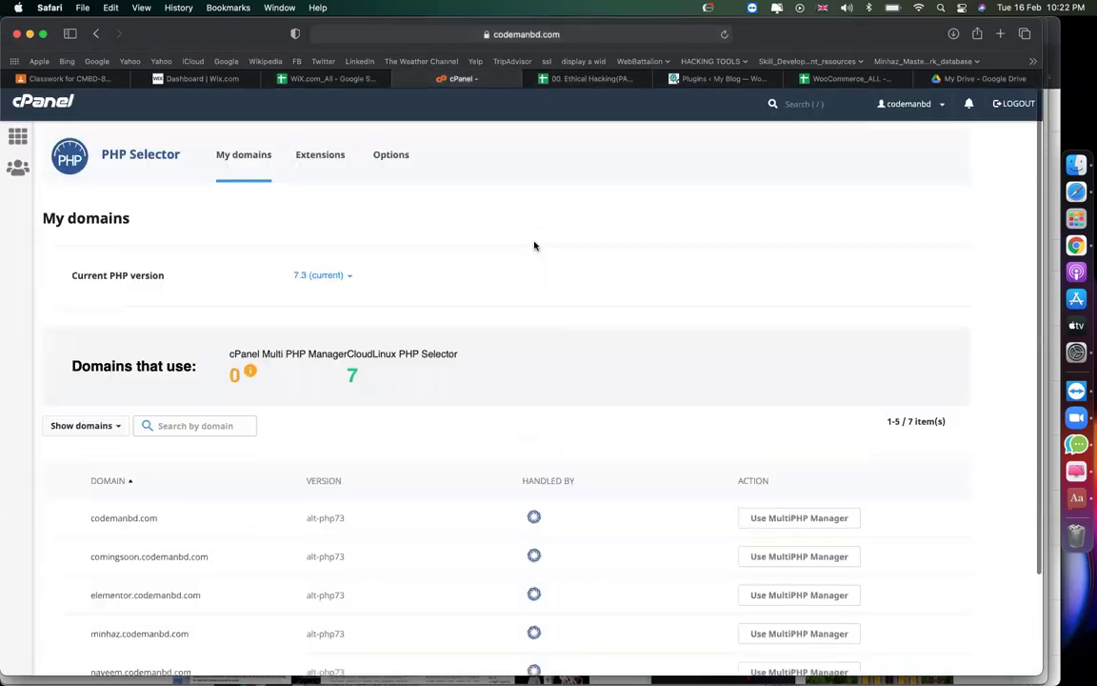
{"action": "left_click", "coordinate": [307, 275]}
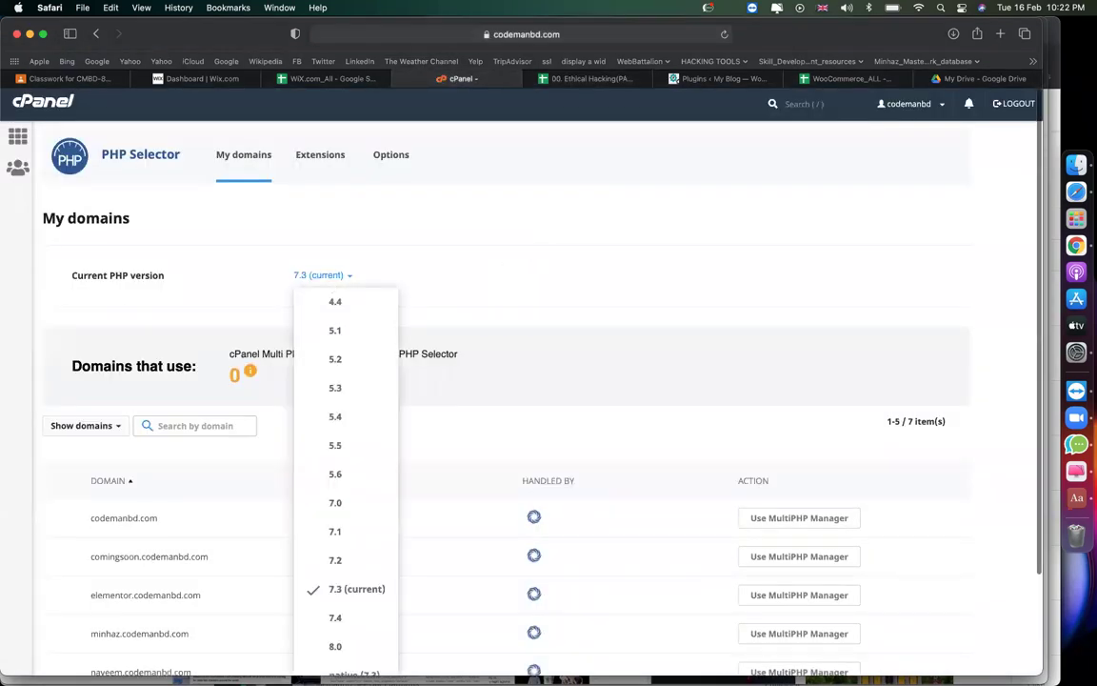
{"action": "left_click", "coordinate": [335, 618]}
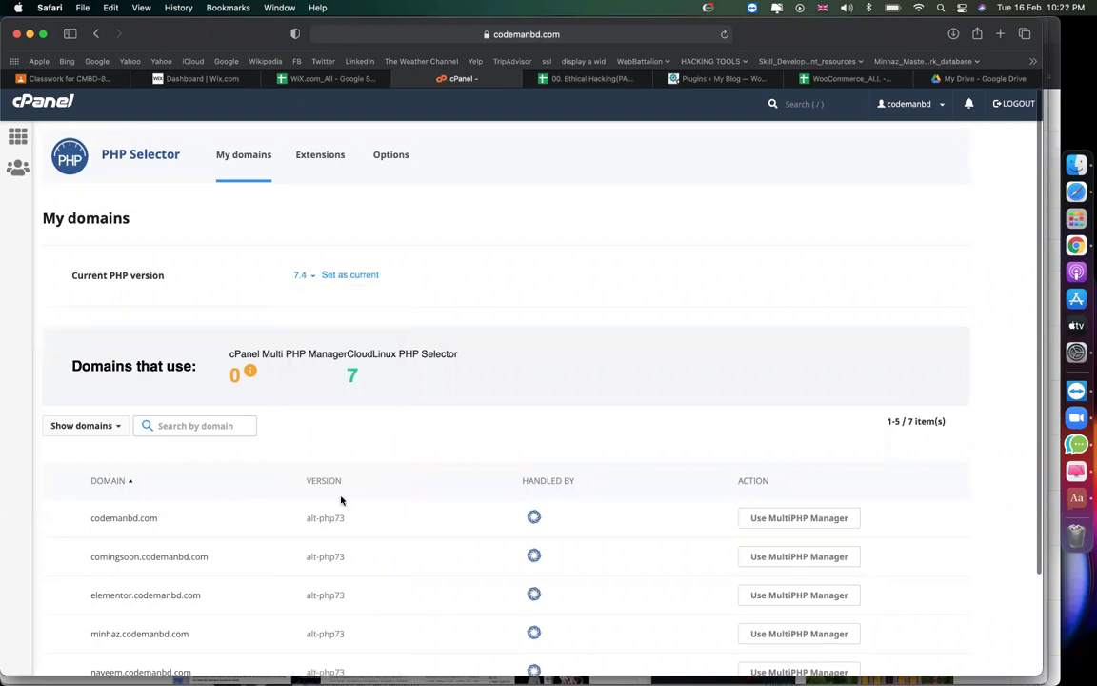
{"action": "left_click", "coordinate": [341, 278]}
{"action": "left_click", "coordinate": [586, 78]}
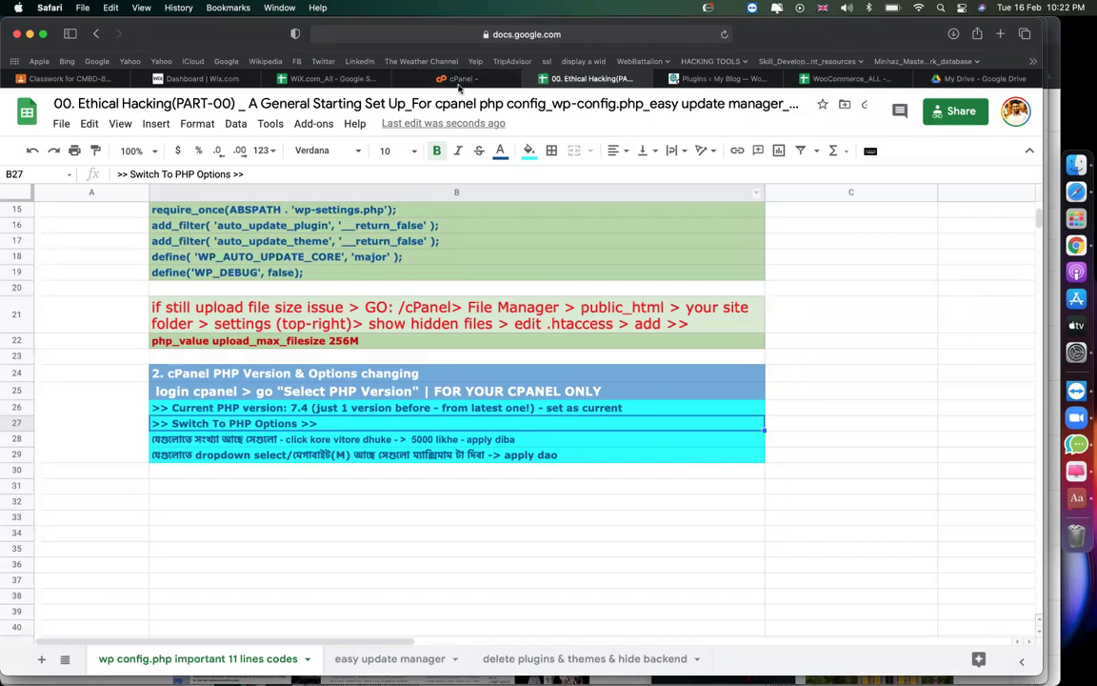
{"action": "left_click", "coordinate": [414, 78]}
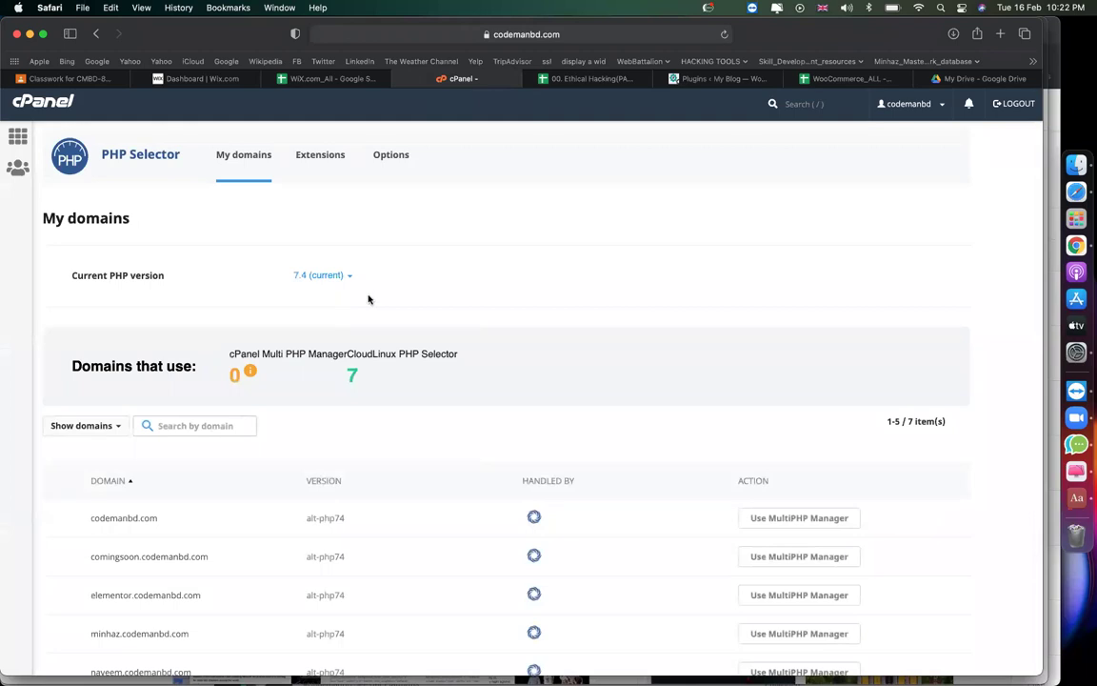
Bring up the PHP options list and read the B28 note about 5000 values.
{"action": "left_click", "coordinate": [389, 156]}
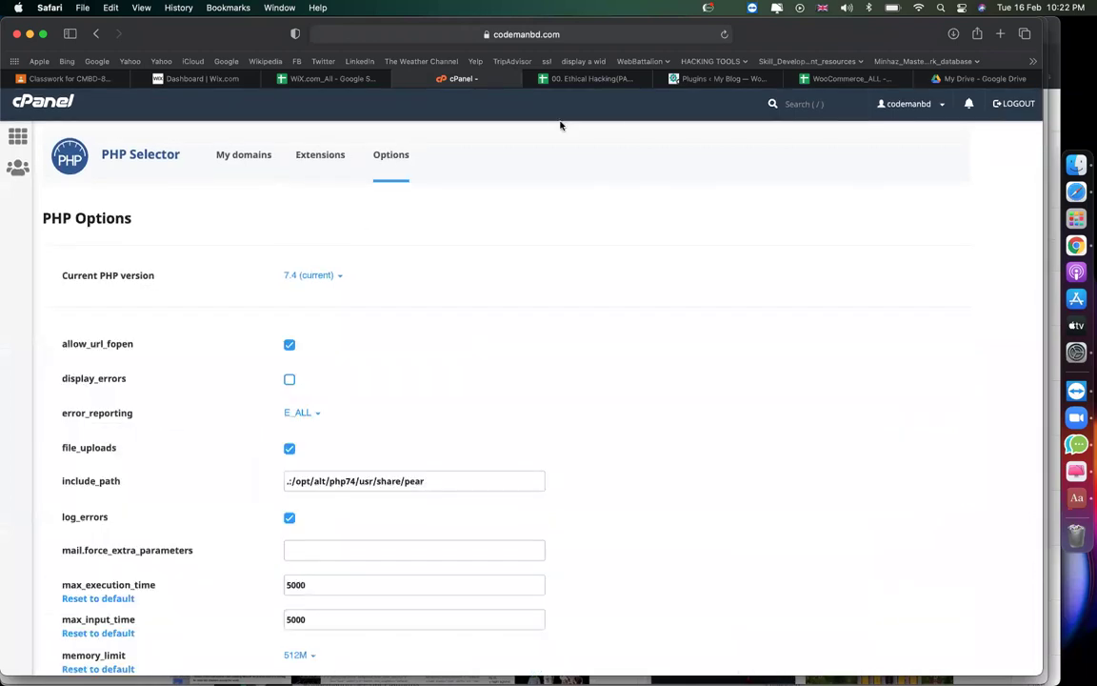
{"action": "scroll", "coordinate": [590, 232], "scroll_direction": "down", "scroll_amount": 2}
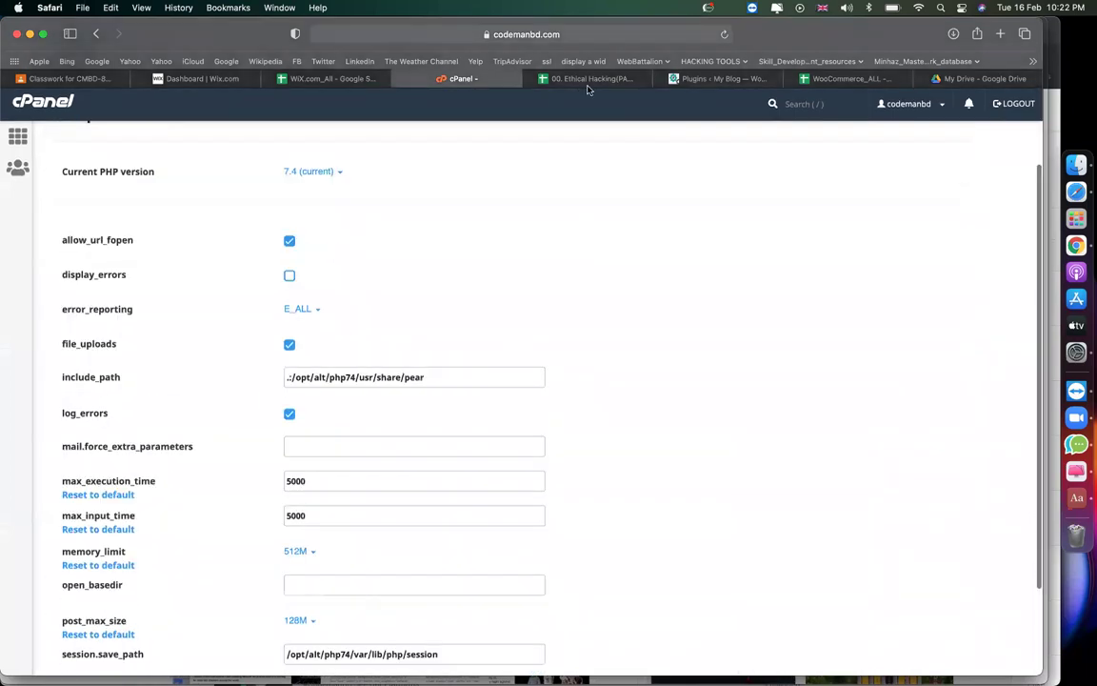
{"action": "left_click", "coordinate": [587, 79]}
{"action": "left_click", "coordinate": [217, 445]}
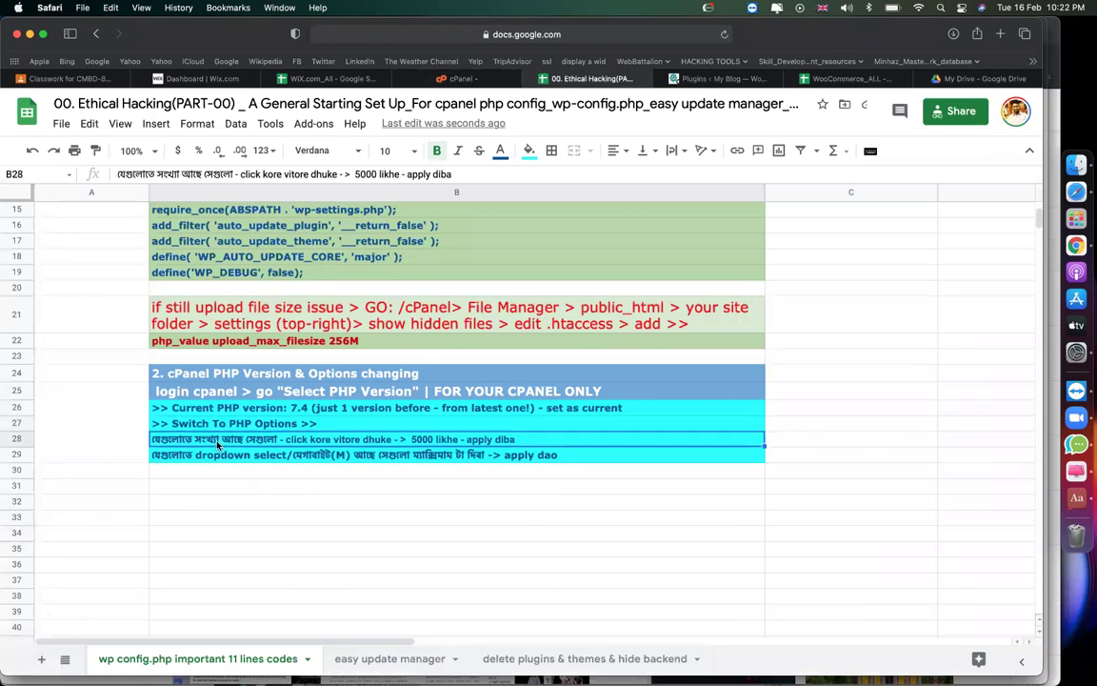
{"action": "double_click", "coordinate": [398, 441]}
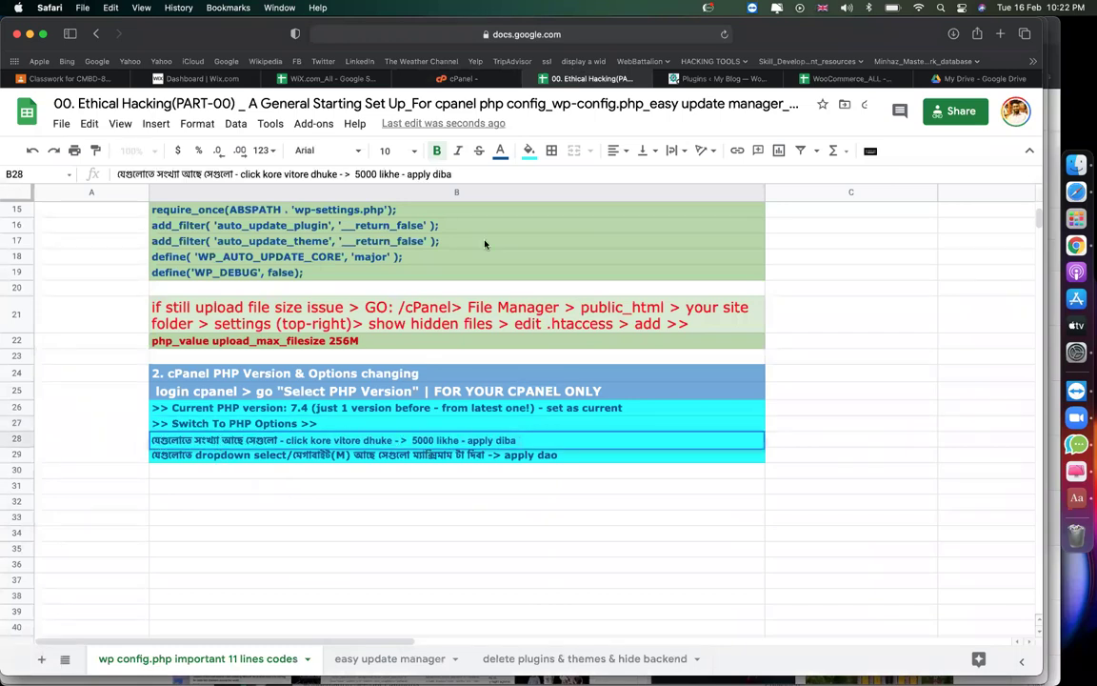
Confirm max_execution_time and max_input_time both show 5000 in PHP options.
{"action": "left_click", "coordinate": [438, 79]}
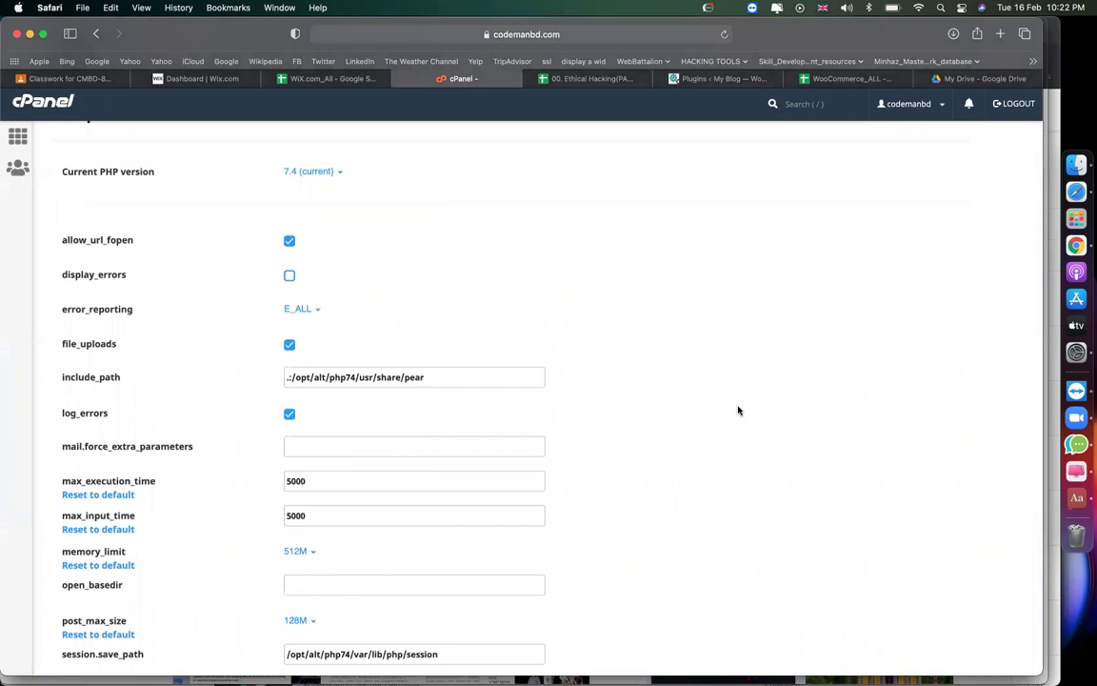
{"action": "scroll", "coordinate": [270, 370], "scroll_direction": "down", "scroll_amount": 2}
{"action": "mouse_move", "coordinate": [181, 376]}
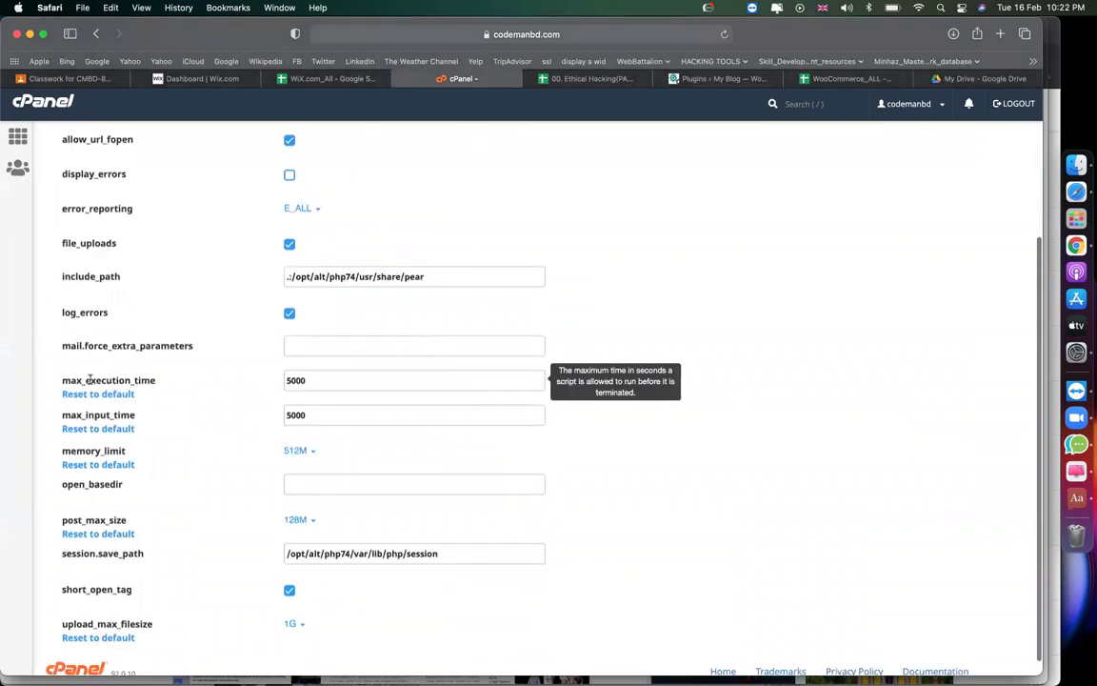
{"action": "left_click_drag", "start_coordinate": [157, 381], "coordinate": [54, 396]}
{"action": "left_click_drag", "start_coordinate": [142, 421], "coordinate": [73, 416]}
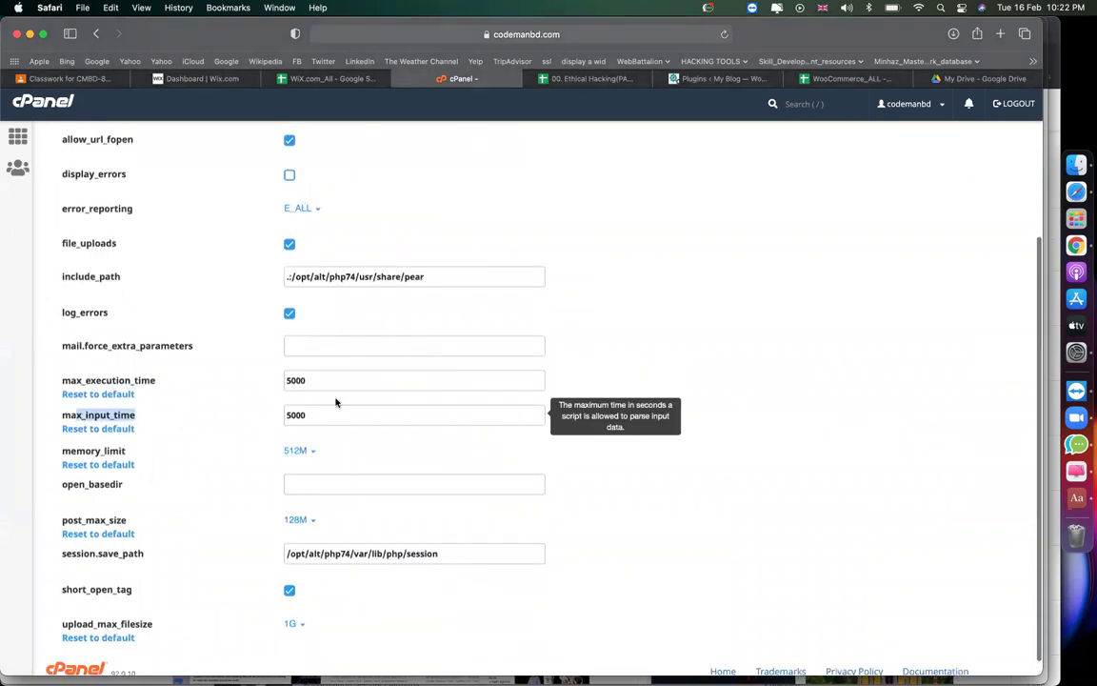
{"action": "double_click", "coordinate": [313, 374]}
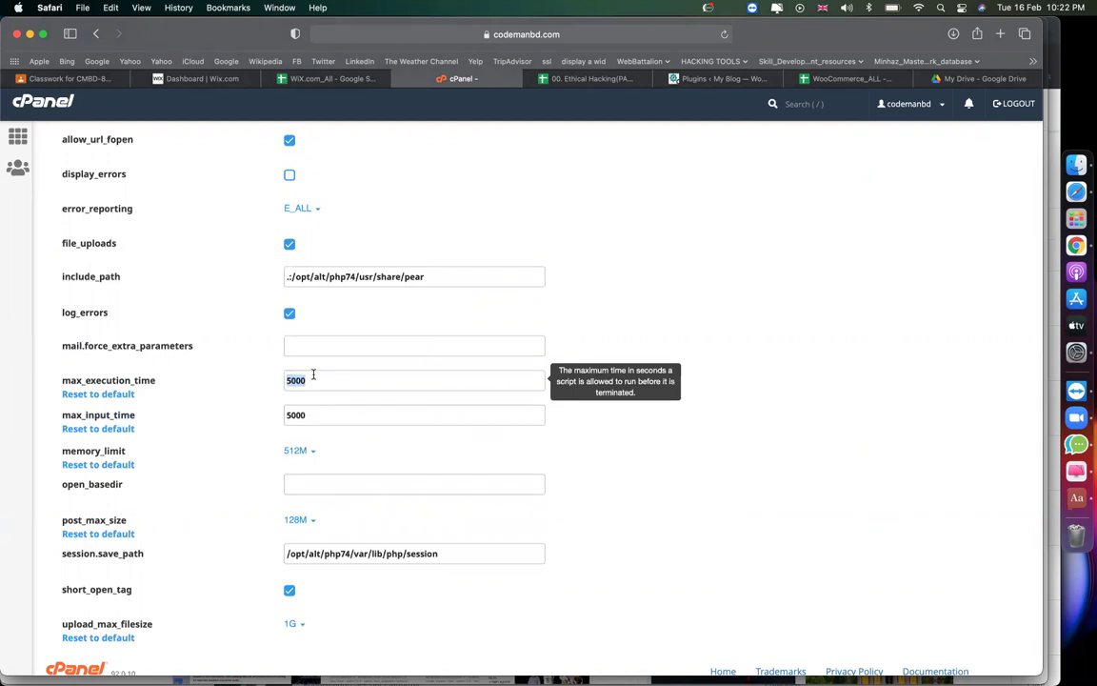
{"action": "scroll", "coordinate": [350, 374], "scroll_direction": "down", "scroll_amount": 1}
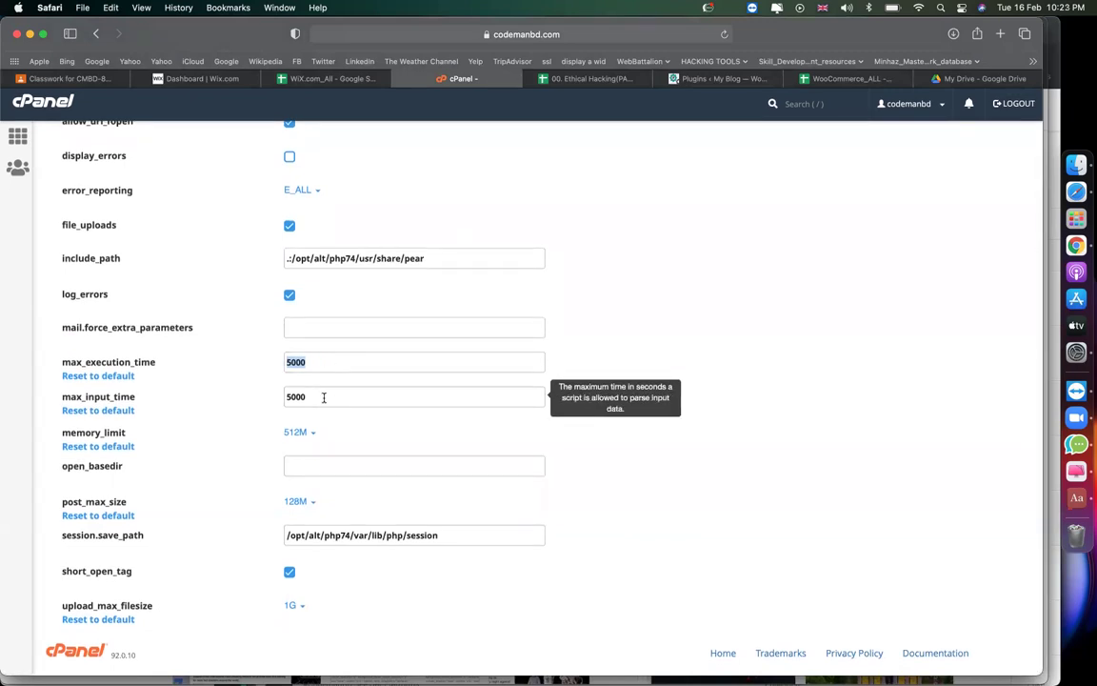
{"action": "scroll", "coordinate": [321, 343], "scroll_direction": "up", "scroll_amount": 5}
{"action": "left_click", "coordinate": [316, 278]}
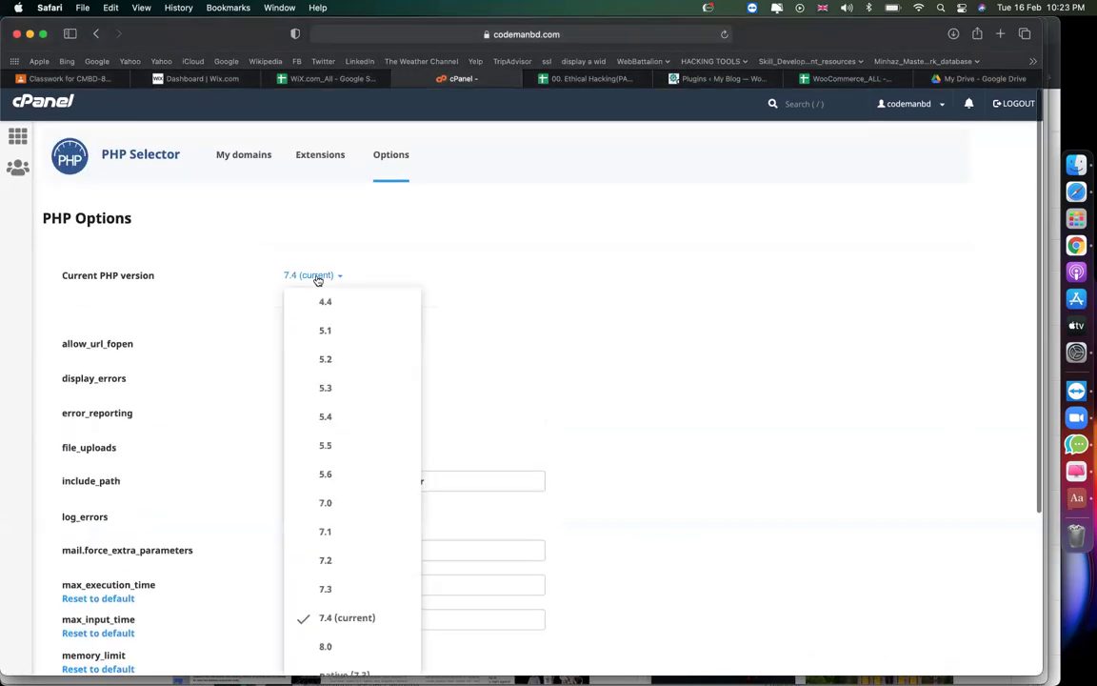
Make PHP 5.4 current and set max_execution_time and max_input_time to 5000.
{"action": "left_click", "coordinate": [362, 423]}
{"action": "left_click", "coordinate": [334, 286]}
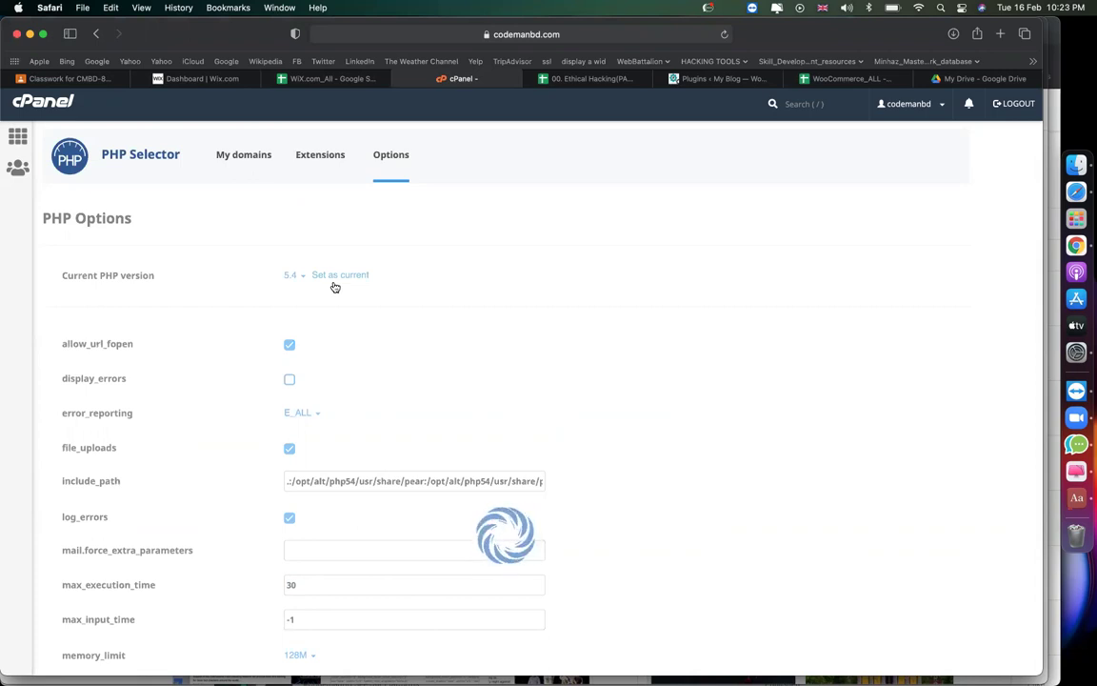
{"action": "scroll", "coordinate": [407, 282], "scroll_direction": "down", "scroll_amount": 2}
{"action": "double_click", "coordinate": [348, 493]}
{"action": "type", "text": "5000"}
{"action": "double_click", "coordinate": [323, 525]}
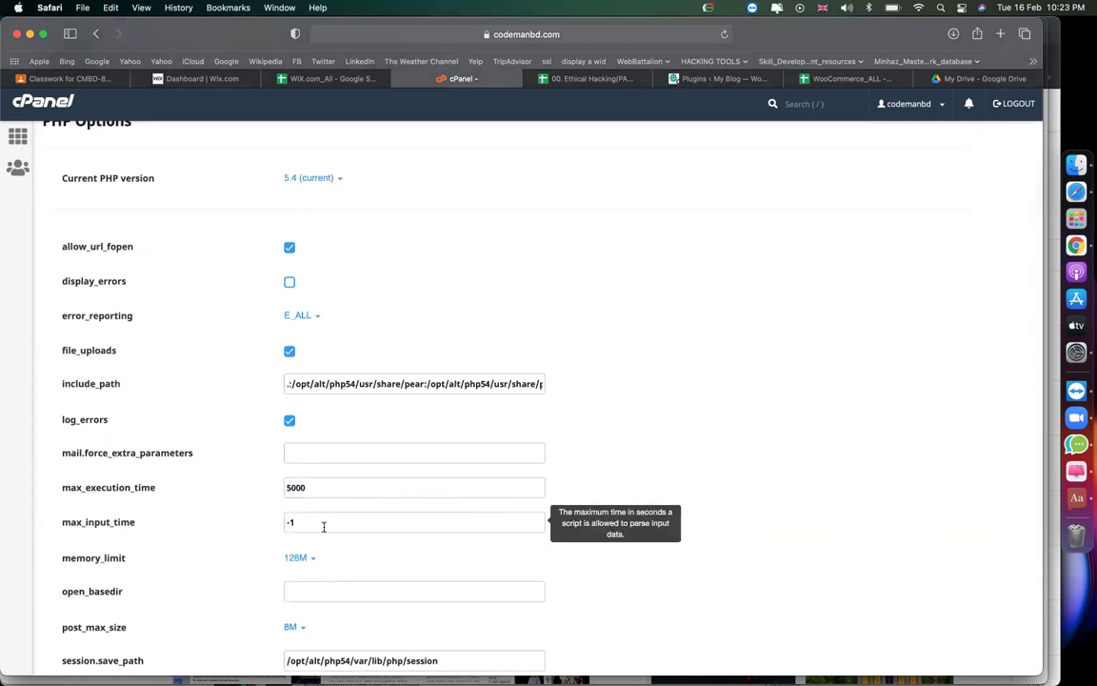
{"action": "type", "text": "5000"}
{"action": "left_click", "coordinate": [649, 346]}
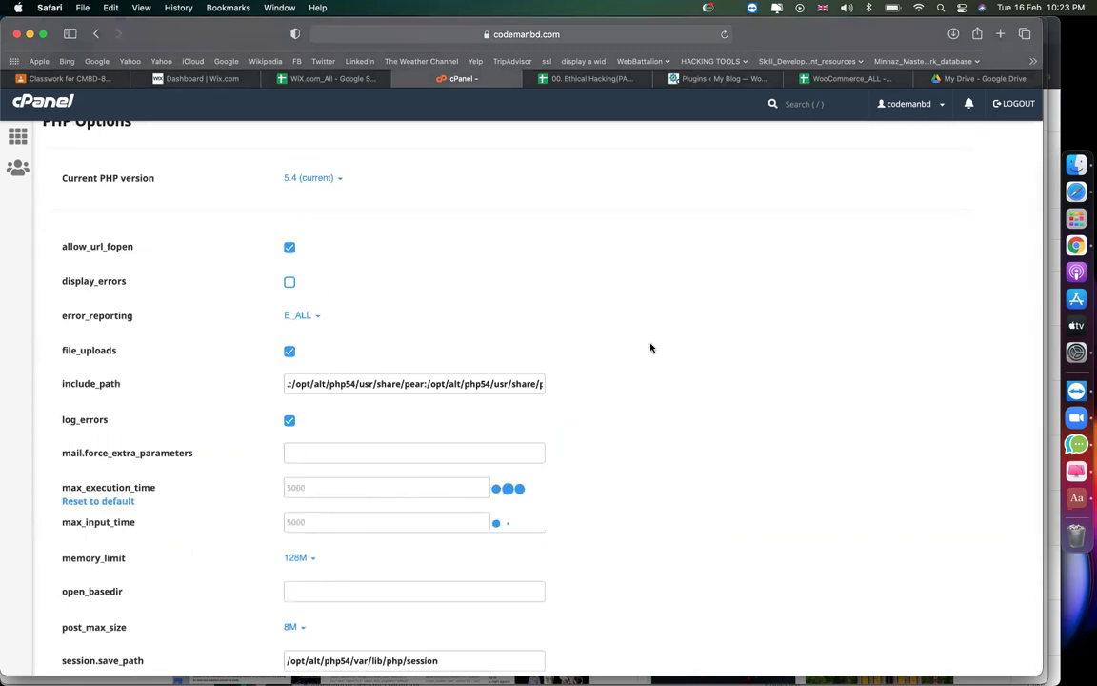
{"action": "scroll", "coordinate": [651, 347], "scroll_direction": "down", "scroll_amount": 3}
{"action": "scroll", "coordinate": [343, 453], "scroll_direction": "up", "scroll_amount": 2}
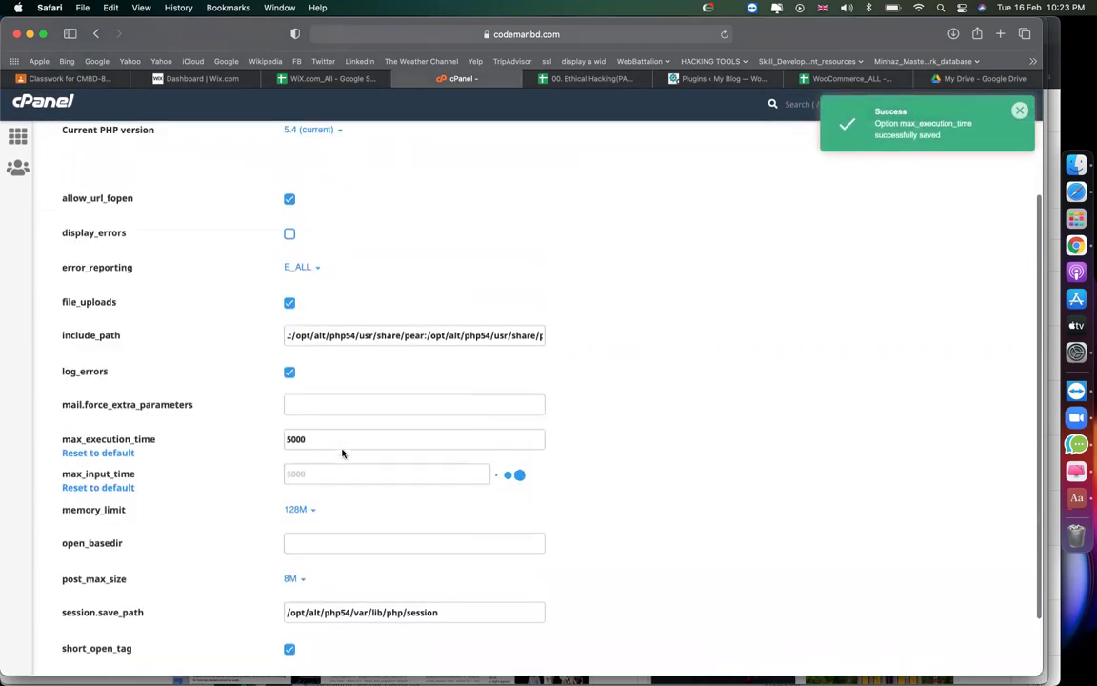
{"action": "scroll", "coordinate": [572, 477], "scroll_direction": "down", "scroll_amount": 2}
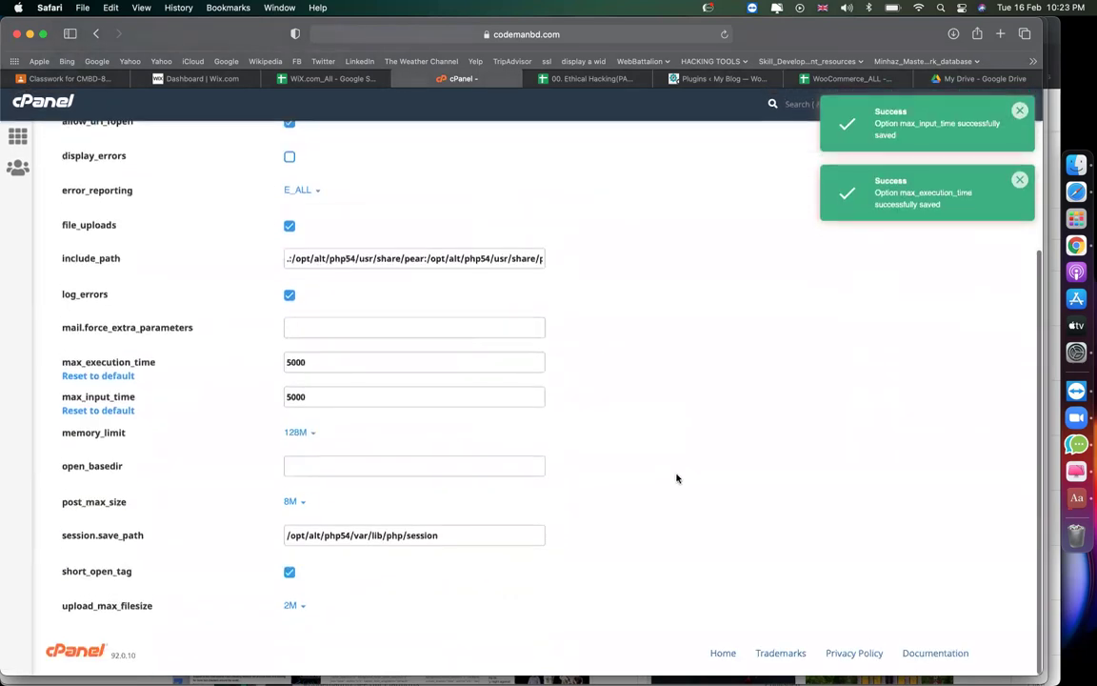
Following the row 29 note, set memory_limit 512M, post_max_size 128M and upload_max_filesize 1G.
{"action": "left_click", "coordinate": [572, 78]}
{"action": "left_click", "coordinate": [203, 455]}
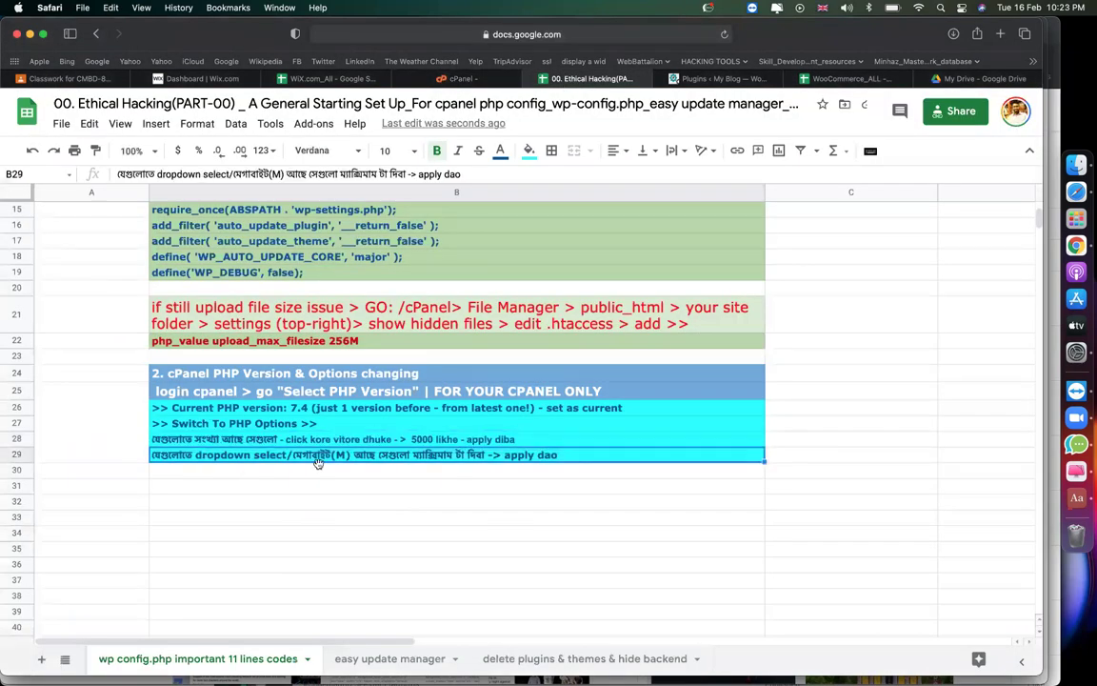
{"action": "left_click", "coordinate": [460, 78]}
{"action": "left_click", "coordinate": [296, 432]}
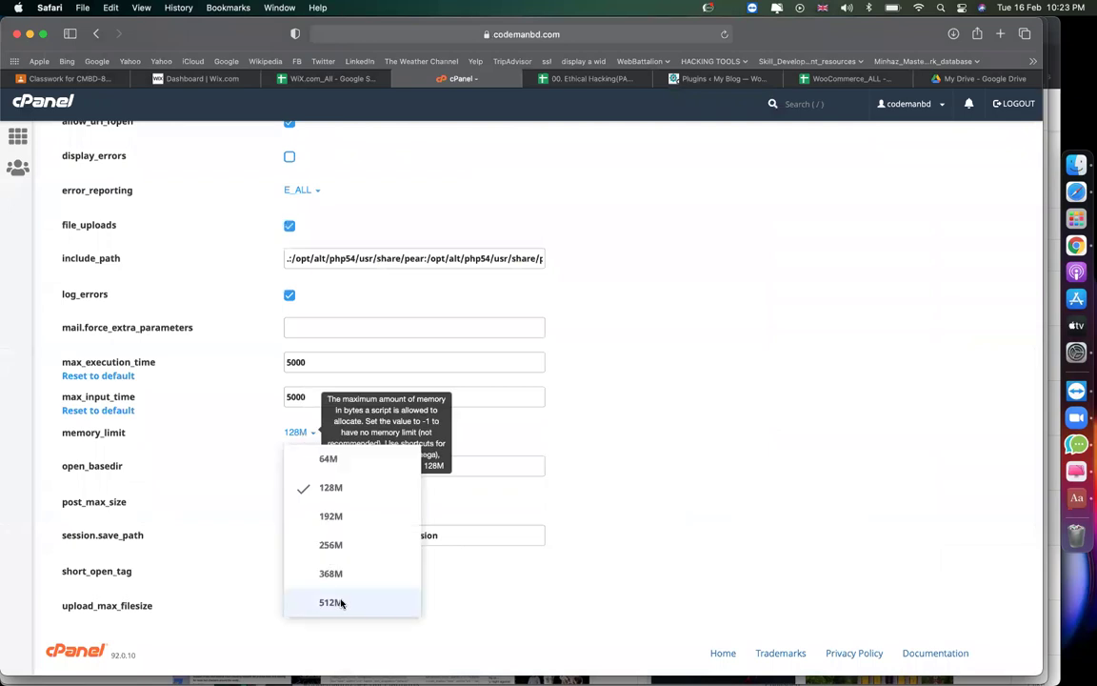
{"action": "left_click", "coordinate": [330, 601]}
{"action": "left_click", "coordinate": [291, 501]}
{"action": "scroll", "coordinate": [314, 588], "scroll_direction": "down", "scroll_amount": 1}
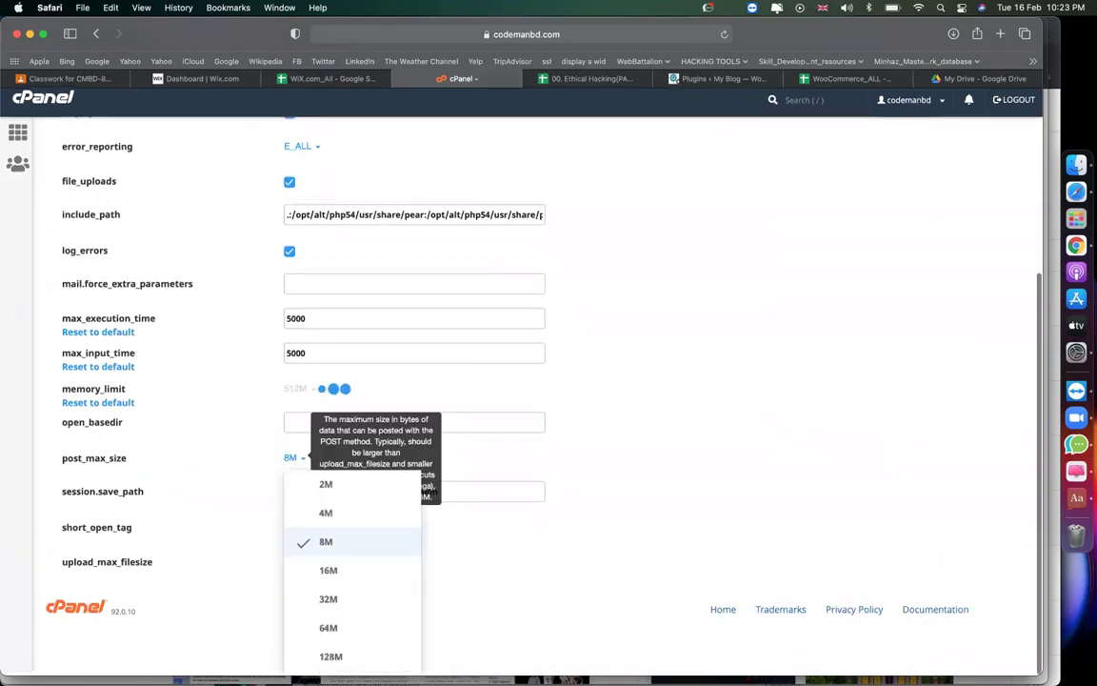
{"action": "left_click", "coordinate": [326, 654]}
{"action": "left_click", "coordinate": [292, 606]}
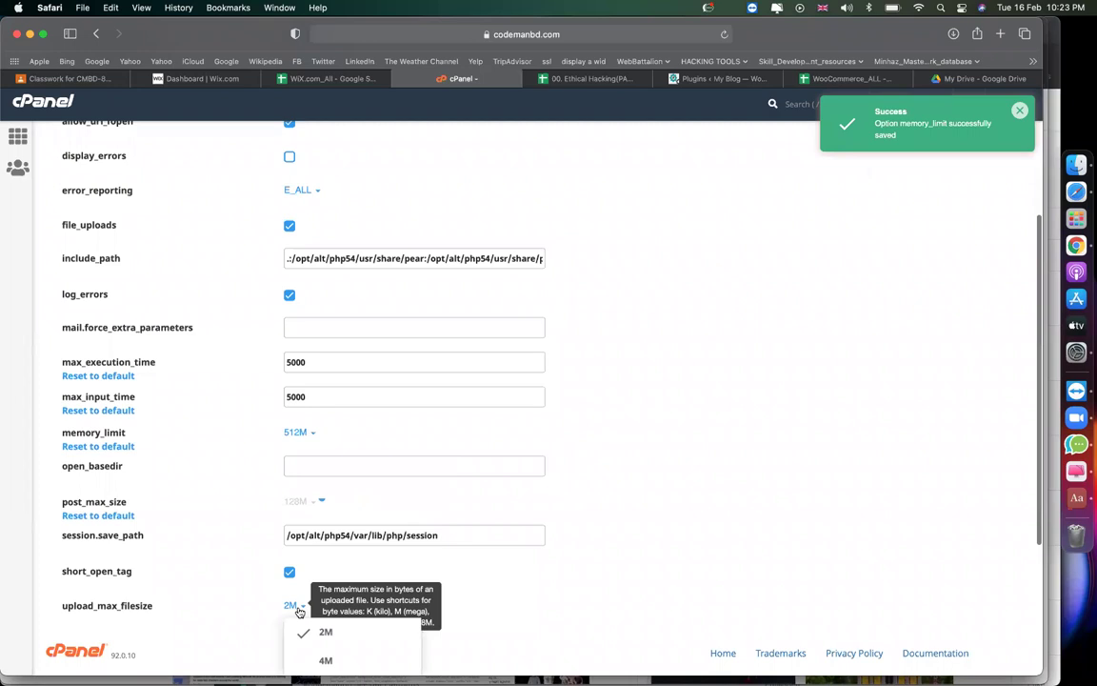
{"action": "scroll", "coordinate": [324, 629], "scroll_direction": "down", "scroll_amount": 3}
{"action": "left_click", "coordinate": [328, 656]}
{"action": "scroll", "coordinate": [558, 434], "scroll_direction": "up", "scroll_amount": 3}
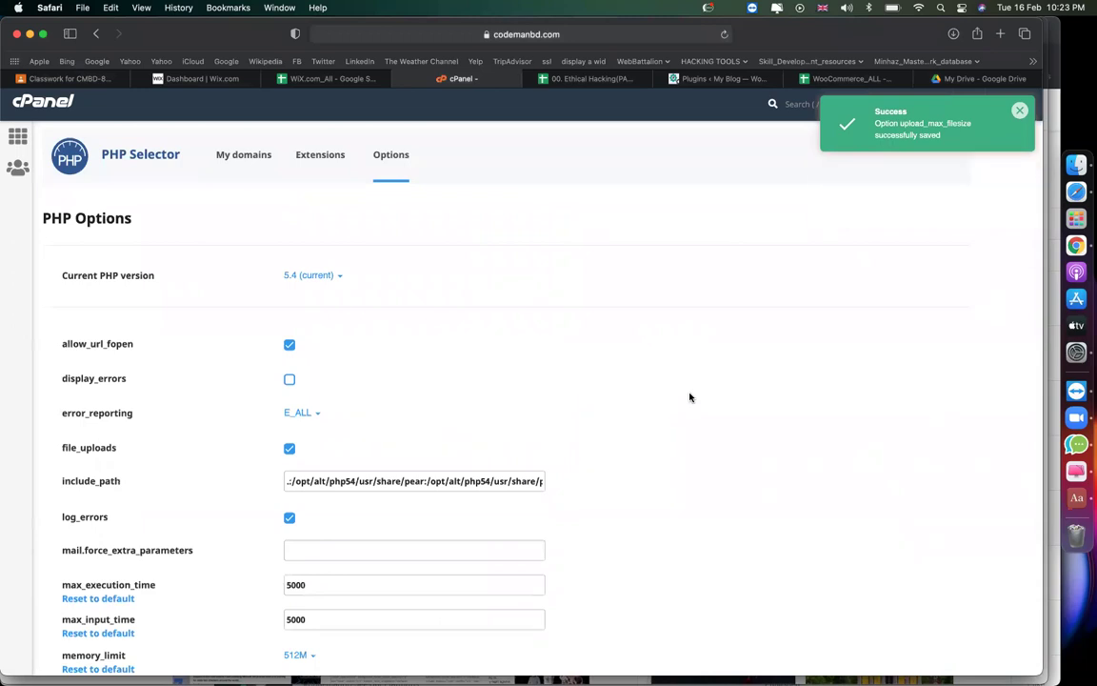
Switch the PHP Options version selector to PHP 7.4.
{"action": "left_click", "coordinate": [324, 279]}
{"action": "scroll", "coordinate": [340, 514], "scroll_direction": "down", "scroll_amount": 5}
{"action": "left_click", "coordinate": [327, 396]}
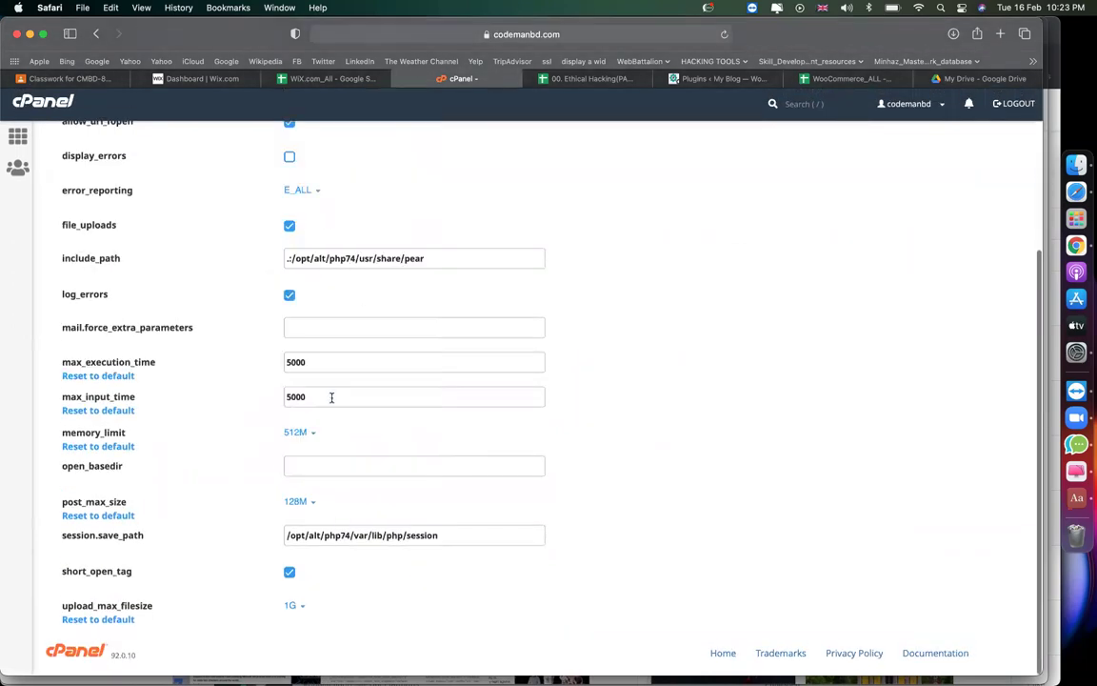
{"action": "scroll", "coordinate": [490, 259], "scroll_direction": "up", "scroll_amount": 5}
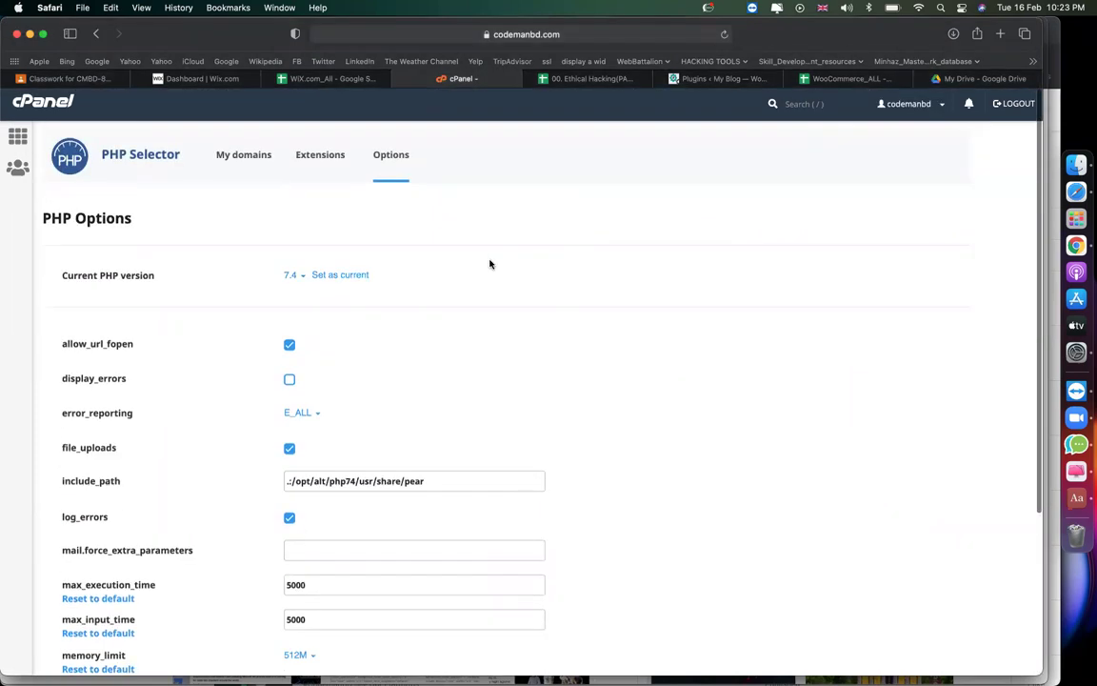
{"action": "scroll", "coordinate": [489, 264], "scroll_direction": "down", "scroll_amount": 5}
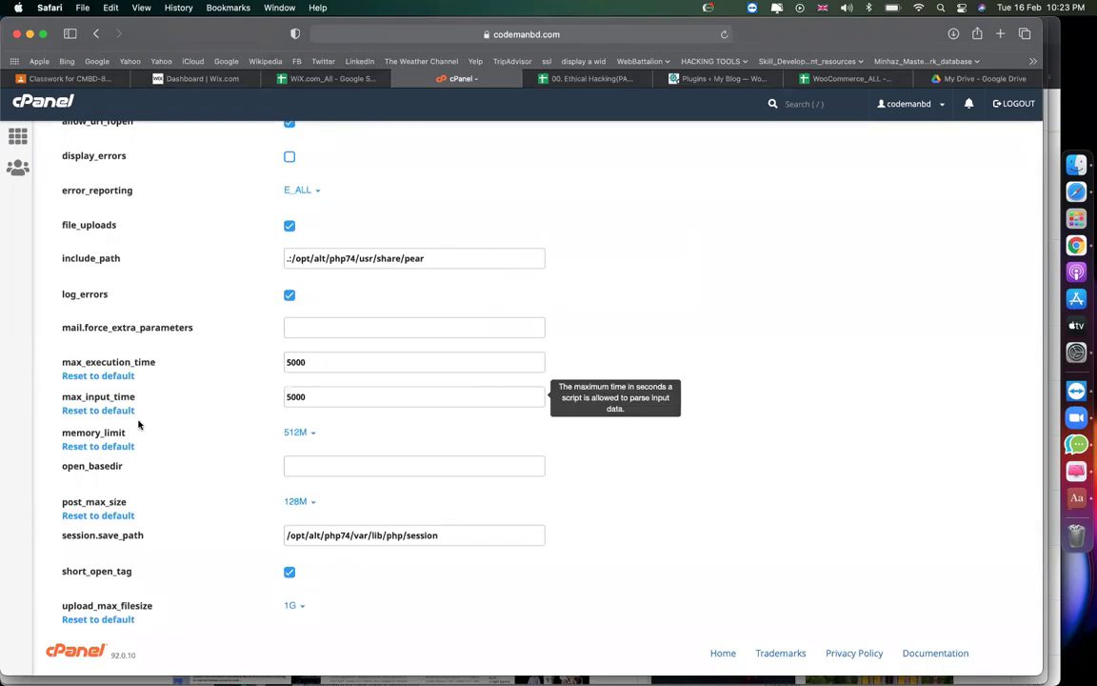
{"action": "left_click_drag", "start_coordinate": [127, 432], "coordinate": [76, 433]}
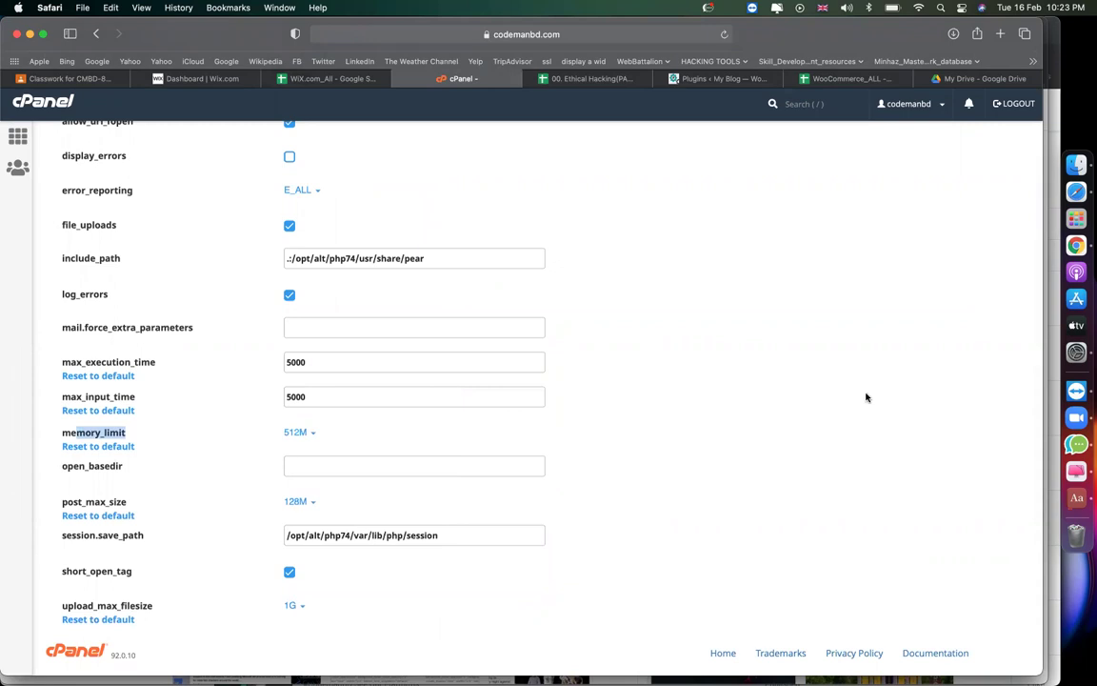
{"action": "left_click", "coordinate": [835, 375]}
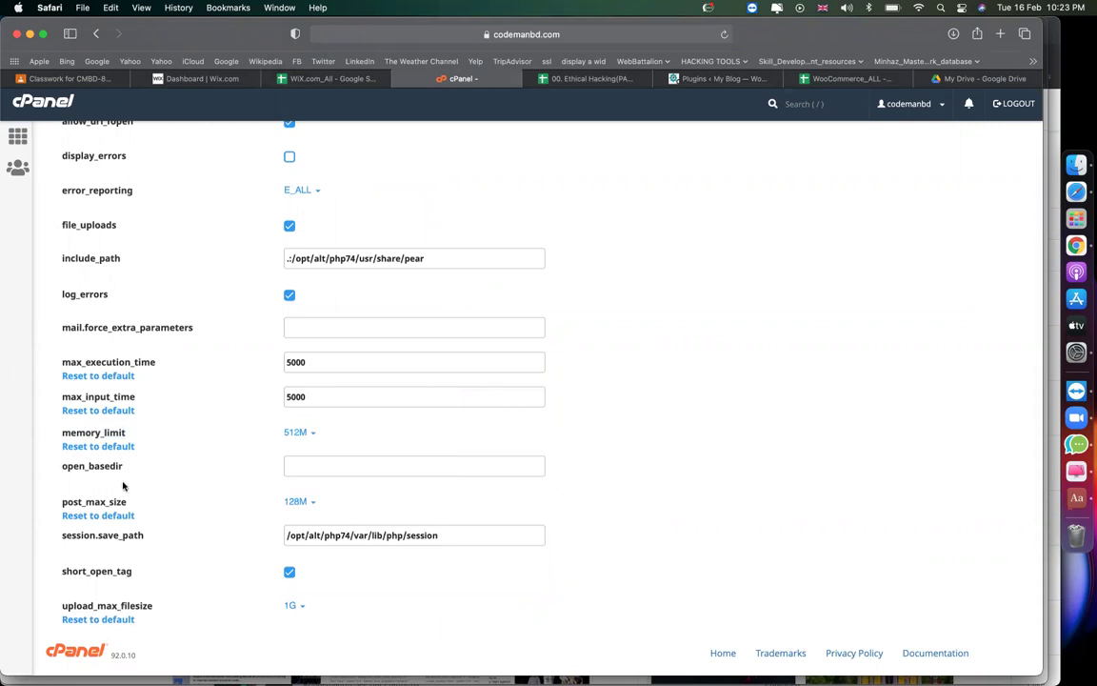
{"action": "left_click_drag", "start_coordinate": [134, 502], "coordinate": [83, 502]}
{"action": "left_click", "coordinate": [723, 411]}
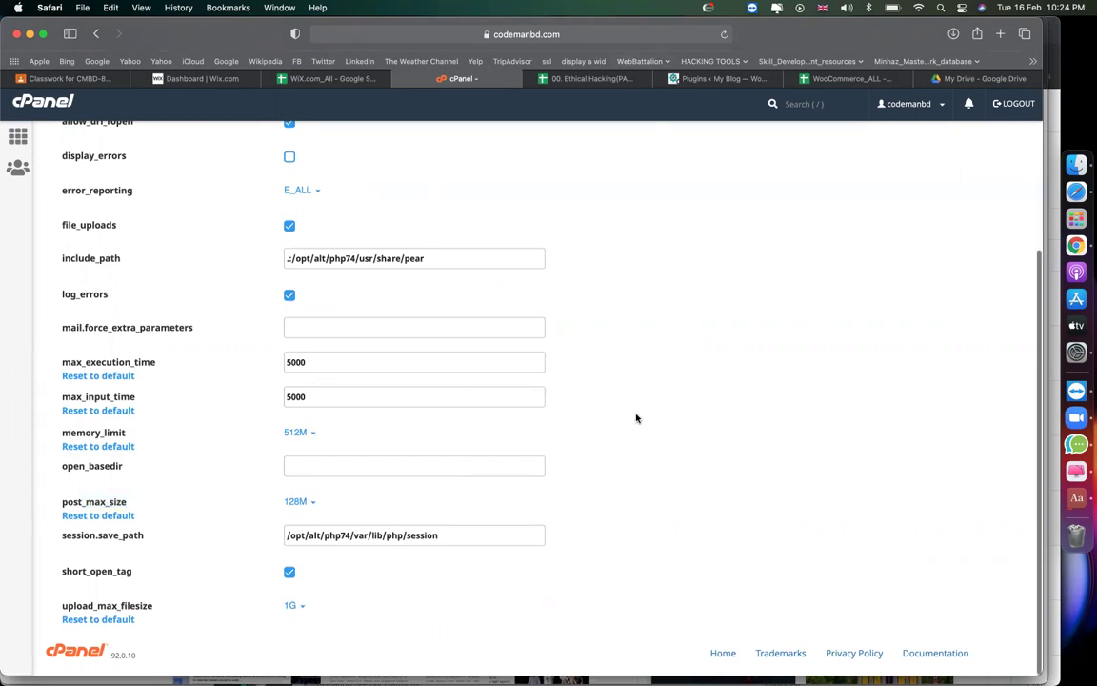
Set PHP 7.4 as current, keep memory_limit at 512M, then return to the setup notes.
{"action": "scroll", "coordinate": [636, 418], "scroll_direction": "up", "scroll_amount": 5}
{"action": "left_click", "coordinate": [343, 275]}
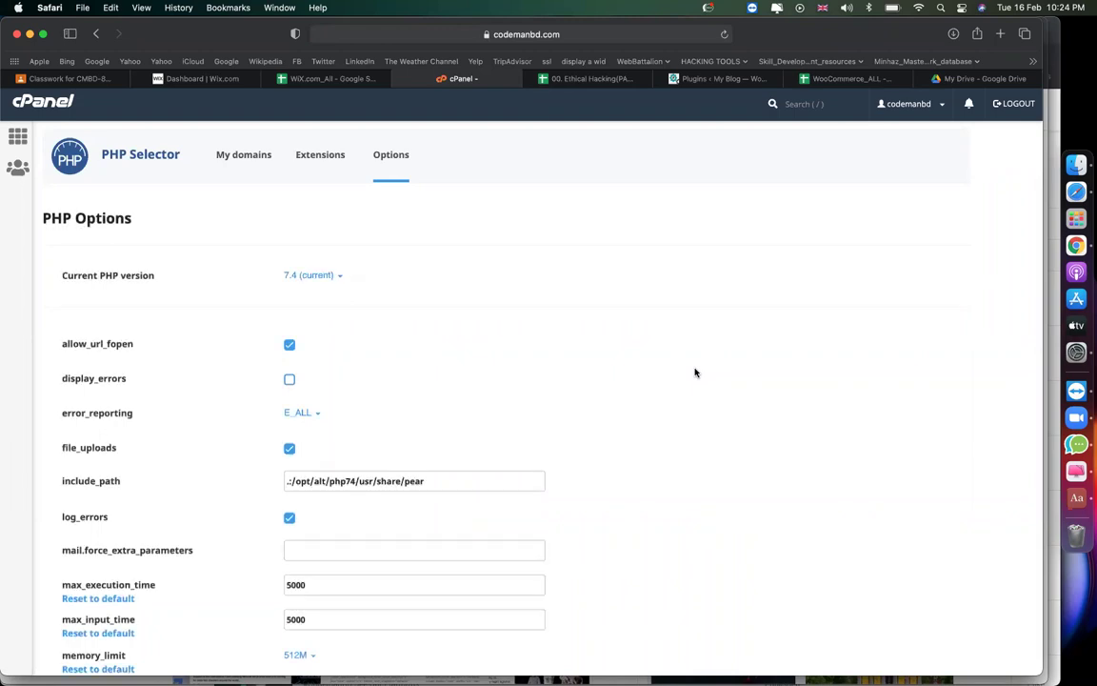
{"action": "scroll", "coordinate": [694, 372], "scroll_direction": "down", "scroll_amount": 4}
{"action": "left_click", "coordinate": [294, 464]}
{"action": "left_click", "coordinate": [697, 506]}
{"action": "scroll", "coordinate": [697, 506], "scroll_direction": "down", "scroll_amount": 1}
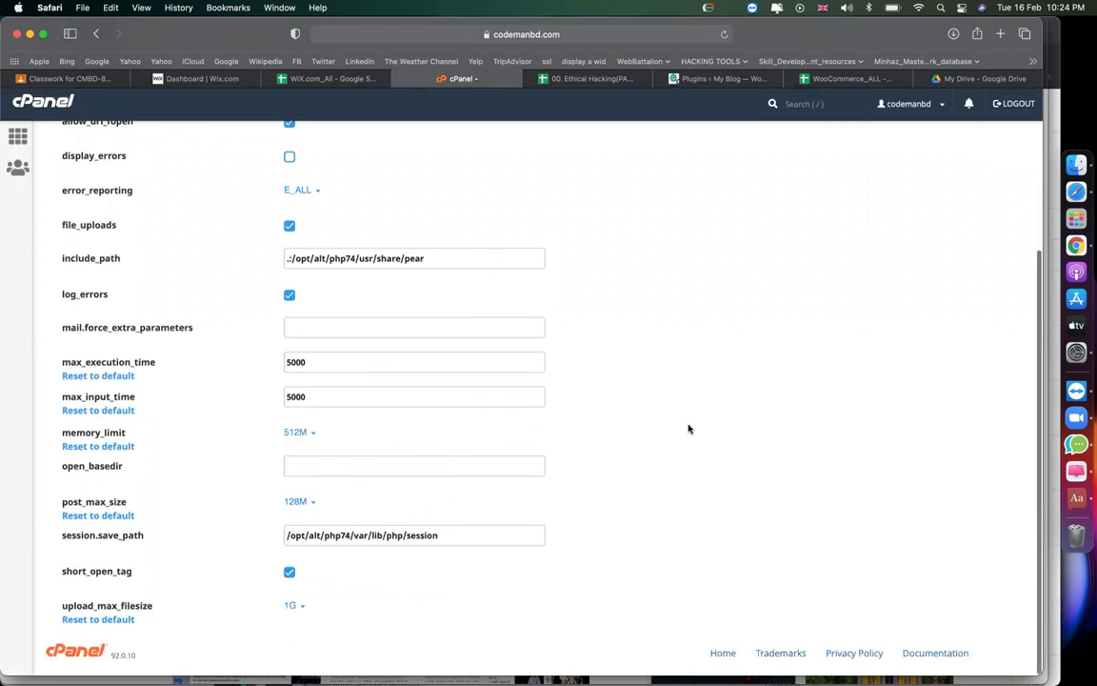
{"action": "scroll", "coordinate": [687, 428], "scroll_direction": "up", "scroll_amount": 5}
{"action": "left_click", "coordinate": [571, 80]}
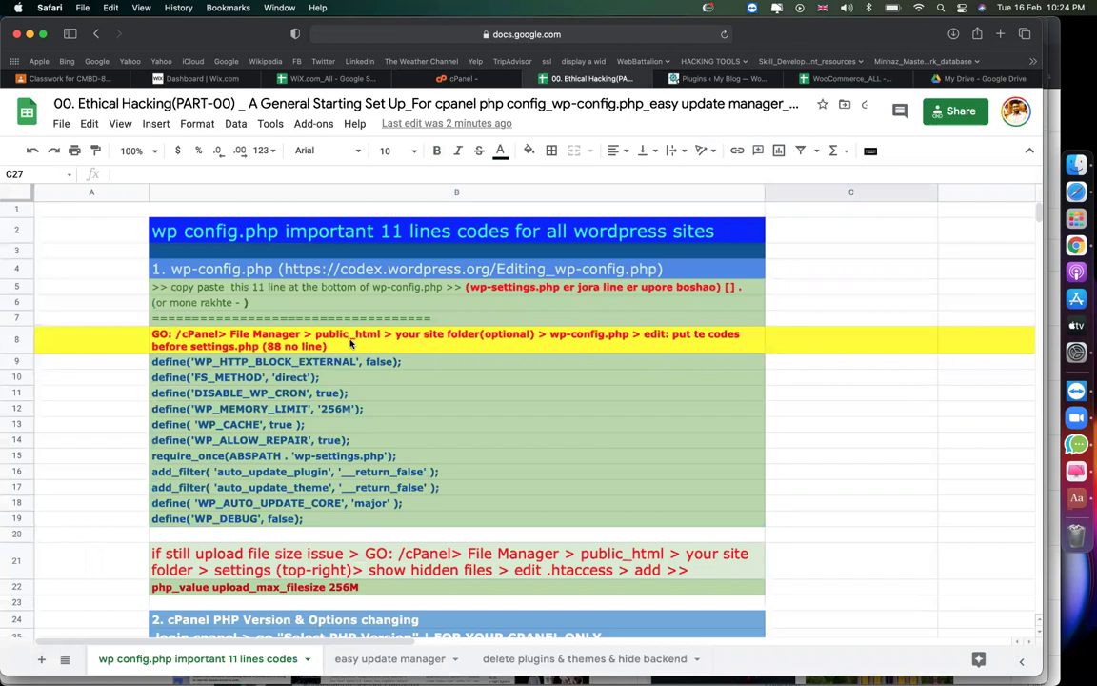
Review the Switch To PHP Options notes in rows 27–29.
{"action": "left_click_drag", "start_coordinate": [258, 364], "coordinate": [284, 504]}
{"action": "scroll", "coordinate": [284, 512], "scroll_direction": "down", "scroll_amount": 2}
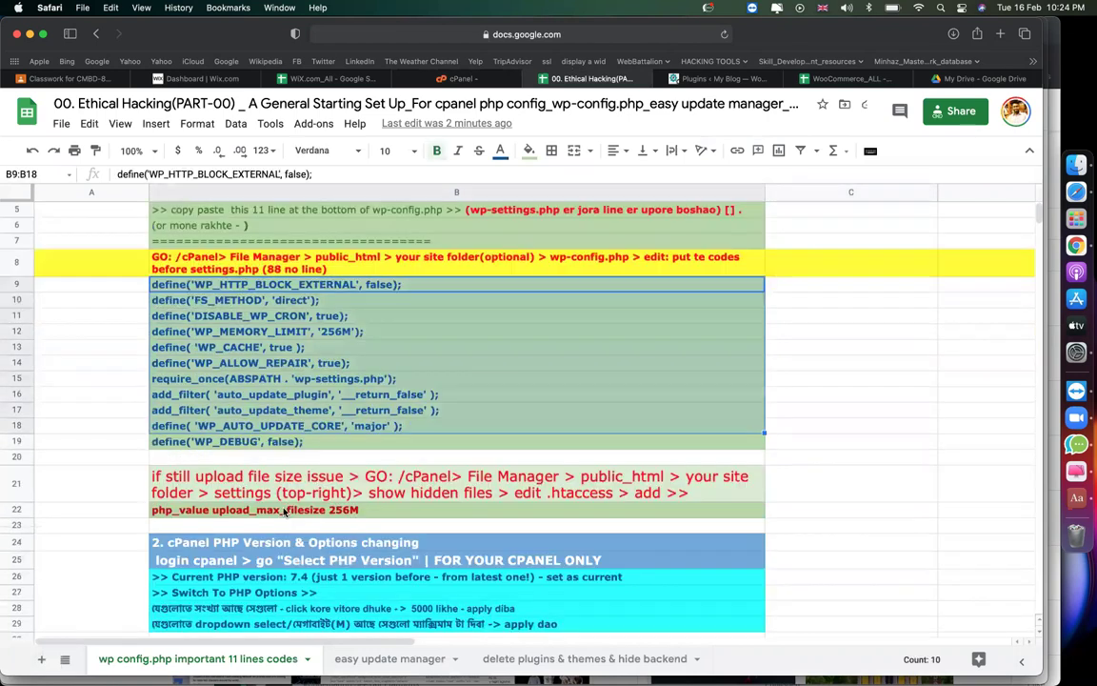
{"action": "scroll", "coordinate": [283, 512], "scroll_direction": "down", "scroll_amount": 1}
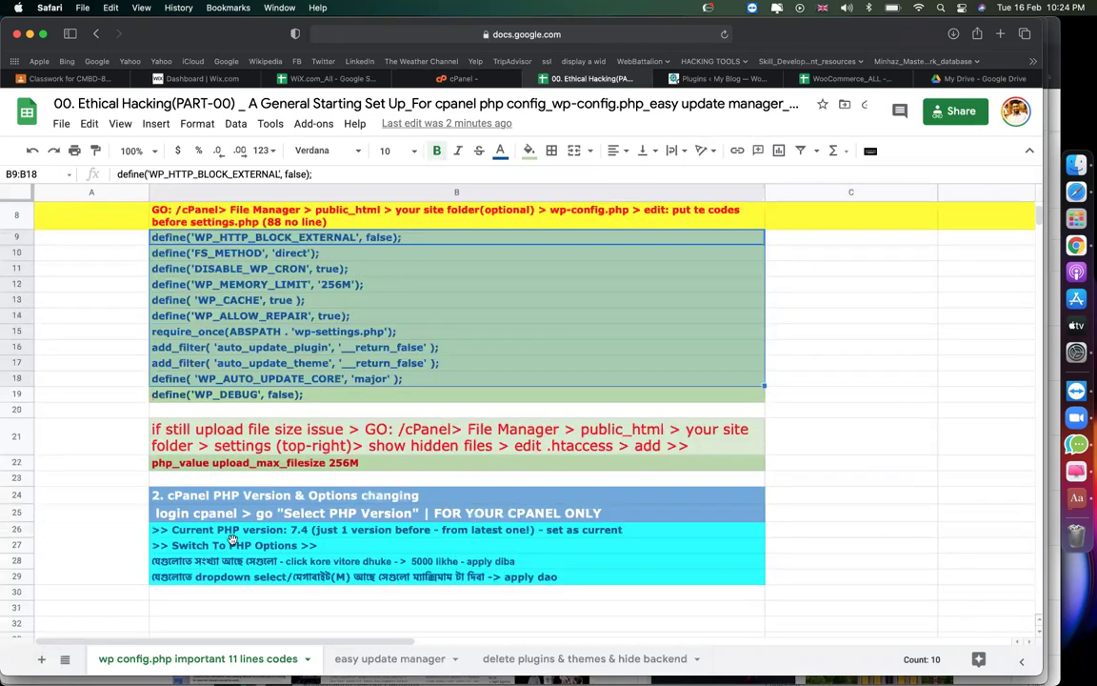
{"action": "left_click", "coordinate": [231, 541]}
{"action": "left_click", "coordinate": [436, 563]}
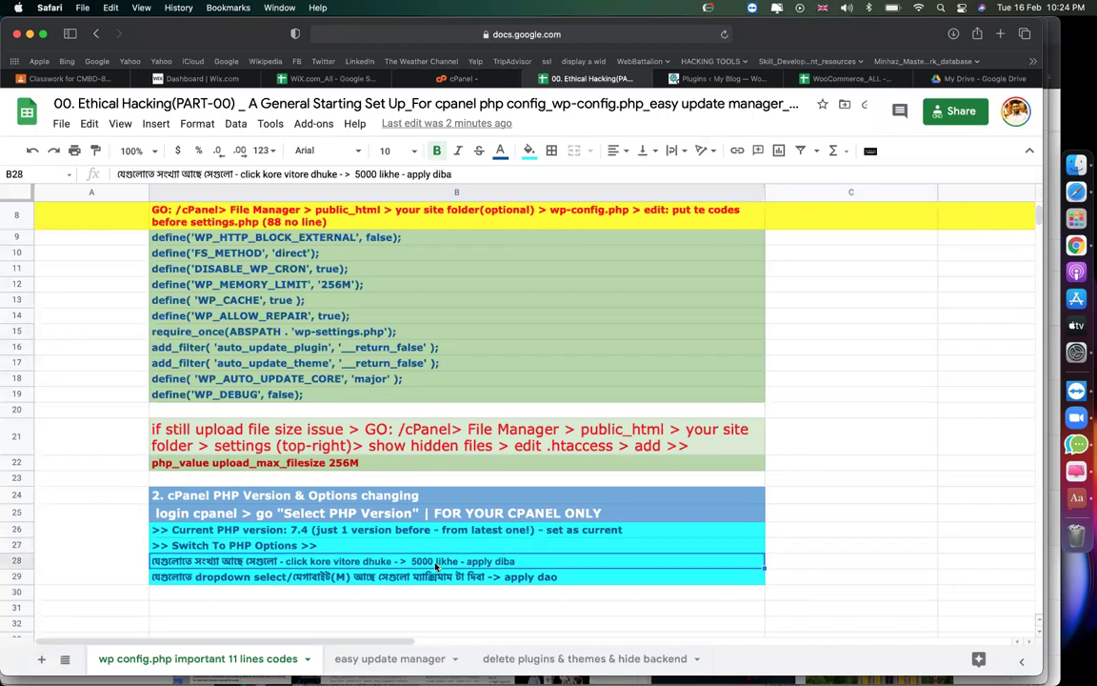
{"action": "left_click", "coordinate": [441, 578]}
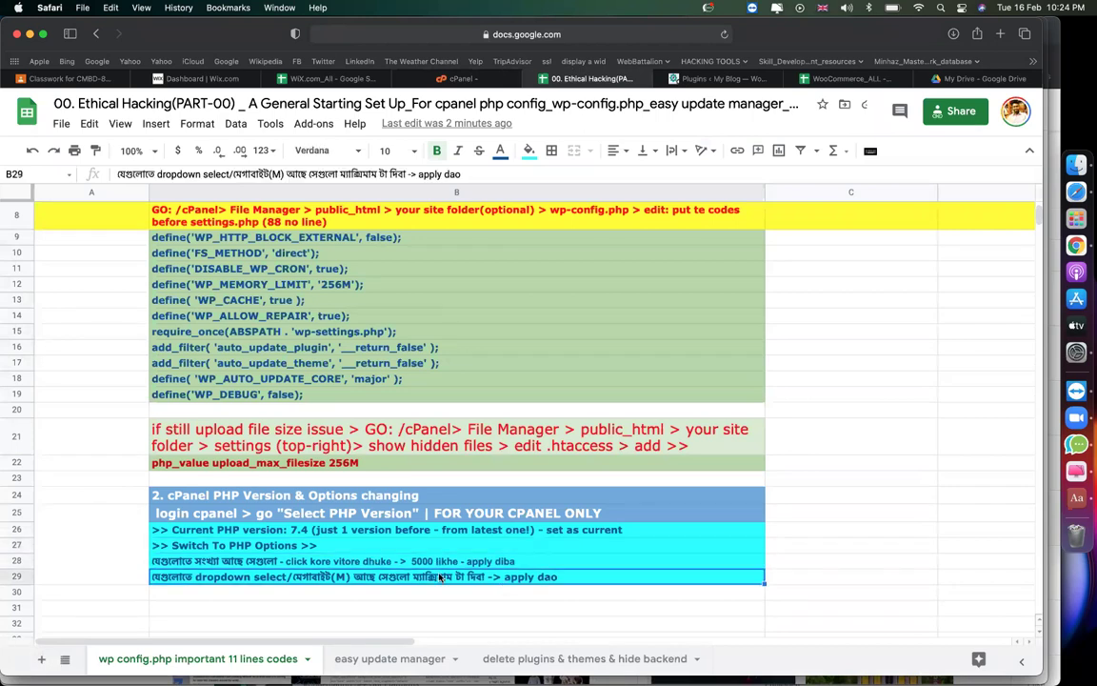
{"action": "left_click", "coordinate": [844, 507]}
Read the 'easy update manager' sheet heading, then bring up the WordPress Plugins page.
{"action": "left_click", "coordinate": [411, 657]}
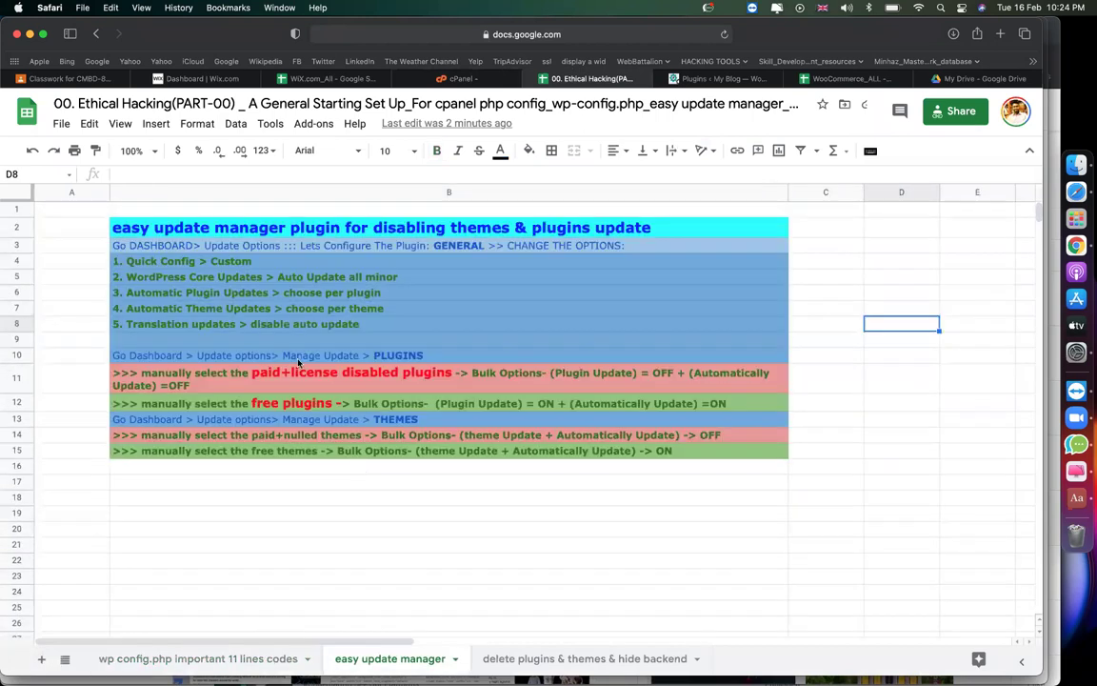
{"action": "left_click", "coordinate": [266, 233]}
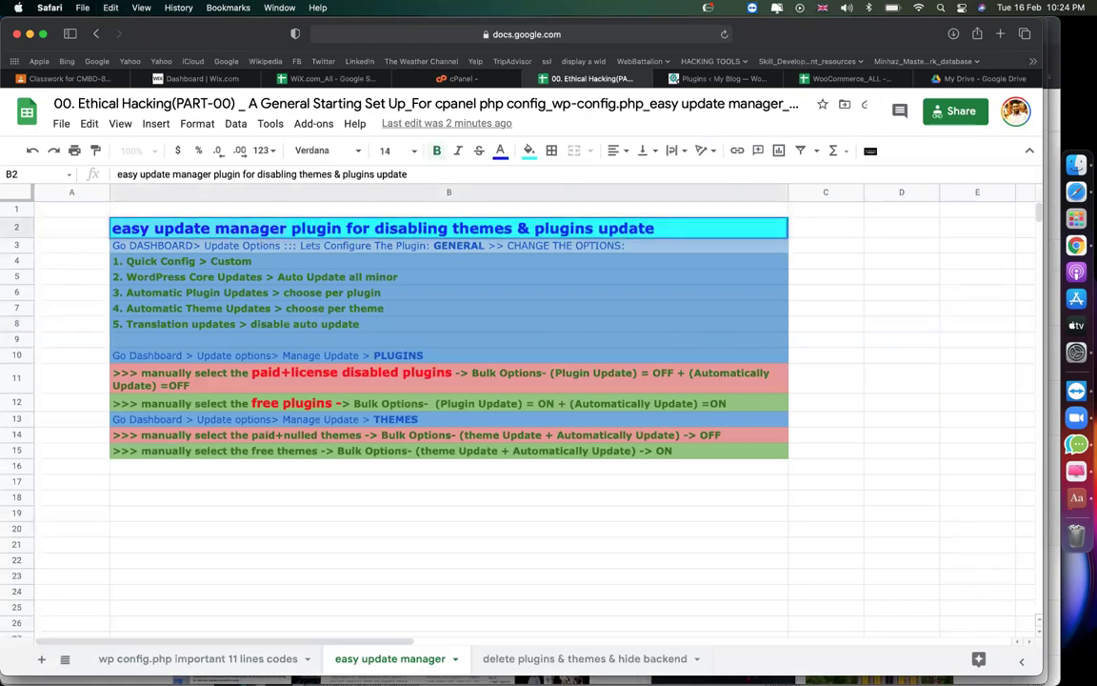
{"action": "left_click", "coordinate": [719, 78]}
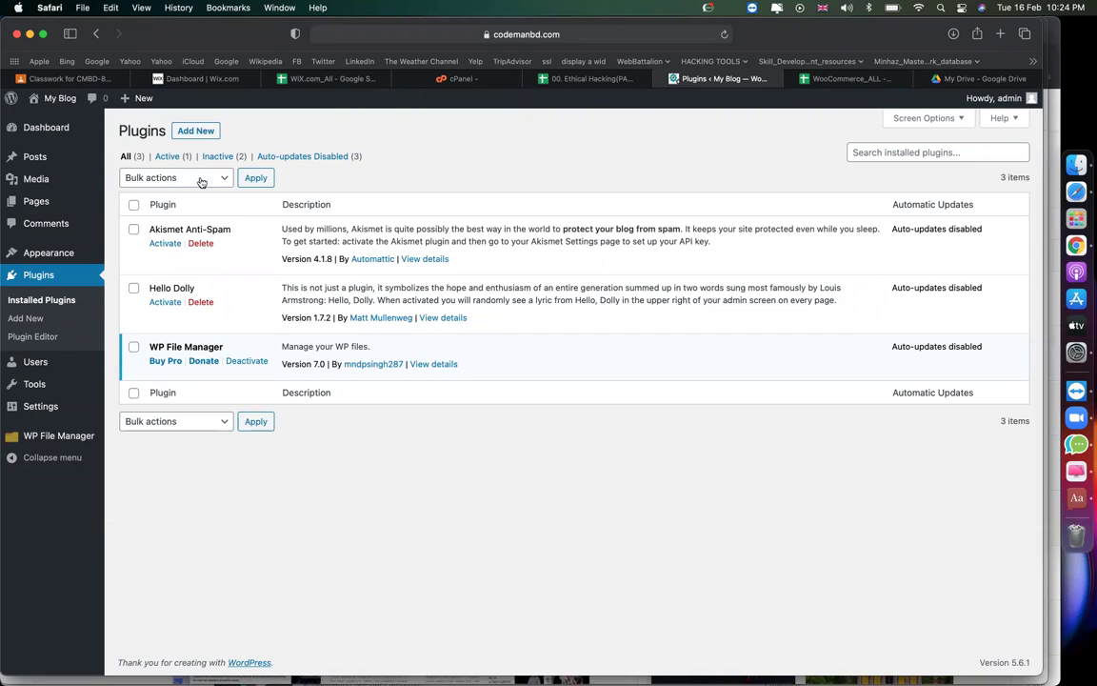
Search new plugins for 'easy update manager' and install Easy Updates Manager.
{"action": "left_click", "coordinate": [183, 128]}
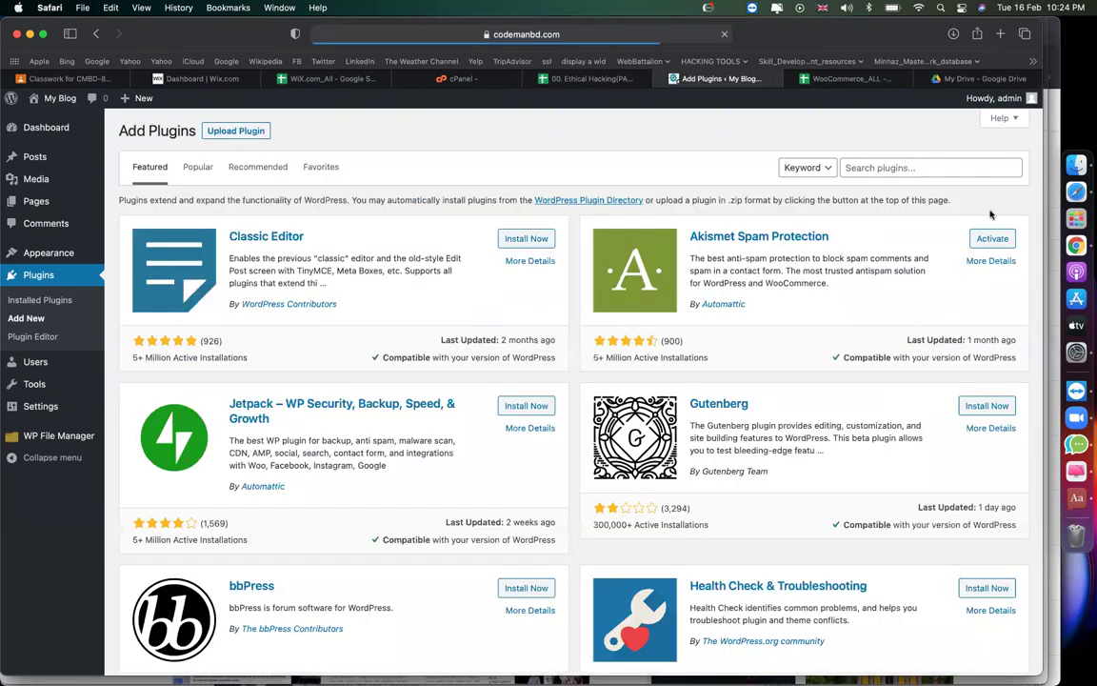
{"action": "type", "text": "easy update manager"}
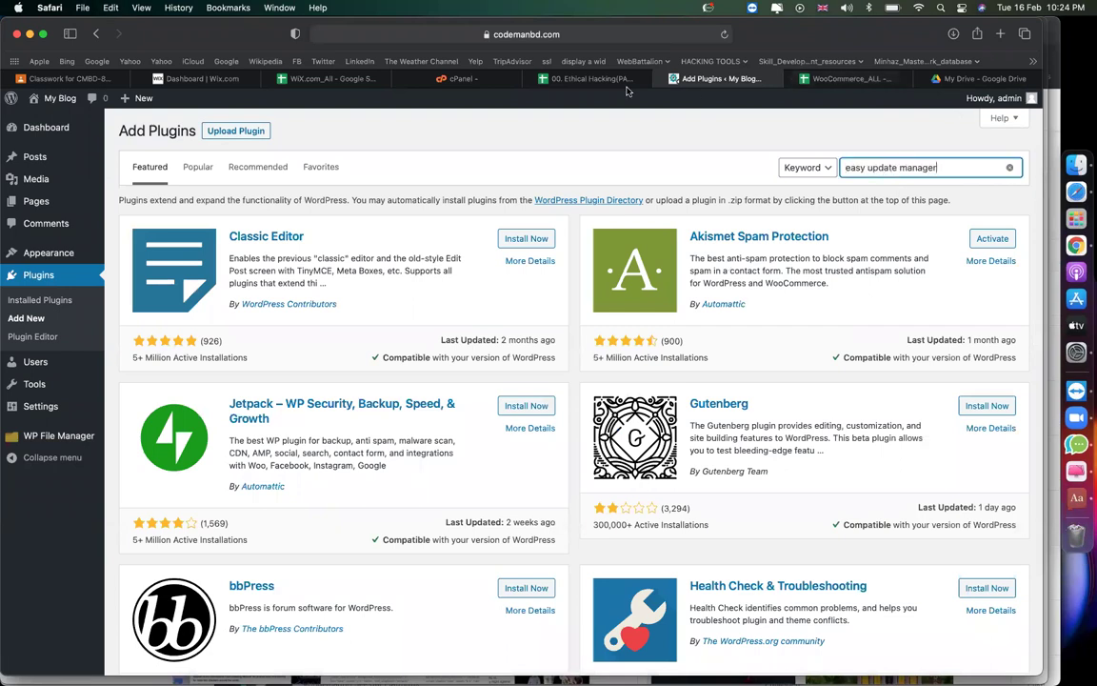
{"action": "key", "text": "Return"}
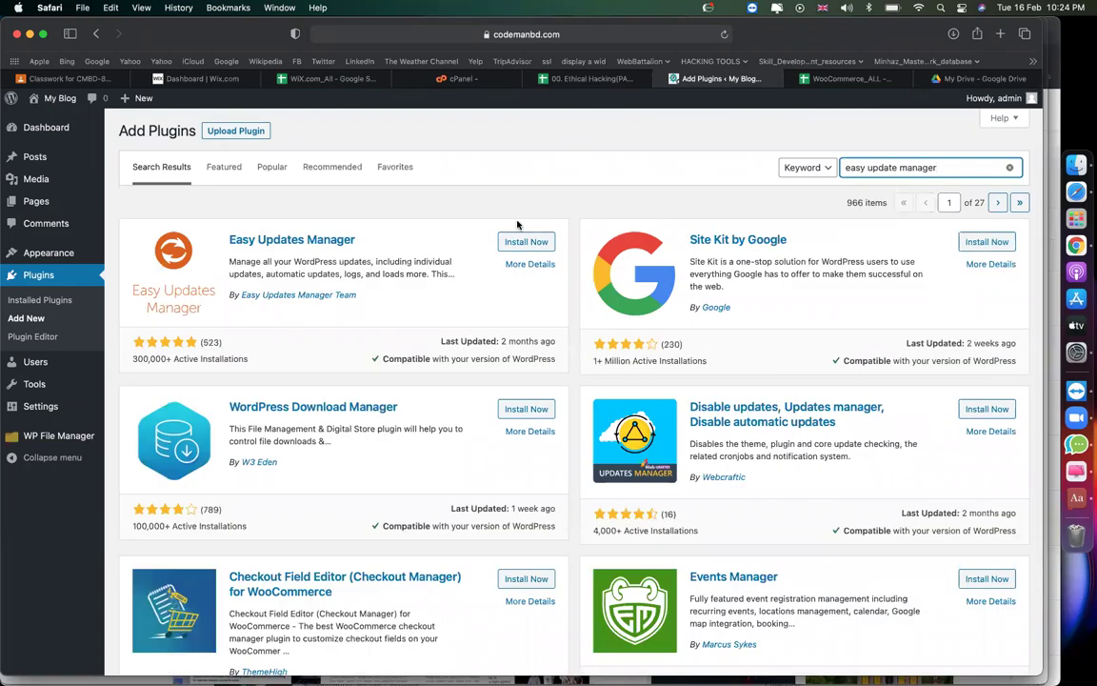
{"action": "left_click", "coordinate": [533, 242]}
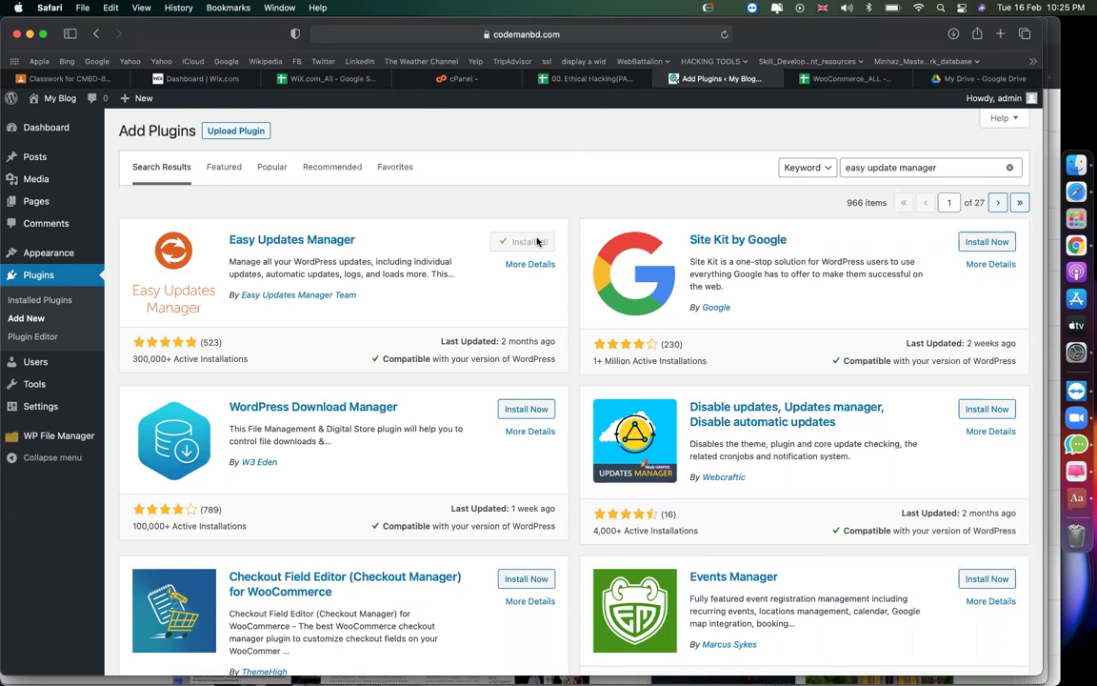
Check the row 3 configuration note in the setup sheet, then return to WordPress.
{"action": "left_click", "coordinate": [597, 81]}
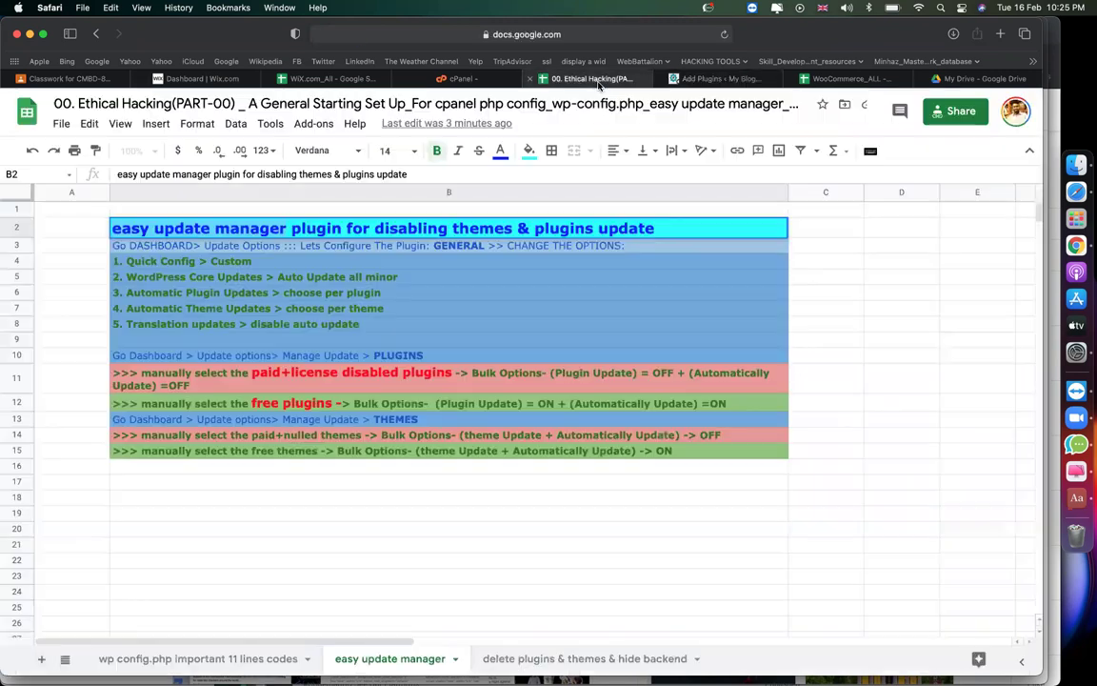
{"action": "left_click", "coordinate": [881, 402]}
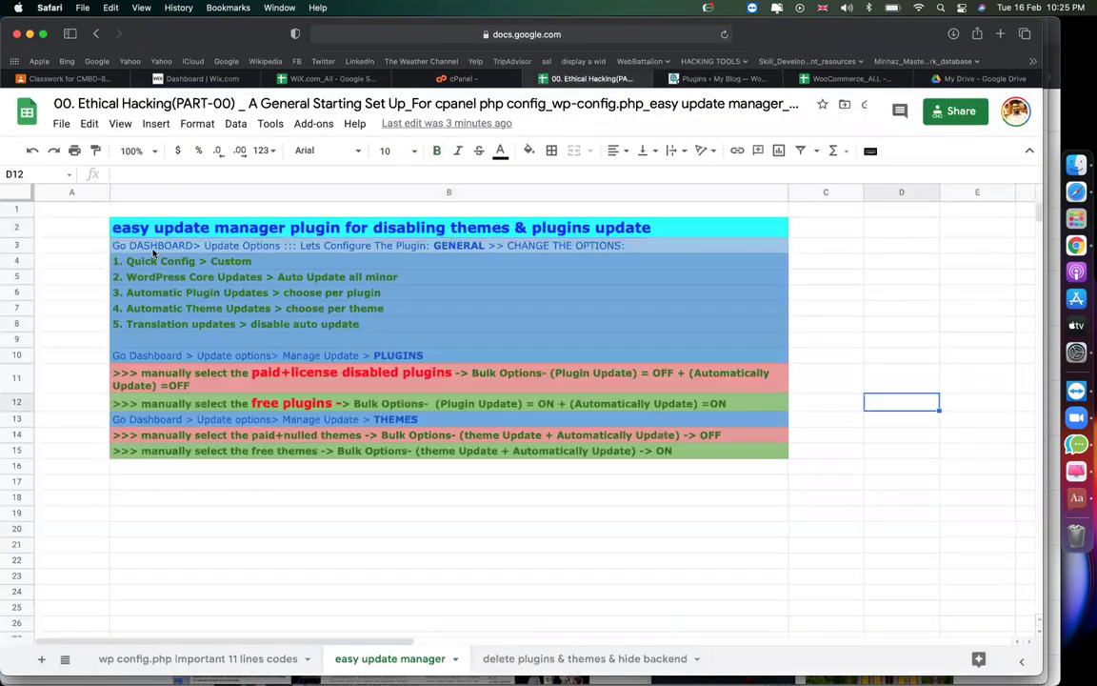
{"action": "left_click", "coordinate": [152, 249]}
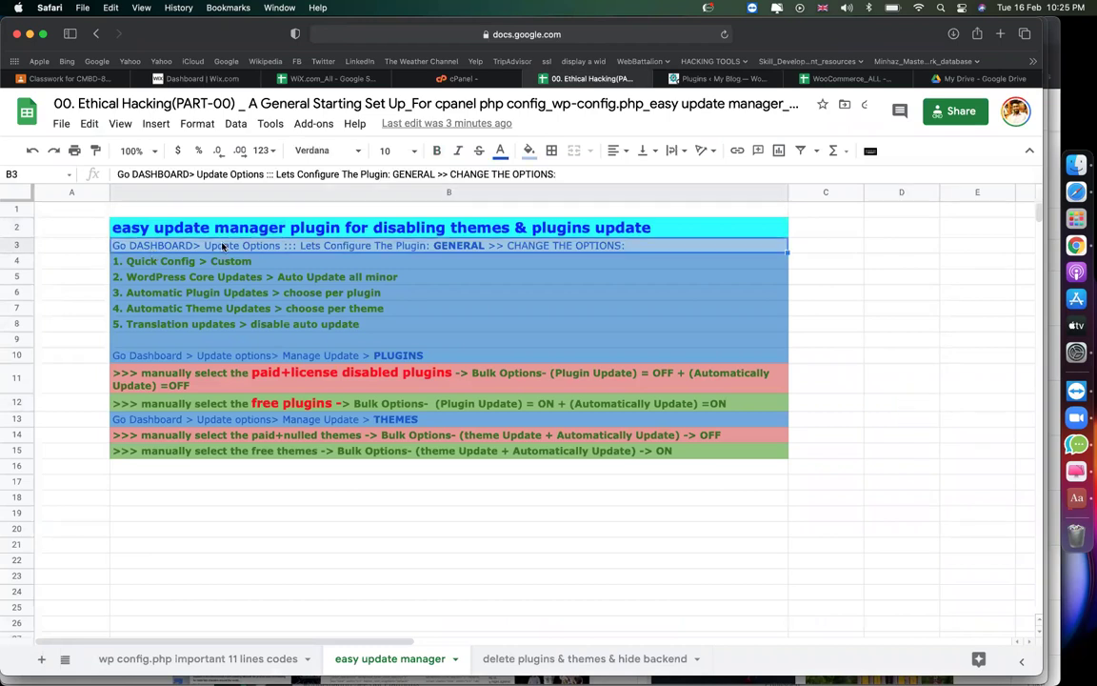
{"action": "left_click", "coordinate": [719, 79]}
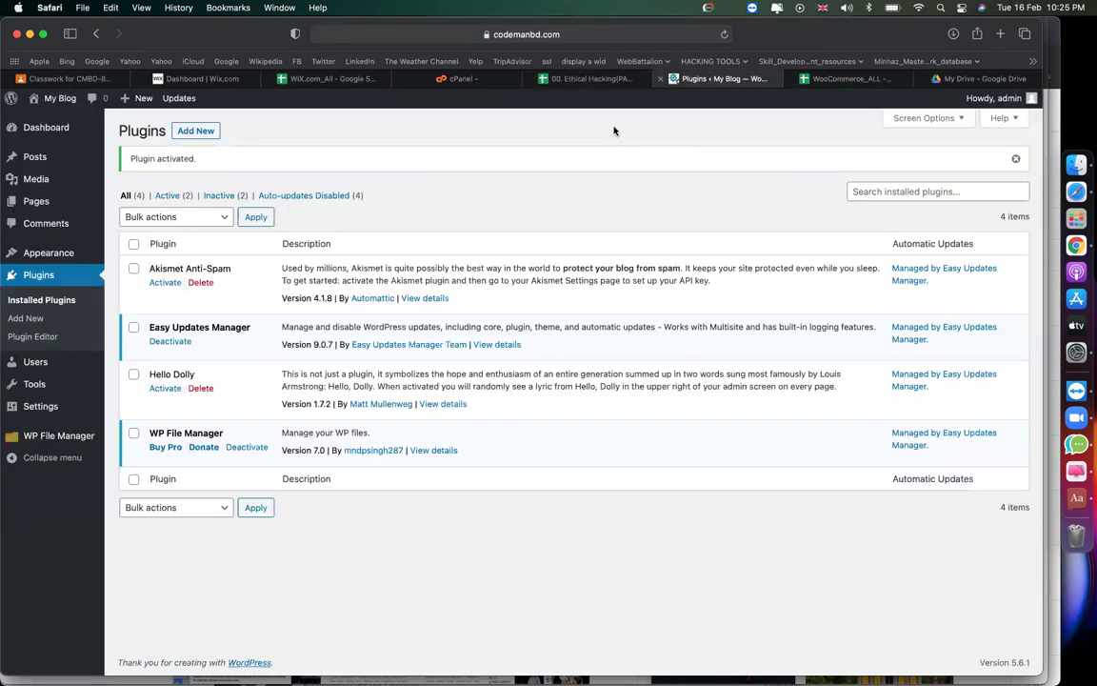
Open Easy Updates Manager's options and check the Quick Config > Custom note.
{"action": "mouse_move", "coordinate": [59, 128]}
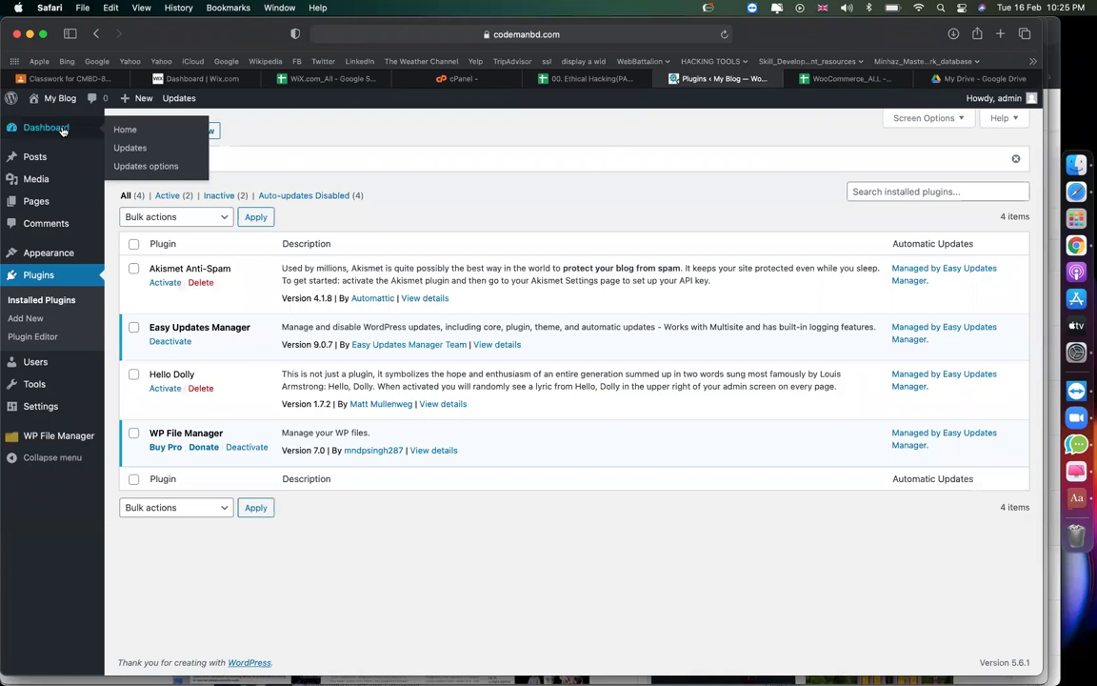
{"action": "left_click", "coordinate": [129, 164]}
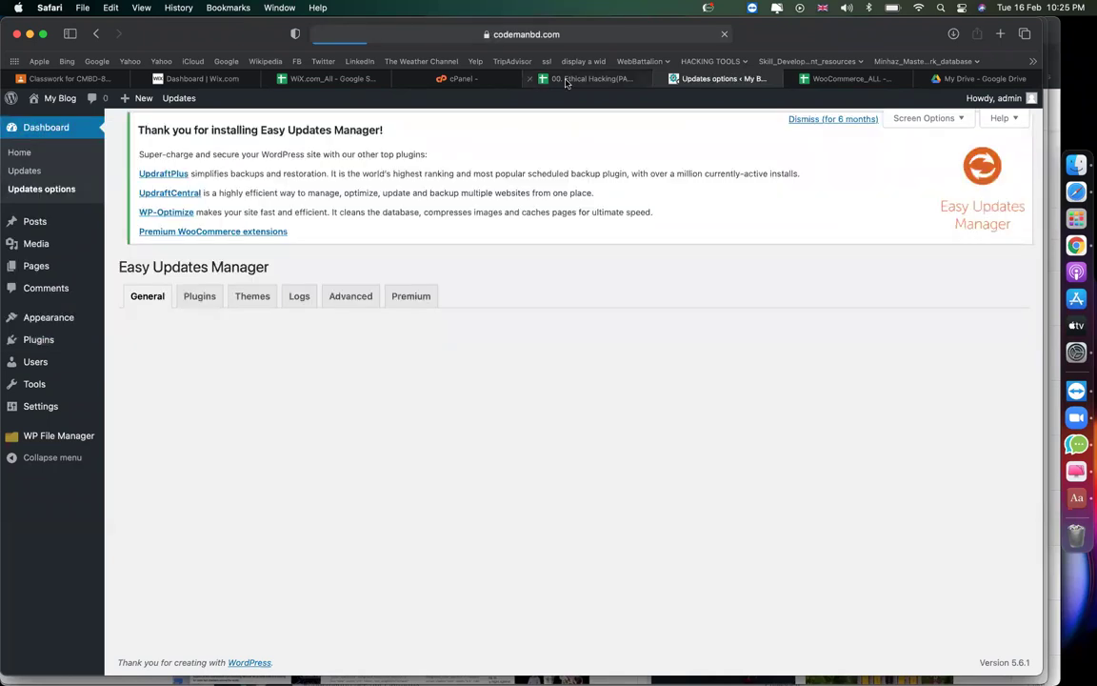
{"action": "left_click", "coordinate": [576, 78]}
{"action": "double_click", "coordinate": [299, 248]}
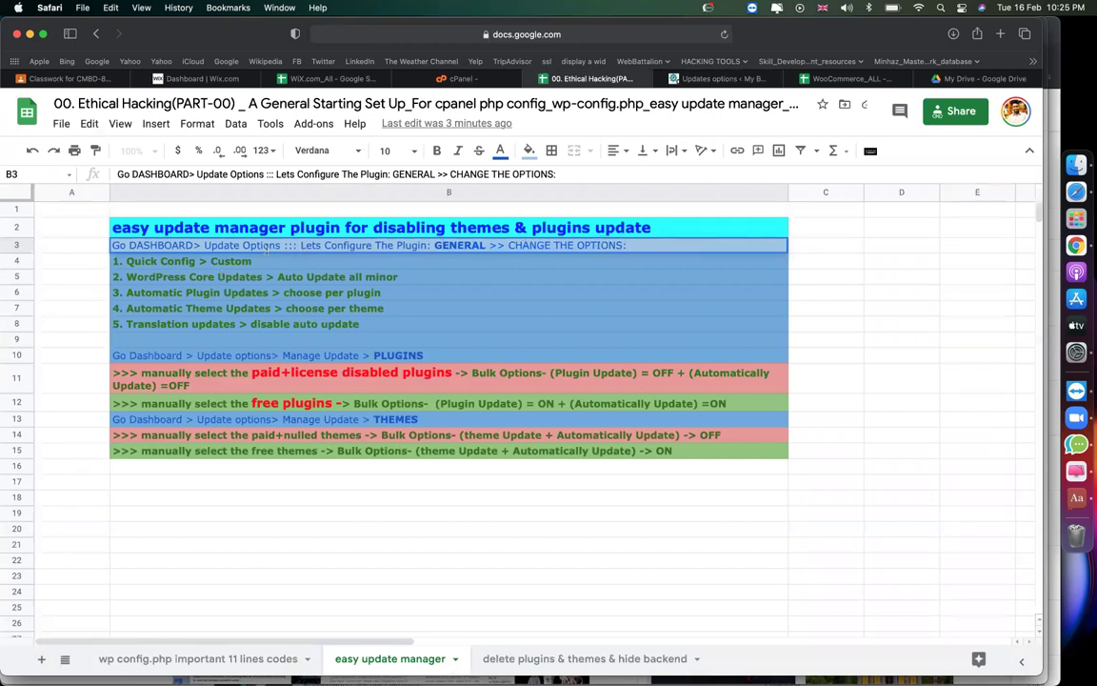
{"action": "left_click", "coordinate": [231, 263]}
Apply the Custom quick configuration in Easy Updates Manager.
{"action": "left_click", "coordinate": [695, 80]}
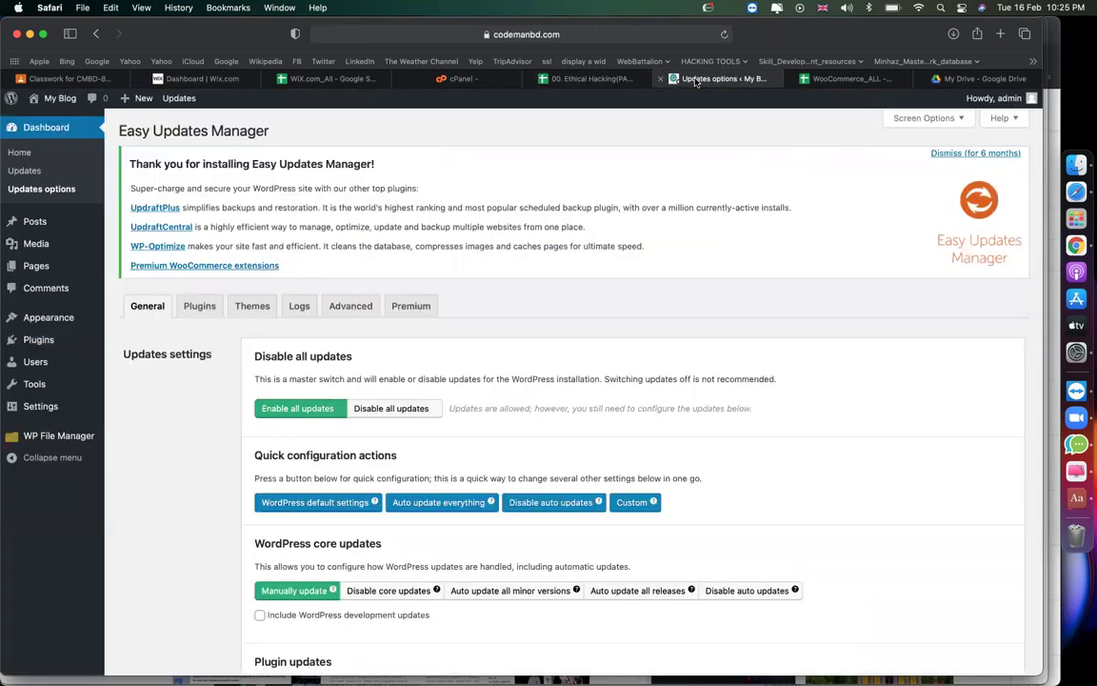
{"action": "scroll", "coordinate": [272, 275], "scroll_direction": "down", "scroll_amount": 1}
{"action": "scroll", "coordinate": [344, 304], "scroll_direction": "down", "scroll_amount": 3}
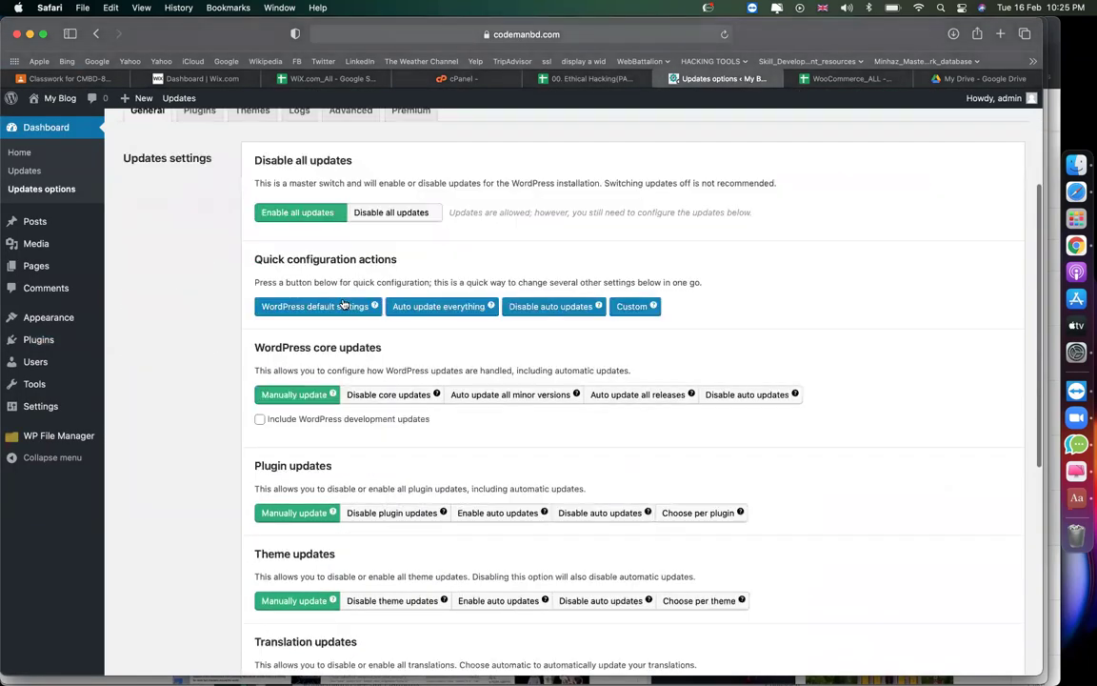
{"action": "left_click_drag", "start_coordinate": [266, 261], "coordinate": [341, 260]}
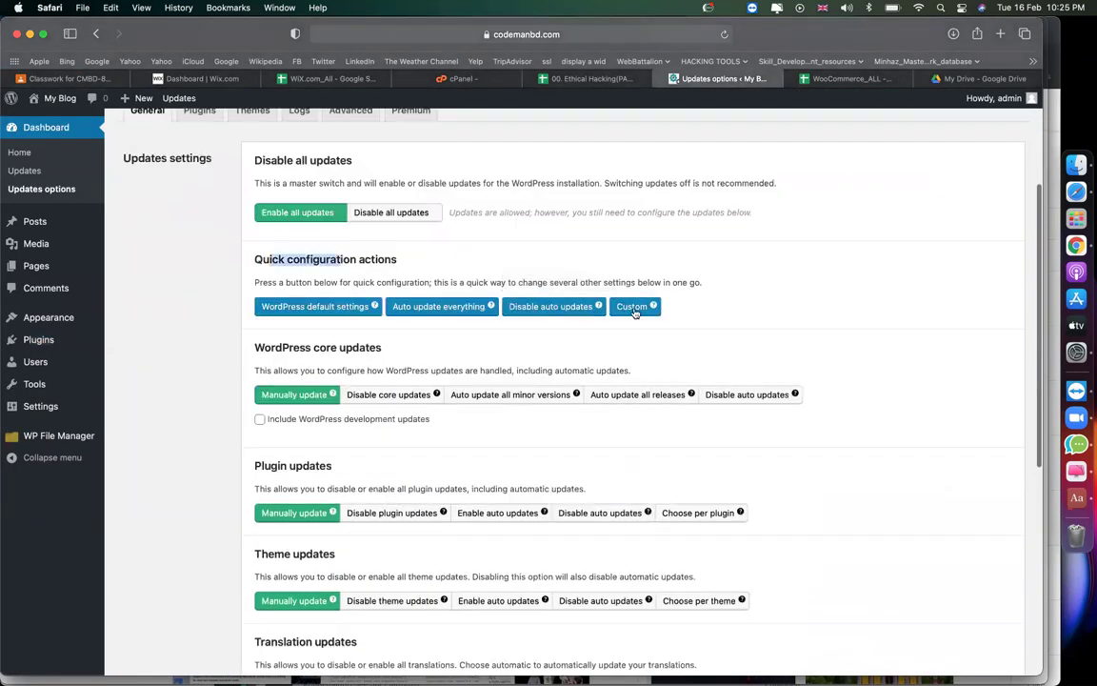
{"action": "left_click", "coordinate": [634, 309]}
Find the WordPress Core Updates step in the notes and locate that settings section.
{"action": "key", "text": "ctrl+Tab"}
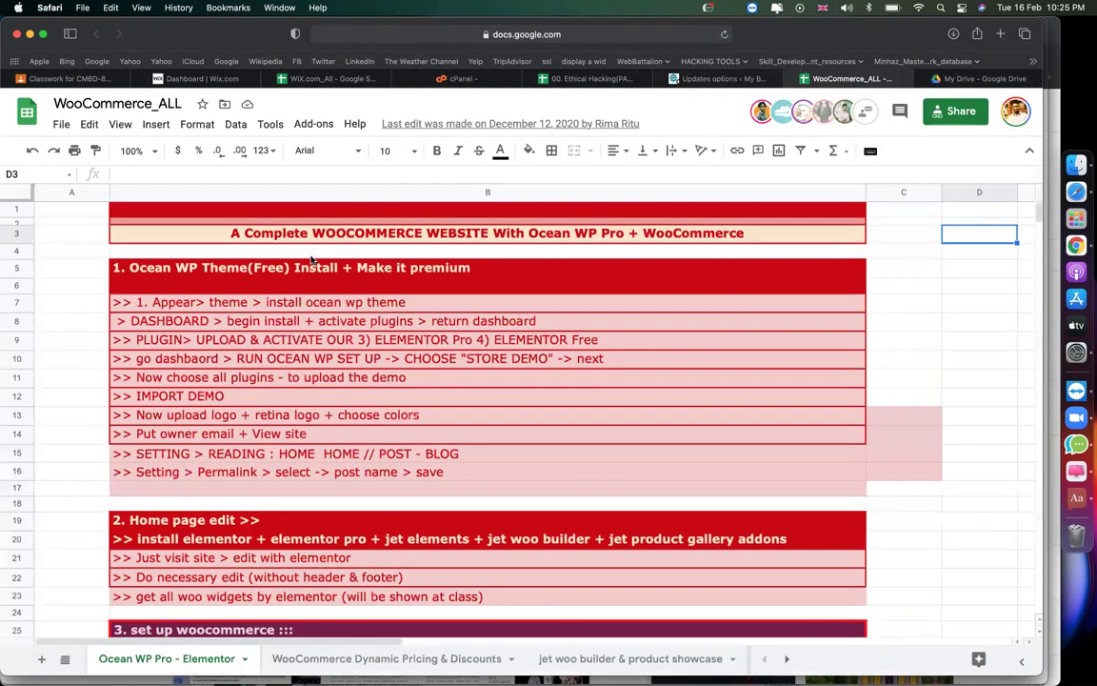
{"action": "left_click", "coordinate": [585, 78]}
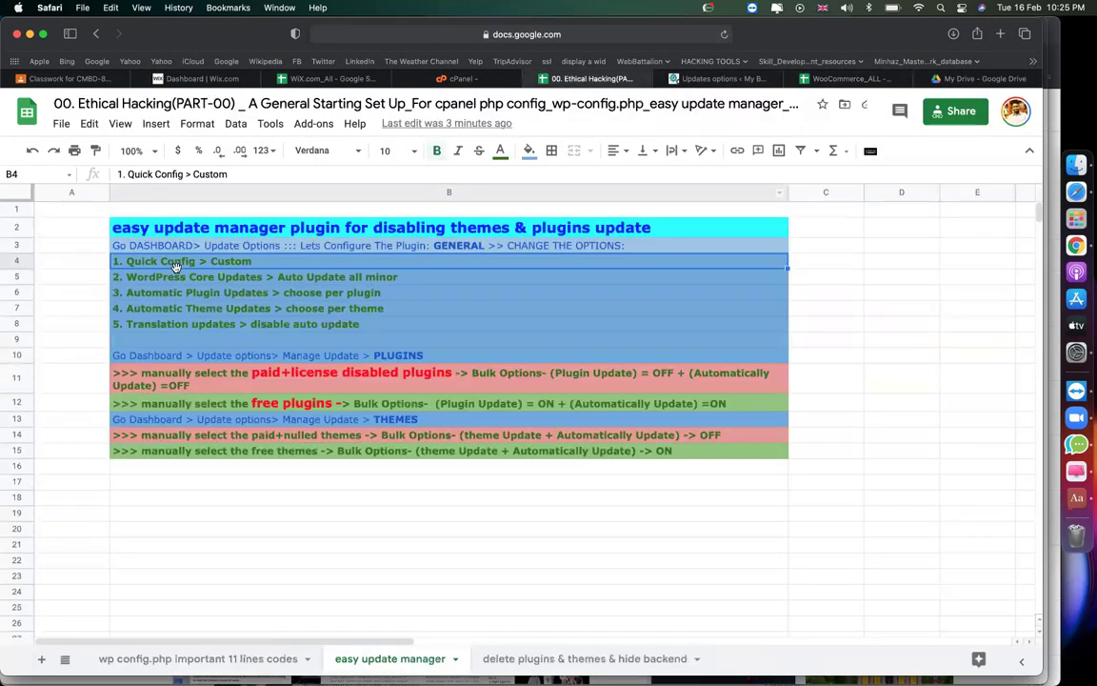
{"action": "left_click", "coordinate": [319, 275]}
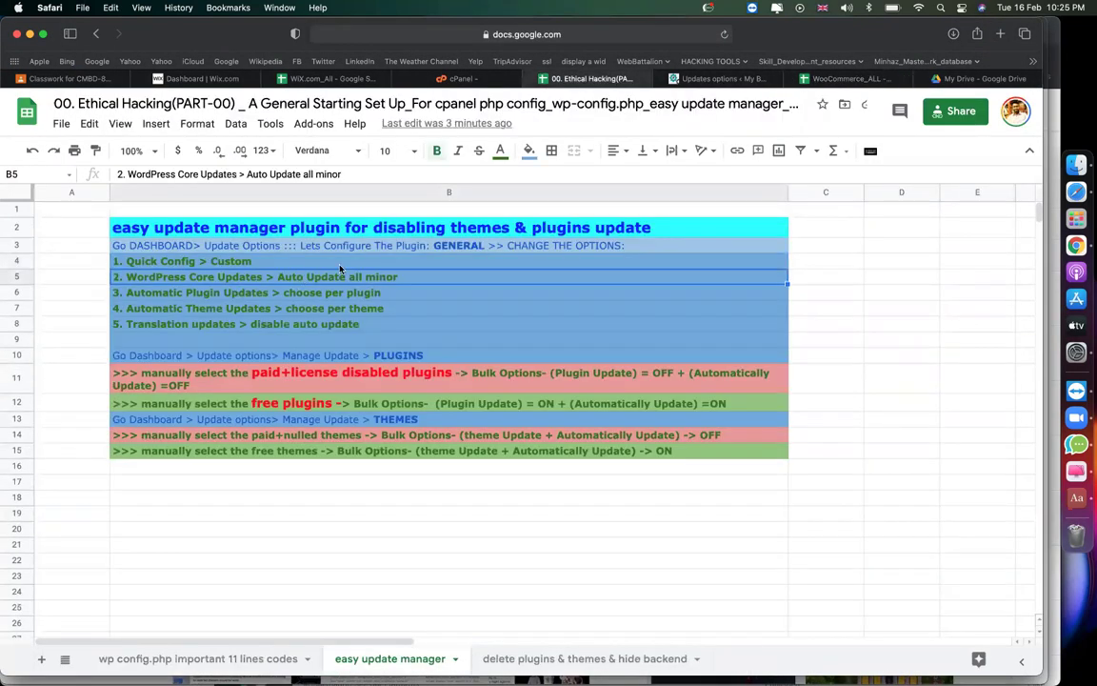
{"action": "left_click", "coordinate": [715, 78]}
{"action": "scroll", "coordinate": [366, 360], "scroll_direction": "down", "scroll_amount": 3}
{"action": "left_click_drag", "start_coordinate": [265, 245], "coordinate": [339, 246]}
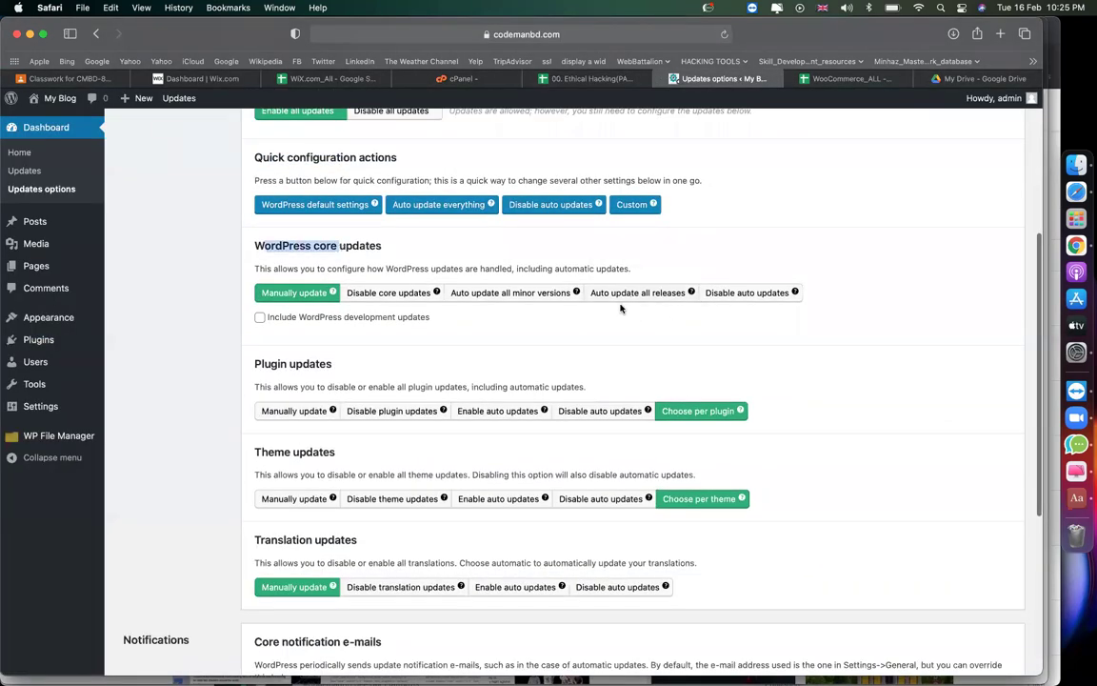
Set WordPress core to auto-update all minor versions.
{"action": "left_click", "coordinate": [521, 295]}
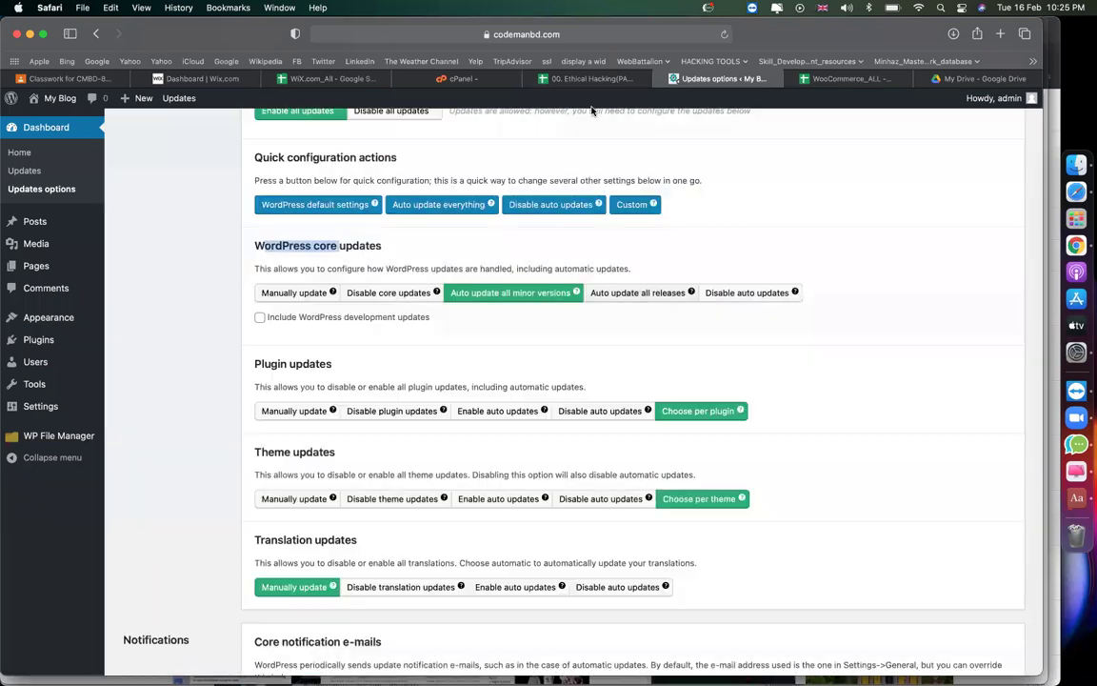
{"action": "left_click", "coordinate": [588, 78]}
{"action": "left_click", "coordinate": [227, 295]}
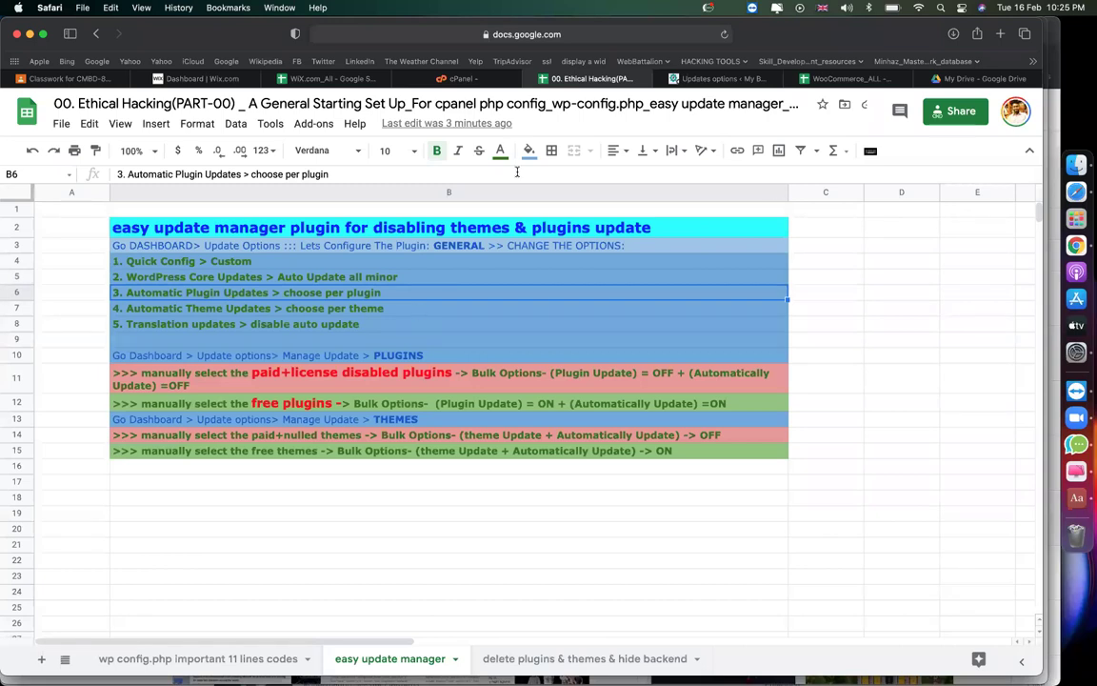
{"action": "left_click", "coordinate": [714, 78]}
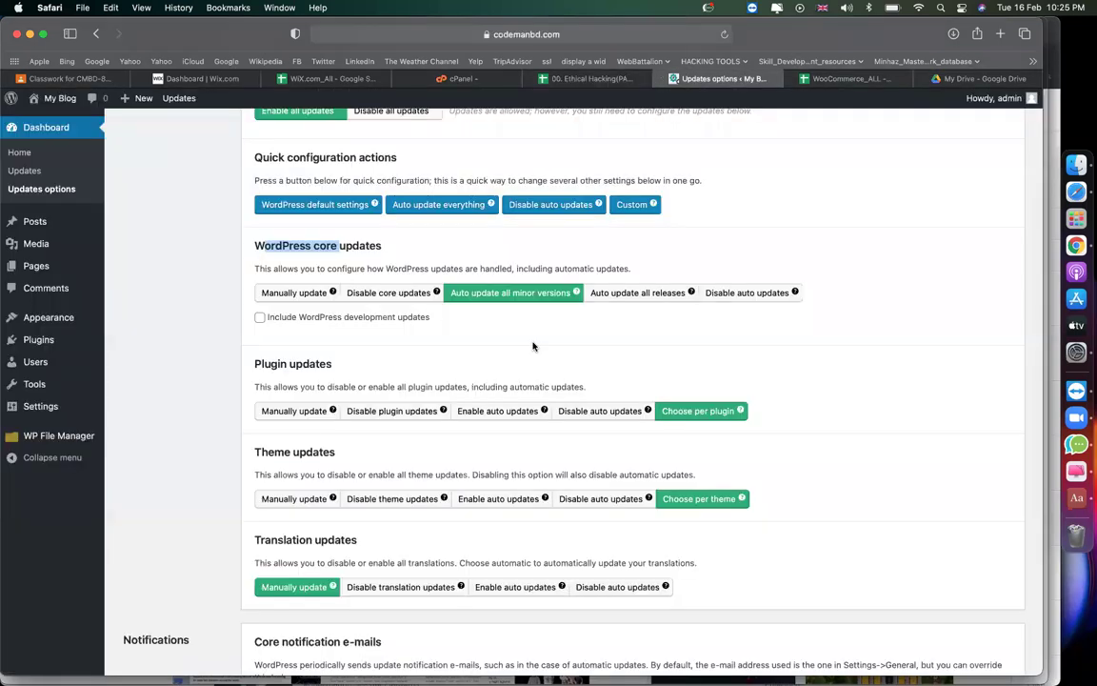
{"action": "scroll", "coordinate": [533, 346], "scroll_direction": "down", "scroll_amount": 2}
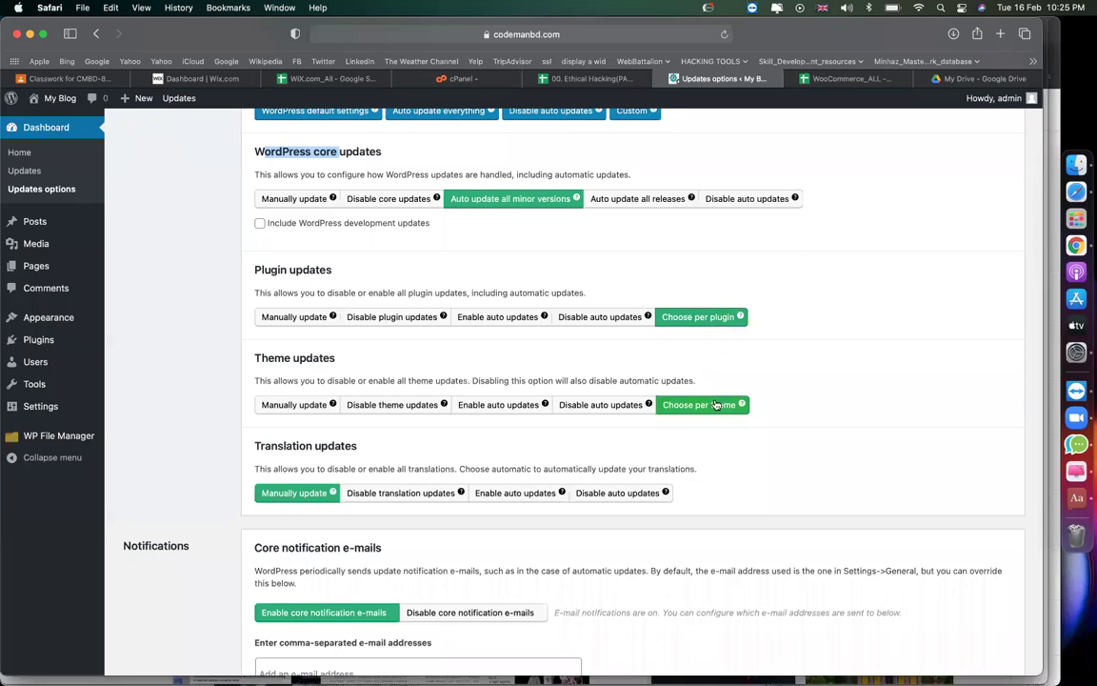
Set Translation updates to Disable auto updates.
{"action": "left_click", "coordinate": [564, 78]}
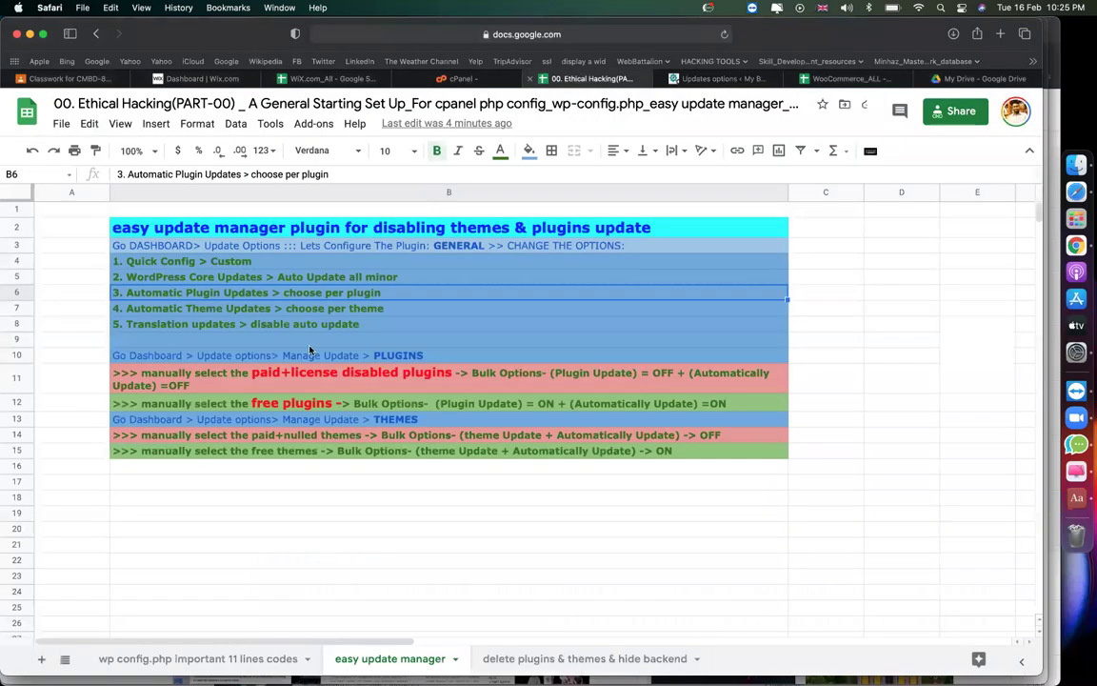
{"action": "left_click", "coordinate": [386, 323]}
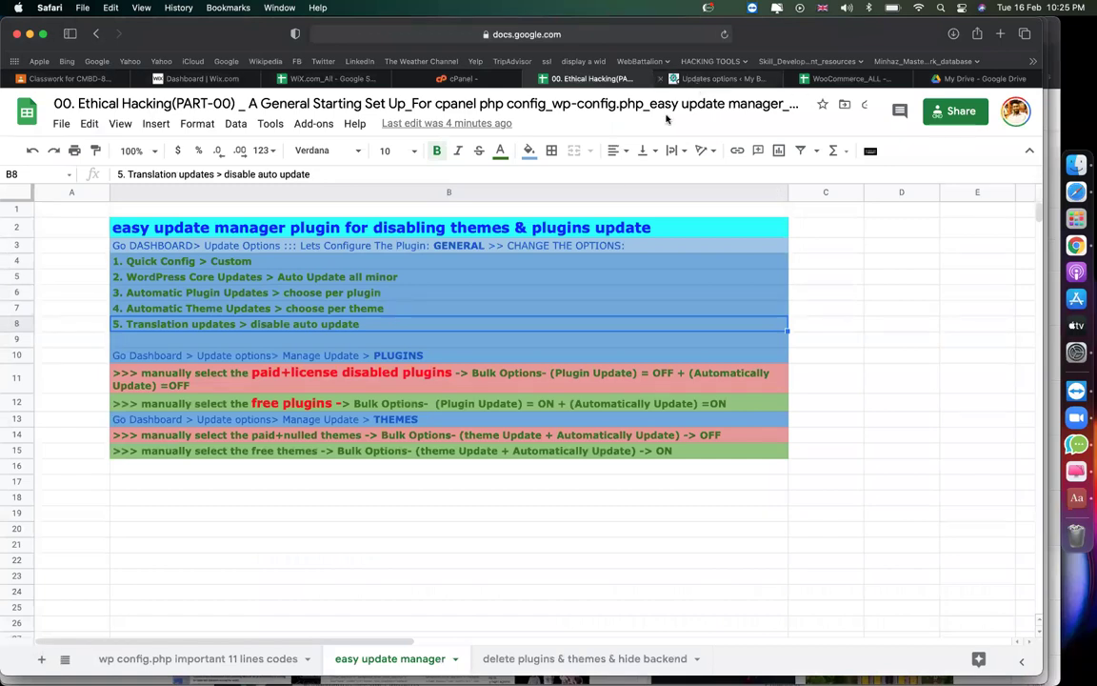
{"action": "left_click", "coordinate": [700, 80]}
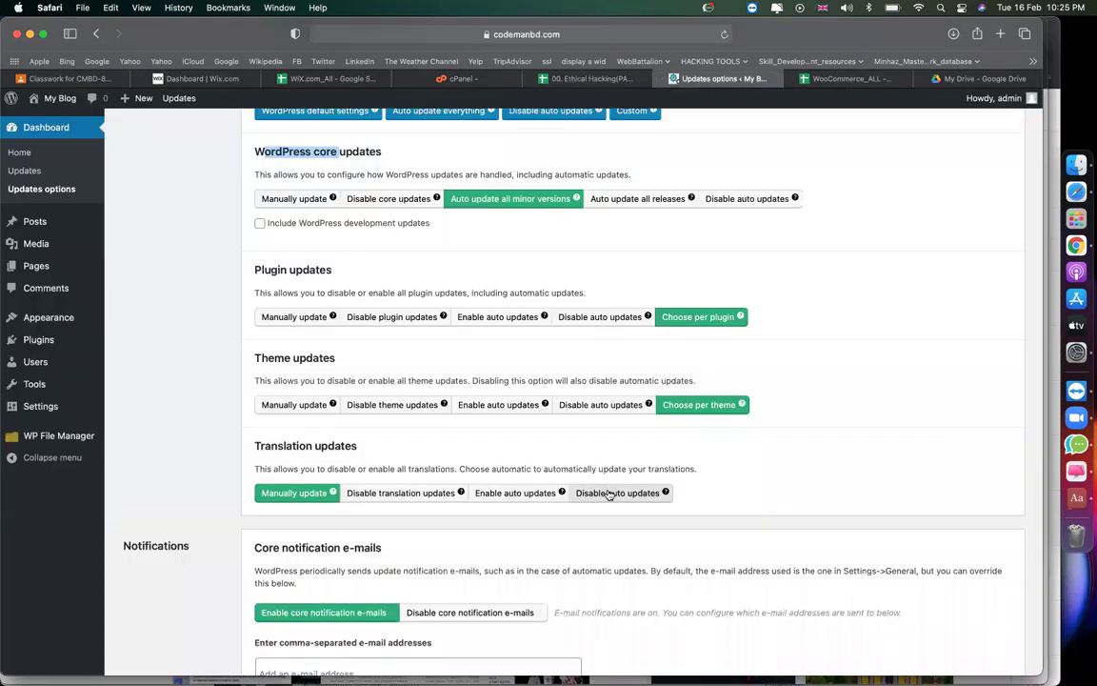
{"action": "left_click", "coordinate": [607, 491]}
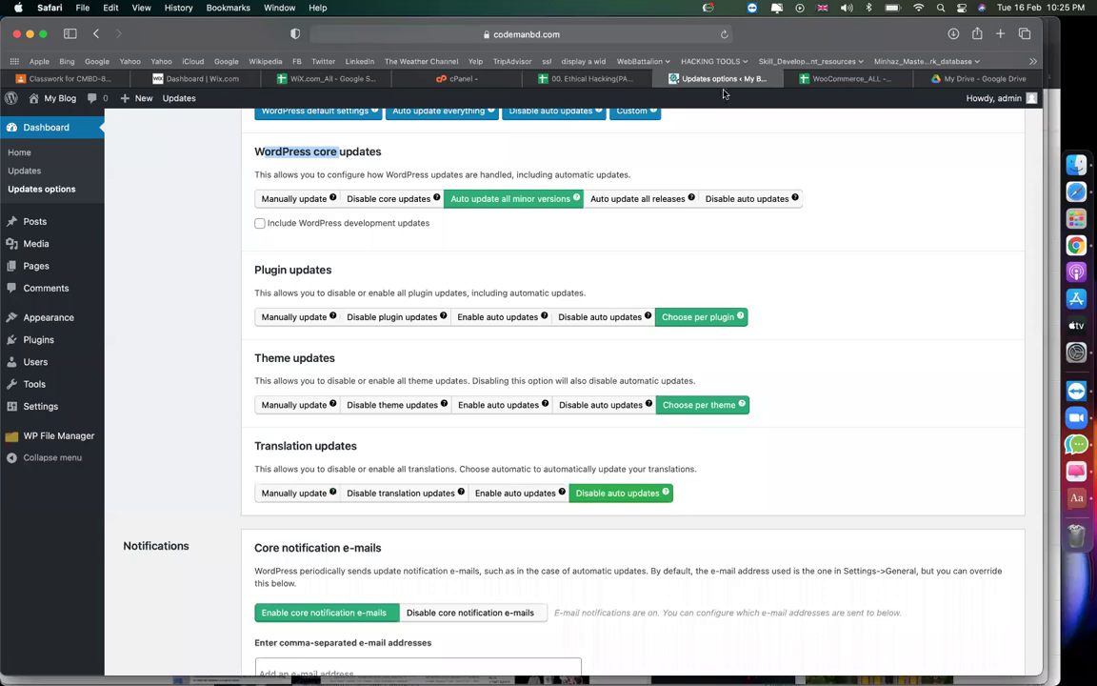
Read the paid plugins and Manage Update > PLUGINS notes before returning to the settings.
{"action": "left_click", "coordinate": [582, 78]}
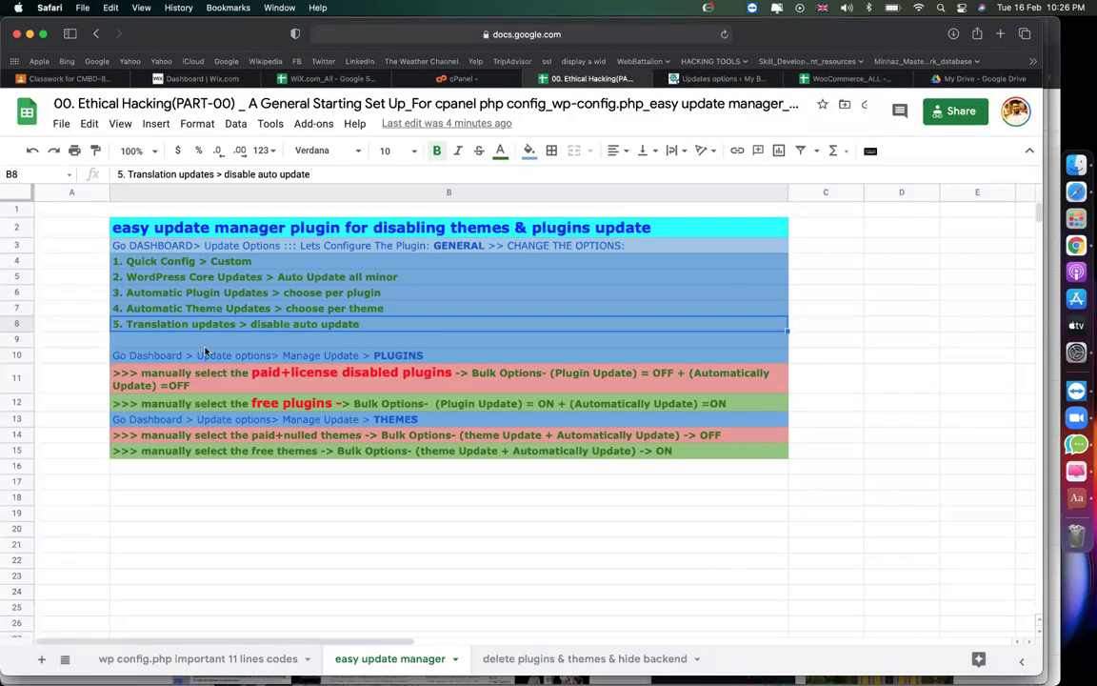
{"action": "left_click", "coordinate": [240, 375]}
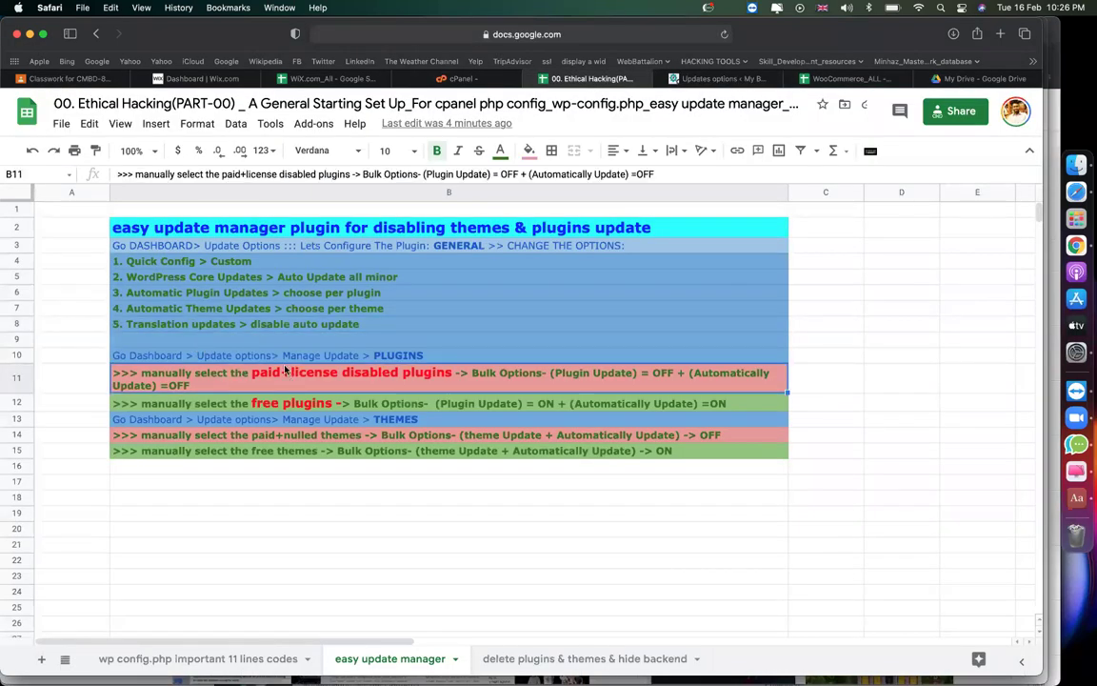
{"action": "left_click", "coordinate": [245, 355]}
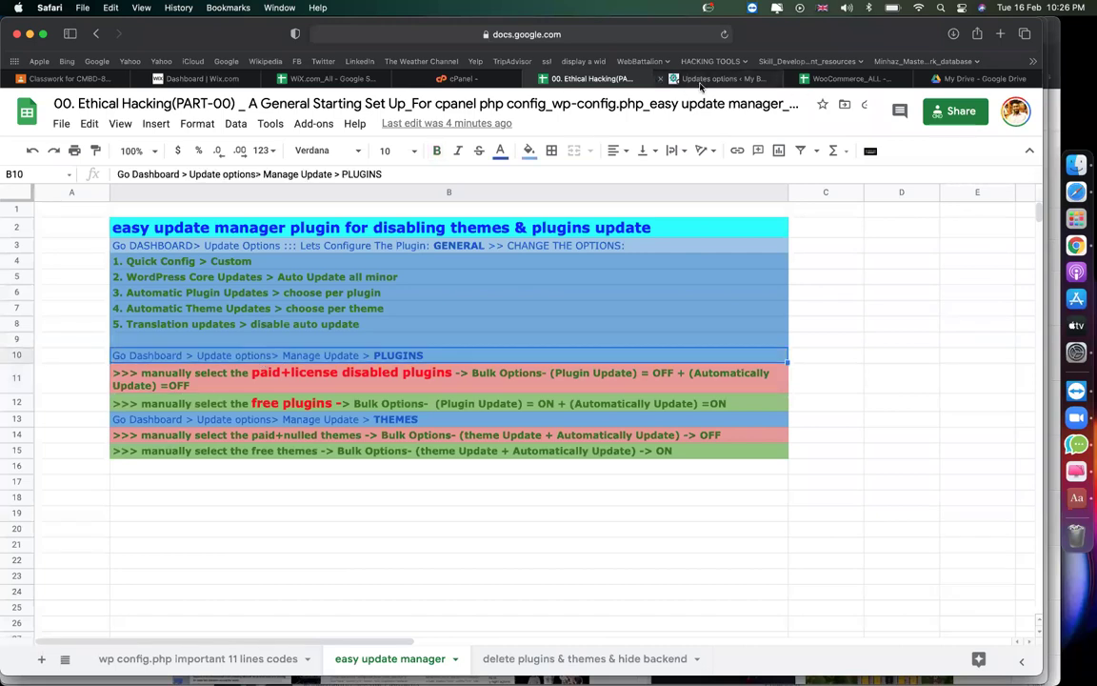
{"action": "left_click", "coordinate": [687, 80]}
{"action": "scroll", "coordinate": [323, 356], "scroll_direction": "up", "scroll_amount": 5}
{"action": "scroll", "coordinate": [201, 316], "scroll_direction": "down", "scroll_amount": 1}
In the Plugins tab, tick Akismet, Easy Updates Manager, Hello Dolly and WP File Manager.
{"action": "left_click", "coordinate": [201, 316]}
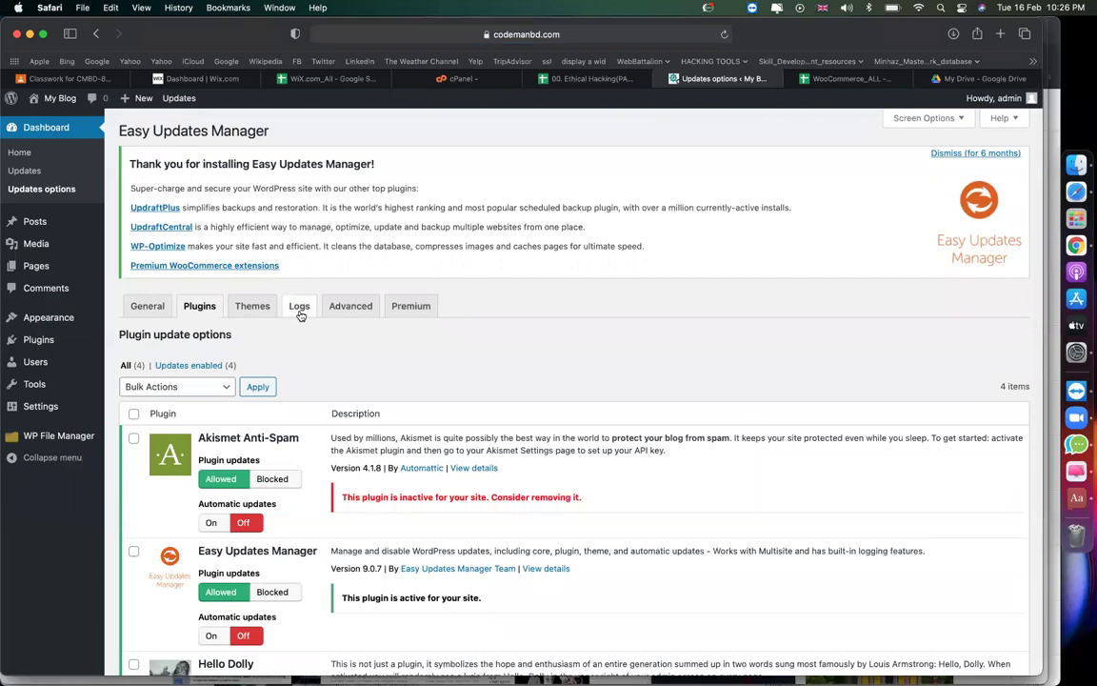
{"action": "scroll", "coordinate": [299, 315], "scroll_direction": "down", "scroll_amount": 3}
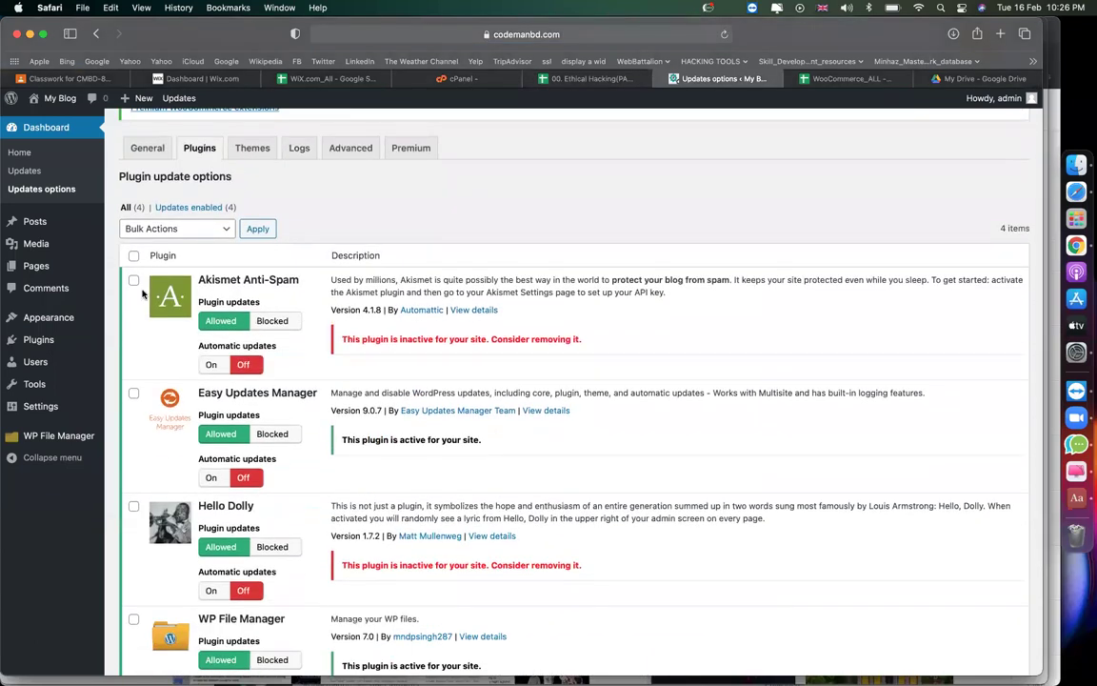
{"action": "left_click", "coordinate": [134, 281]}
{"action": "left_click", "coordinate": [133, 393]}
{"action": "left_click", "coordinate": [133, 507]}
{"action": "scroll", "coordinate": [138, 510], "scroll_direction": "down", "scroll_amount": 3}
{"action": "left_click", "coordinate": [133, 477]}
{"action": "scroll", "coordinate": [270, 461], "scroll_direction": "up", "scroll_amount": 5}
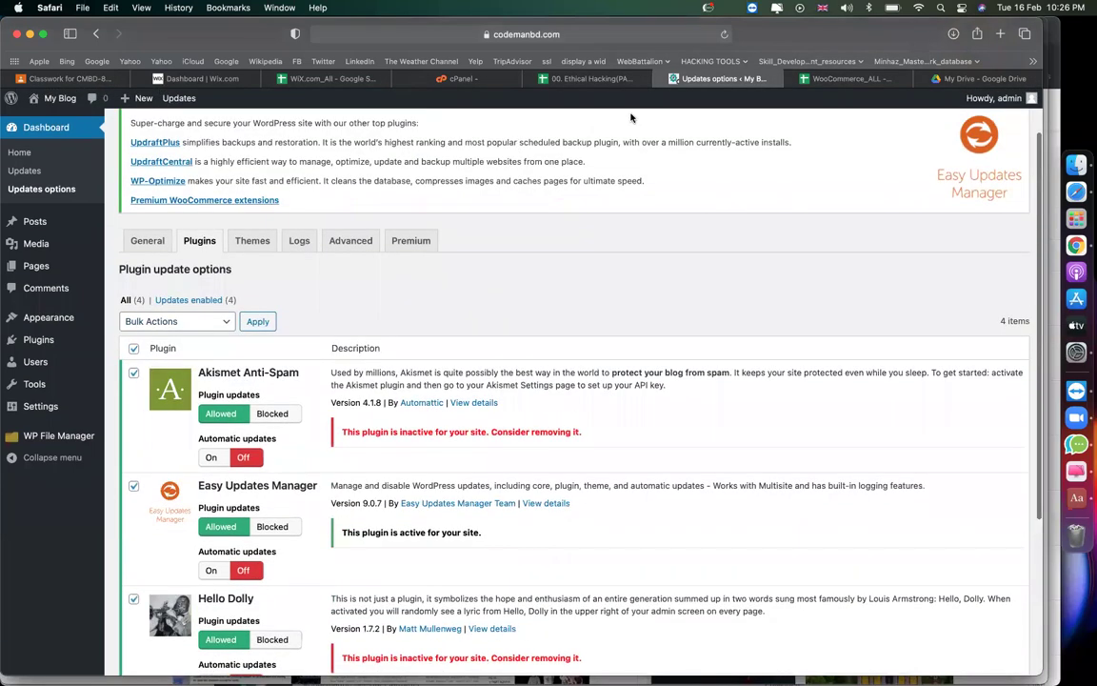
Read the paid and free plugins instructions in cell B12 of the notes.
{"action": "left_click", "coordinate": [592, 80]}
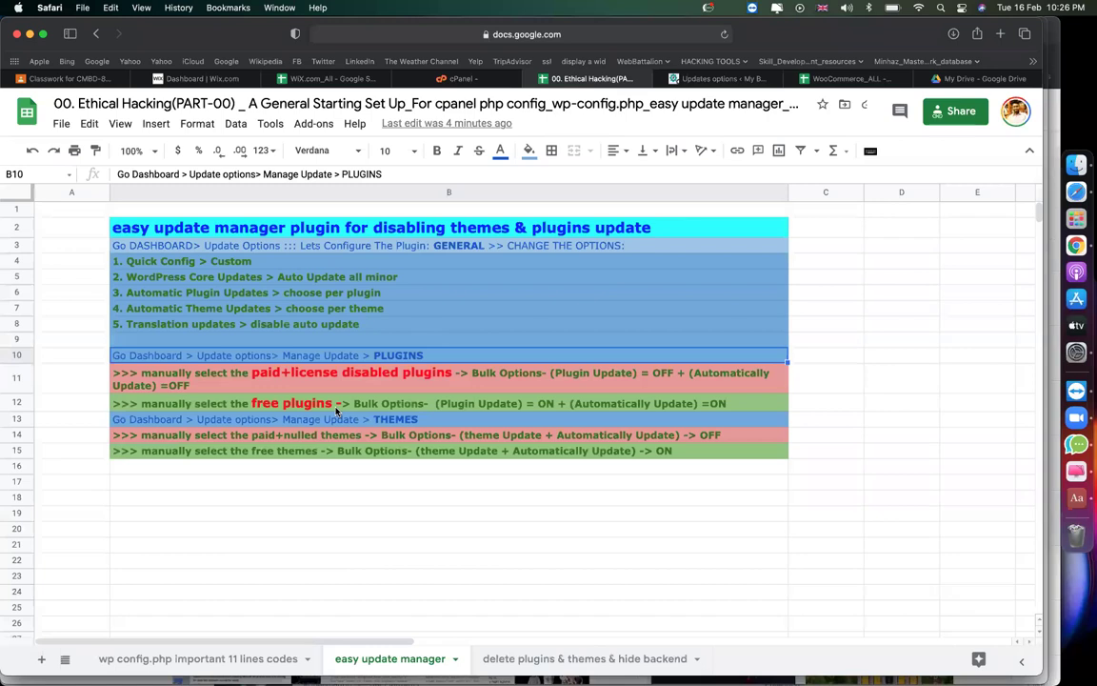
{"action": "left_click", "coordinate": [290, 392]}
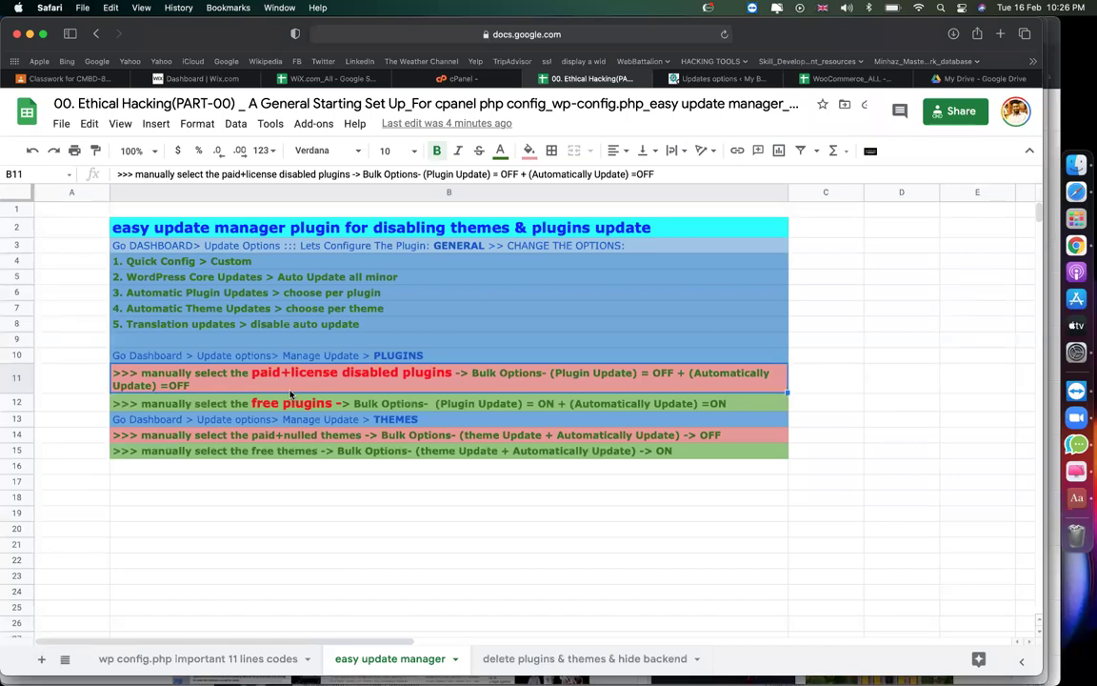
{"action": "left_click", "coordinate": [391, 404]}
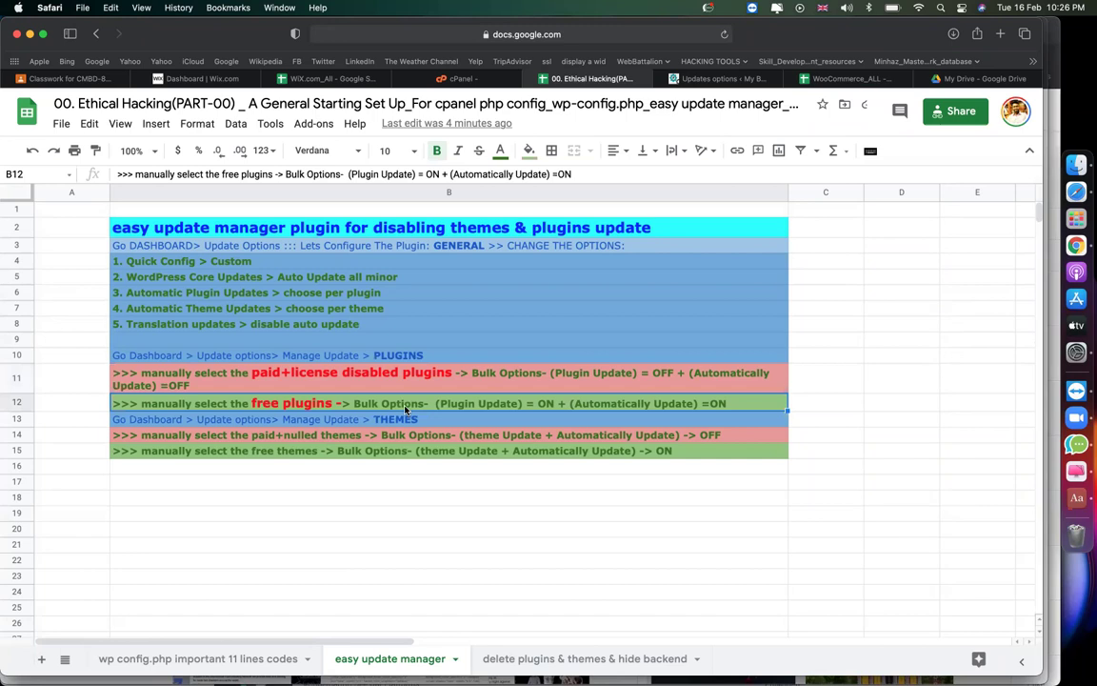
{"action": "double_click", "coordinate": [434, 405]}
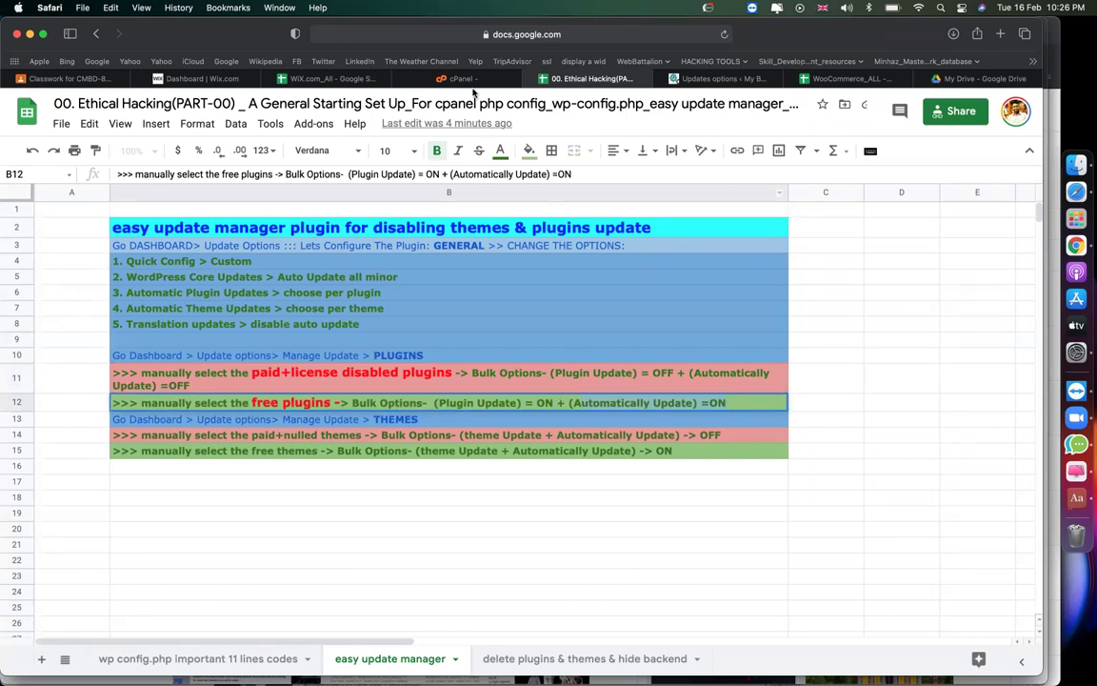
{"action": "left_click", "coordinate": [719, 82]}
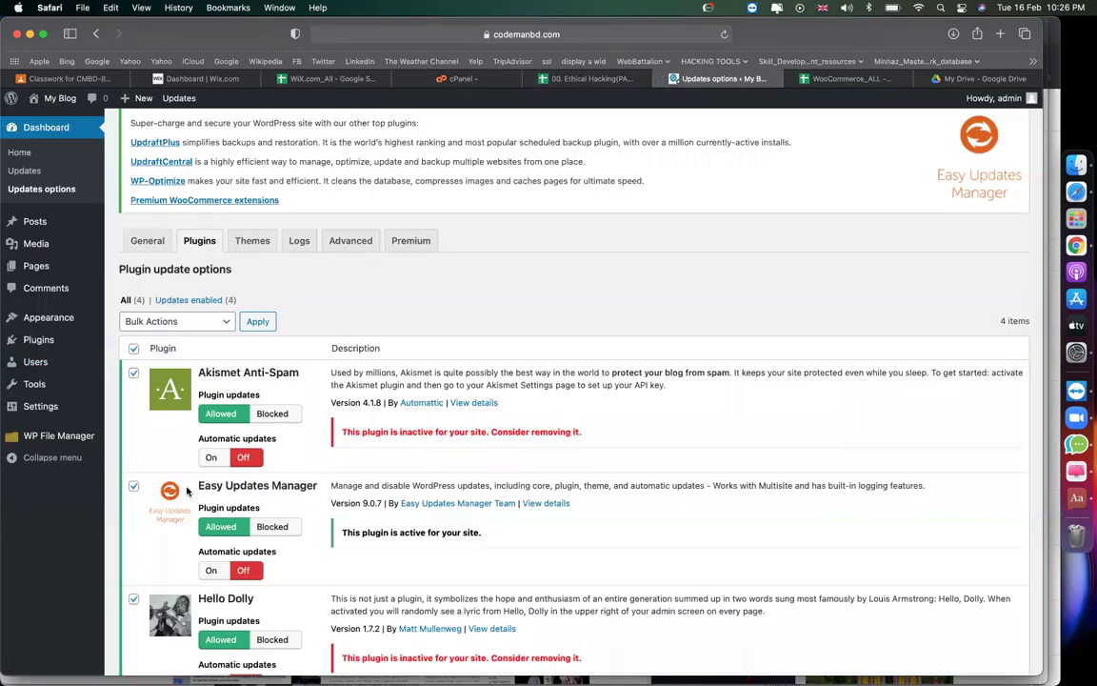
Bulk-turn plugin updates on, then automatic updates on for all listed plugins.
{"action": "left_click", "coordinate": [218, 327]}
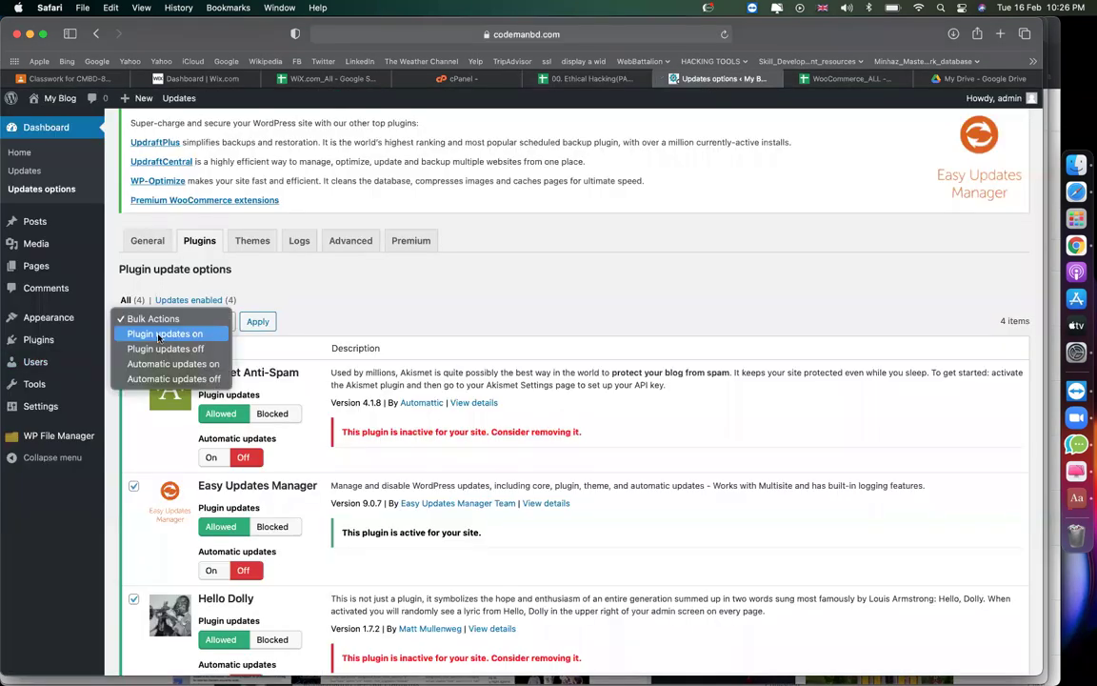
{"action": "left_click", "coordinate": [161, 333]}
{"action": "left_click", "coordinate": [257, 321]}
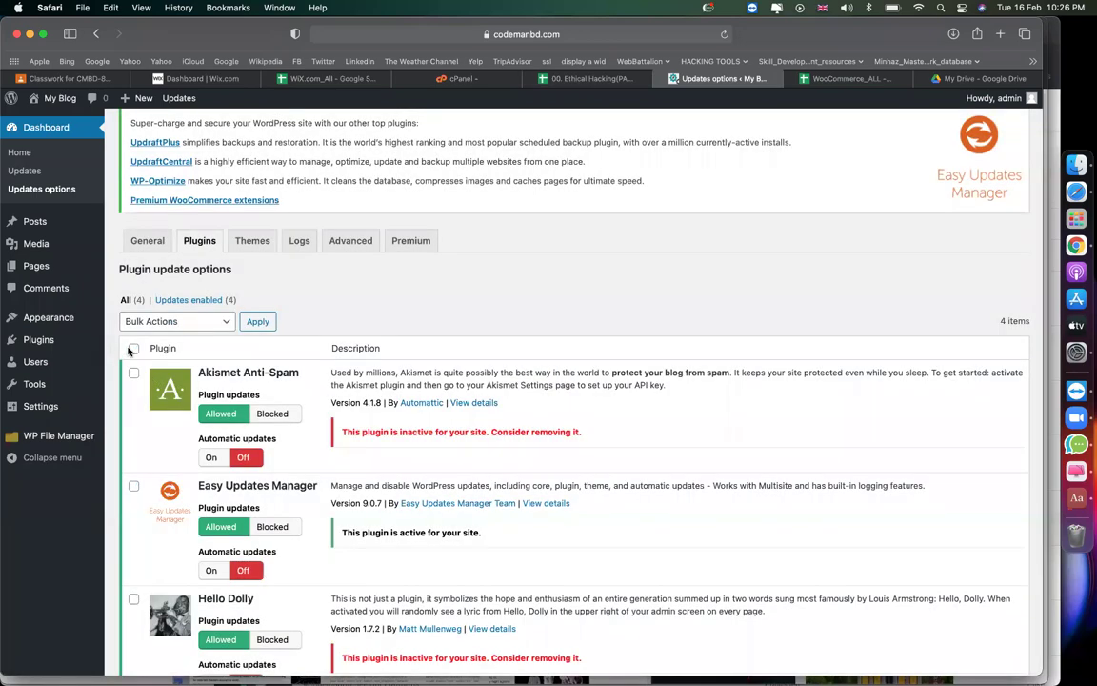
{"action": "left_click", "coordinate": [133, 349]}
{"action": "left_click", "coordinate": [170, 321]}
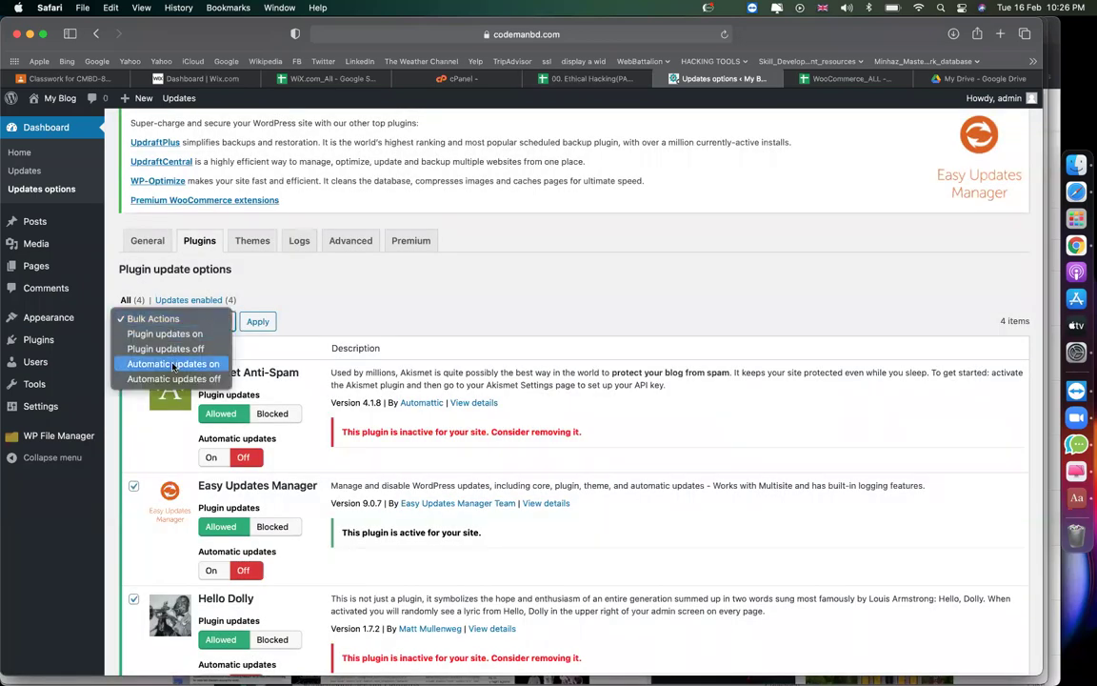
{"action": "left_click", "coordinate": [173, 366]}
{"action": "left_click", "coordinate": [251, 326]}
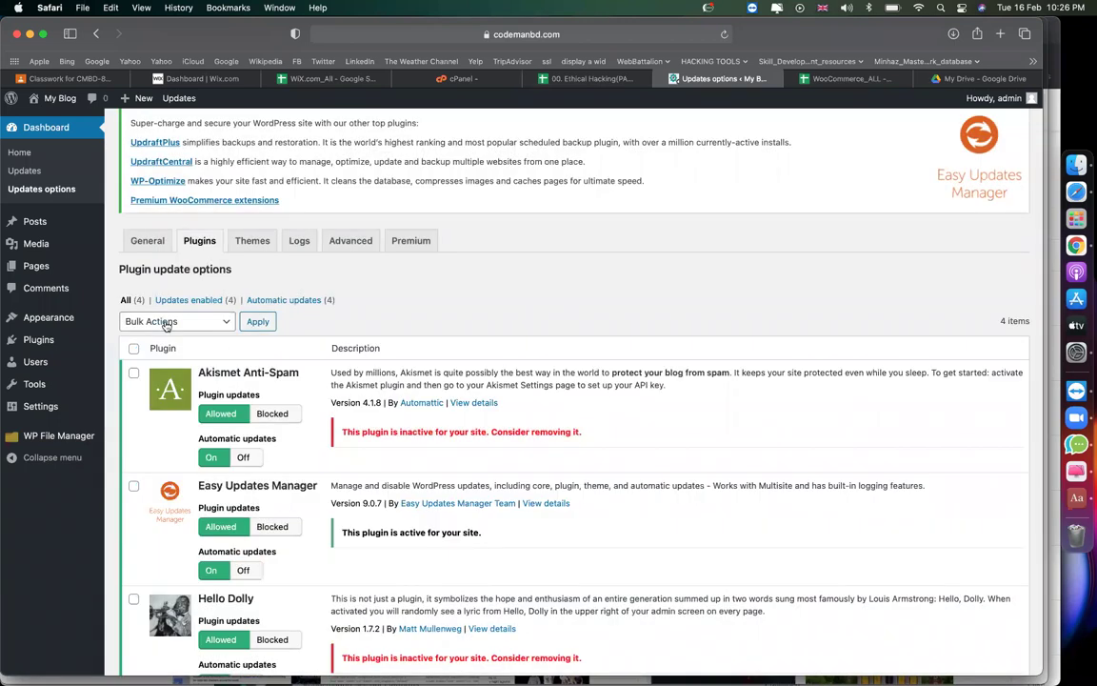
{"action": "left_click", "coordinate": [157, 321]}
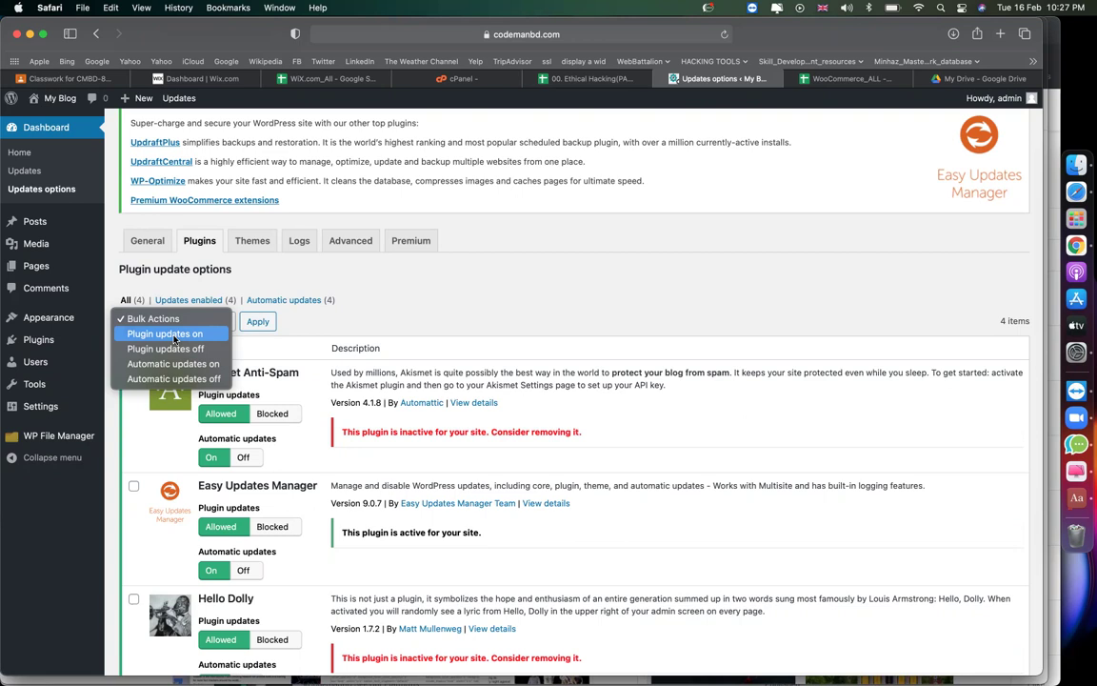
{"action": "left_click", "coordinate": [460, 314]}
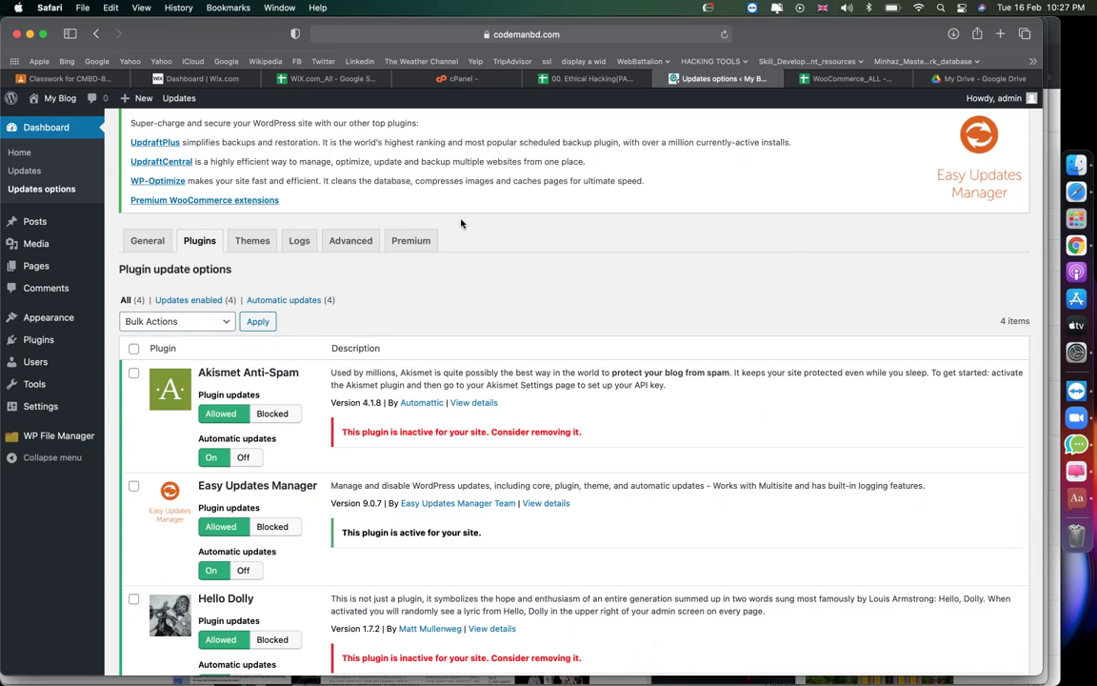
Review the three themes' update options, then open WP File Manager.
{"action": "left_click", "coordinate": [253, 241]}
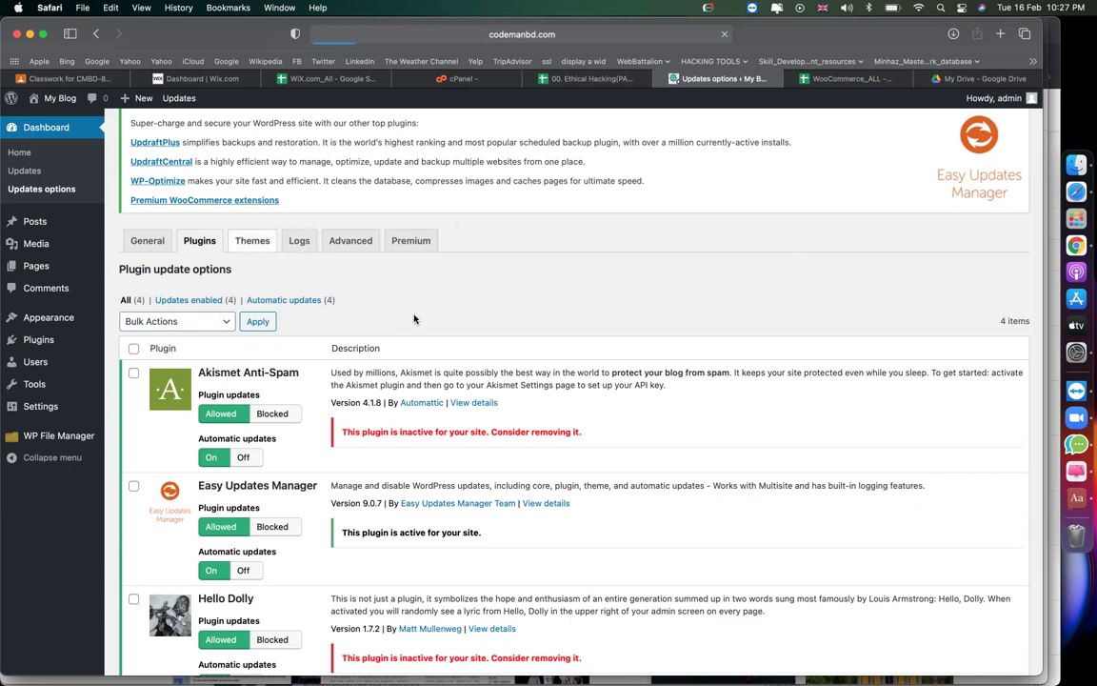
{"action": "scroll", "coordinate": [414, 319], "scroll_direction": "down", "scroll_amount": 3}
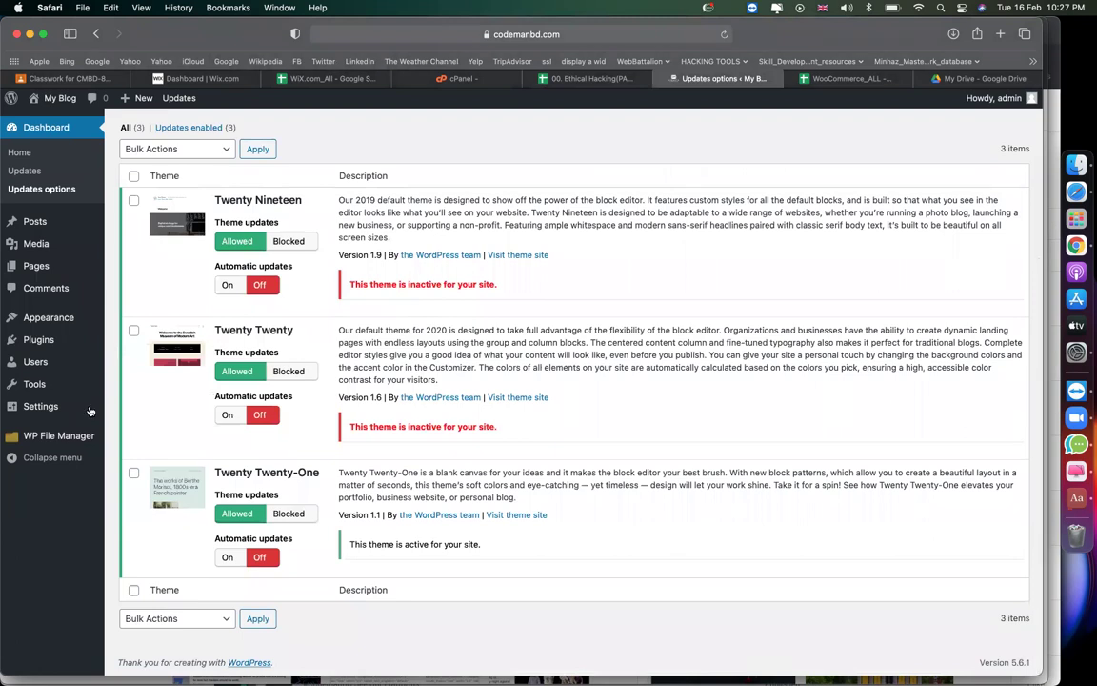
{"action": "left_click", "coordinate": [68, 445]}
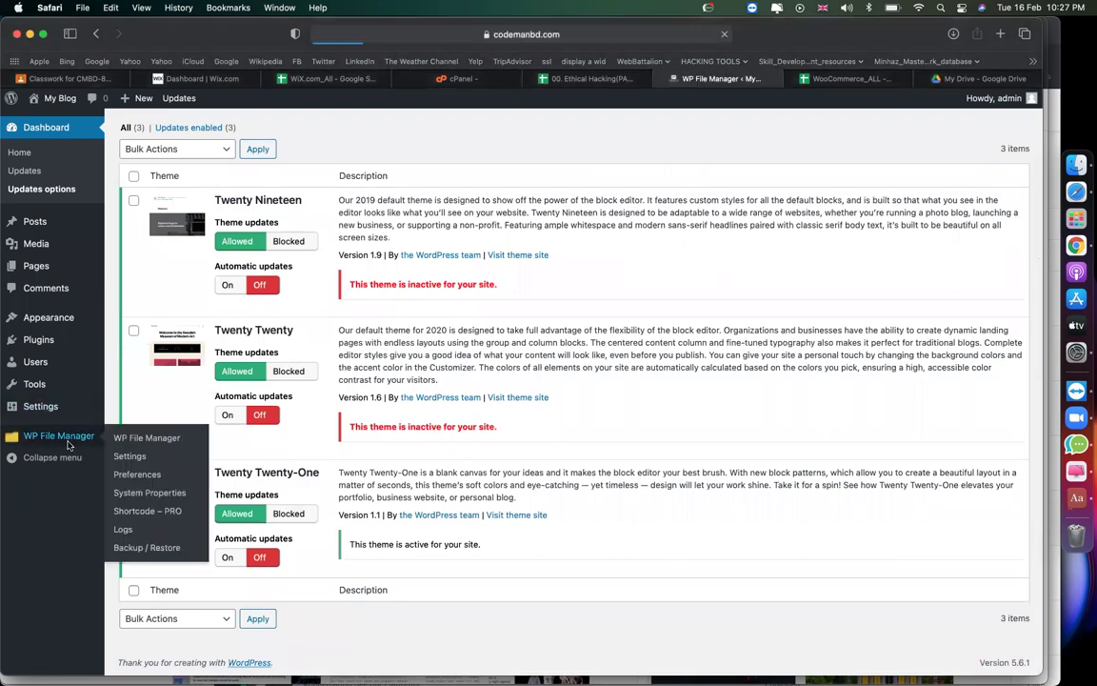
Navigate into the wp-content/themes folder in WP File Manager.
{"action": "left_click", "coordinate": [293, 230]}
{"action": "double_click", "coordinate": [293, 230]}
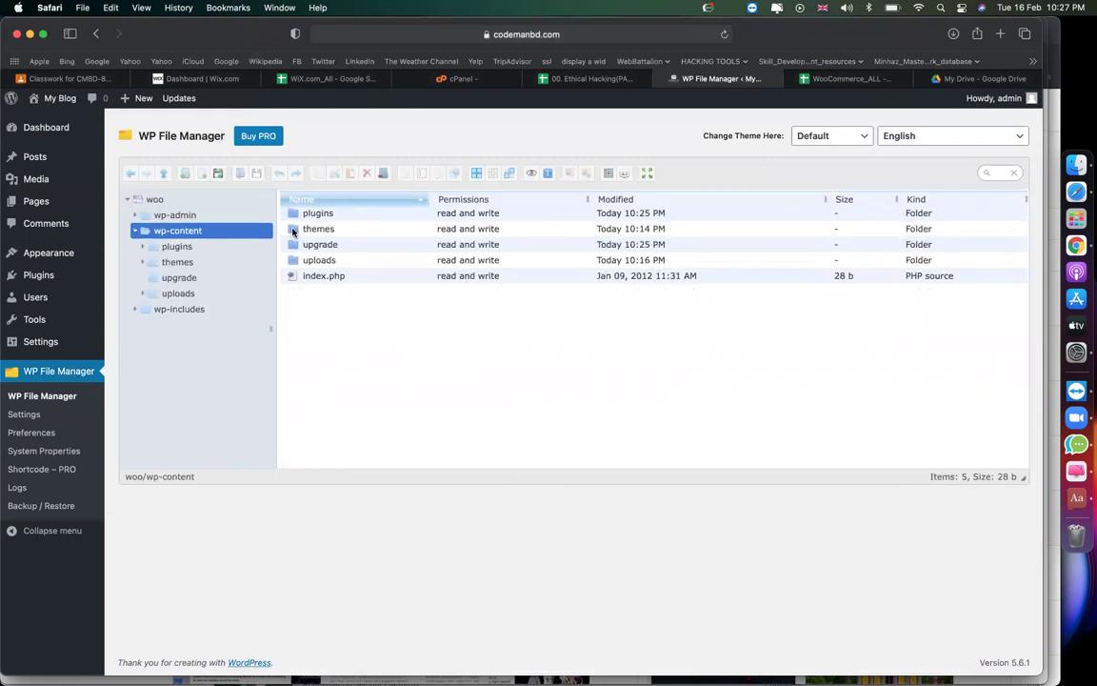
{"action": "left_click", "coordinate": [295, 230]}
{"action": "double_click", "coordinate": [294, 230]}
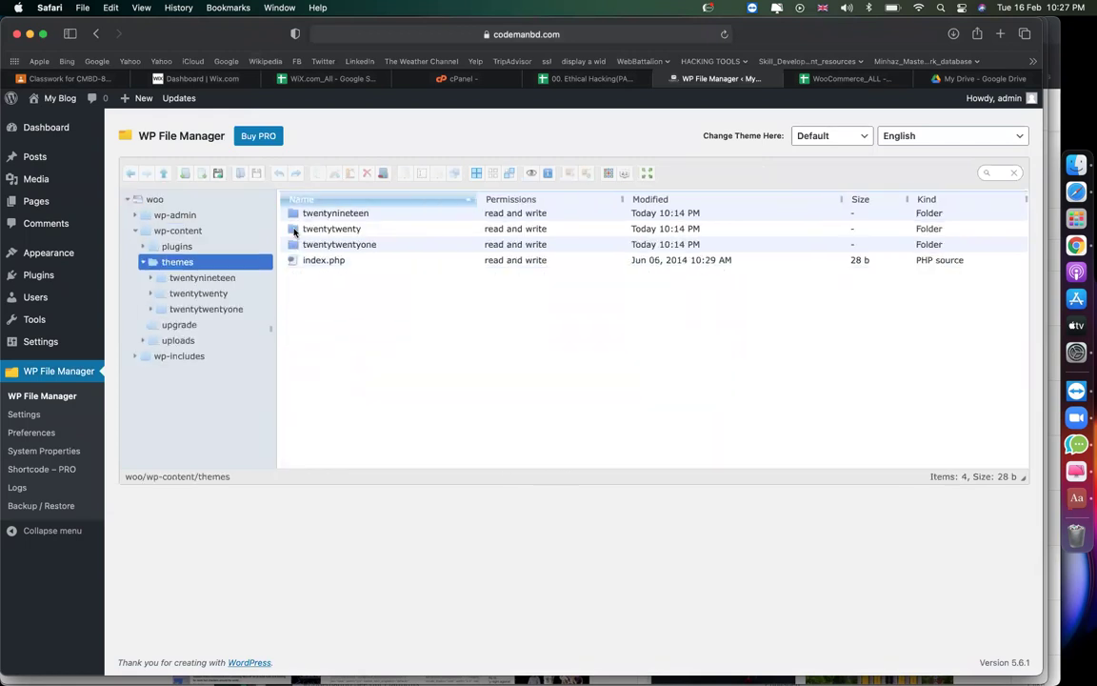
Delete the twentynineteen and twentytwenty folders, leaving twentytwentyone.
{"action": "left_click", "coordinate": [369, 217]}
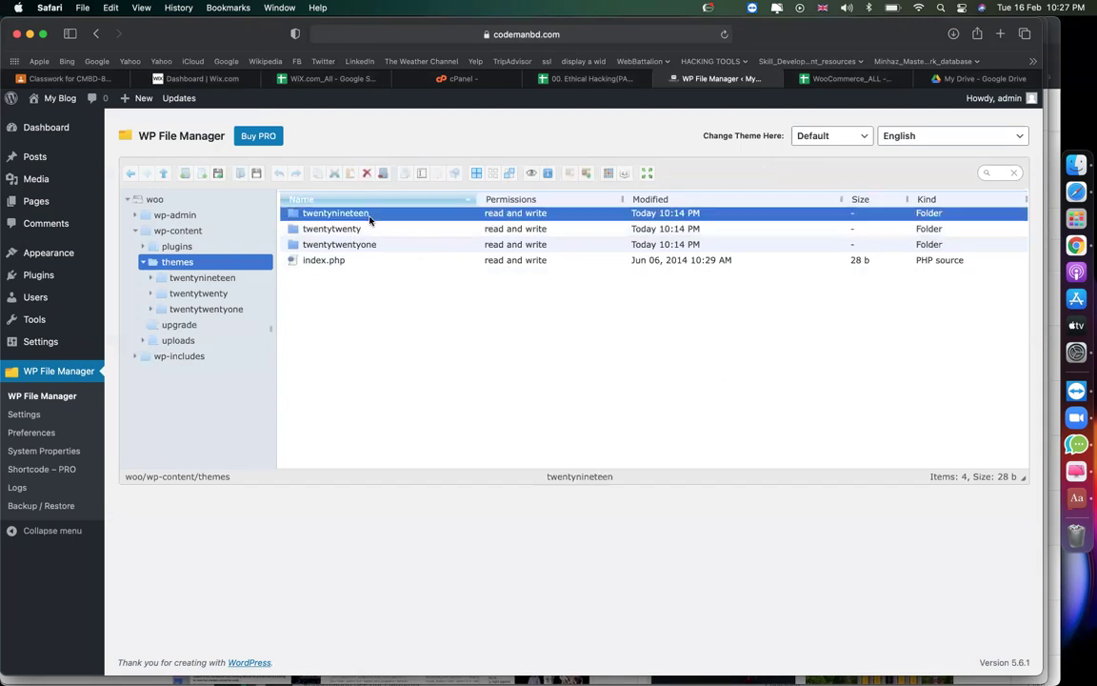
{"action": "key", "text": "Down"}
{"action": "key", "text": "Down"}
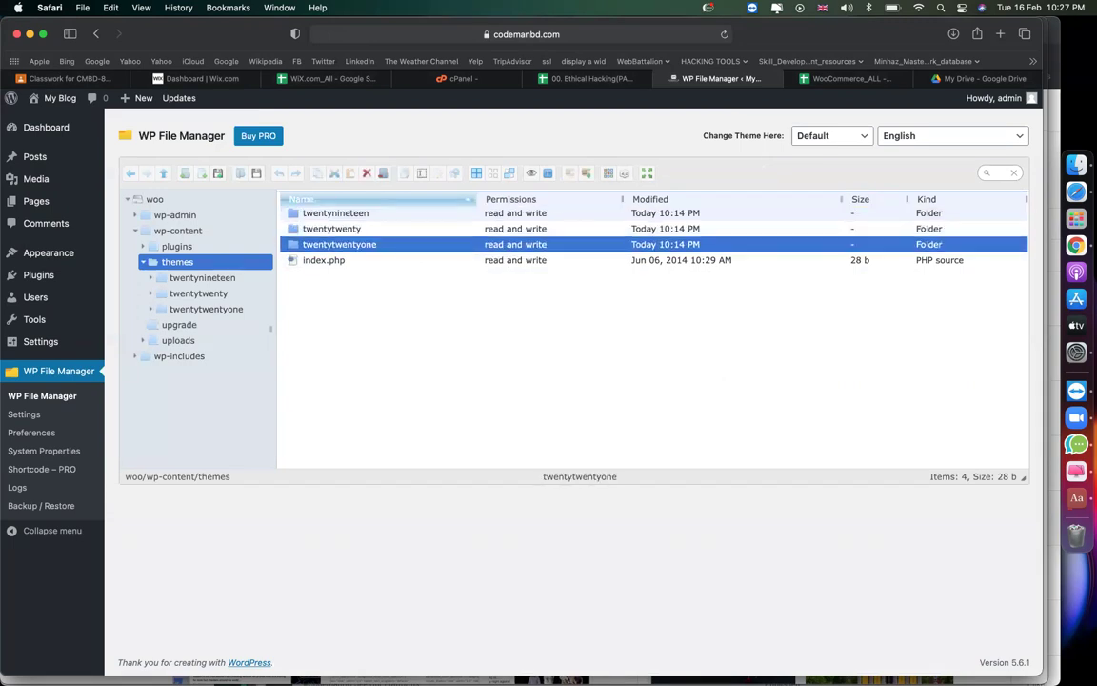
{"action": "key", "text": "Up"}
{"action": "key", "text": "shift+Up"}
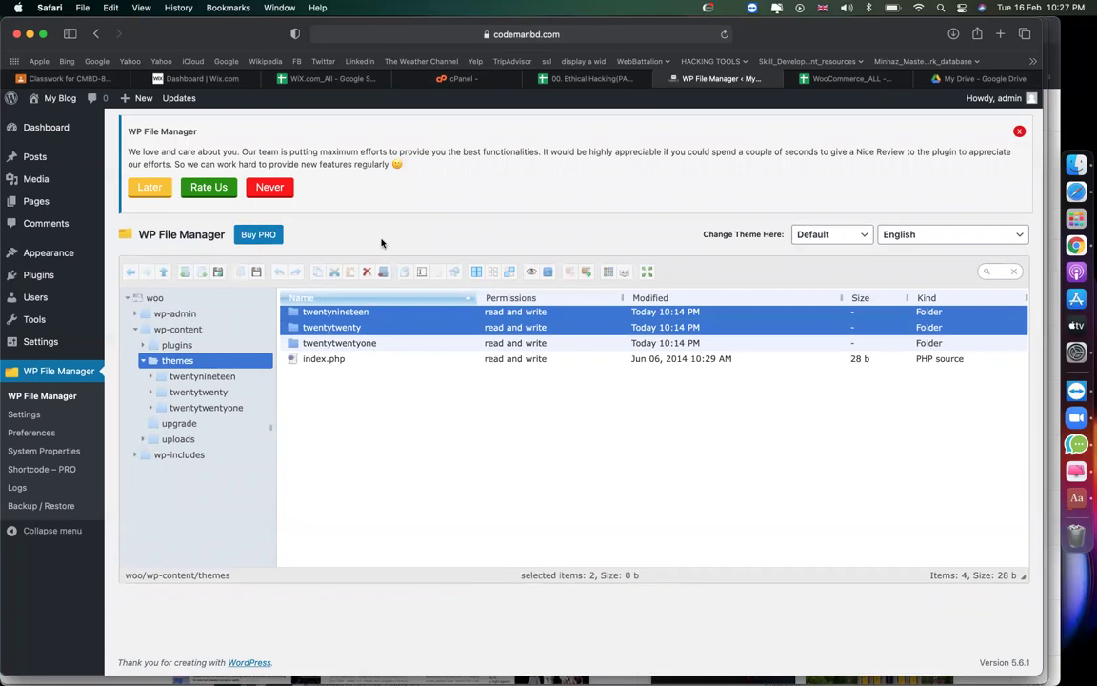
{"action": "right_click", "coordinate": [348, 316]}
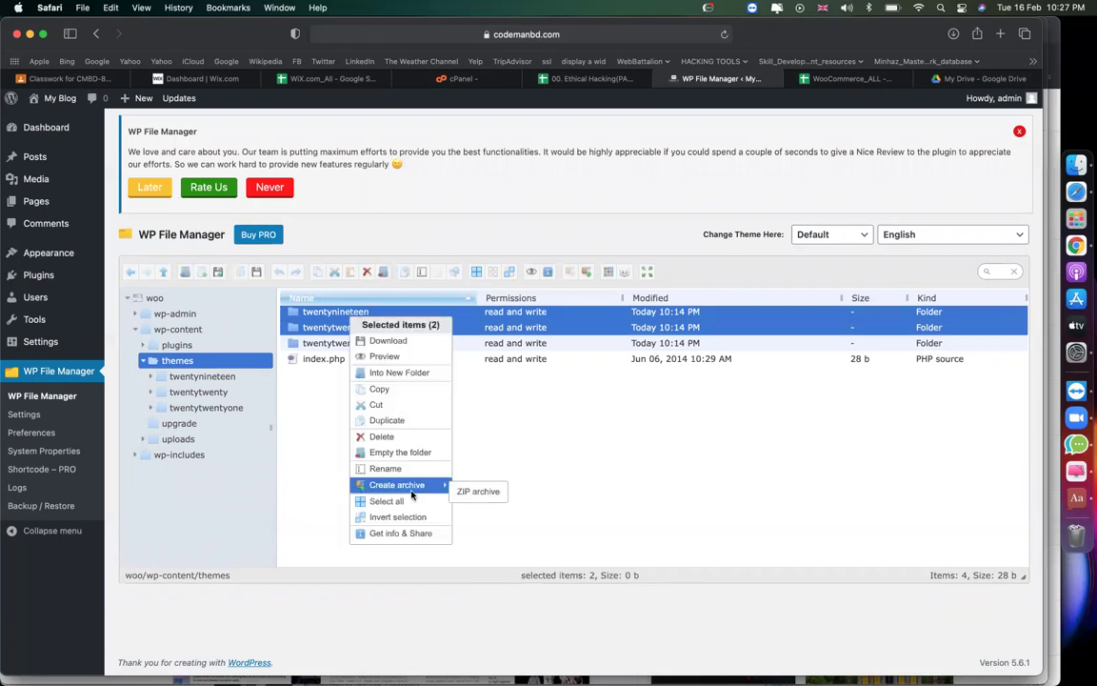
{"action": "left_click", "coordinate": [367, 392]}
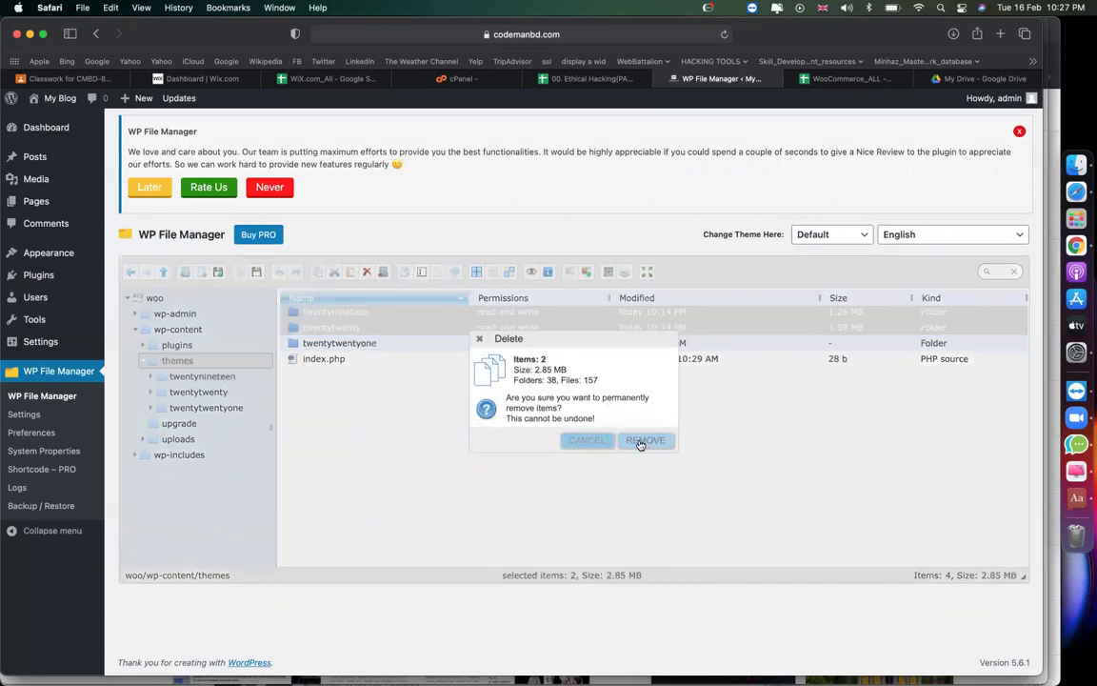
{"action": "left_click", "coordinate": [639, 441]}
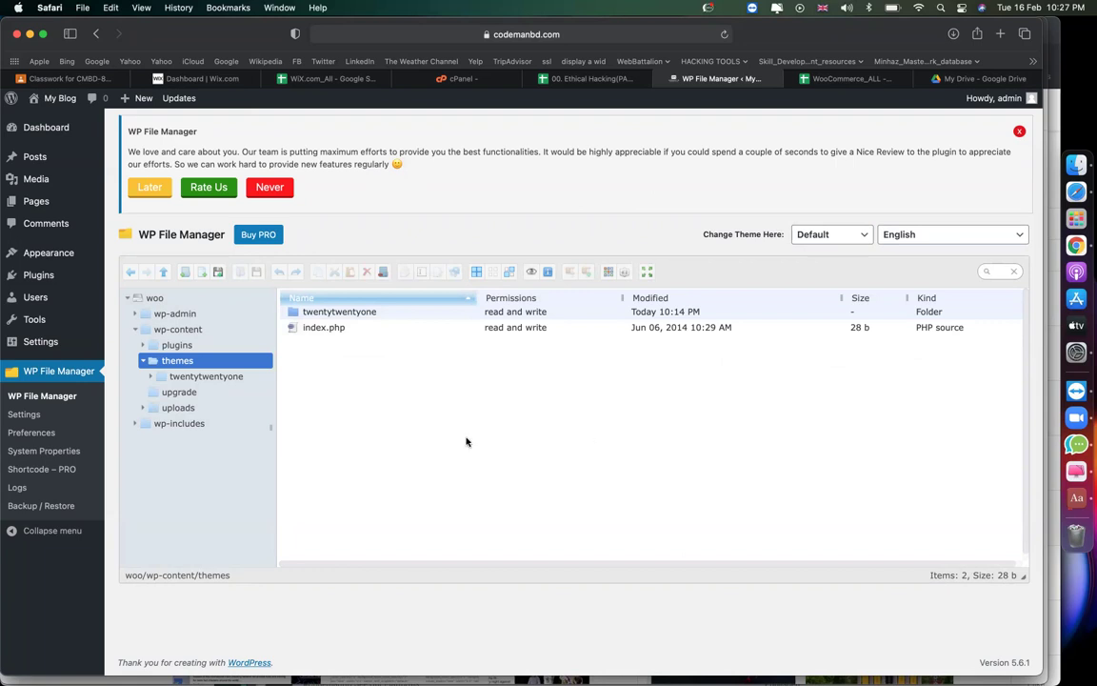
{"action": "left_click", "coordinate": [344, 317]}
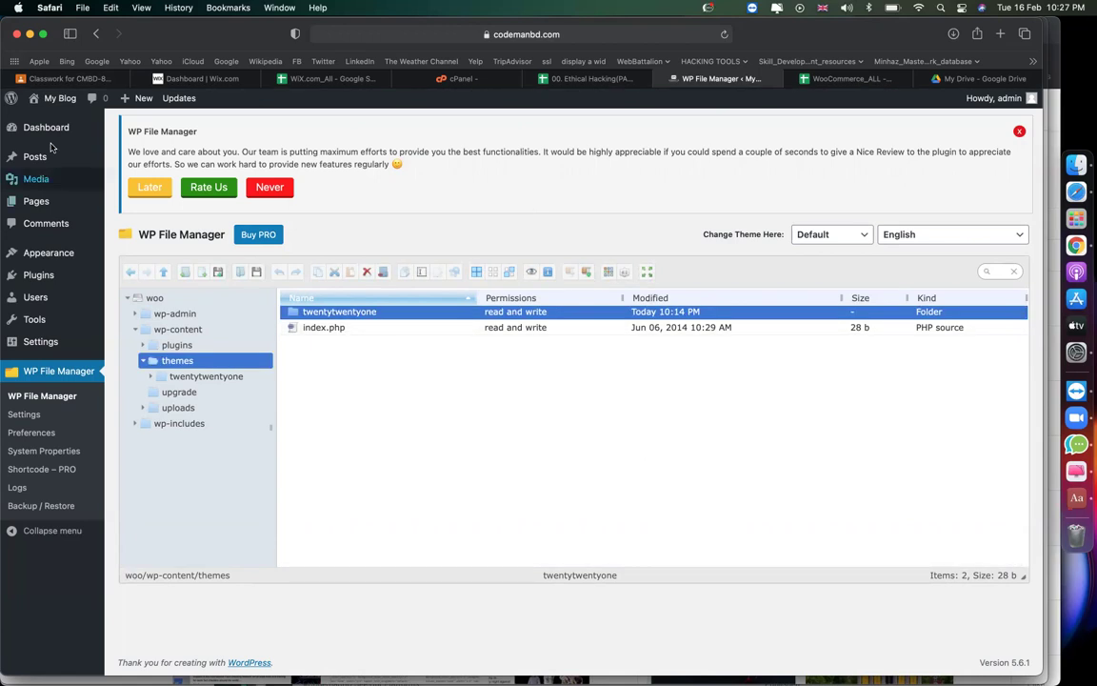
Bulk-turn theme updates on for Twenty Twenty-One in the Themes tab.
{"action": "mouse_move", "coordinate": [48, 127]}
{"action": "left_click", "coordinate": [129, 168]}
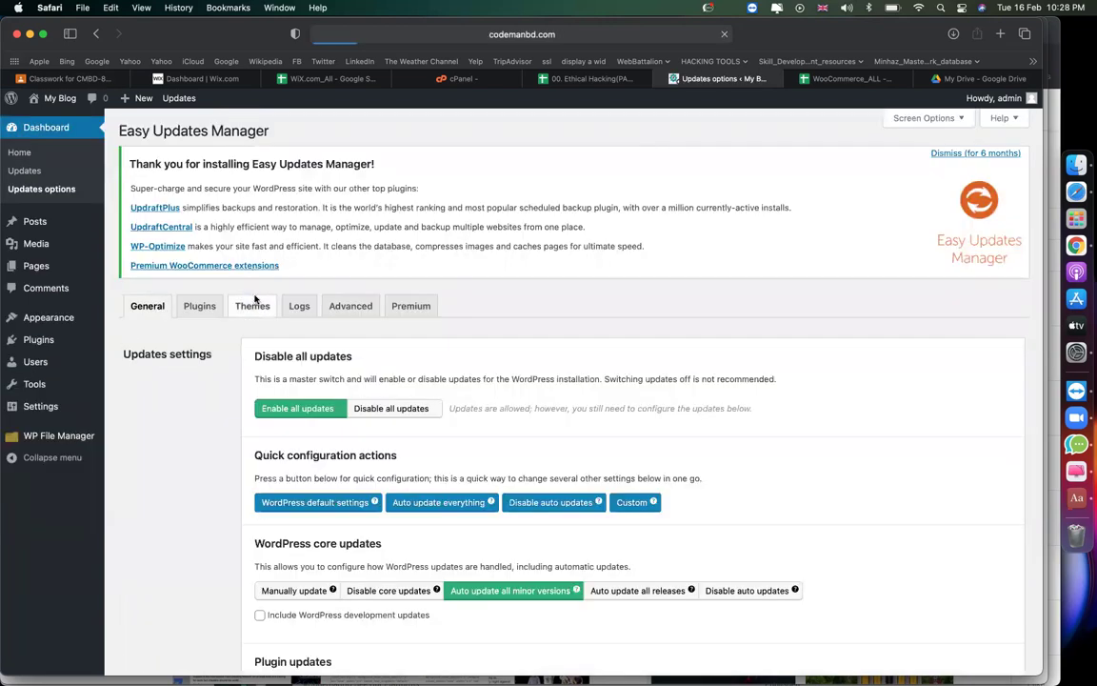
{"action": "left_click", "coordinate": [253, 303]}
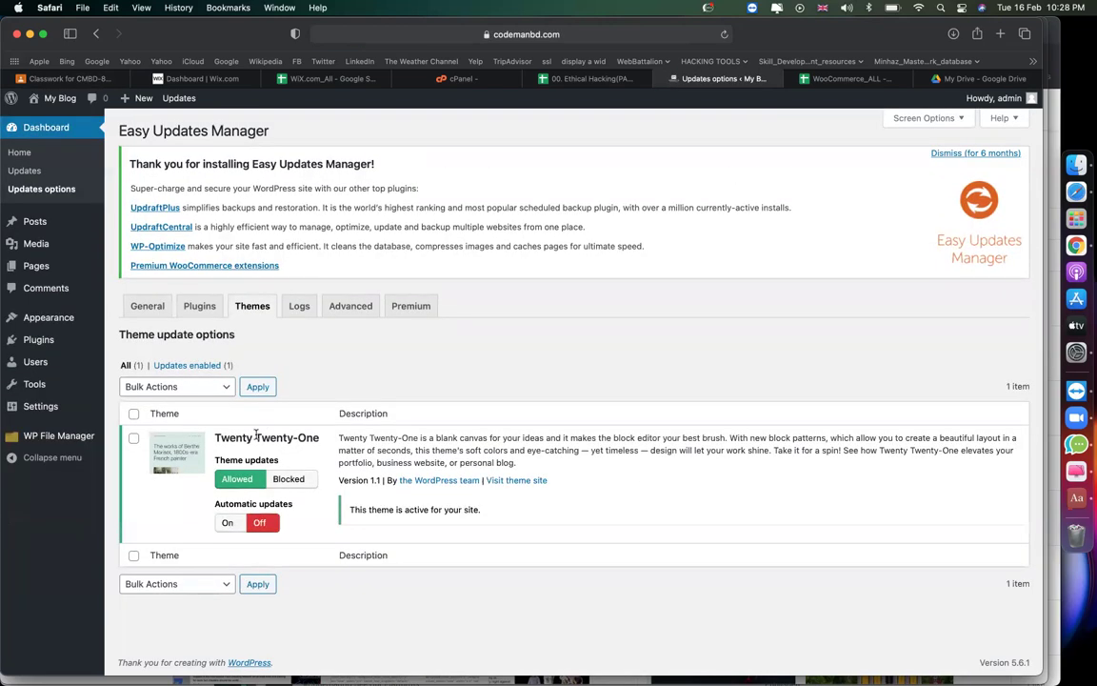
{"action": "left_click", "coordinate": [133, 414]}
{"action": "left_click", "coordinate": [153, 387]}
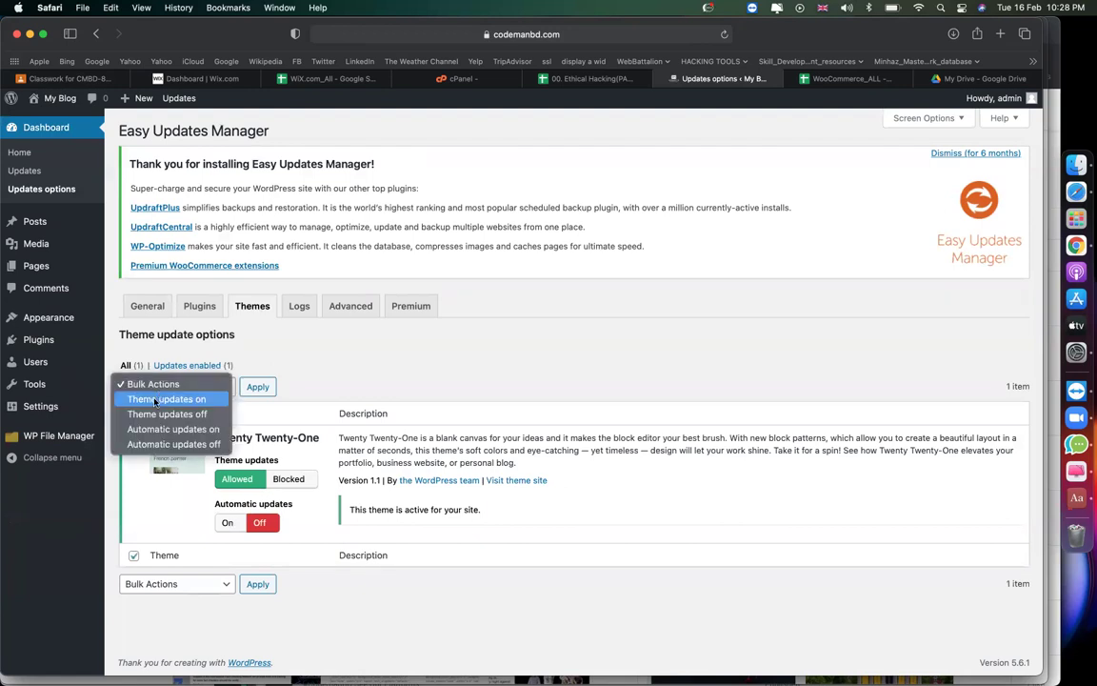
{"action": "left_click", "coordinate": [154, 400]}
{"action": "left_click", "coordinate": [258, 387]}
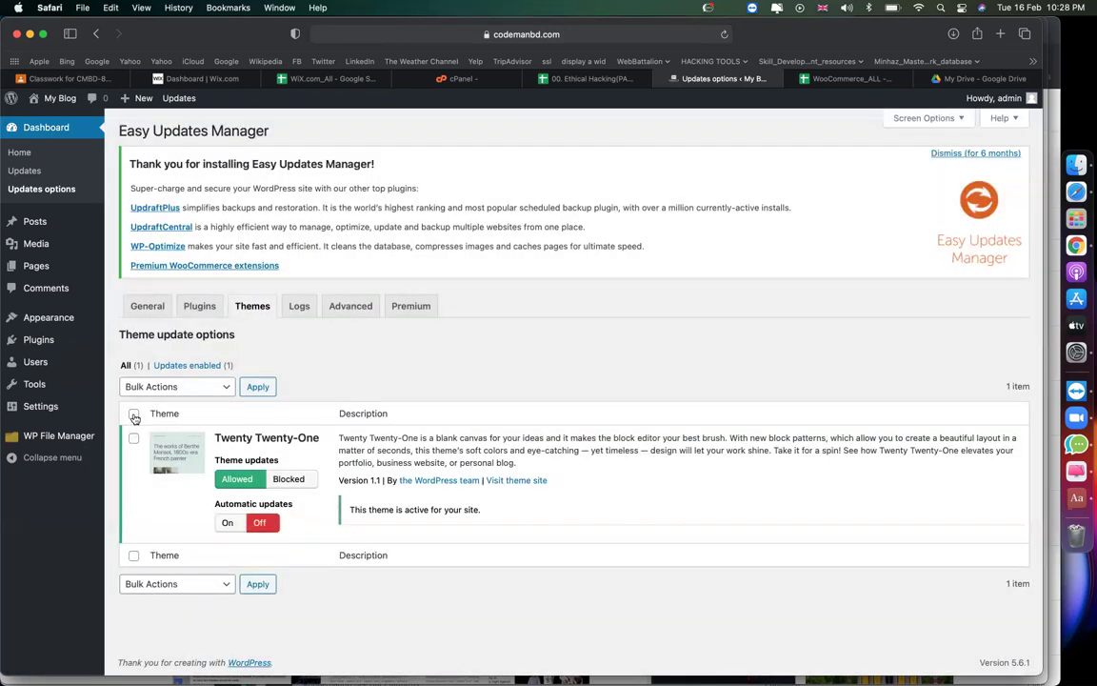
Bulk-turn automatic updates on for Twenty Twenty-One.
{"action": "left_click", "coordinate": [133, 413]}
{"action": "left_click", "coordinate": [176, 386]}
{"action": "left_click", "coordinate": [176, 430]}
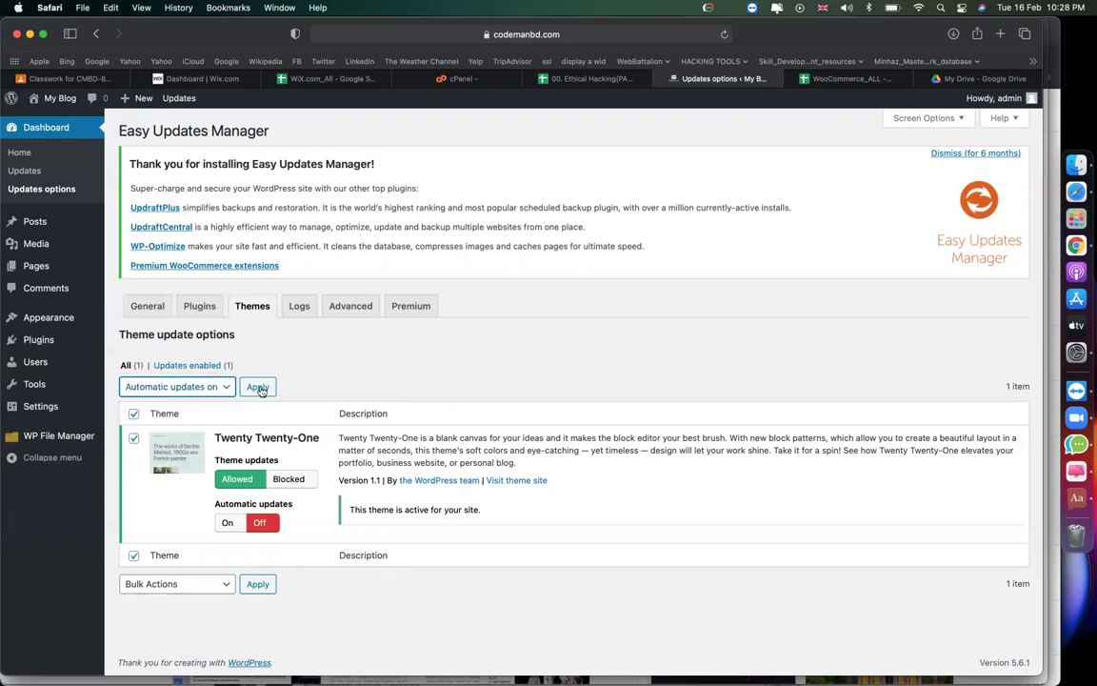
{"action": "left_click", "coordinate": [258, 387]}
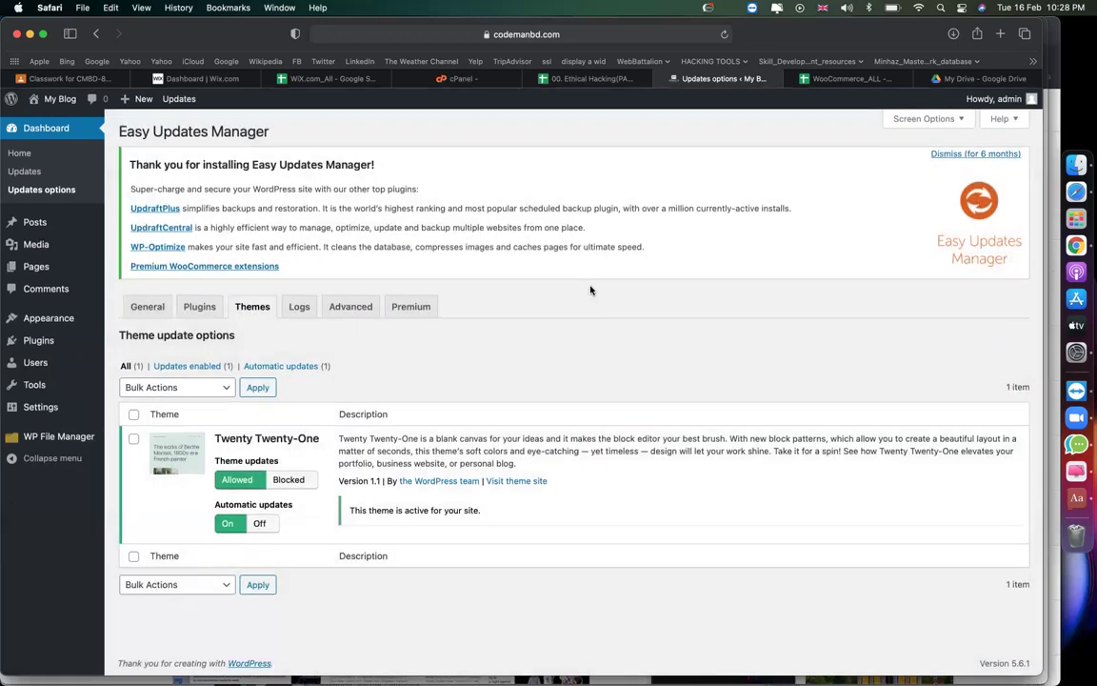
Search the theme directory for 'ocean wp'.
{"action": "mouse_move", "coordinate": [62, 317]}
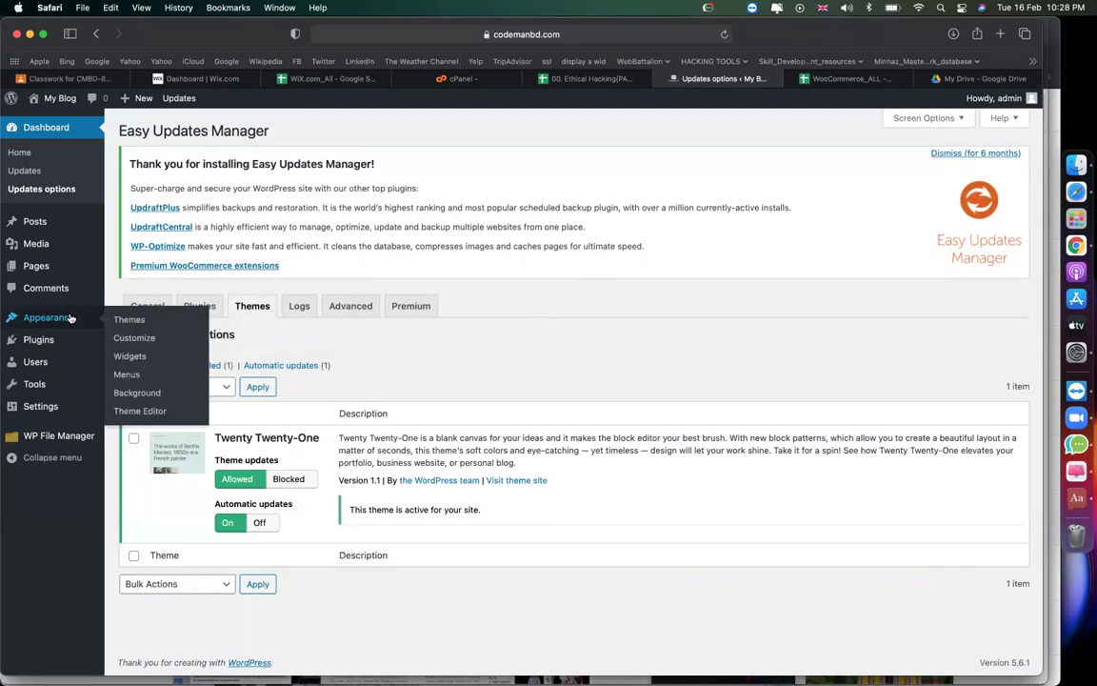
{"action": "left_click", "coordinate": [127, 319]}
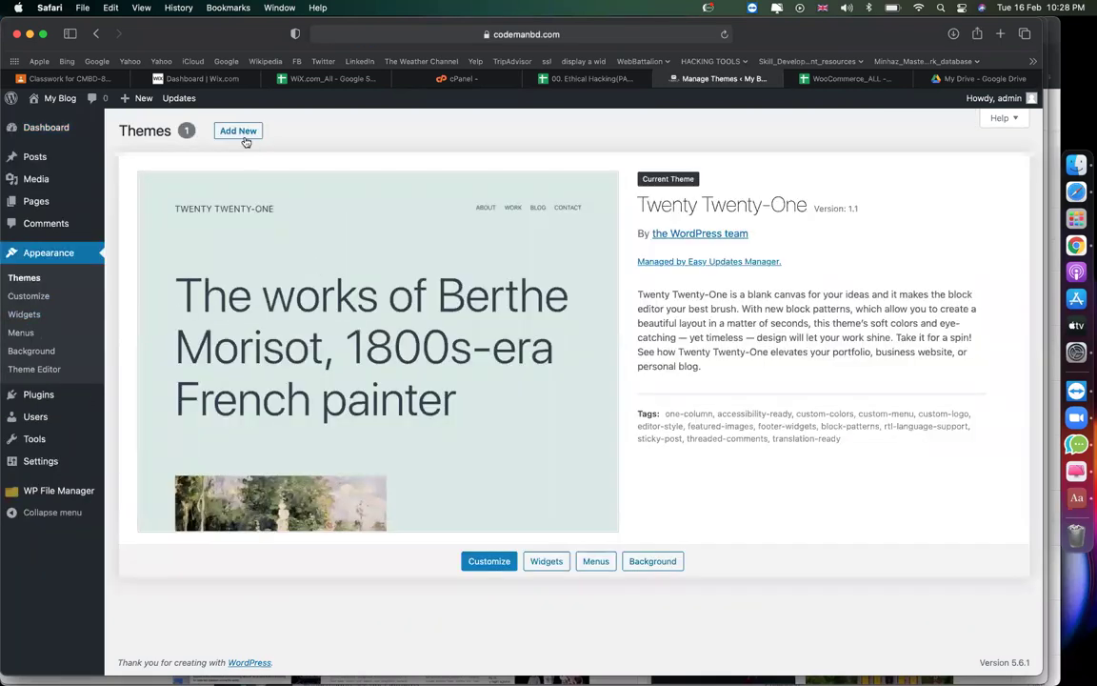
{"action": "left_click", "coordinate": [244, 136]}
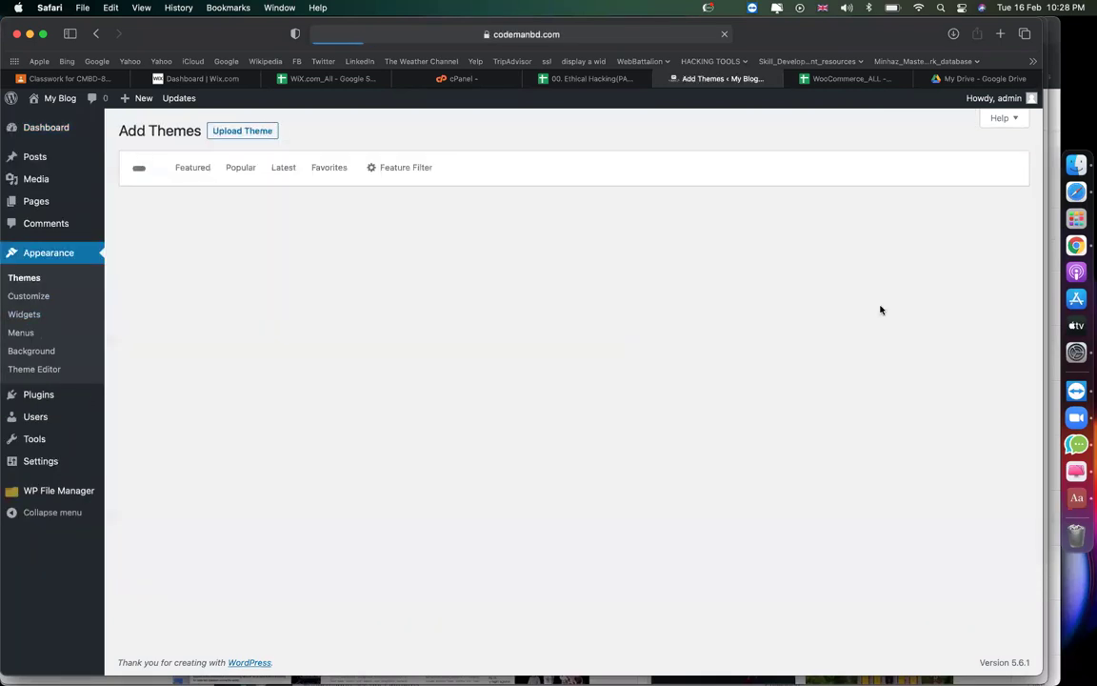
{"action": "left_click", "coordinate": [862, 169]}
{"action": "type", "text": "o"}
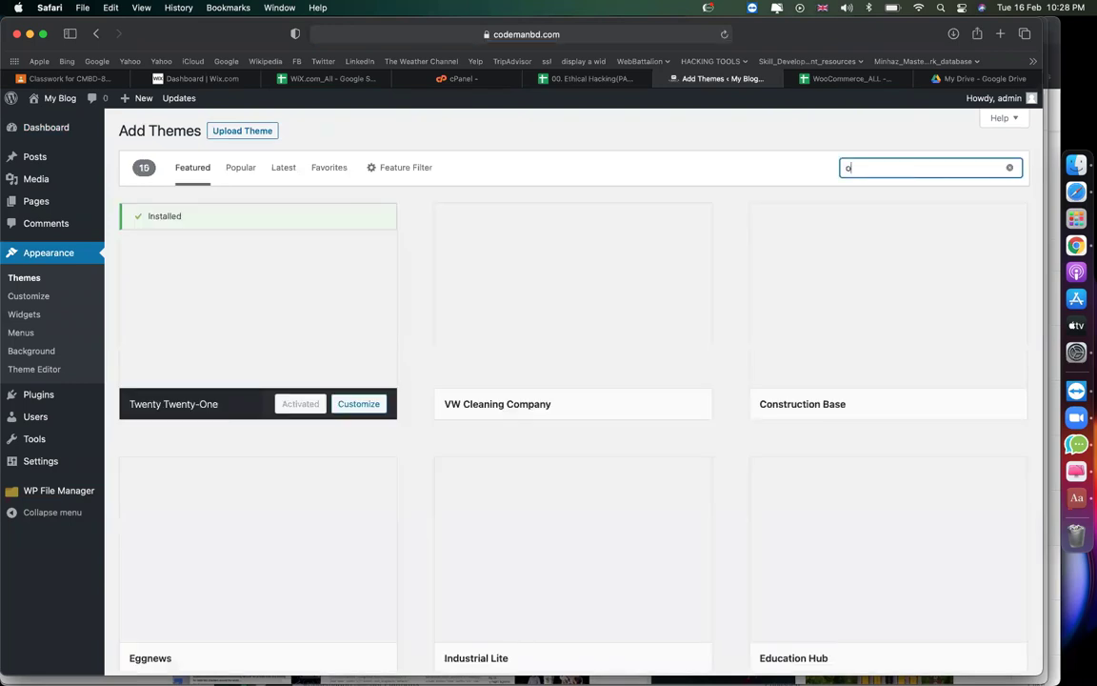
{"action": "type", "text": "cean wp"}
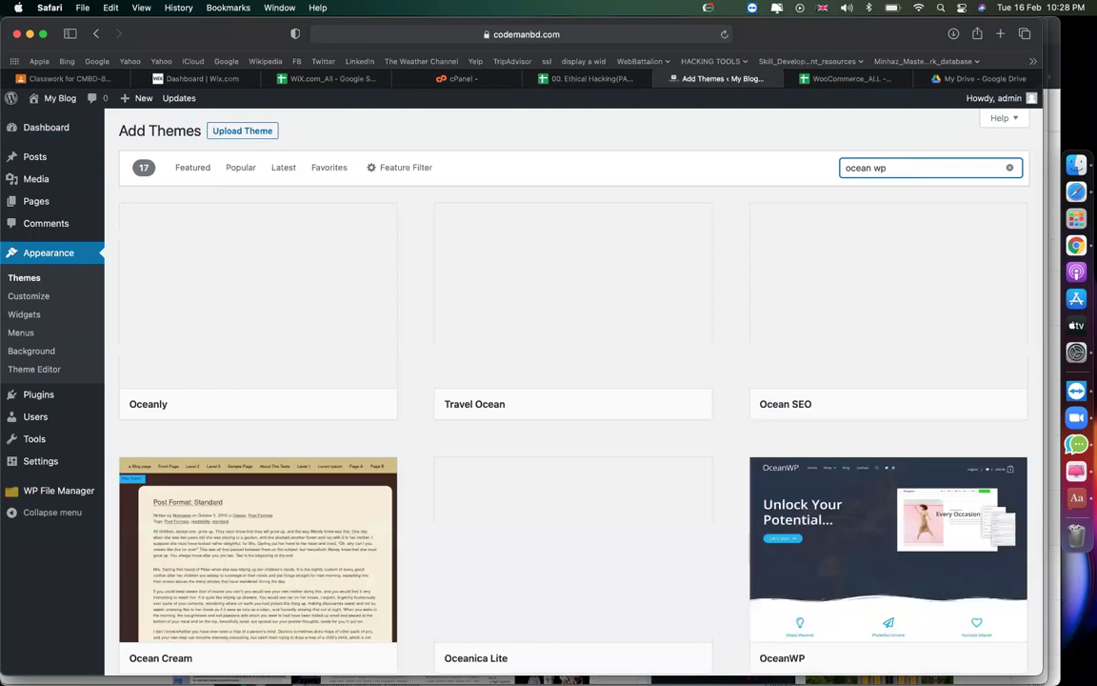
Close the notes and Google Drive tabs, and install and activate OceanWP.
{"action": "left_click", "coordinate": [587, 78]}
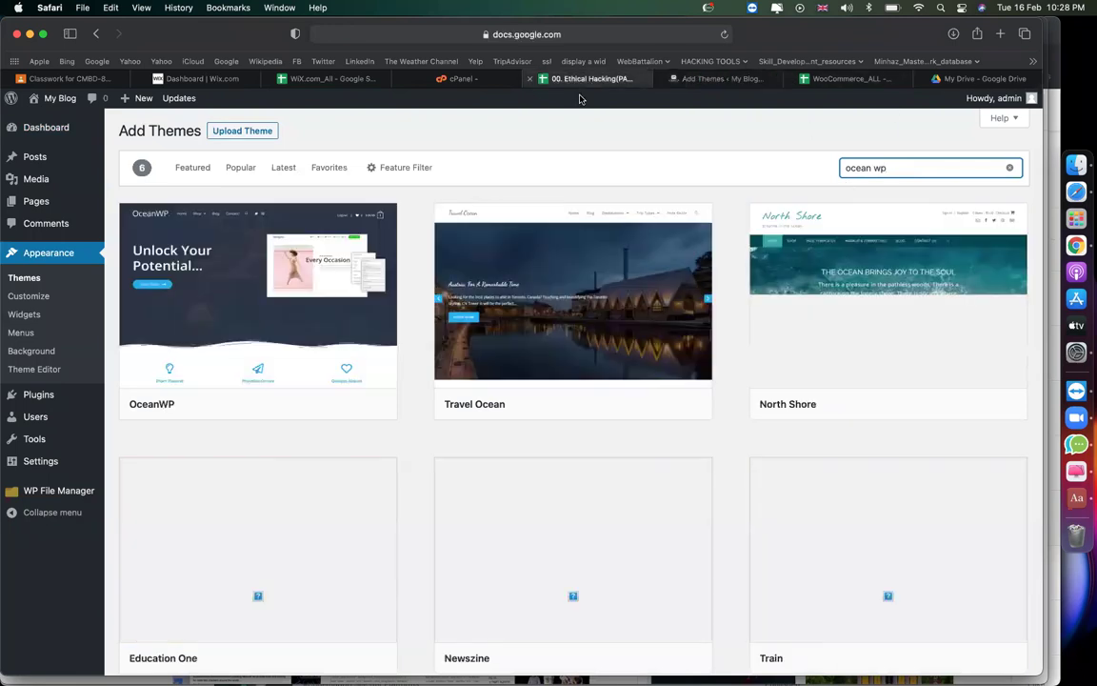
{"action": "left_click", "coordinate": [841, 501]}
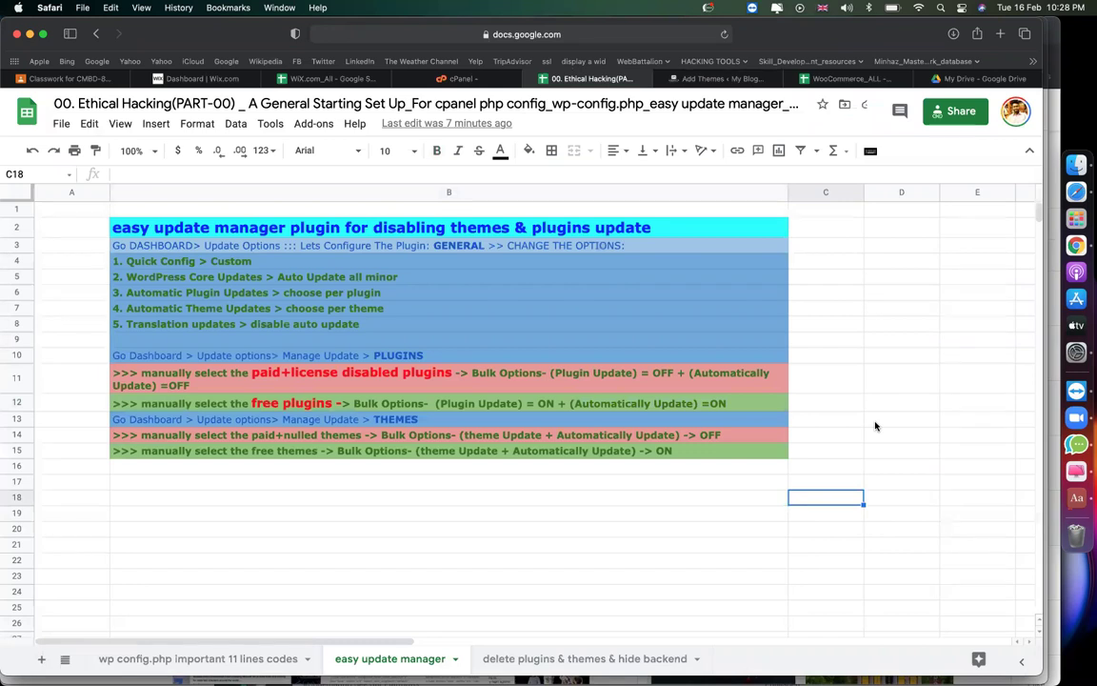
{"action": "left_click", "coordinate": [533, 79]}
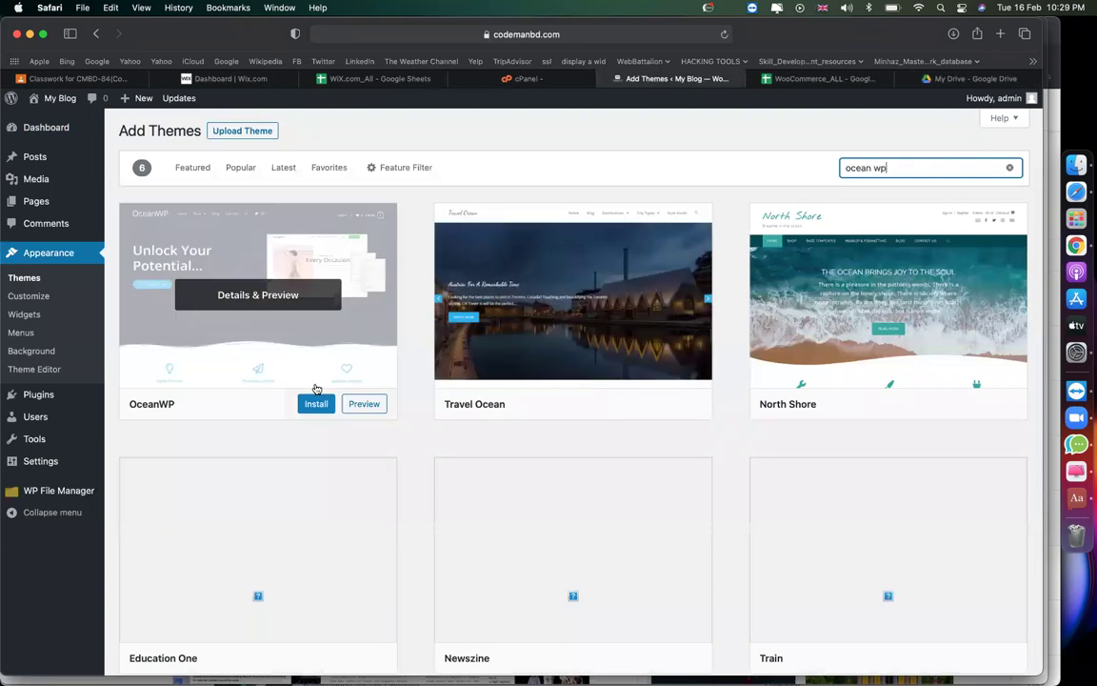
{"action": "left_click", "coordinate": [330, 404]}
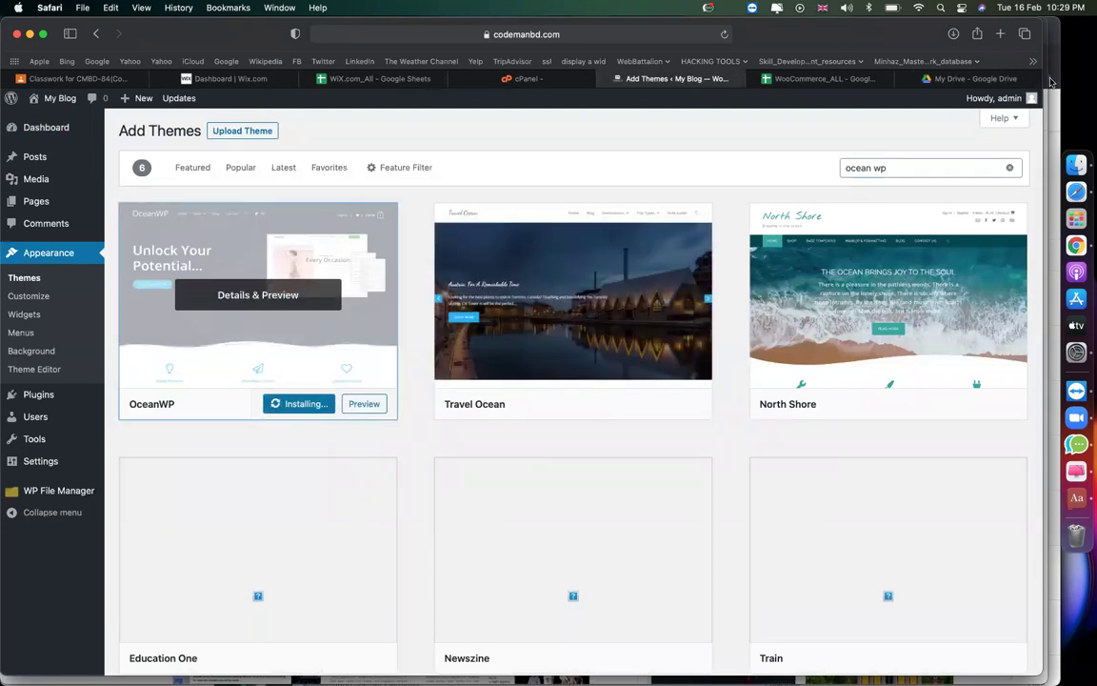
{"action": "left_click", "coordinate": [905, 83]}
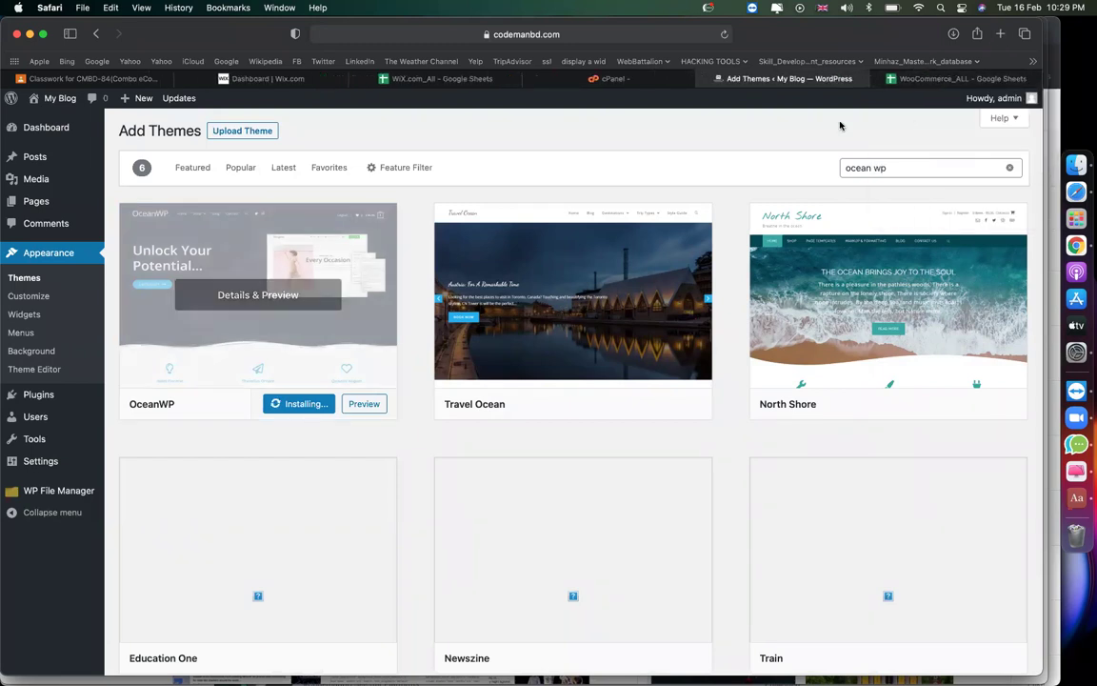
{"action": "left_click", "coordinate": [296, 406]}
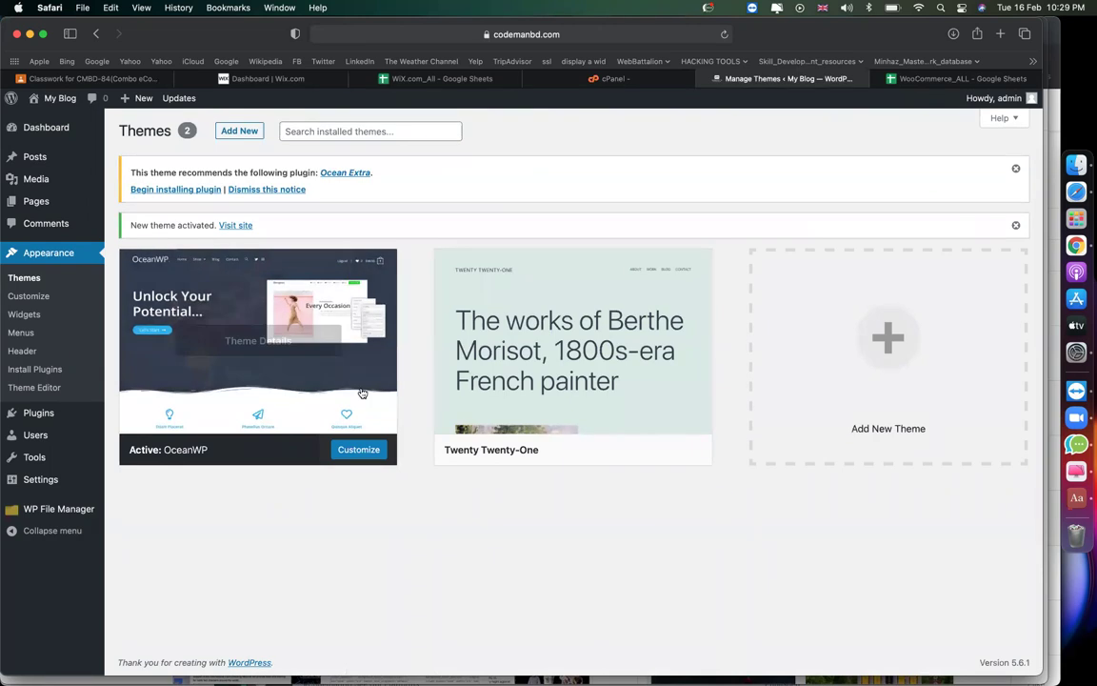
In Easy Updates Manager's Themes tab, turn theme updates on for both OceanWP and Twenty Twenty-One.
{"action": "mouse_move", "coordinate": [57, 135]}
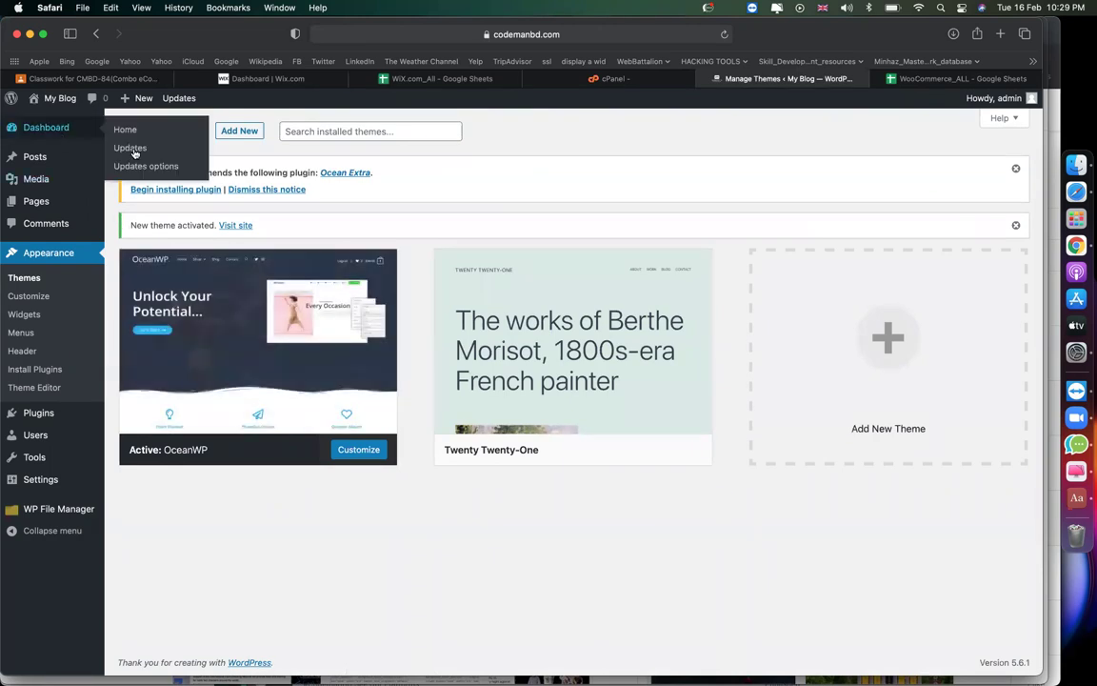
{"action": "left_click", "coordinate": [143, 164]}
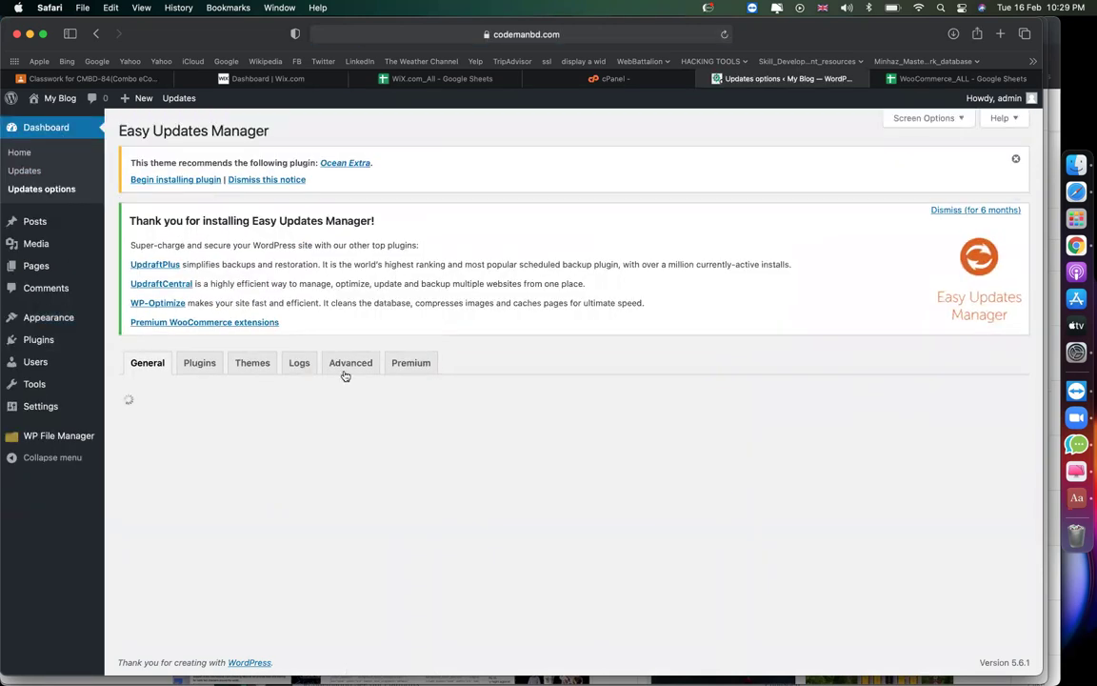
{"action": "left_click", "coordinate": [252, 362]}
{"action": "scroll", "coordinate": [191, 352], "scroll_direction": "down", "scroll_amount": 3}
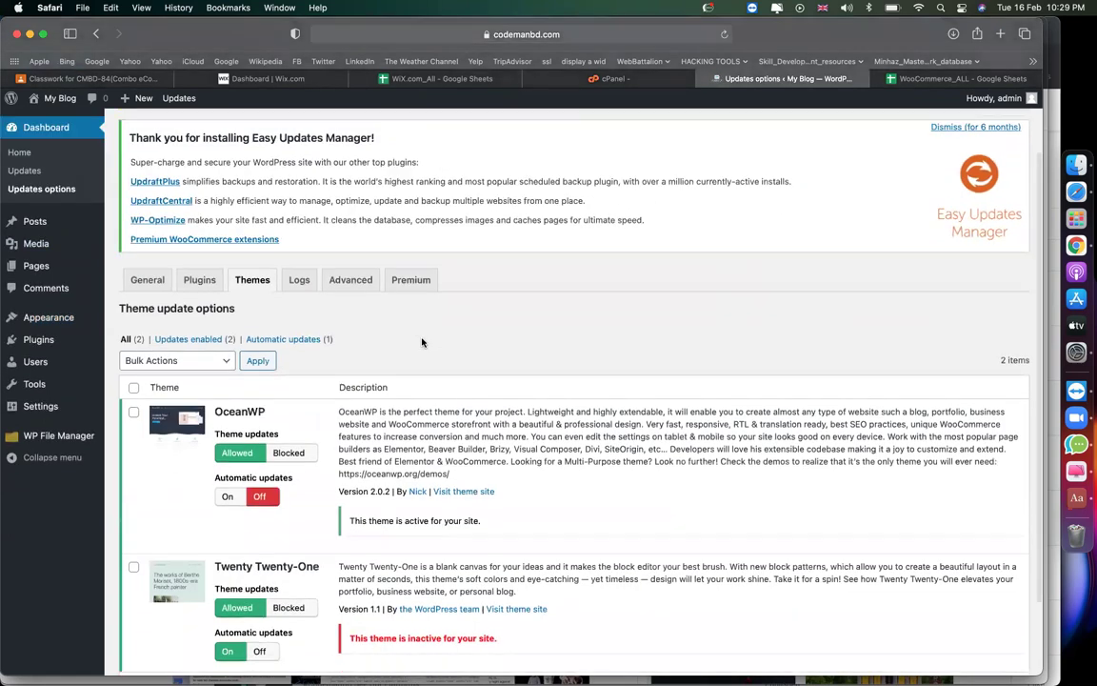
{"action": "left_click", "coordinate": [133, 330]}
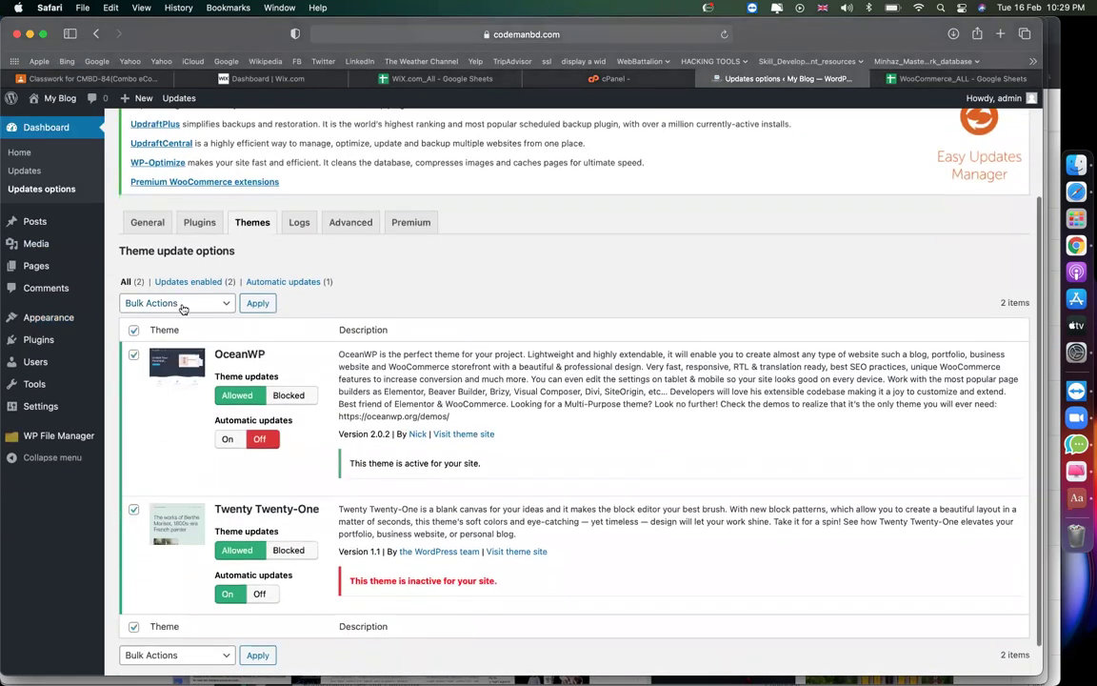
{"action": "left_click", "coordinate": [179, 303]}
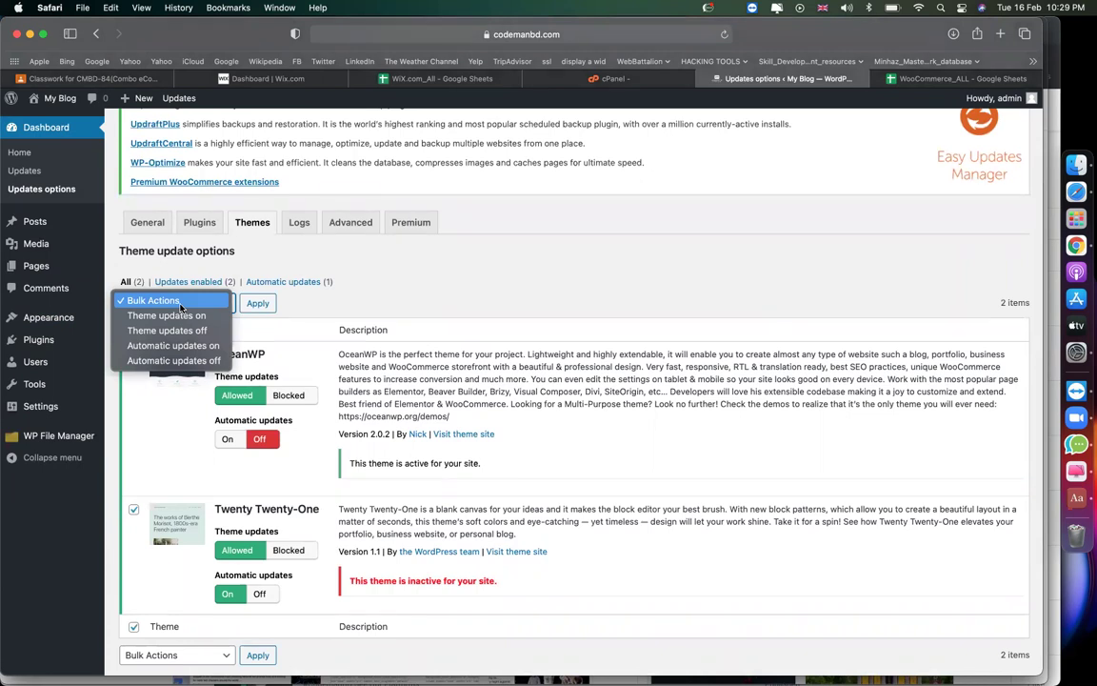
{"action": "left_click", "coordinate": [177, 315]}
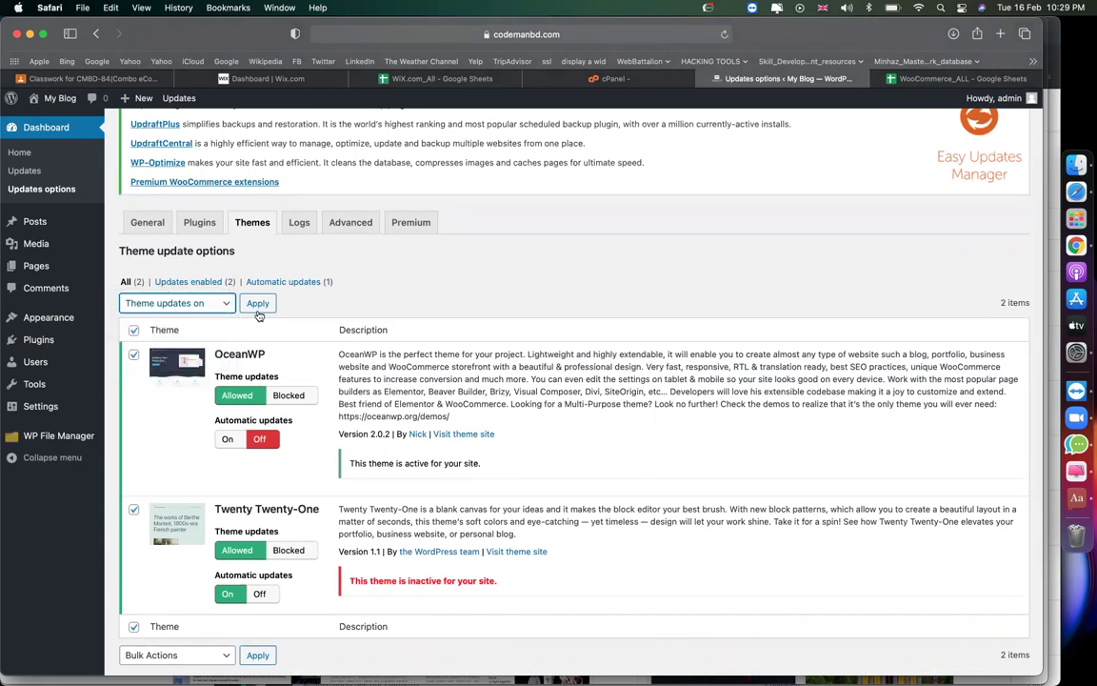
{"action": "left_click", "coordinate": [257, 303]}
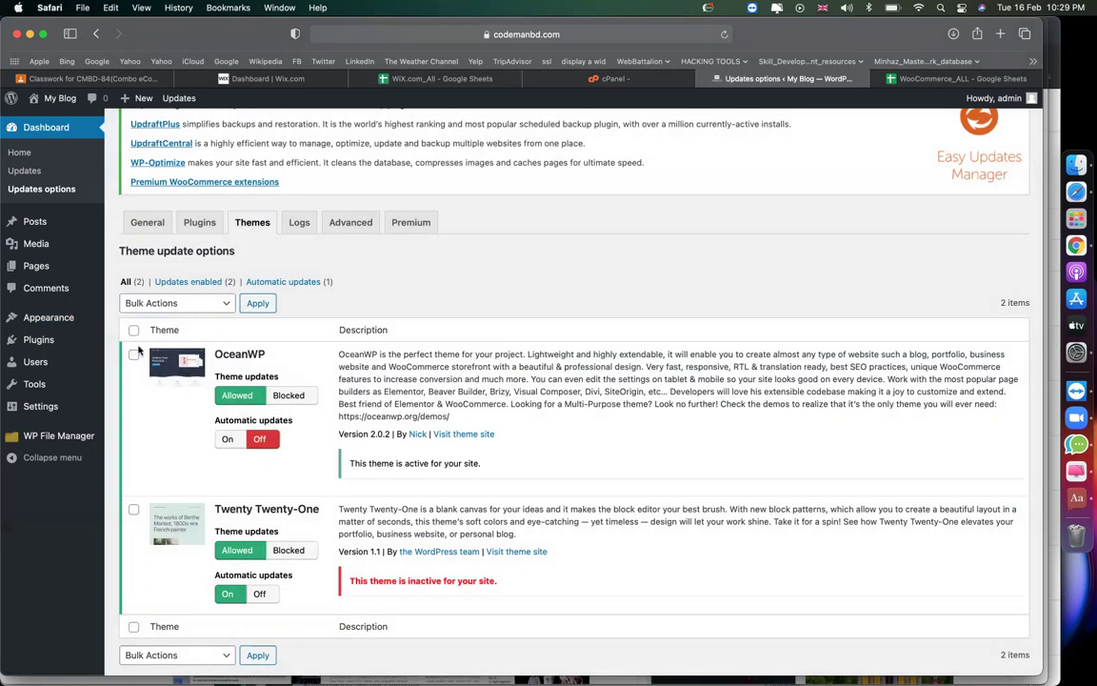
Turn automatic updates on for both themes, then open a new Safari tab.
{"action": "left_click", "coordinate": [133, 330]}
{"action": "left_click", "coordinate": [148, 303]}
{"action": "left_click", "coordinate": [162, 345]}
{"action": "left_click", "coordinate": [258, 303]}
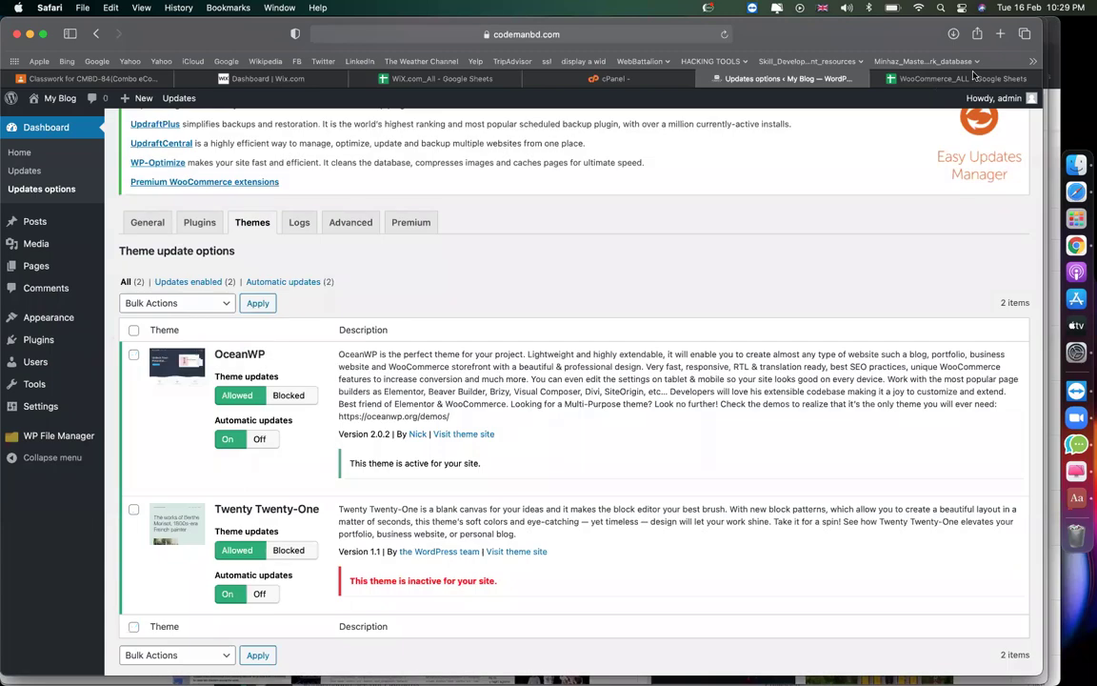
{"action": "left_click", "coordinate": [1001, 36]}
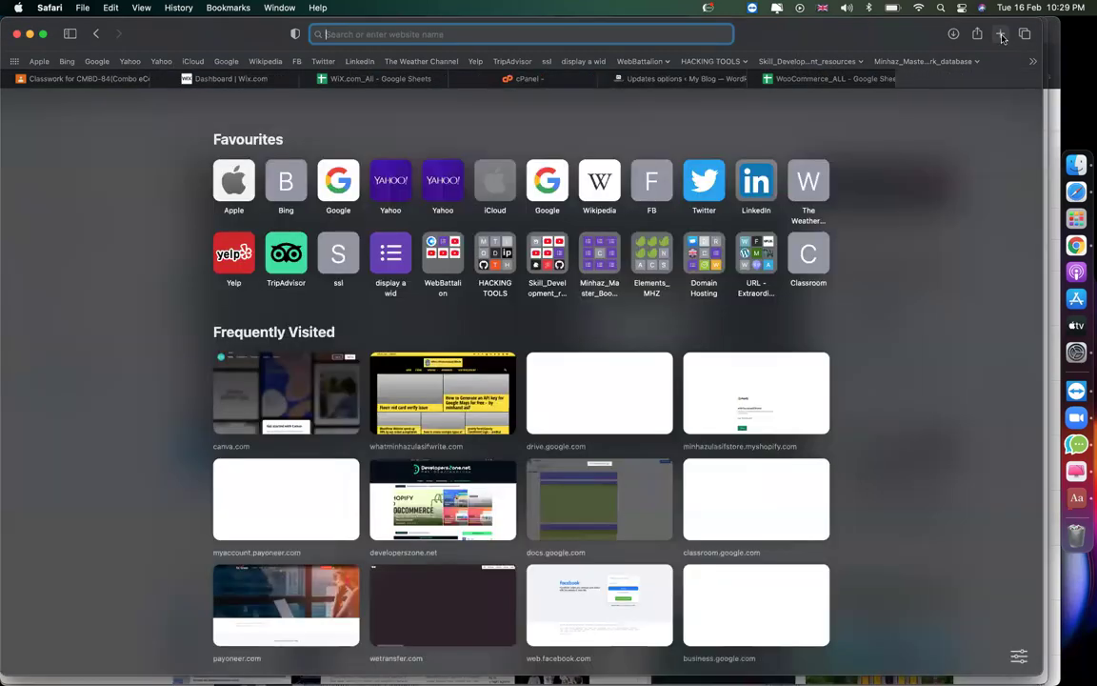
Go to developerszone.net and search its contents for 'elementor pro'.
{"action": "type", "text": "developerszone.net"}
{"action": "key", "text": "Right"}
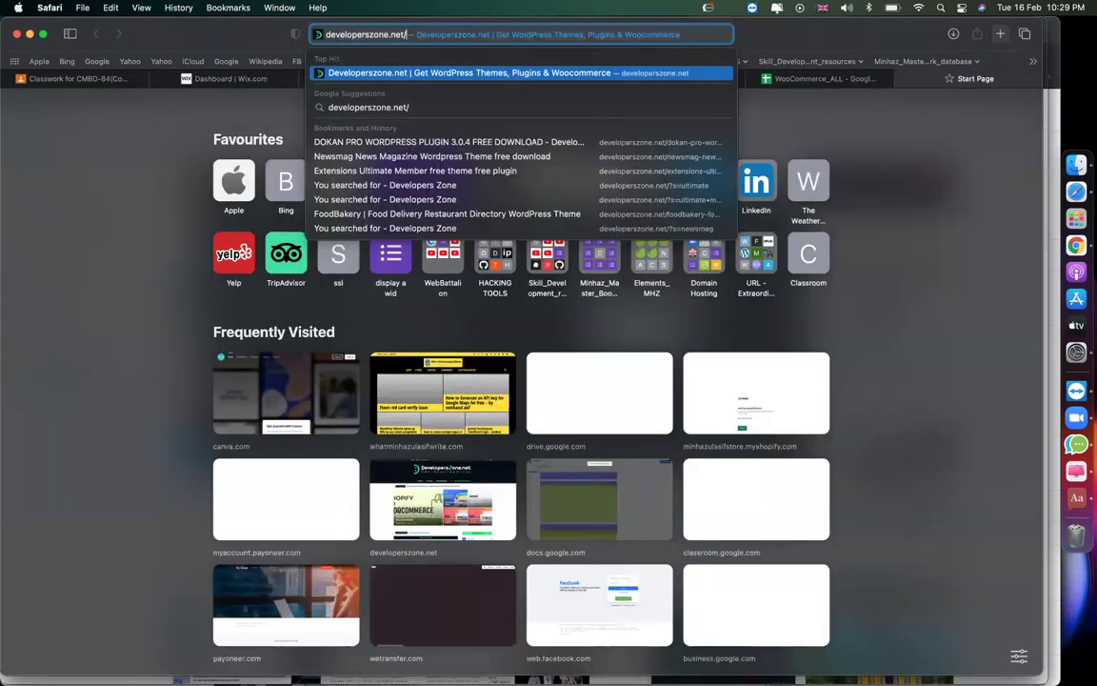
{"action": "key", "text": "Return"}
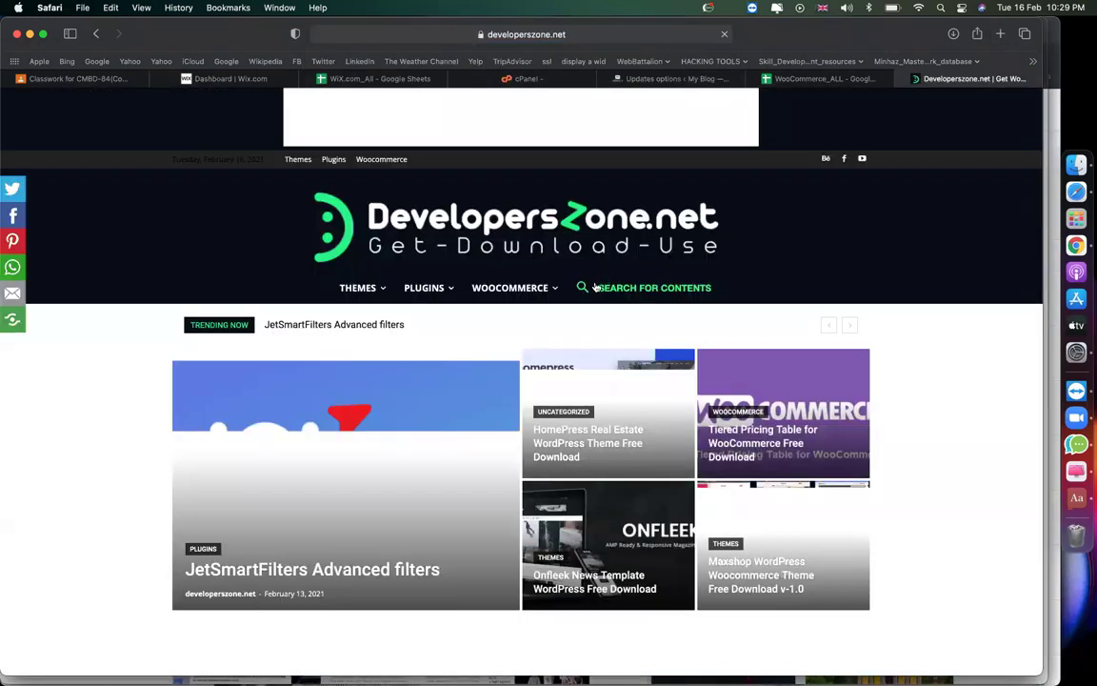
{"action": "left_click", "coordinate": [594, 289]}
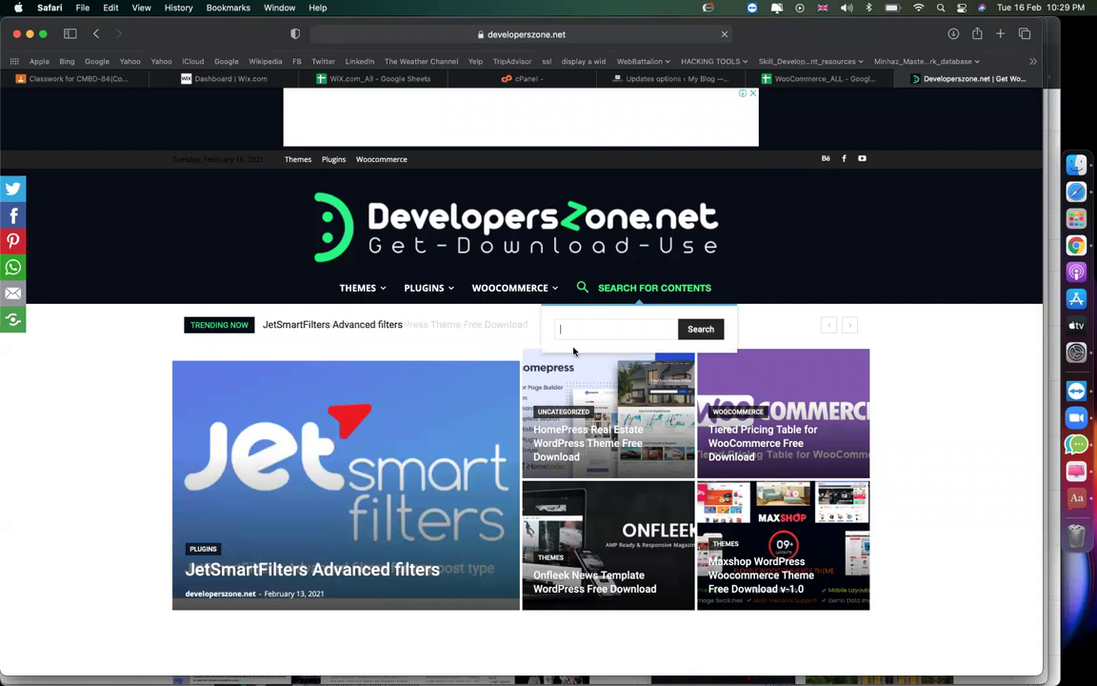
{"action": "type", "text": "ele"}
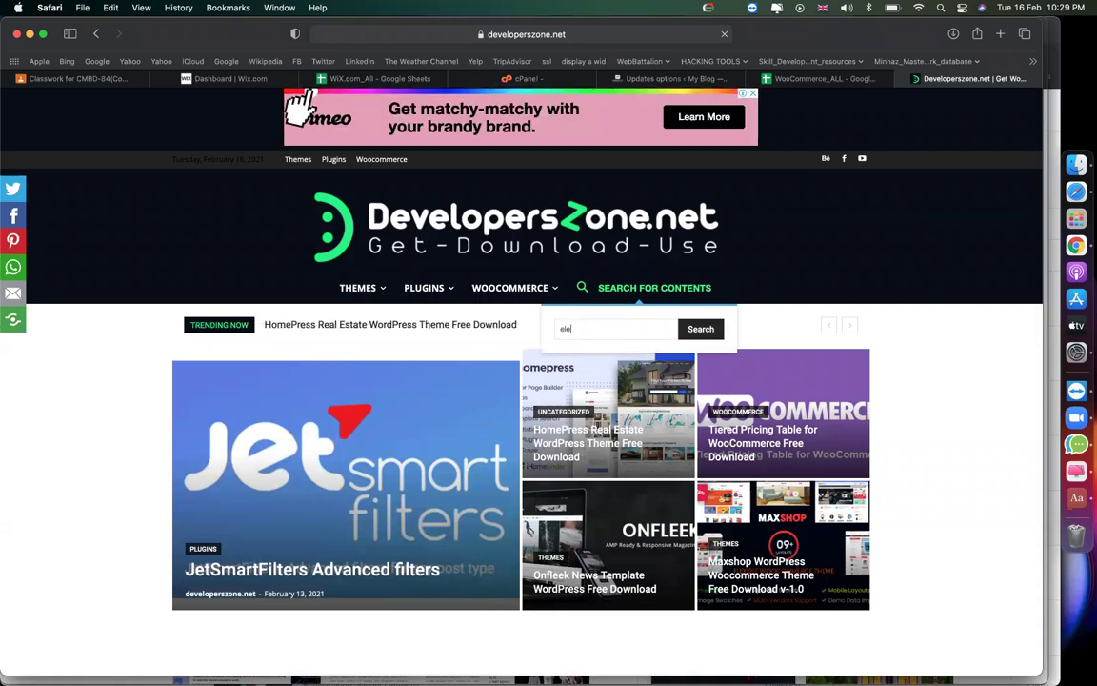
{"action": "type", "text": "mentor"}
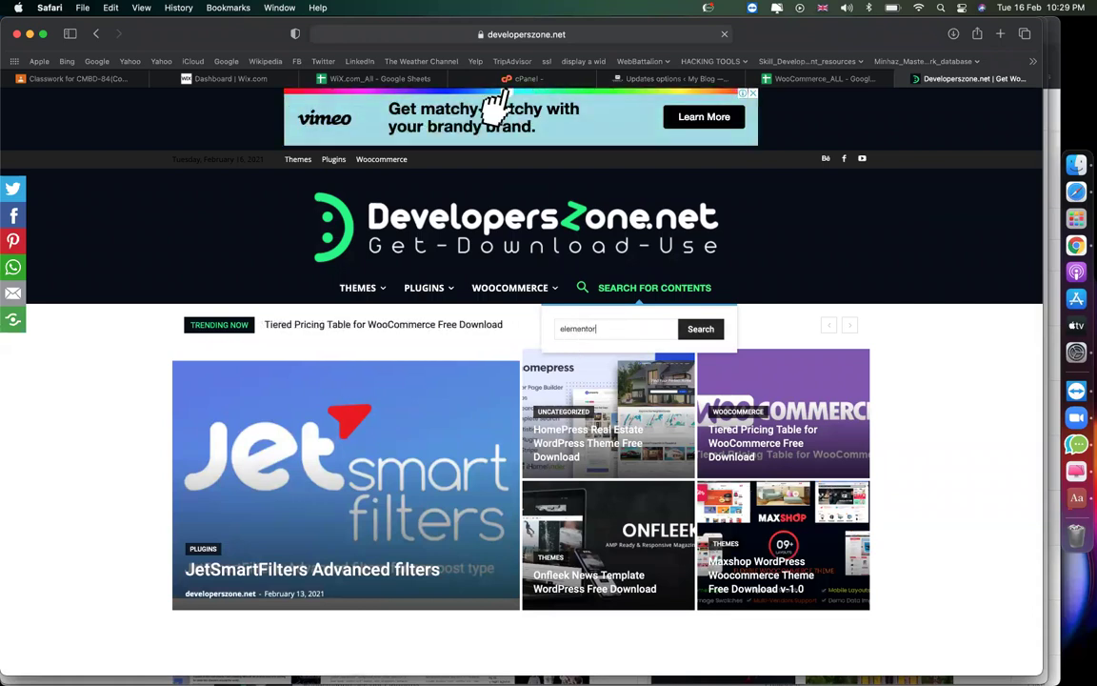
{"action": "type", "text": " pro"}
{"action": "key", "text": "Return"}
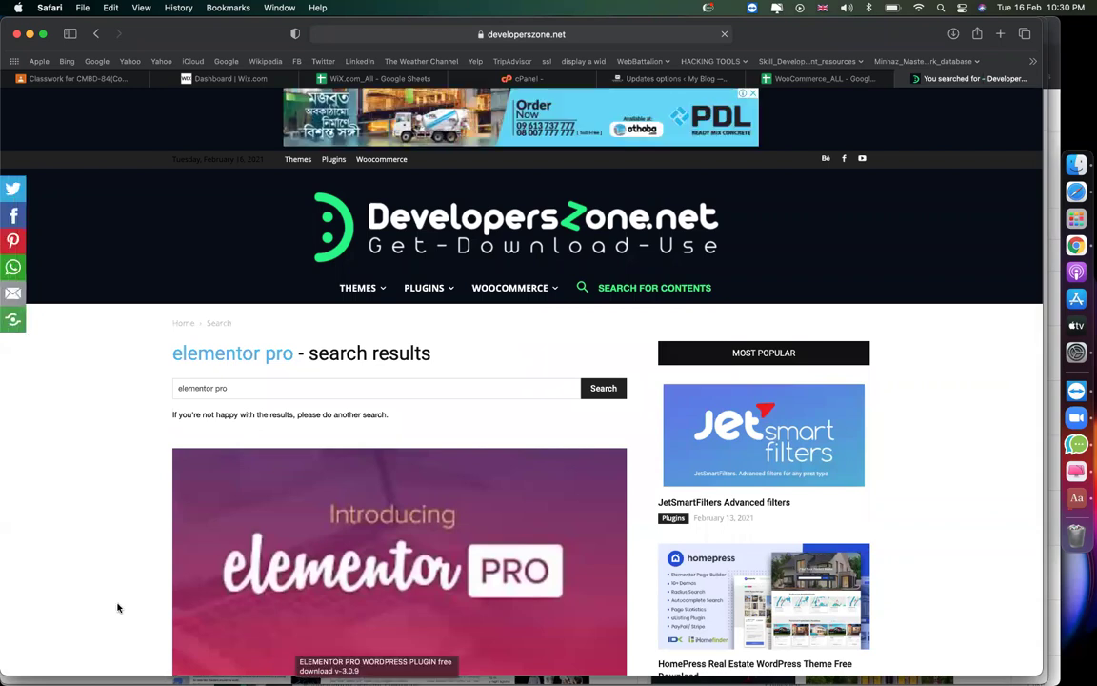
Open the Elementor Pro v-3.0.9 result, close the ad, and click Download Now.
{"action": "scroll", "coordinate": [118, 607], "scroll_direction": "down", "scroll_amount": 5}
{"action": "left_click", "coordinate": [221, 264]}
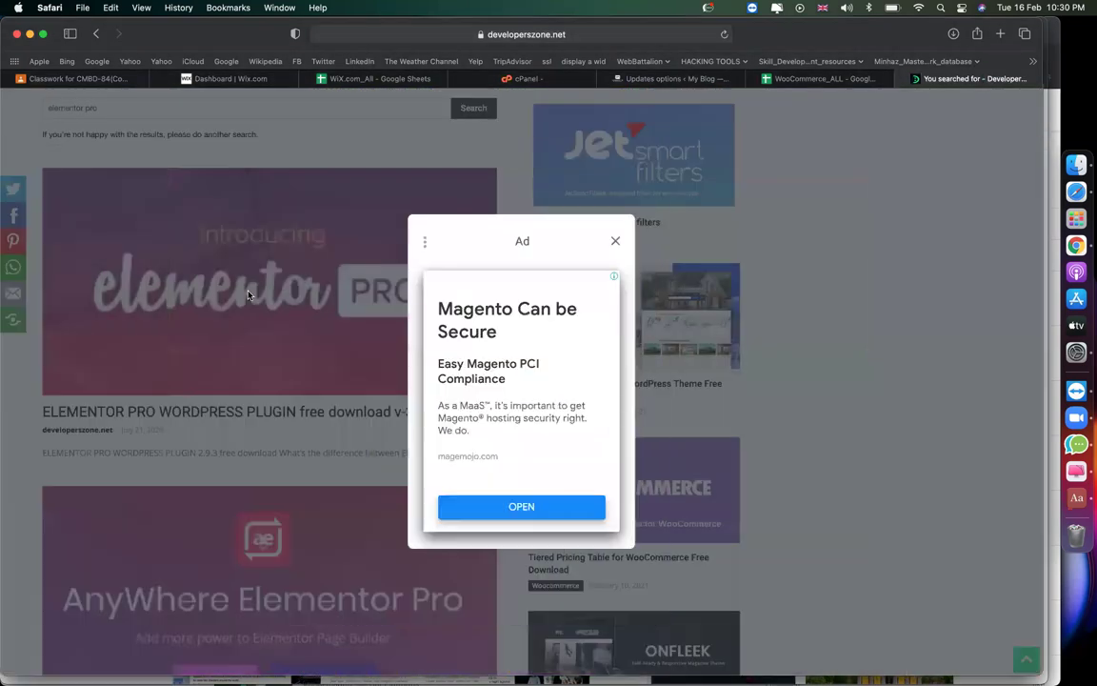
{"action": "left_click", "coordinate": [616, 242]}
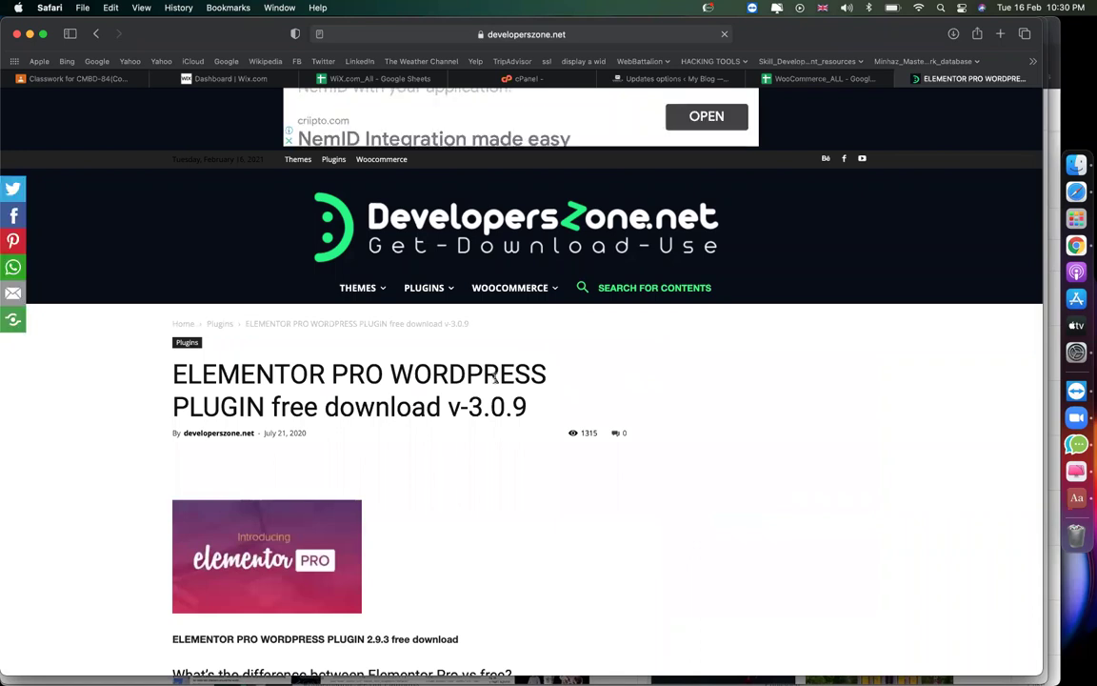
{"action": "scroll", "coordinate": [495, 379], "scroll_direction": "down", "scroll_amount": 20}
{"action": "scroll", "coordinate": [381, 395], "scroll_direction": "up", "scroll_amount": 10}
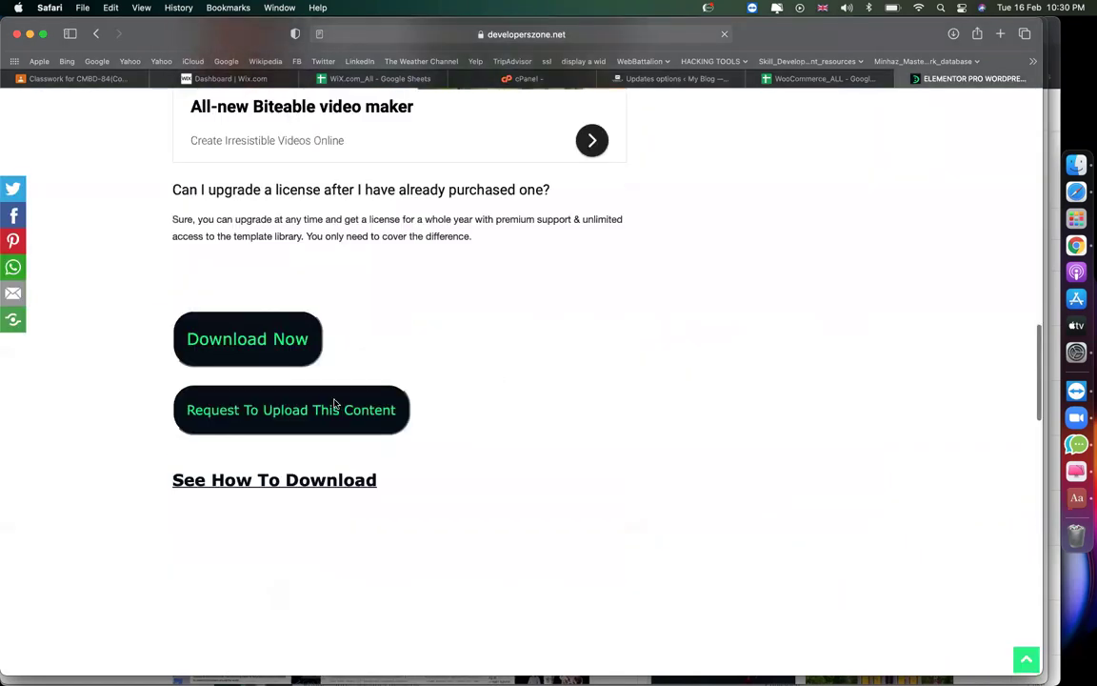
{"action": "left_click", "coordinate": [252, 446]}
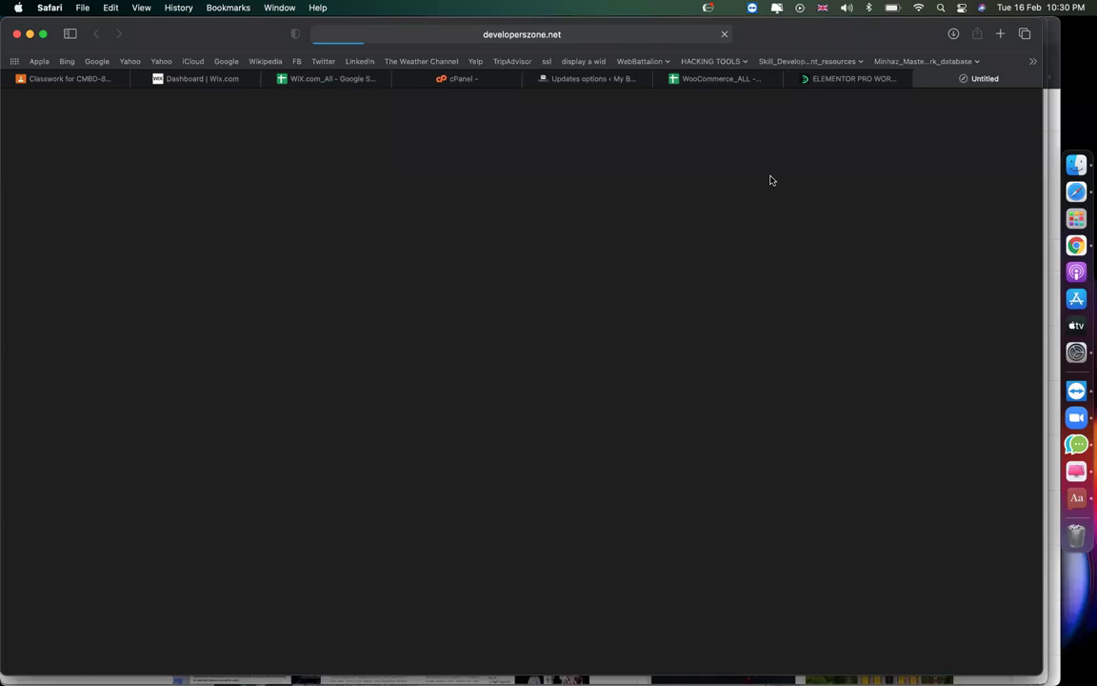
Check back on the Elementor Pro article, then move to the MEGA page offering elementor-pro-3.0.9-package.zip.
{"action": "left_click", "coordinate": [833, 84]}
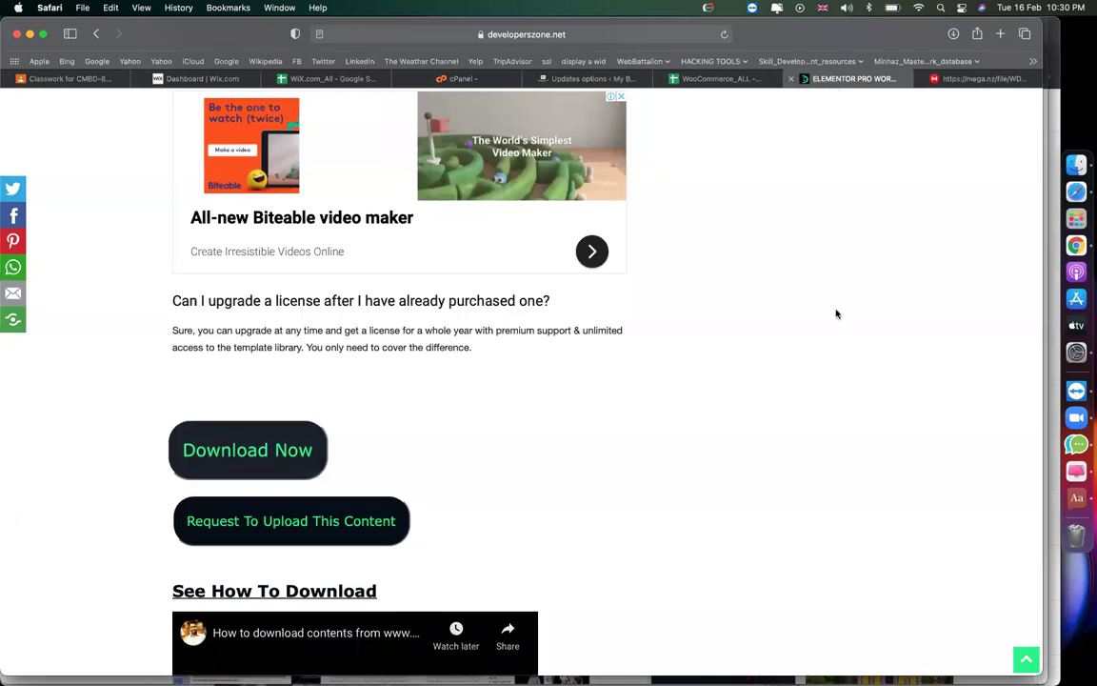
{"action": "scroll", "coordinate": [759, 263], "scroll_direction": "up", "scroll_amount": 15}
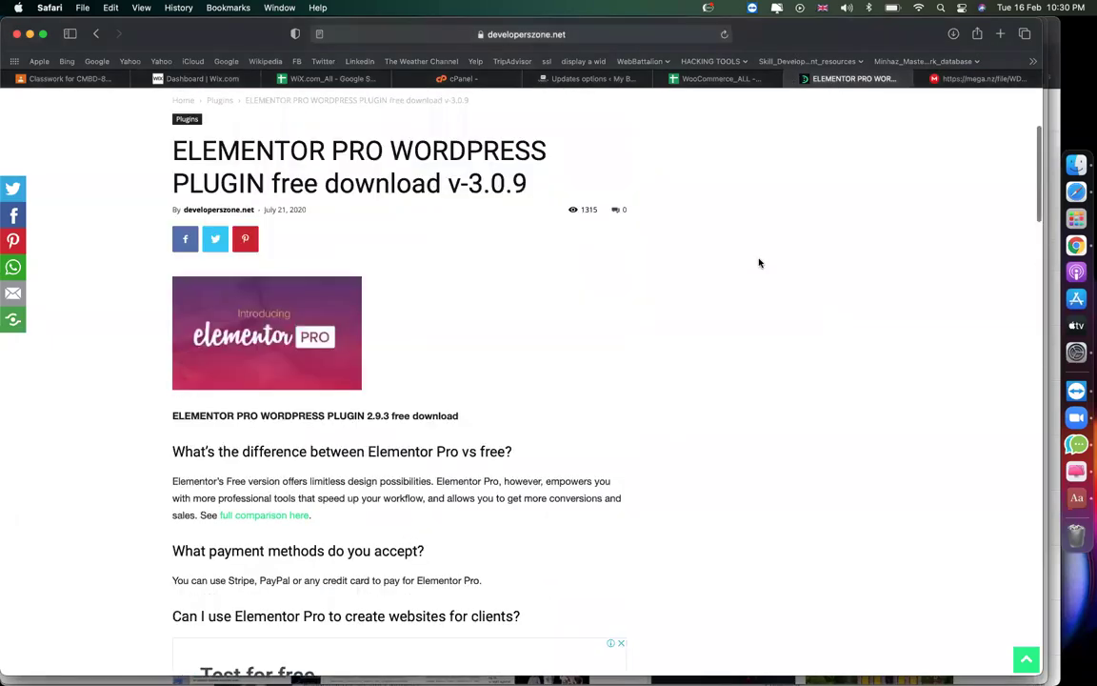
{"action": "scroll", "coordinate": [730, 468], "scroll_direction": "down", "scroll_amount": 15}
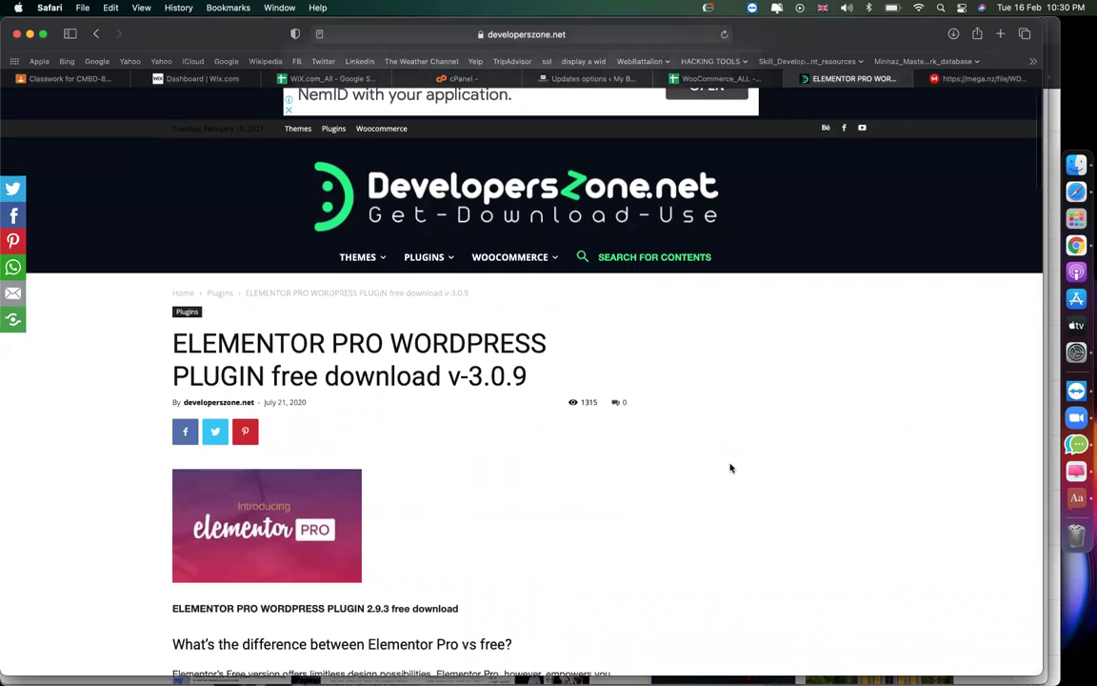
{"action": "scroll", "coordinate": [678, 368], "scroll_direction": "down", "scroll_amount": 10}
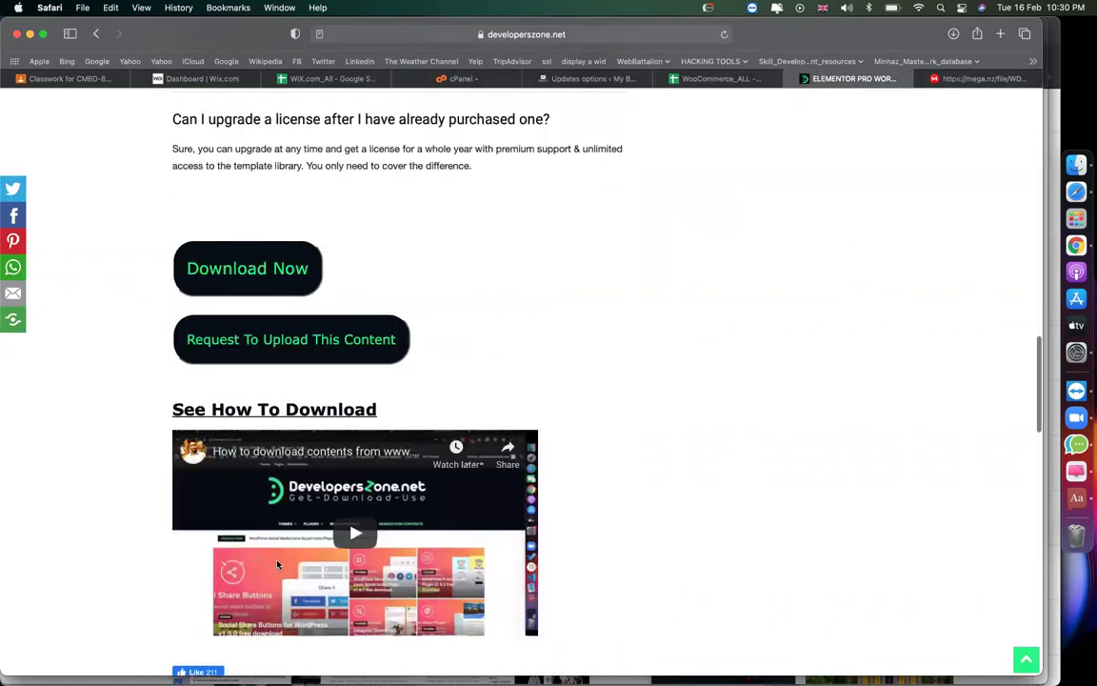
{"action": "scroll", "coordinate": [678, 368], "scroll_direction": "up", "scroll_amount": 15}
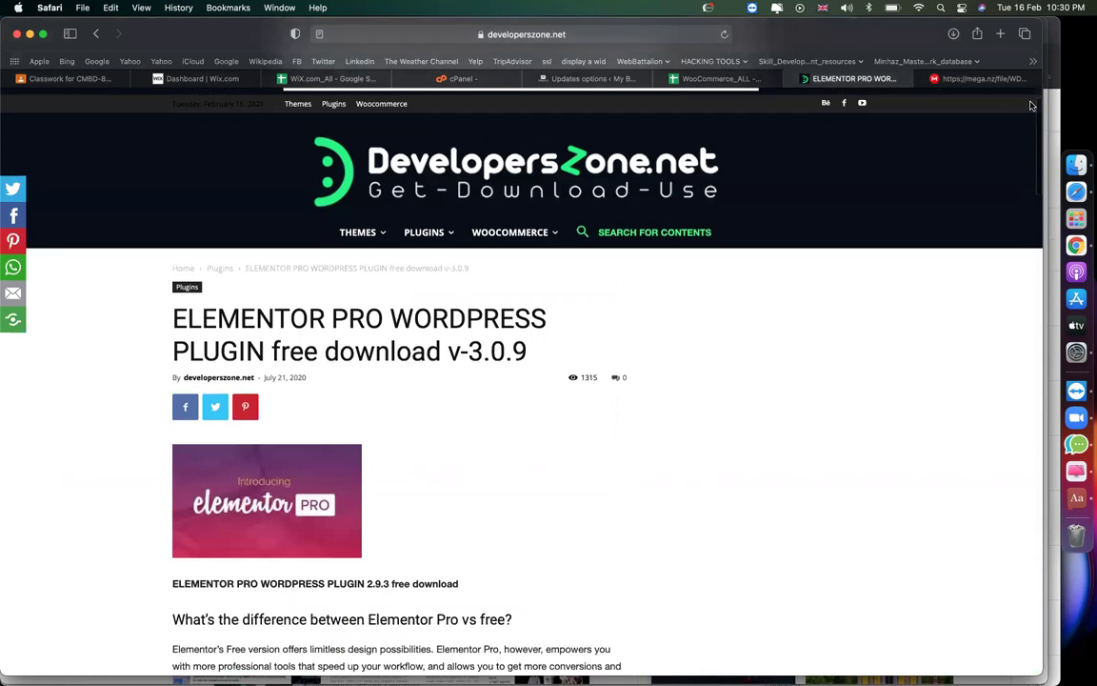
{"action": "left_click", "coordinate": [981, 79]}
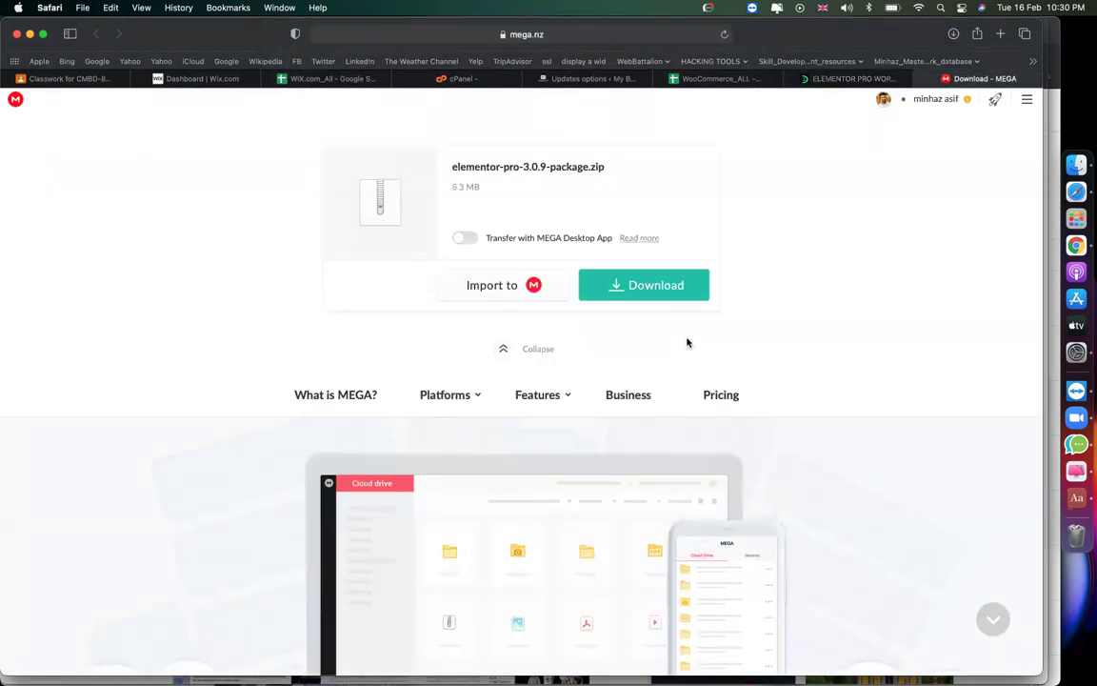
Download elementor-pro-3.0.9-package.zip (8.3 MB) from MEGA and follow it until Completed.
{"action": "key", "text": "XF86AudioRaiseVolume"}
{"action": "left_click", "coordinate": [622, 285]}
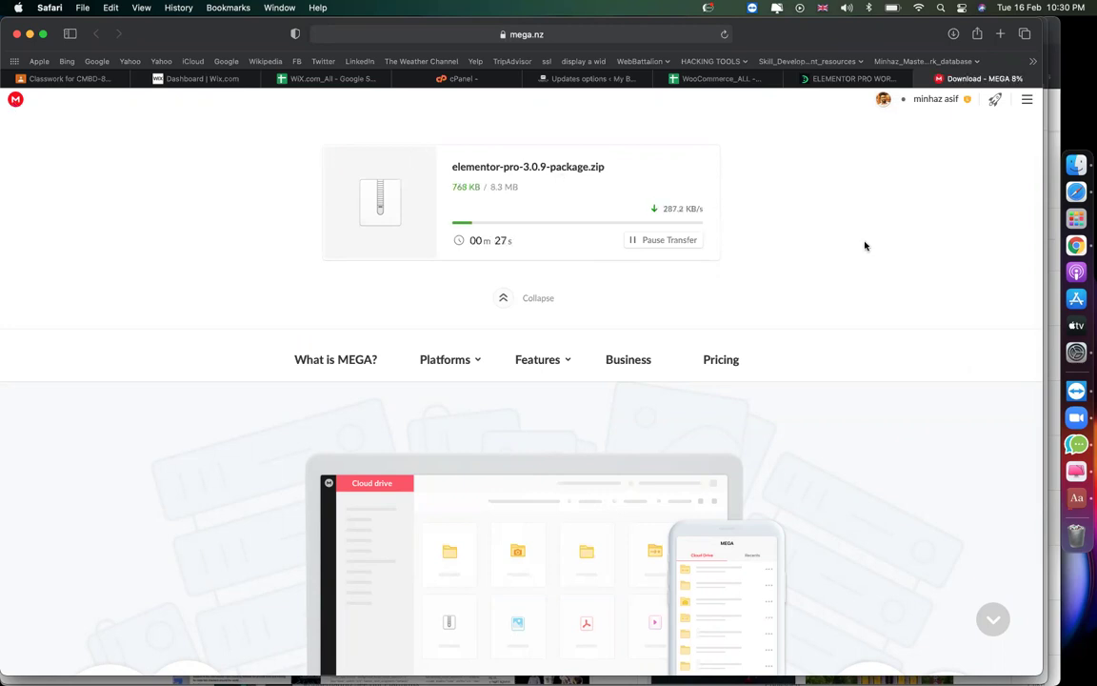
{"action": "left_click", "coordinate": [838, 78]}
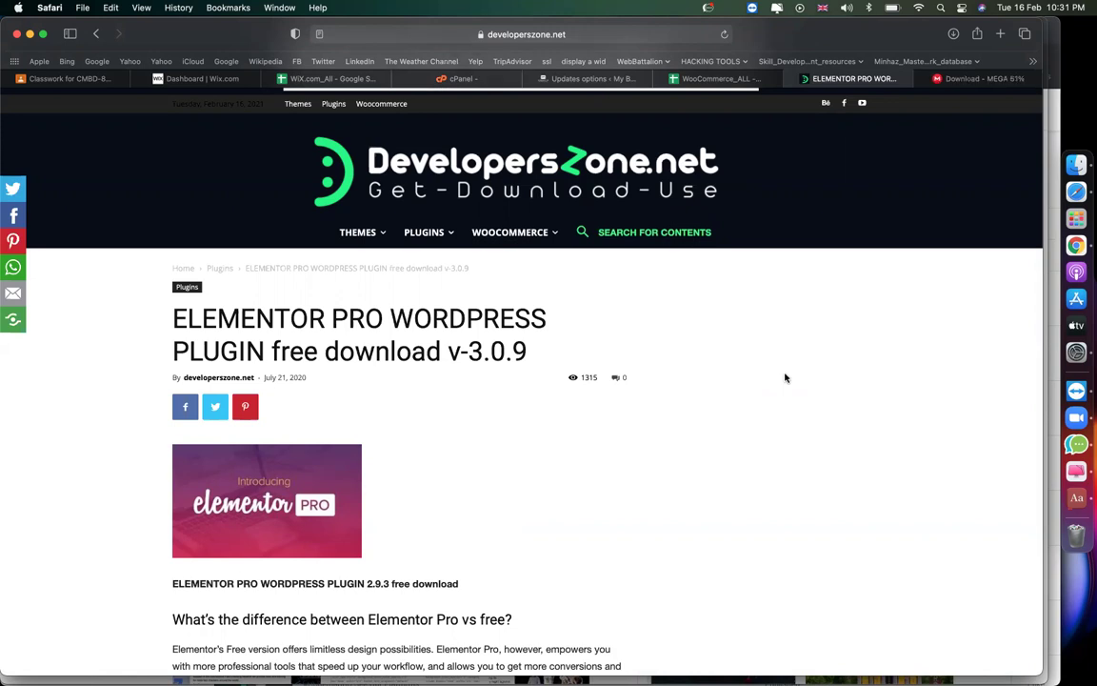
{"action": "left_click", "coordinate": [977, 83]}
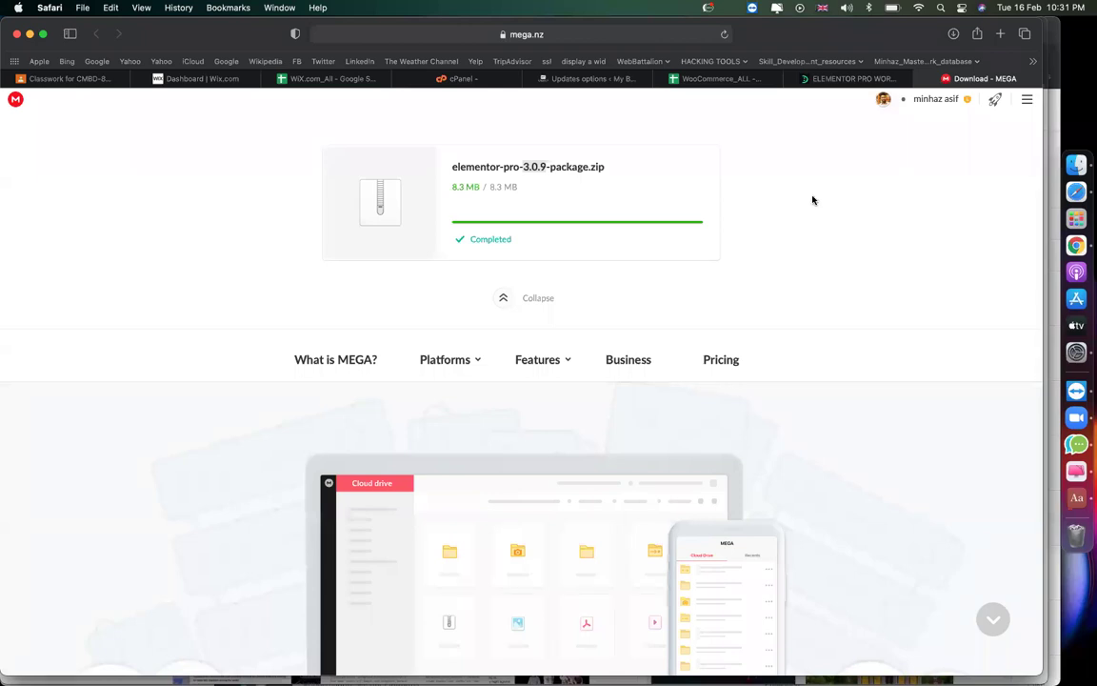
Reveal the download in Finder, delete the older package folder, and extract elementor-pro-3.0.9-package.zip.
{"action": "left_click", "coordinate": [954, 35]}
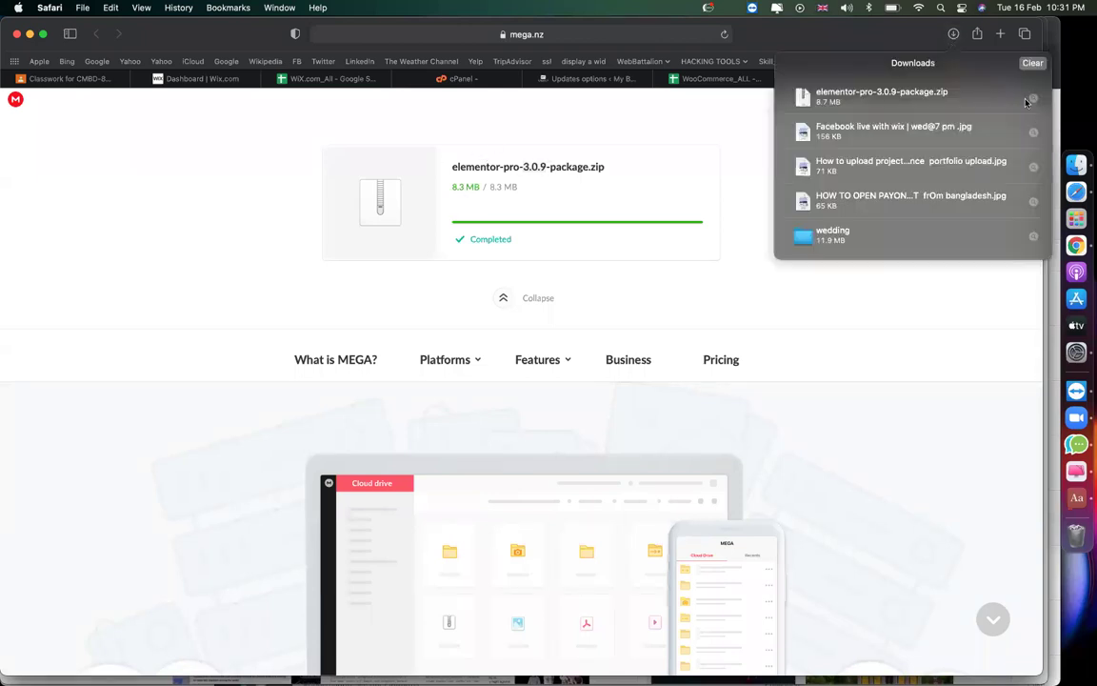
{"action": "left_click", "coordinate": [1034, 99]}
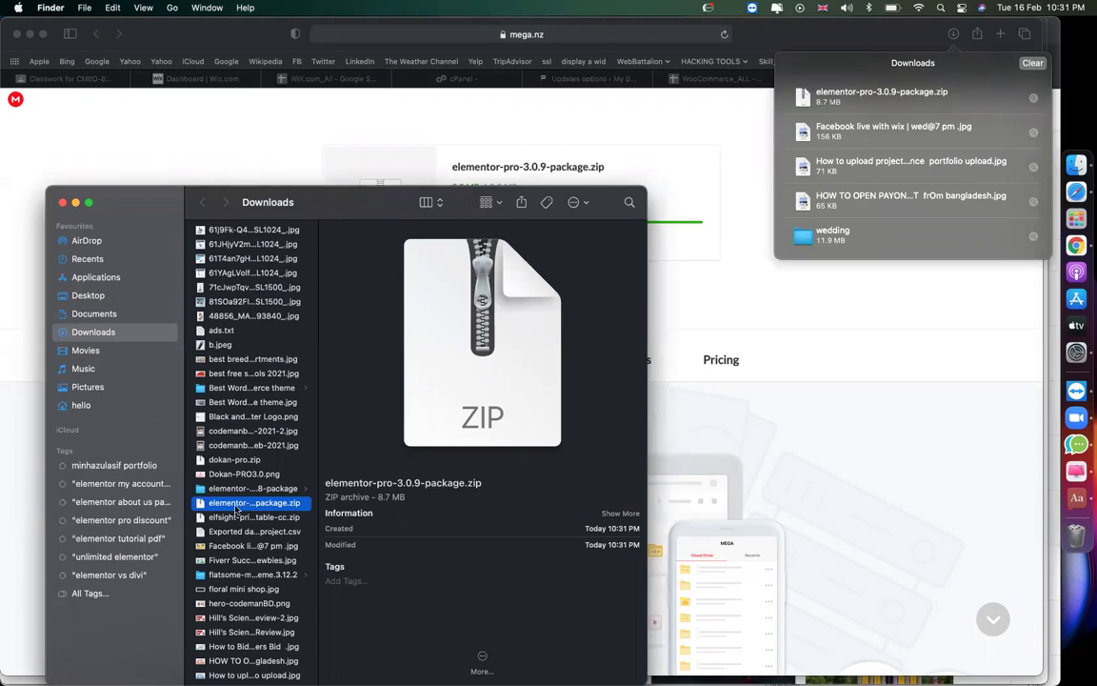
{"action": "left_click", "coordinate": [281, 491]}
{"action": "key", "text": "super+BackSpace"}
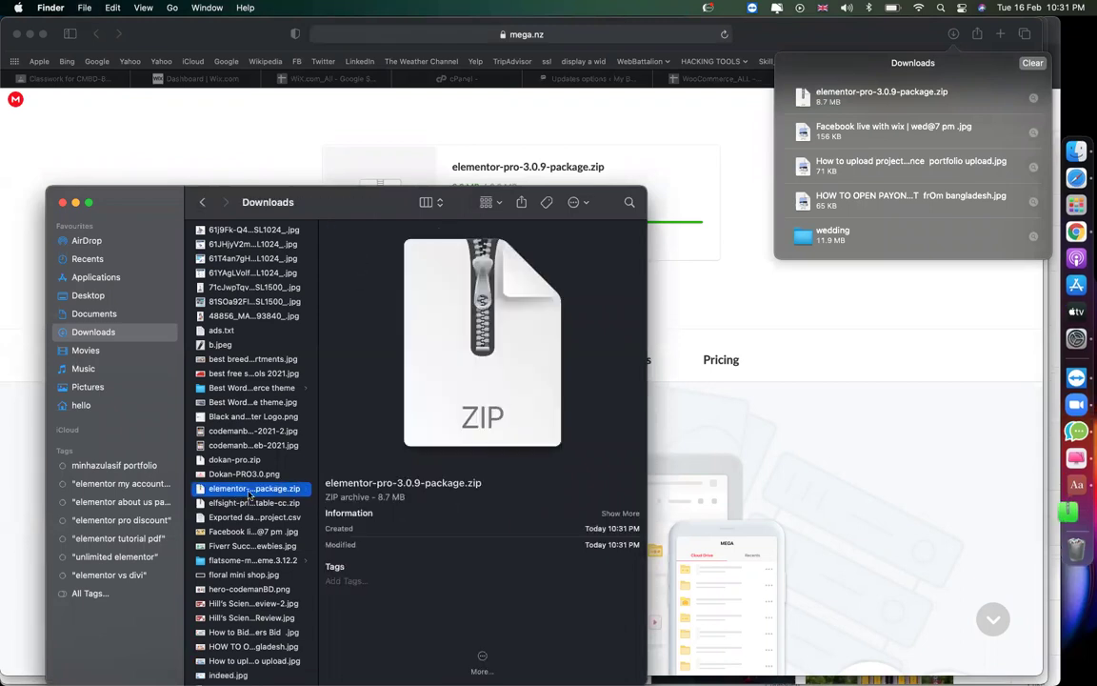
{"action": "double_click", "coordinate": [250, 495]}
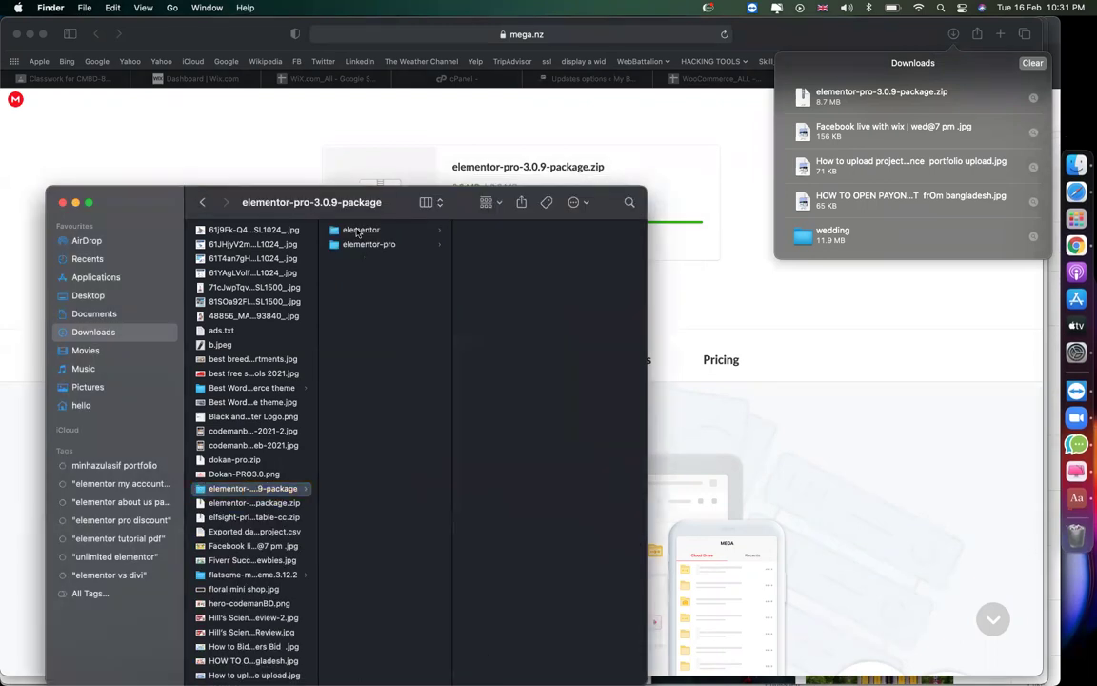
Compress the elementor and elementor-pro folders into elementor.zip and elementor-pro.zip.
{"action": "left_click", "coordinate": [359, 230]}
{"action": "left_click", "coordinate": [377, 245]}
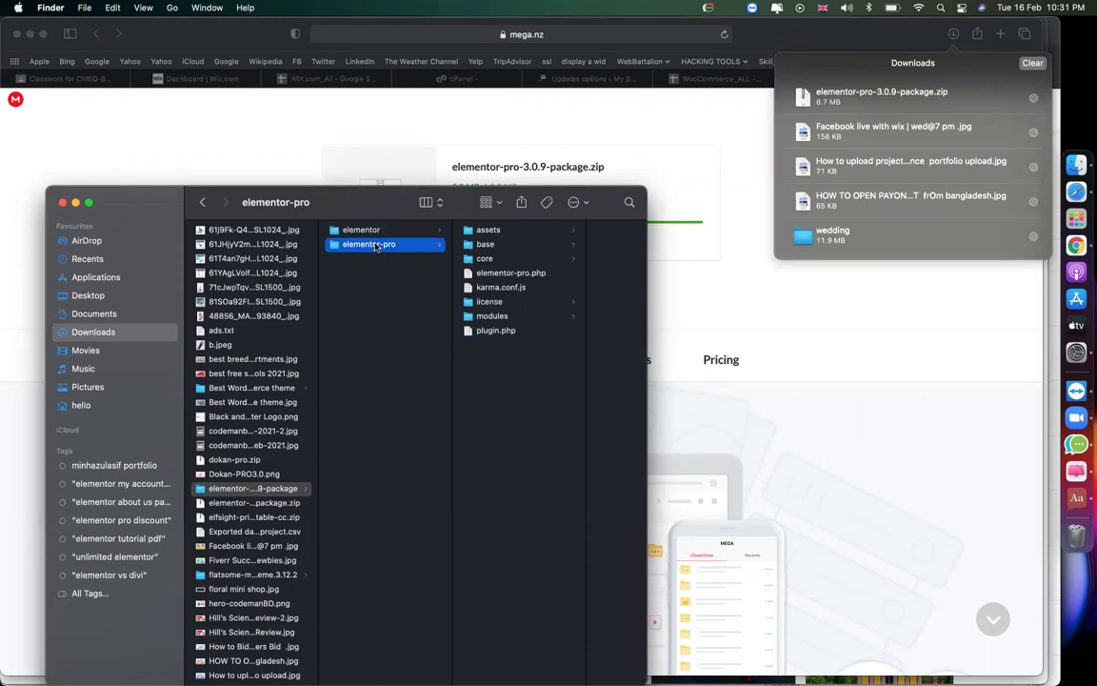
{"action": "left_click", "coordinate": [343, 229]}
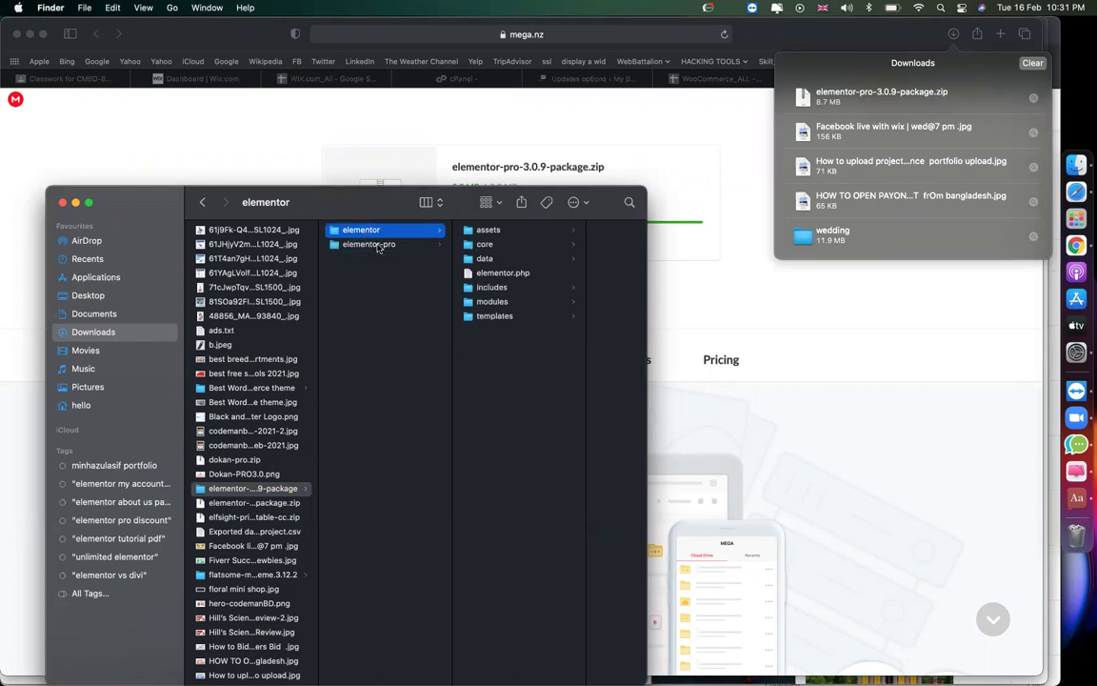
{"action": "left_click", "coordinate": [378, 246]}
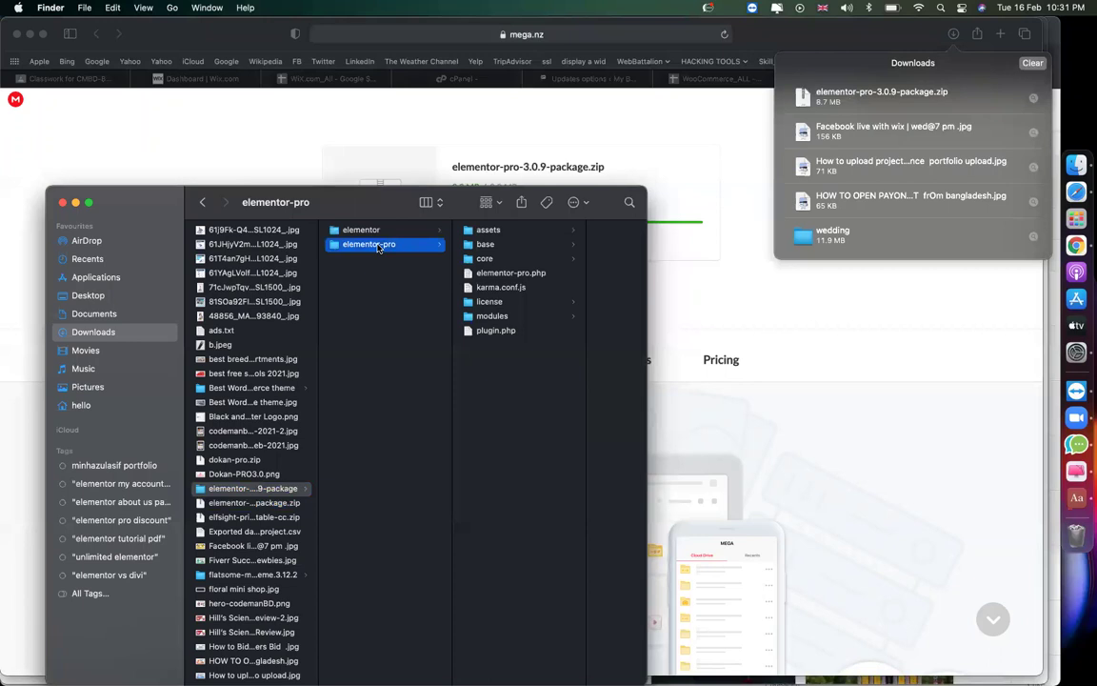
{"action": "left_click", "coordinate": [358, 231]}
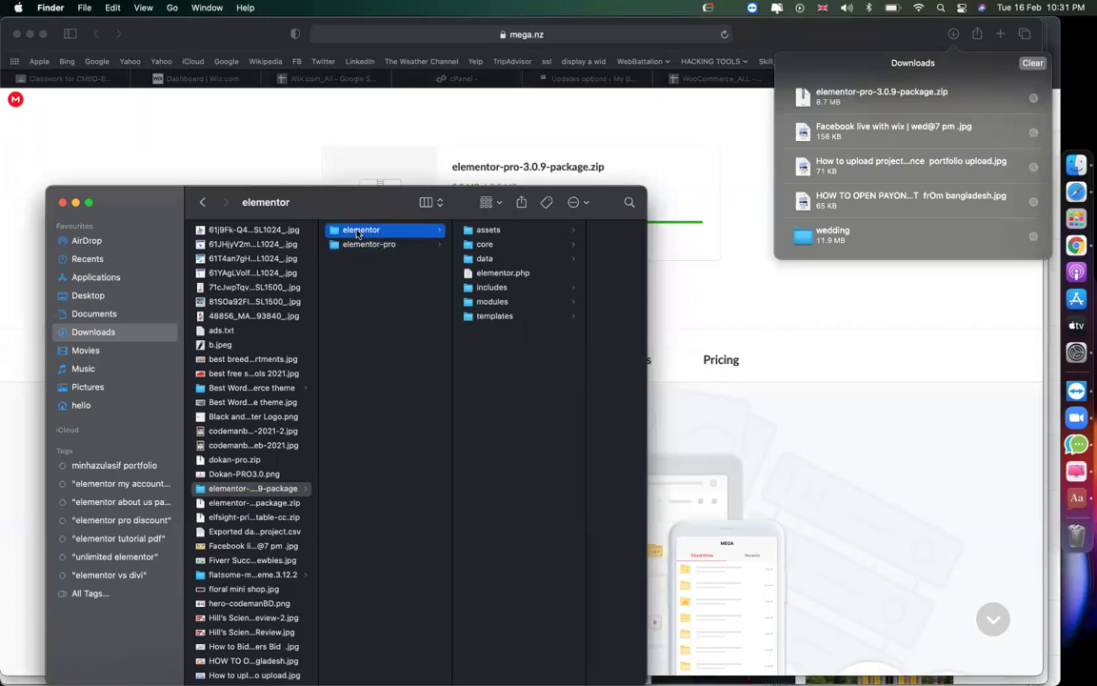
{"action": "right_click", "coordinate": [359, 231]}
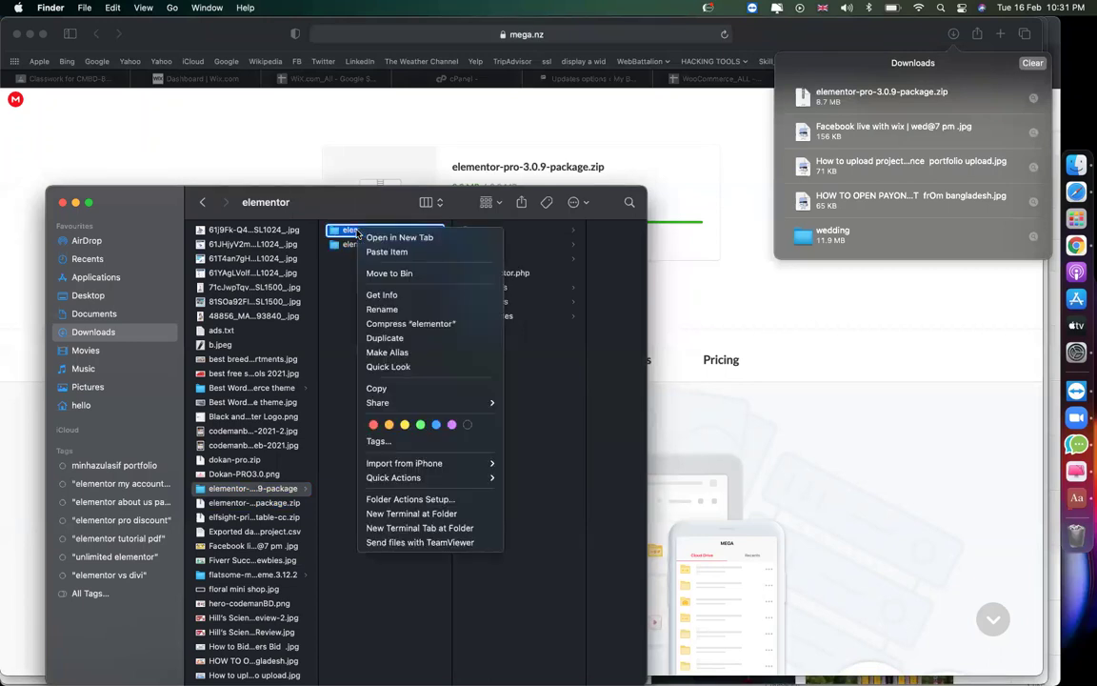
{"action": "left_click", "coordinate": [405, 324]}
{"action": "right_click", "coordinate": [375, 247]}
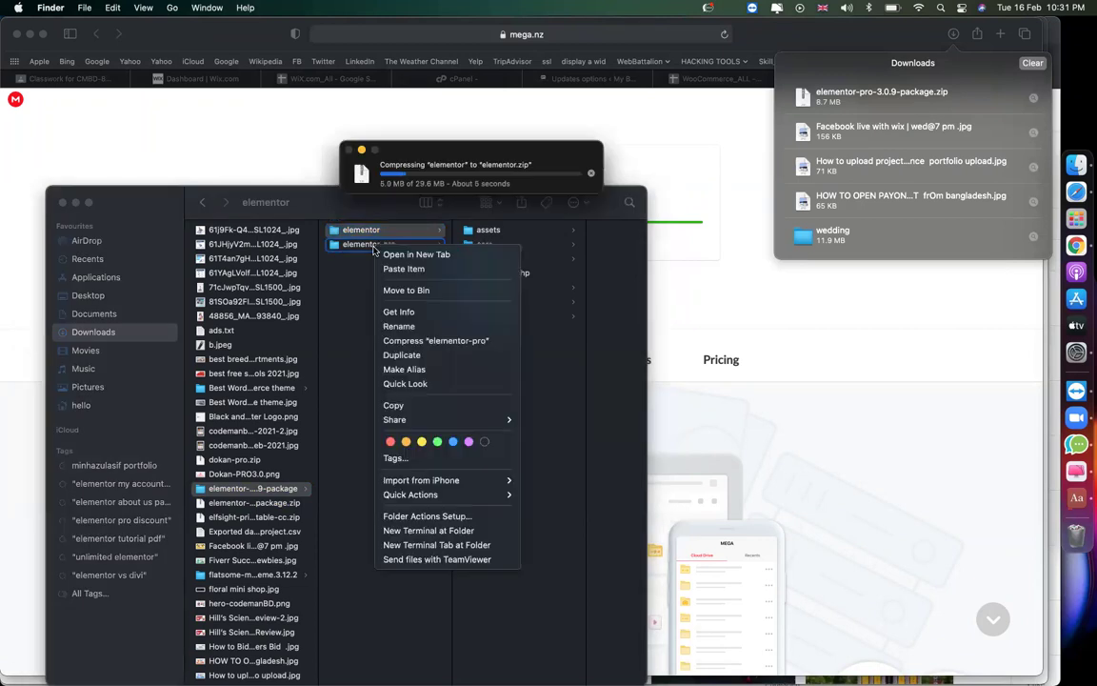
{"action": "left_click", "coordinate": [419, 340]}
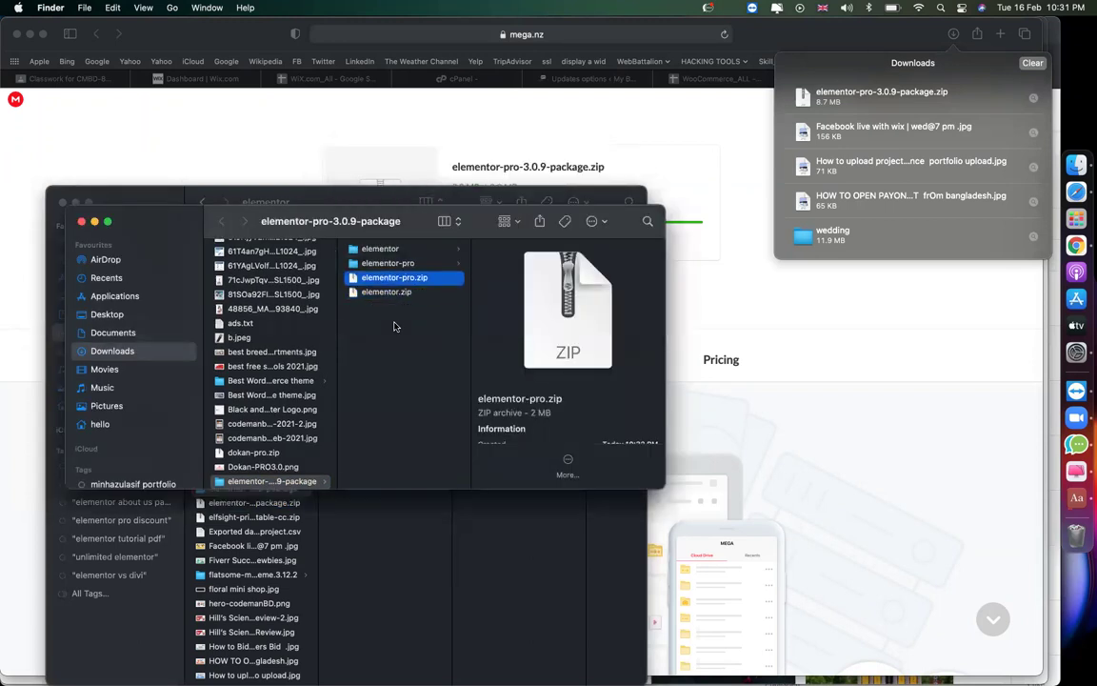
Preview elementor.php, return to the package folder, then go back to the WordPress admin tab in Safari.
{"action": "key", "text": "Up"}
{"action": "key", "text": "Up"}
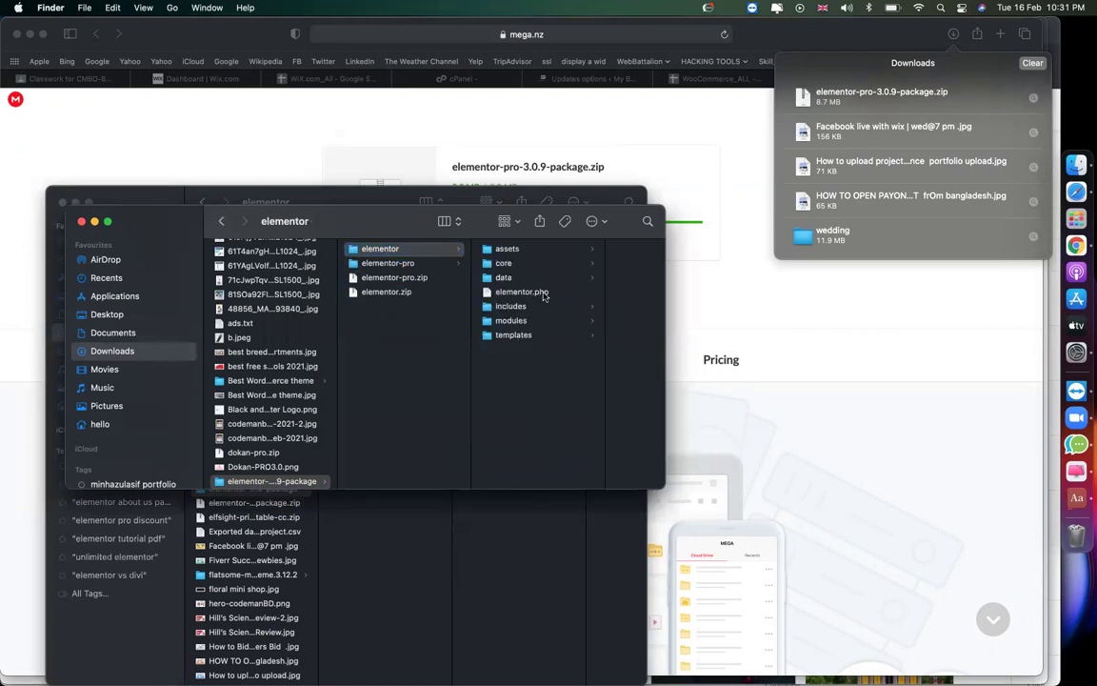
{"action": "left_click", "coordinate": [543, 296]}
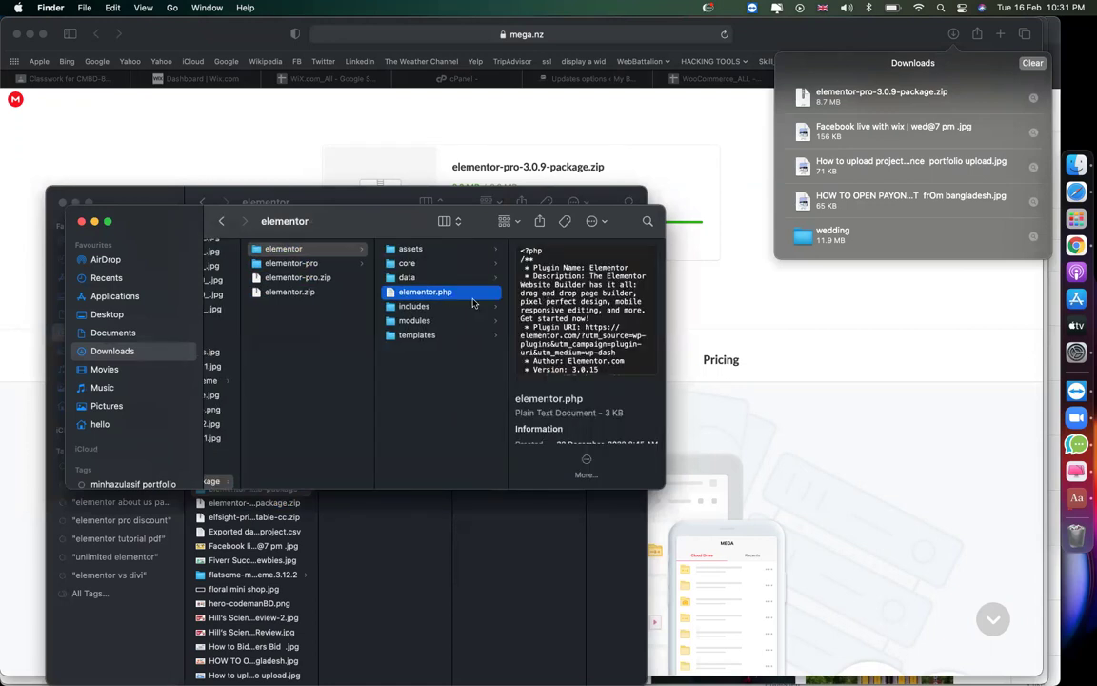
{"action": "left_click", "coordinate": [281, 322]}
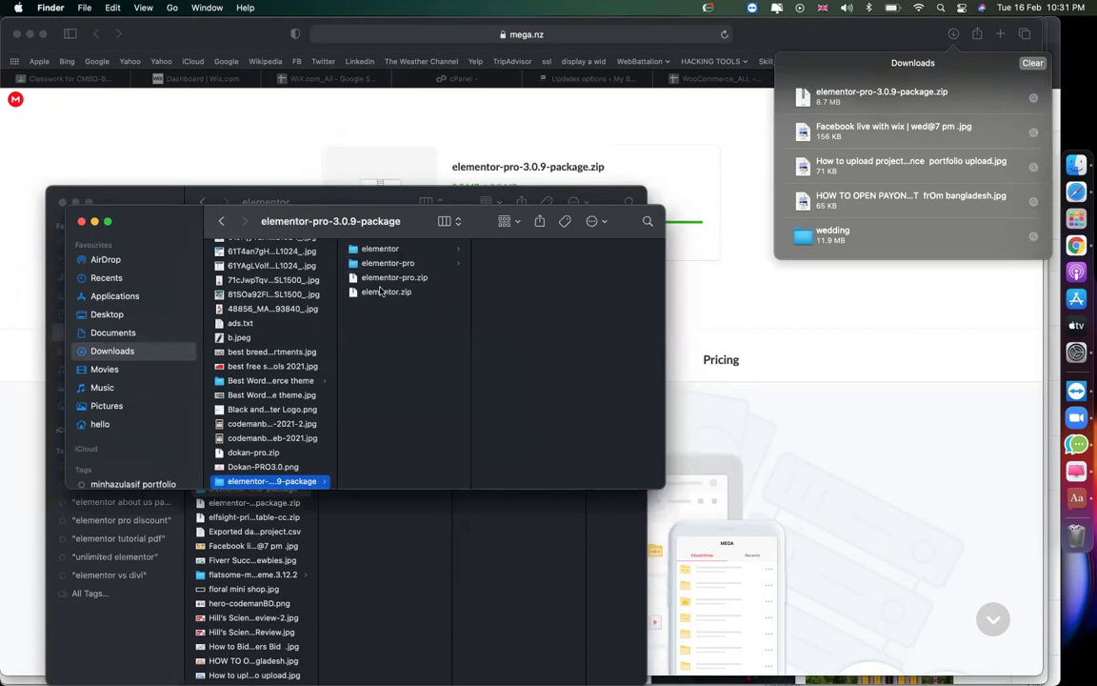
{"action": "left_click", "coordinate": [661, 153]}
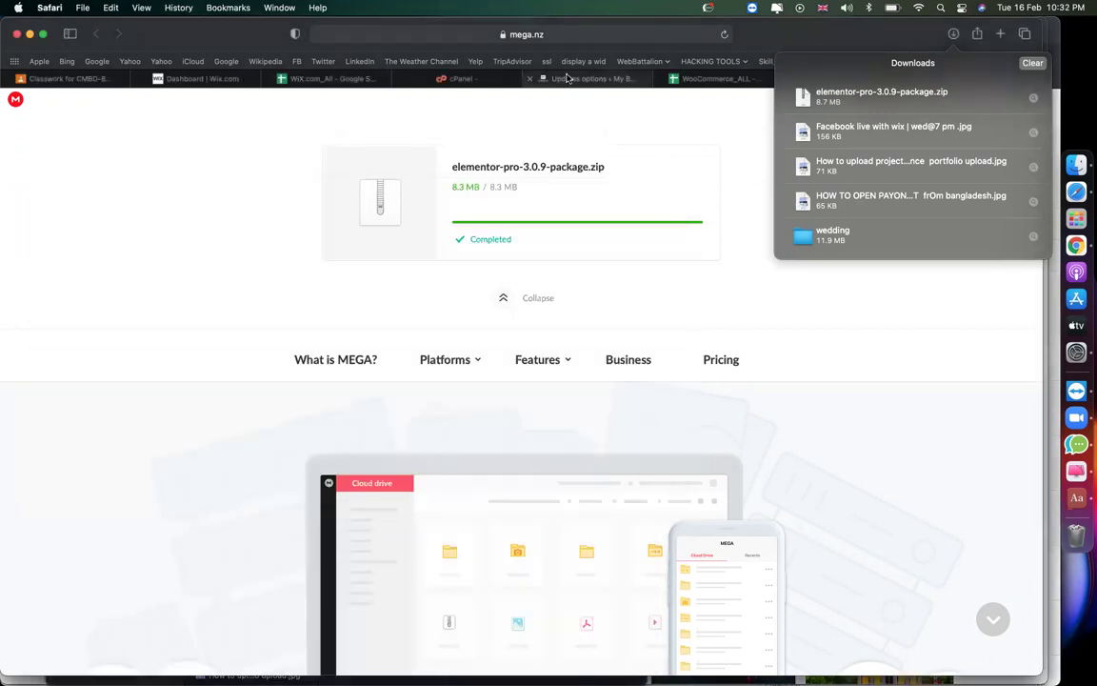
{"action": "left_click", "coordinate": [565, 78]}
Upload elementor.zip from the Downloads package folder as a new plugin, install it and activate Elementor.
{"action": "mouse_move", "coordinate": [43, 340]}
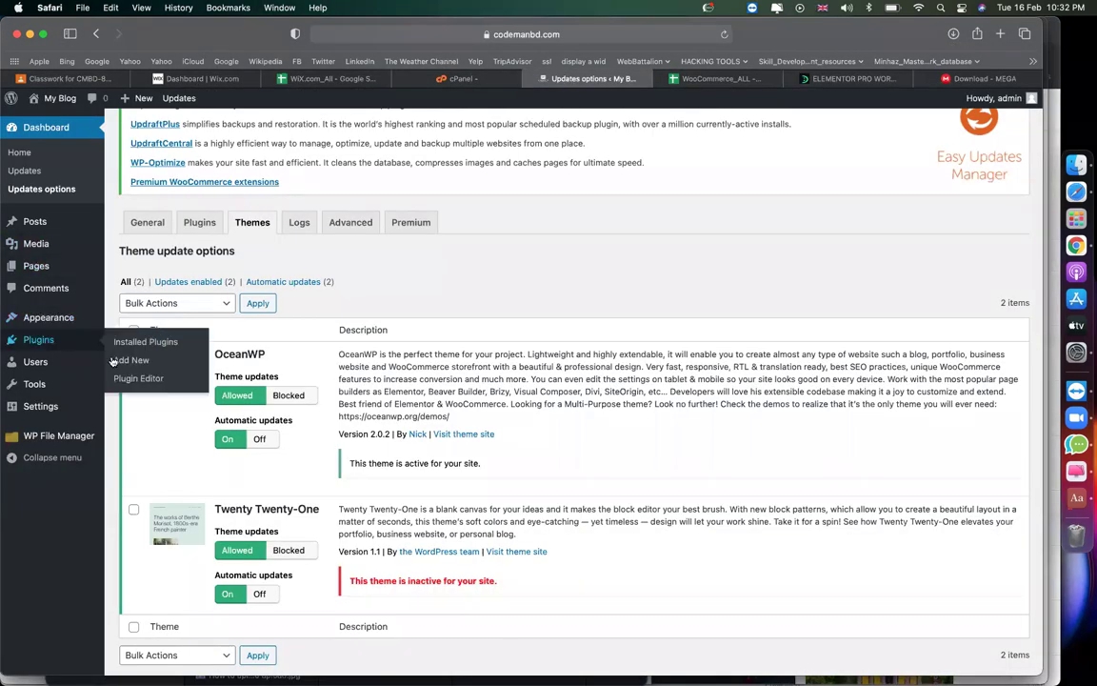
{"action": "left_click", "coordinate": [115, 360]}
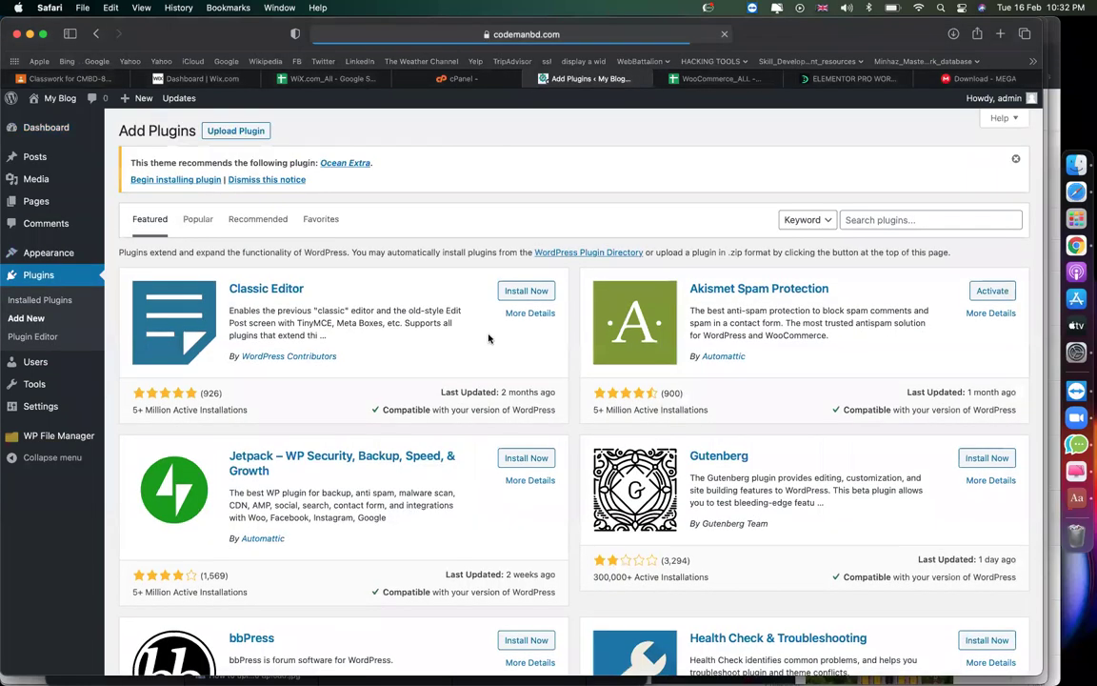
{"action": "left_click", "coordinate": [213, 130]}
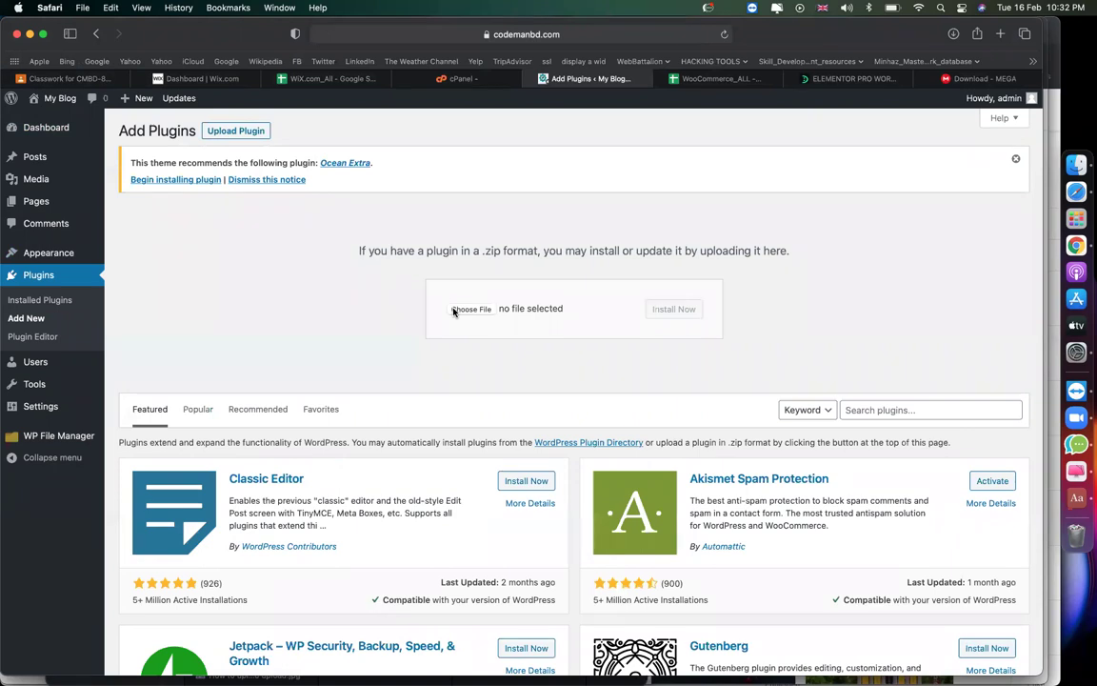
{"action": "left_click", "coordinate": [454, 310]}
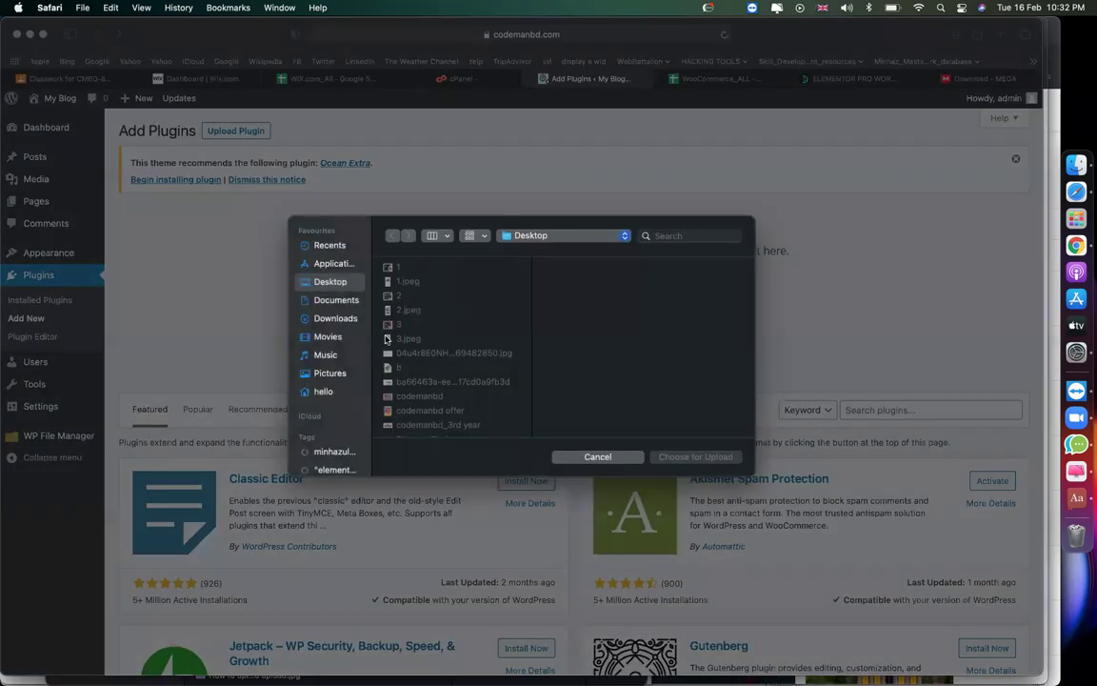
{"action": "left_click", "coordinate": [335, 319]}
{"action": "key", "text": "e"}
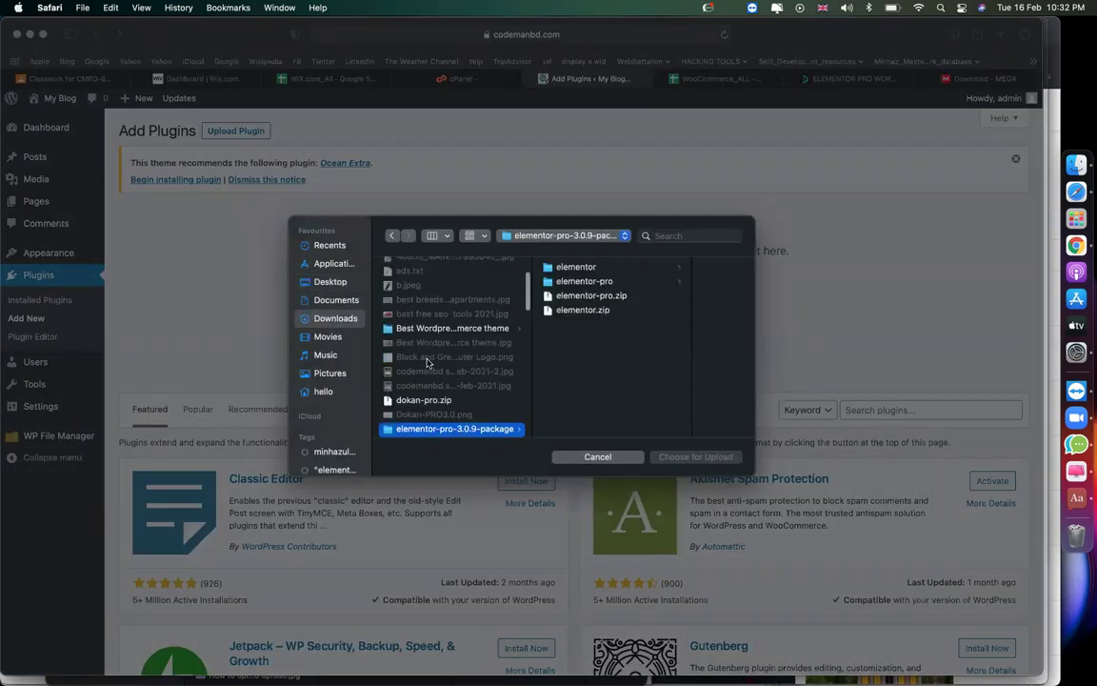
{"action": "scroll", "coordinate": [428, 363], "scroll_direction": "down", "scroll_amount": 3}
{"action": "left_click", "coordinate": [575, 311]}
{"action": "double_click", "coordinate": [575, 310]}
{"action": "left_click", "coordinate": [662, 314]}
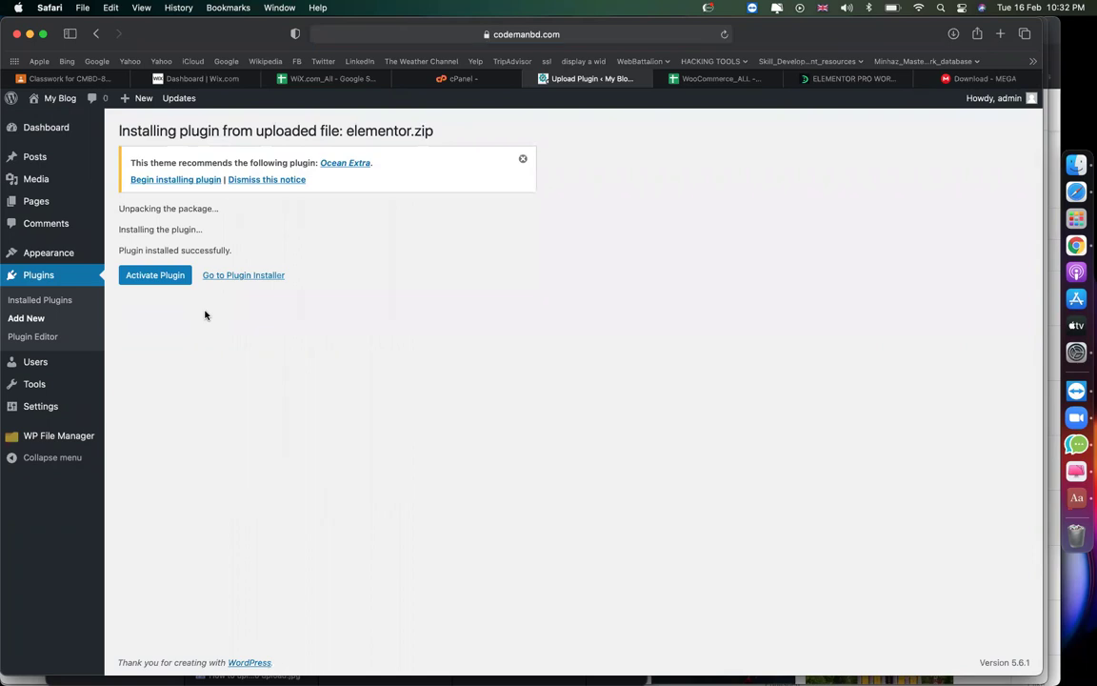
{"action": "left_click", "coordinate": [160, 274]}
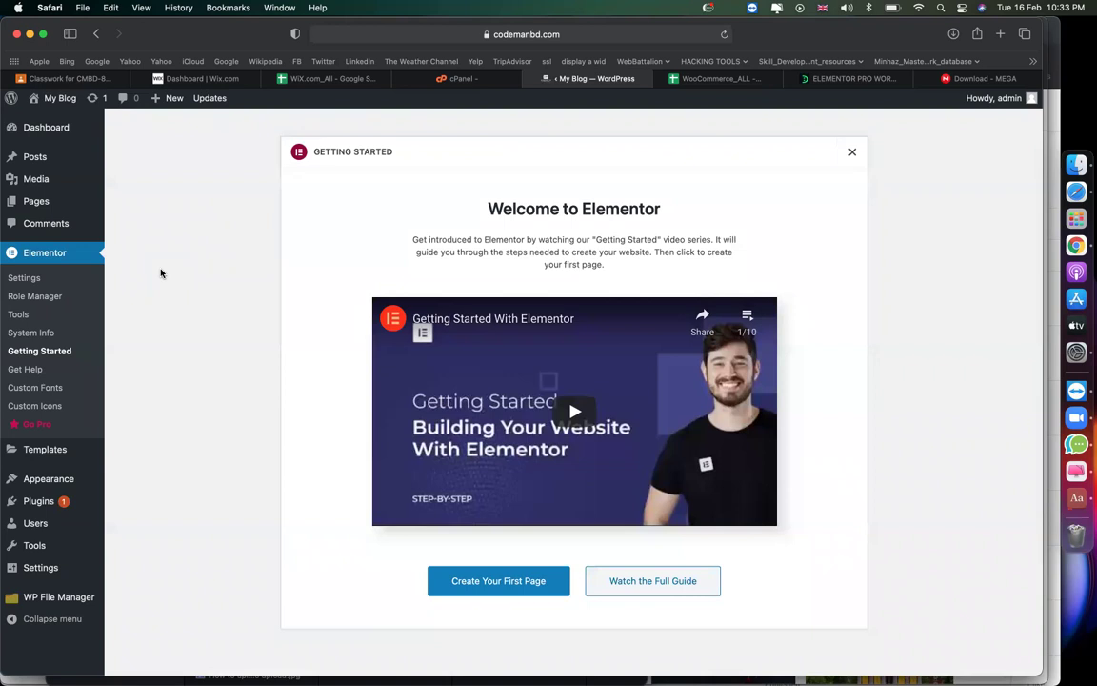
Upload elementor-pro.zip via Add New plugin, install it and activate Elementor Pro 3.0.9.
{"action": "right_click", "coordinate": [160, 274]}
{"action": "left_click", "coordinate": [145, 300]}
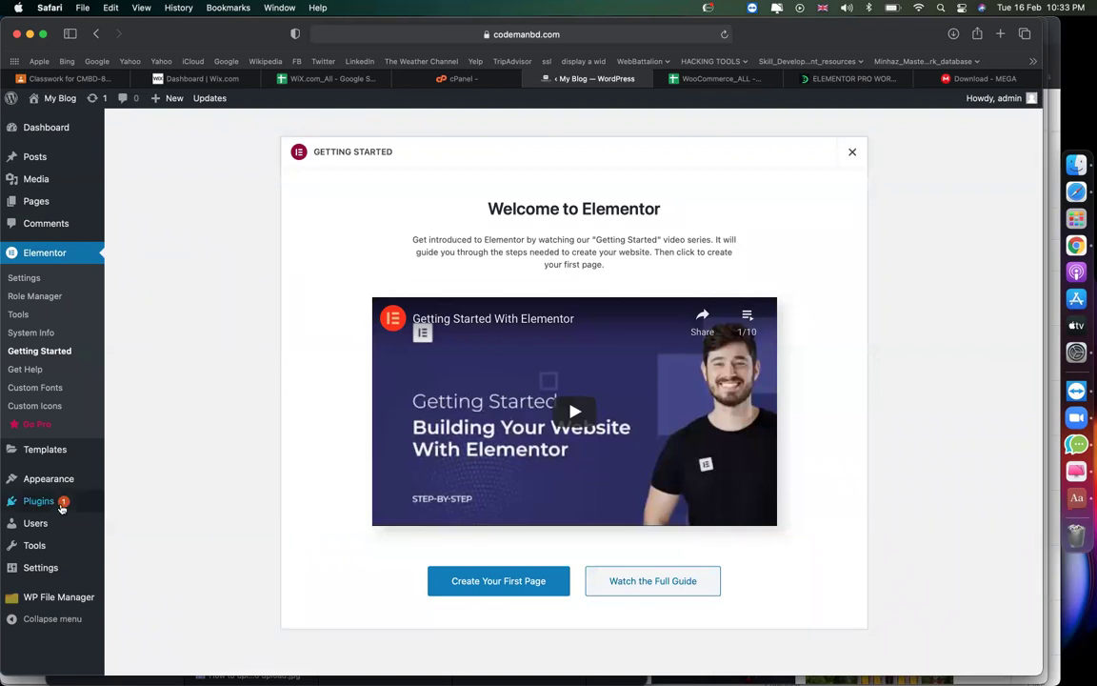
{"action": "mouse_move", "coordinate": [95, 502]}
{"action": "left_click", "coordinate": [112, 525]}
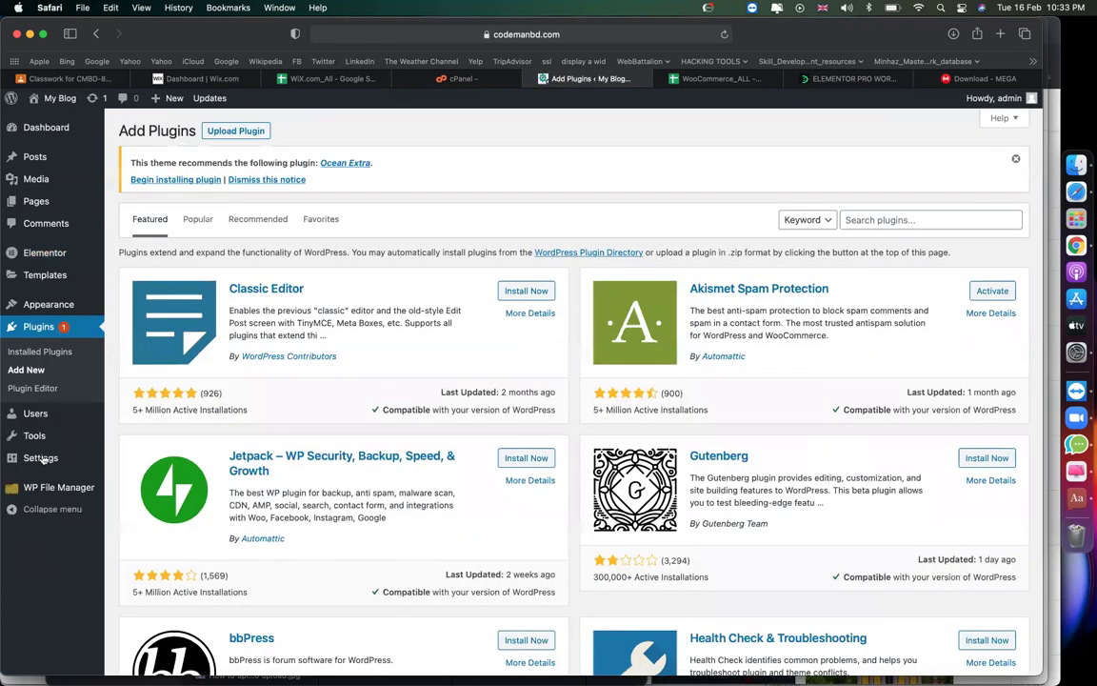
{"action": "left_click", "coordinate": [236, 133]}
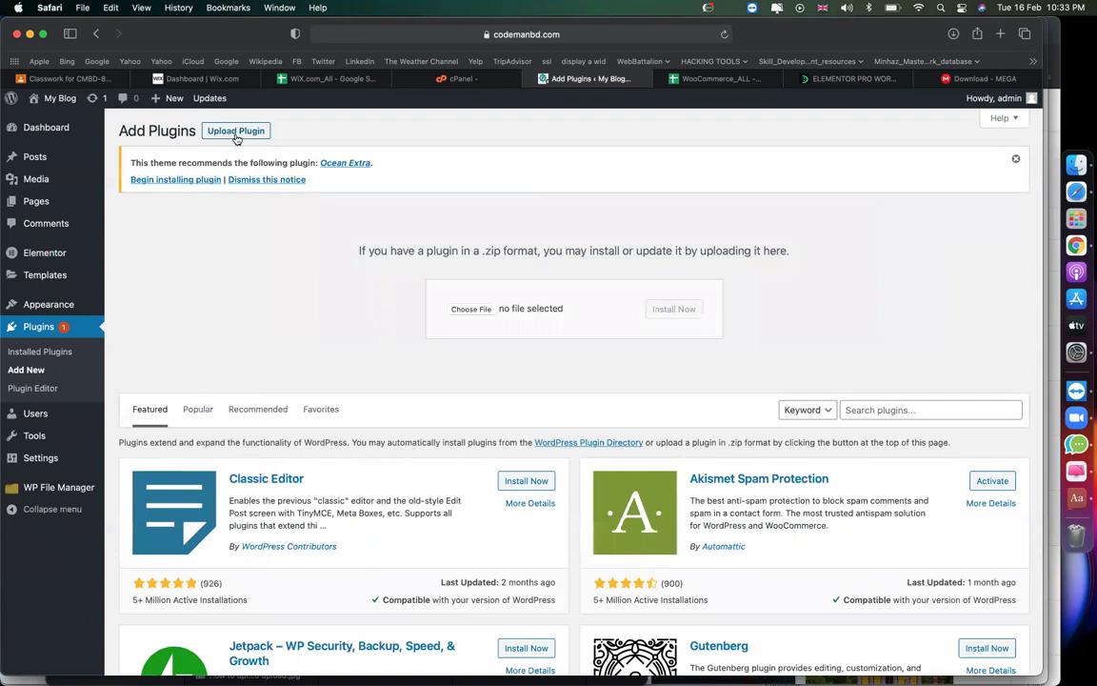
{"action": "left_click", "coordinate": [873, 417]}
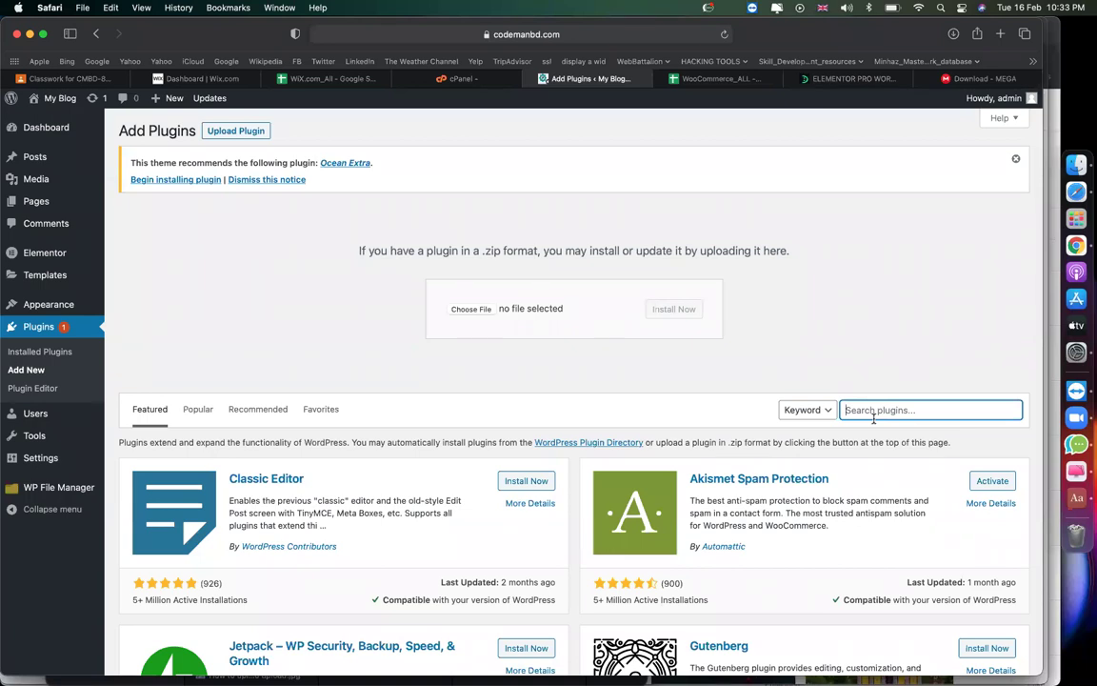
{"action": "left_click", "coordinate": [469, 311]}
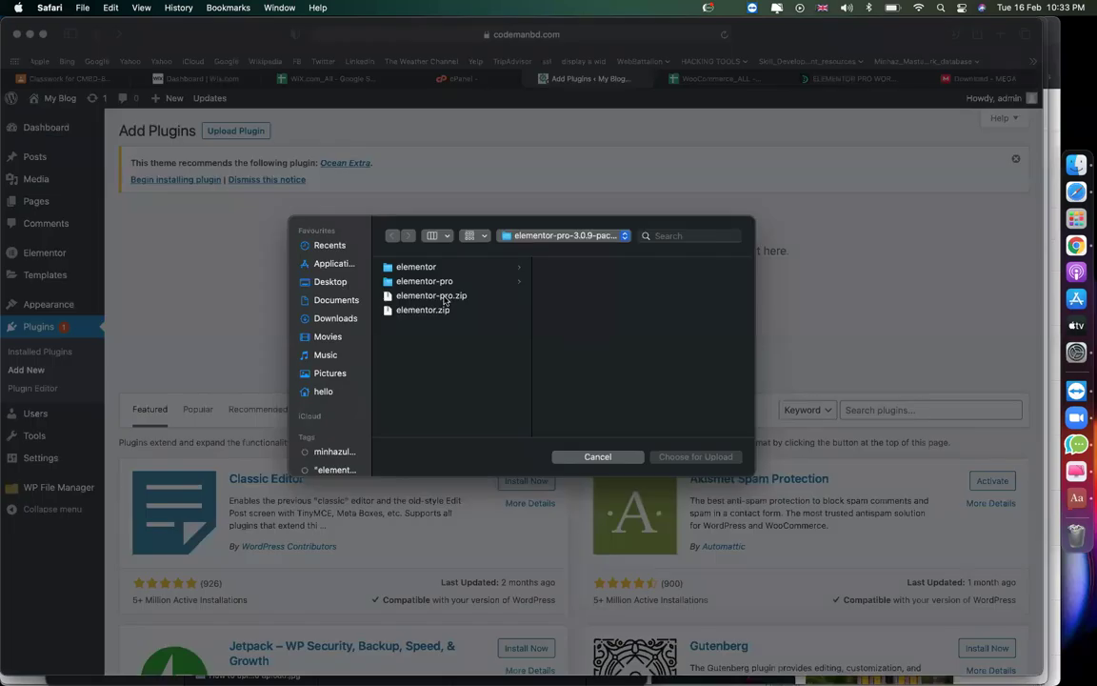
{"action": "double_click", "coordinate": [433, 297]}
{"action": "left_click", "coordinate": [680, 311]}
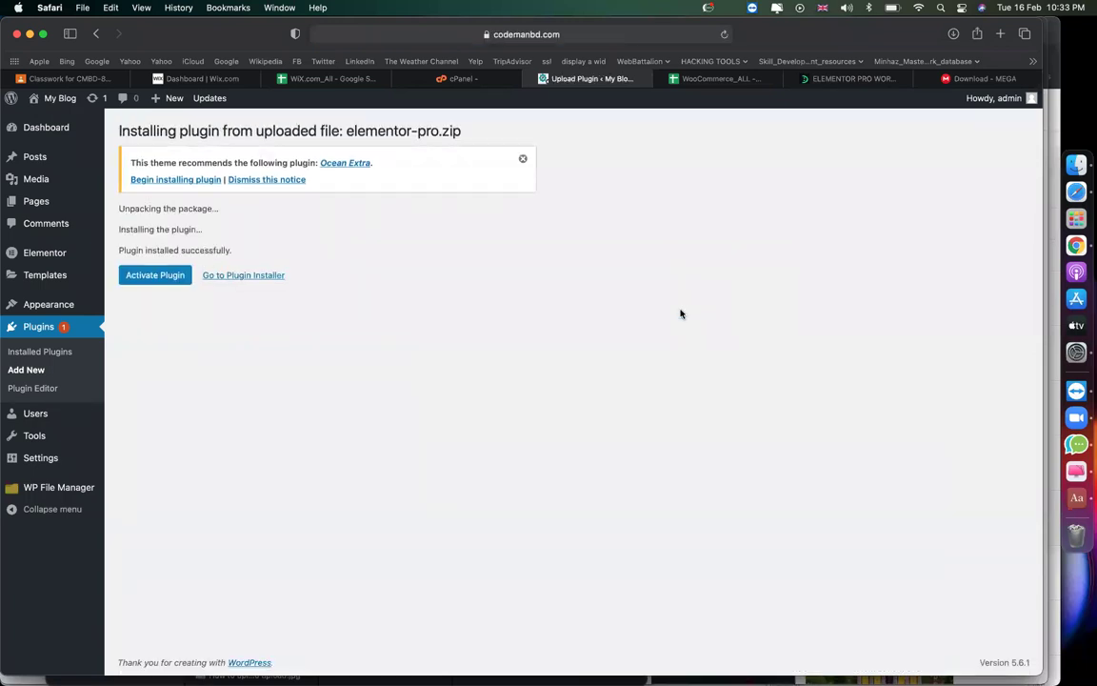
{"action": "left_click", "coordinate": [174, 275]}
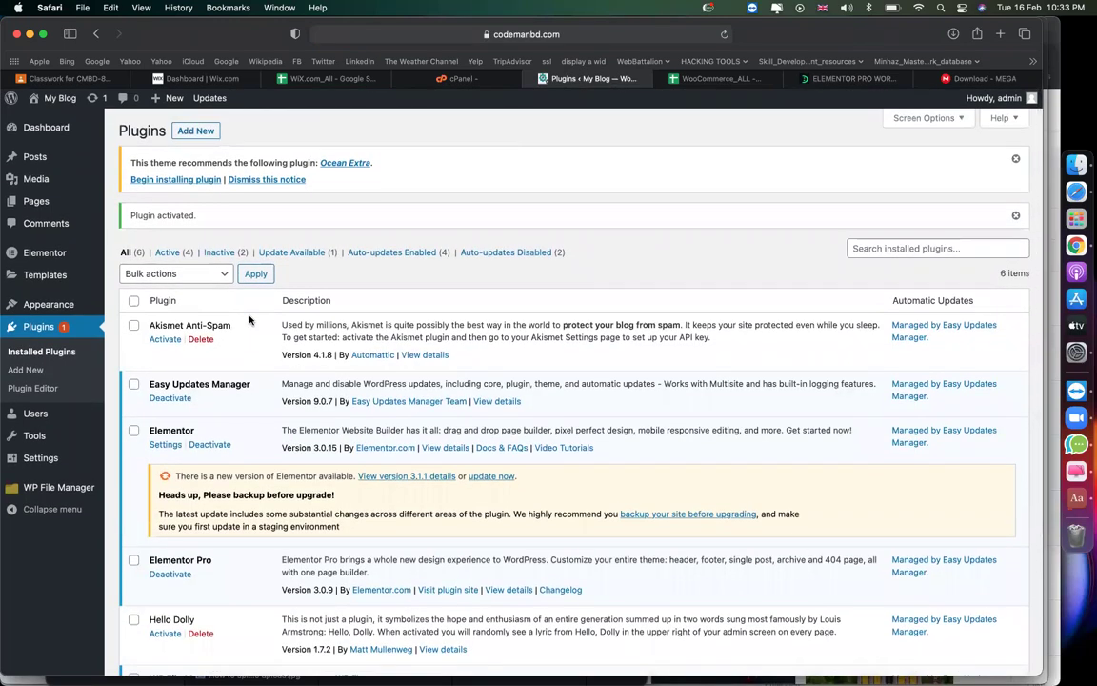
In Easy Updates Manager's Plugins tab, block plugin updates for Elementor and Elementor Pro.
{"action": "mouse_move", "coordinate": [75, 133]}
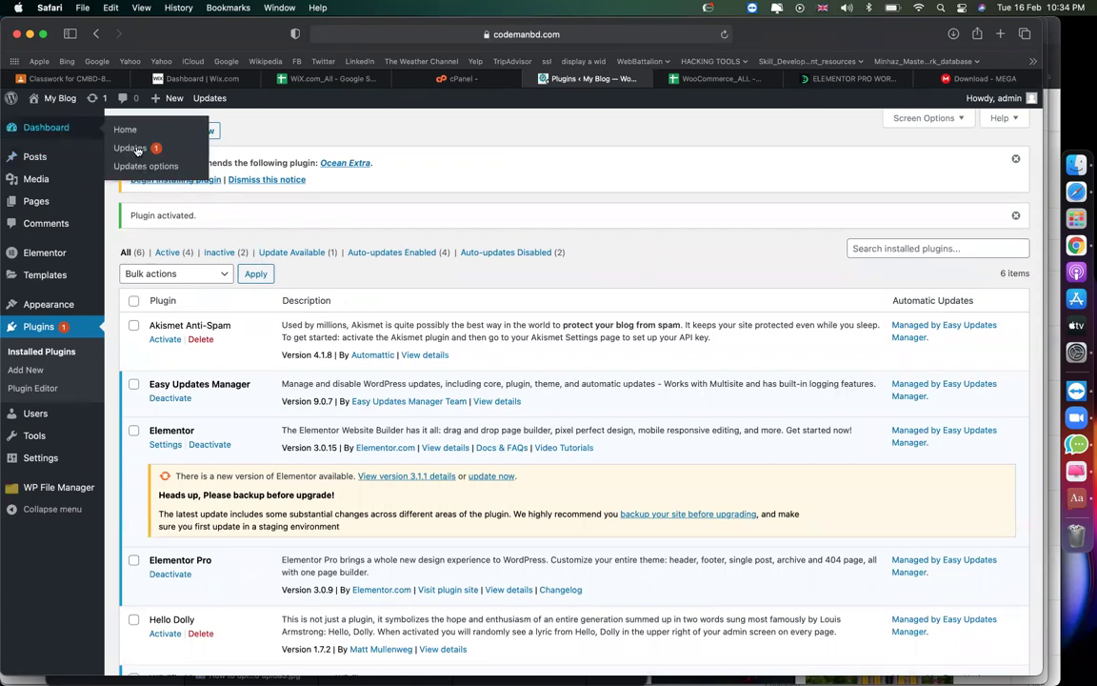
{"action": "left_click", "coordinate": [143, 166]}
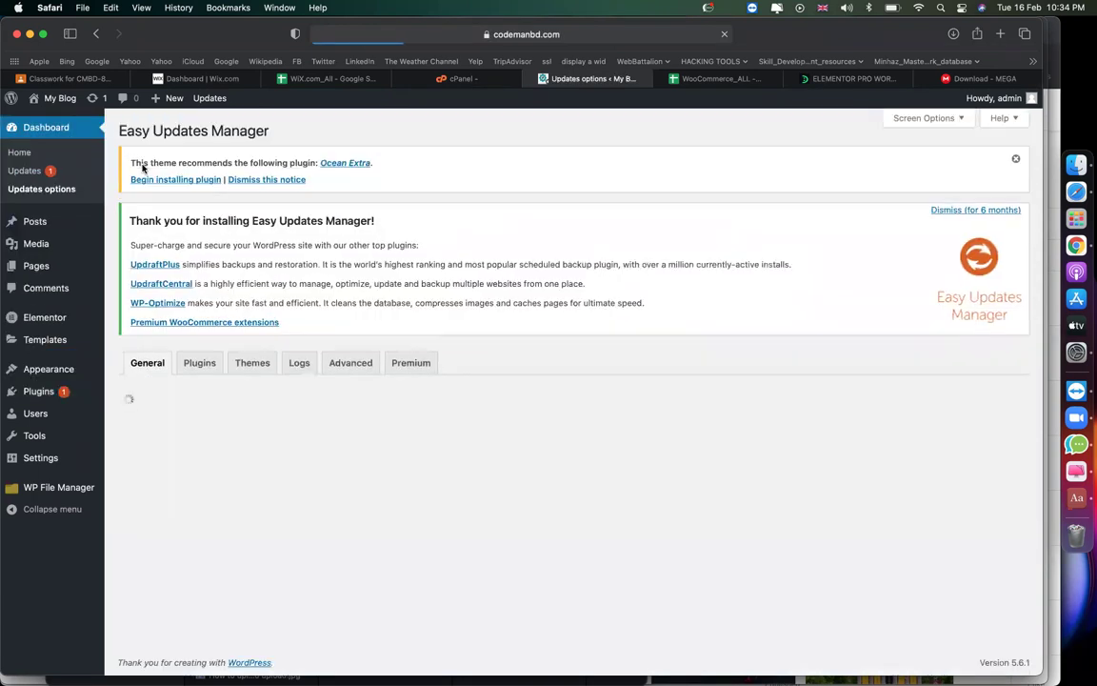
{"action": "left_click", "coordinate": [202, 365]}
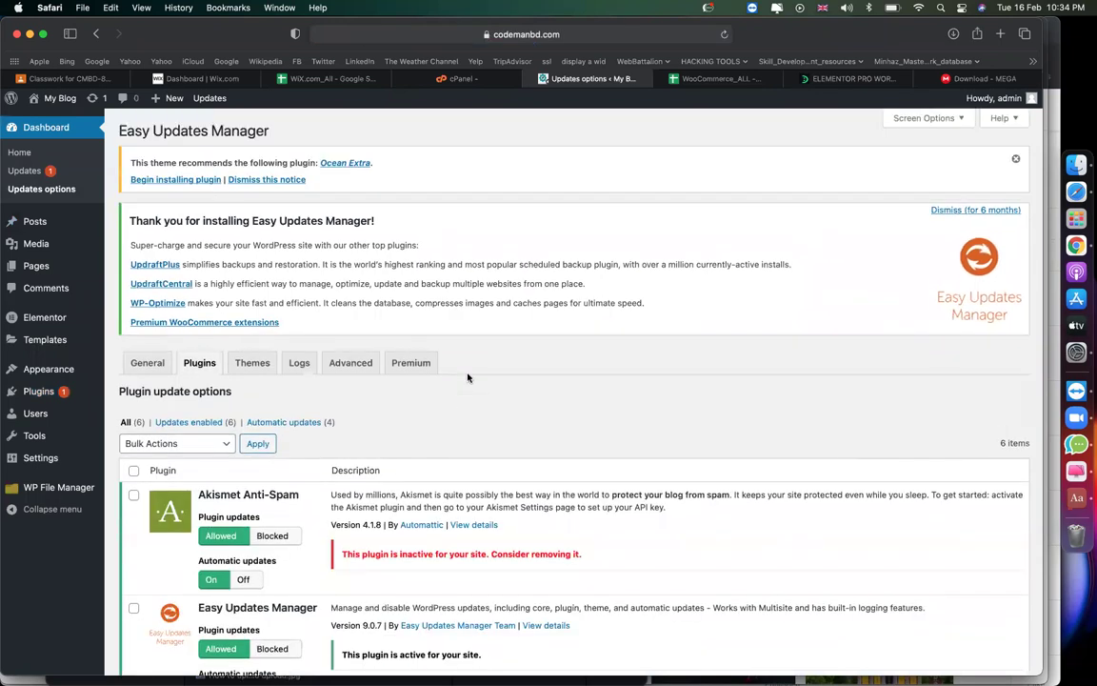
{"action": "scroll", "coordinate": [467, 378], "scroll_direction": "down", "scroll_amount": 10}
{"action": "scroll", "coordinate": [362, 357], "scroll_direction": "up", "scroll_amount": 2}
{"action": "left_click", "coordinate": [134, 238]}
{"action": "scroll", "coordinate": [134, 355], "scroll_direction": "up", "scroll_amount": 5}
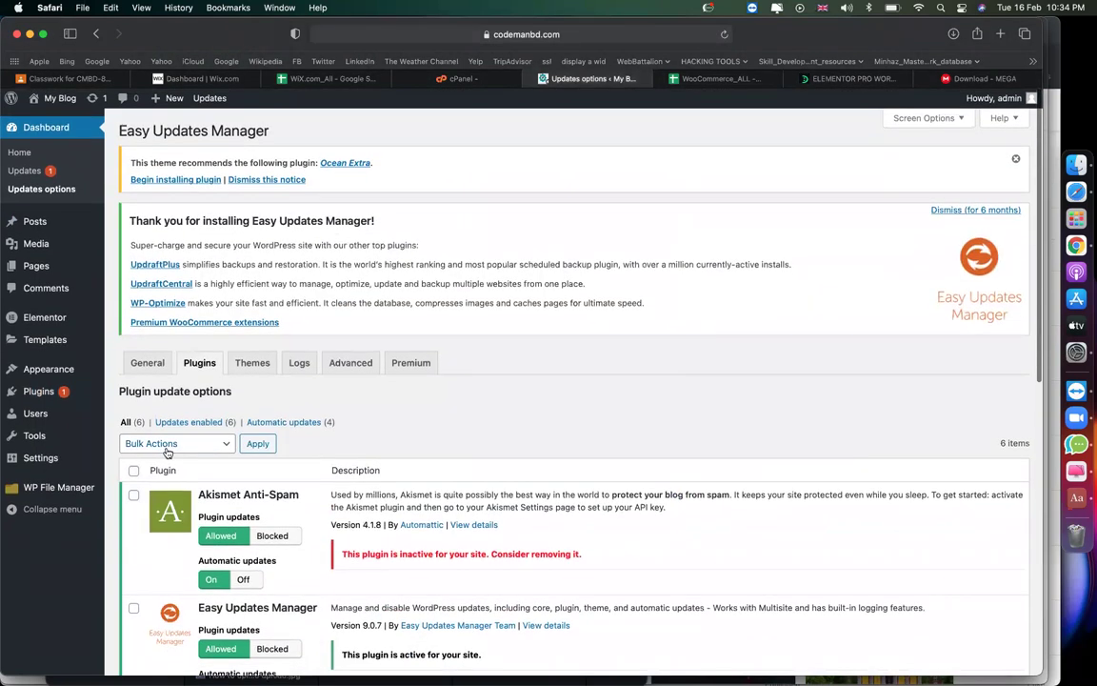
{"action": "left_click", "coordinate": [168, 449]}
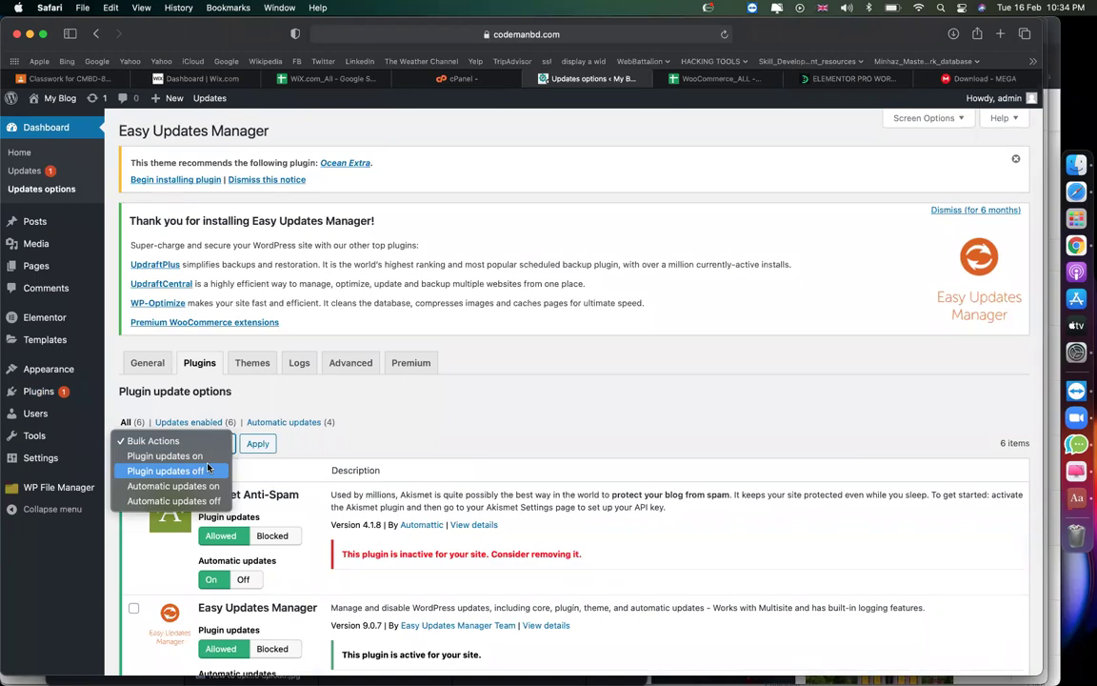
{"action": "left_click", "coordinate": [181, 471]}
{"action": "left_click", "coordinate": [258, 443]}
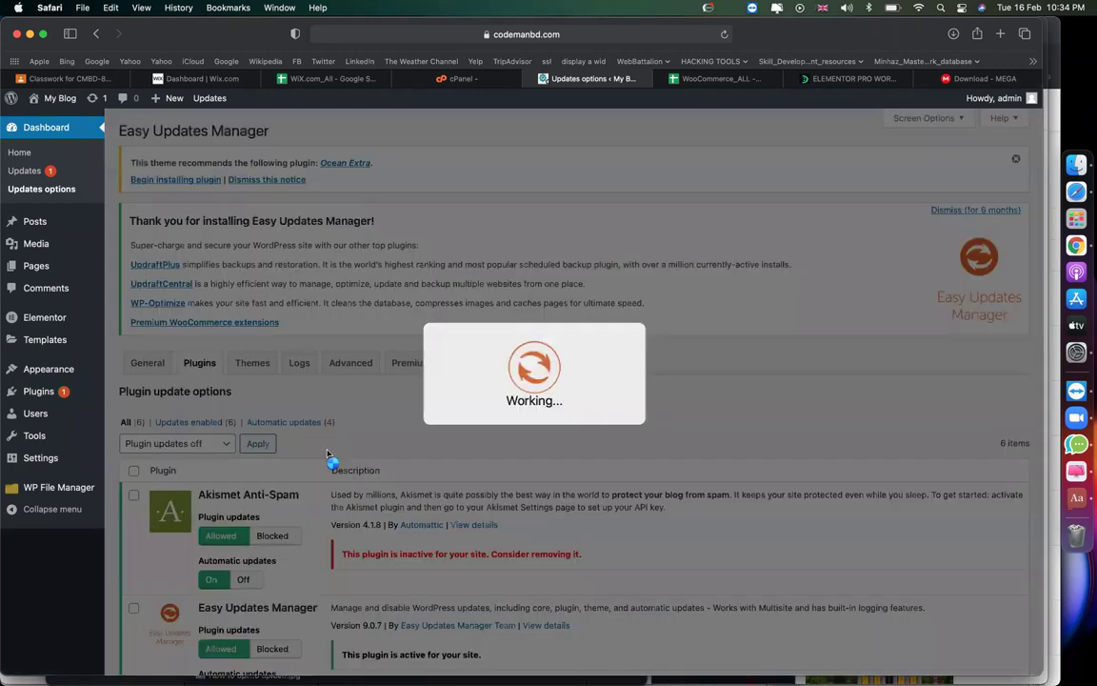
Switch Elementor's automatic updates off with the Automatic updates off bulk action.
{"action": "scroll", "coordinate": [322, 433], "scroll_direction": "down", "scroll_amount": 10}
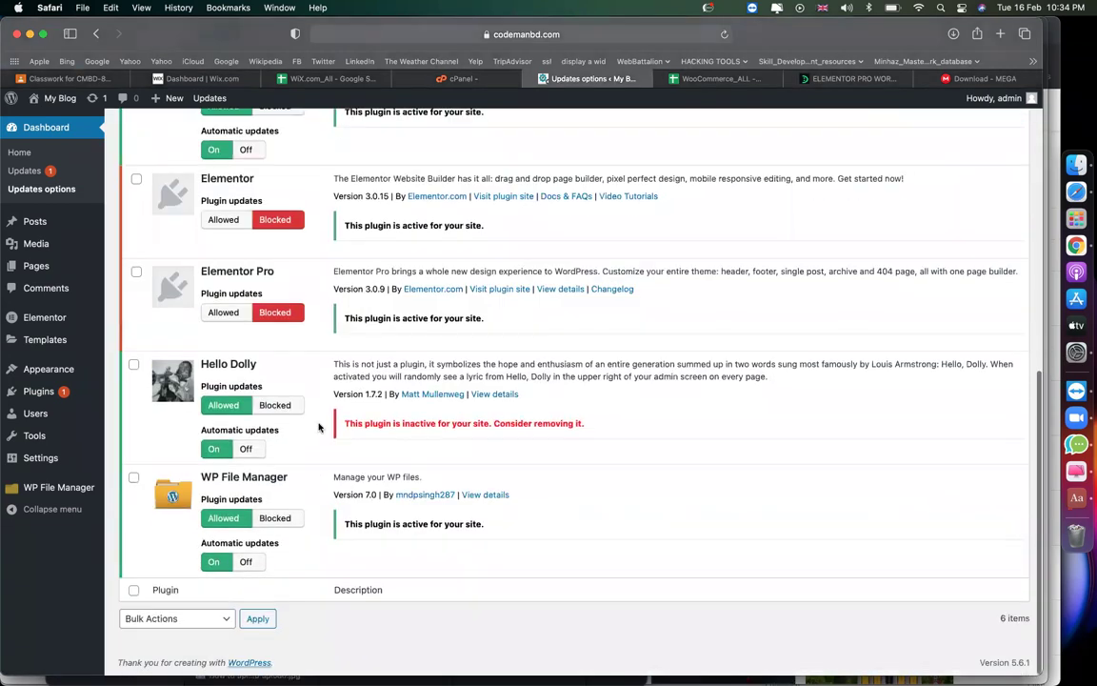
{"action": "left_click", "coordinate": [137, 178]}
{"action": "scroll", "coordinate": [138, 273], "scroll_direction": "up", "scroll_amount": 15}
{"action": "scroll", "coordinate": [161, 370], "scroll_direction": "down", "scroll_amount": 2}
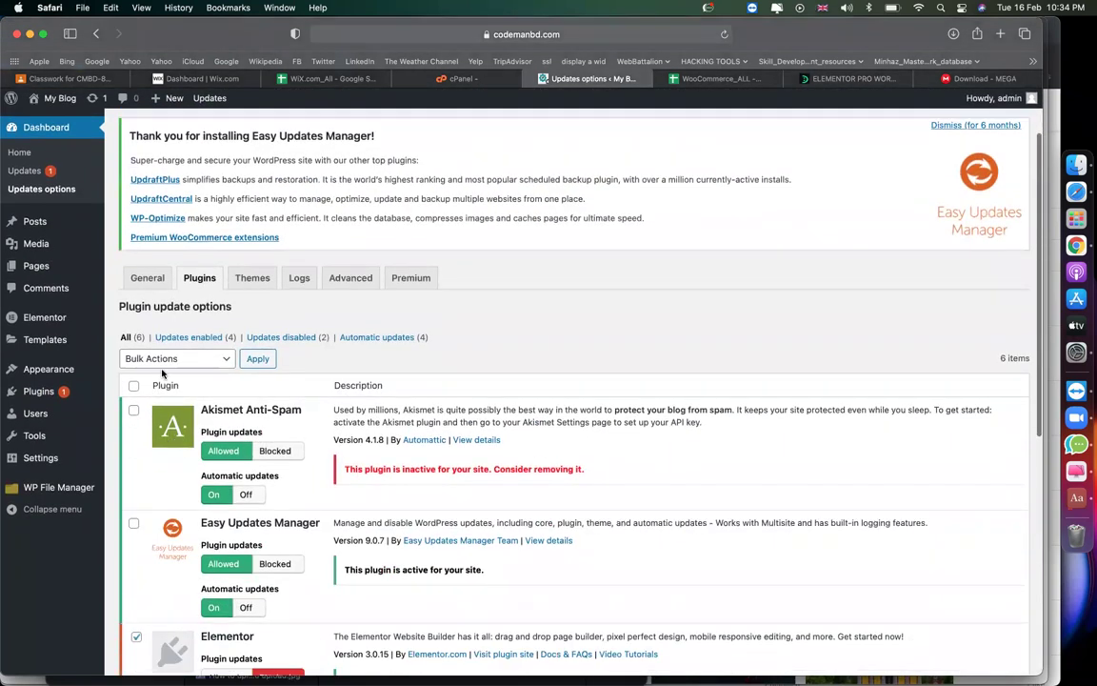
{"action": "left_click", "coordinate": [161, 362]}
{"action": "left_click", "coordinate": [171, 416]}
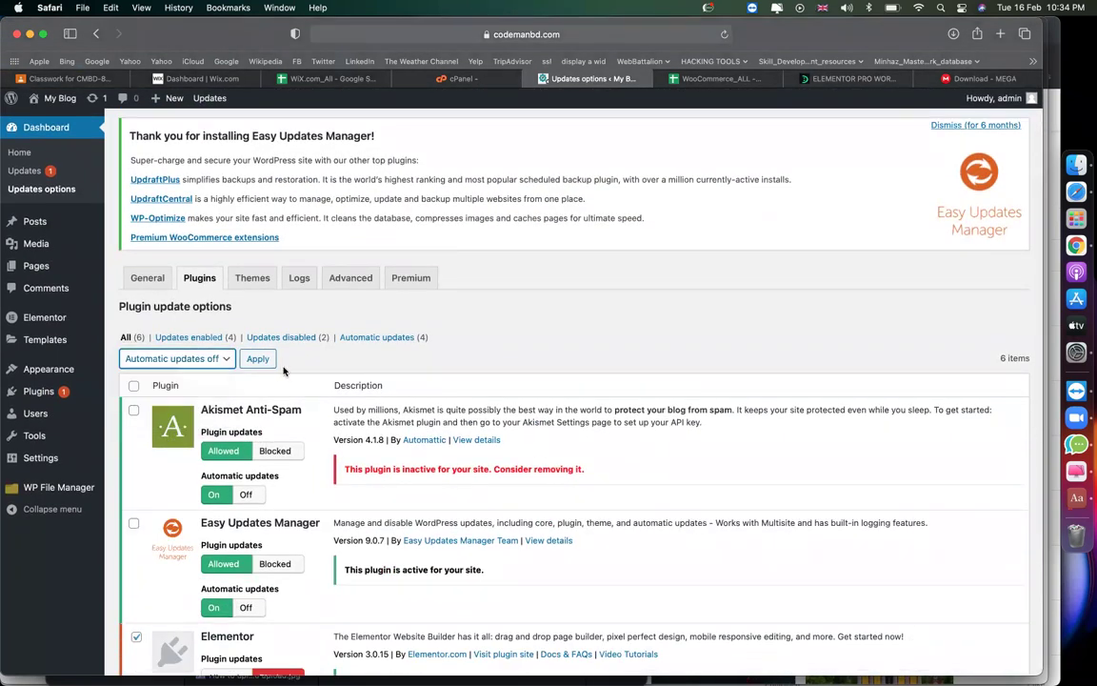
{"action": "left_click", "coordinate": [257, 359]}
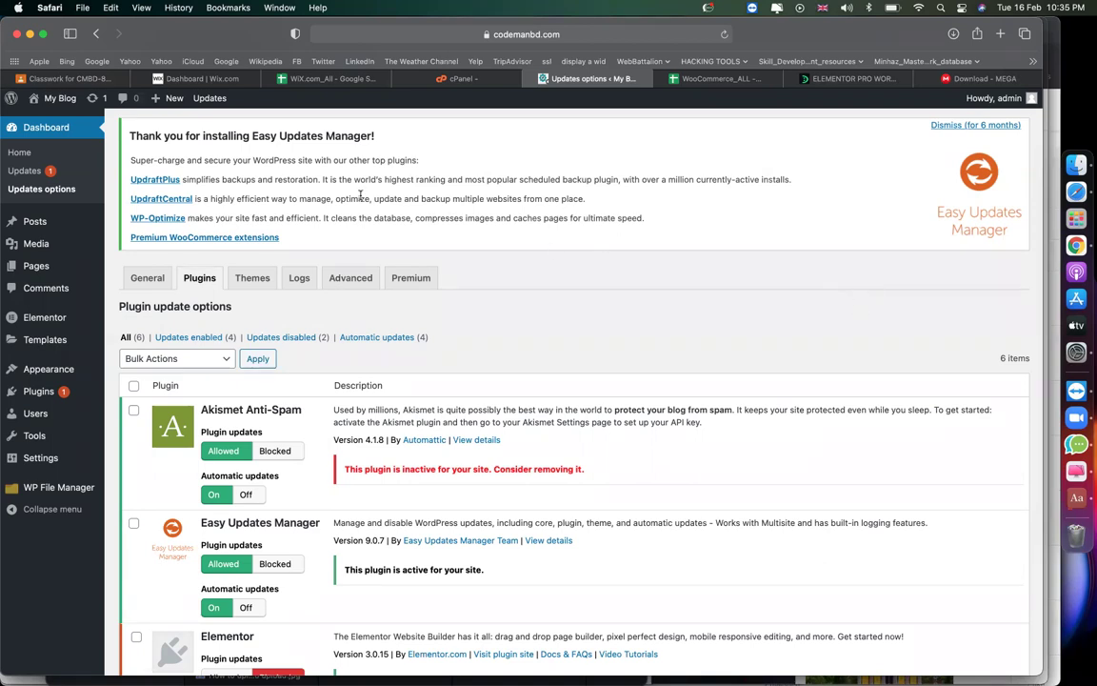
Leave Easy Updates Manager and go back to the WordPress Dashboard home.
{"action": "left_click", "coordinate": [42, 133]}
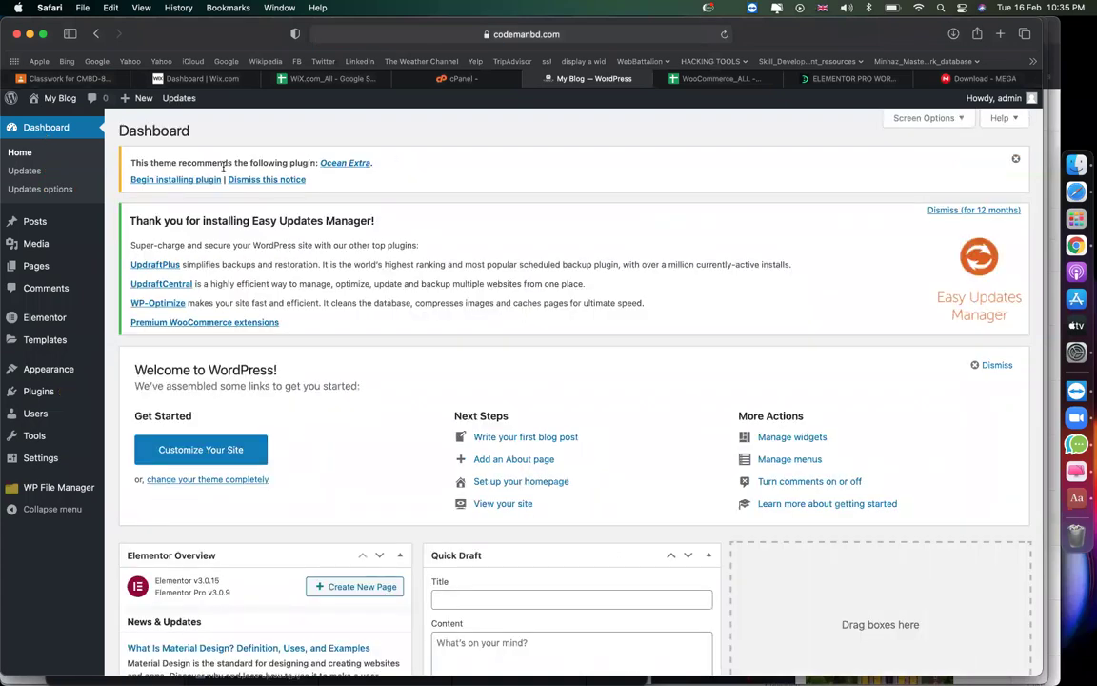
Install and activate the recommended Ocean Extra 1.7.1 plugin from the notice, then return to the Dashboard.
{"action": "left_click_drag", "start_coordinate": [136, 162], "coordinate": [421, 169]}
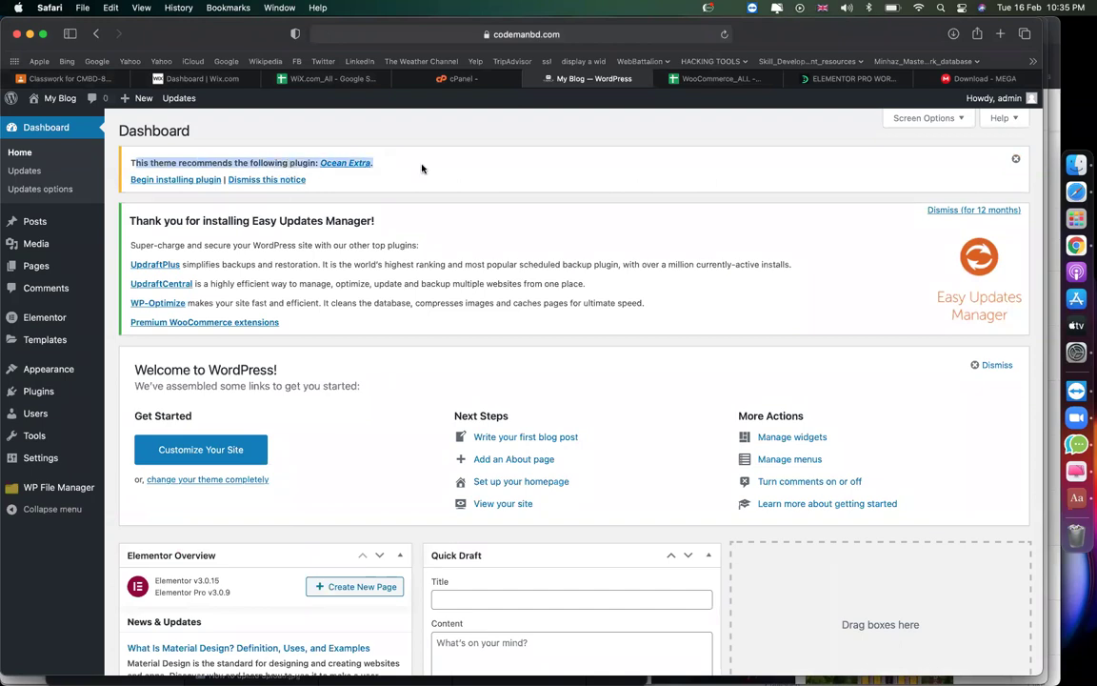
{"action": "left_click", "coordinate": [424, 175]}
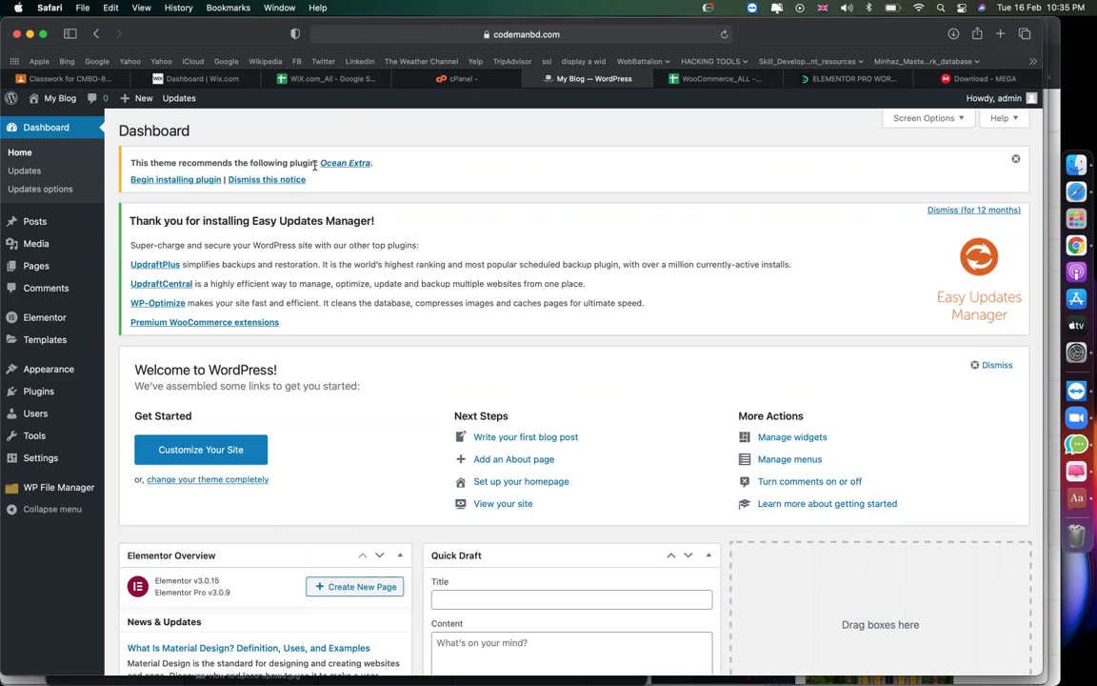
{"action": "left_click", "coordinate": [190, 180]}
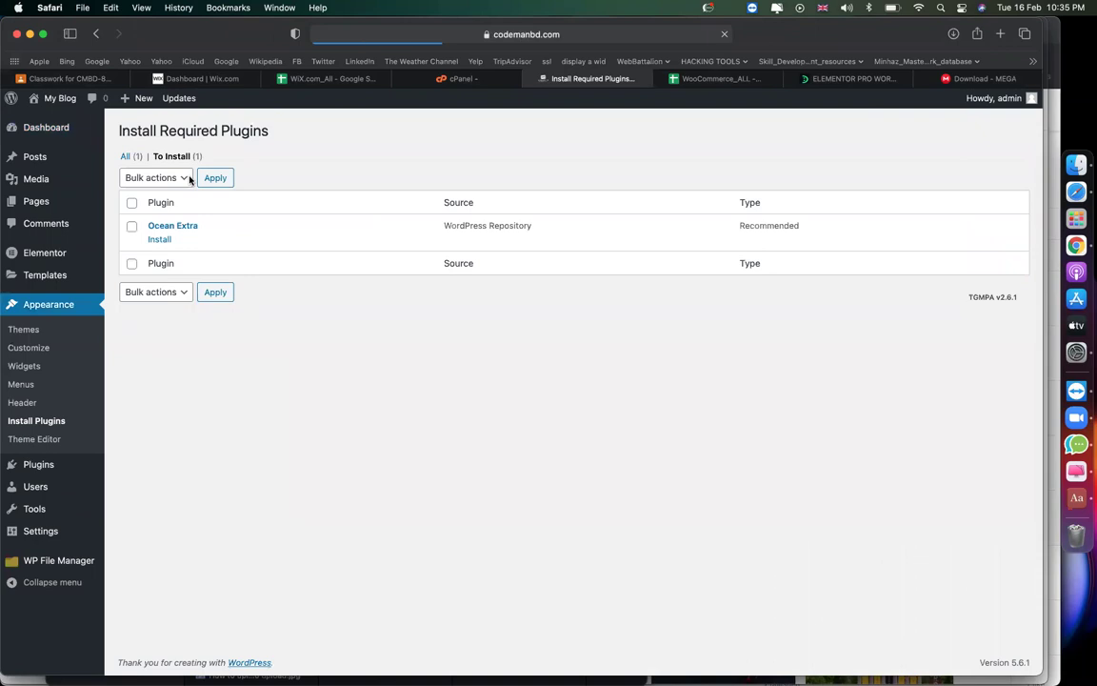
{"action": "left_click", "coordinate": [160, 240]}
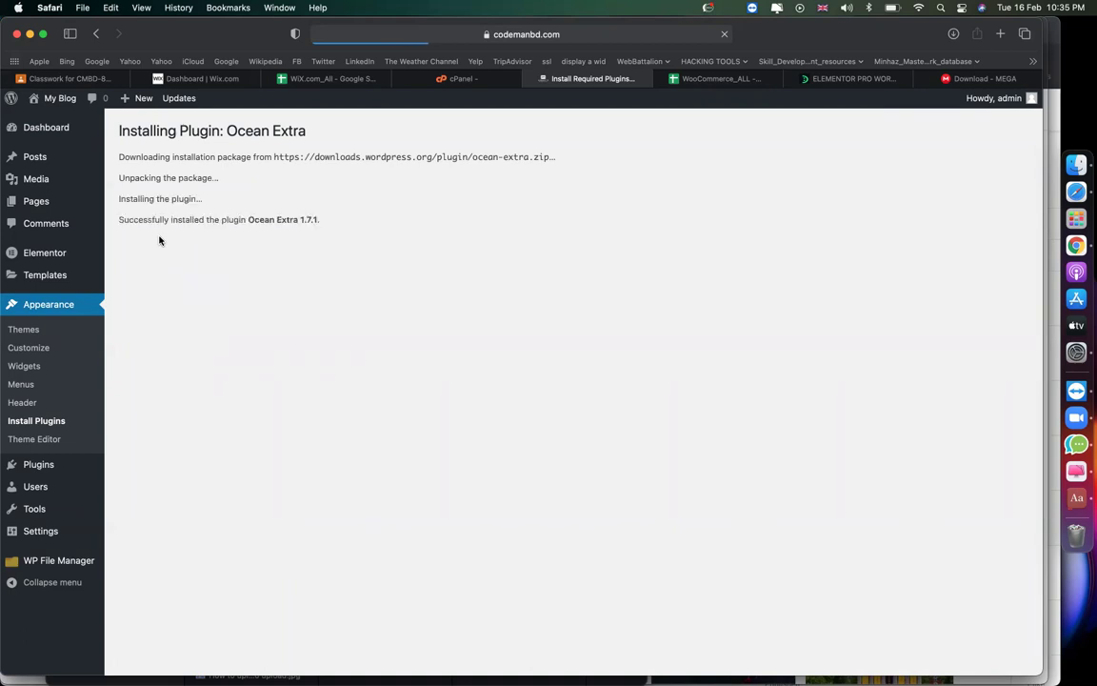
{"action": "left_click", "coordinate": [339, 262]}
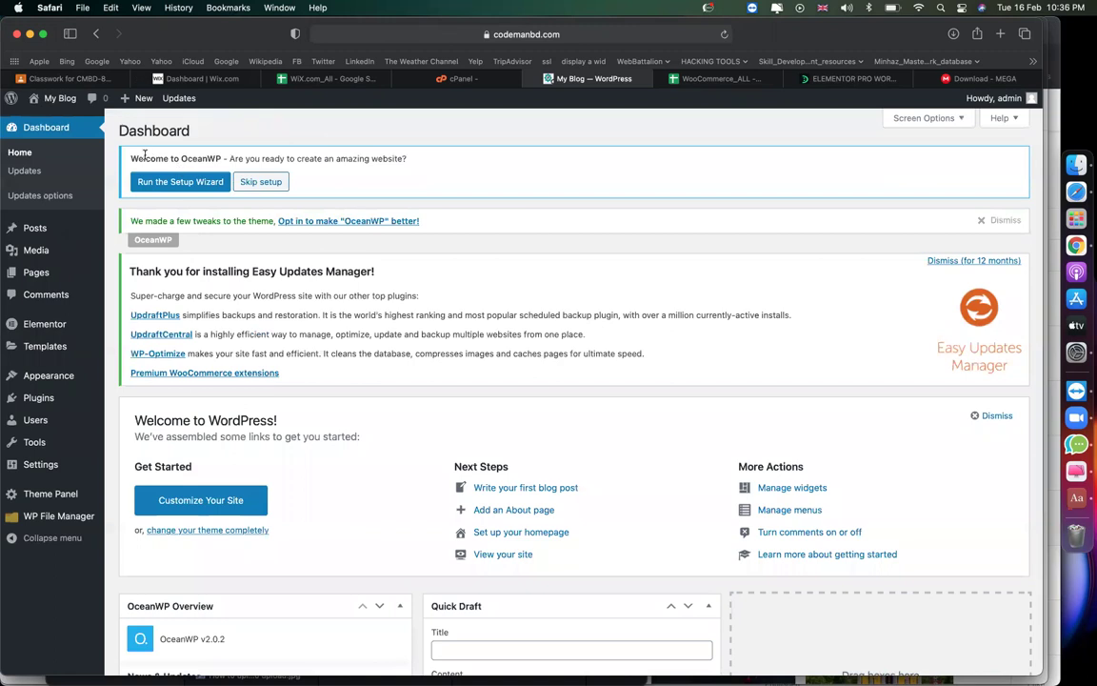
Launch the OceanWP setup wizard and get it started.
{"action": "left_click_drag", "start_coordinate": [128, 158], "coordinate": [235, 159]}
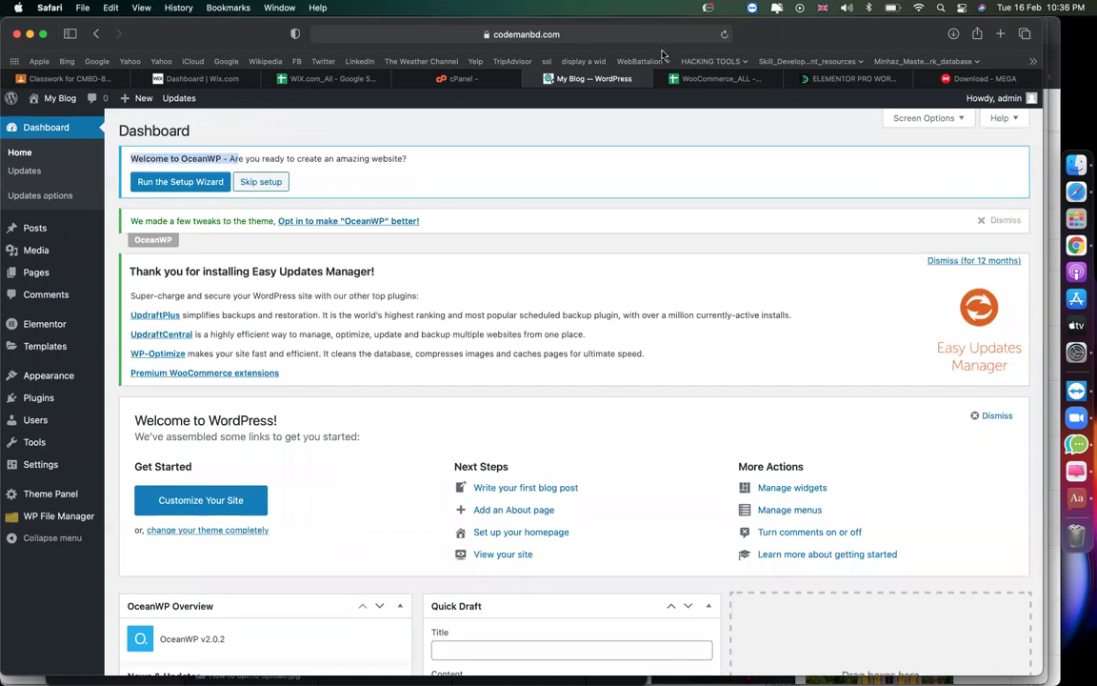
{"action": "left_click", "coordinate": [382, 127]}
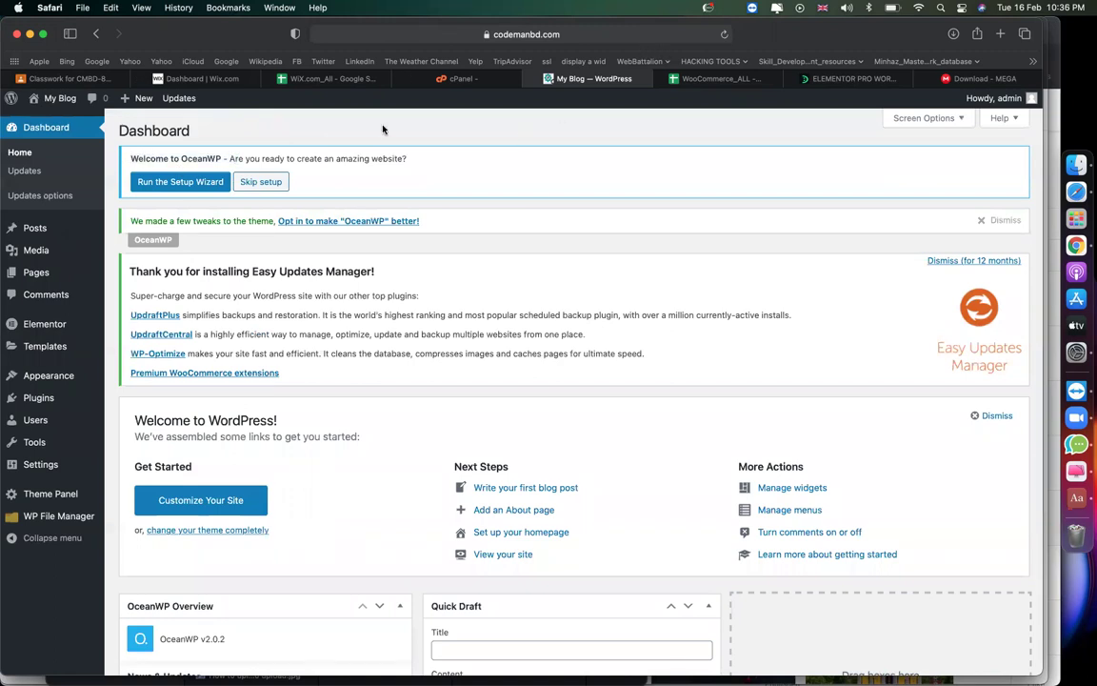
{"action": "left_click", "coordinate": [168, 183]}
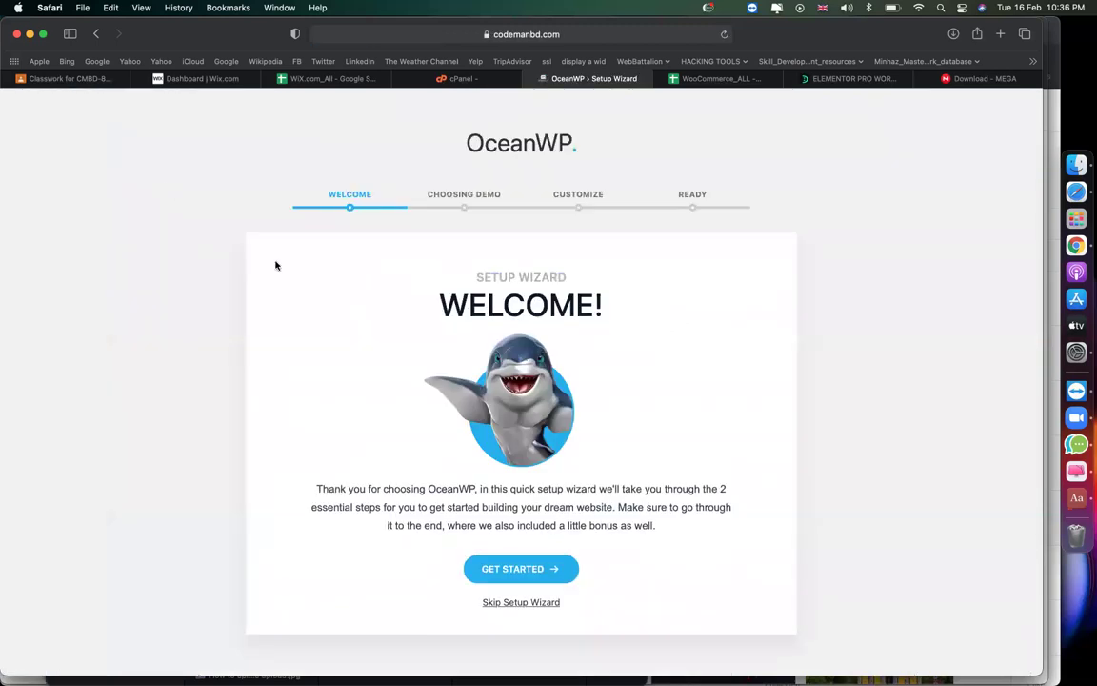
{"action": "left_click", "coordinate": [500, 569]}
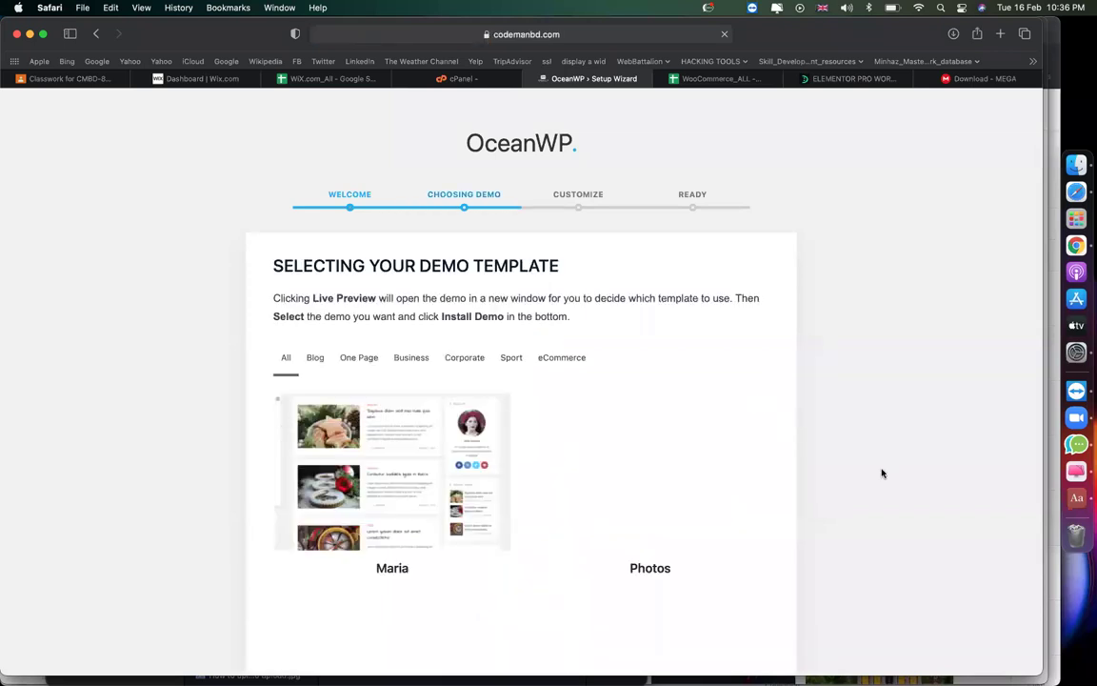
Filter the demos to eCommerce and select the Store template.
{"action": "scroll", "coordinate": [882, 473], "scroll_direction": "down", "scroll_amount": 2}
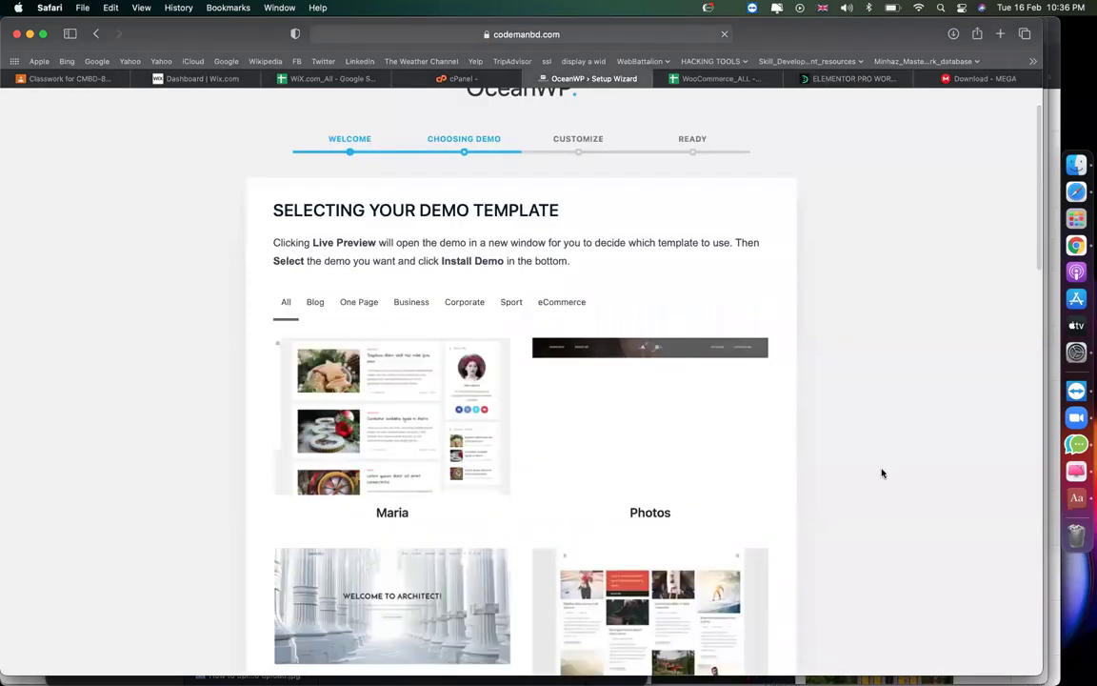
{"action": "left_click", "coordinate": [583, 306]}
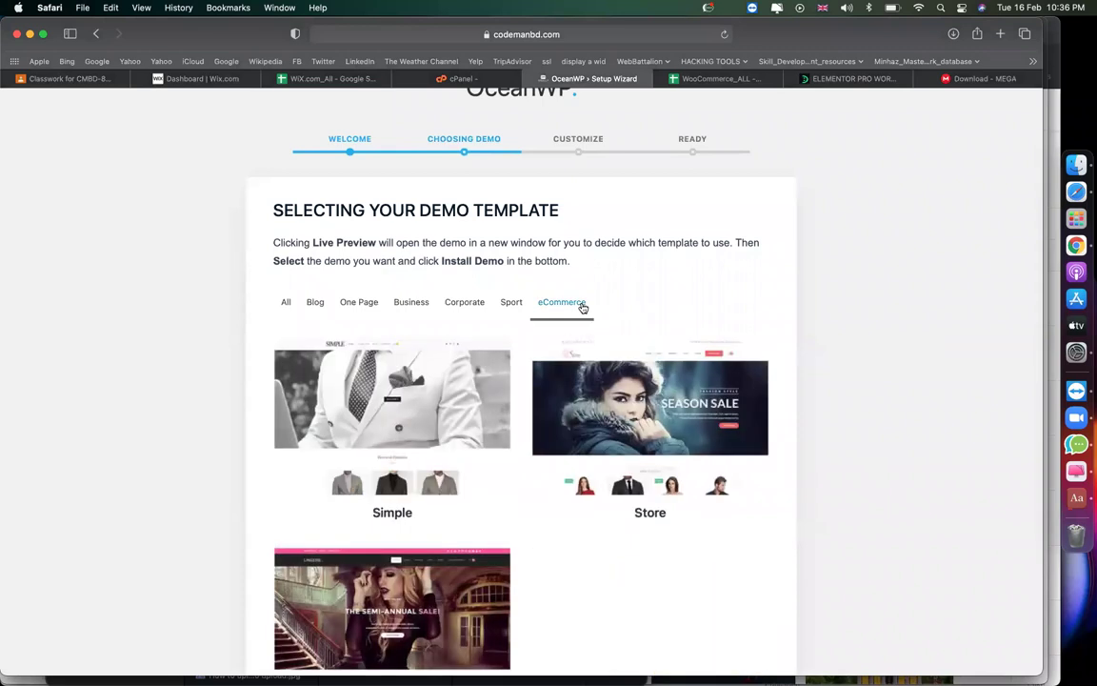
{"action": "mouse_move", "coordinate": [569, 420]}
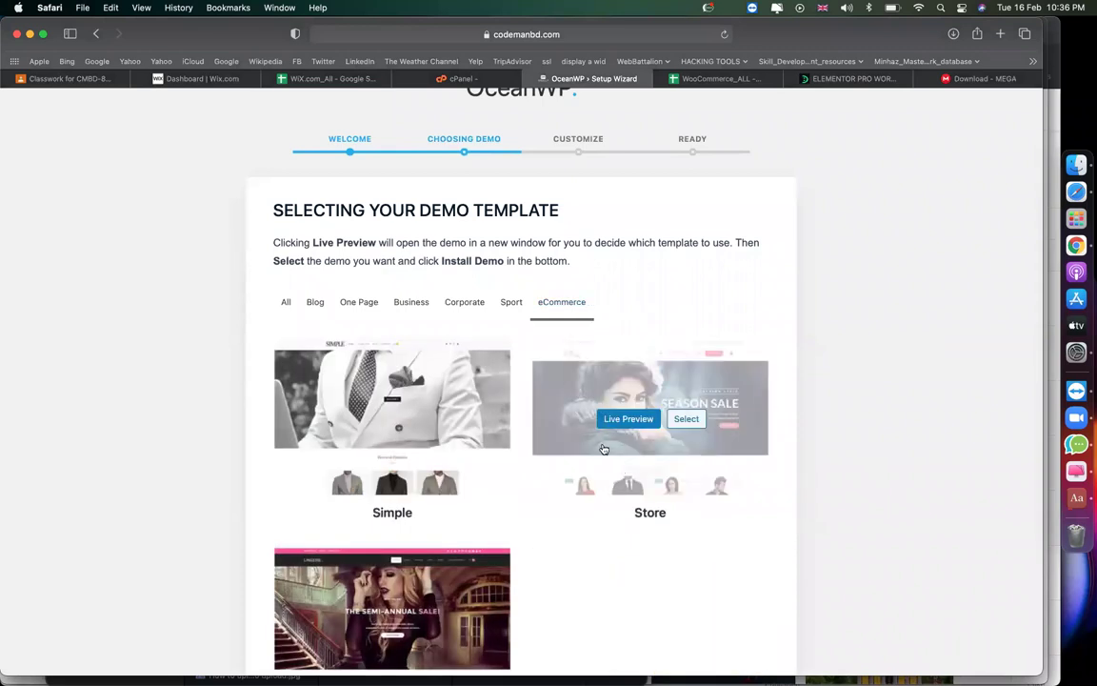
{"action": "left_click", "coordinate": [685, 419]}
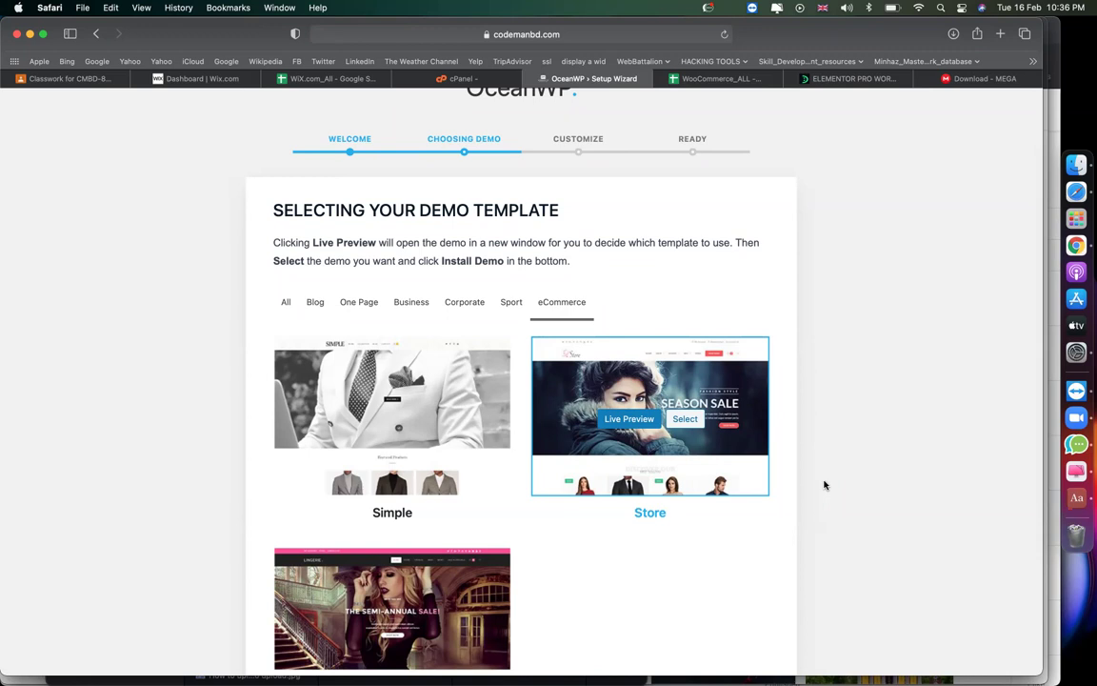
Install the Store demo's plugins: Ocean Custom Sidebar, Product Sharing, Social Sharing, Stick Anything, and WooCommerce.
{"action": "scroll", "coordinate": [862, 546], "scroll_direction": "down", "scroll_amount": 4}
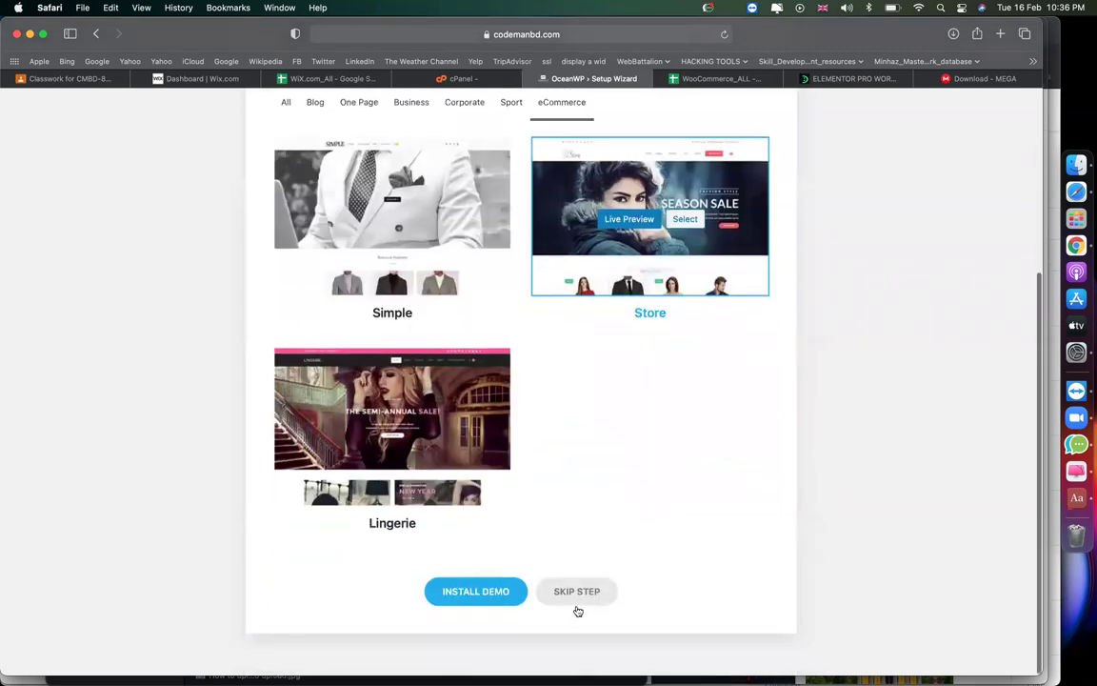
{"action": "left_click", "coordinate": [485, 620]}
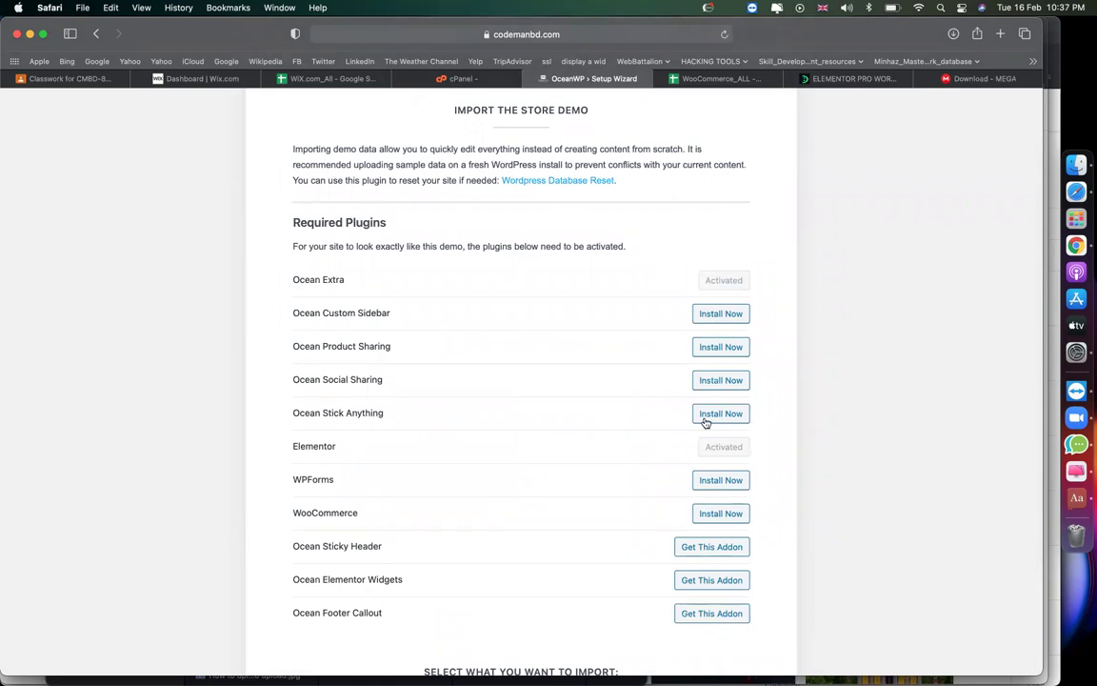
{"action": "scroll", "coordinate": [676, 345], "scroll_direction": "down", "scroll_amount": 2}
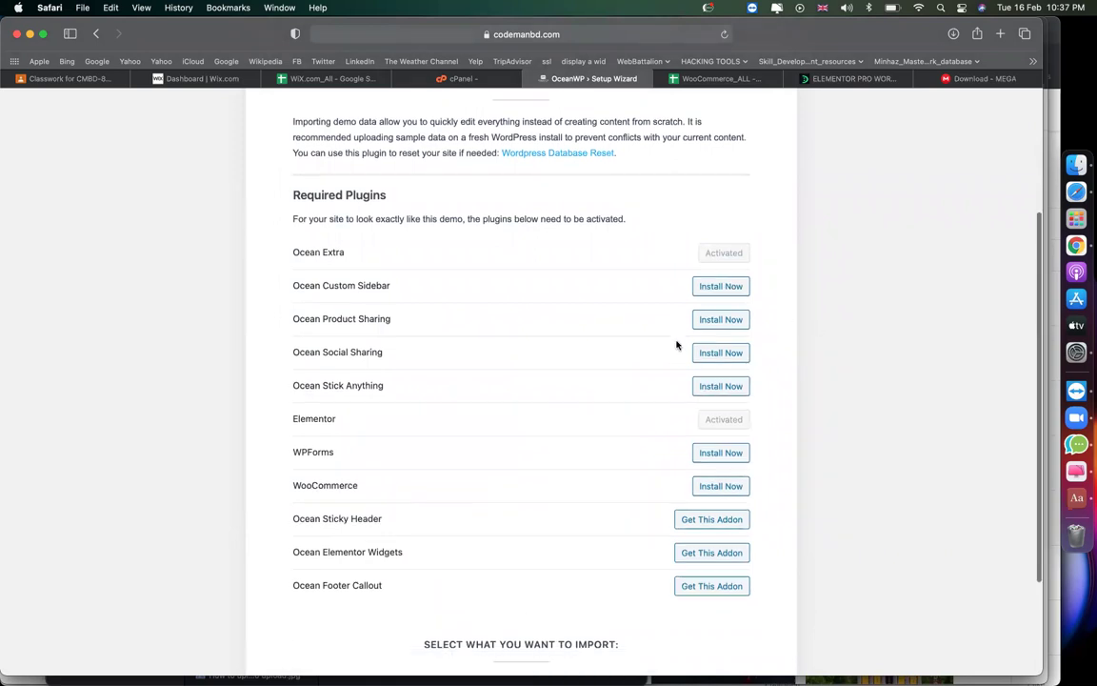
{"action": "left_click", "coordinate": [718, 280]}
{"action": "left_click", "coordinate": [713, 306]}
{"action": "left_click", "coordinate": [710, 341]}
{"action": "left_click", "coordinate": [708, 371]}
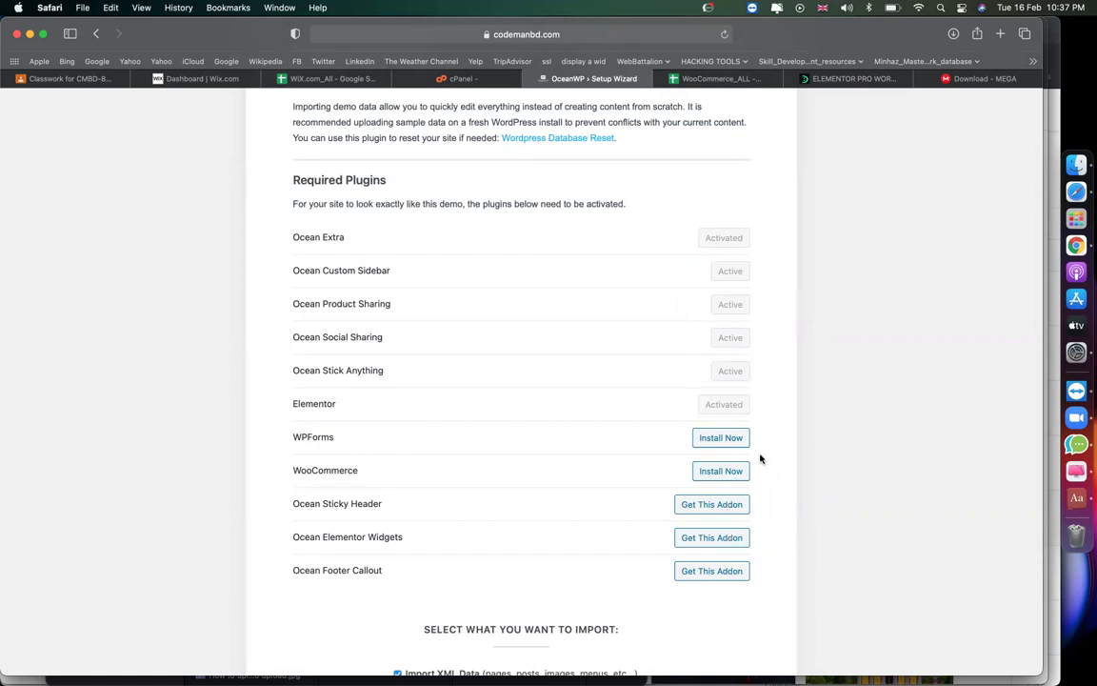
{"action": "left_click", "coordinate": [728, 470]}
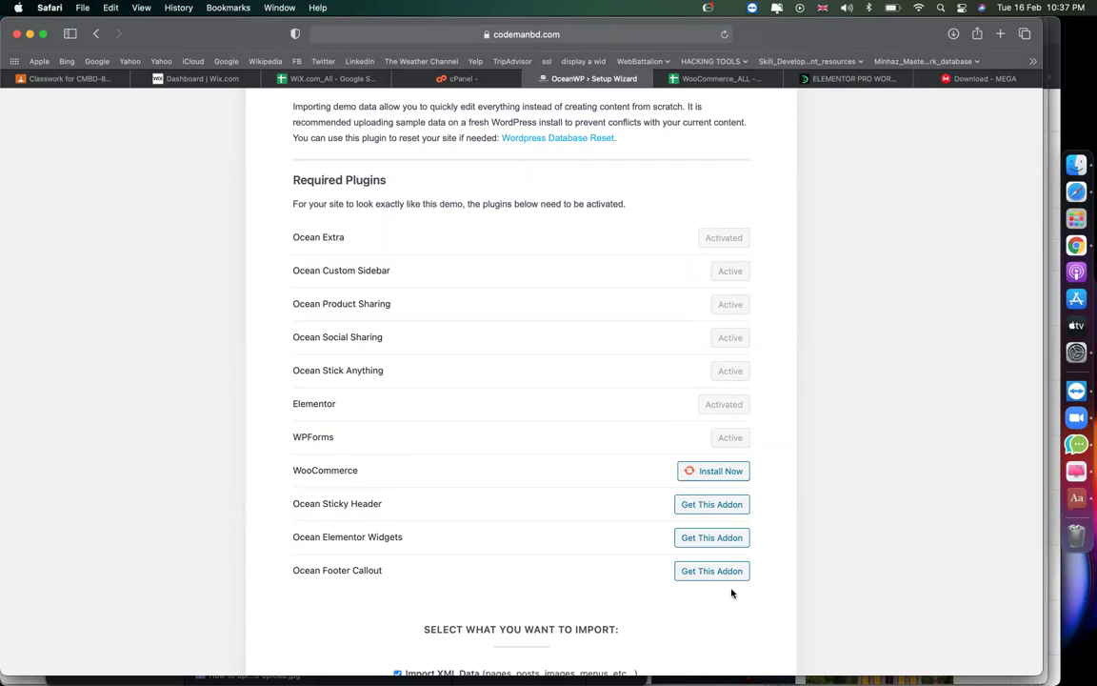
Start importing the Store demo content.
{"action": "scroll", "coordinate": [786, 537], "scroll_direction": "down", "scroll_amount": 2}
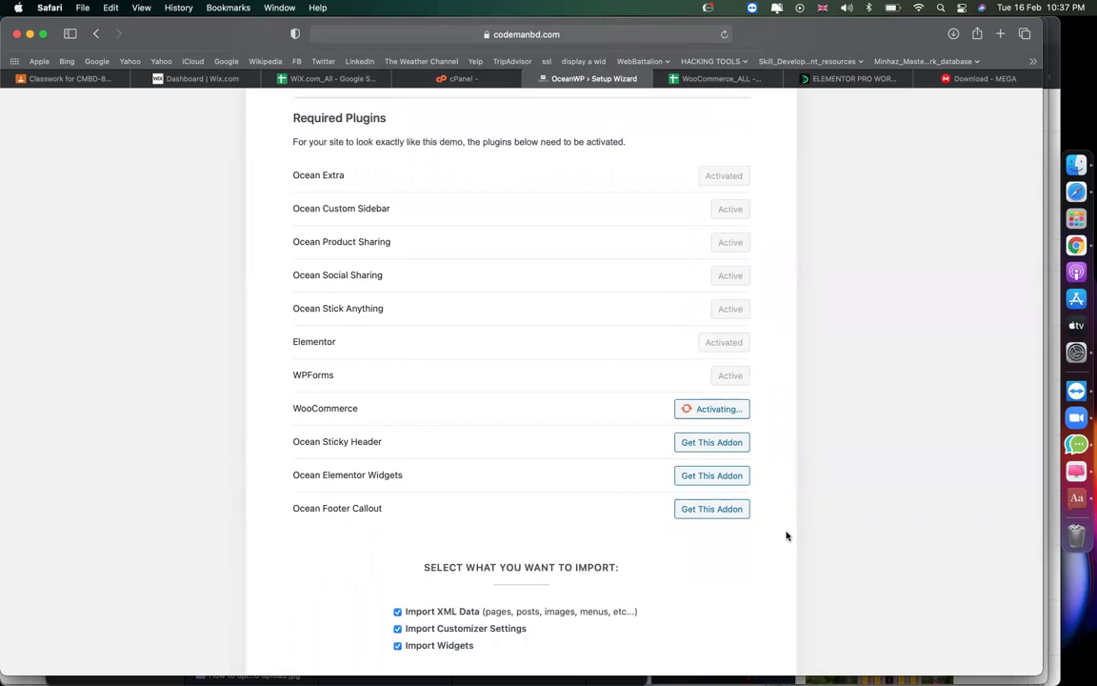
{"action": "scroll", "coordinate": [596, 586], "scroll_direction": "down", "scroll_amount": 2}
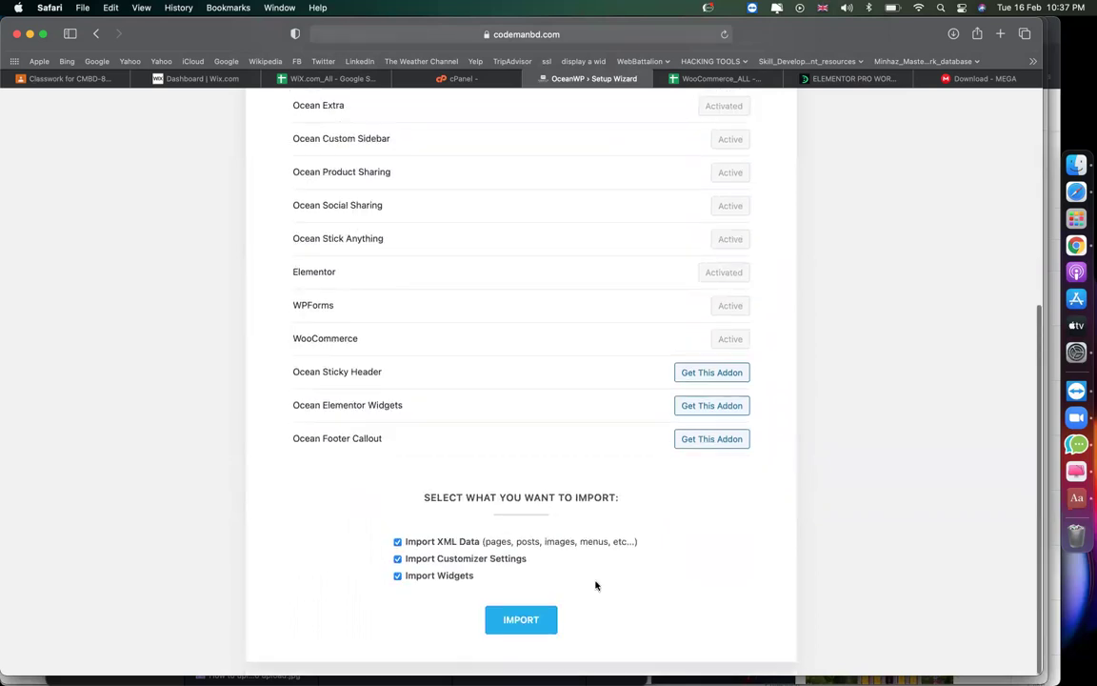
{"action": "left_click", "coordinate": [521, 618]}
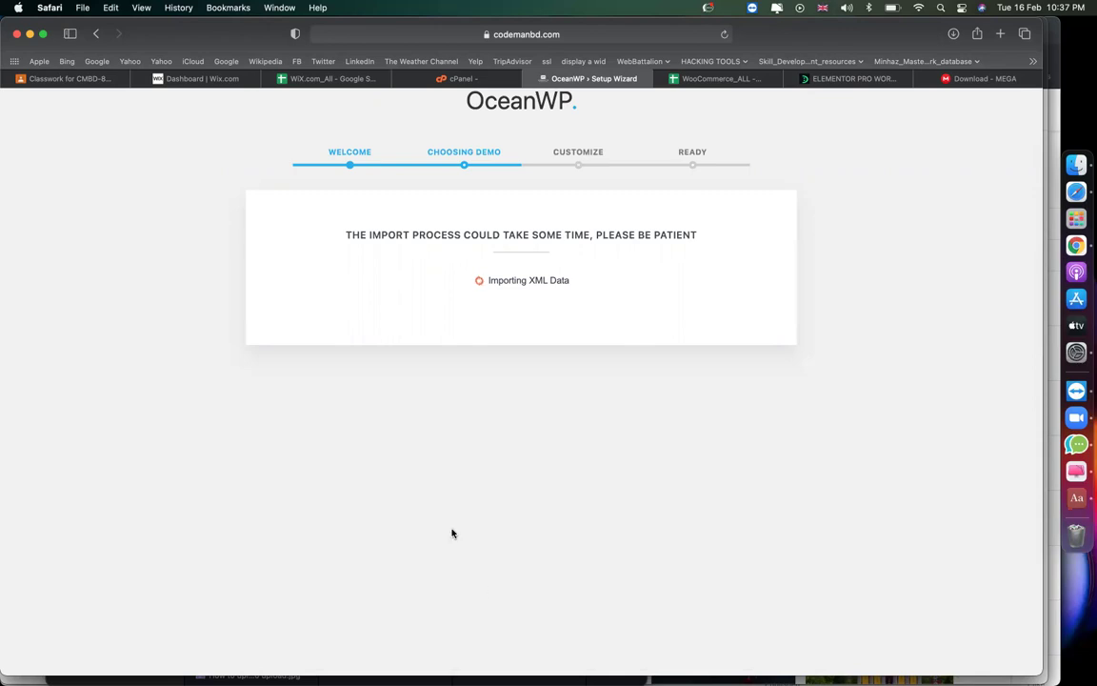
Close the cPanel tab while the demo import runs to the Customize step.
{"action": "left_click", "coordinate": [399, 79]}
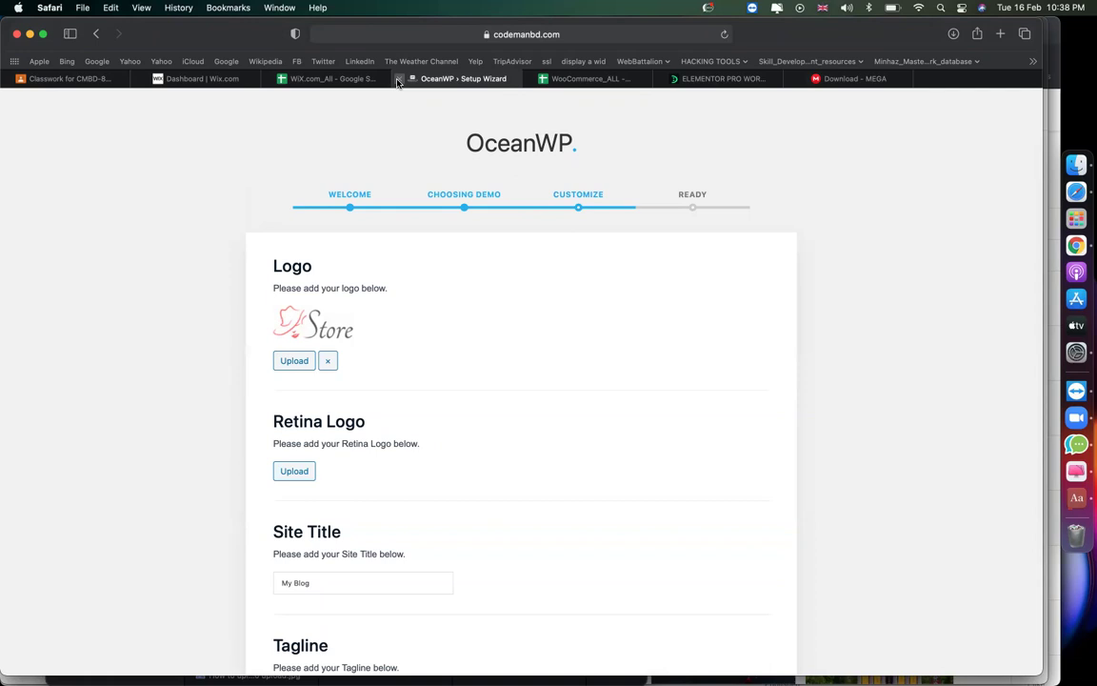
{"action": "key", "text": "XF86AudioRaiseVolume"}
Start uploading a new logo and browse to the Desktop assets CodemanBD.com folder.
{"action": "left_click", "coordinate": [294, 361]}
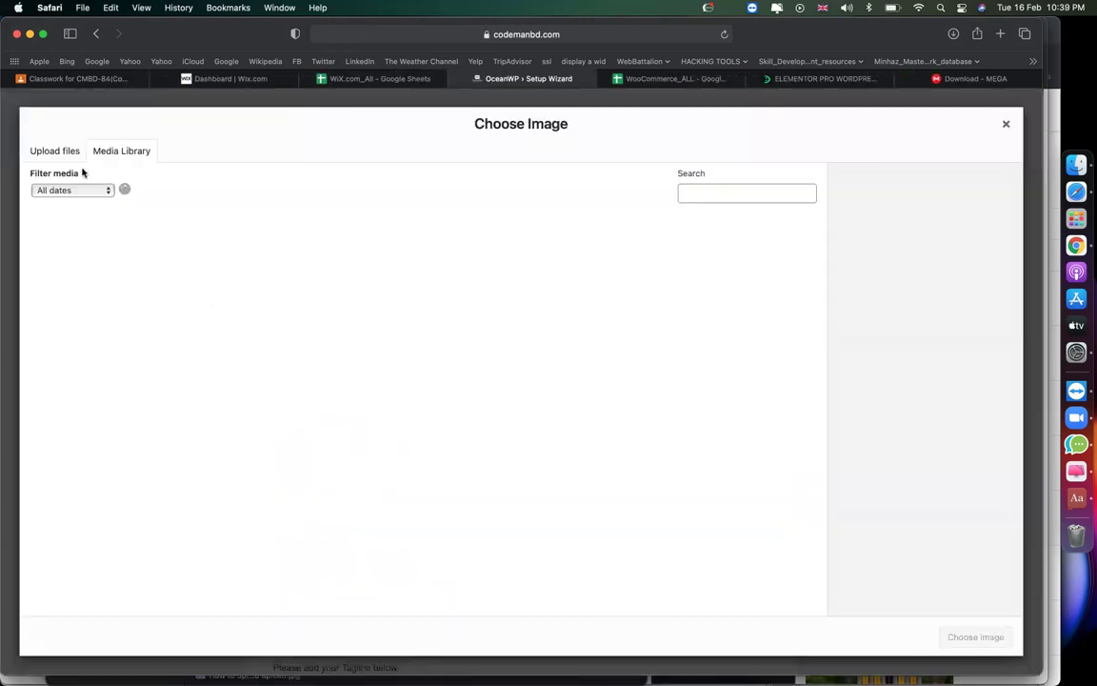
{"action": "left_click", "coordinate": [59, 145]}
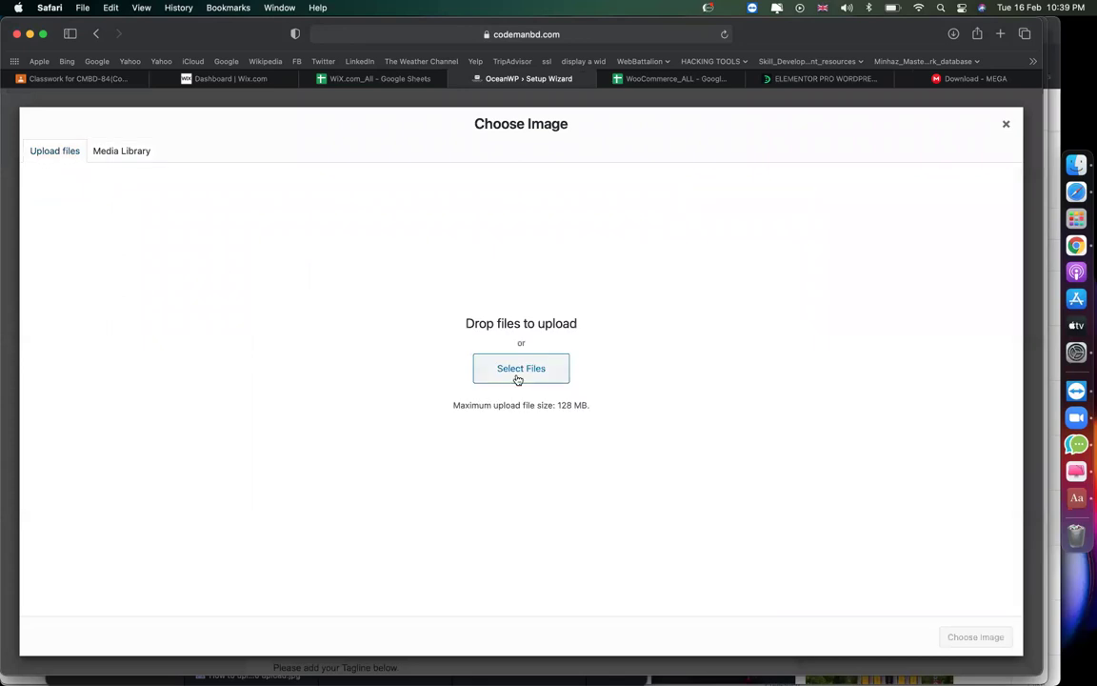
{"action": "left_click", "coordinate": [518, 369]}
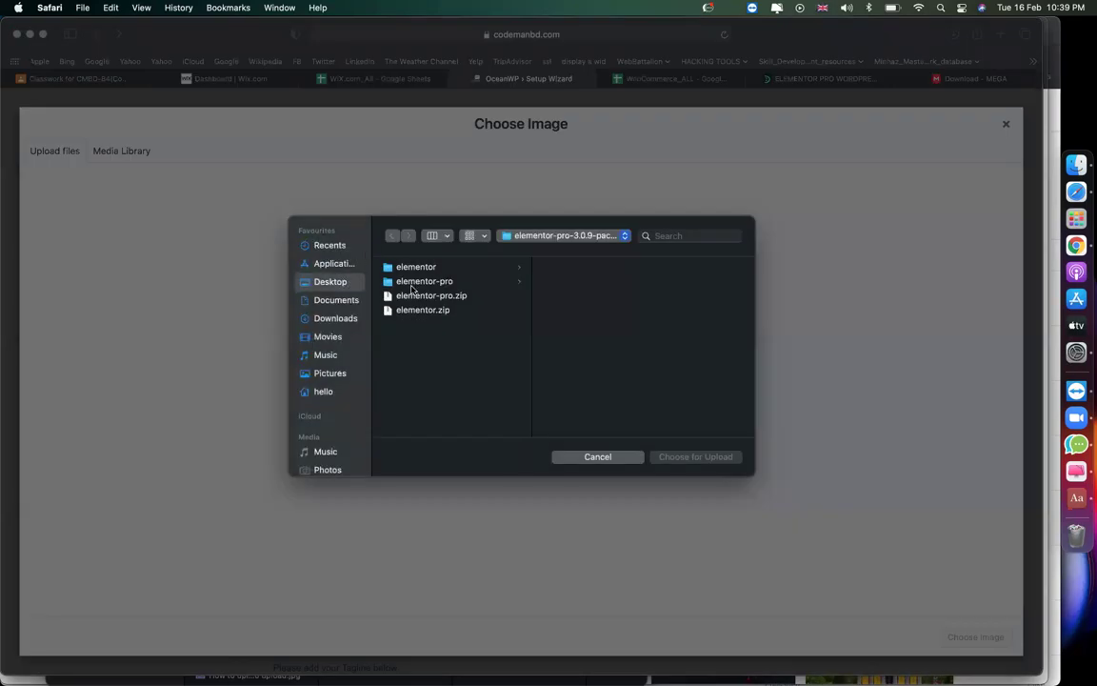
{"action": "scroll", "coordinate": [443, 388], "scroll_direction": "down", "scroll_amount": 3}
{"action": "left_click", "coordinate": [443, 386]}
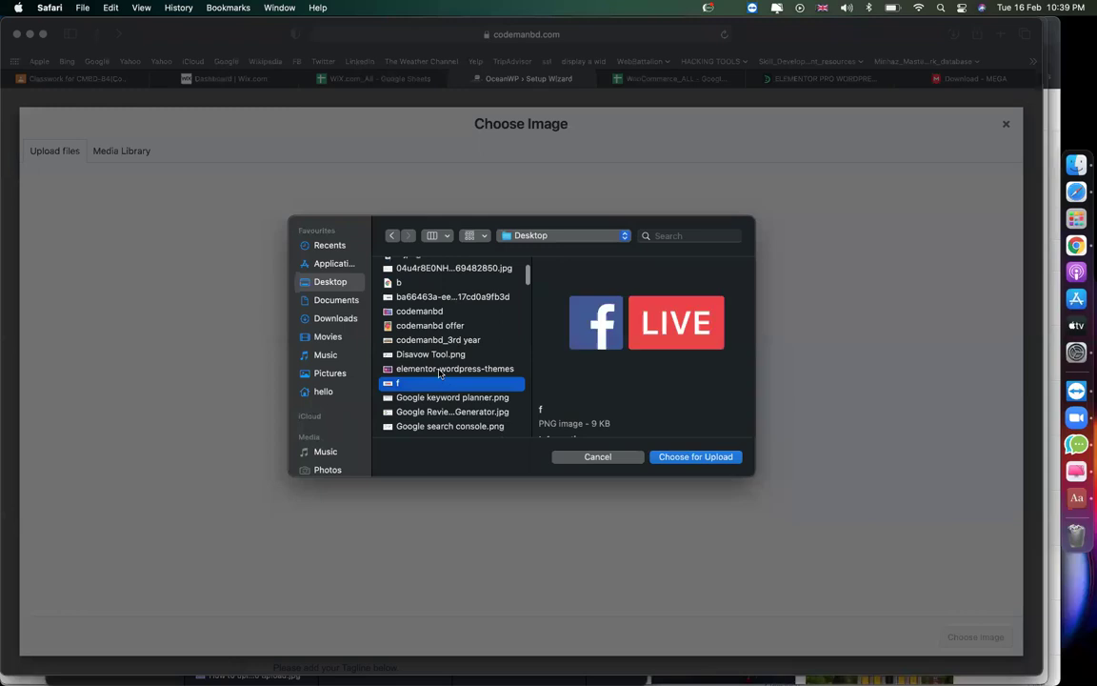
{"action": "scroll", "coordinate": [448, 386], "scroll_direction": "down", "scroll_amount": 5}
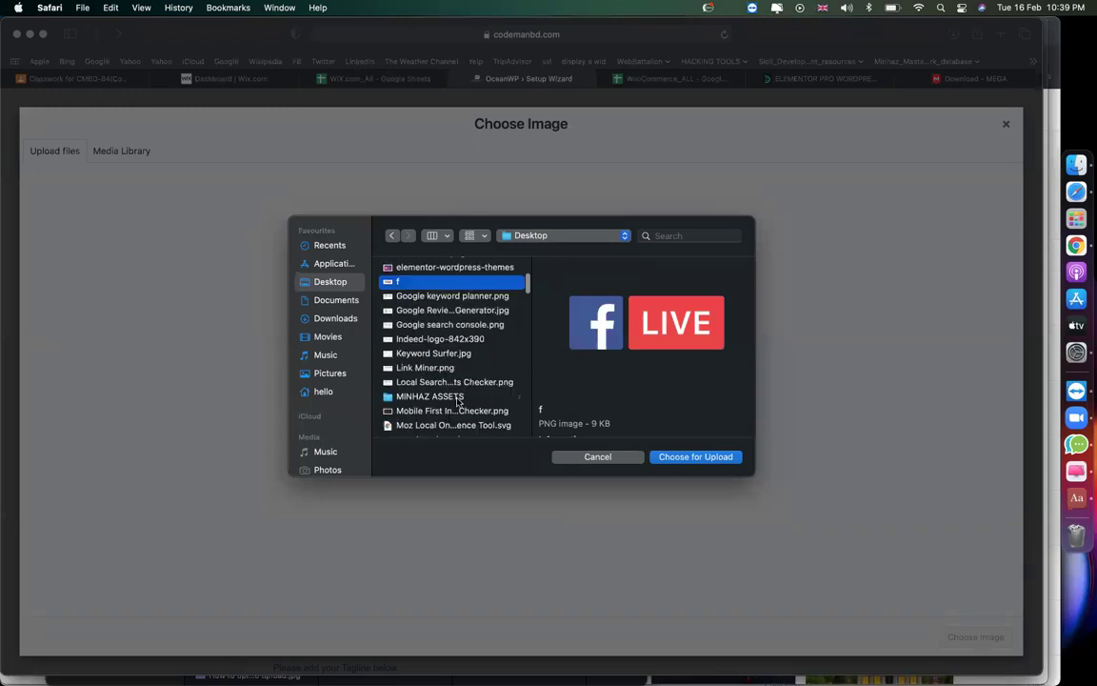
{"action": "left_click", "coordinate": [458, 399]}
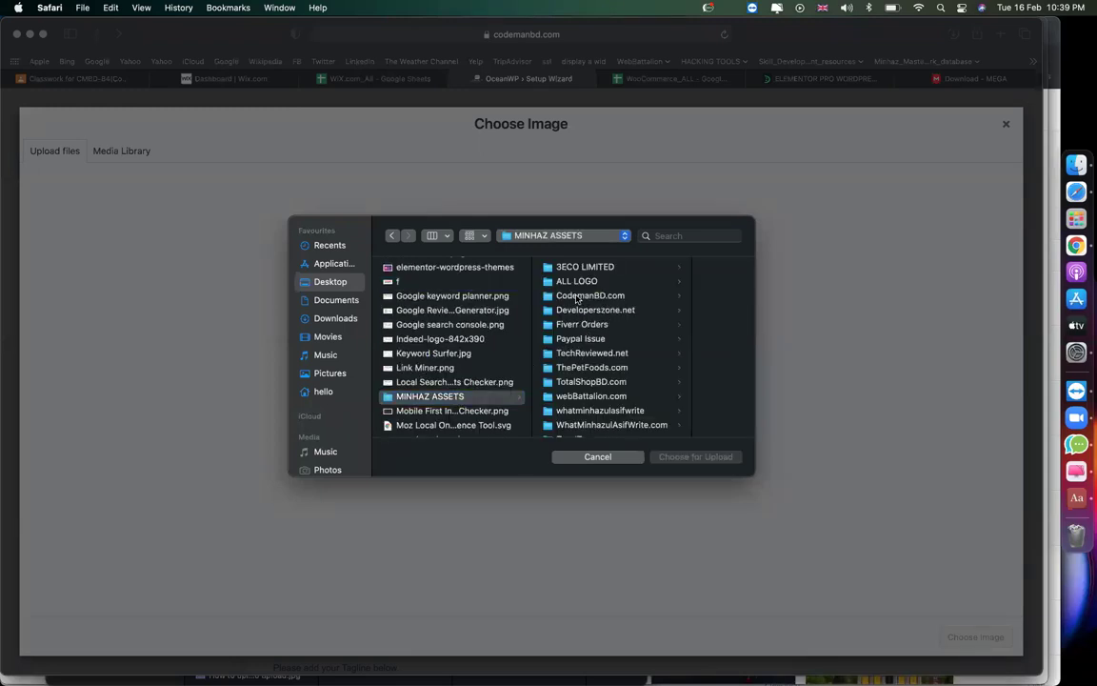
{"action": "left_click", "coordinate": [577, 297]}
Find the codemanbd edu image in the website files folder and upload it.
{"action": "scroll", "coordinate": [638, 408], "scroll_direction": "down", "scroll_amount": 5}
{"action": "scroll", "coordinate": [638, 408], "scroll_direction": "down", "scroll_amount": 5}
{"action": "left_click", "coordinate": [637, 335]}
{"action": "type", "text": "chelsea"}
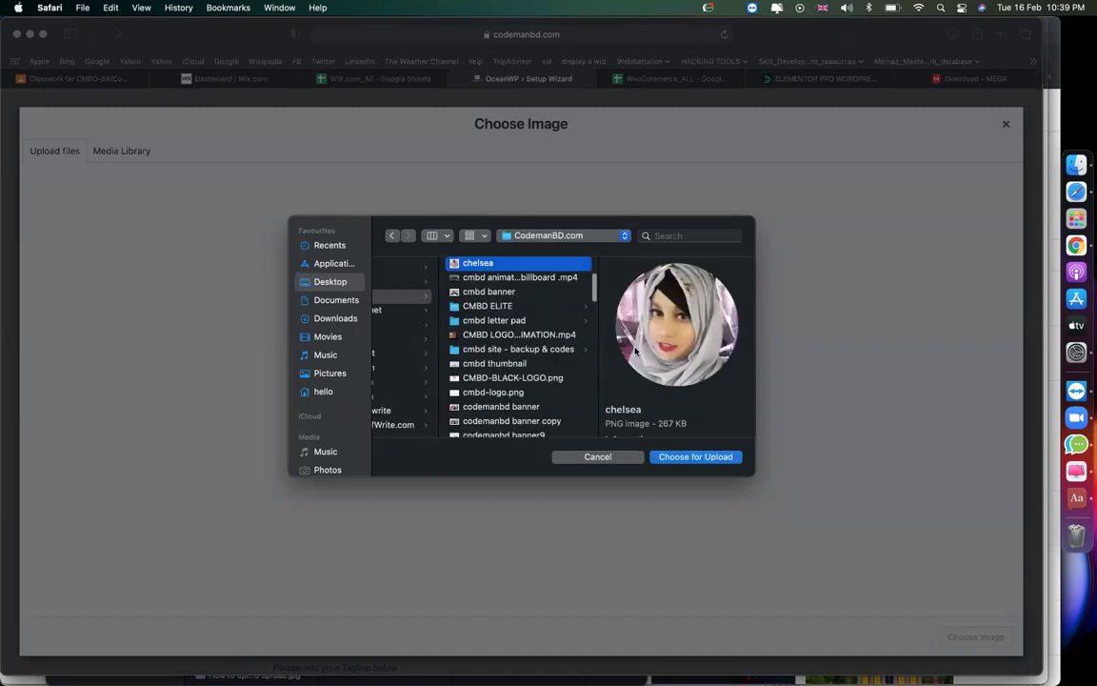
{"action": "left_click", "coordinate": [526, 349]}
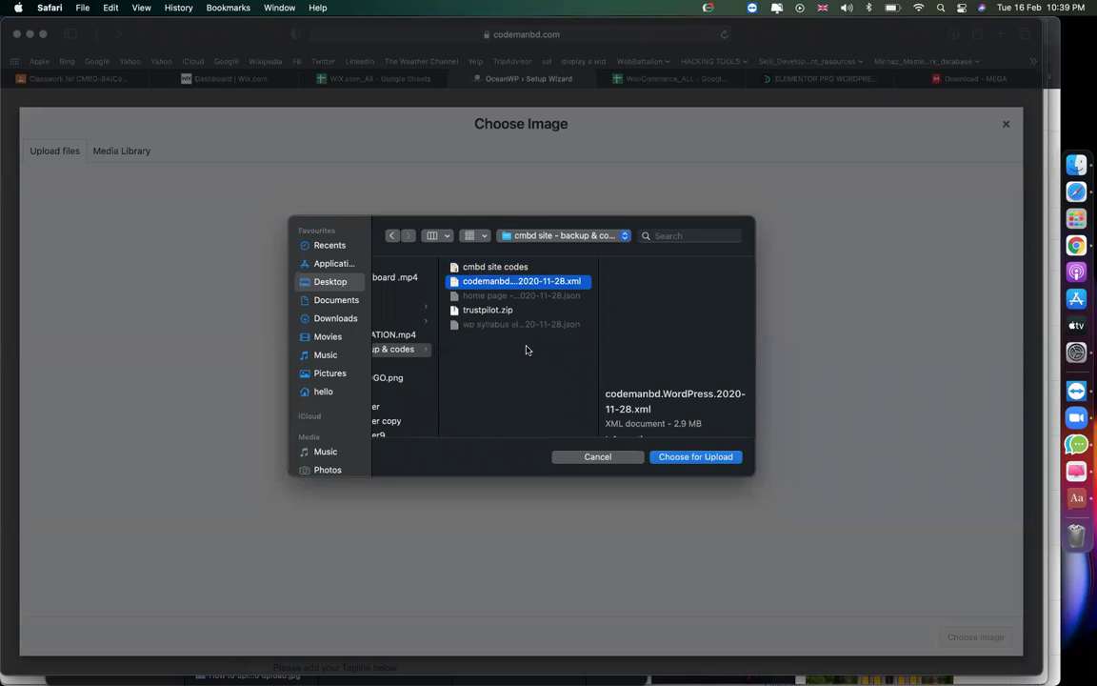
{"action": "scroll", "coordinate": [525, 350], "scroll_direction": "left", "scroll_amount": 3}
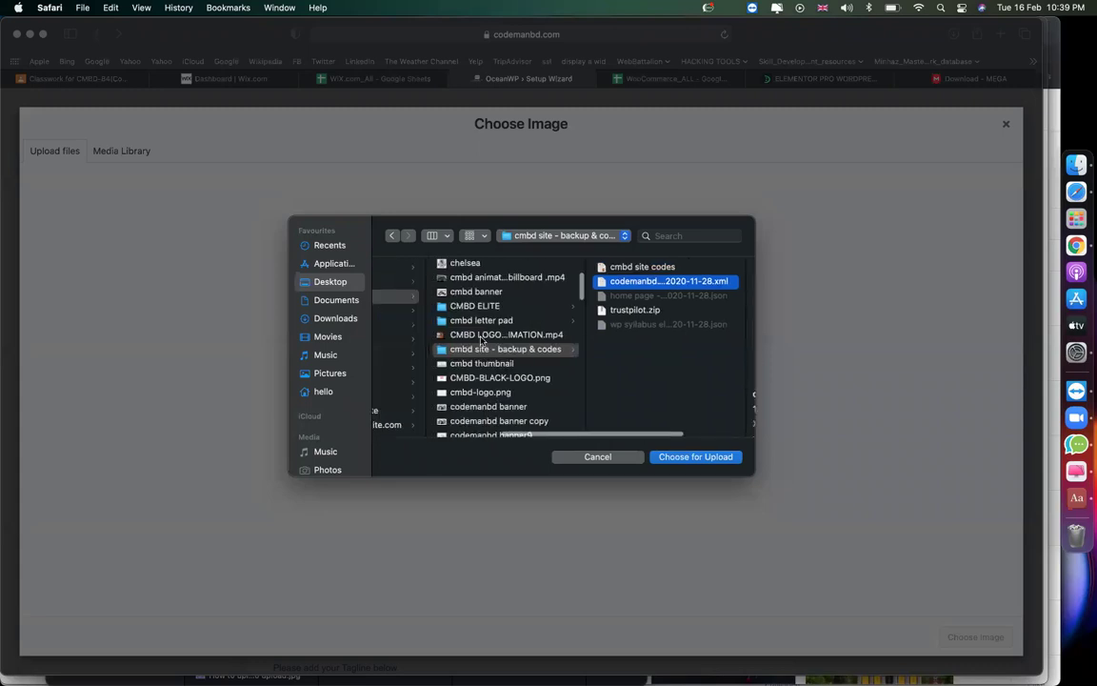
{"action": "scroll", "coordinate": [479, 317], "scroll_direction": "down", "scroll_amount": 5}
{"action": "scroll", "coordinate": [490, 324], "scroll_direction": "up", "scroll_amount": 3}
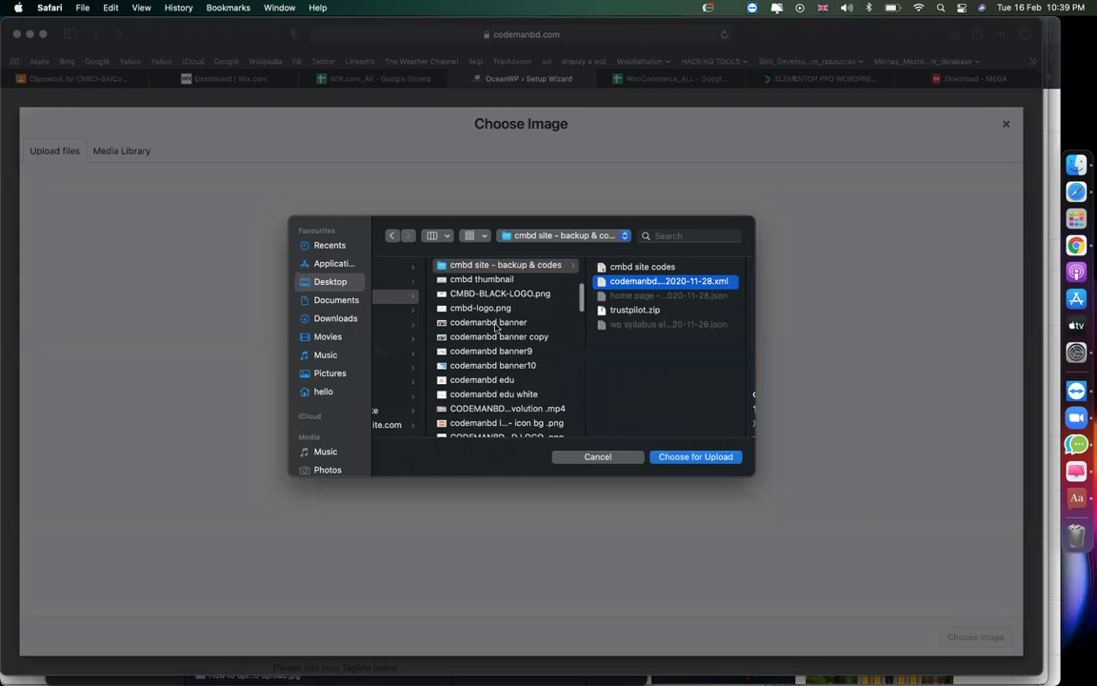
{"action": "left_click", "coordinate": [495, 323]}
{"action": "key", "text": "Down"}
{"action": "key", "text": "Down"}
{"action": "key", "text": "Down"}
{"action": "key", "text": "Down"}
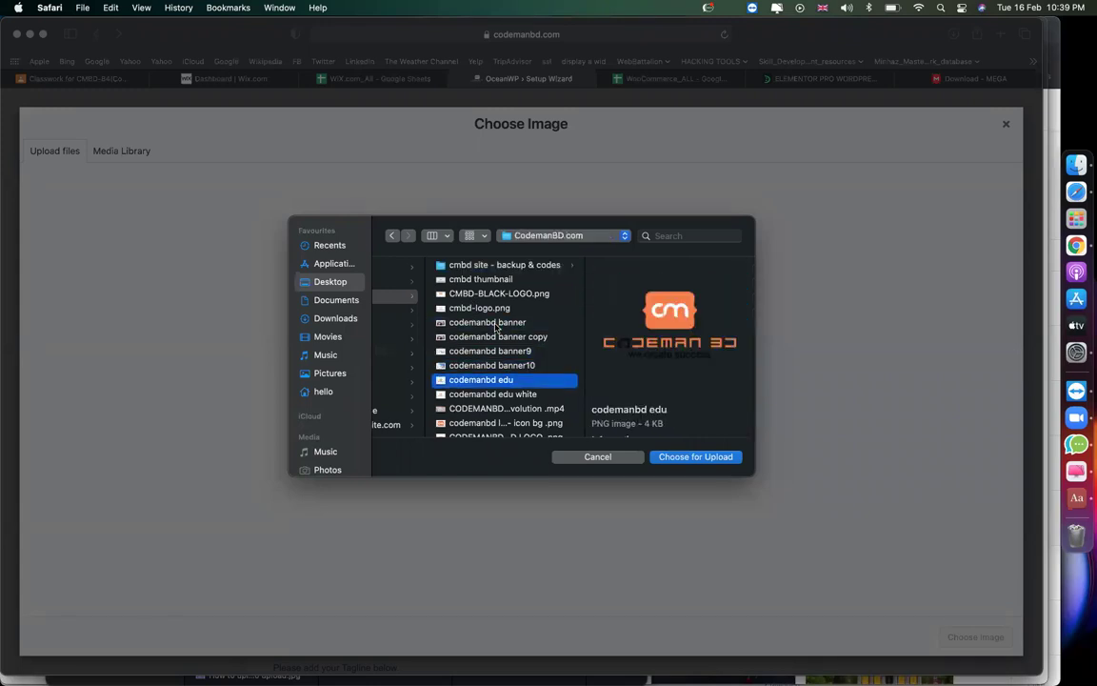
{"action": "key", "text": "Return"}
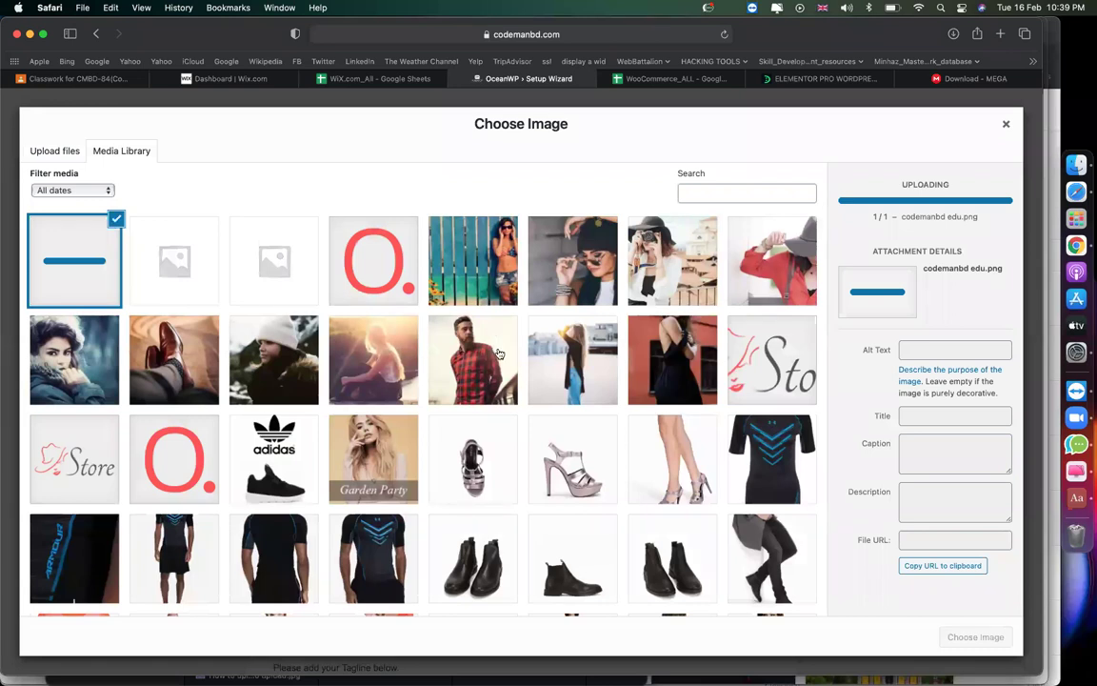
Choose the uploaded codemanbd-edu.png as the site logo.
{"action": "scroll", "coordinate": [497, 350], "scroll_direction": "down", "scroll_amount": 3}
{"action": "scroll", "coordinate": [497, 353], "scroll_direction": "down", "scroll_amount": 3}
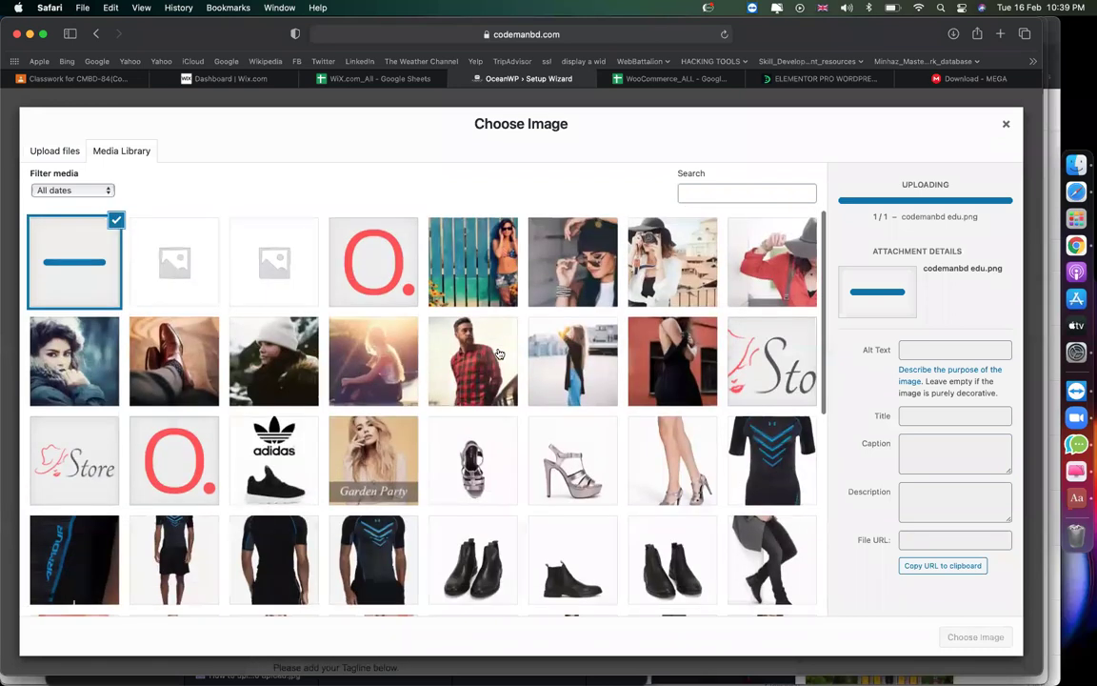
{"action": "scroll", "coordinate": [497, 352], "scroll_direction": "down", "scroll_amount": 5}
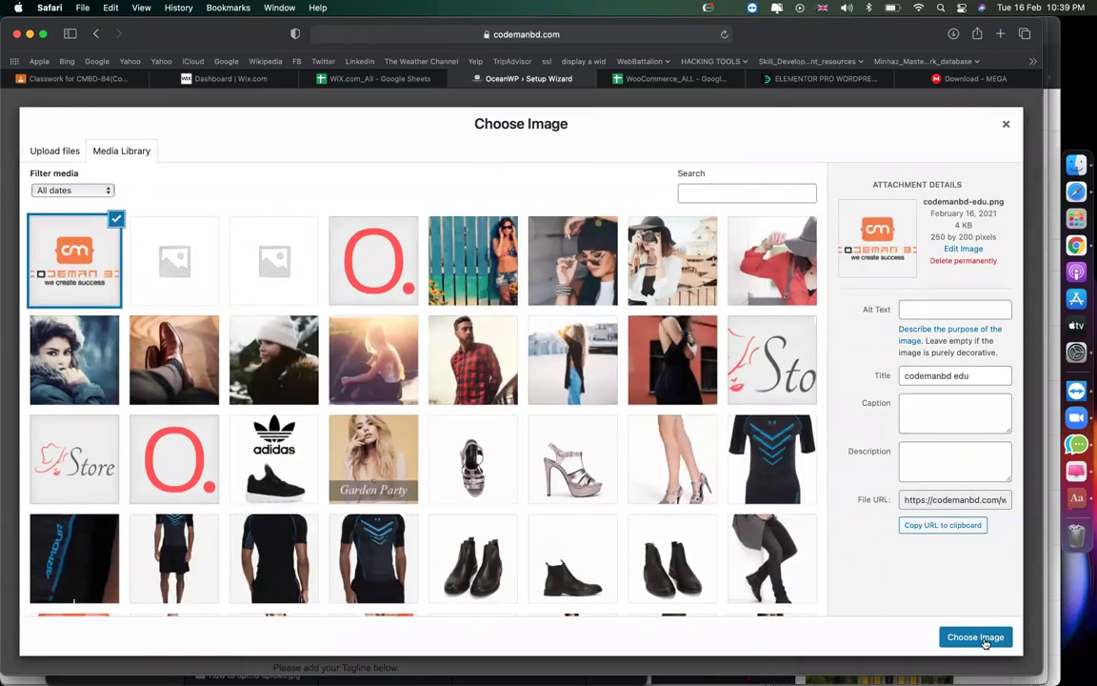
{"action": "left_click", "coordinate": [972, 637]}
{"action": "scroll", "coordinate": [550, 467], "scroll_direction": "down", "scroll_amount": 10}
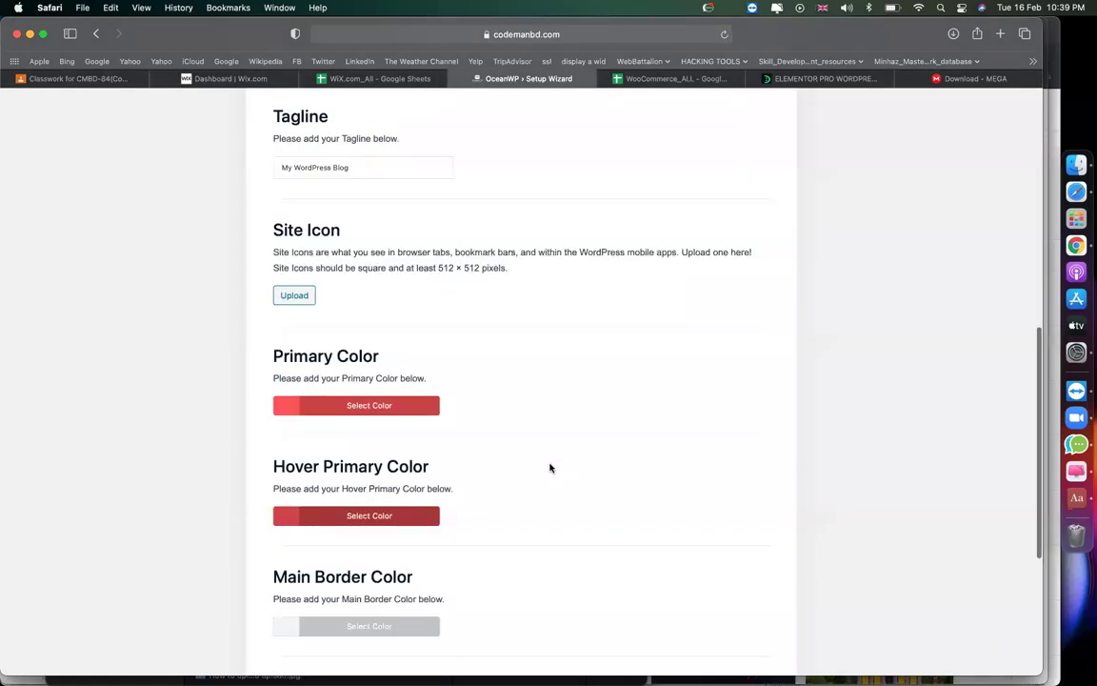
Continue the wizard to its Ready step, exit it, and bring up Visit Site's link menu.
{"action": "left_click", "coordinate": [468, 615]}
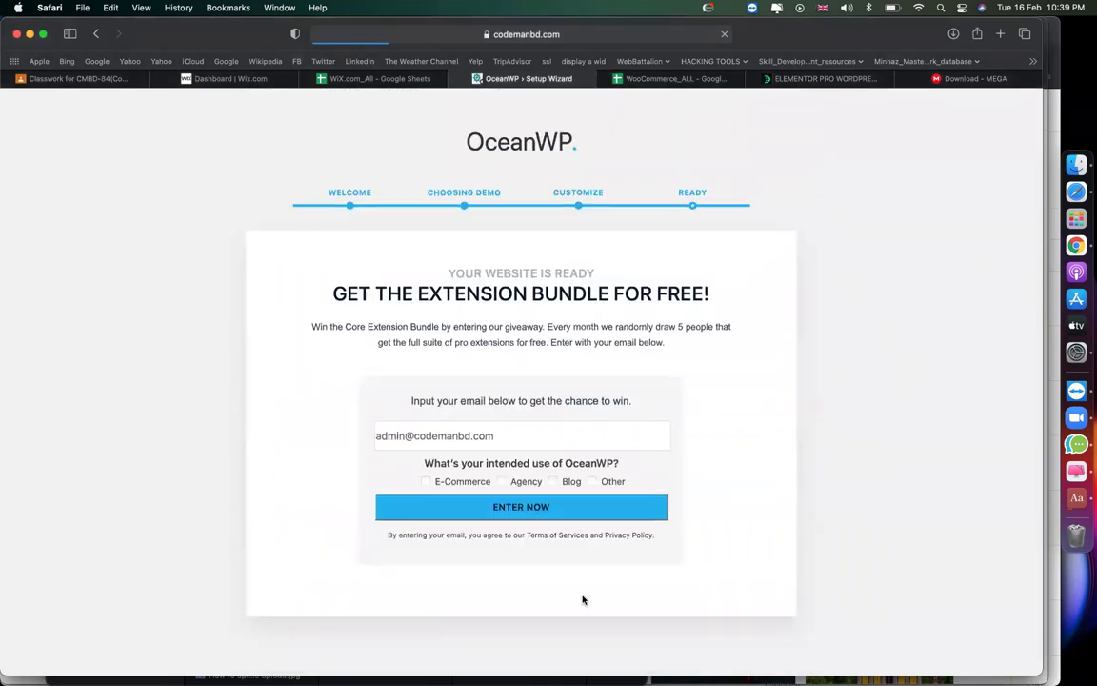
{"action": "left_click", "coordinate": [541, 619]}
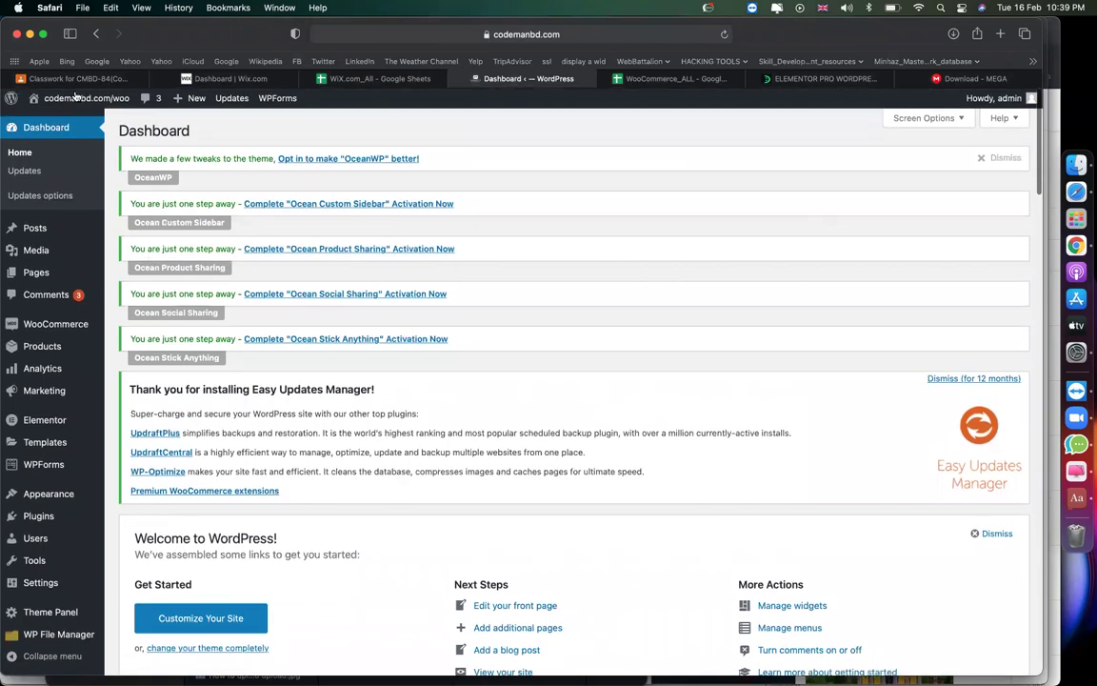
{"action": "mouse_move", "coordinate": [51, 115]}
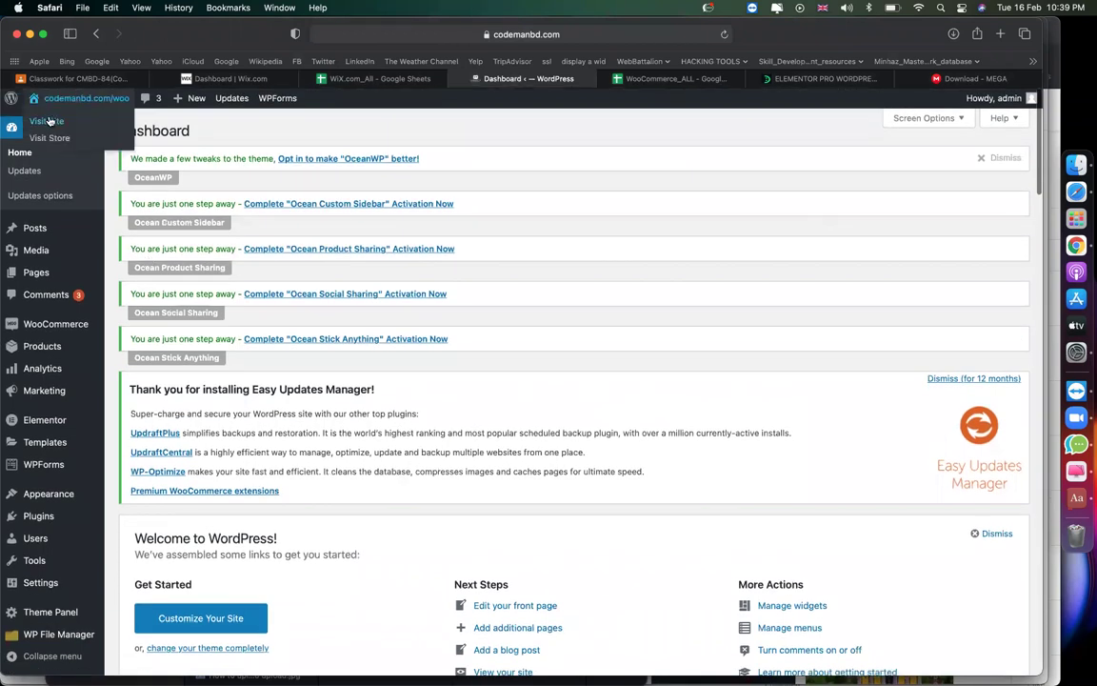
{"action": "right_click", "coordinate": [52, 118]}
Open the live storefront in a new tab, look over its products and footer, then return to Dashboard.
{"action": "left_click", "coordinate": [75, 129]}
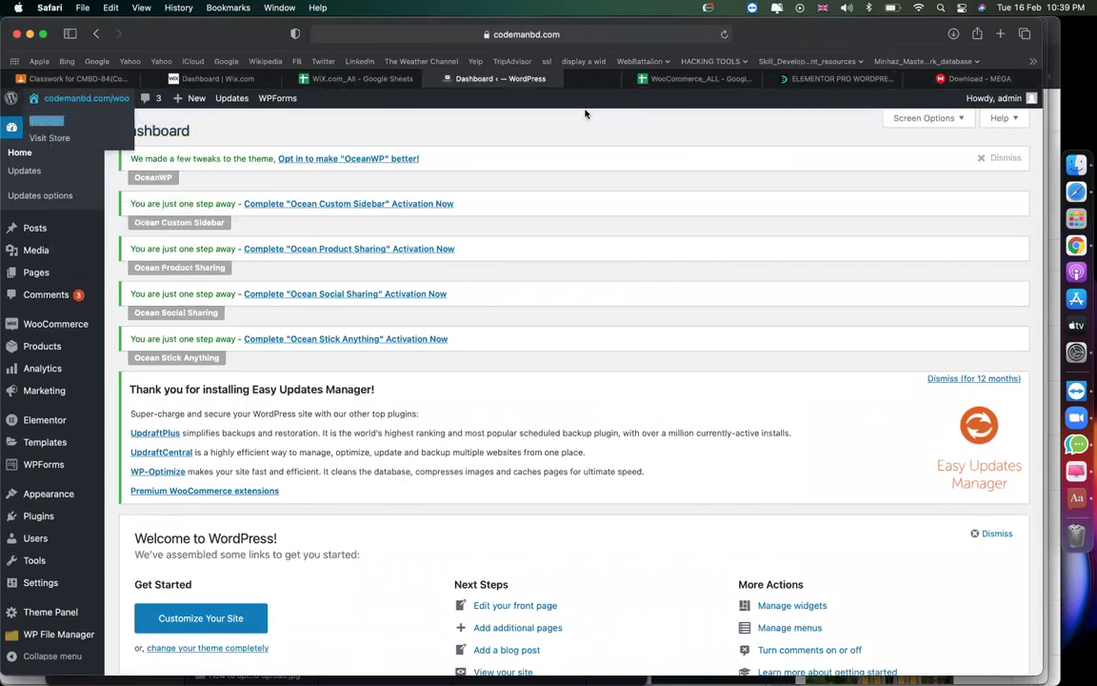
{"action": "left_click", "coordinate": [586, 78]}
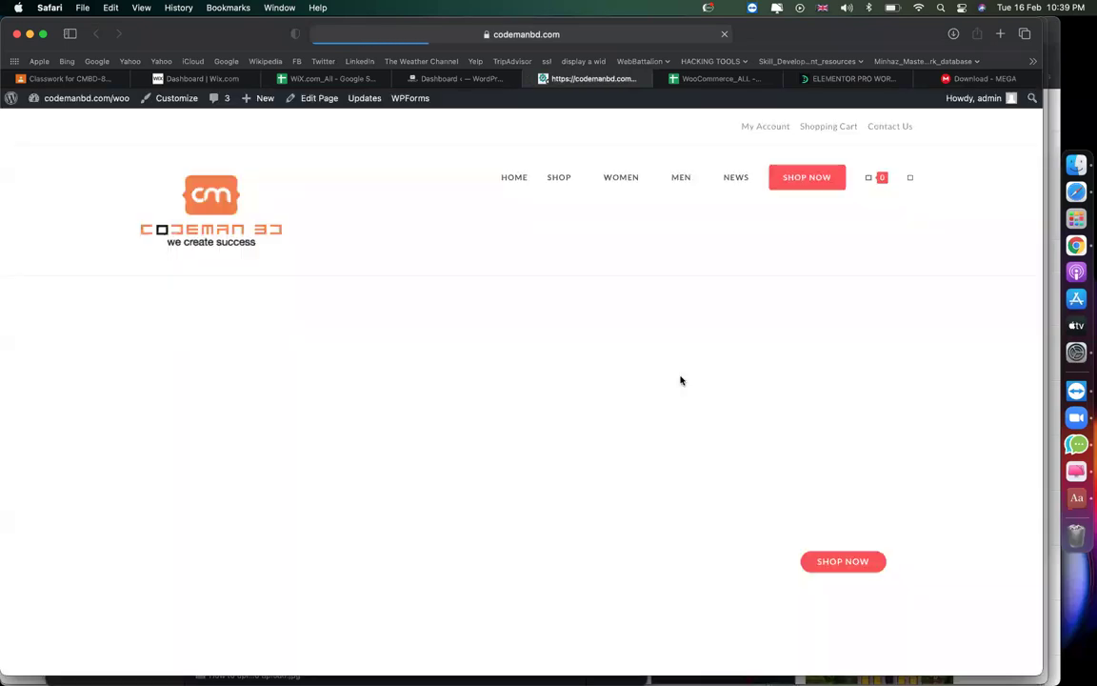
{"action": "scroll", "coordinate": [680, 380], "scroll_direction": "down", "scroll_amount": 5}
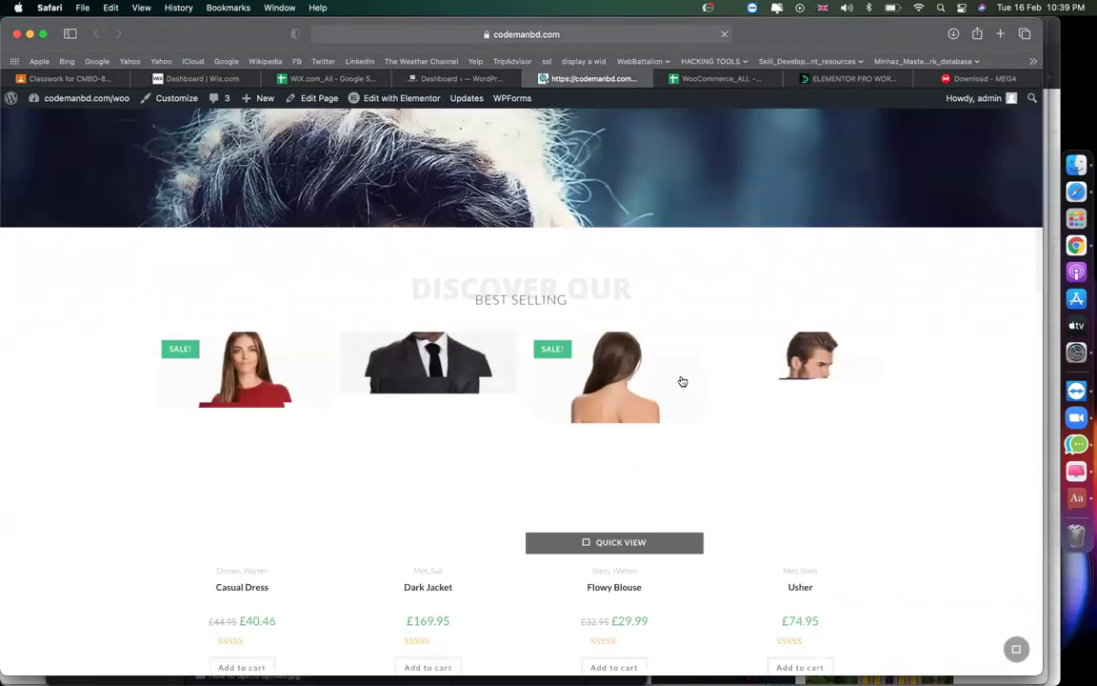
{"action": "scroll", "coordinate": [680, 380], "scroll_direction": "down", "scroll_amount": 3}
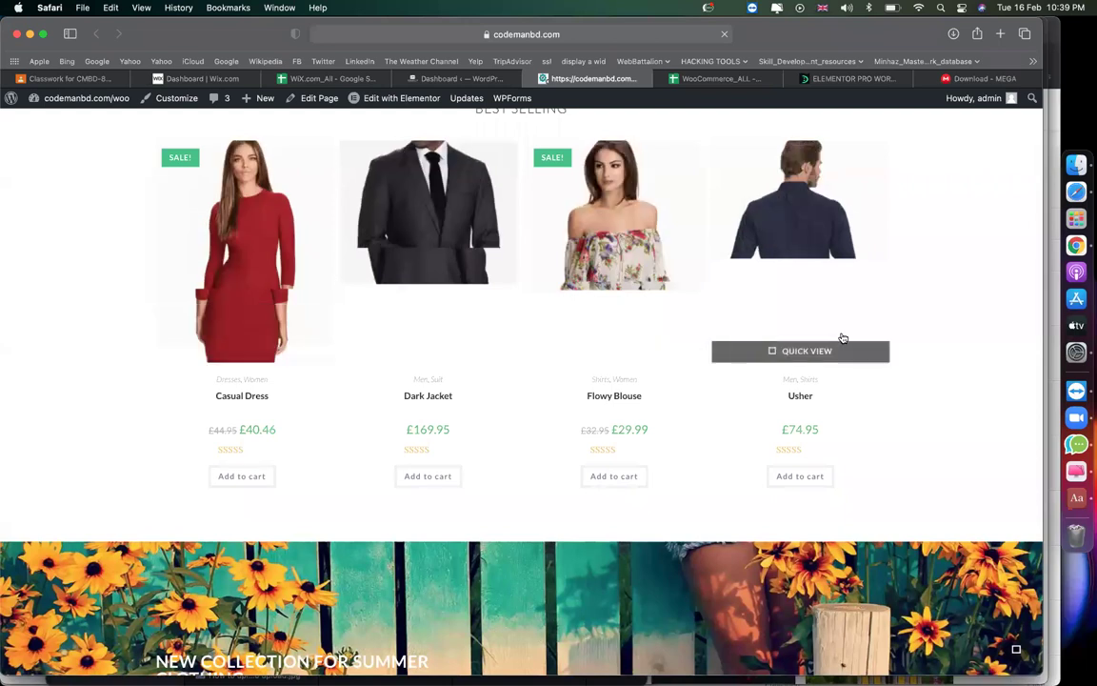
{"action": "scroll", "coordinate": [840, 335], "scroll_direction": "up", "scroll_amount": 3}
{"action": "scroll", "coordinate": [842, 336], "scroll_direction": "down", "scroll_amount": 7}
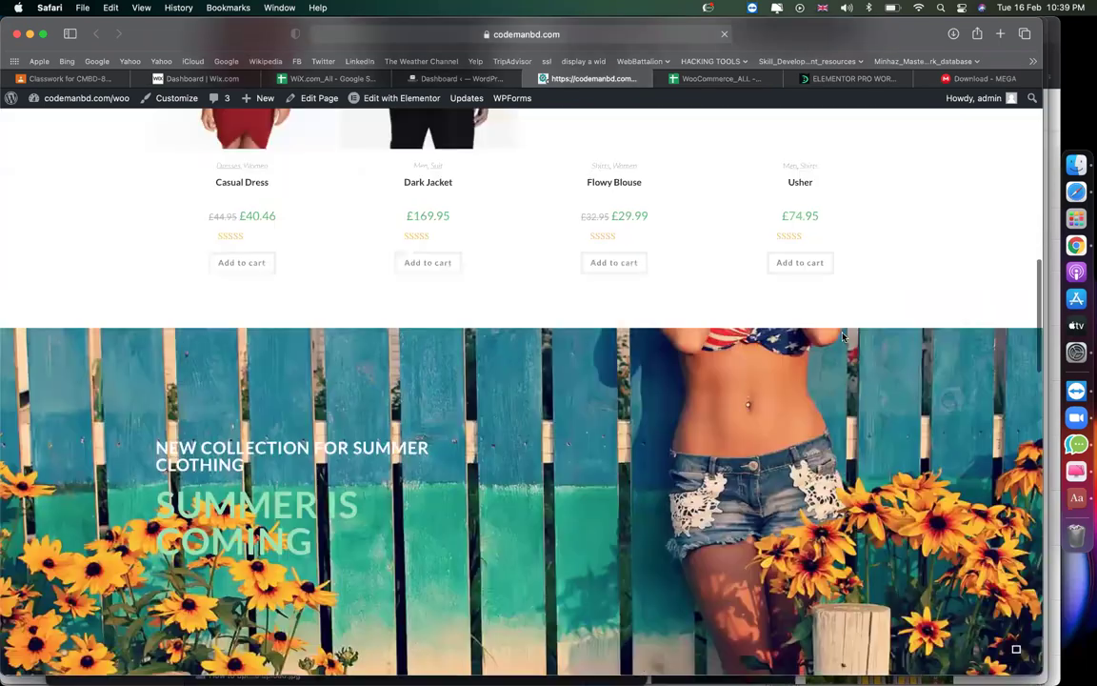
{"action": "scroll", "coordinate": [842, 336], "scroll_direction": "down", "scroll_amount": 10}
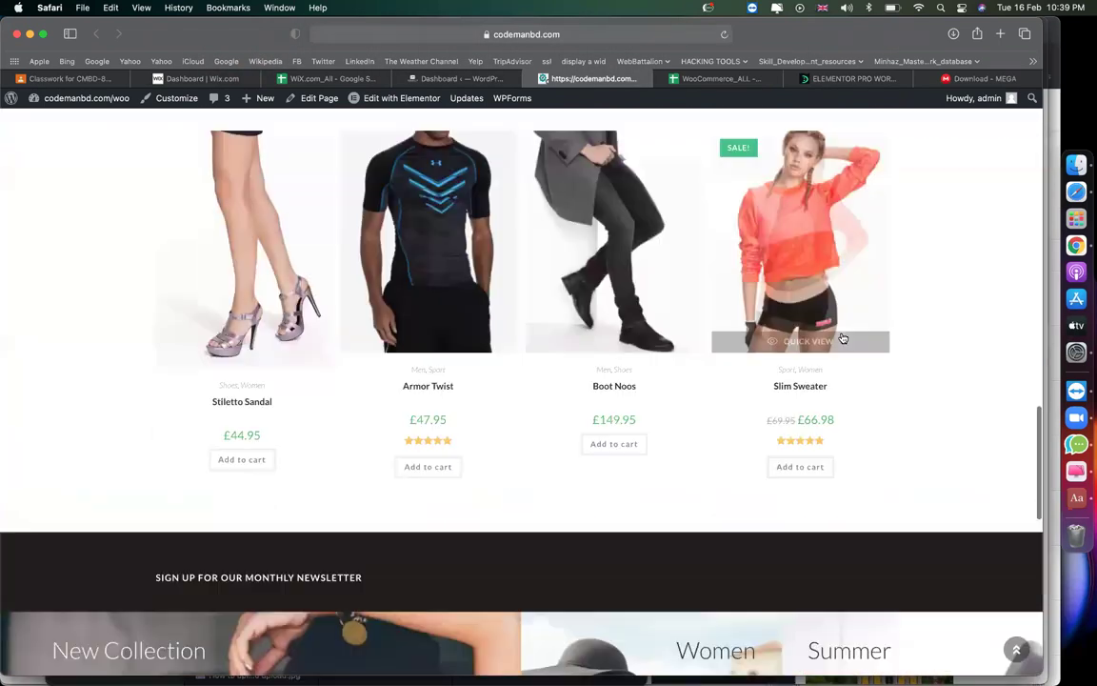
{"action": "scroll", "coordinate": [842, 336], "scroll_direction": "down", "scroll_amount": 4}
{"action": "scroll", "coordinate": [842, 336], "scroll_direction": "up", "scroll_amount": 1}
{"action": "scroll", "coordinate": [842, 336], "scroll_direction": "down", "scroll_amount": 1}
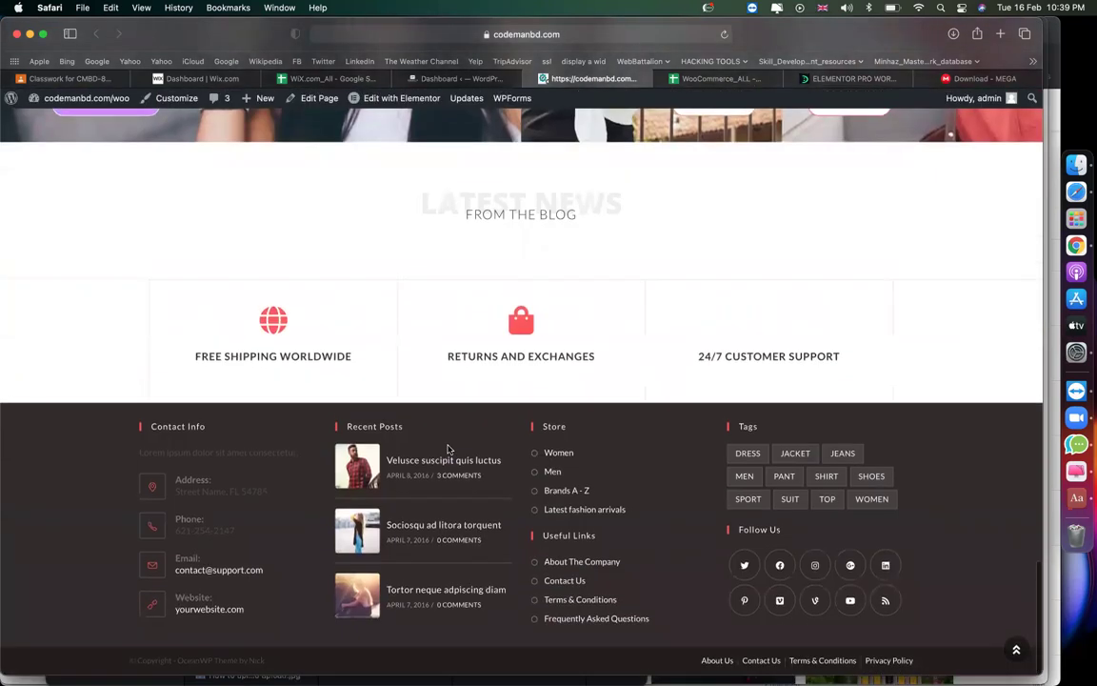
{"action": "scroll", "coordinate": [448, 381], "scroll_direction": "up", "scroll_amount": 20}
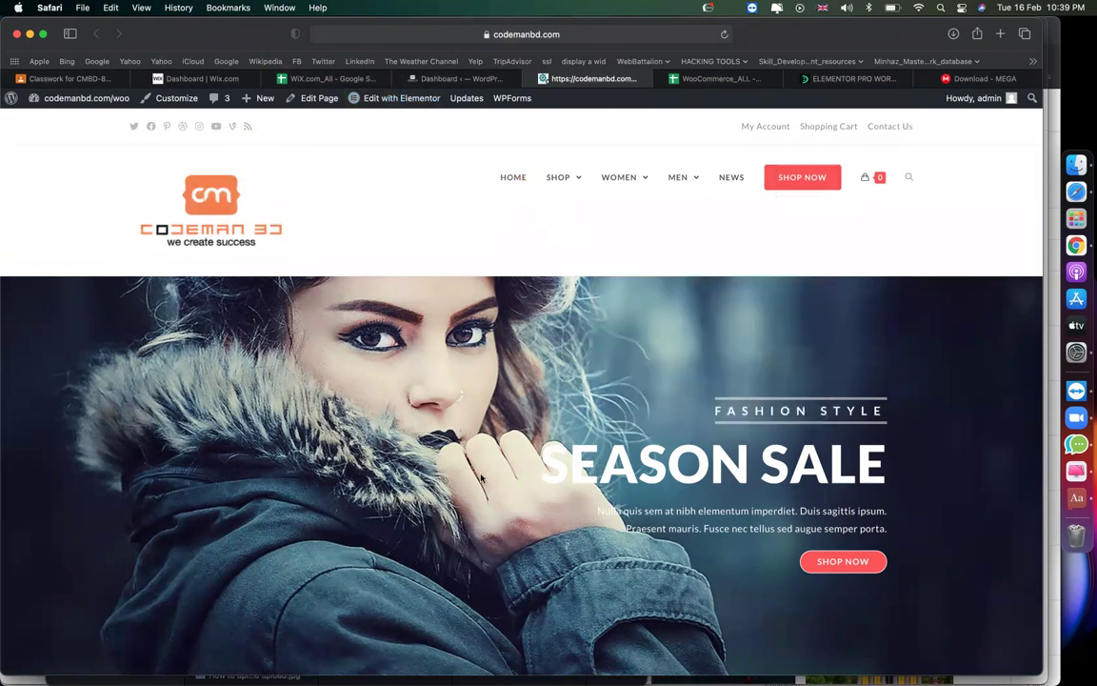
{"action": "scroll", "coordinate": [481, 476], "scroll_direction": "up", "scroll_amount": 3}
{"action": "left_click", "coordinate": [440, 80]}
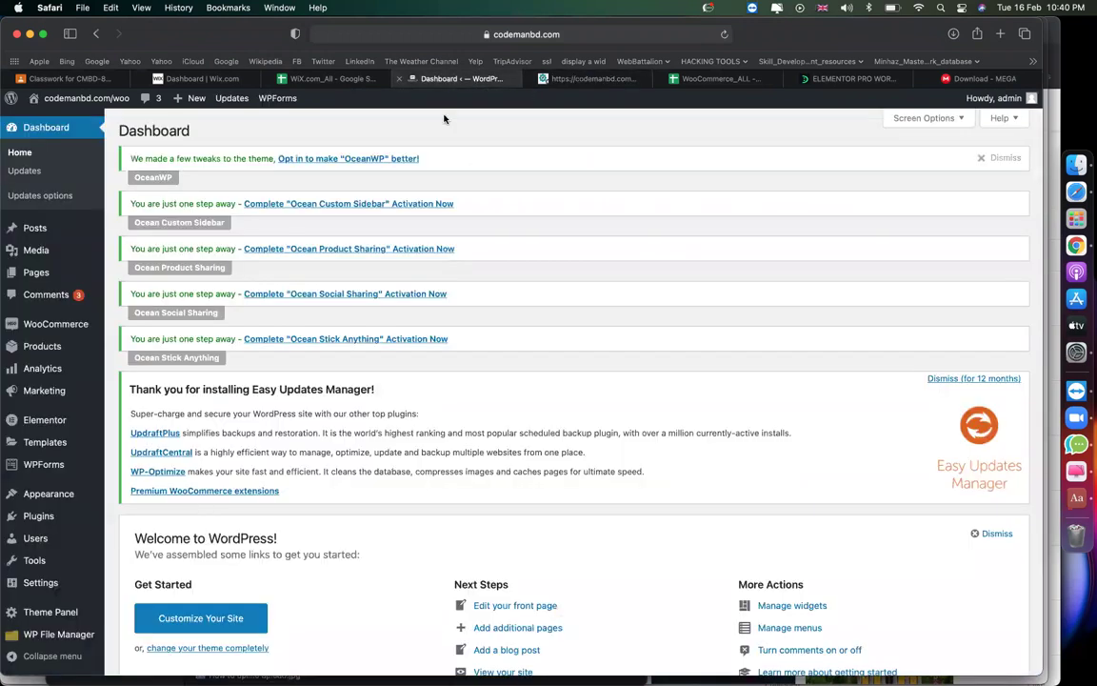
Load the Product categories page, then switch to the MEGA download tab's address bar.
{"action": "mouse_move", "coordinate": [96, 346]}
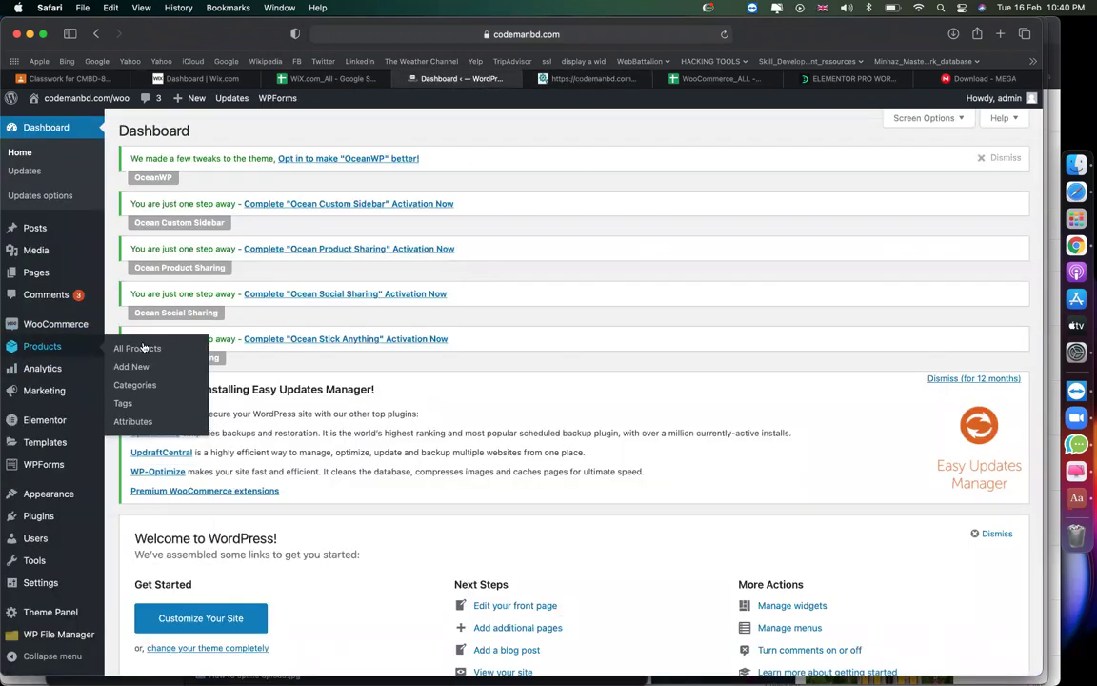
{"action": "left_click", "coordinate": [141, 384]}
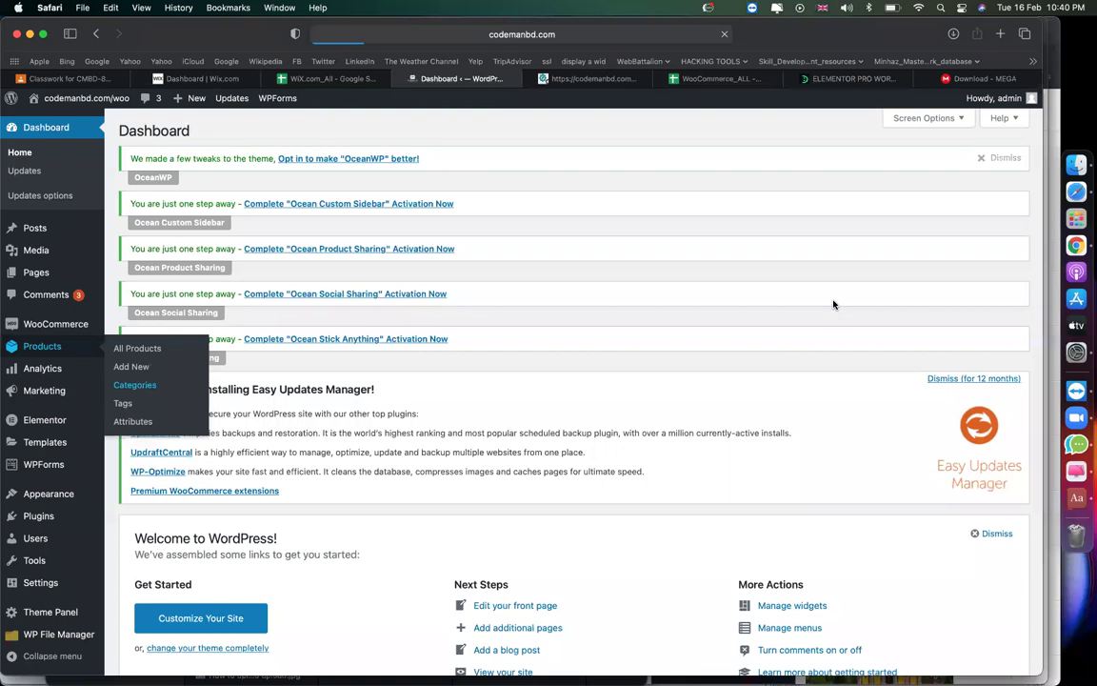
{"action": "left_click", "coordinate": [957, 79]}
{"action": "left_click", "coordinate": [620, 33]}
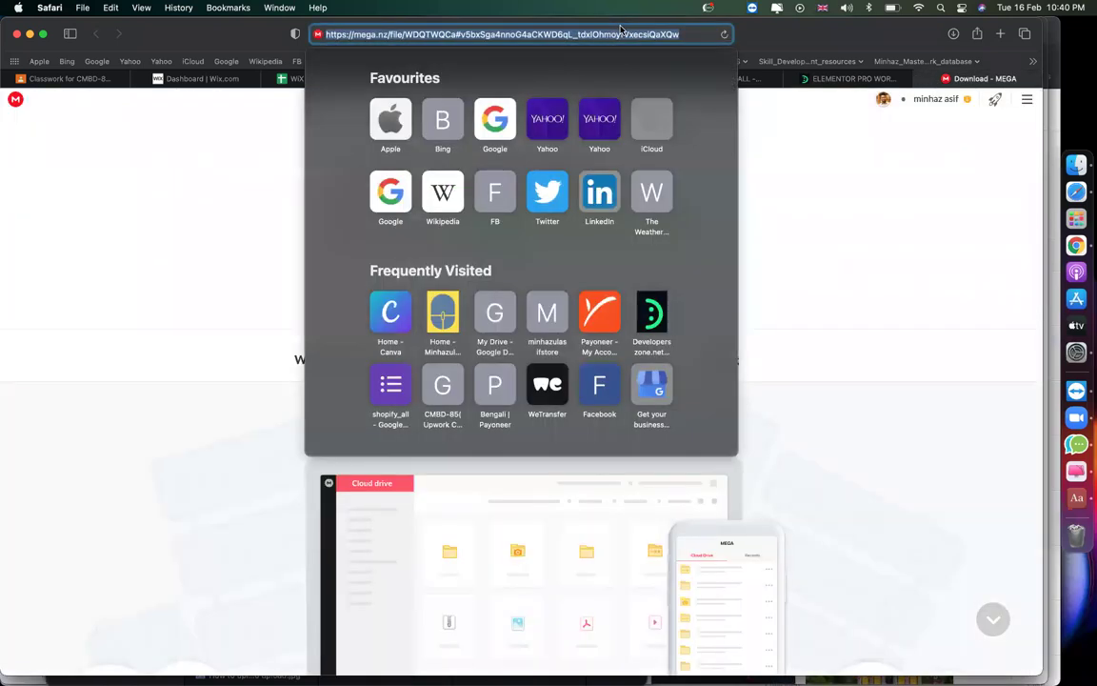
Load aliexpress.com, dismiss the coupon popup, and view the Jewelry & watches bestsellers.
{"action": "type", "text": "aliexpress.com"}
{"action": "key", "text": "Return"}
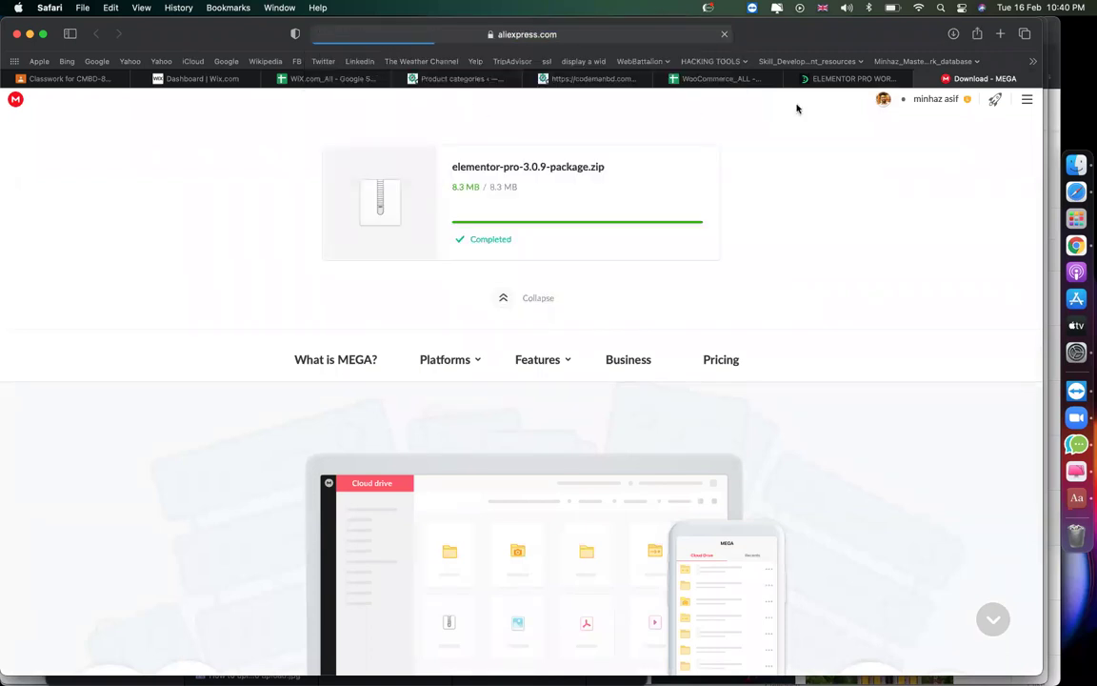
{"action": "scroll", "coordinate": [682, 270], "scroll_direction": "down", "scroll_amount": 3}
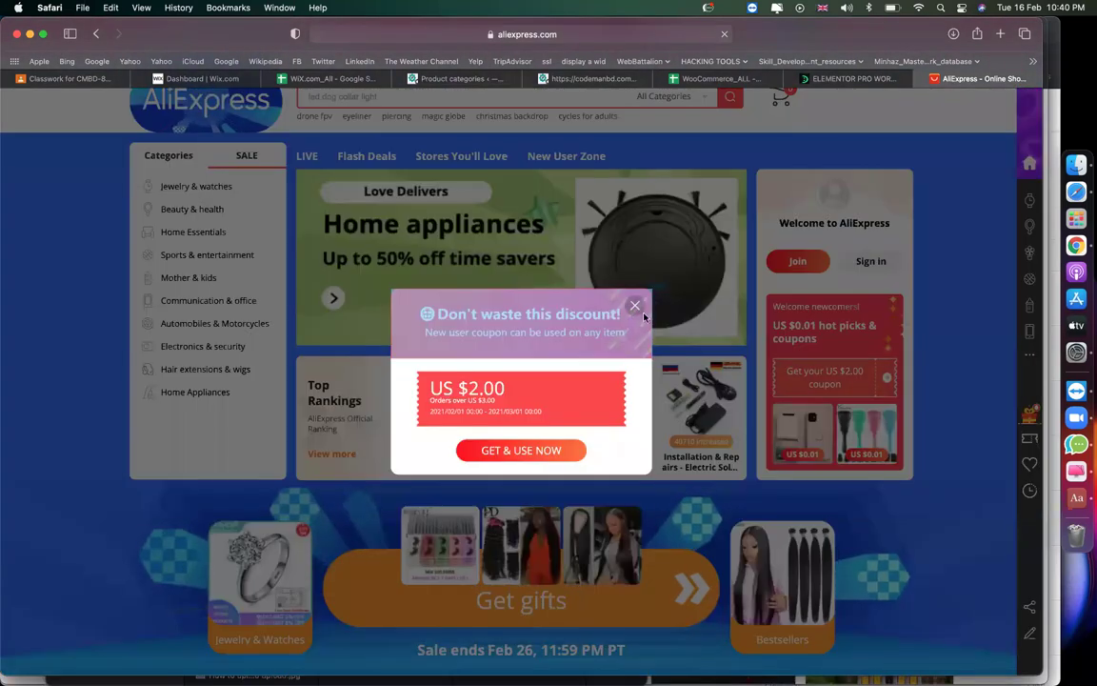
{"action": "left_click", "coordinate": [635, 305]}
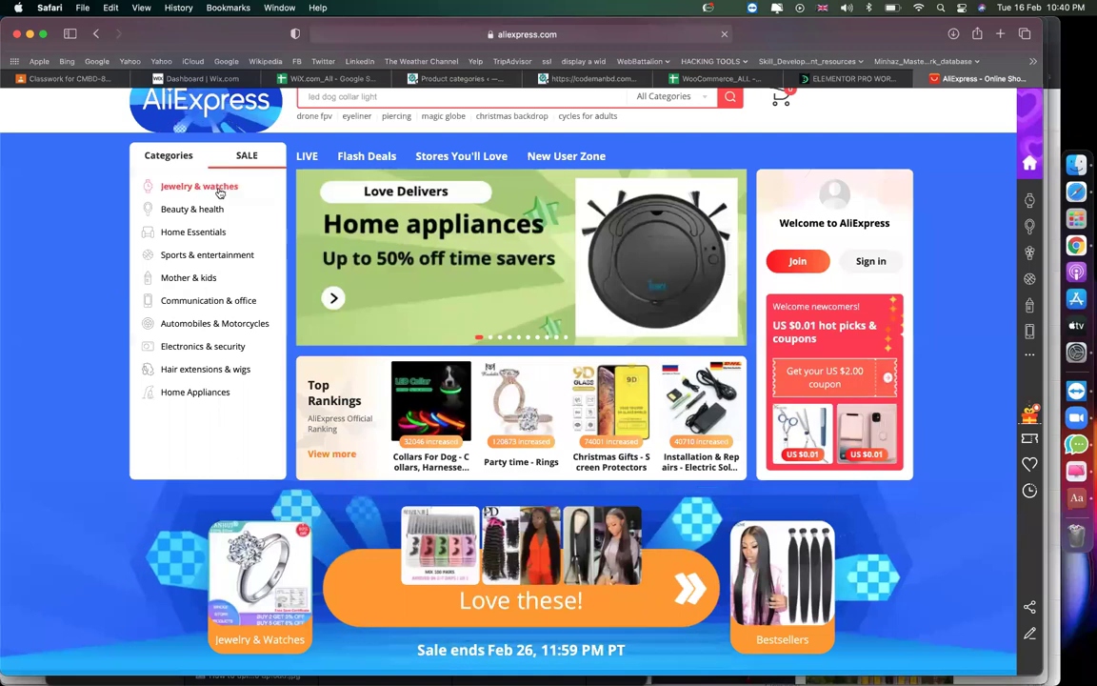
{"action": "left_click", "coordinate": [219, 191]}
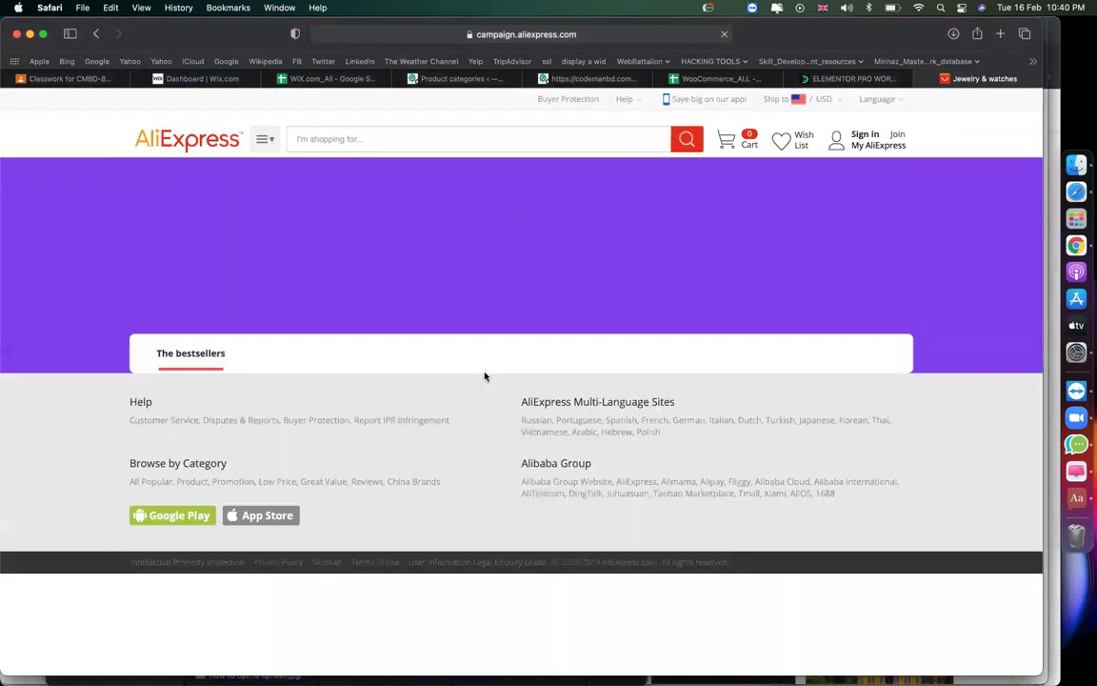
{"action": "scroll", "coordinate": [485, 375], "scroll_direction": "down", "scroll_amount": 5}
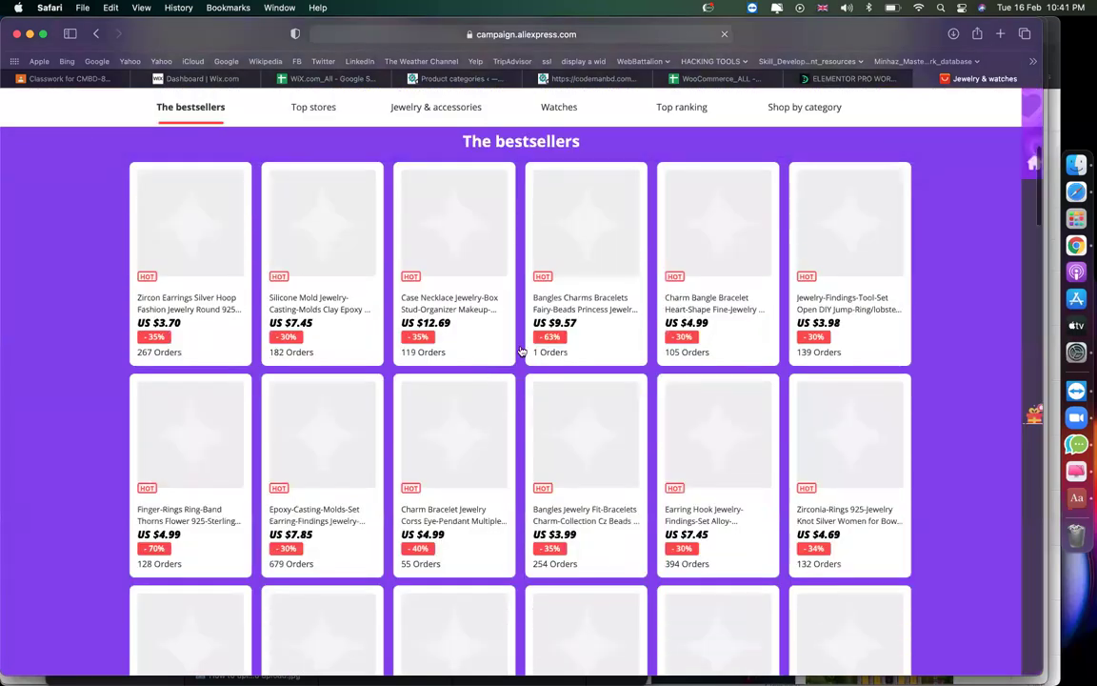
Return to the Product categories admin page and review the category list.
{"action": "left_click", "coordinate": [591, 78]}
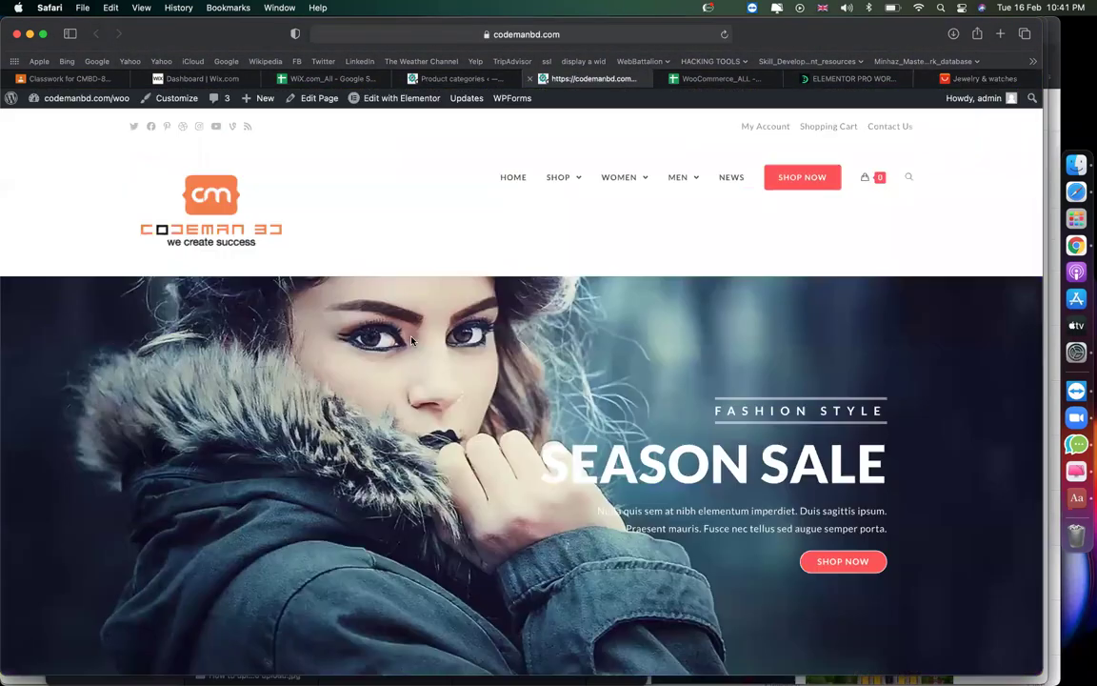
{"action": "left_click", "coordinate": [448, 80]}
{"action": "scroll", "coordinate": [529, 378], "scroll_direction": "down", "scroll_amount": 2}
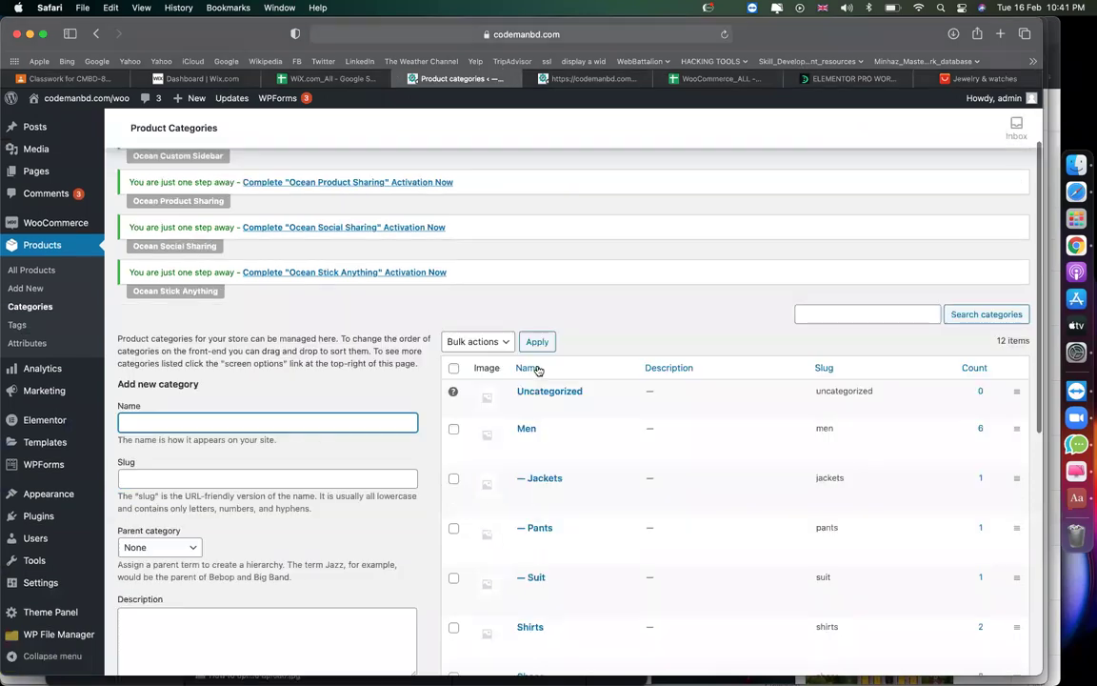
{"action": "scroll", "coordinate": [527, 383], "scroll_direction": "down", "scroll_amount": 5}
{"action": "scroll", "coordinate": [561, 600], "scroll_direction": "up", "scroll_amount": 6}
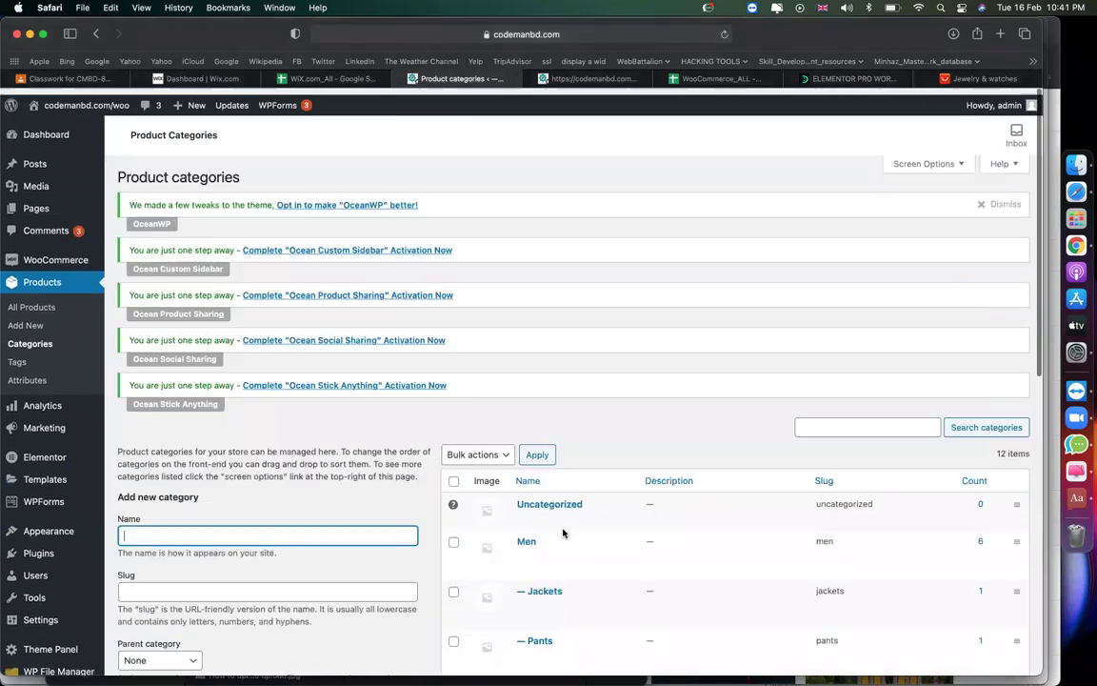
{"action": "scroll", "coordinate": [562, 534], "scroll_direction": "down", "scroll_amount": 4}
{"action": "scroll", "coordinate": [563, 534], "scroll_direction": "down", "scroll_amount": 2}
{"action": "scroll", "coordinate": [563, 531], "scroll_direction": "up", "scroll_amount": 7}
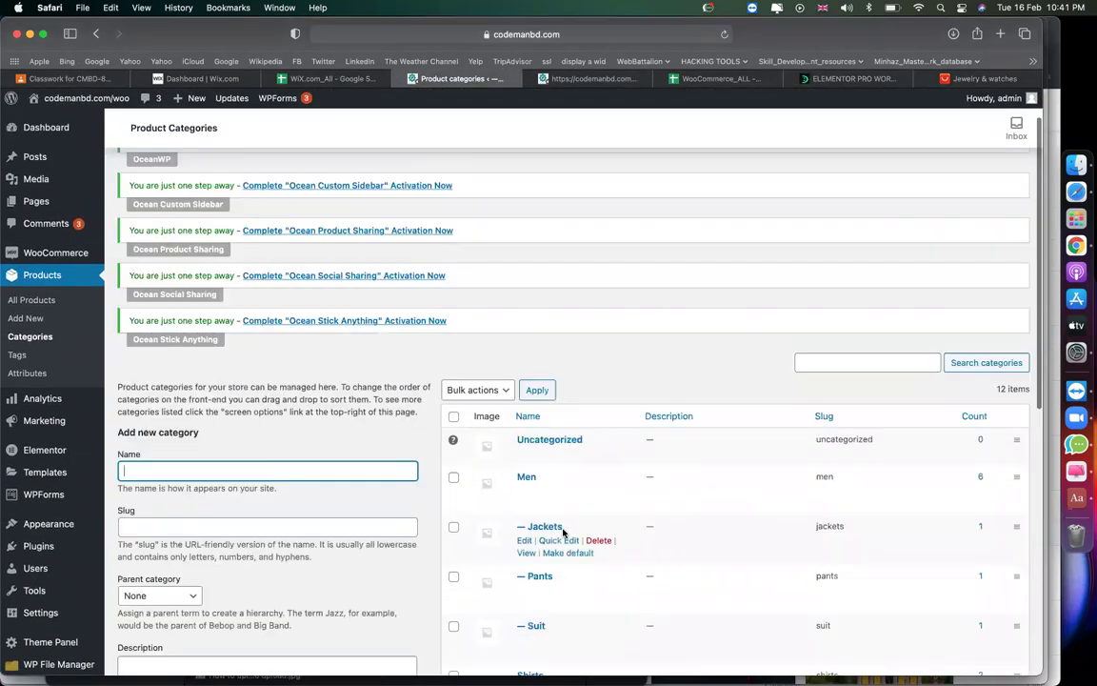
{"action": "scroll", "coordinate": [563, 531], "scroll_direction": "down", "scroll_amount": 2}
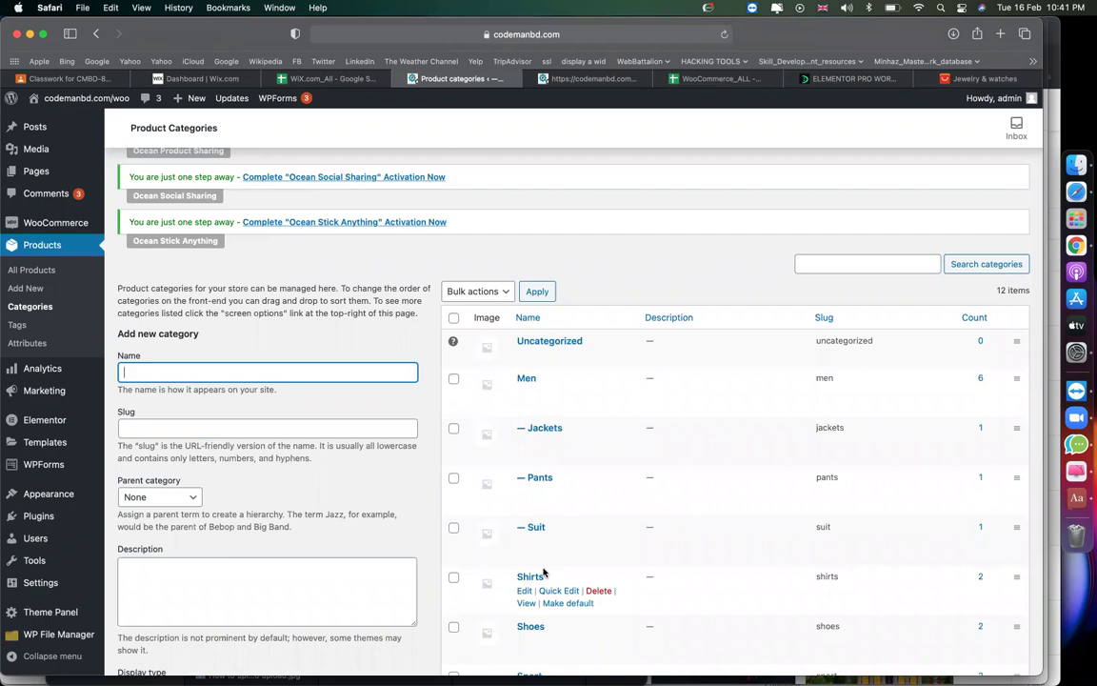
Select all categories and bulk-delete them, leaving only Uncategorized with 12 products.
{"action": "left_click", "coordinate": [454, 319]}
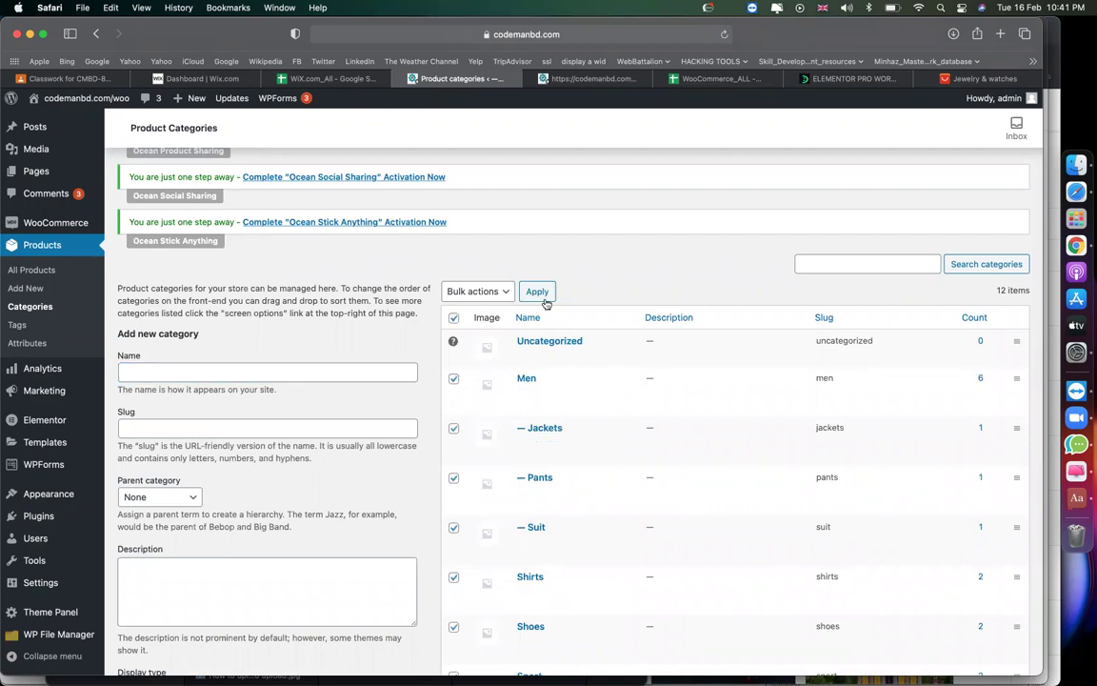
{"action": "left_click", "coordinate": [479, 291]}
{"action": "left_click", "coordinate": [506, 302]}
{"action": "left_click", "coordinate": [537, 291]}
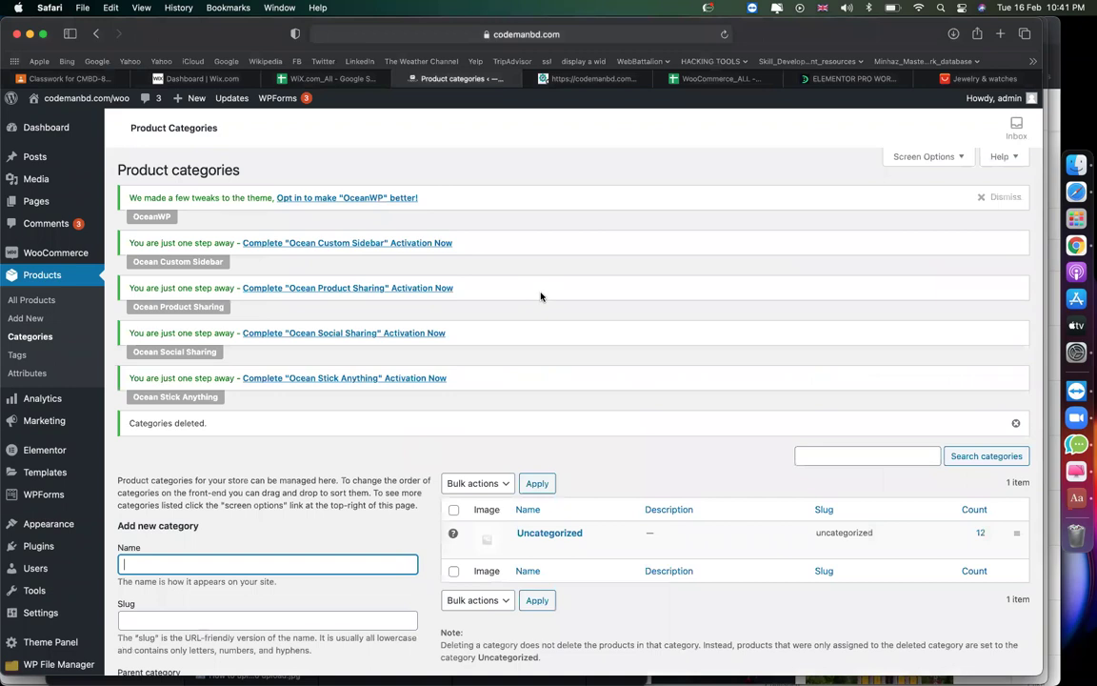
Add the jewellery product category.
{"action": "scroll", "coordinate": [570, 384], "scroll_direction": "down", "scroll_amount": 3}
{"action": "scroll", "coordinate": [569, 384], "scroll_direction": "down", "scroll_amount": 3}
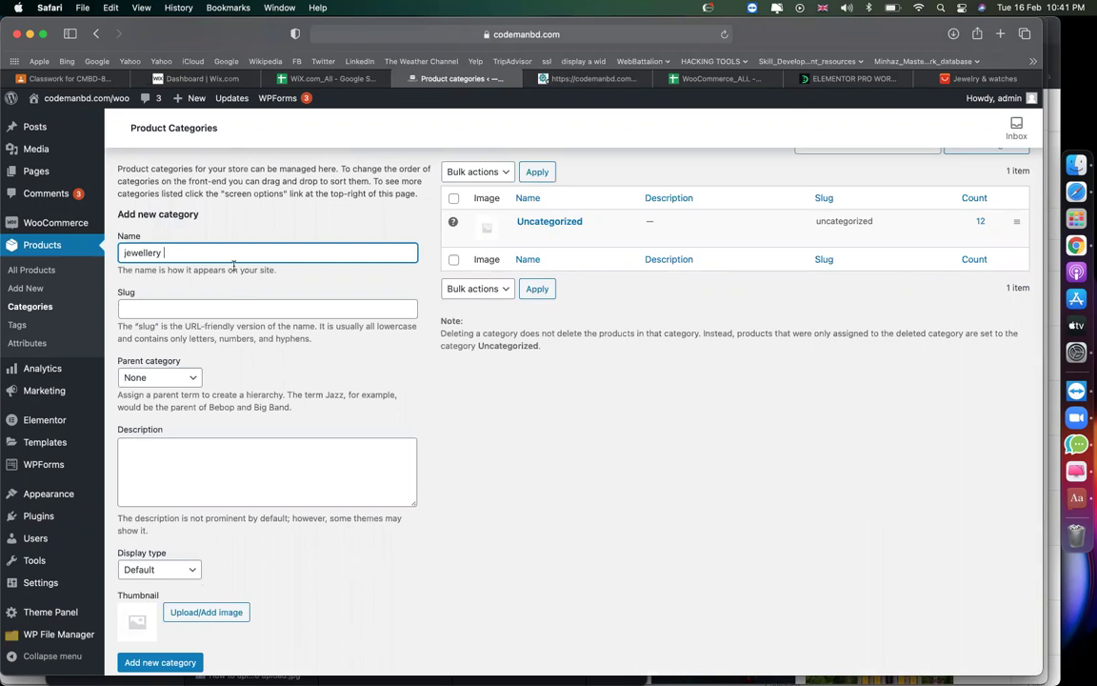
{"action": "scroll", "coordinate": [284, 450], "scroll_direction": "down", "scroll_amount": 2}
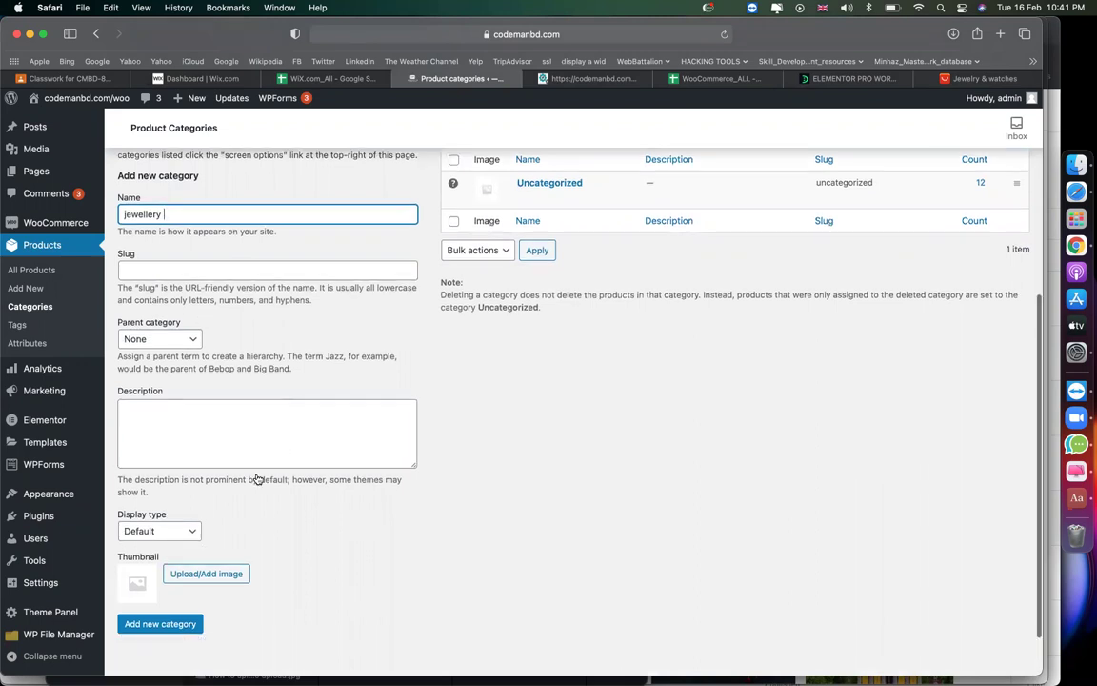
{"action": "left_click", "coordinate": [149, 582]}
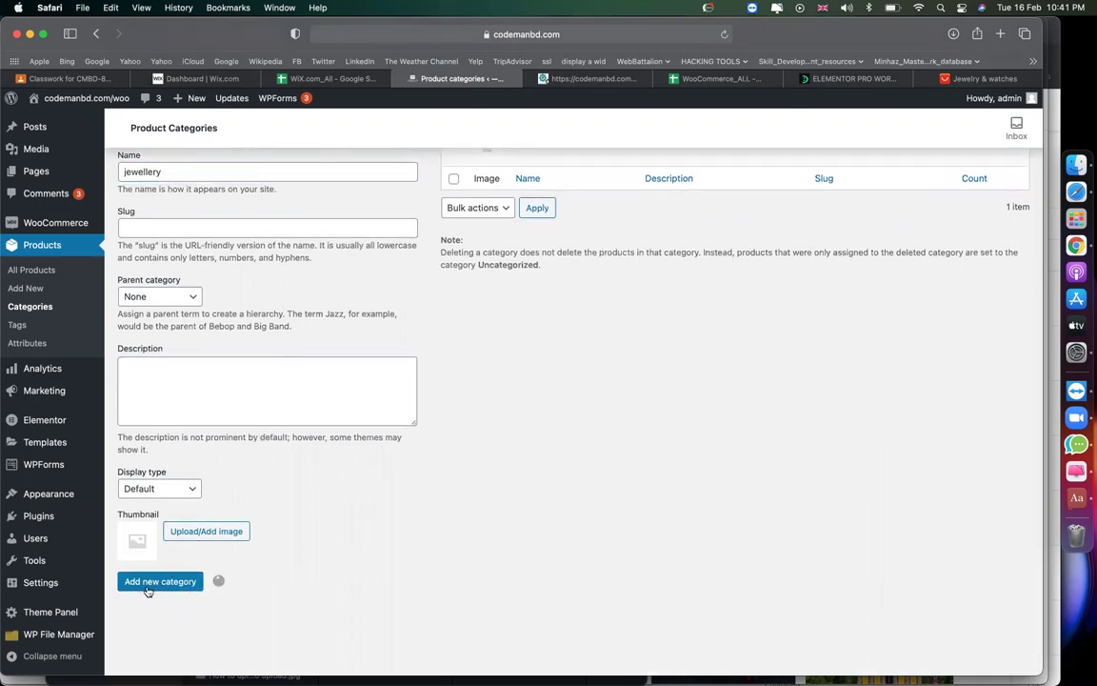
Add an ear ring category with jewellery as its parent.
{"action": "scroll", "coordinate": [764, 510], "scroll_direction": "up", "scroll_amount": 5}
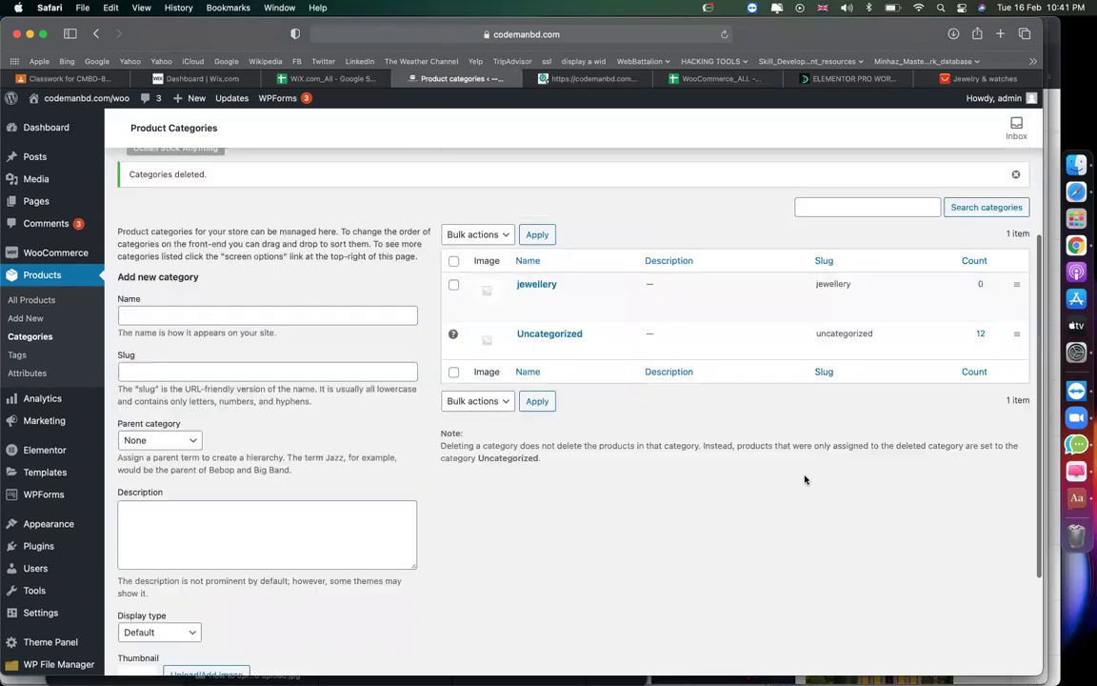
{"action": "left_click", "coordinate": [133, 455]}
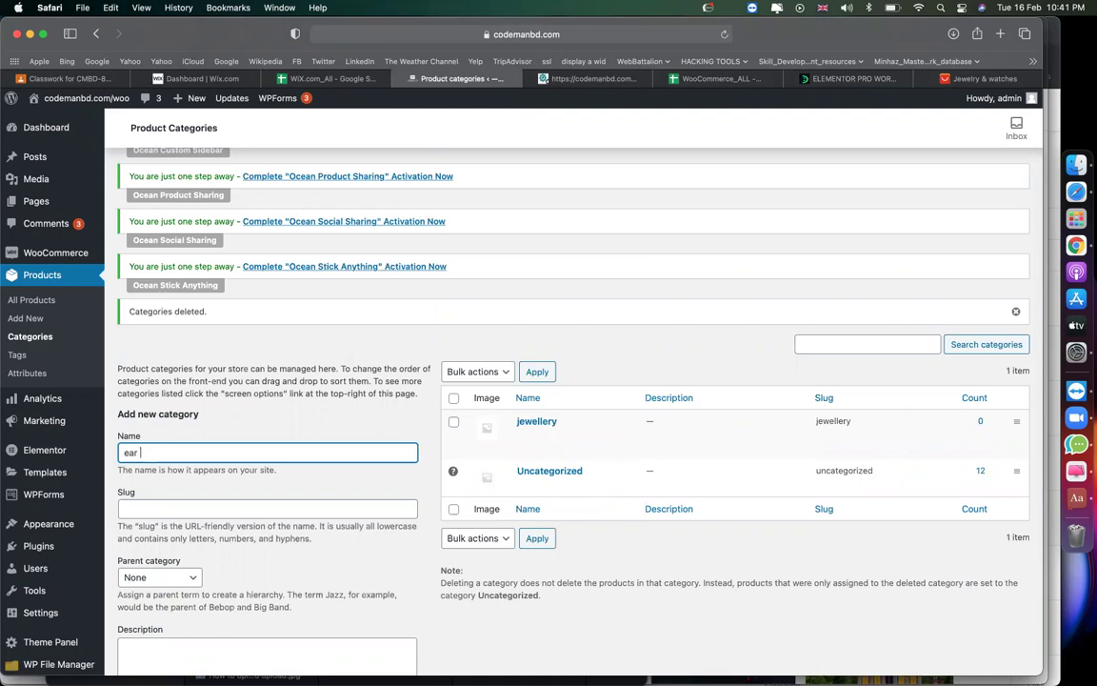
{"action": "scroll", "coordinate": [191, 496], "scroll_direction": "down", "scroll_amount": 5}
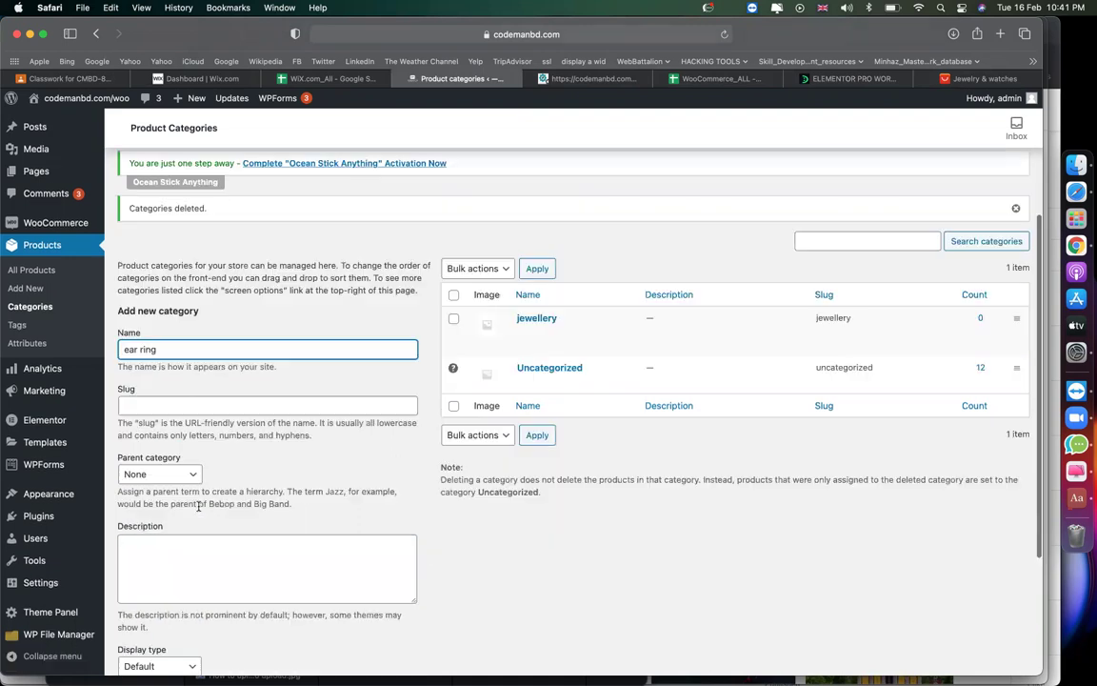
{"action": "scroll", "coordinate": [522, 397], "scroll_direction": "up", "scroll_amount": 3}
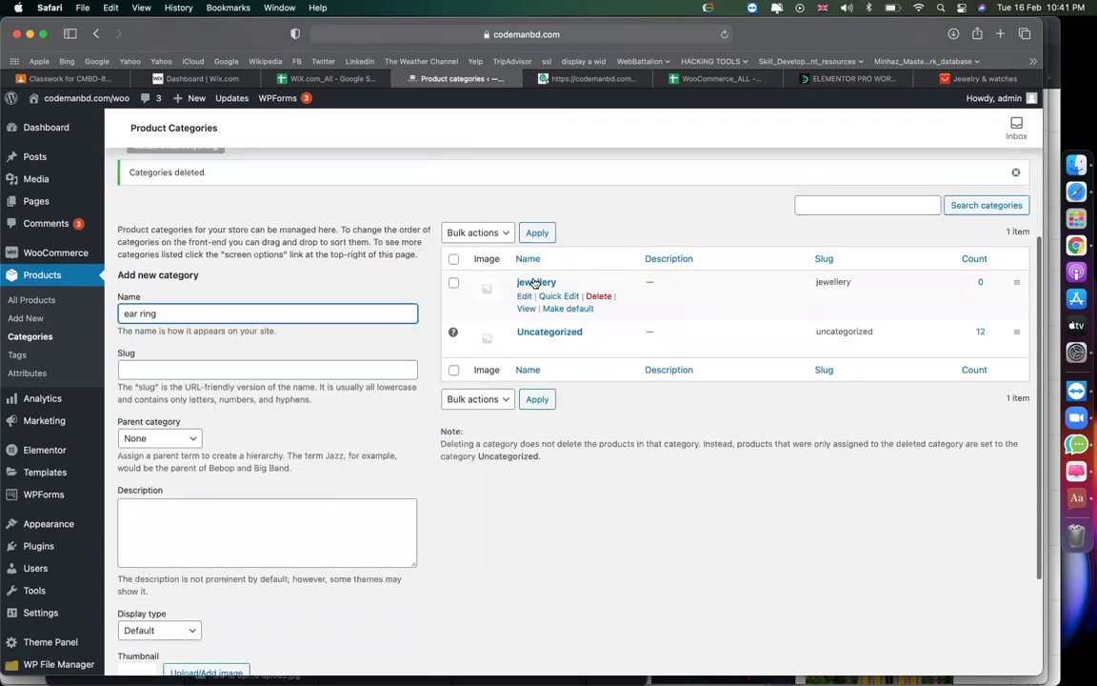
{"action": "triple_click", "coordinate": [226, 313]}
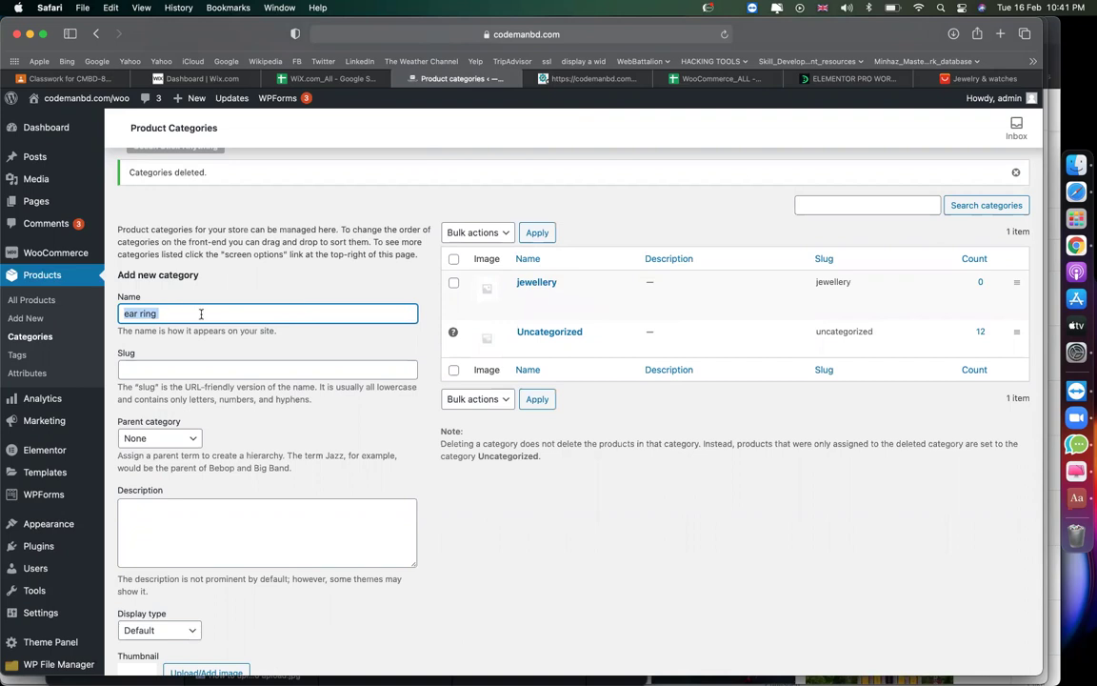
{"action": "left_click", "coordinate": [166, 437]}
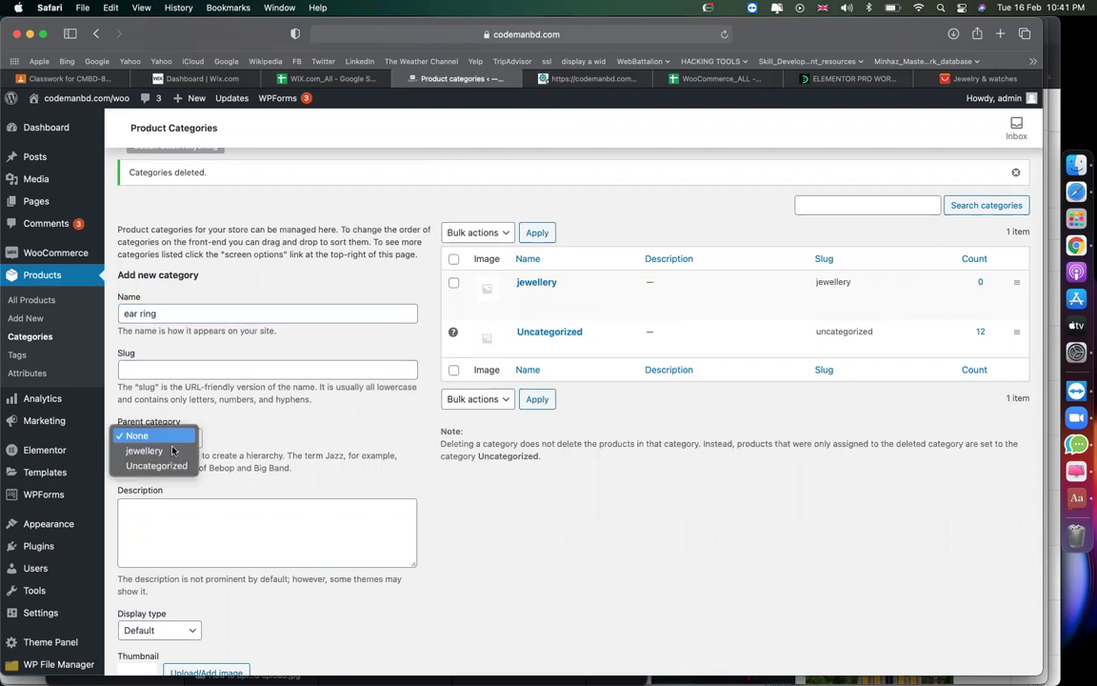
{"action": "left_click", "coordinate": [175, 451]}
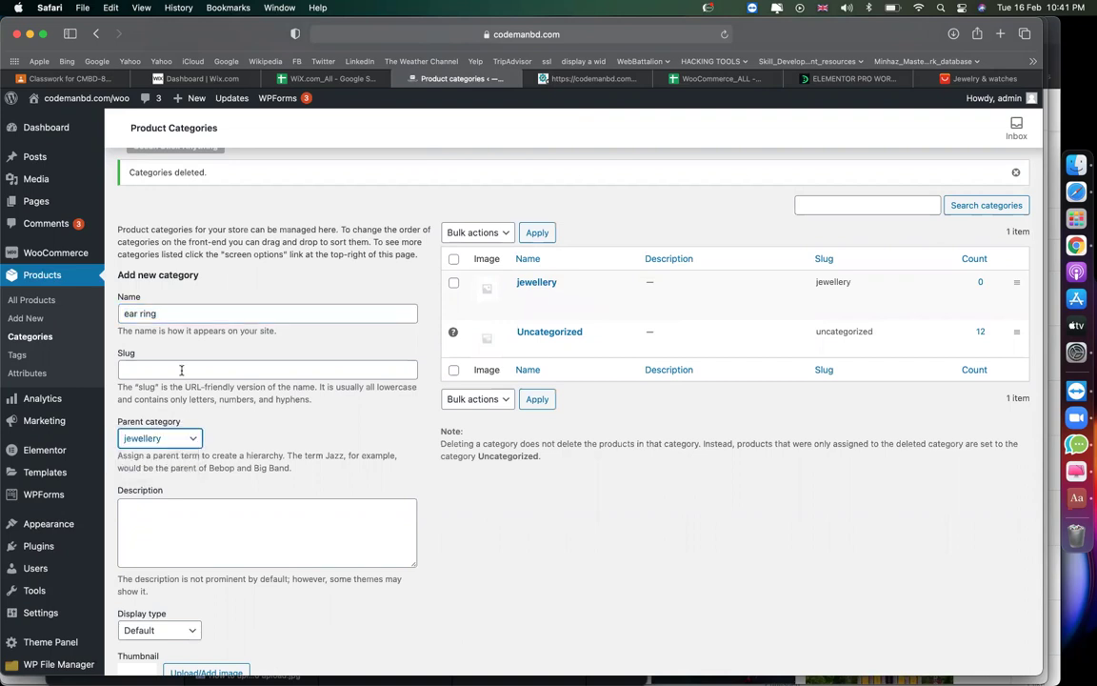
{"action": "triple_click", "coordinate": [144, 317]}
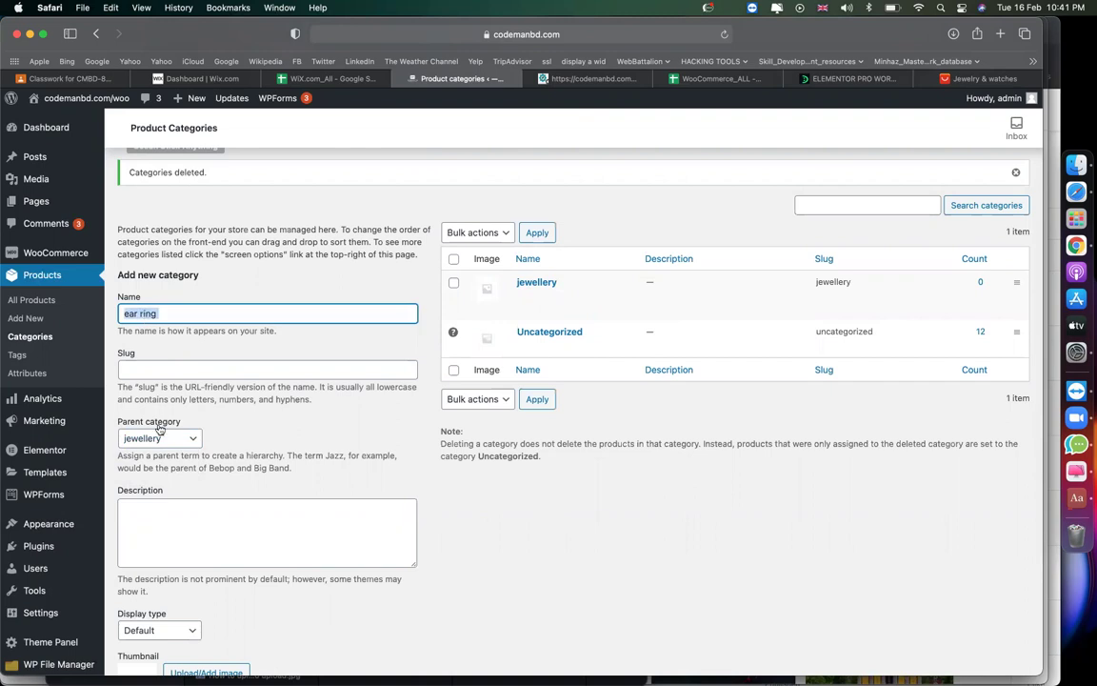
{"action": "scroll", "coordinate": [387, 517], "scroll_direction": "down", "scroll_amount": 2}
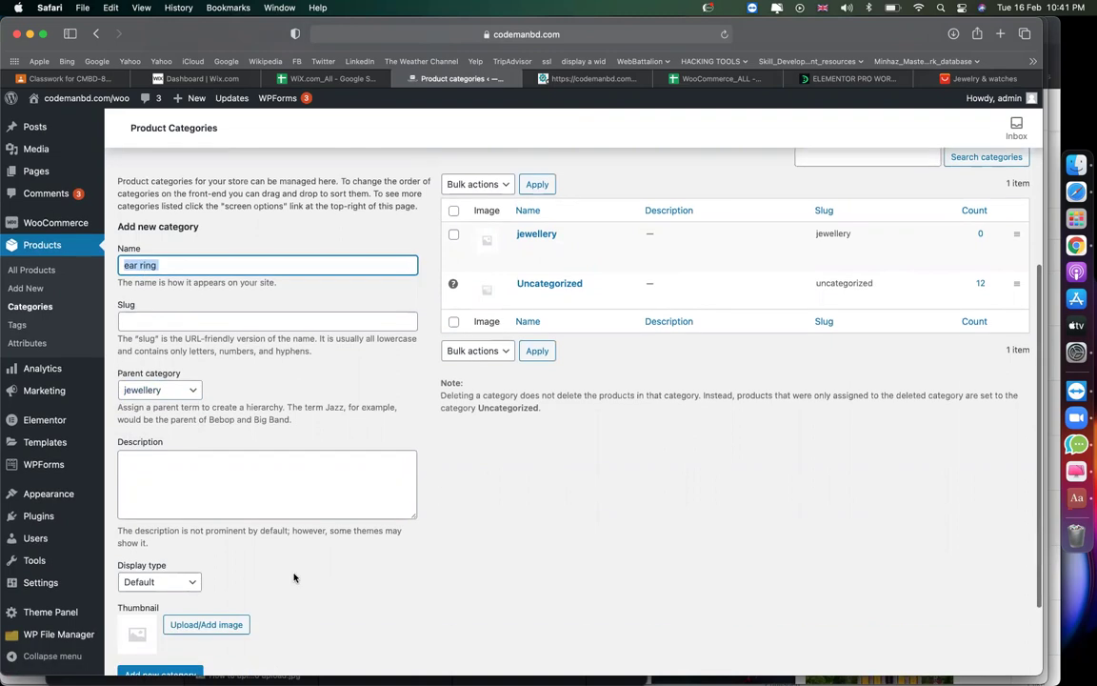
{"action": "key", "text": "Return"}
Add a nose pin category under jewellery.
{"action": "scroll", "coordinate": [401, 587], "scroll_direction": "up", "scroll_amount": 5}
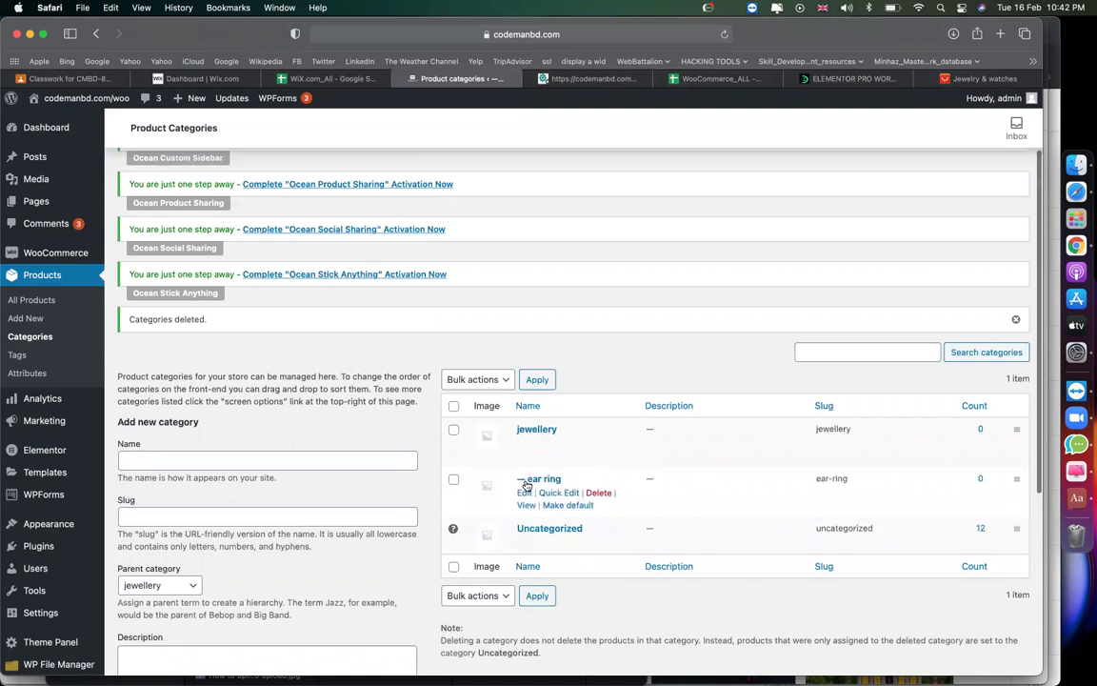
{"action": "left_click", "coordinate": [265, 457]}
{"action": "type", "text": "nosepin"}
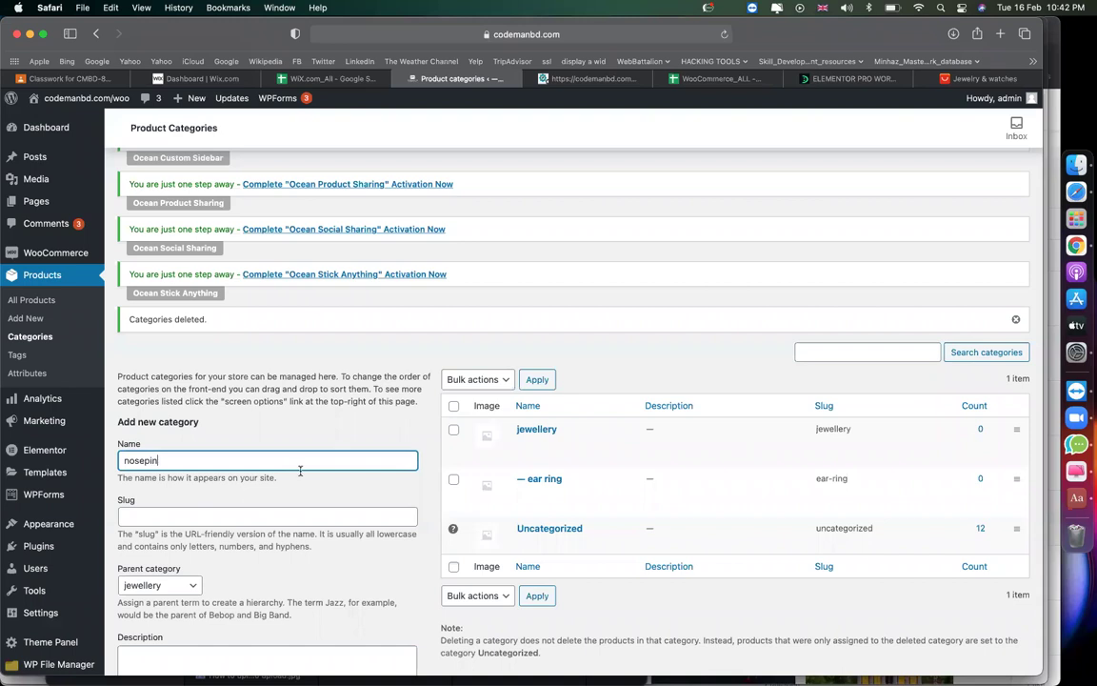
{"action": "scroll", "coordinate": [300, 470], "scroll_direction": "down", "scroll_amount": 8}
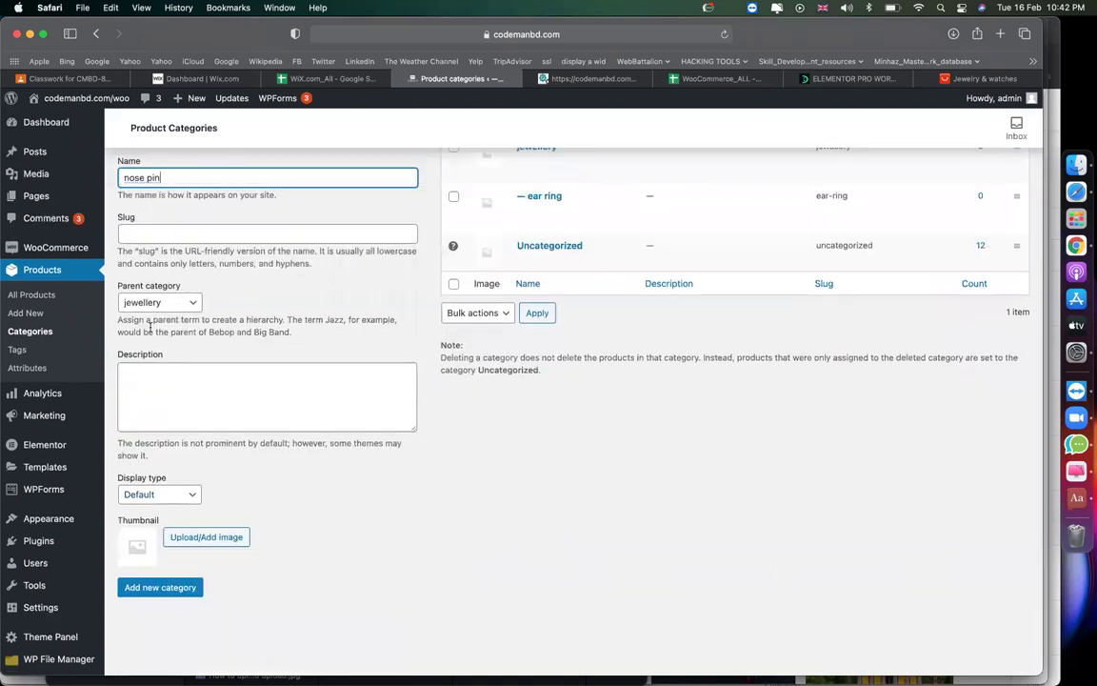
{"action": "left_click", "coordinate": [156, 587]}
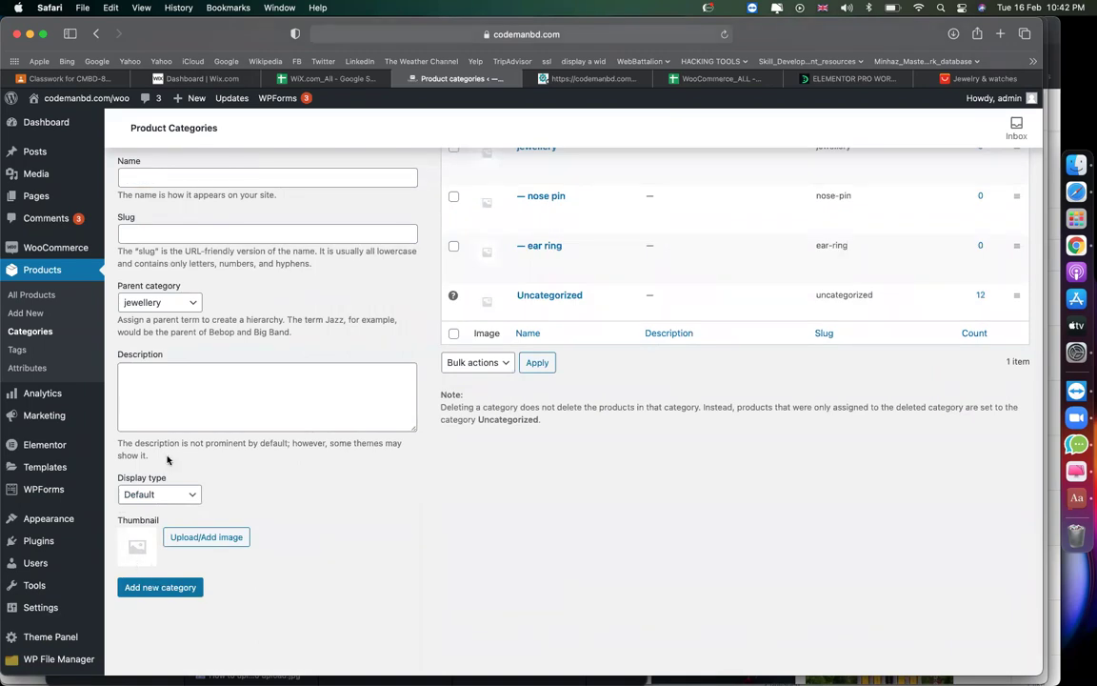
Add a top-level MEN category with no parent.
{"action": "scroll", "coordinate": [232, 417], "scroll_direction": "up", "scroll_amount": 8}
{"action": "scroll", "coordinate": [223, 501], "scroll_direction": "down", "scroll_amount": 2}
{"action": "left_click", "coordinate": [169, 497]}
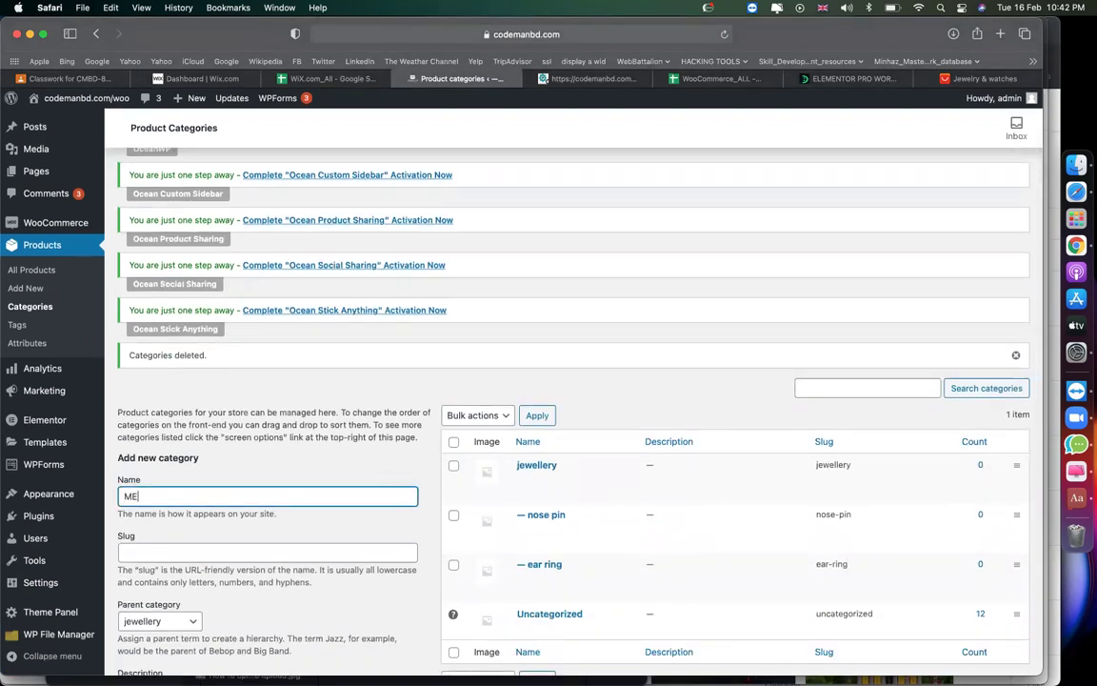
{"action": "type", "text": "MEN"}
{"action": "scroll", "coordinate": [190, 395], "scroll_direction": "down", "scroll_amount": 5}
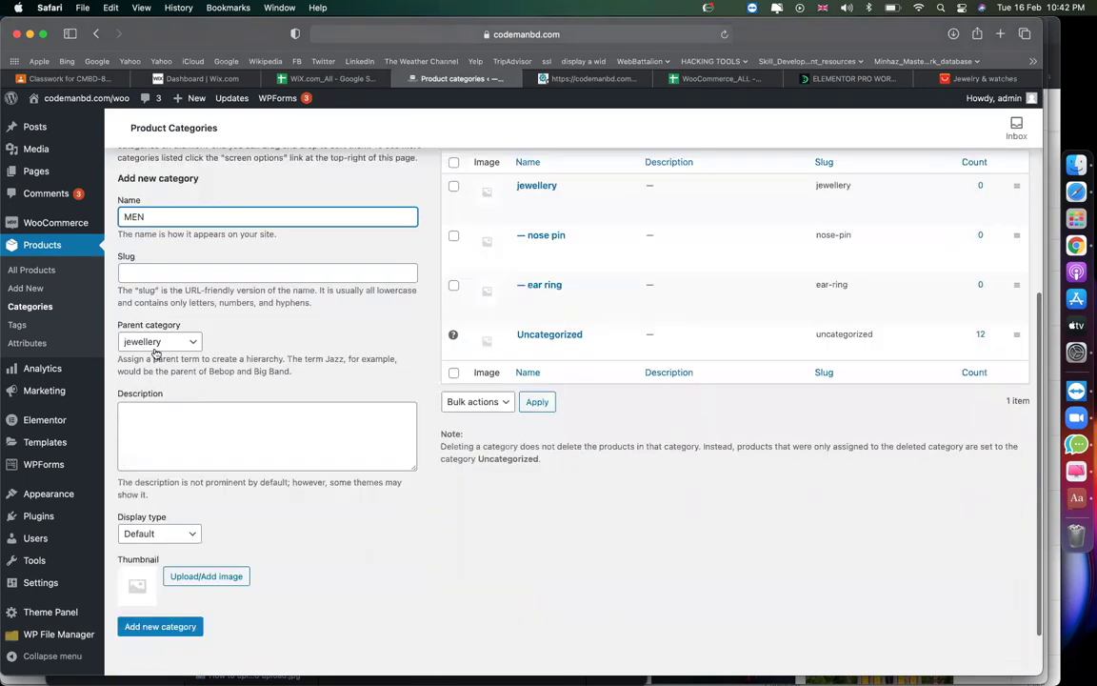
{"action": "left_click", "coordinate": [155, 342]}
{"action": "left_click", "coordinate": [137, 325]}
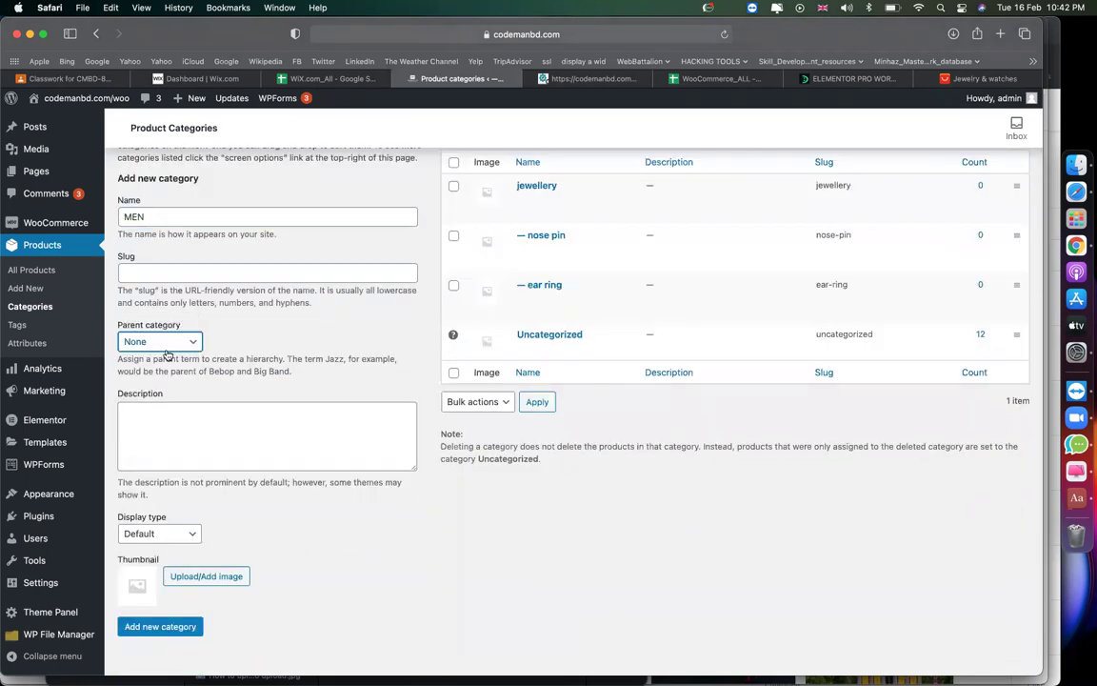
{"action": "double_click", "coordinate": [197, 217]}
{"action": "left_click", "coordinate": [139, 626]}
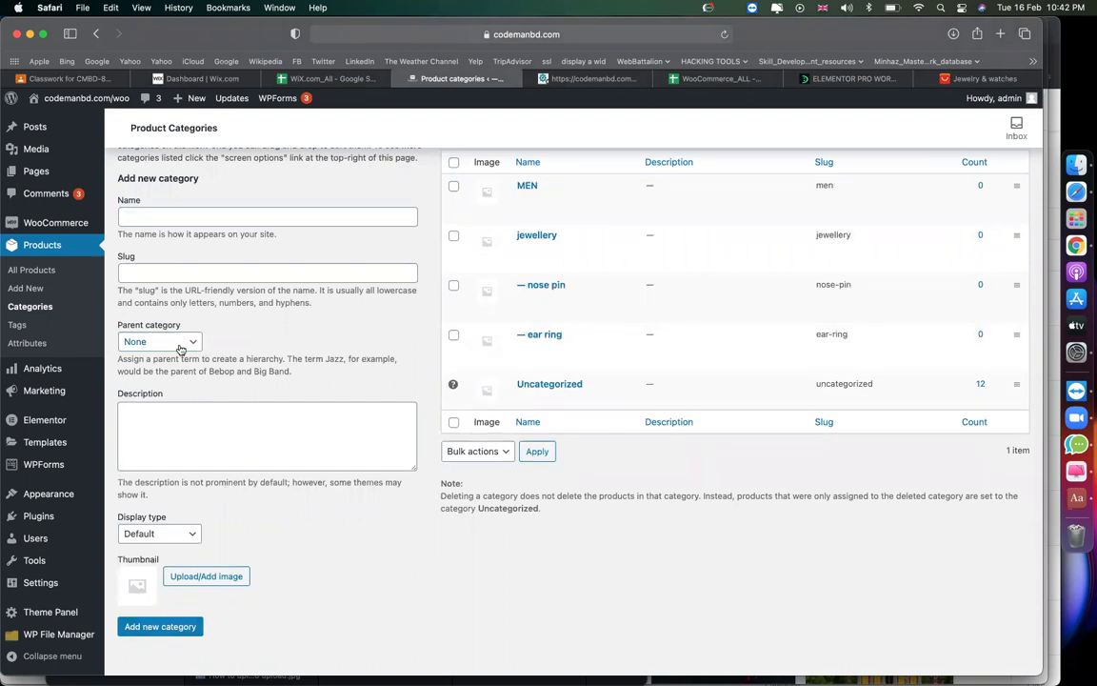
Add a t-shirt category with MEN as its parent.
{"action": "left_click", "coordinate": [282, 212]}
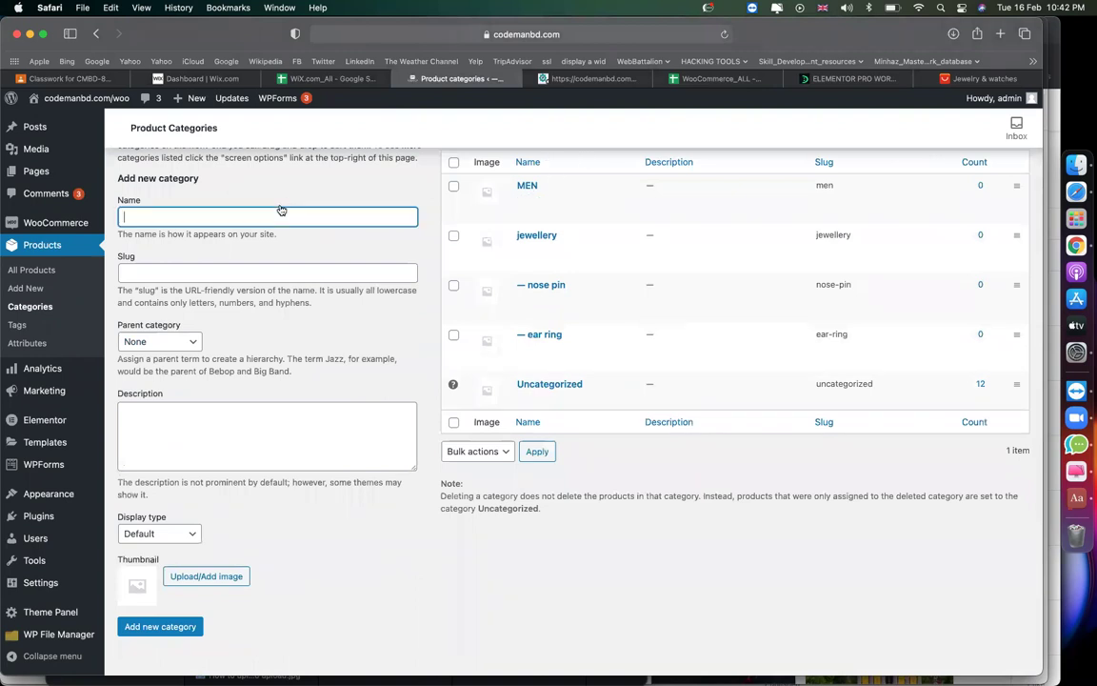
{"action": "type", "text": "t-shirt"}
{"action": "left_click", "coordinate": [175, 346]}
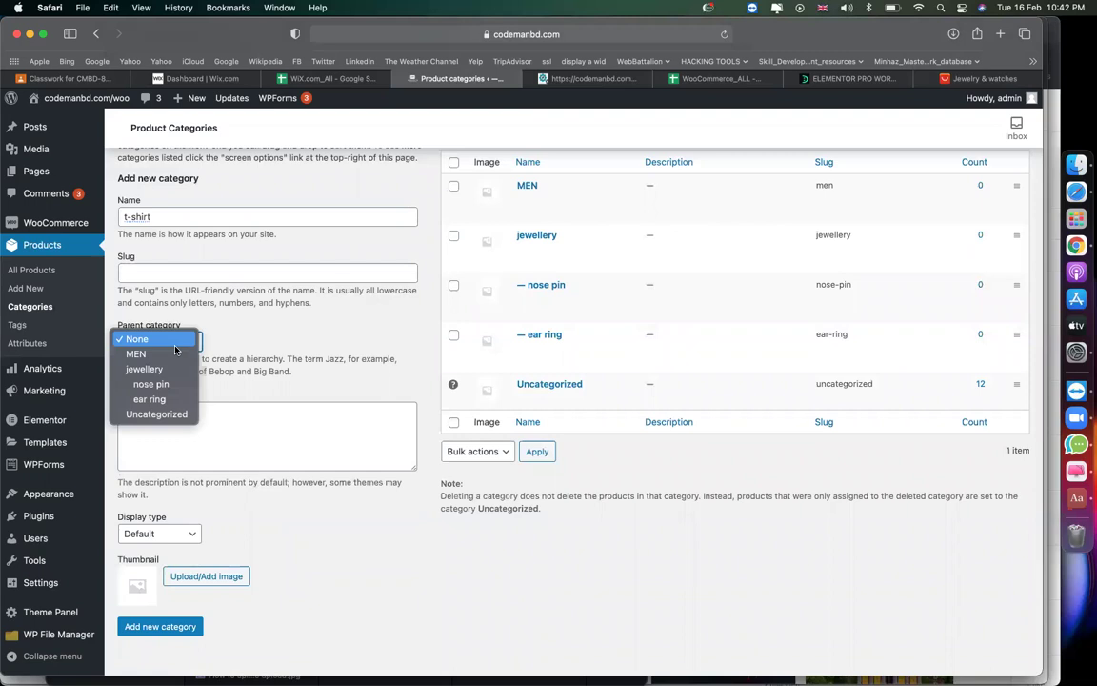
{"action": "left_click", "coordinate": [143, 354]}
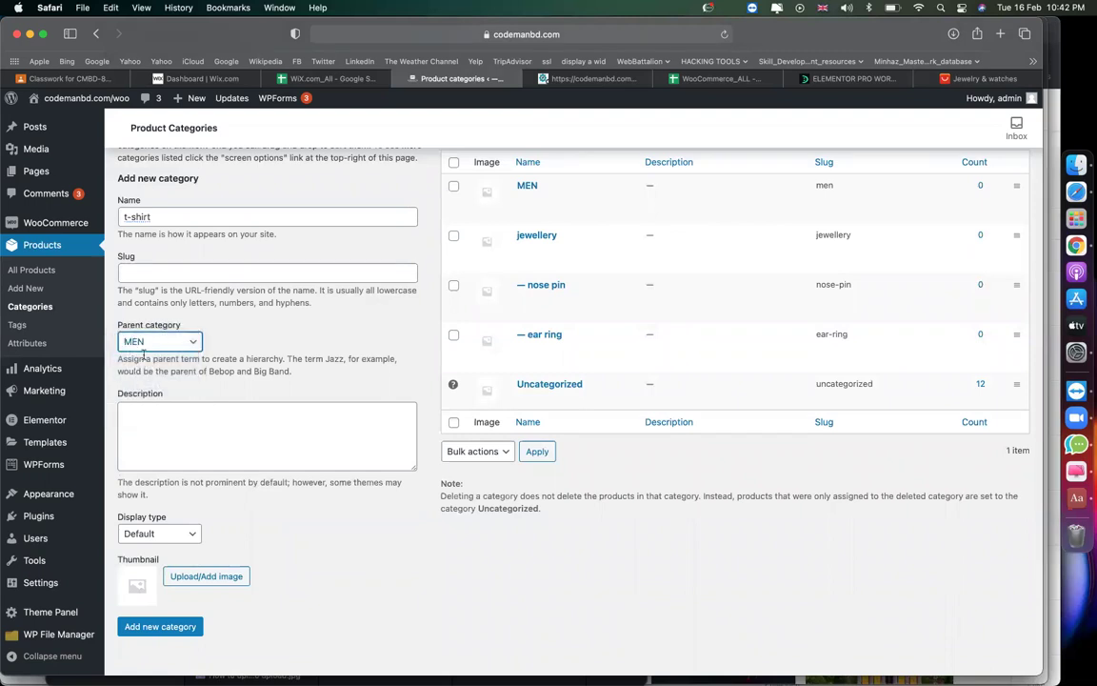
{"action": "left_click", "coordinate": [139, 634]}
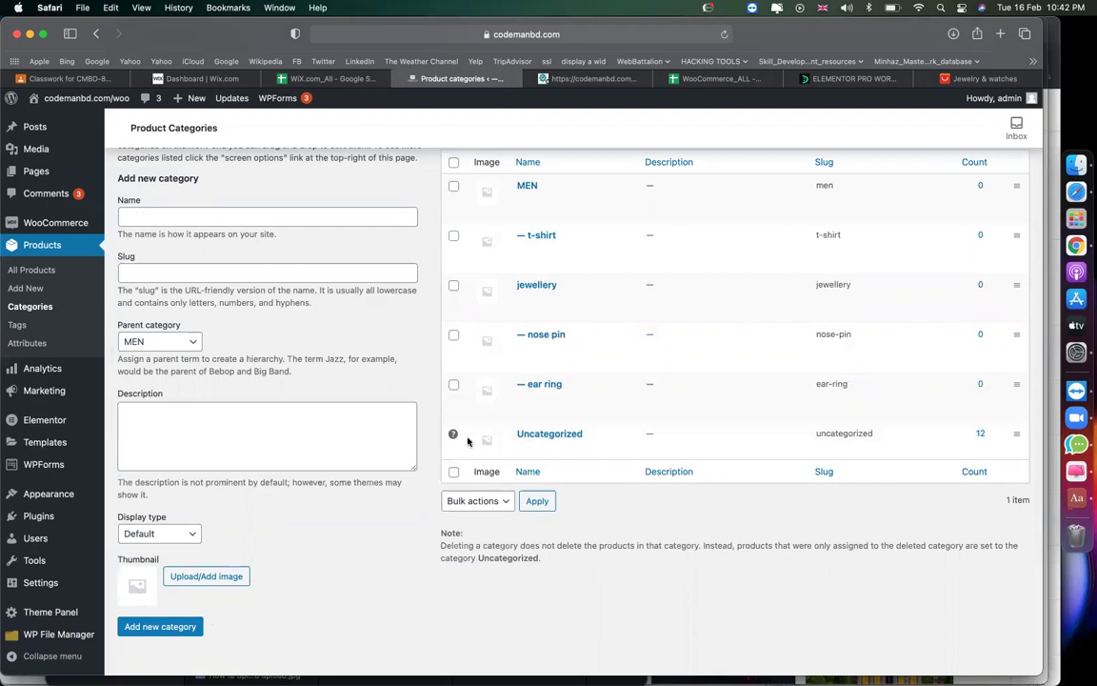
{"action": "scroll", "coordinate": [586, 296], "scroll_direction": "up", "scroll_amount": 3}
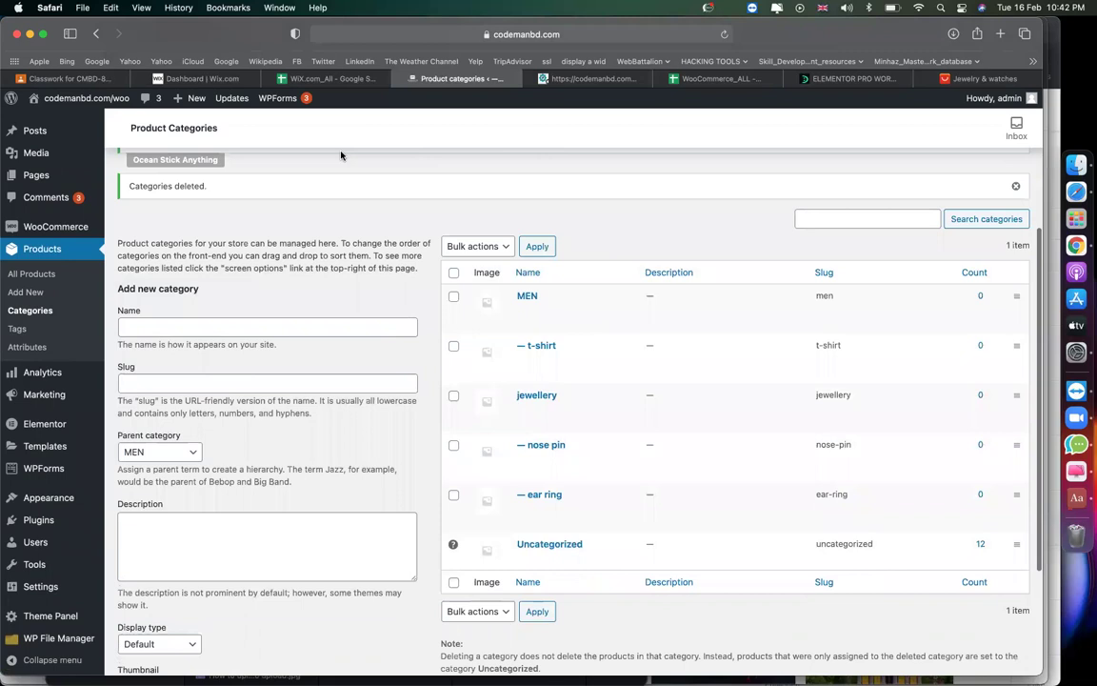
Open the live site in a new browser tab.
{"action": "right_click", "coordinate": [59, 120]}
{"action": "left_click", "coordinate": [95, 124]}
{"action": "left_click", "coordinate": [631, 80]}
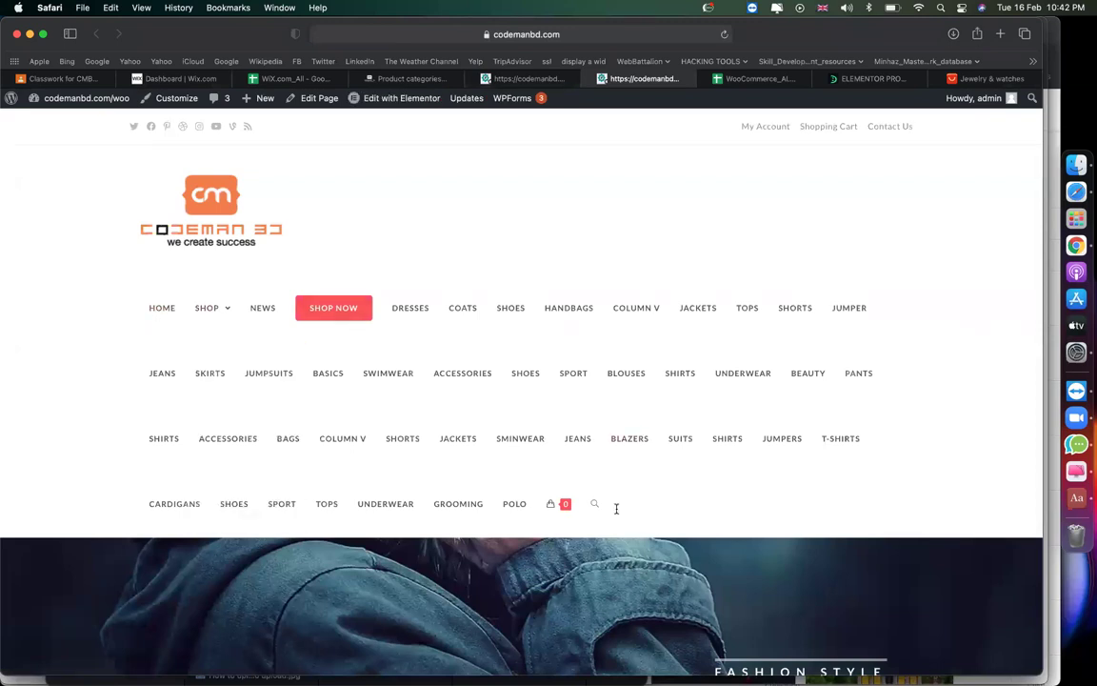
Go to Appearance > Menus to show the Footer Menu with its four links.
{"action": "left_click", "coordinate": [372, 78]}
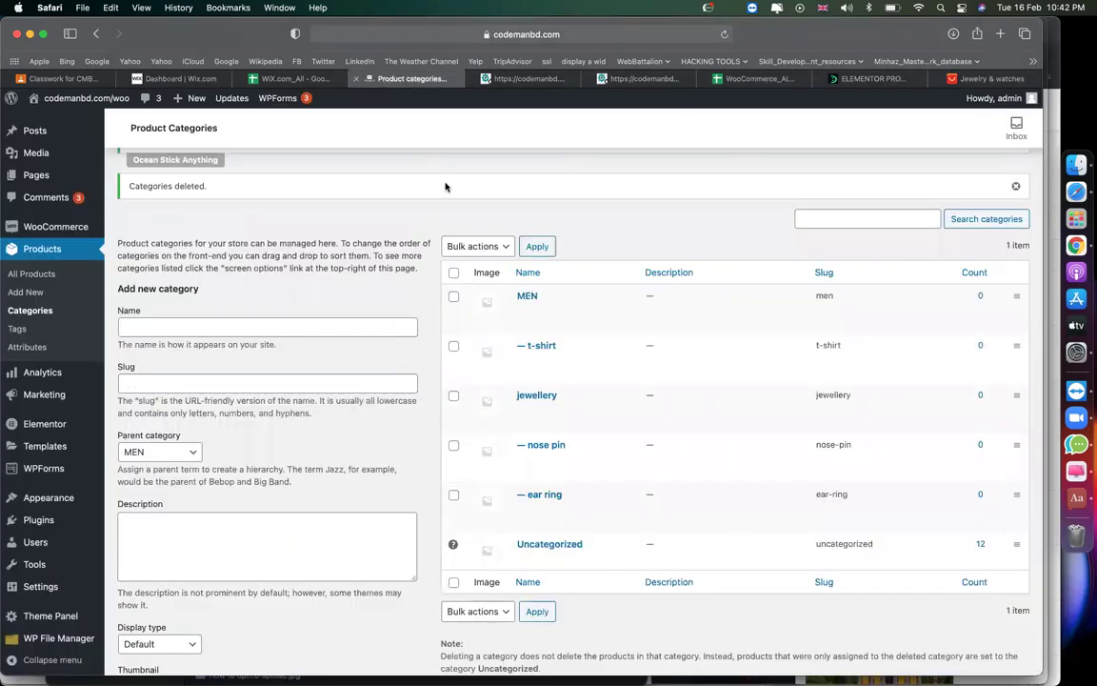
{"action": "left_click", "coordinate": [519, 78]}
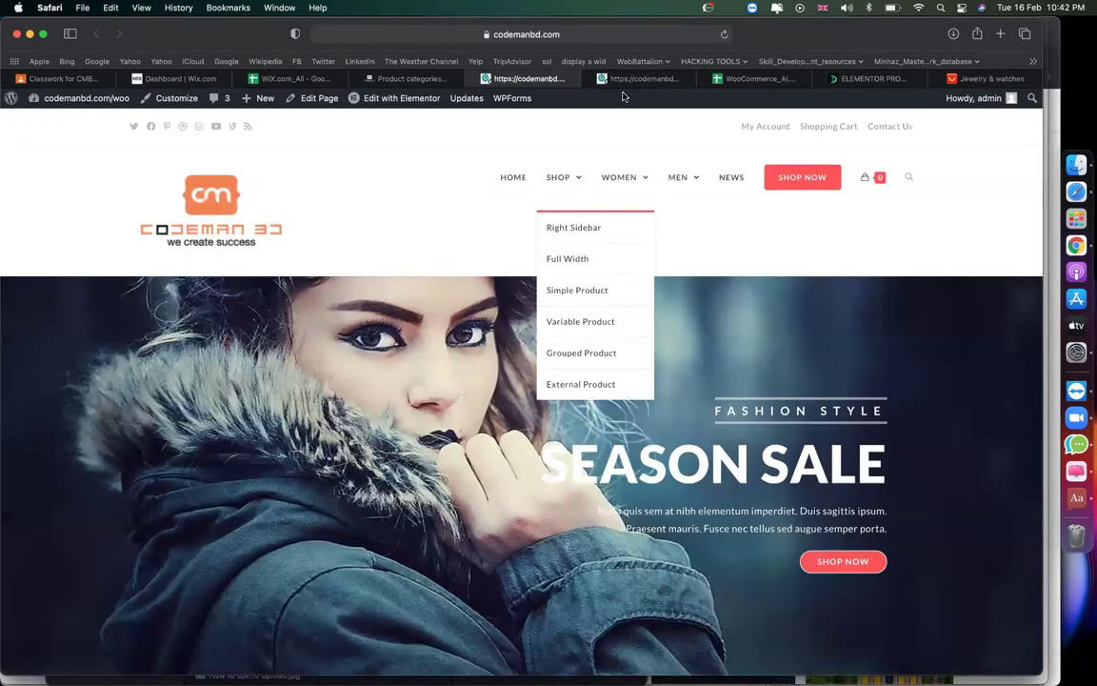
{"action": "left_click", "coordinate": [629, 82]}
{"action": "mouse_move", "coordinate": [76, 99]}
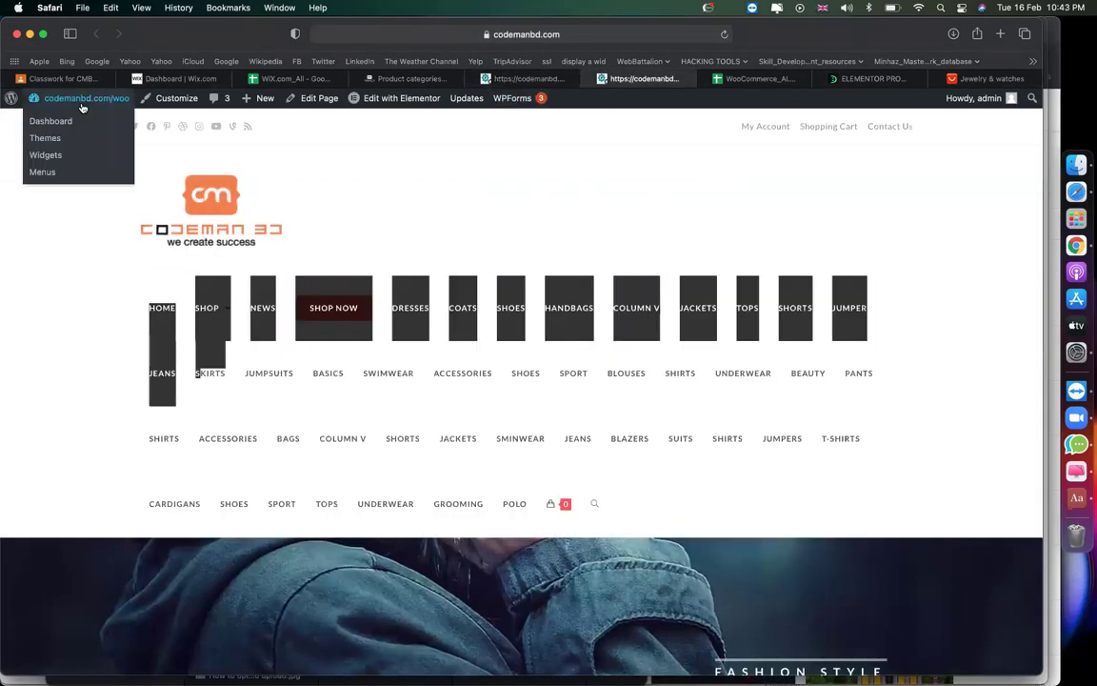
{"action": "left_click", "coordinate": [55, 123]}
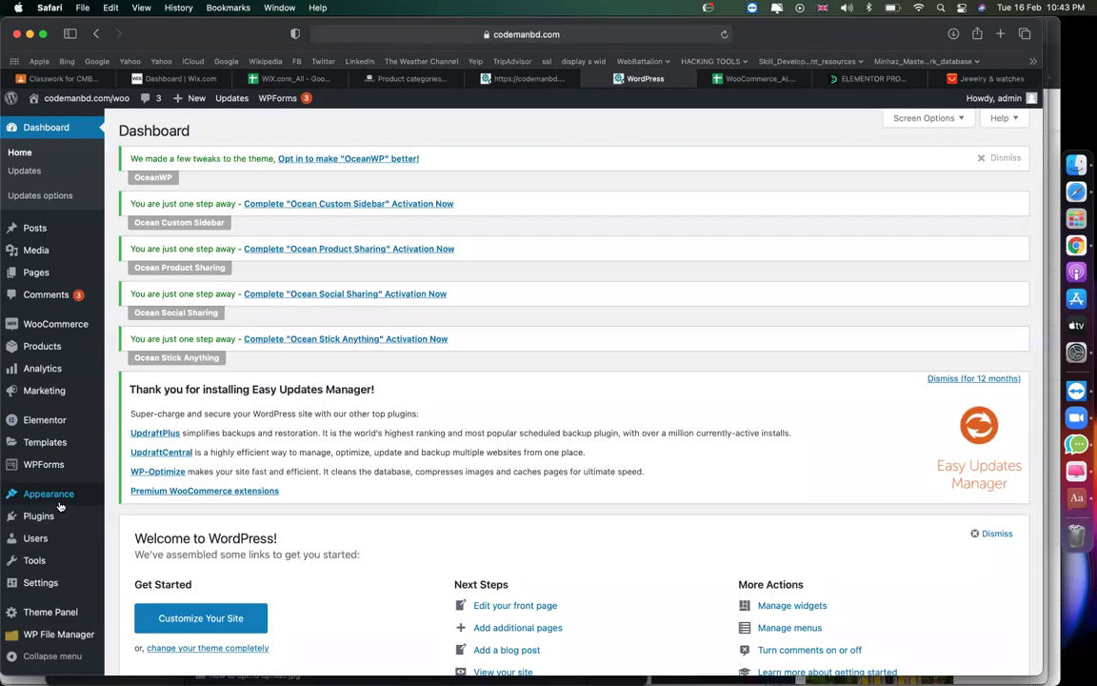
{"action": "mouse_move", "coordinate": [53, 493]}
{"action": "left_click", "coordinate": [125, 551]}
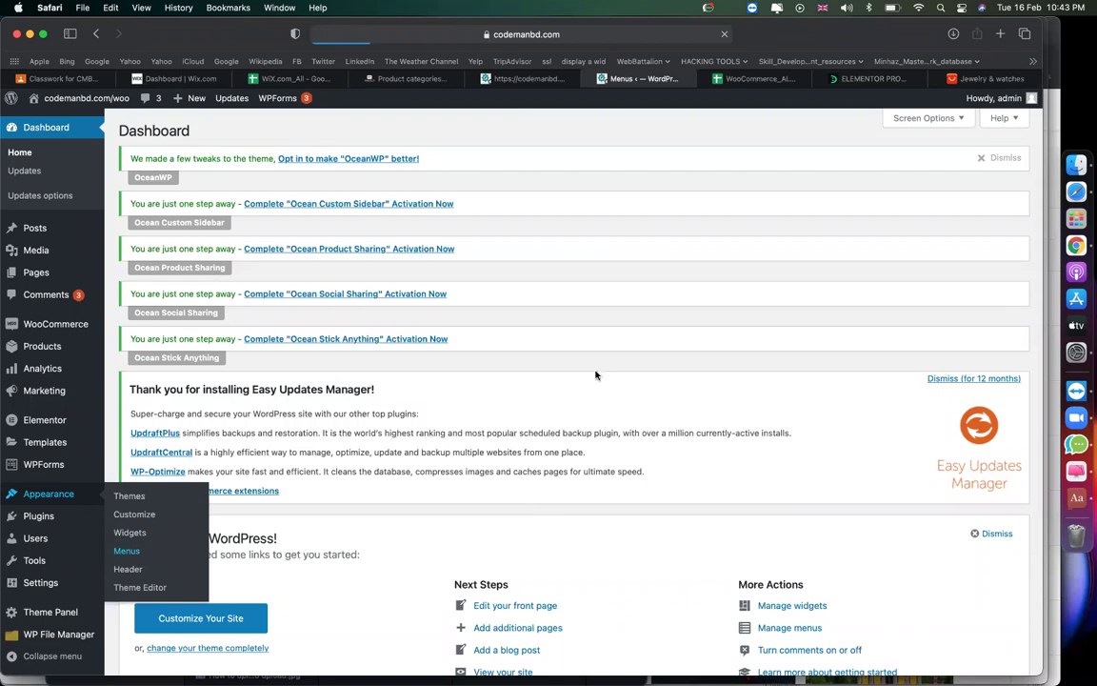
{"action": "left_click", "coordinate": [401, 80]}
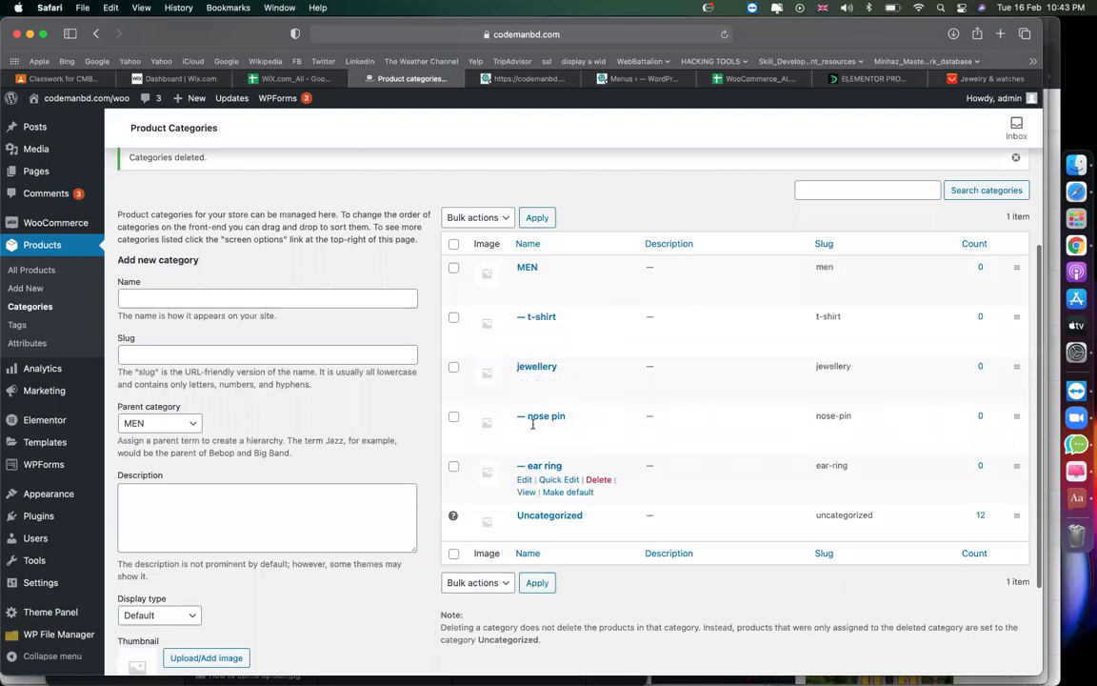
{"action": "left_click", "coordinate": [531, 79]}
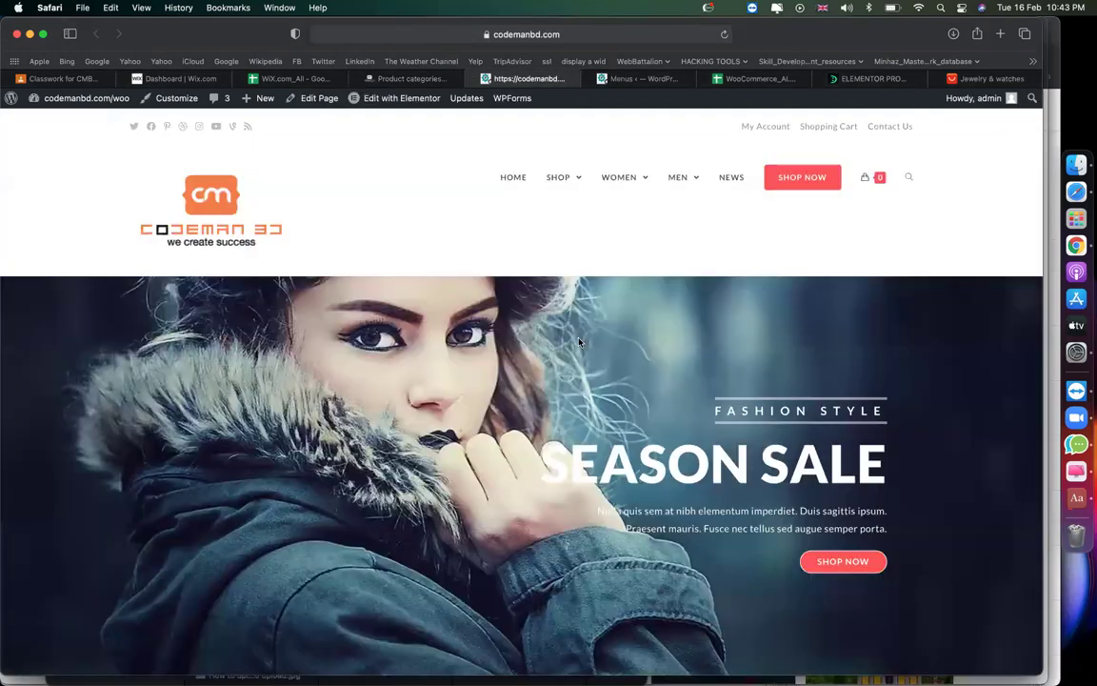
{"action": "left_click_drag", "start_coordinate": [635, 84], "coordinate": [523, 80]}
{"action": "scroll", "coordinate": [523, 295], "scroll_direction": "down", "scroll_amount": 3}
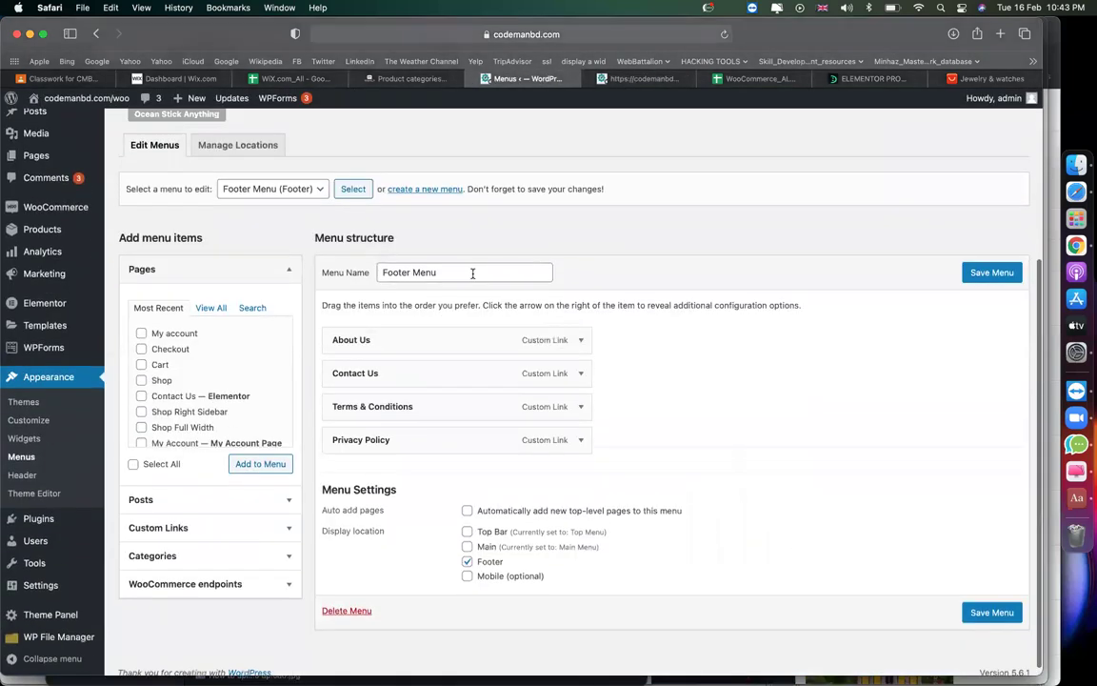
{"action": "left_click", "coordinate": [291, 189]}
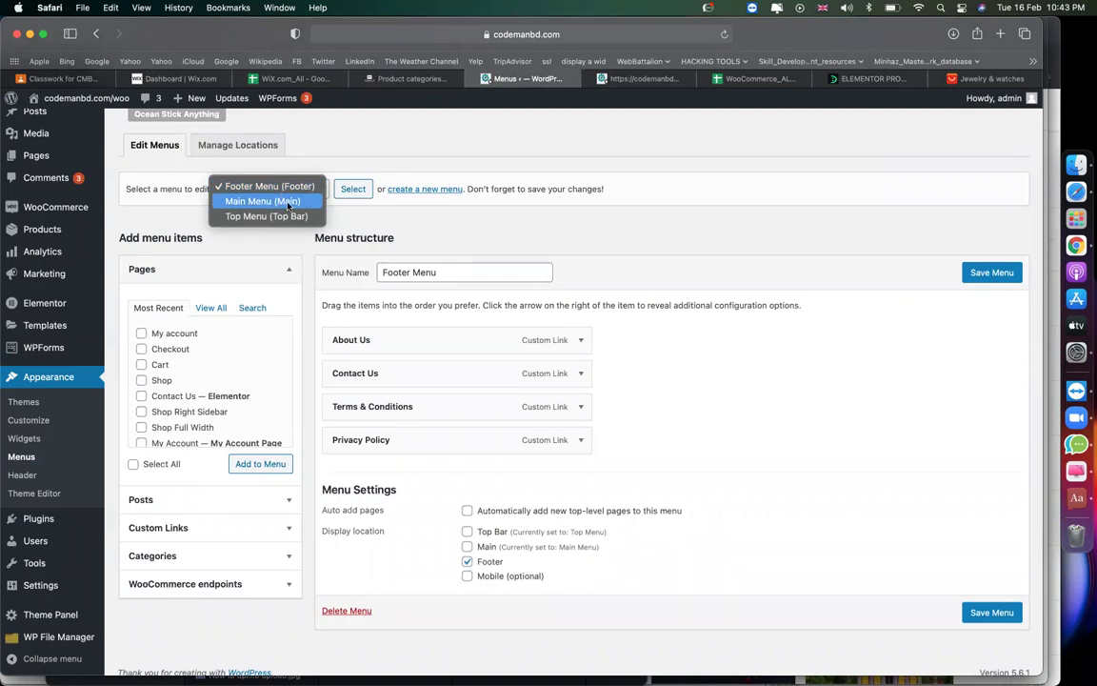
{"action": "left_click", "coordinate": [549, 70]}
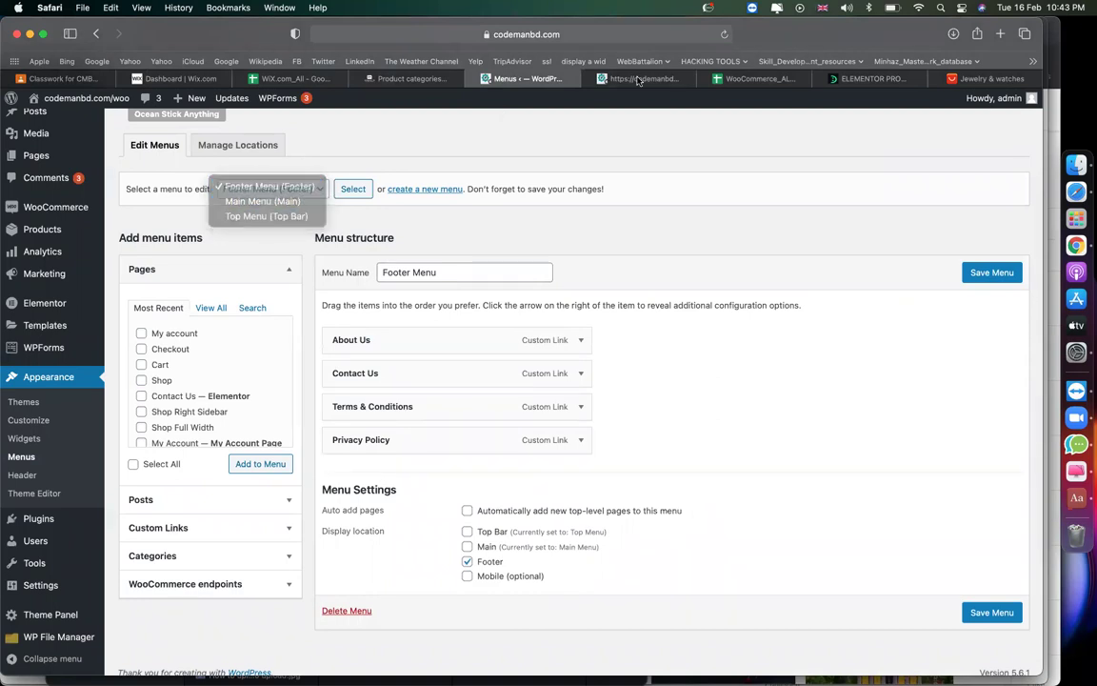
{"action": "left_click", "coordinate": [631, 79]}
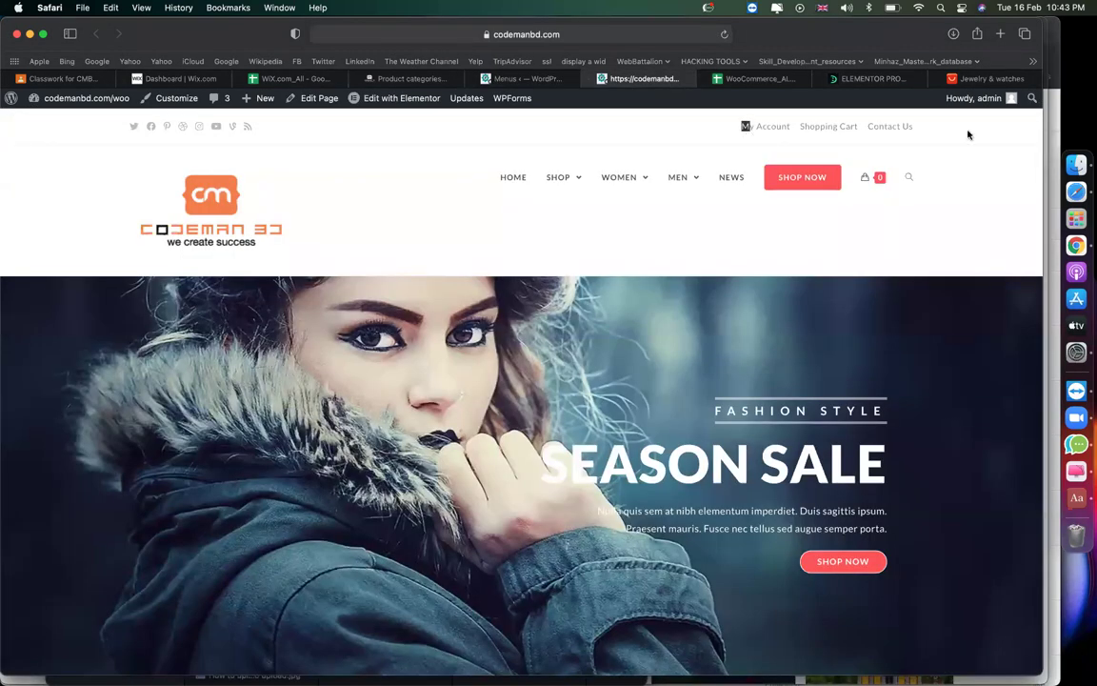
{"action": "left_click_drag", "start_coordinate": [916, 128], "coordinate": [723, 124]}
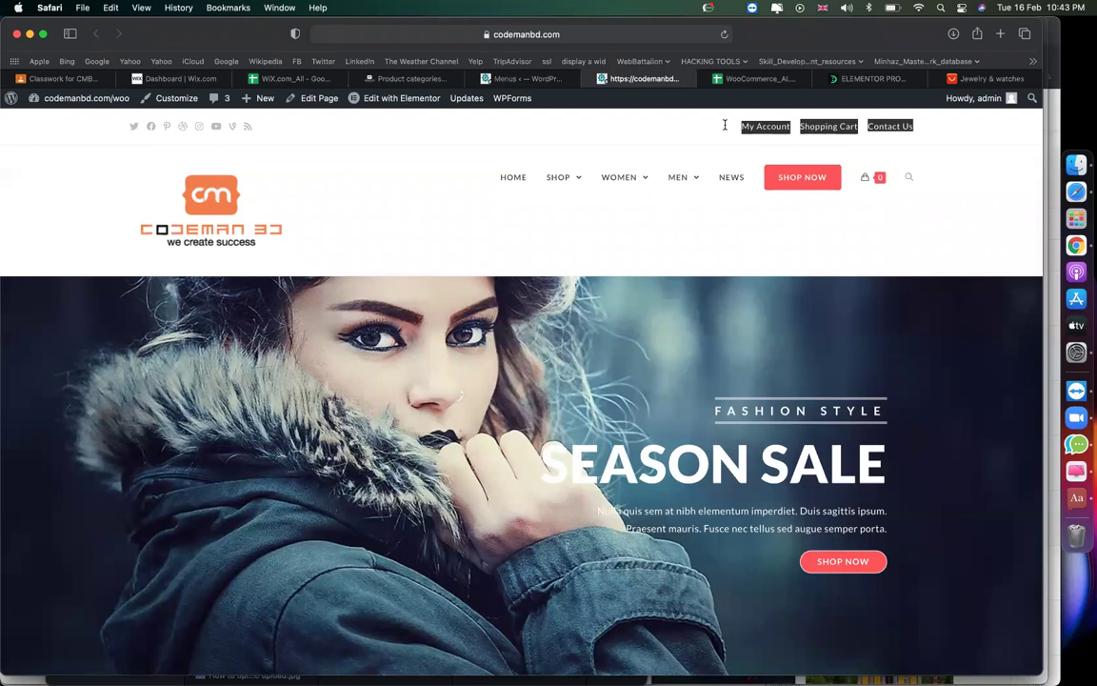
{"action": "left_click_drag", "start_coordinate": [476, 171], "coordinate": [769, 181]}
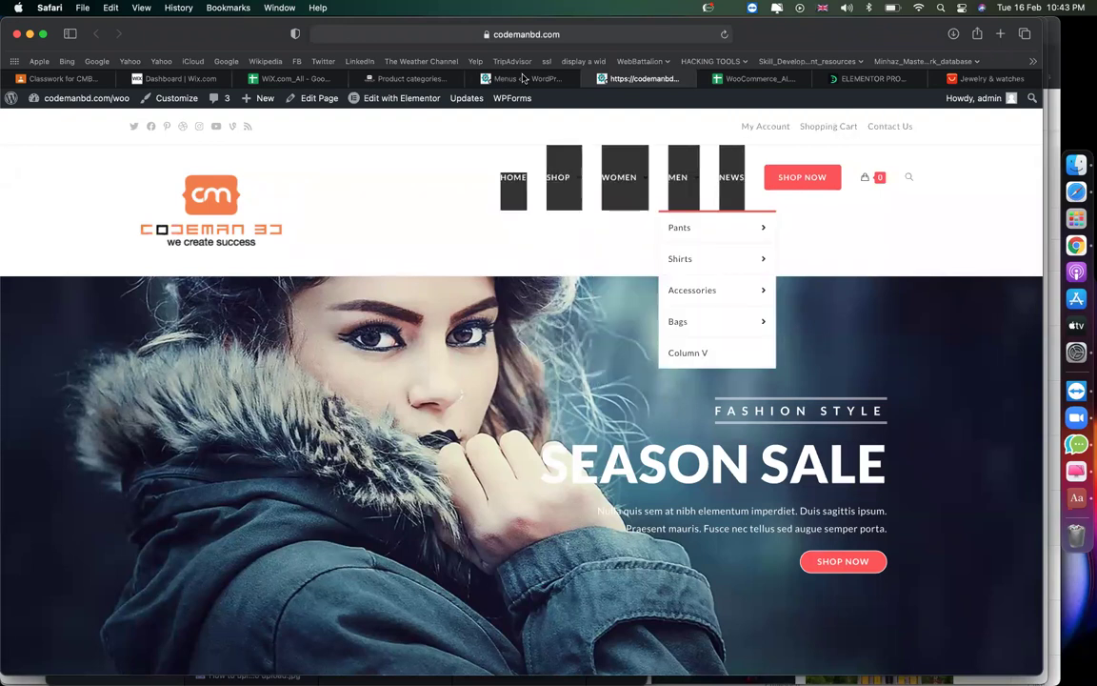
{"action": "left_click", "coordinate": [515, 78]}
{"action": "left_click", "coordinate": [257, 196]}
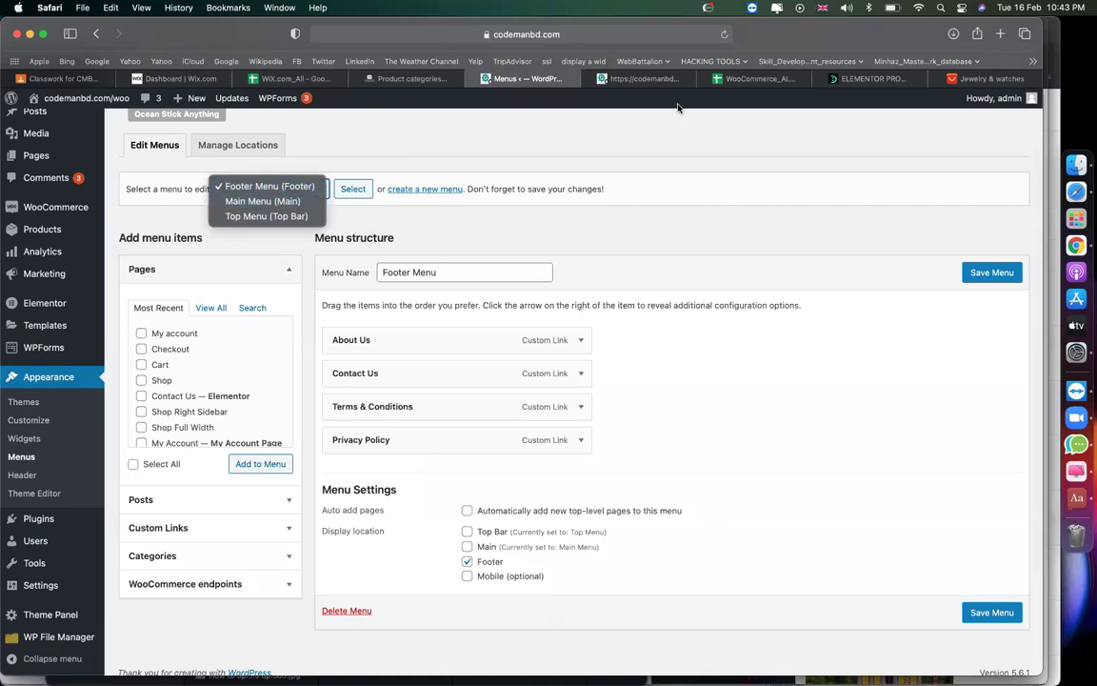
{"action": "left_click", "coordinate": [655, 79]}
{"action": "scroll", "coordinate": [294, 391], "scroll_direction": "down", "scroll_amount": 15}
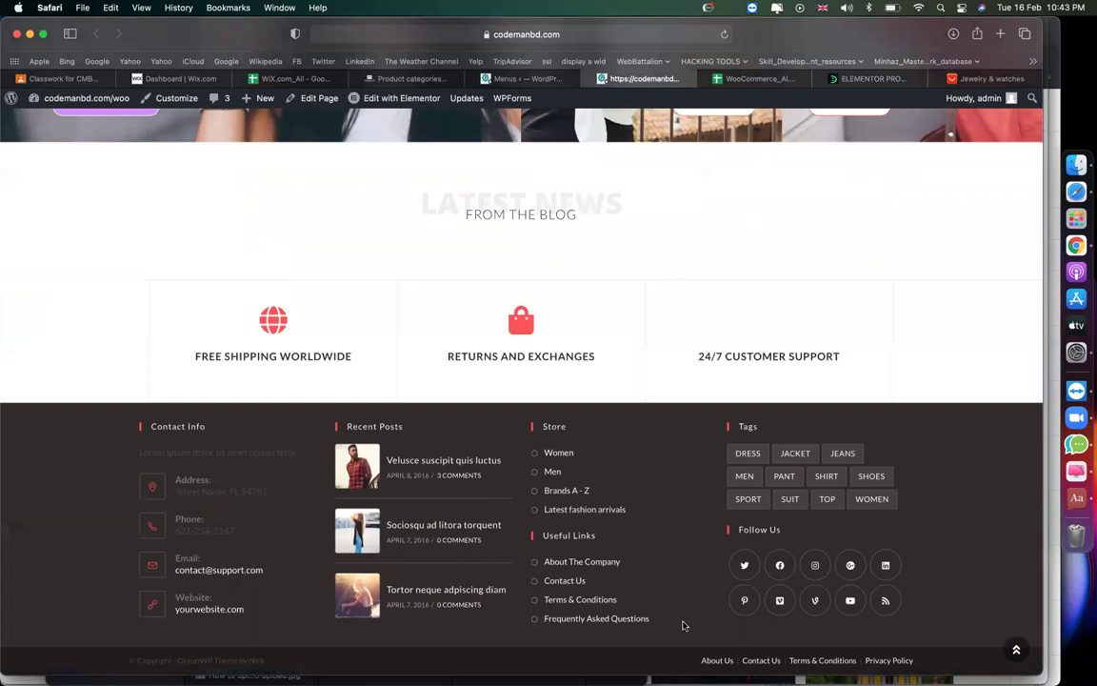
{"action": "left_click_drag", "start_coordinate": [673, 627], "coordinate": [541, 421]}
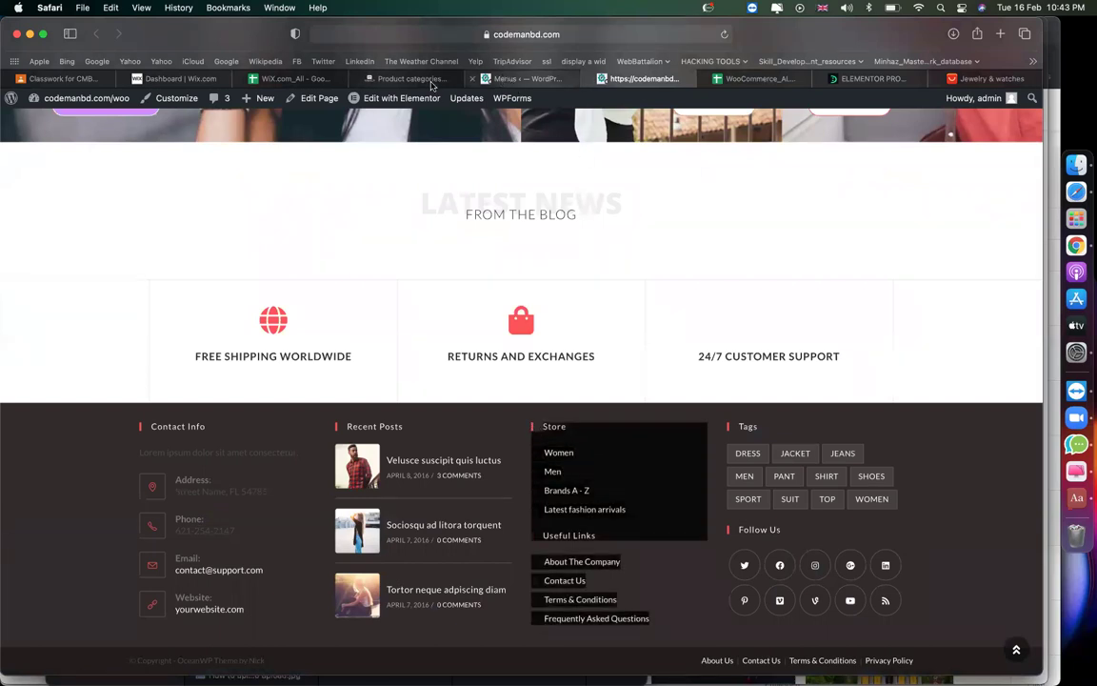
{"action": "left_click", "coordinate": [519, 78]}
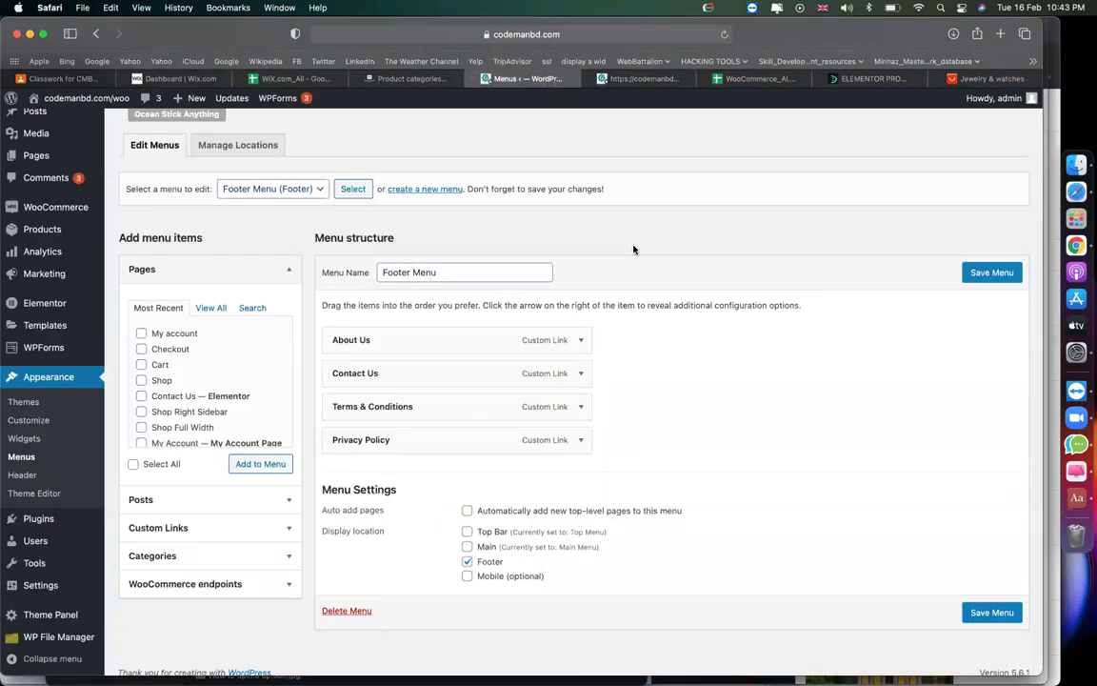
Delete the Footer, Main and Top menus, confirming each permanent deletion.
{"action": "left_click", "coordinate": [229, 183]}
{"action": "left_click", "coordinate": [230, 179]}
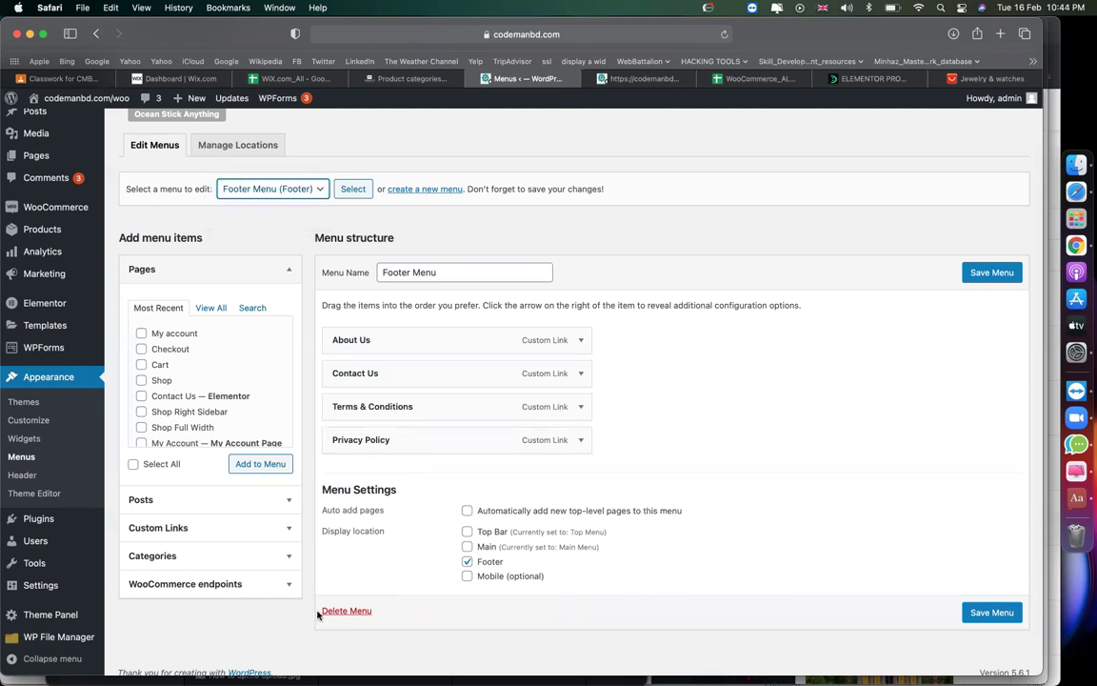
{"action": "left_click", "coordinate": [336, 610]}
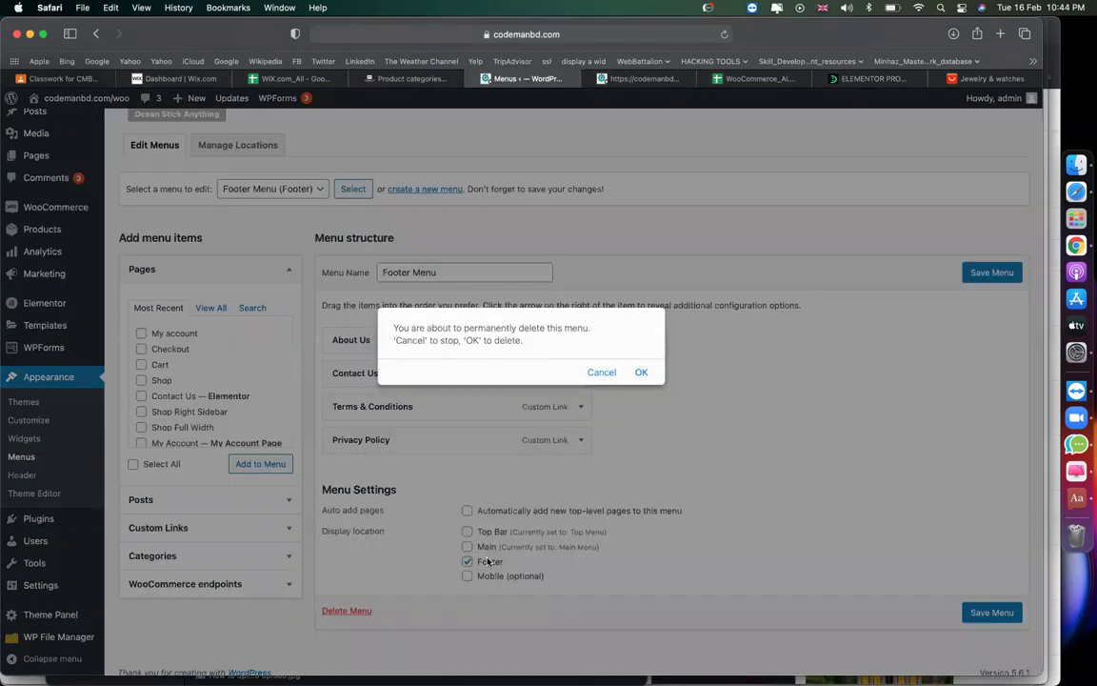
{"action": "left_click", "coordinate": [639, 372]}
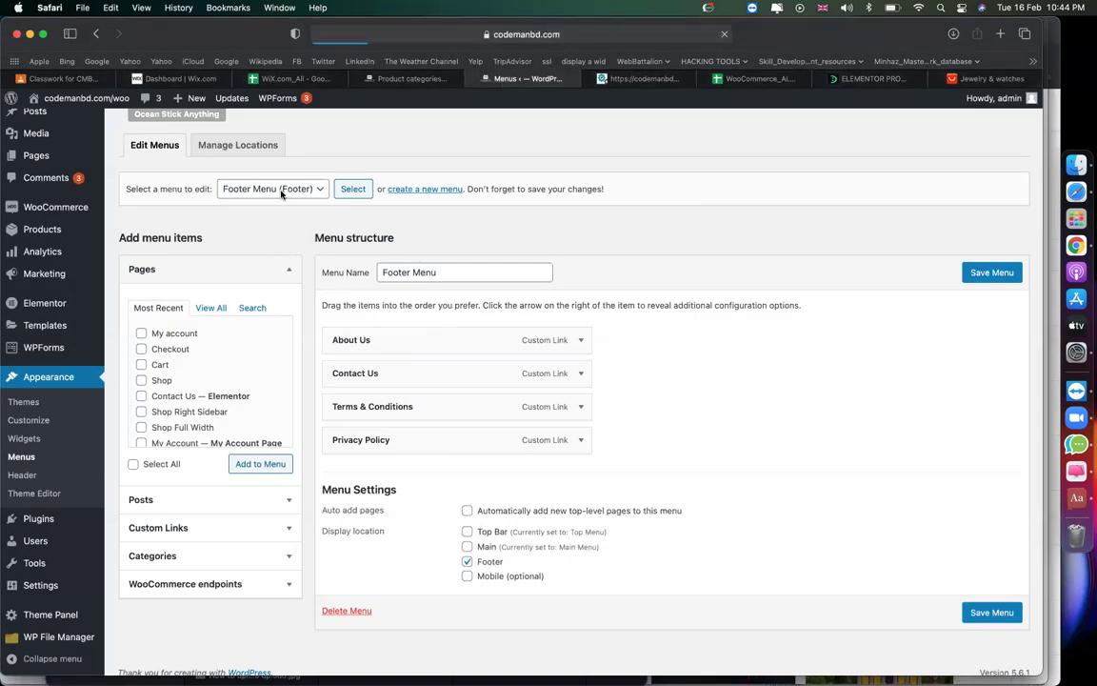
{"action": "scroll", "coordinate": [289, 299], "scroll_direction": "down", "scroll_amount": 2}
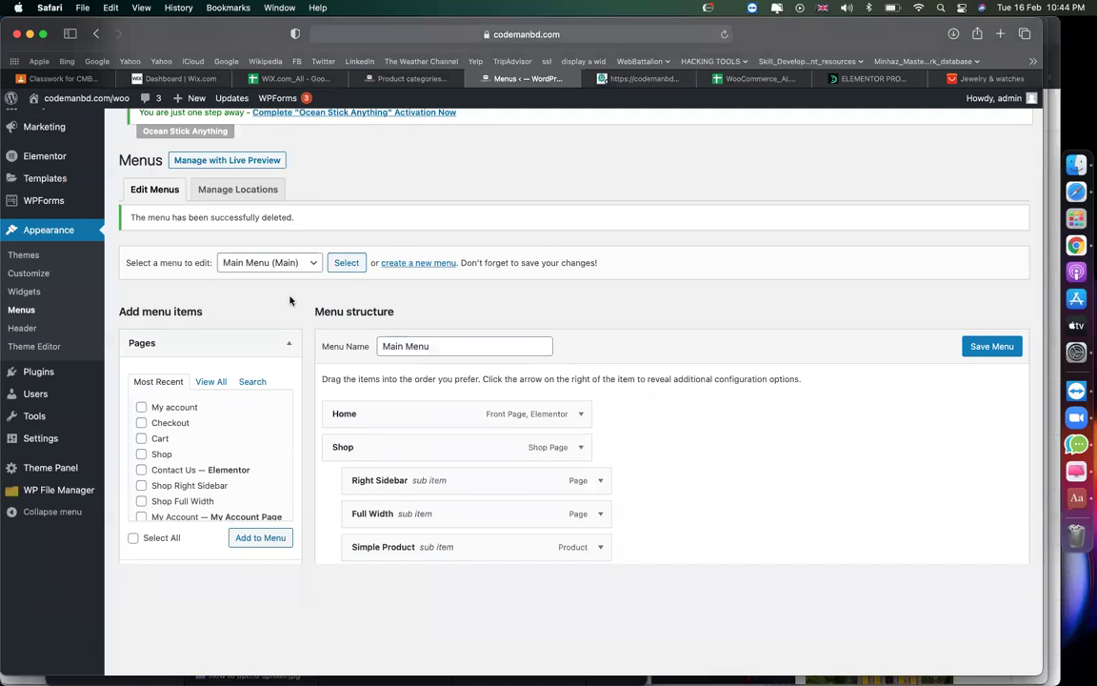
{"action": "scroll", "coordinate": [366, 582], "scroll_direction": "down", "scroll_amount": 20}
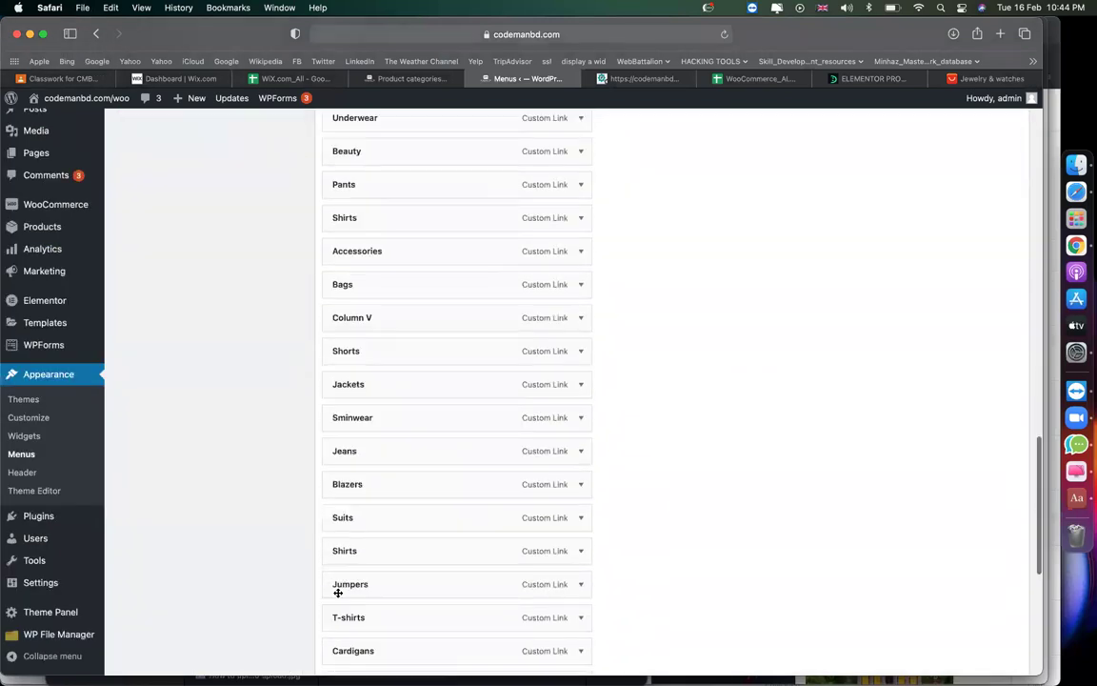
{"action": "left_click", "coordinate": [345, 598]}
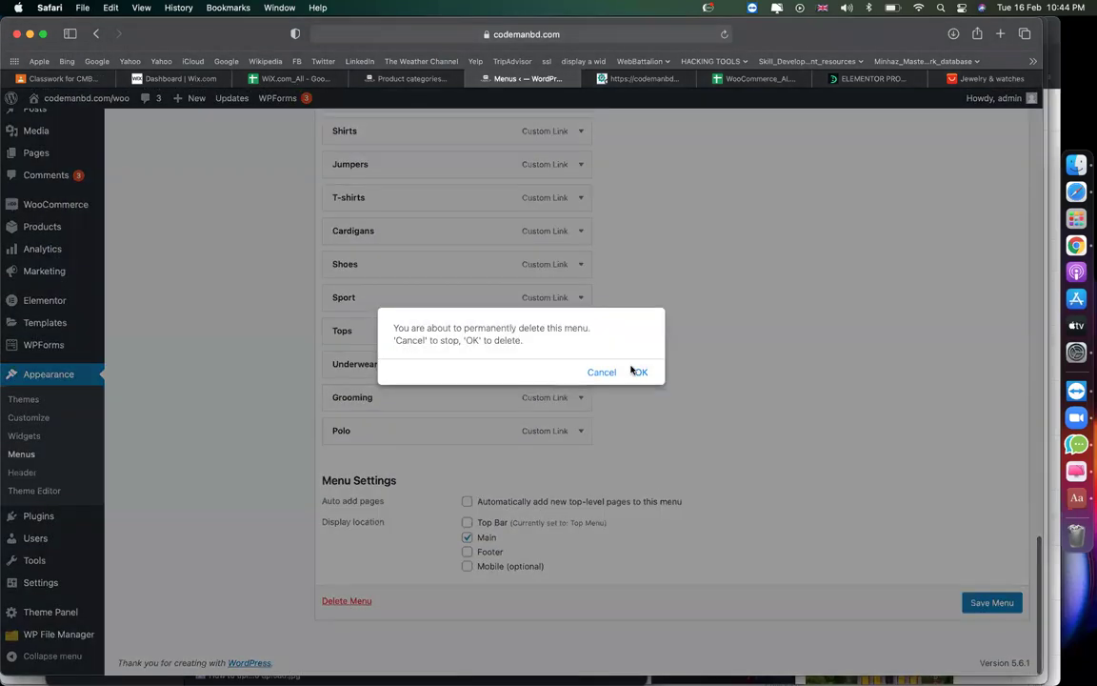
{"action": "left_click", "coordinate": [641, 372]}
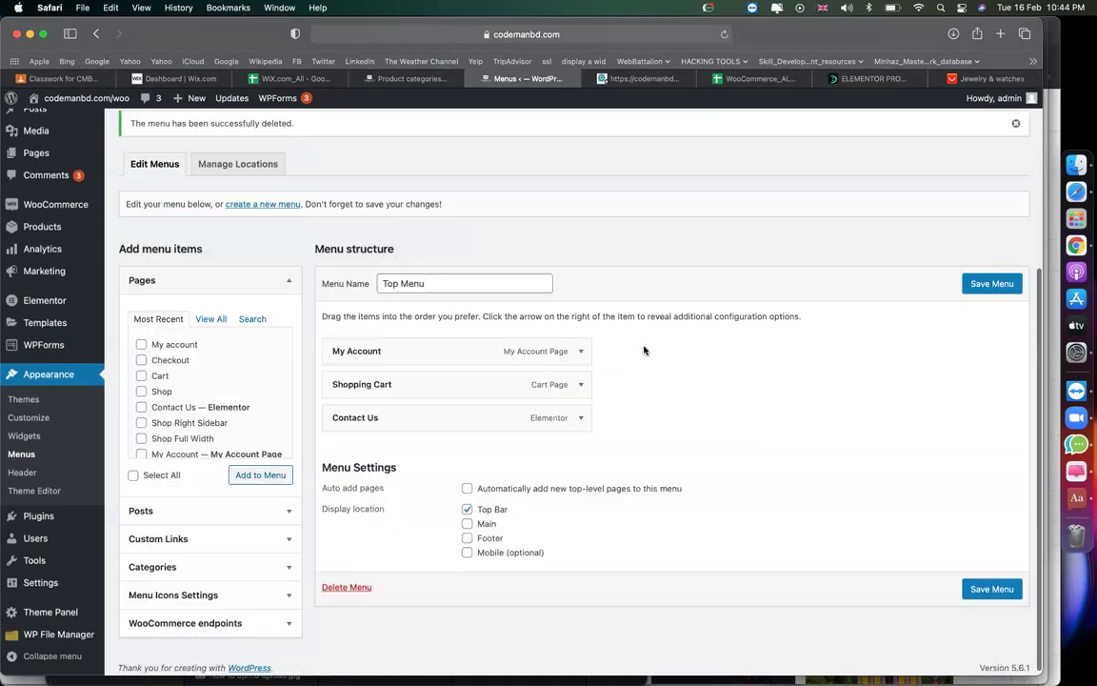
{"action": "left_click", "coordinate": [345, 587]}
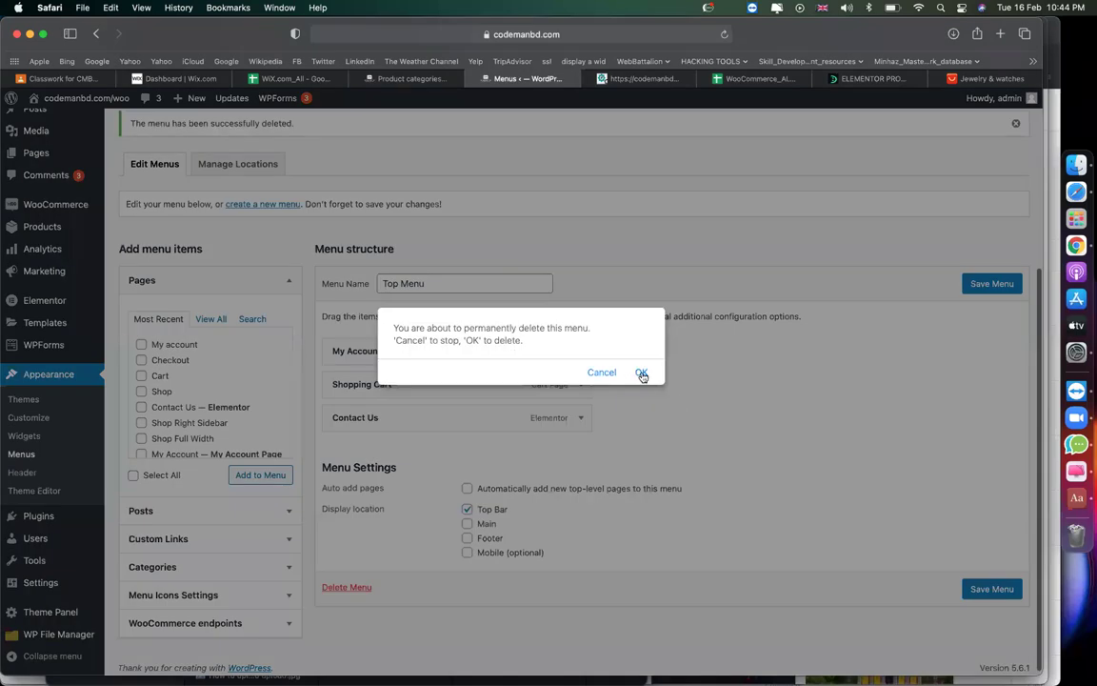
{"action": "left_click", "coordinate": [641, 373]}
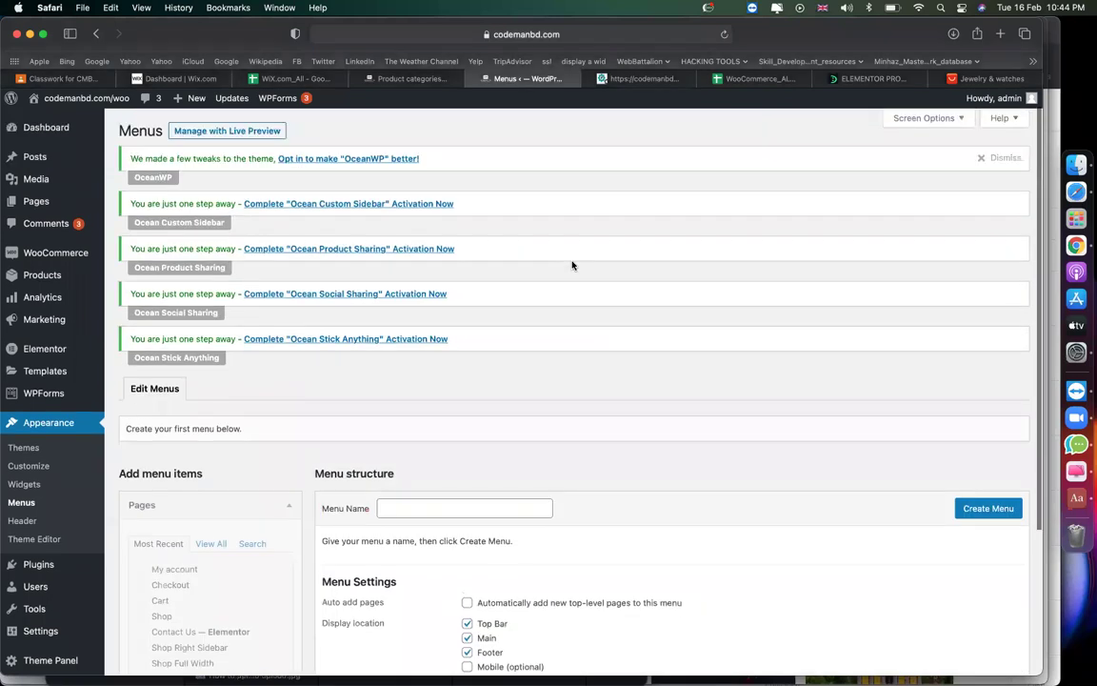
Create a new menu named 'main menu'.
{"action": "scroll", "coordinate": [573, 266], "scroll_direction": "down", "scroll_amount": 5}
{"action": "left_click", "coordinate": [431, 309]}
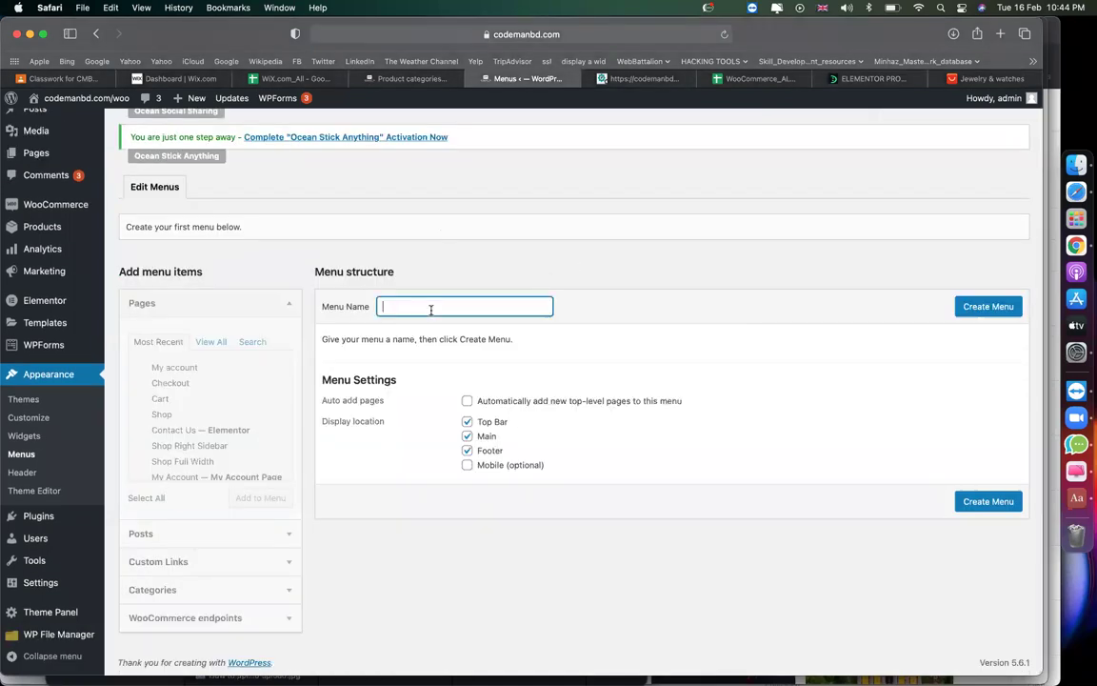
{"action": "type", "text": "main menu"}
{"action": "left_click", "coordinate": [977, 307]}
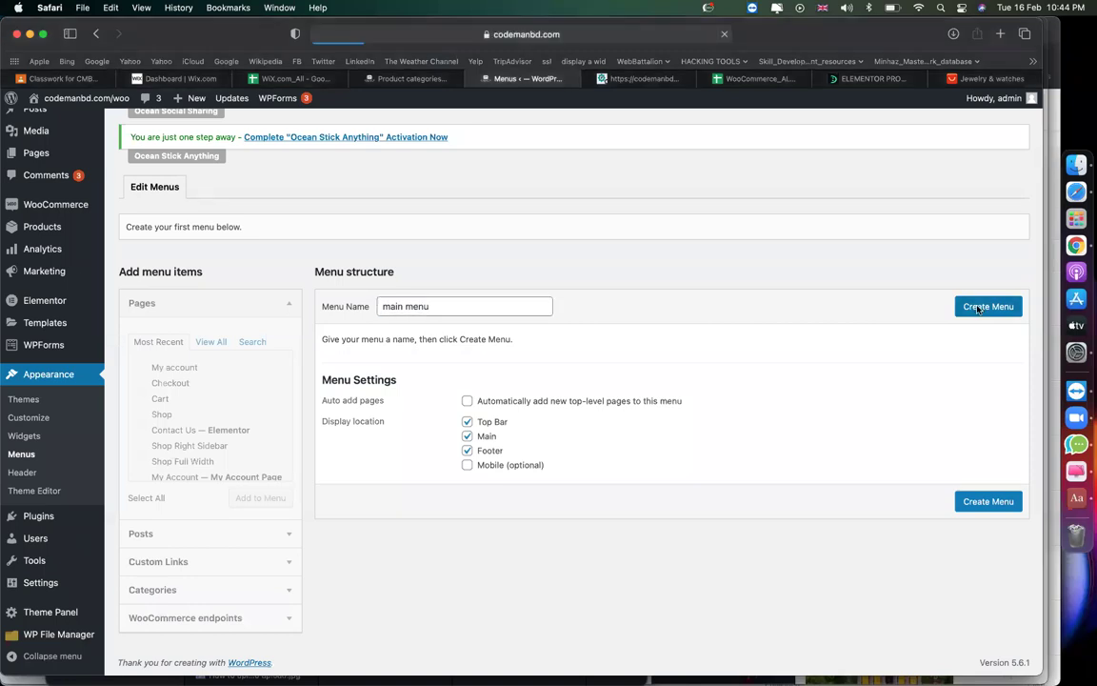
Add the Home page to main menu, save it, and view the storefront.
{"action": "scroll", "coordinate": [977, 309], "scroll_direction": "down", "scroll_amount": 3}
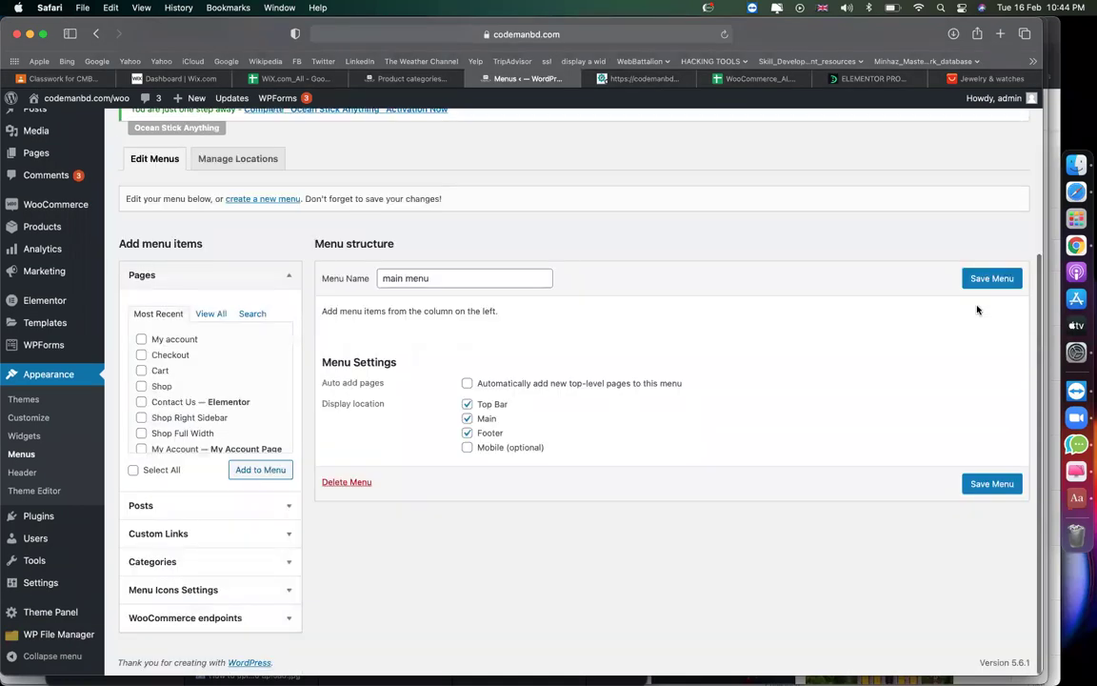
{"action": "left_click", "coordinate": [210, 314]}
{"action": "left_click", "coordinate": [192, 341]}
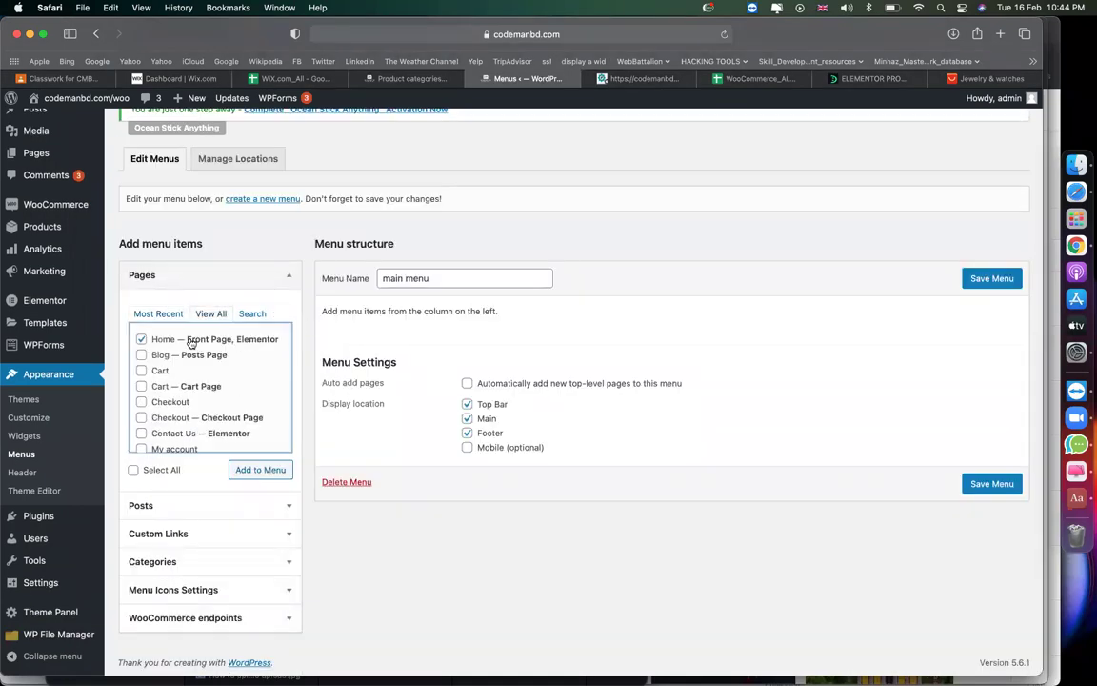
{"action": "left_click", "coordinate": [255, 473]}
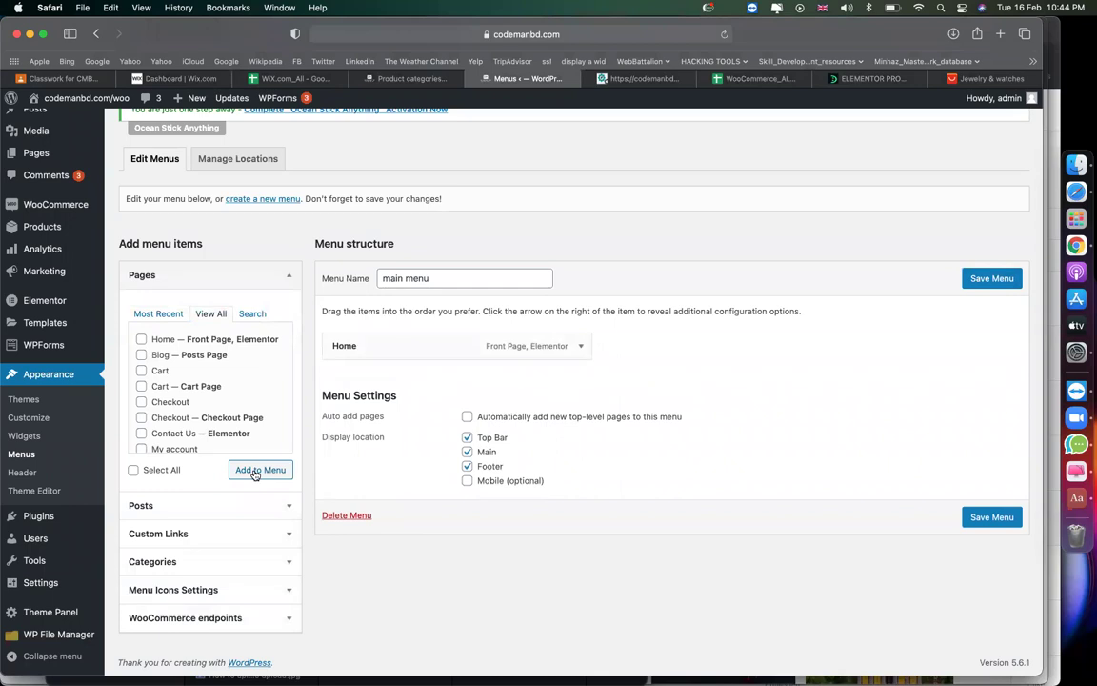
{"action": "left_click", "coordinate": [997, 278]}
{"action": "left_click", "coordinate": [640, 78]}
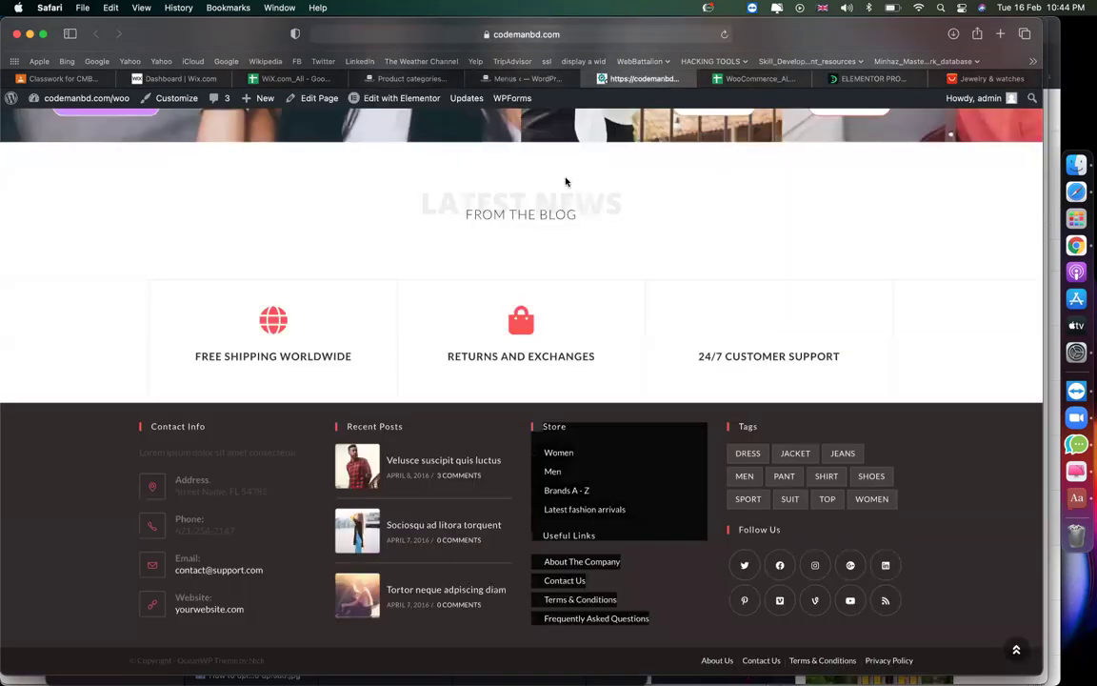
Reload the storefront to confirm the header shows only Home, then return to the Menus editor.
{"action": "scroll", "coordinate": [566, 181], "scroll_direction": "up", "scroll_amount": 20}
{"action": "left_click", "coordinate": [724, 34]}
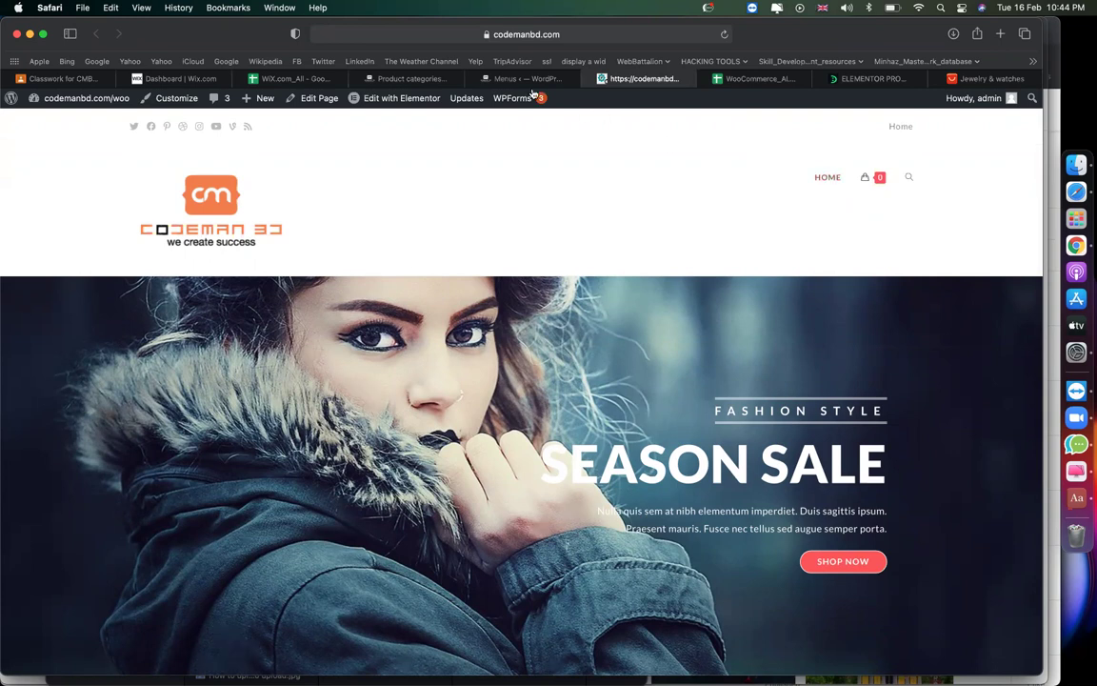
{"action": "left_click", "coordinate": [490, 79]}
{"action": "scroll", "coordinate": [377, 395], "scroll_direction": "down", "scroll_amount": 5}
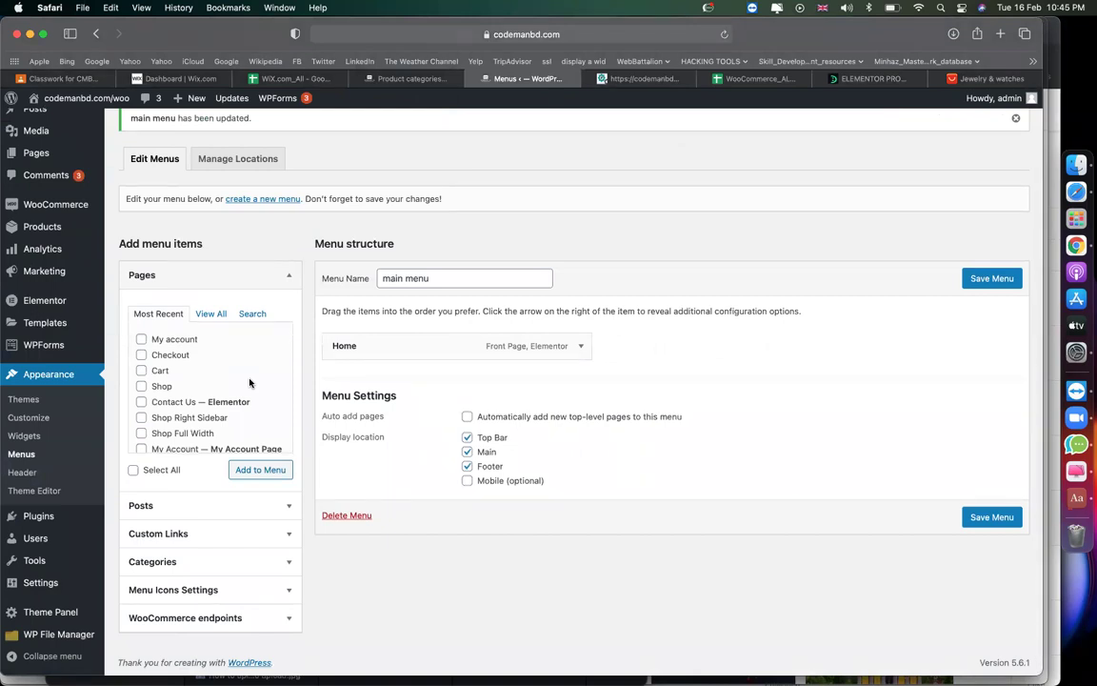
{"action": "mouse_move", "coordinate": [45, 198]}
Add the My account, Checkout and Cart pages to main menu.
{"action": "left_click", "coordinate": [158, 339]}
{"action": "left_click", "coordinate": [172, 355]}
{"action": "left_click", "coordinate": [160, 371]}
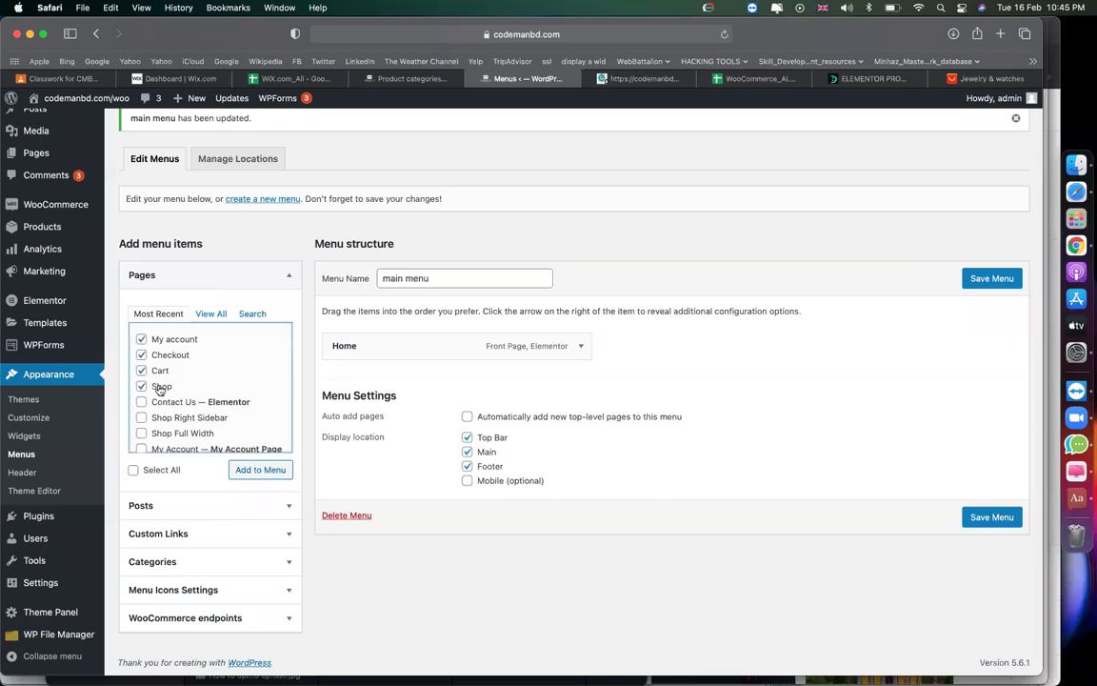
{"action": "left_click", "coordinate": [242, 471]}
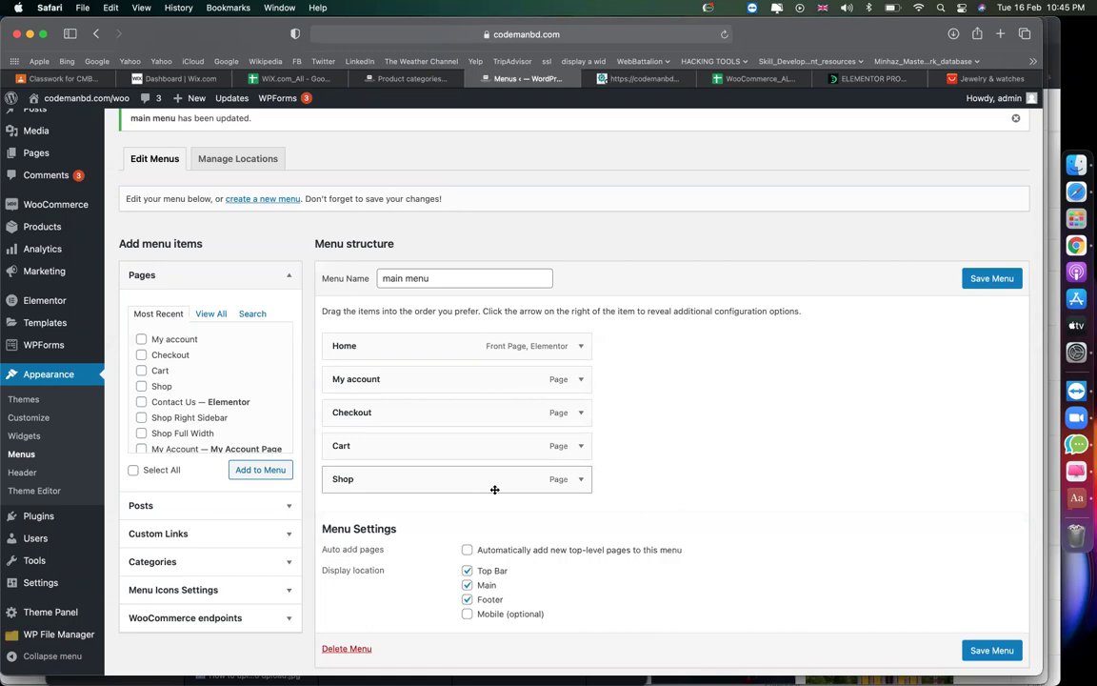
Move Shop below Home, place Cart above Checkout, and save the menu.
{"action": "left_click_drag", "start_coordinate": [494, 488], "coordinate": [472, 384]}
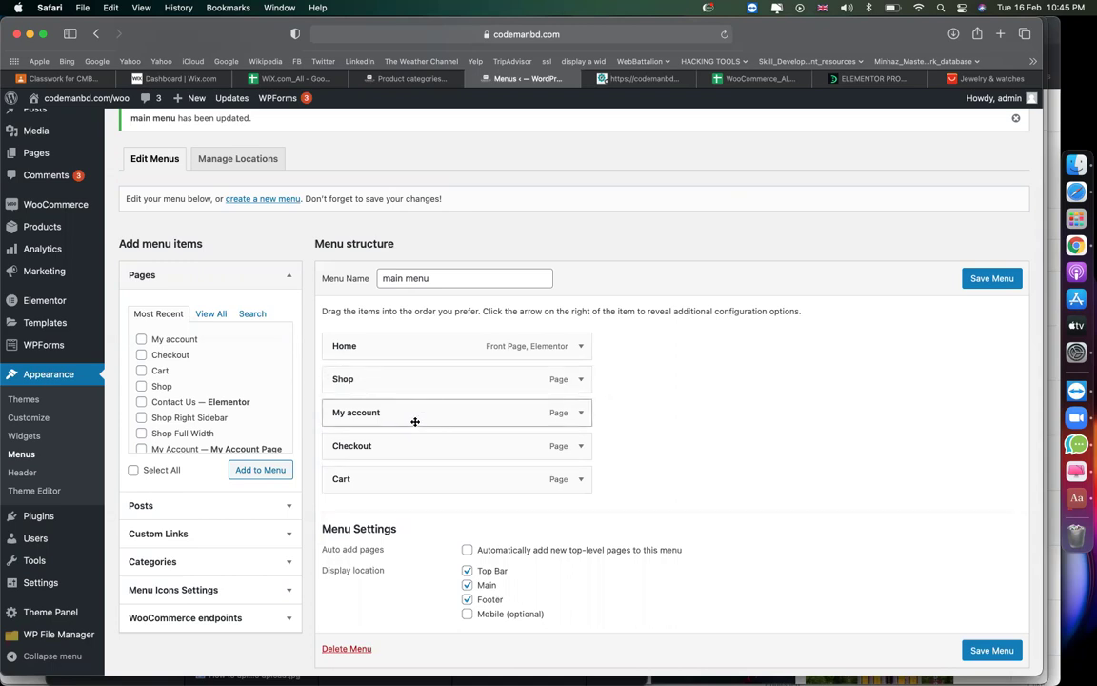
{"action": "mouse_move", "coordinate": [409, 478]}
{"action": "left_mouse_down"}
{"action": "mouse_move", "coordinate": [407, 441]}
{"action": "mouse_move", "coordinate": [411, 477]}
{"action": "mouse_move", "coordinate": [431, 479]}
{"action": "mouse_move", "coordinate": [392, 488]}
{"action": "left_mouse_up"}
{"action": "left_click", "coordinate": [980, 285]}
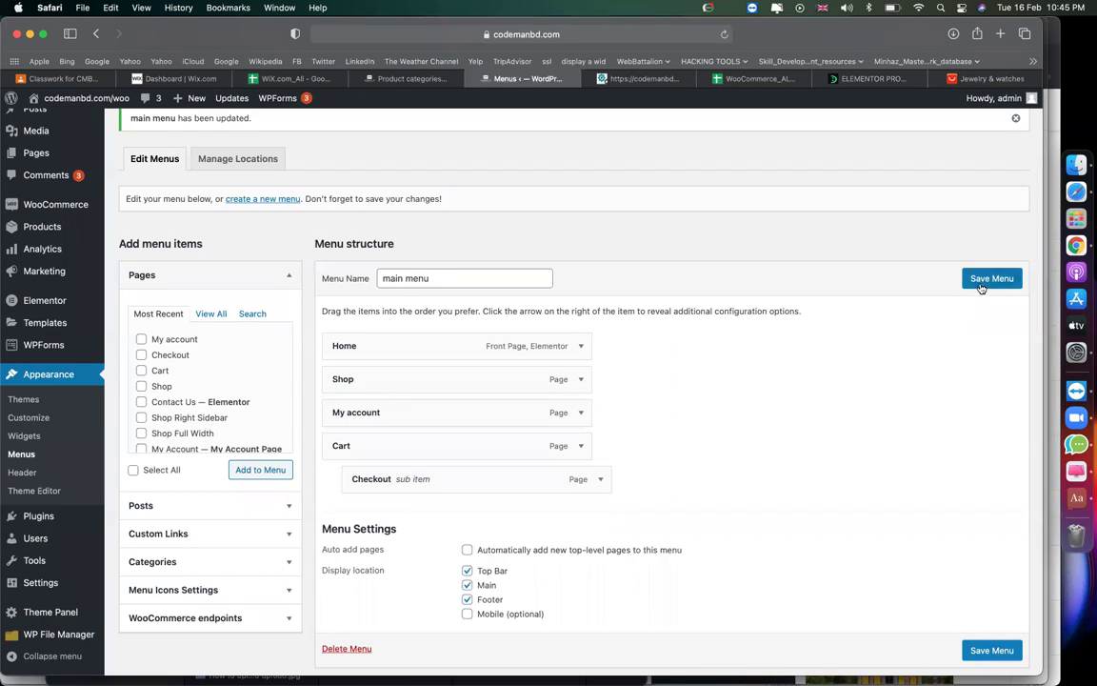
{"action": "left_click", "coordinate": [626, 80]}
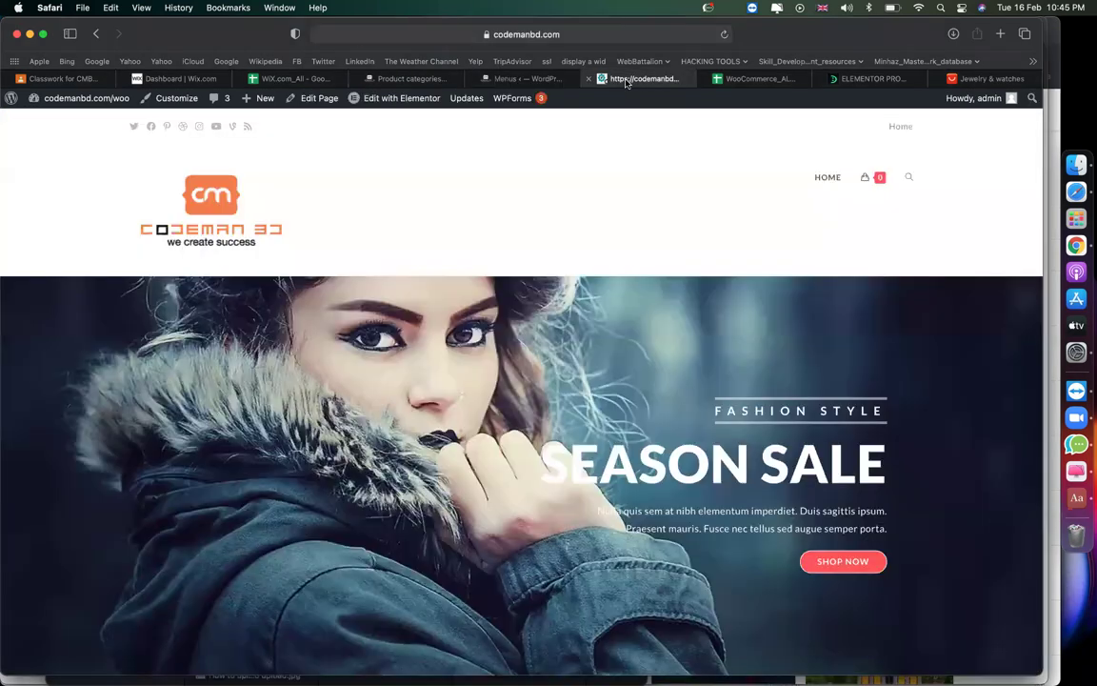
{"action": "left_click", "coordinate": [725, 36]}
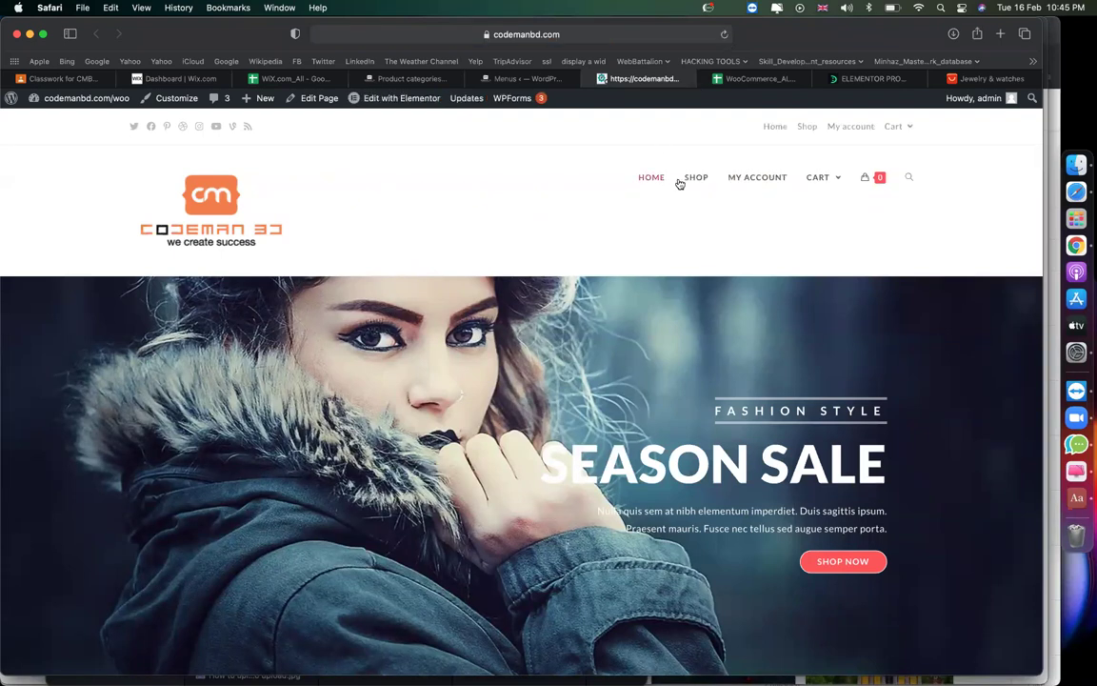
{"action": "mouse_move", "coordinate": [824, 200]}
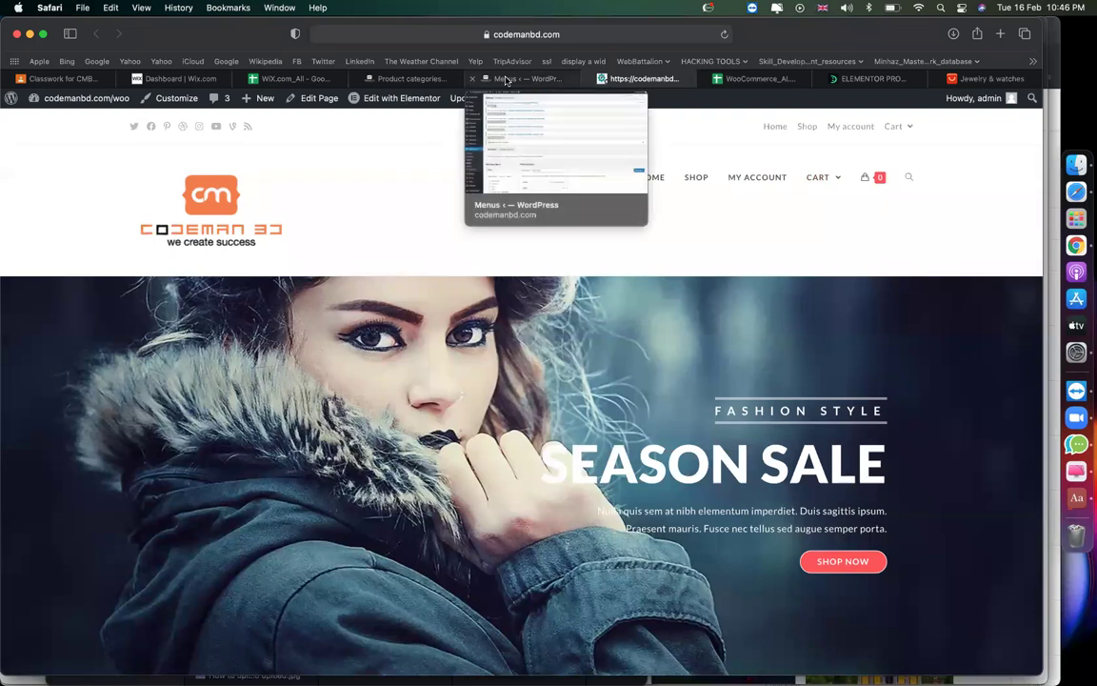
{"action": "left_click", "coordinate": [507, 81]}
Expand the Categories panel and show all categories in the menu editor.
{"action": "scroll", "coordinate": [409, 322], "scroll_direction": "down", "scroll_amount": 5}
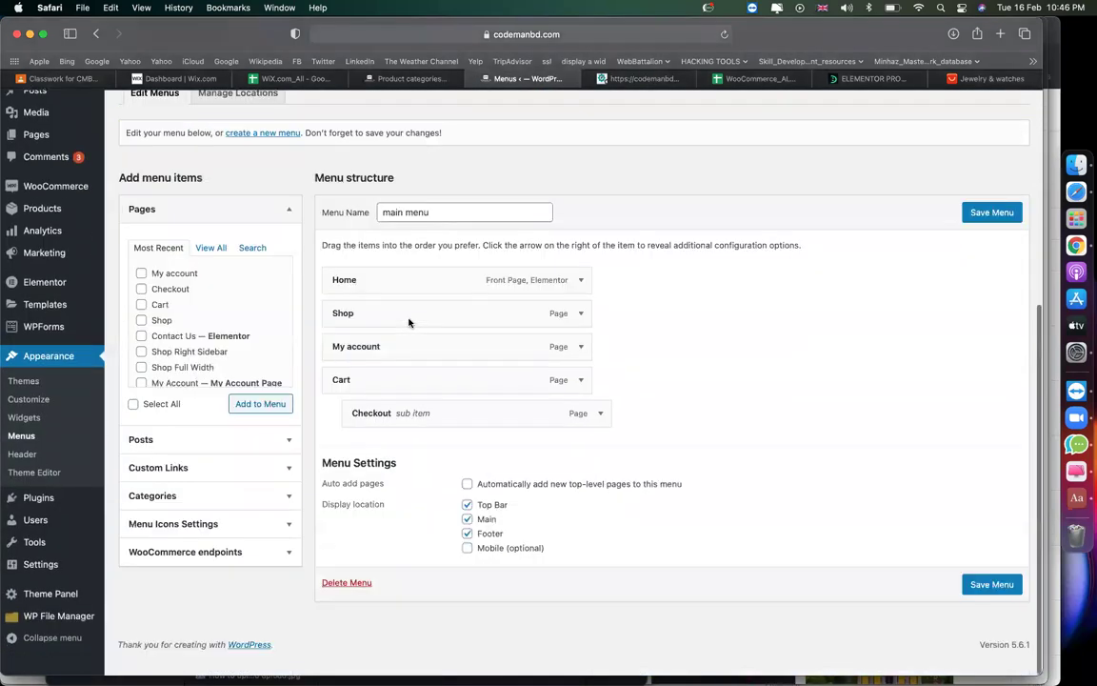
{"action": "left_click", "coordinate": [228, 510]}
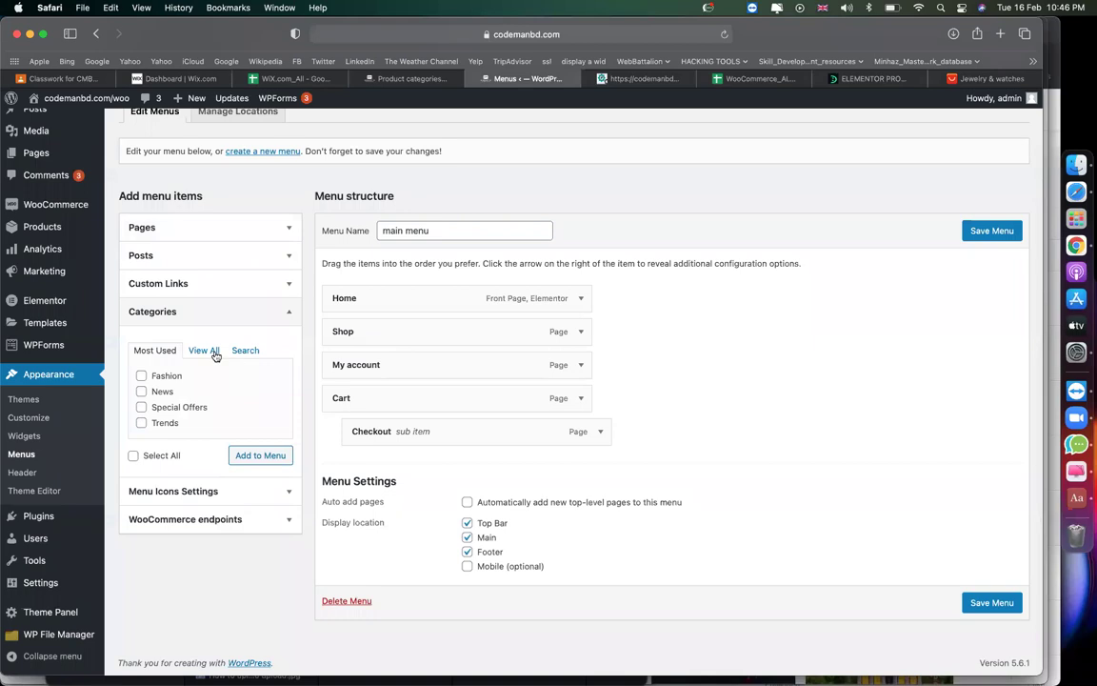
{"action": "left_click", "coordinate": [213, 351]}
{"action": "scroll", "coordinate": [248, 399], "scroll_direction": "up", "scroll_amount": 5}
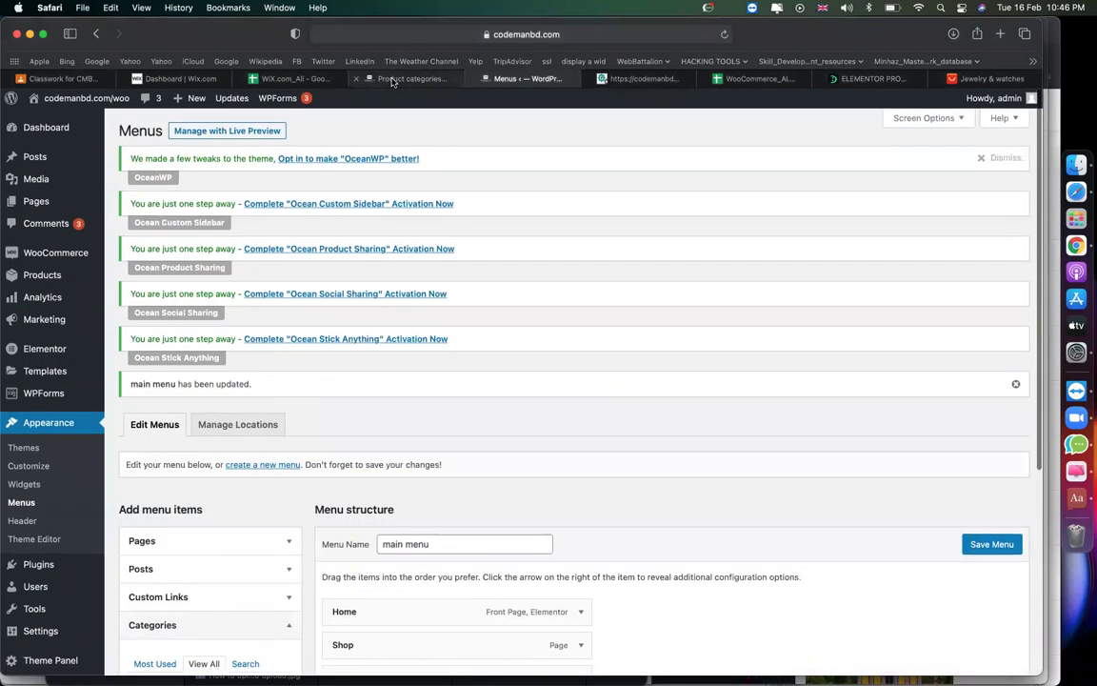
Open the MEN product category's storefront page in a new tab.
{"action": "left_click", "coordinate": [400, 78]}
{"action": "scroll", "coordinate": [477, 257], "scroll_direction": "down", "scroll_amount": 1}
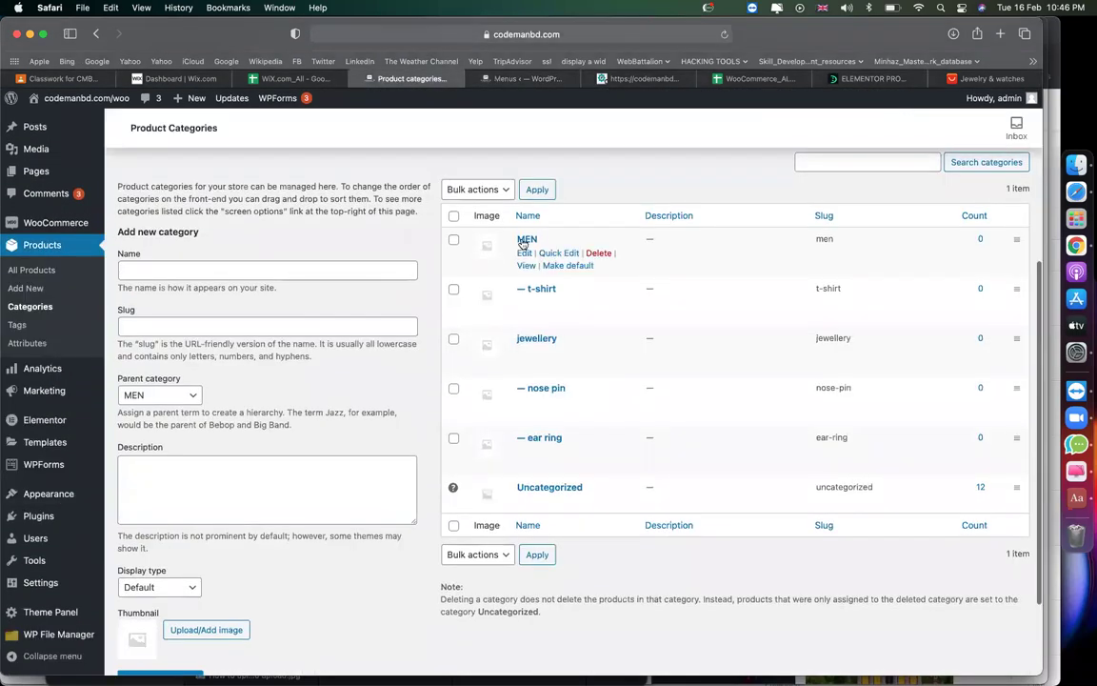
{"action": "right_click", "coordinate": [531, 266]}
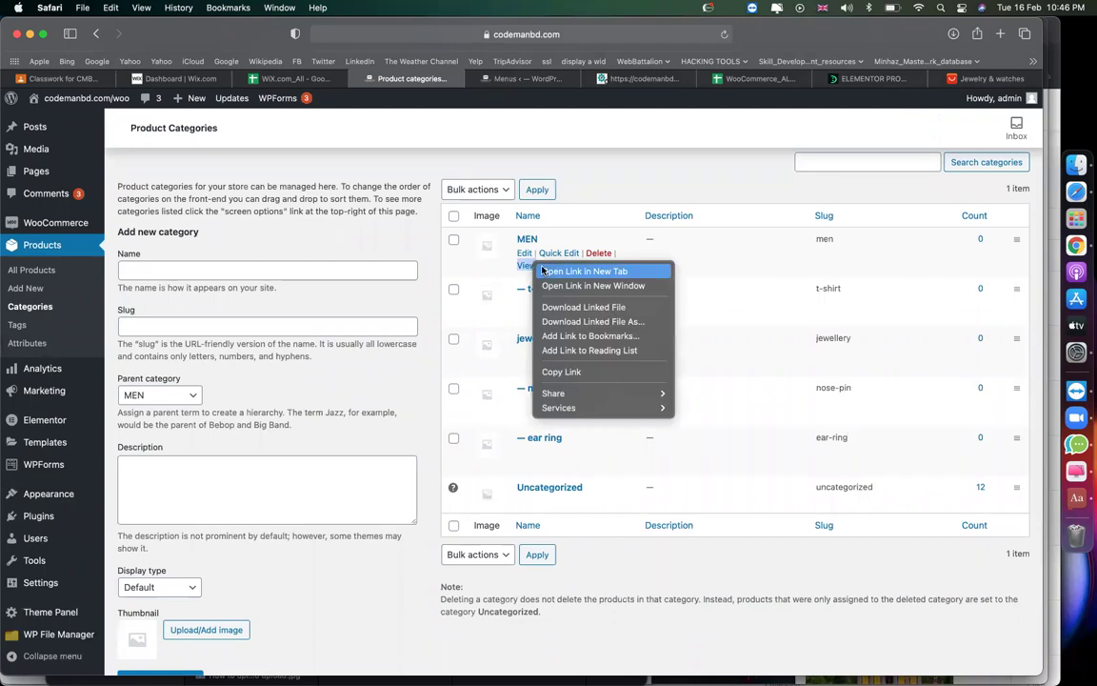
{"action": "left_click", "coordinate": [557, 273]}
{"action": "left_click", "coordinate": [672, 80]}
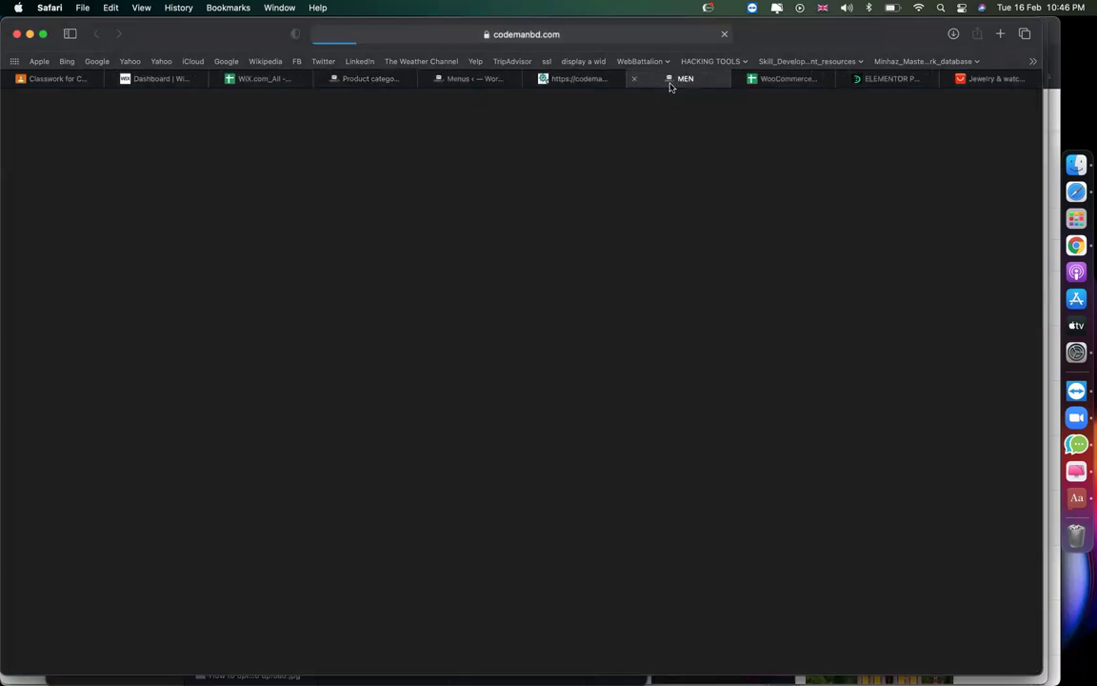
{"action": "scroll", "coordinate": [706, 253], "scroll_direction": "down", "scroll_amount": 10}
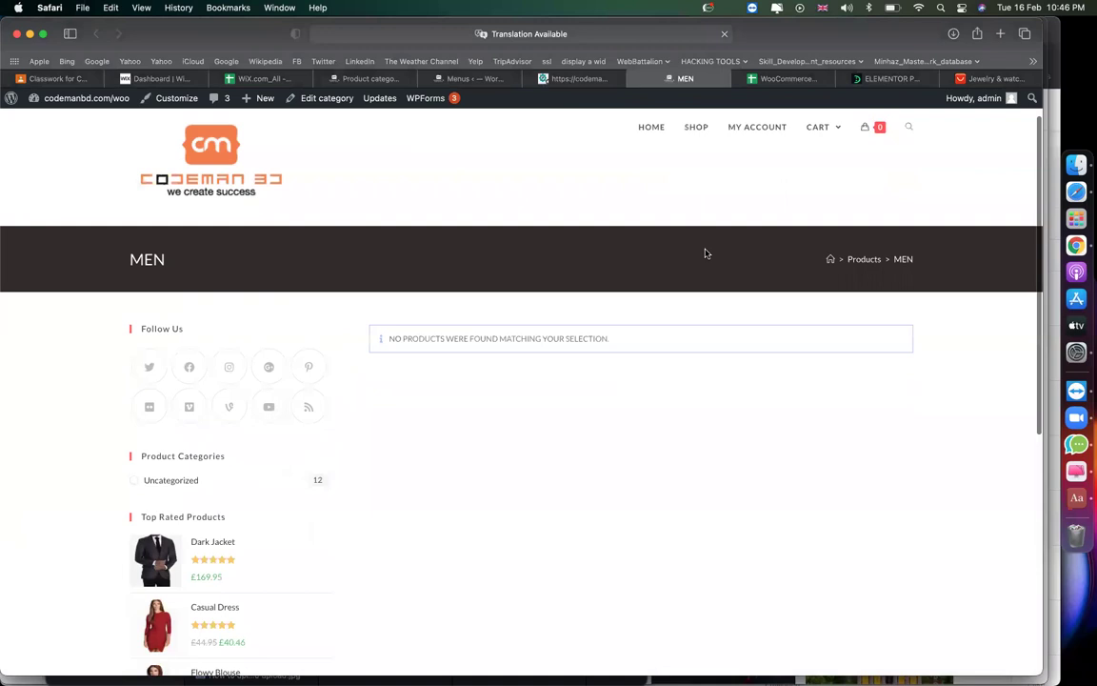
{"action": "scroll", "coordinate": [705, 254], "scroll_direction": "up", "scroll_amount": 10}
{"action": "scroll", "coordinate": [532, 465], "scroll_direction": "down", "scroll_amount": 1}
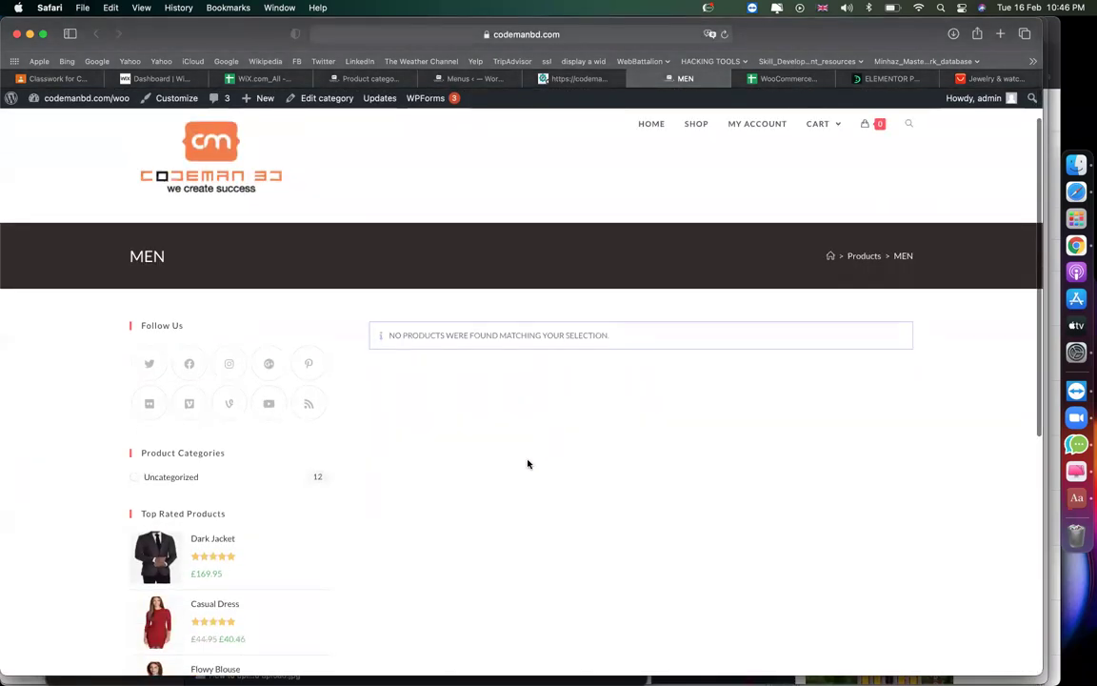
{"action": "scroll", "coordinate": [686, 324], "scroll_direction": "up", "scroll_amount": 1}
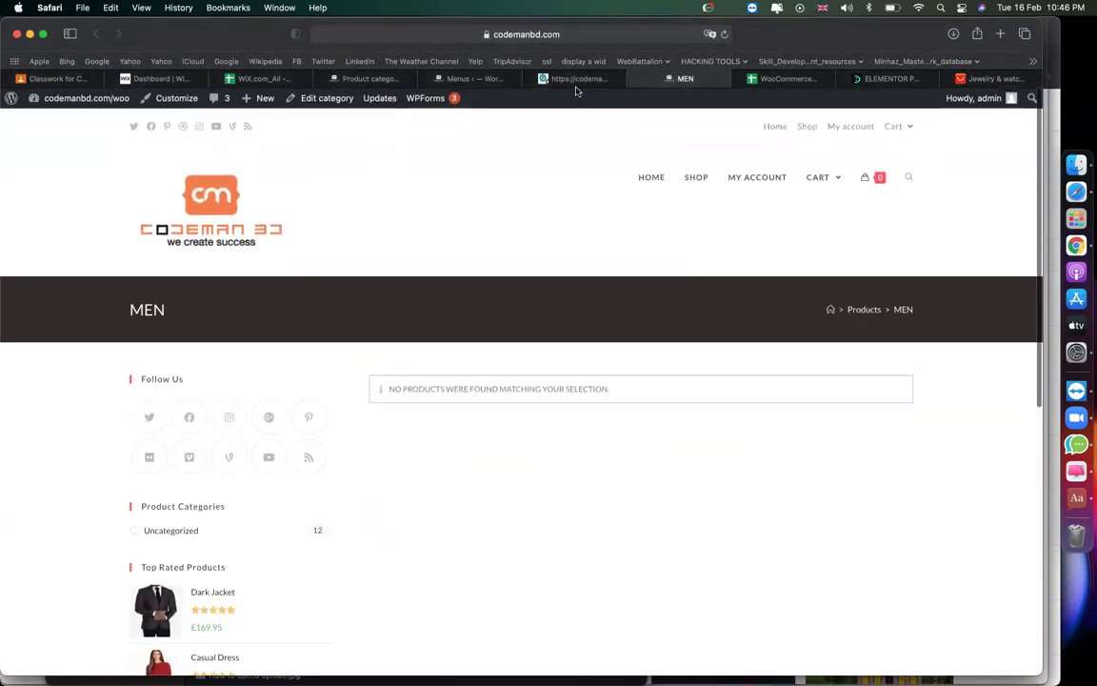
Copy the MEN category page's URL from the address bar.
{"action": "left_click", "coordinate": [600, 34]}
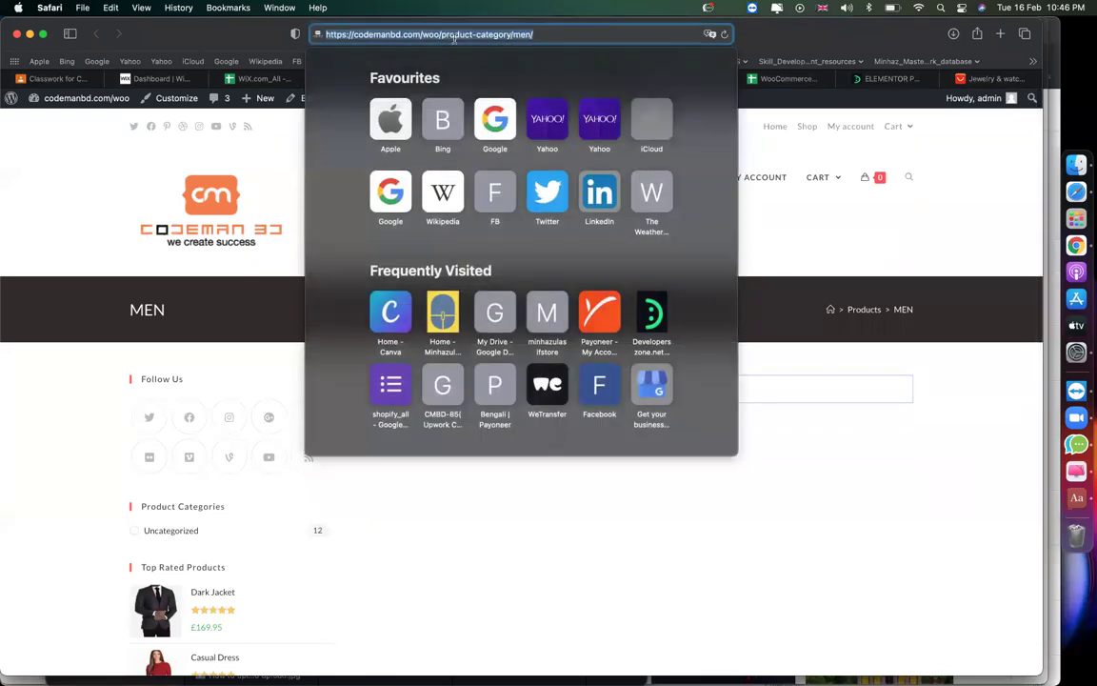
{"action": "left_click", "coordinate": [426, 35]}
{"action": "right_click", "coordinate": [530, 35]}
{"action": "left_click", "coordinate": [553, 52]}
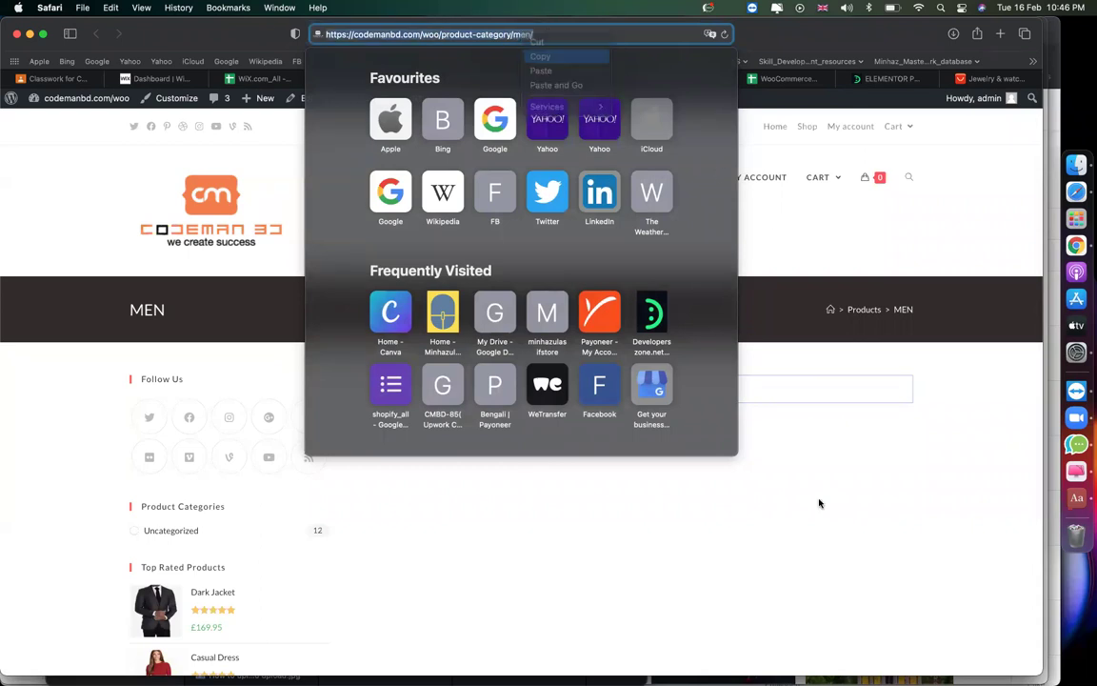
{"action": "left_click", "coordinate": [820, 502]}
Add a Men custom link using the MEN category URL to main menu.
{"action": "left_click", "coordinate": [459, 78]}
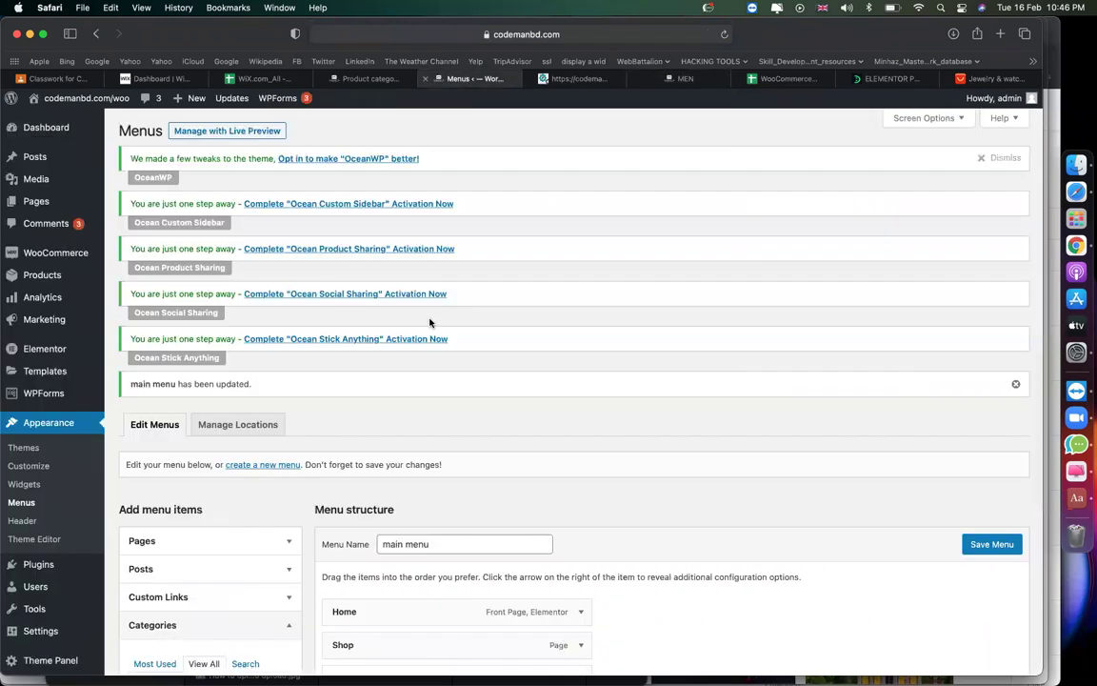
{"action": "scroll", "coordinate": [431, 321], "scroll_direction": "down", "scroll_amount": 5}
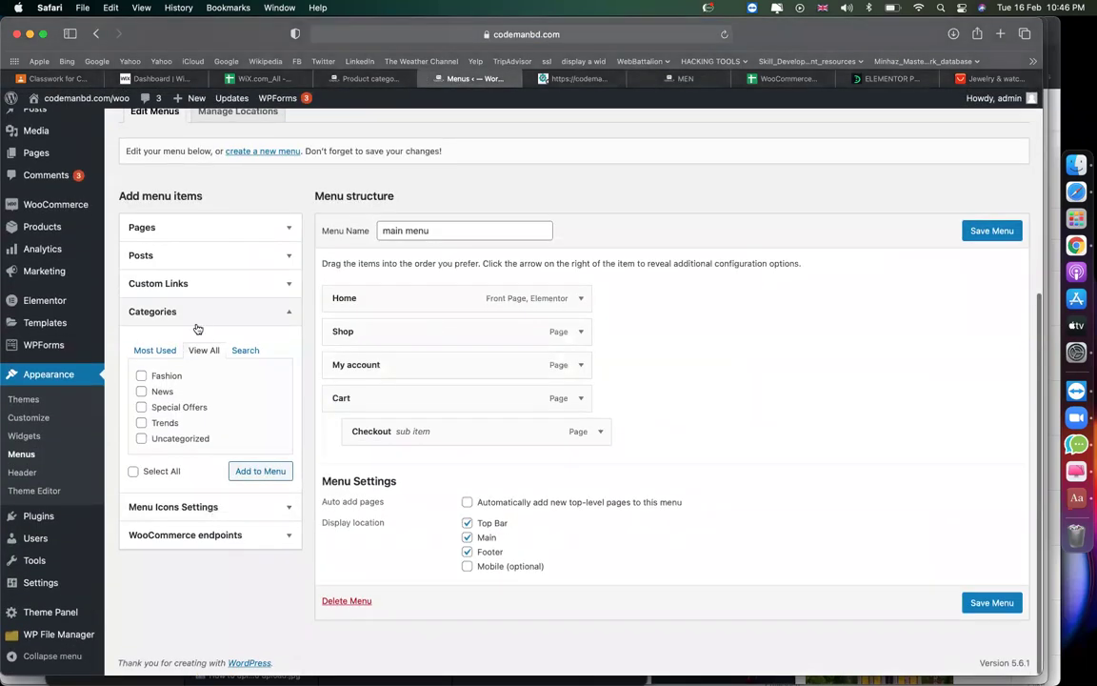
{"action": "left_click", "coordinate": [181, 286]}
{"action": "left_click", "coordinate": [204, 324]}
{"action": "key", "text": "super+v"}
{"action": "left_click", "coordinate": [220, 353]}
{"action": "type", "text": "M"}
{"action": "left_click", "coordinate": [285, 382]}
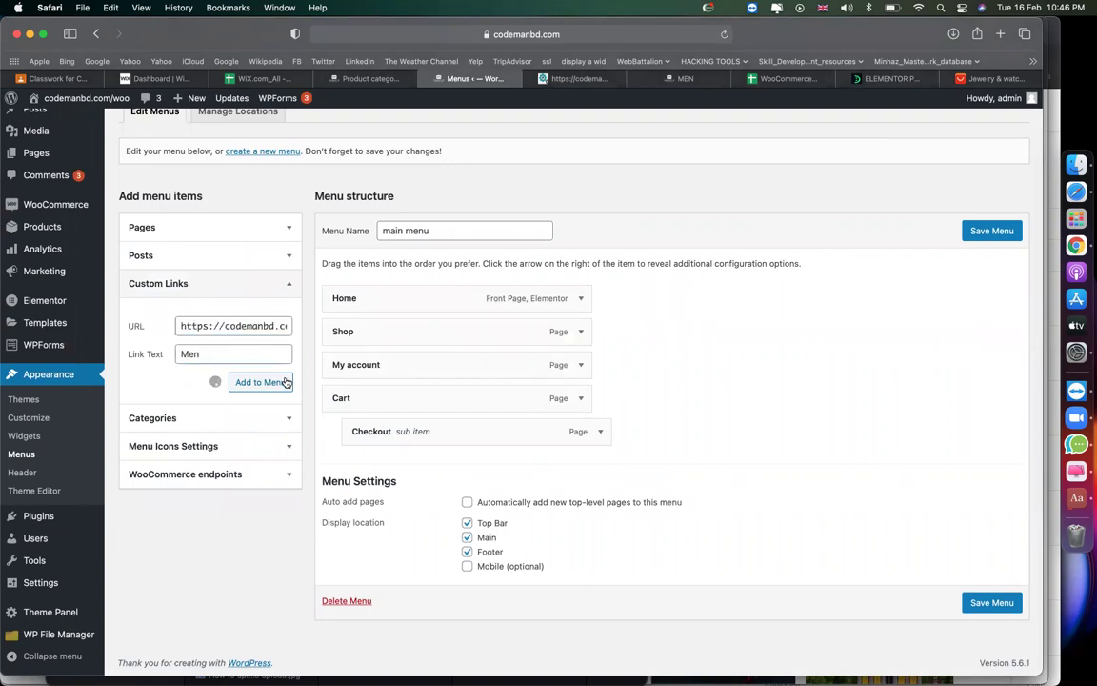
Add a t-shirt custom link with the t-shirt category URL, nested under Men.
{"action": "left_click", "coordinate": [362, 80]}
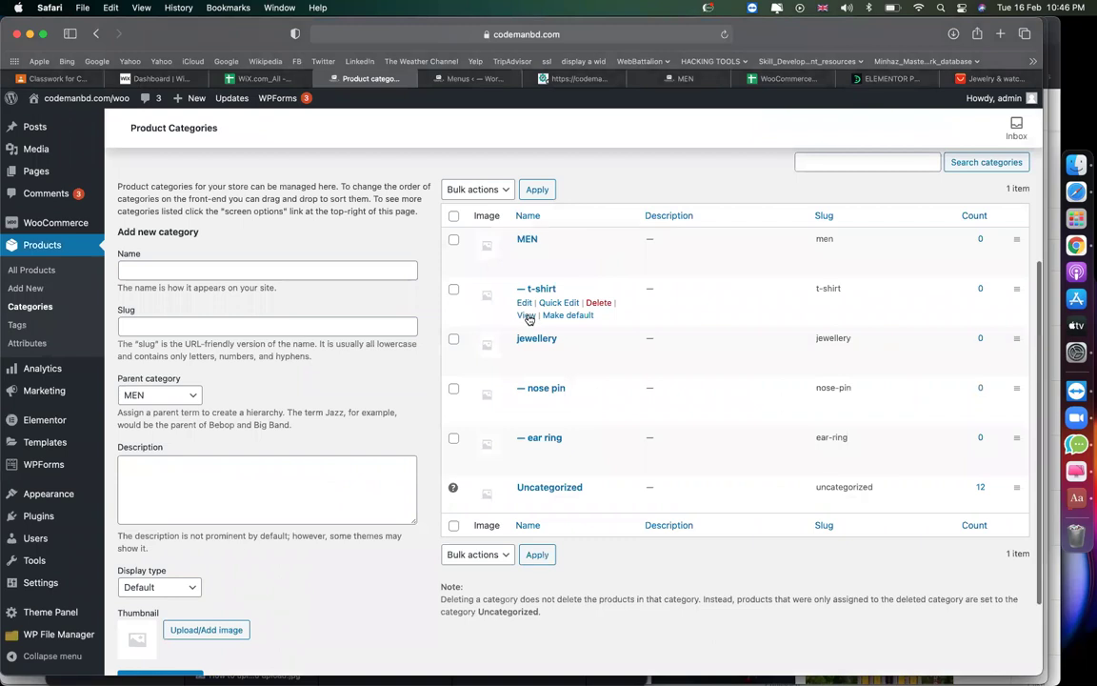
{"action": "right_click", "coordinate": [528, 316]}
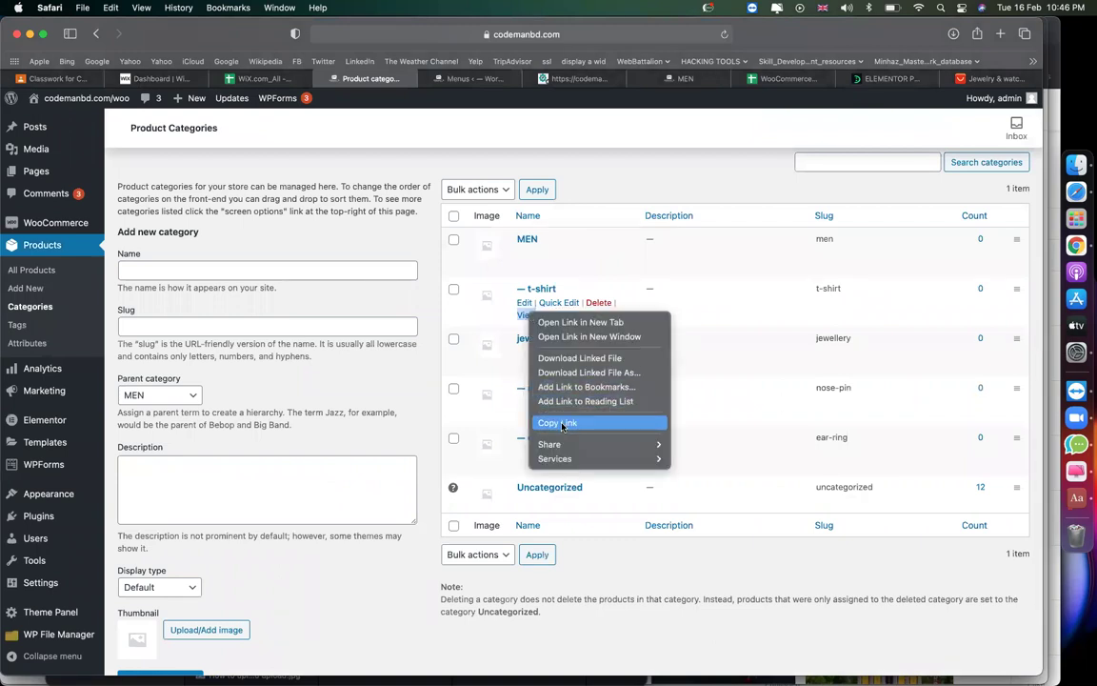
{"action": "left_click", "coordinate": [562, 423]}
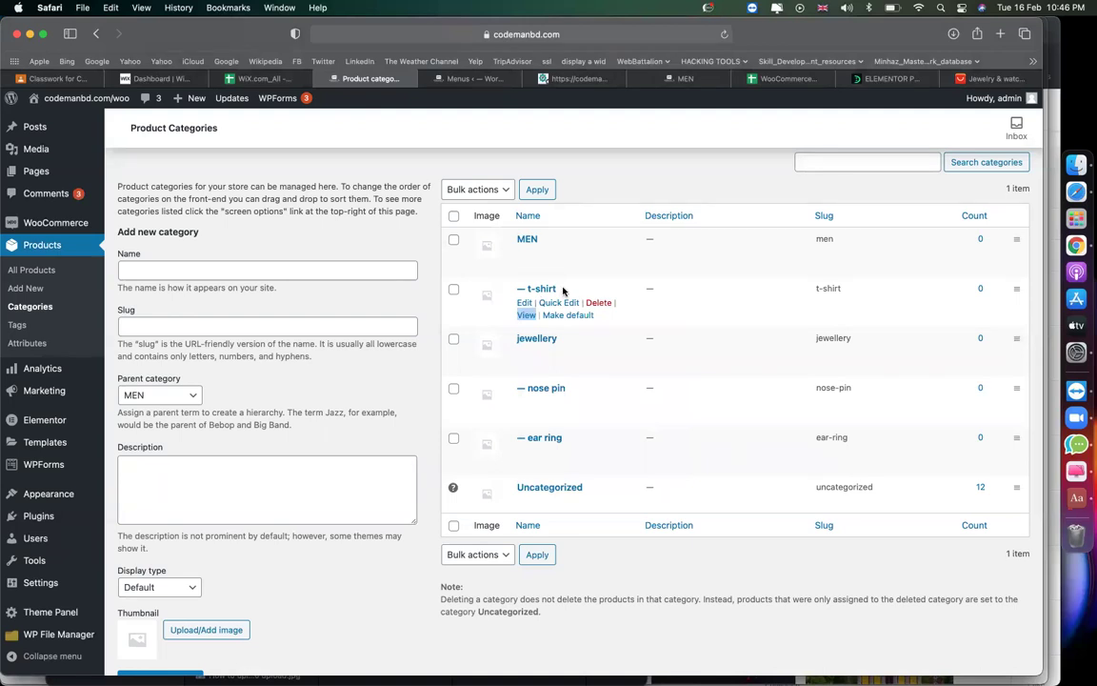
{"action": "left_click", "coordinate": [448, 78]}
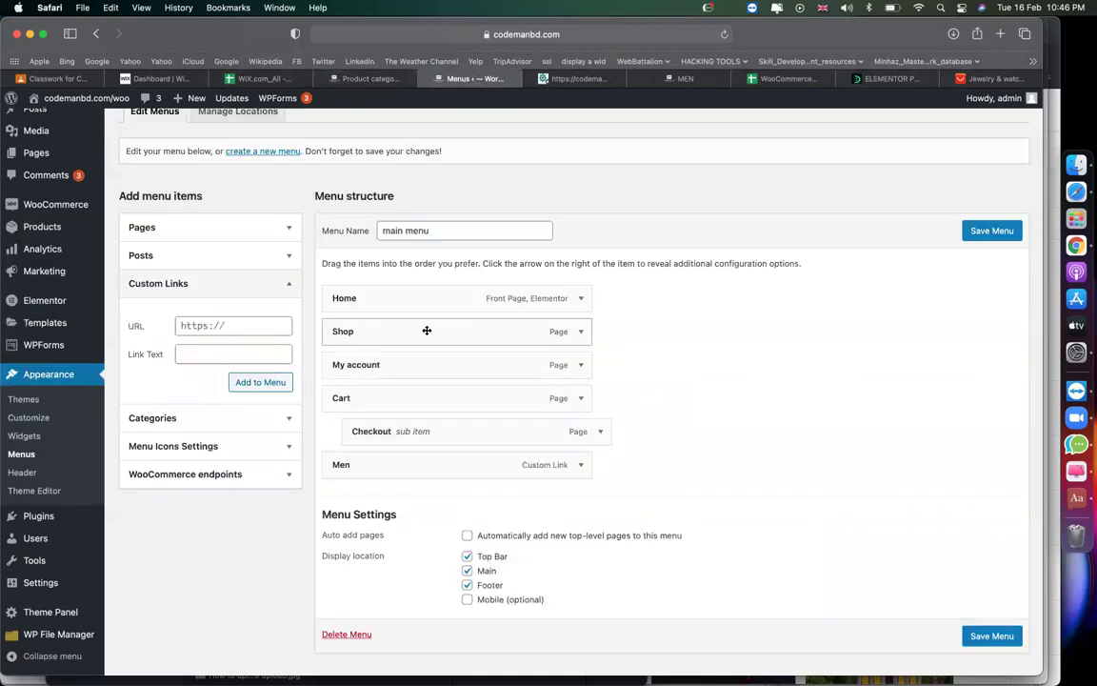
{"action": "left_click", "coordinate": [252, 325]}
{"action": "key", "text": "super+v"}
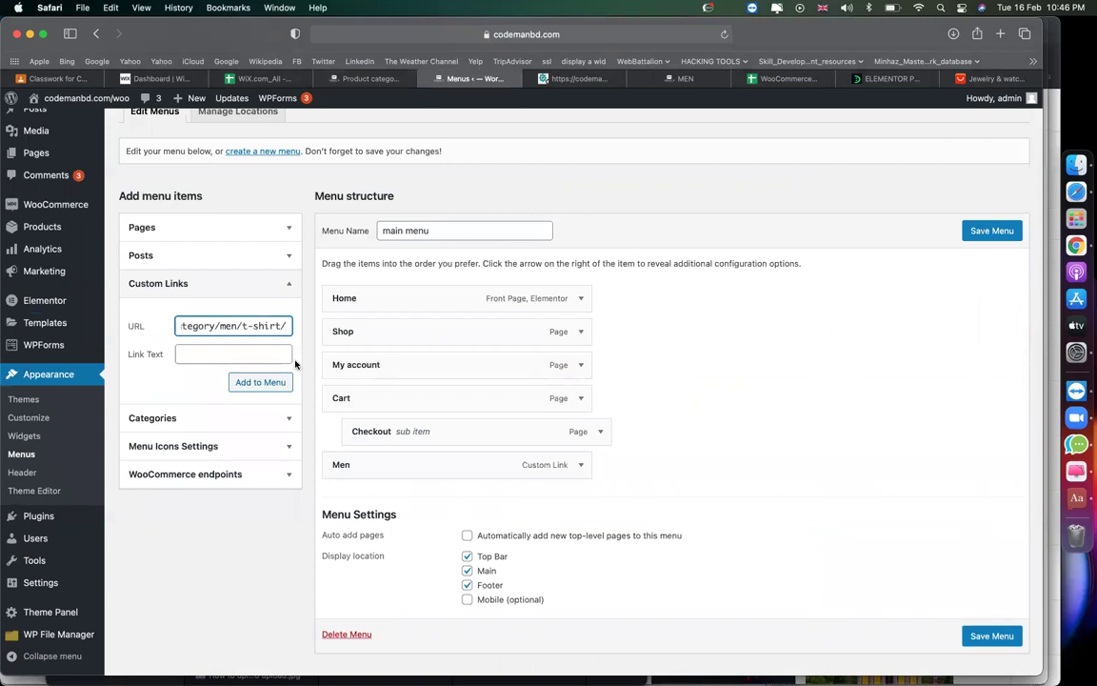
{"action": "left_click", "coordinate": [236, 349]}
{"action": "type", "text": "t-shirt"}
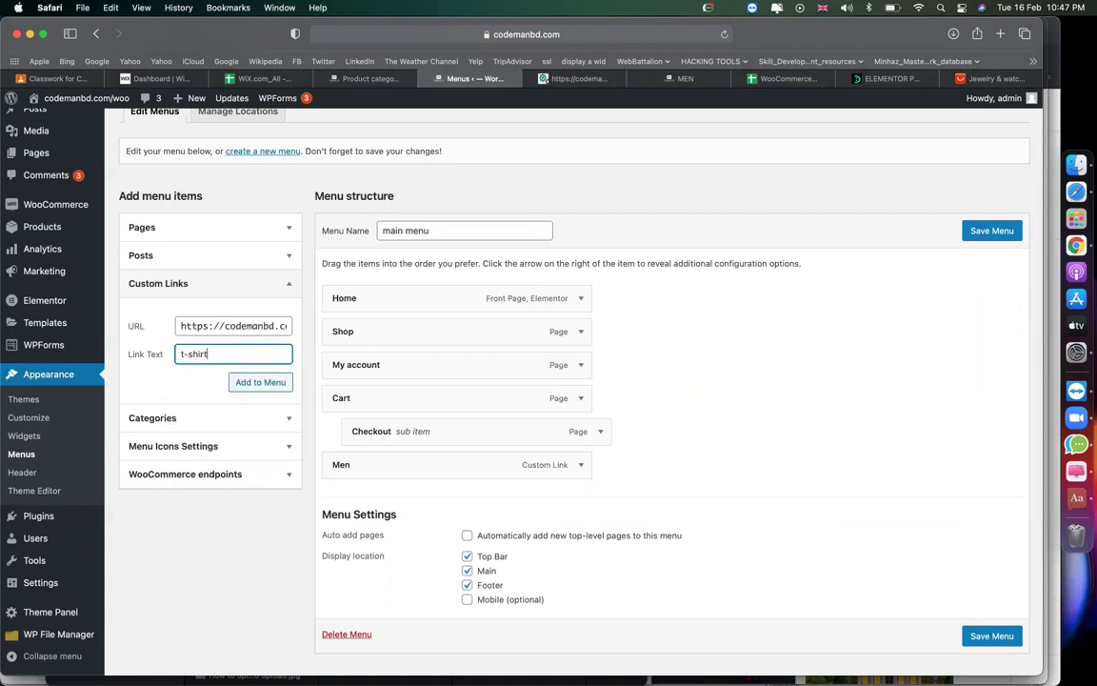
{"action": "left_click", "coordinate": [267, 382]}
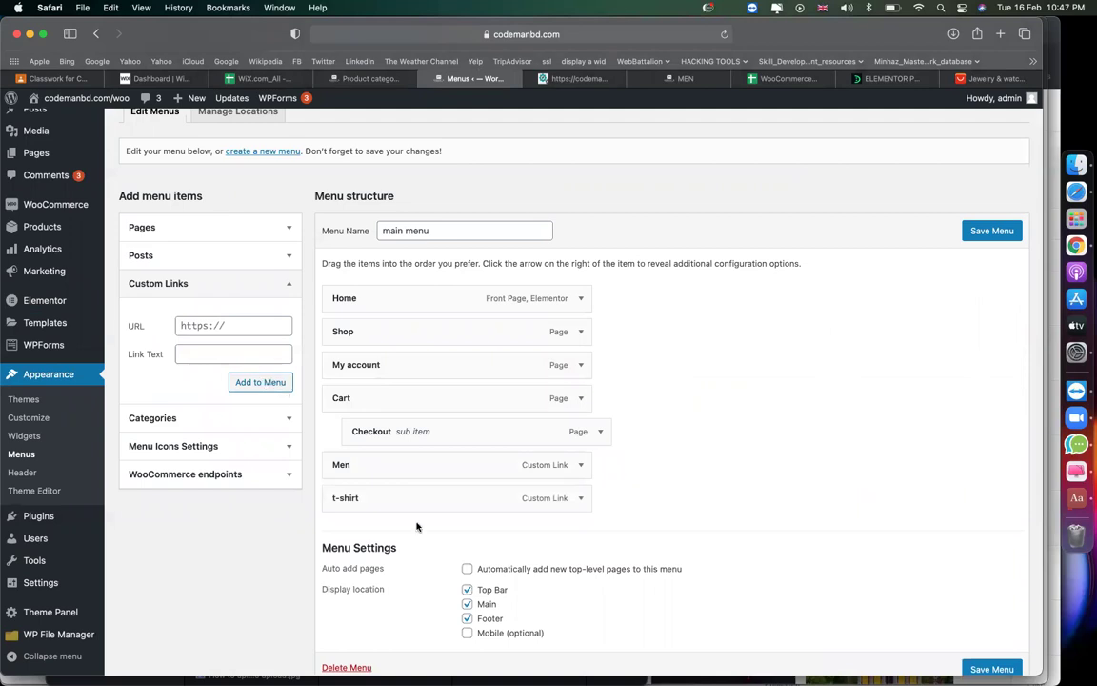
{"action": "left_click_drag", "start_coordinate": [403, 499], "coordinate": [429, 497]}
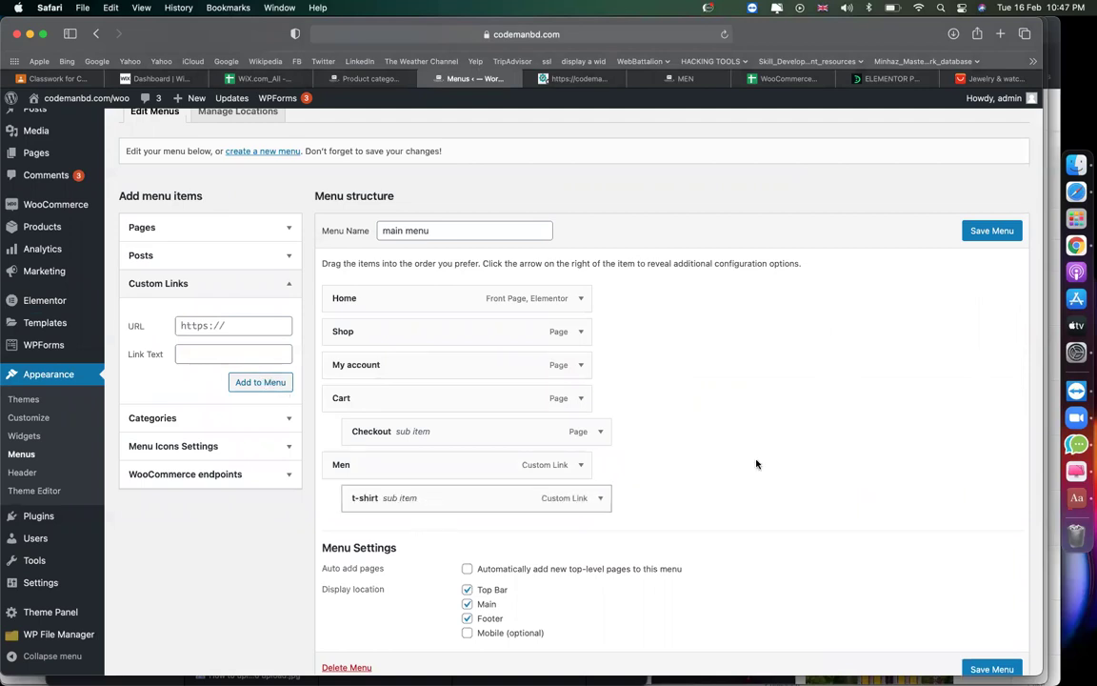
Add a jewellery custom link to the menu using the jewellery category's View URL.
{"action": "left_click", "coordinate": [349, 78]}
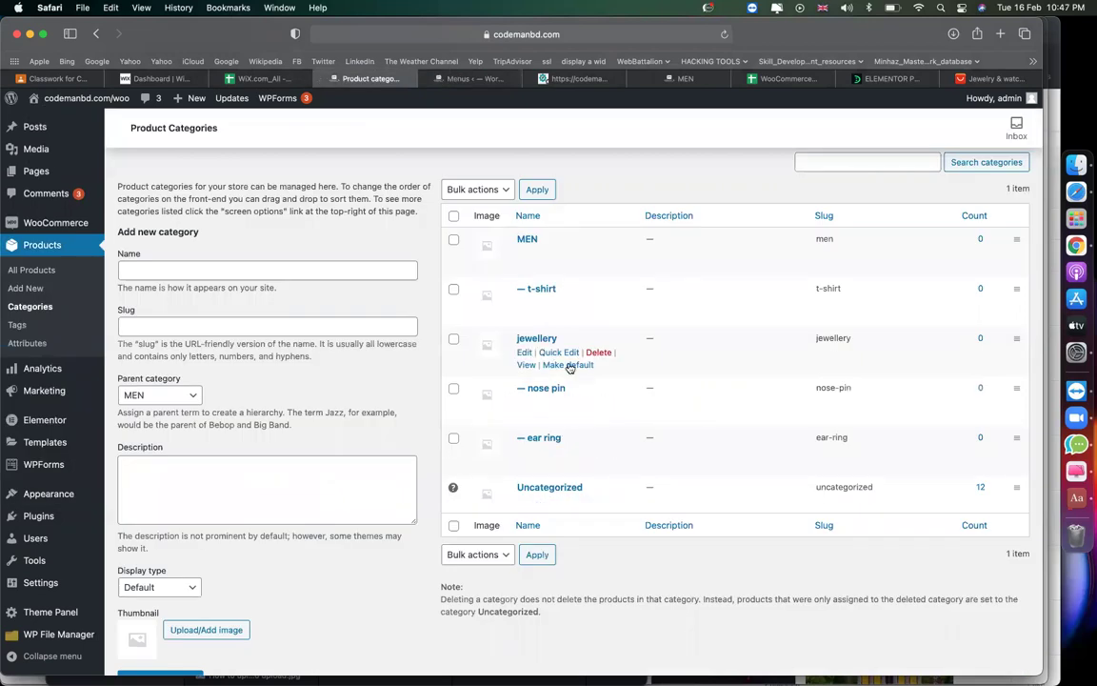
{"action": "right_click", "coordinate": [526, 365]}
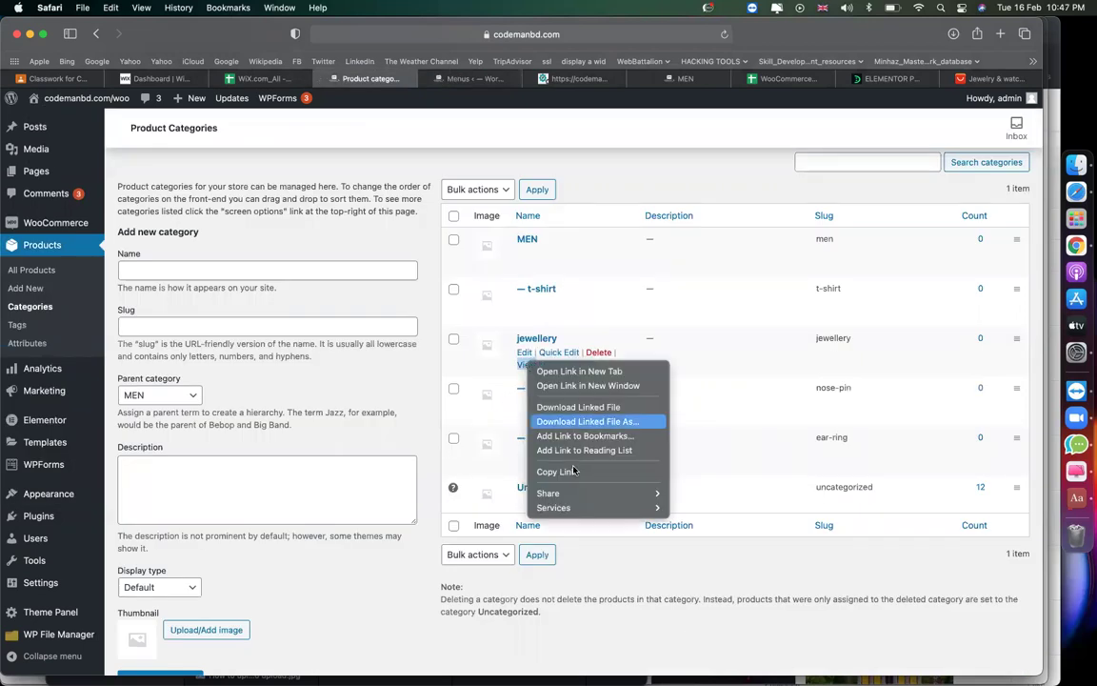
{"action": "left_click", "coordinate": [519, 468]}
{"action": "left_click", "coordinate": [469, 78]}
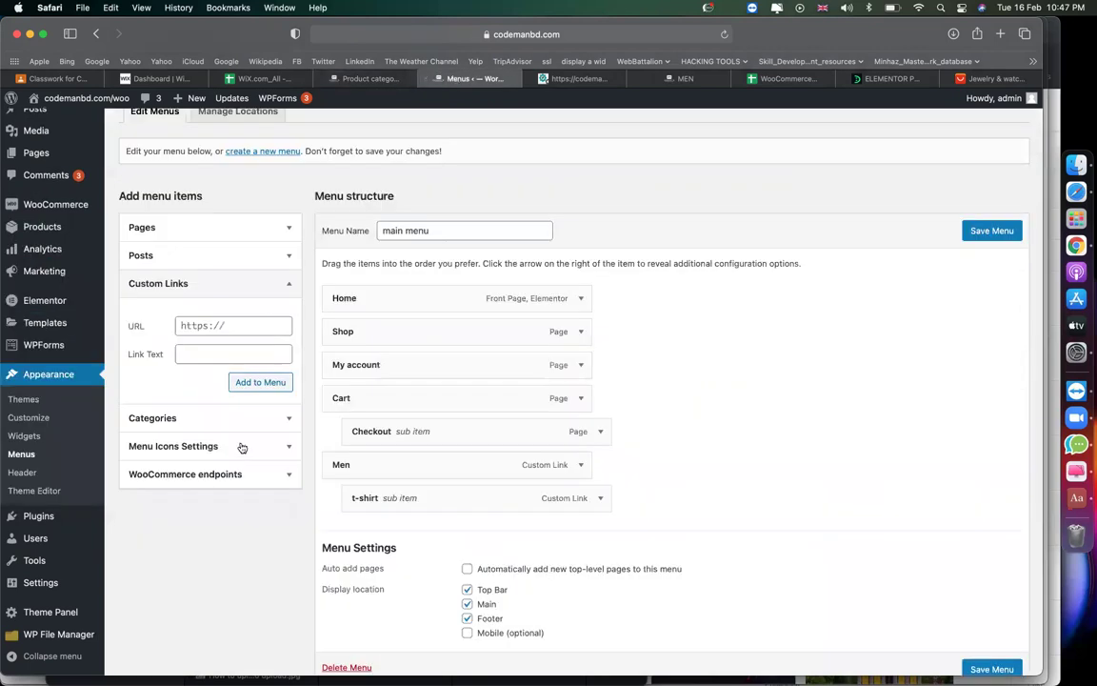
{"action": "left_click", "coordinate": [191, 326]}
{"action": "key", "text": "super+v"}
{"action": "left_click", "coordinate": [176, 353]}
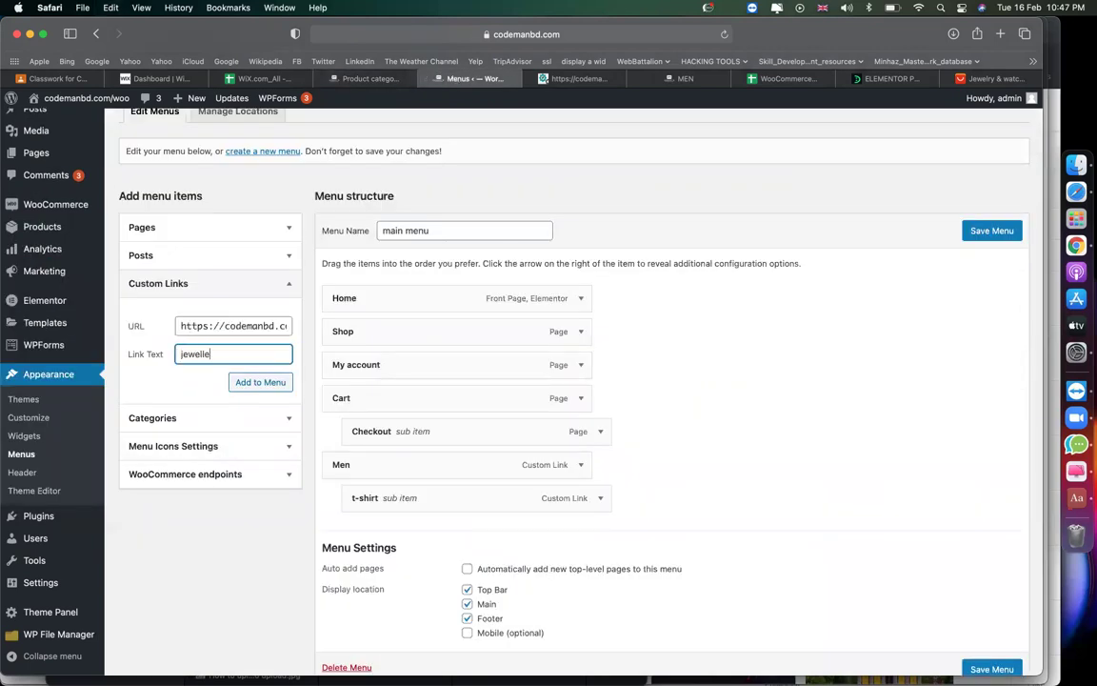
{"action": "left_click", "coordinate": [265, 383]}
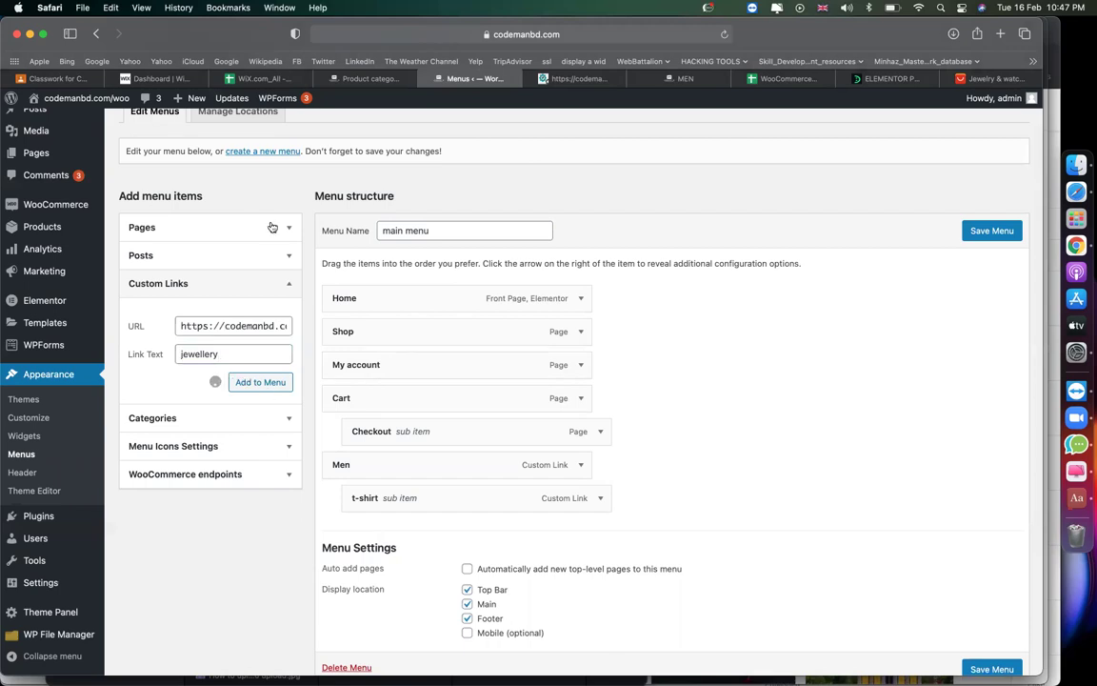
Set up a nose pin custom link with the nose pin category page URL.
{"action": "left_click", "coordinate": [370, 79]}
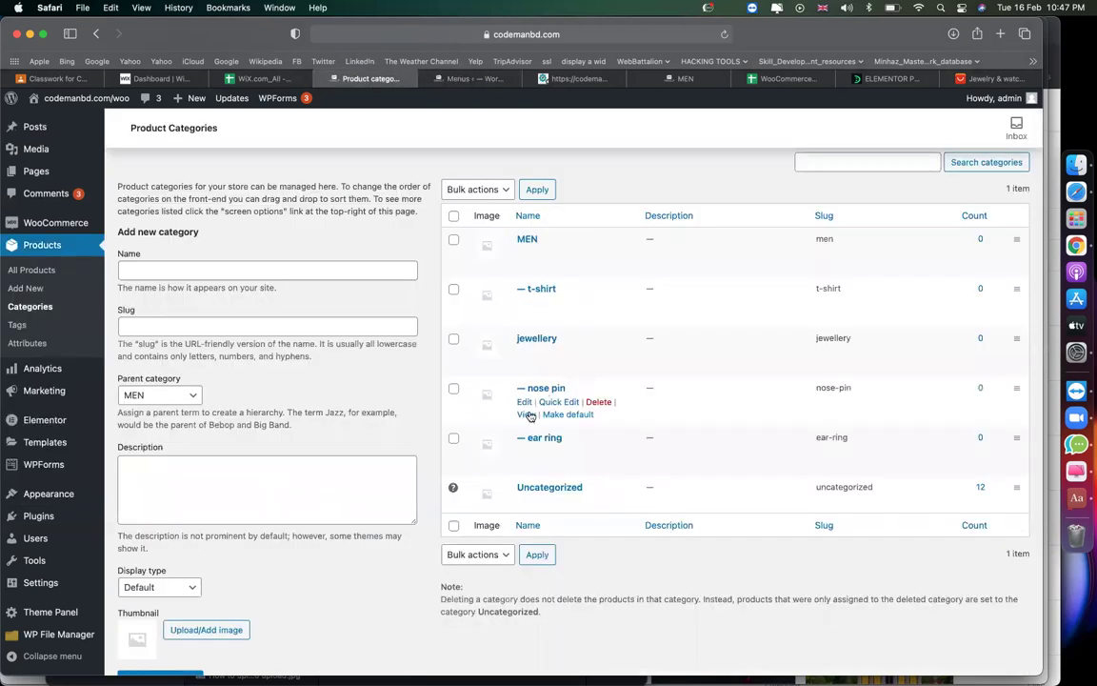
{"action": "right_click", "coordinate": [526, 416]}
{"action": "left_click", "coordinate": [550, 519]}
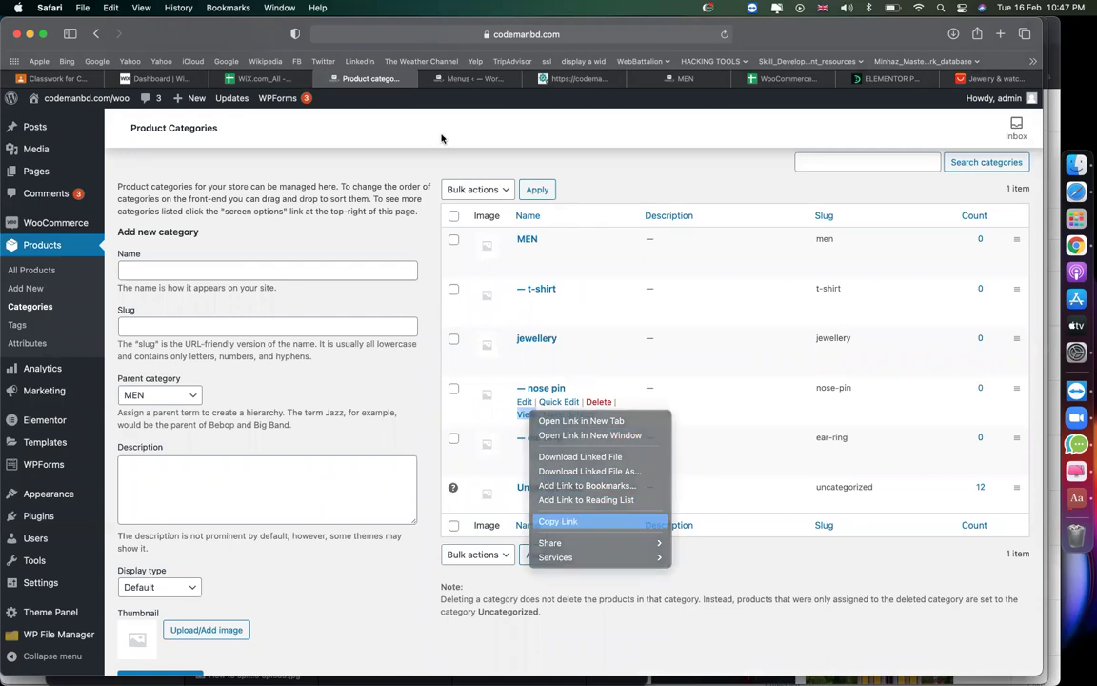
{"action": "left_click", "coordinate": [472, 79]}
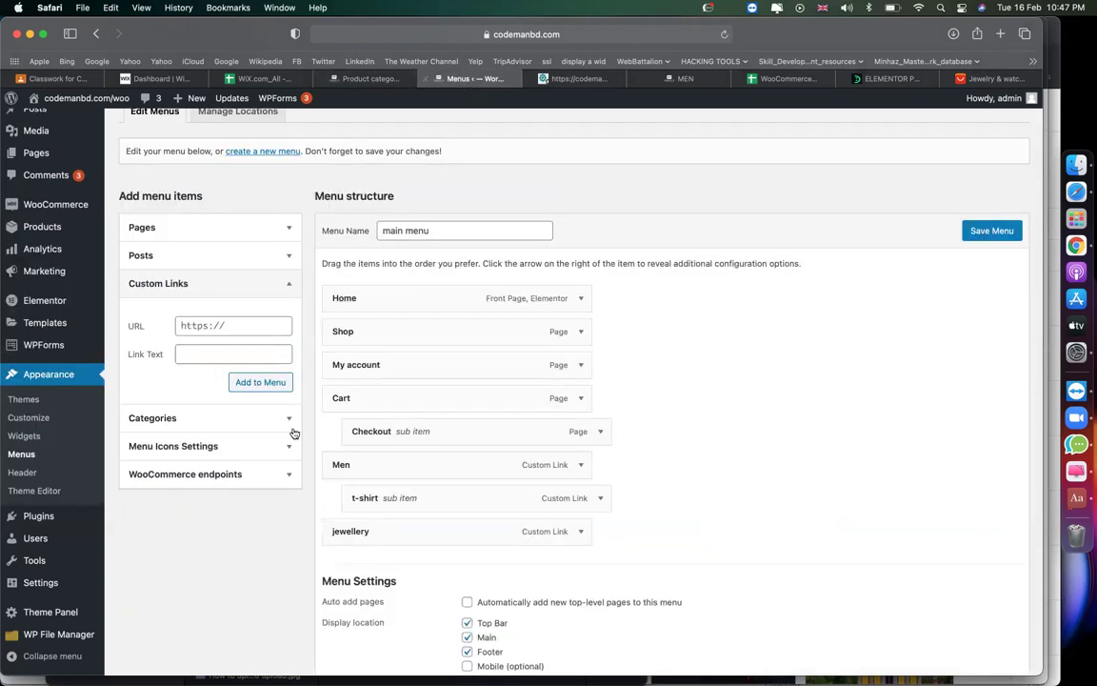
{"action": "left_click", "coordinate": [198, 328]}
{"action": "key", "text": "super+v"}
{"action": "key", "text": "Tab"}
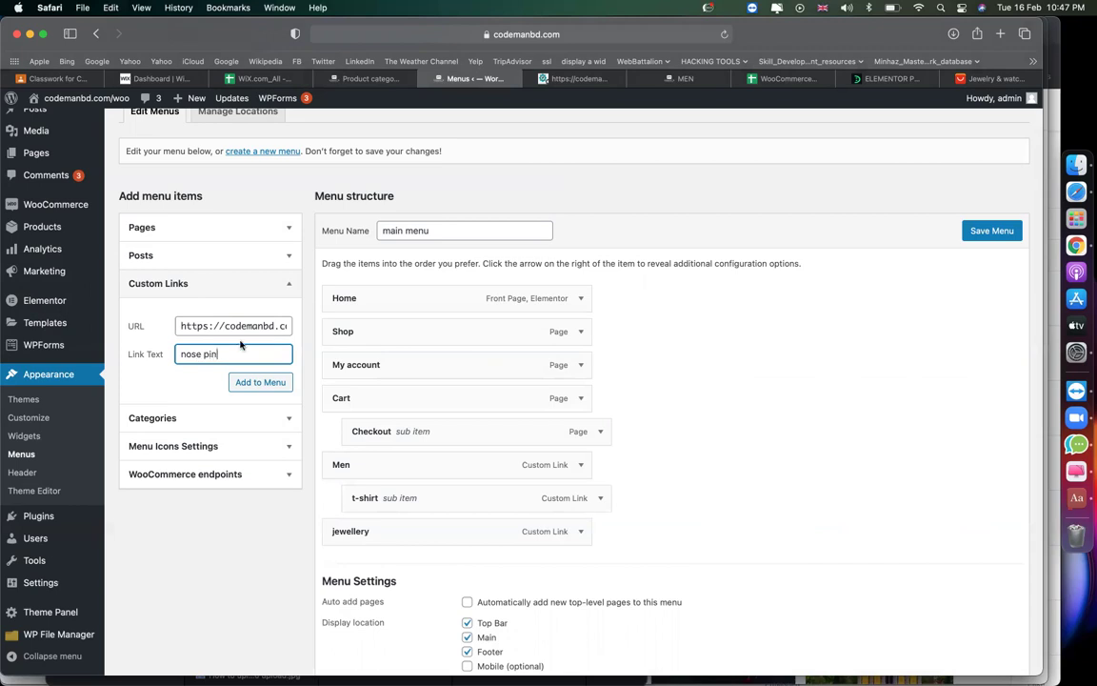
Add an ear ring custom link to the menu using the ear ring category page URL.
{"action": "left_click", "coordinate": [365, 78]}
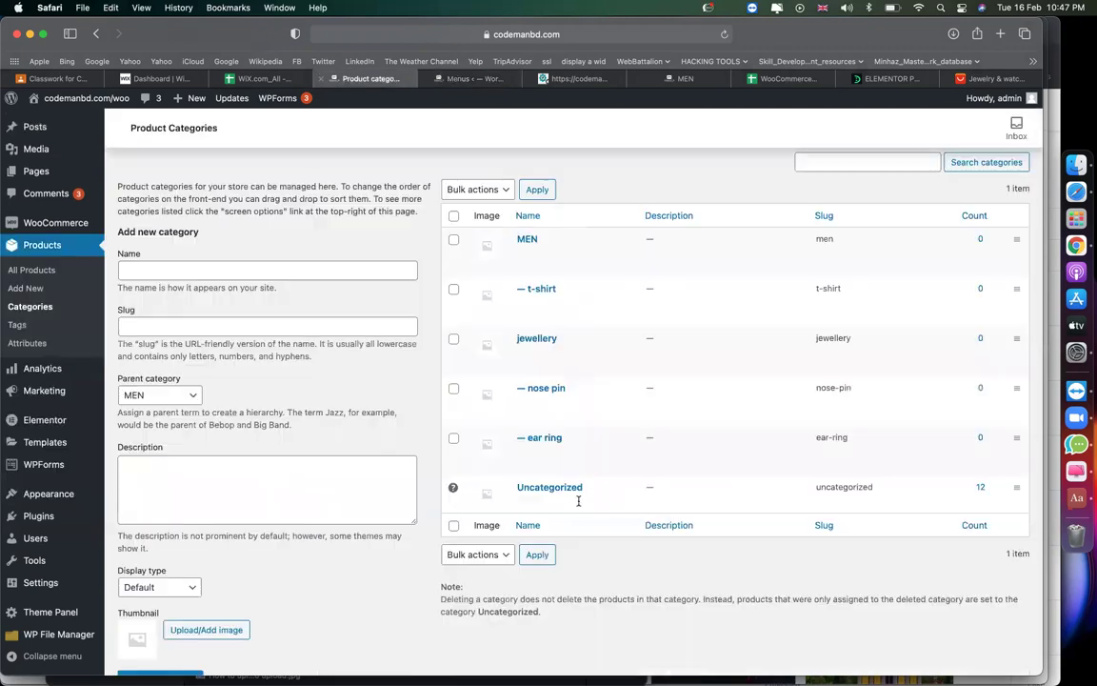
{"action": "right_click", "coordinate": [525, 452]}
{"action": "left_click", "coordinate": [383, 612]}
{"action": "right_click", "coordinate": [525, 464]}
{"action": "left_click", "coordinate": [563, 569]}
{"action": "left_click", "coordinate": [441, 80]}
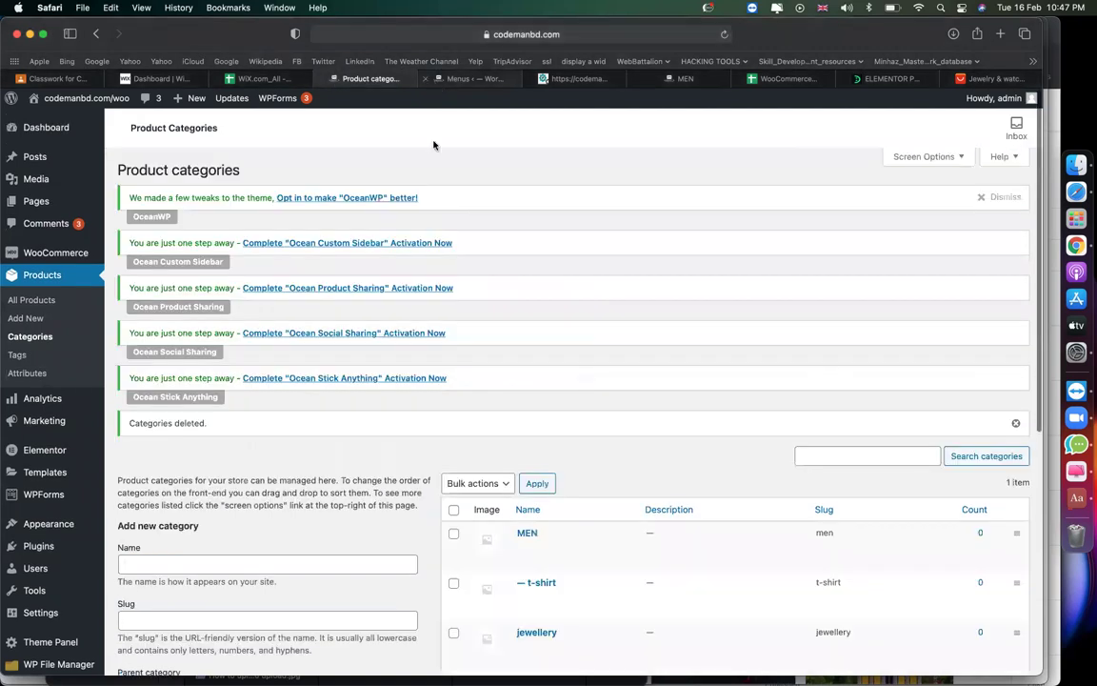
{"action": "scroll", "coordinate": [433, 145], "scroll_direction": "down", "scroll_amount": 5}
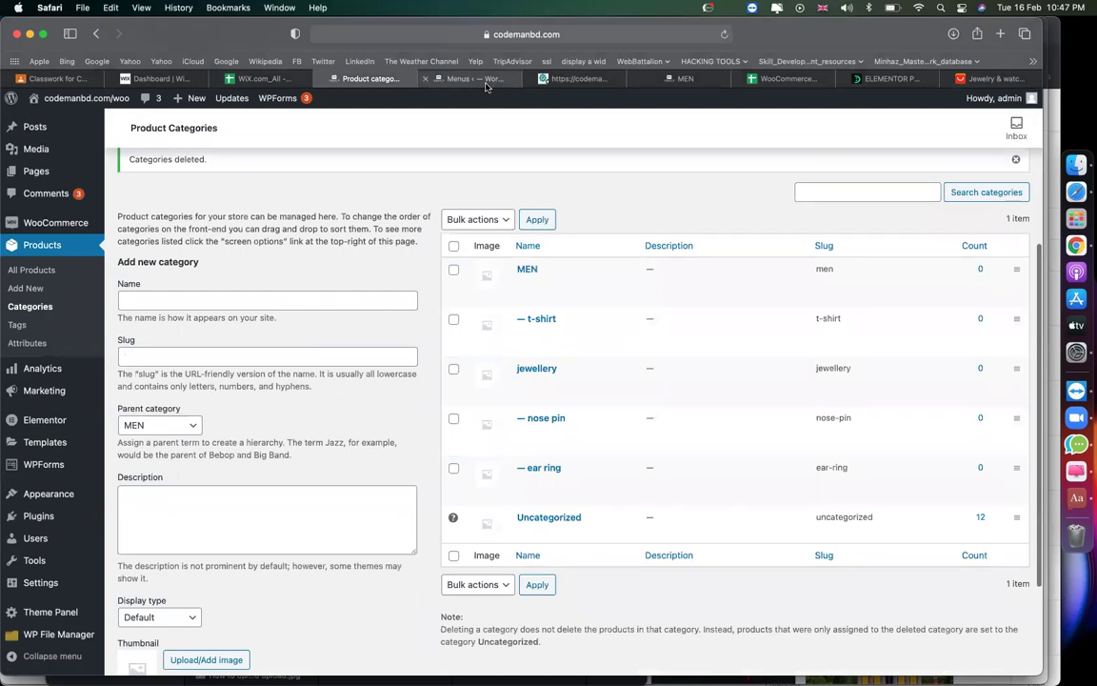
{"action": "left_click", "coordinate": [493, 82]}
{"action": "left_click", "coordinate": [228, 326]}
{"action": "key", "text": "cmd+v"}
{"action": "key", "text": "Tab"}
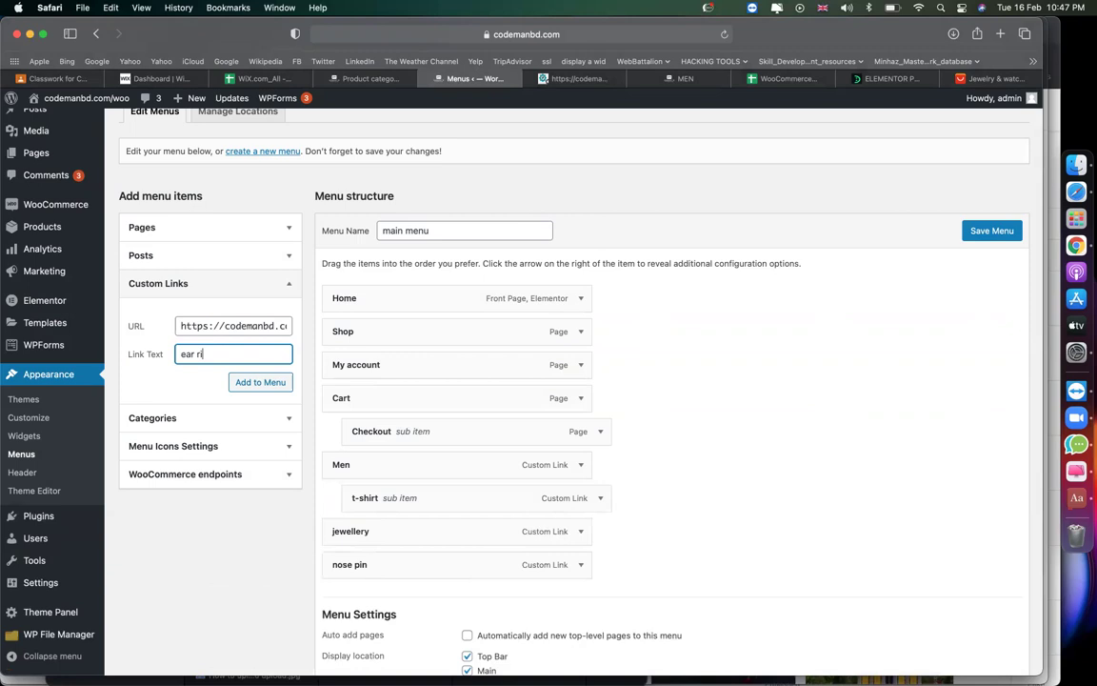
{"action": "left_click", "coordinate": [270, 386]}
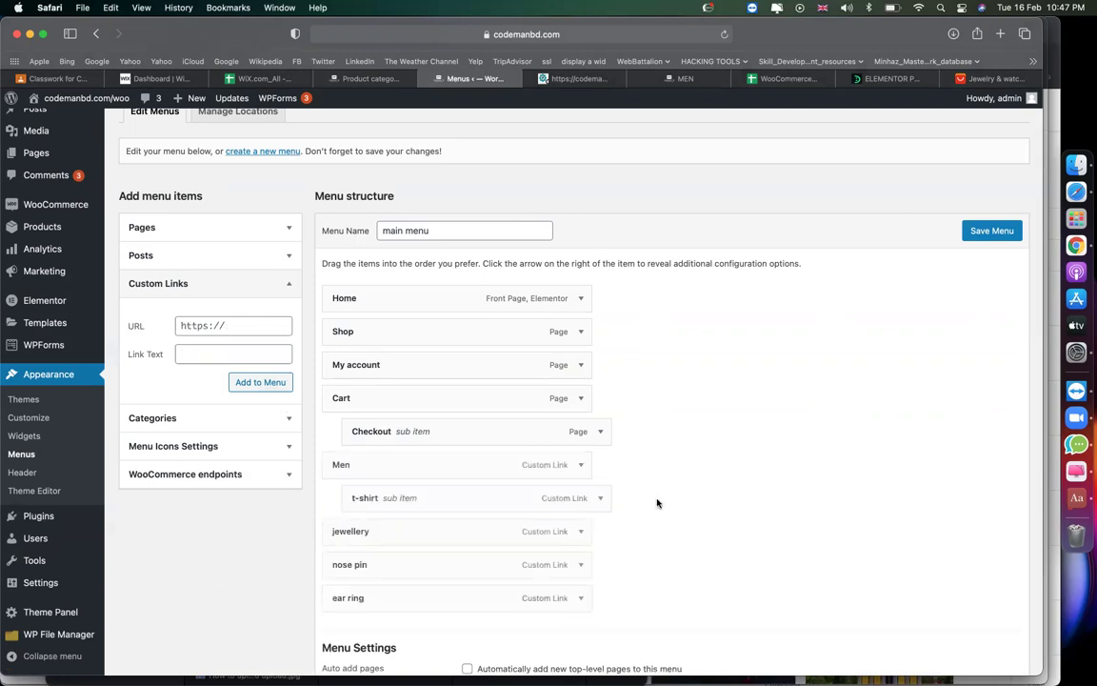
Nest nose pin and ear ring as sub-items under jewellery and save the menu.
{"action": "scroll", "coordinate": [499, 488], "scroll_direction": "down", "scroll_amount": 3}
{"action": "left_click_drag", "start_coordinate": [407, 454], "coordinate": [429, 457]}
{"action": "mouse_move", "coordinate": [412, 475]}
{"action": "left_mouse_down"}
{"action": "mouse_move", "coordinate": [453, 475]}
{"action": "mouse_move", "coordinate": [434, 476]}
{"action": "left_mouse_up"}
{"action": "scroll", "coordinate": [644, 380], "scroll_direction": "up", "scroll_amount": 2}
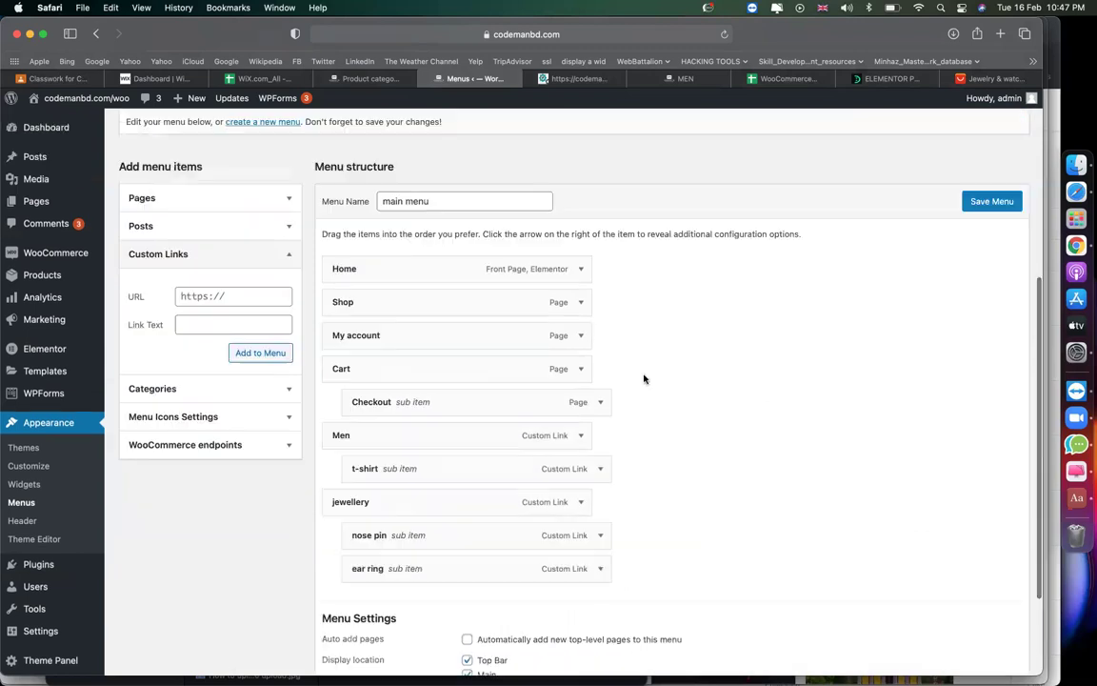
{"action": "left_click", "coordinate": [991, 201]}
Move Cart below ear ring and save the reordered main menu.
{"action": "scroll", "coordinate": [757, 367], "scroll_direction": "down", "scroll_amount": 4}
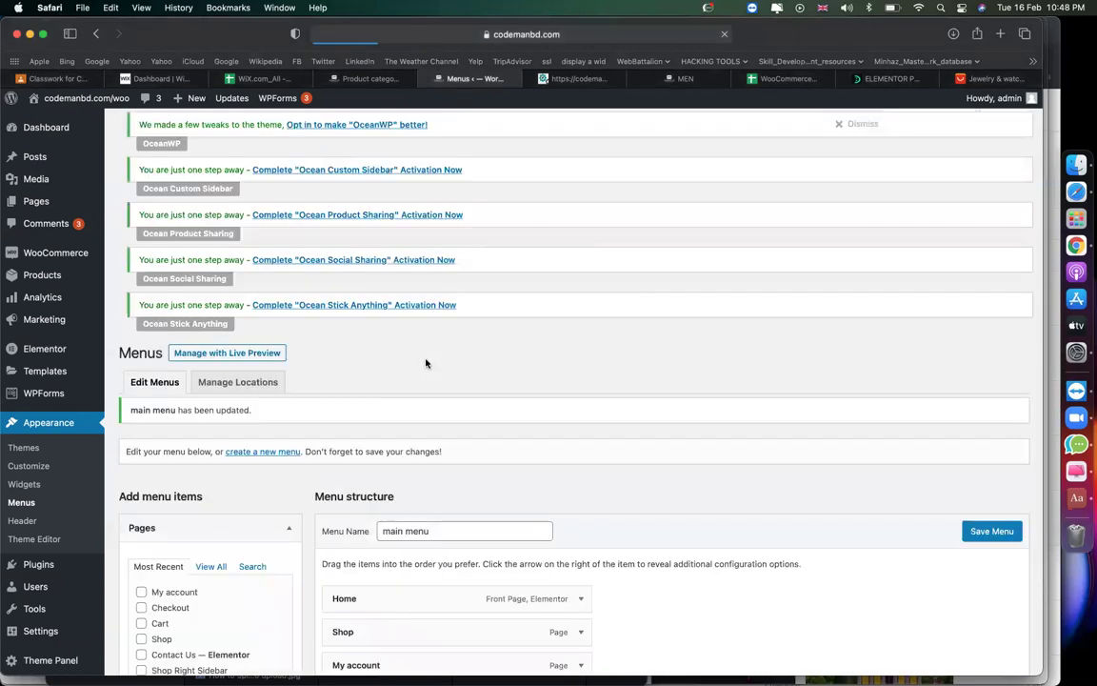
{"action": "scroll", "coordinate": [426, 363], "scroll_direction": "down", "scroll_amount": 10}
{"action": "left_click_drag", "start_coordinate": [421, 253], "coordinate": [413, 416]}
{"action": "left_click", "coordinate": [991, 615]}
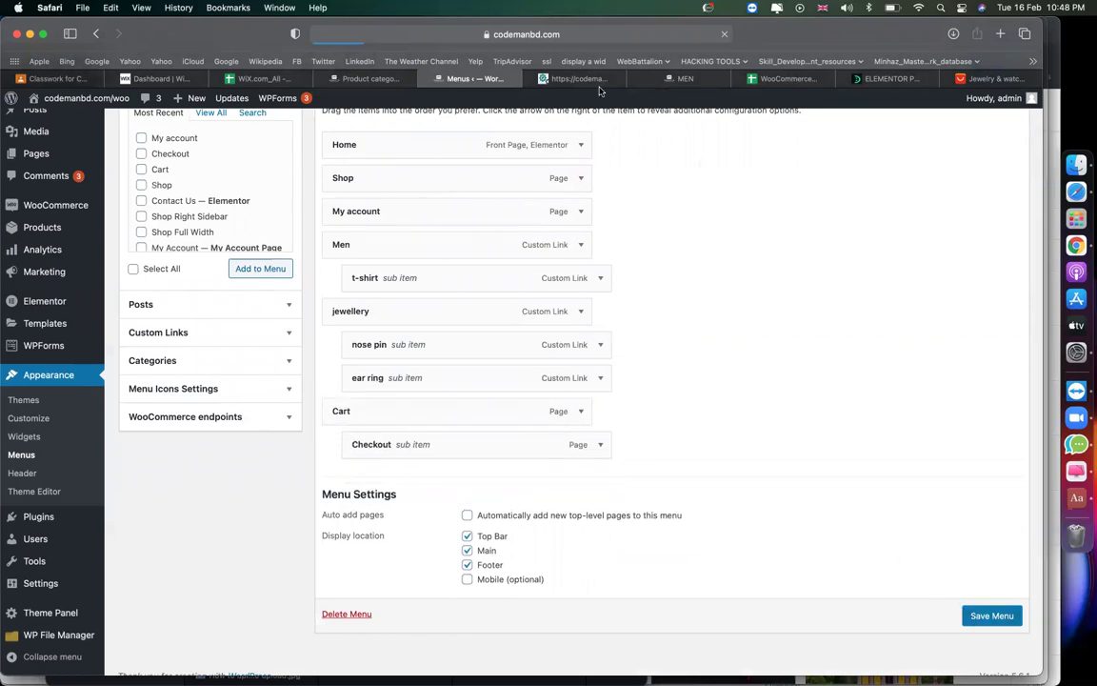
{"action": "left_click", "coordinate": [583, 79]}
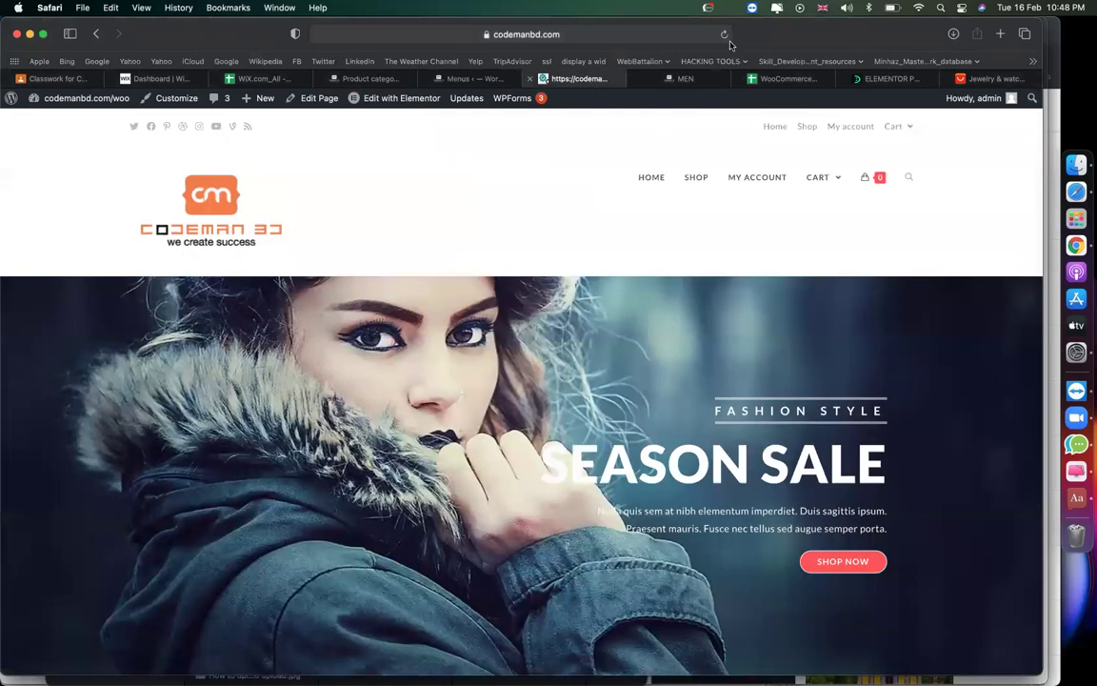
Reload the storefront to check the Men and Jewellery menus with T-Shirt, Nose Pin and Ear Ring.
{"action": "left_click", "coordinate": [724, 36]}
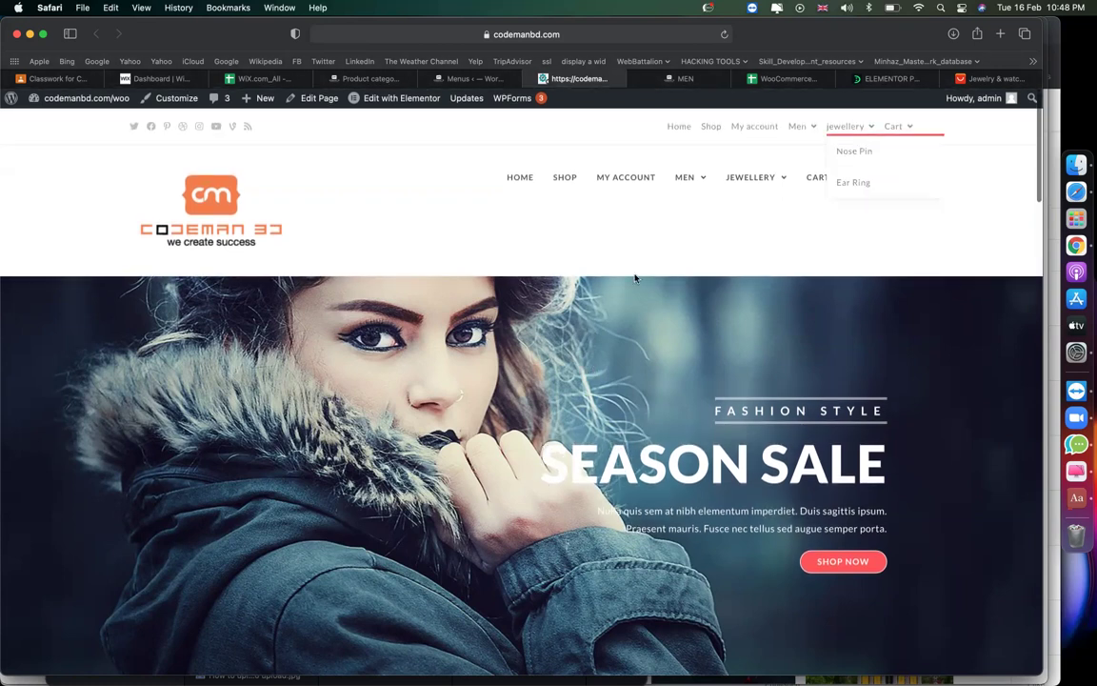
{"action": "left_click", "coordinate": [990, 78]}
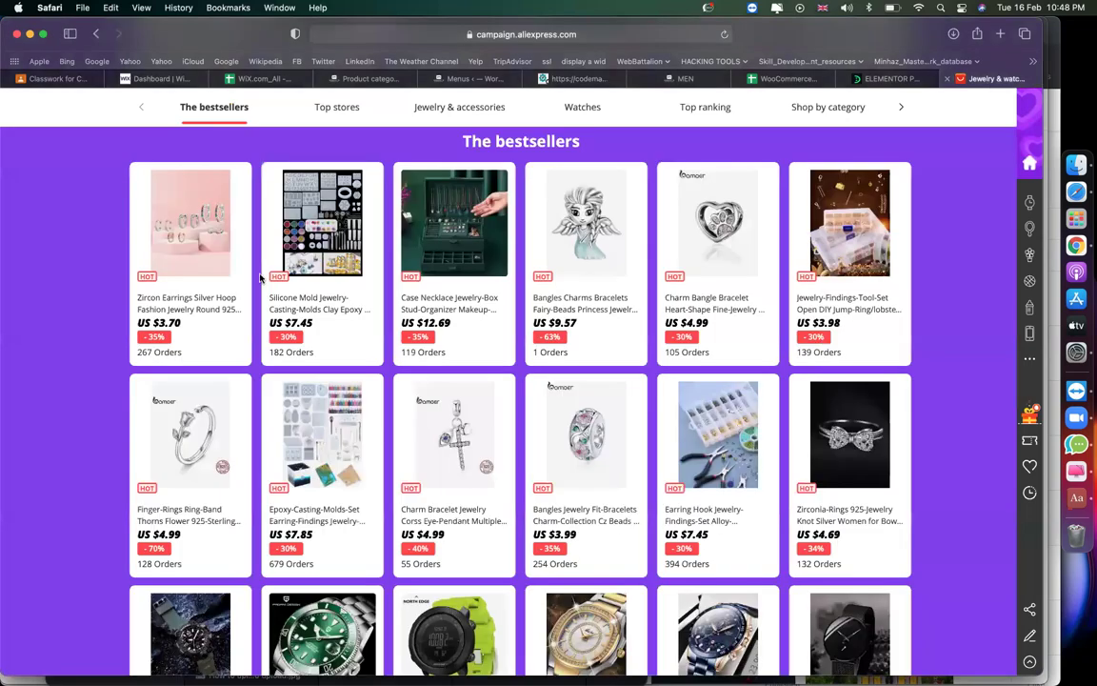
Search AliExpress for 'nose pin' and open the Alisouy nose studs listing, closing the coupon popup.
{"action": "scroll", "coordinate": [260, 278], "scroll_direction": "down", "scroll_amount": 3}
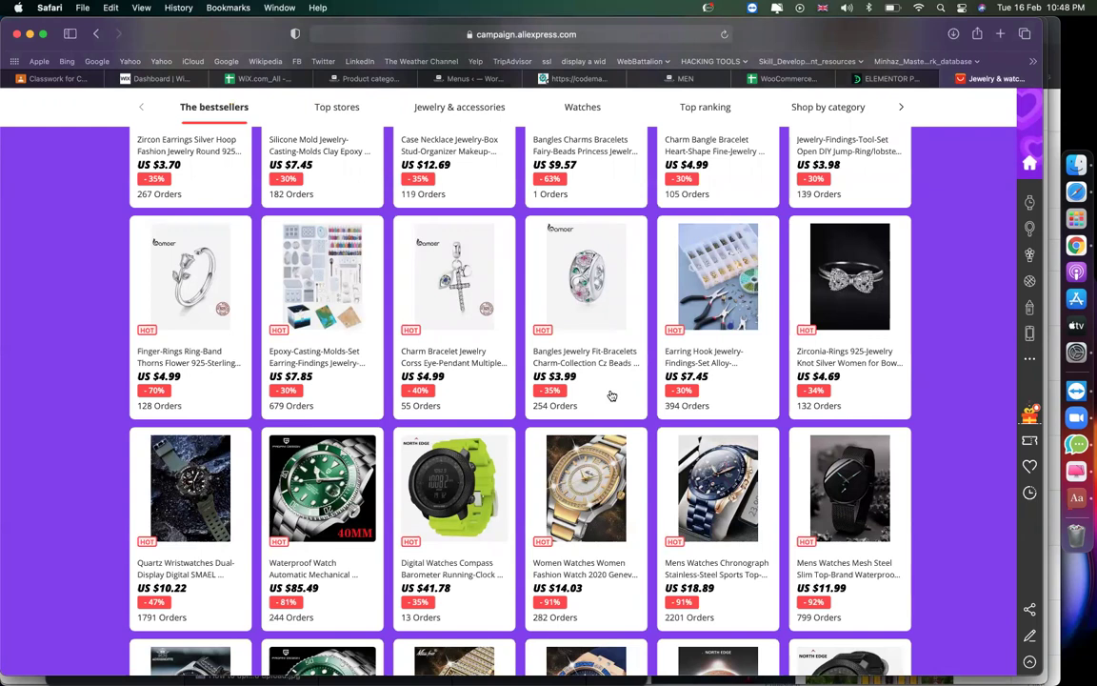
{"action": "scroll", "coordinate": [440, 314], "scroll_direction": "up", "scroll_amount": 5}
{"action": "scroll", "coordinate": [441, 116], "scroll_direction": "up", "scroll_amount": 4}
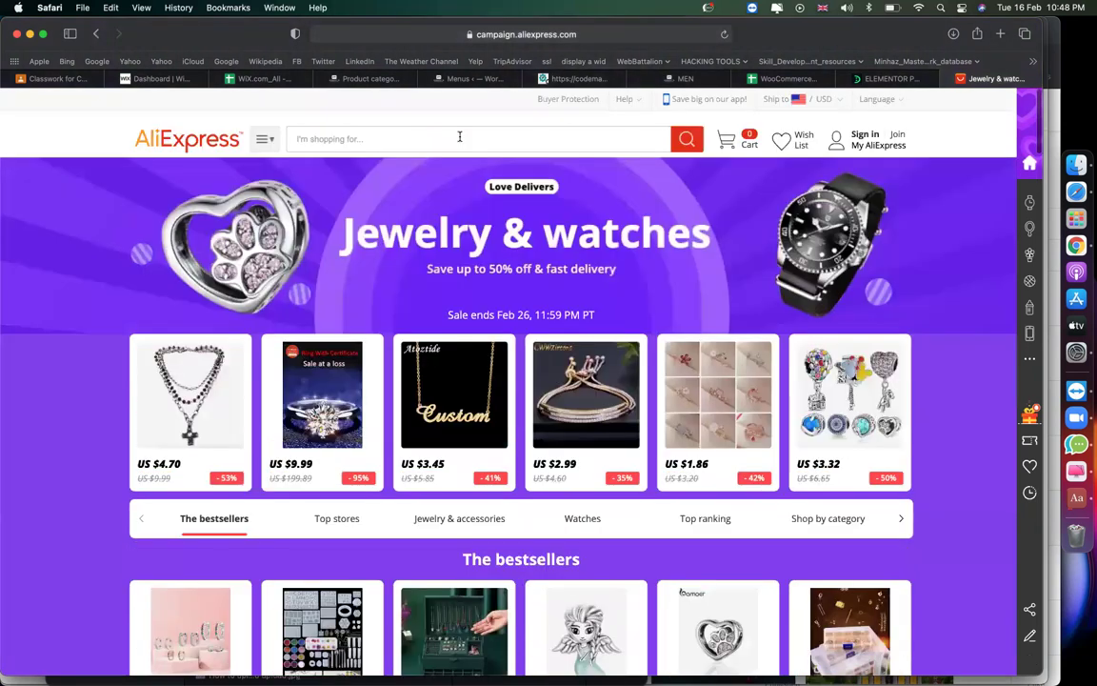
{"action": "left_click", "coordinate": [459, 137]}
{"action": "type", "text": "nose pin"}
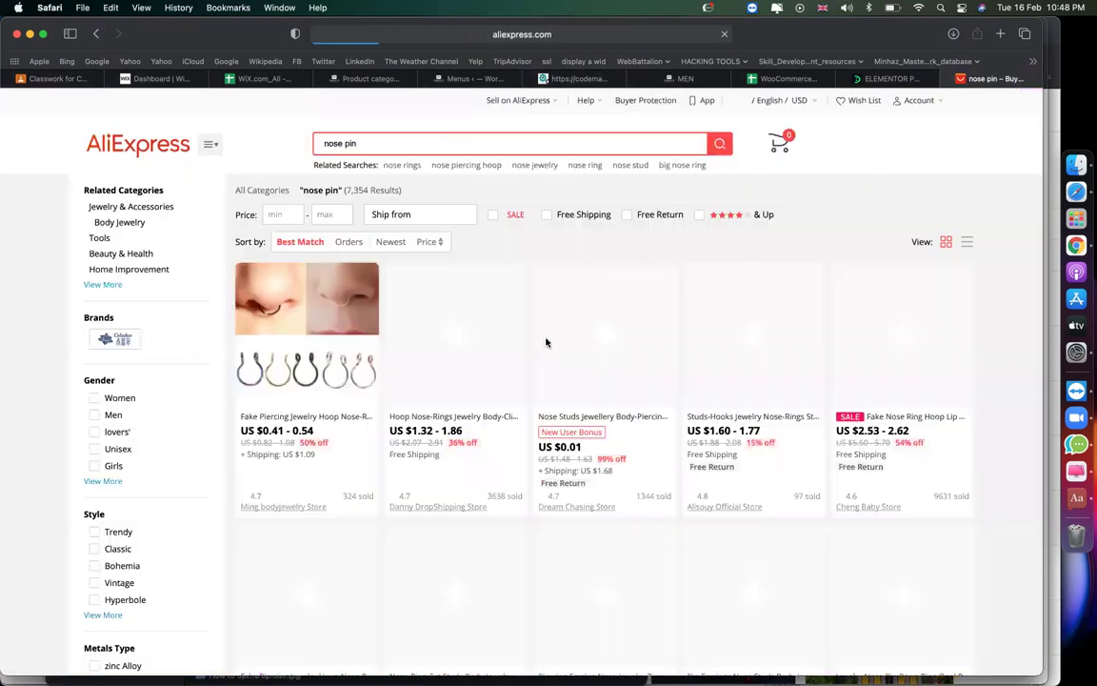
{"action": "scroll", "coordinate": [576, 425], "scroll_direction": "down", "scroll_amount": 3}
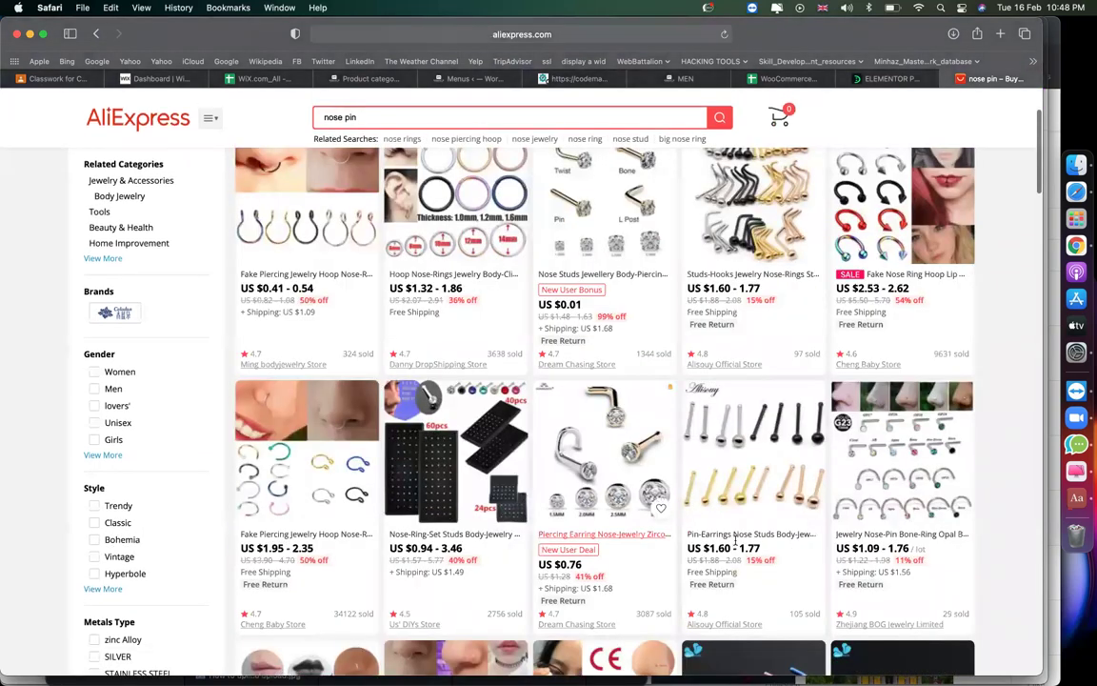
{"action": "left_click", "coordinate": [729, 536]}
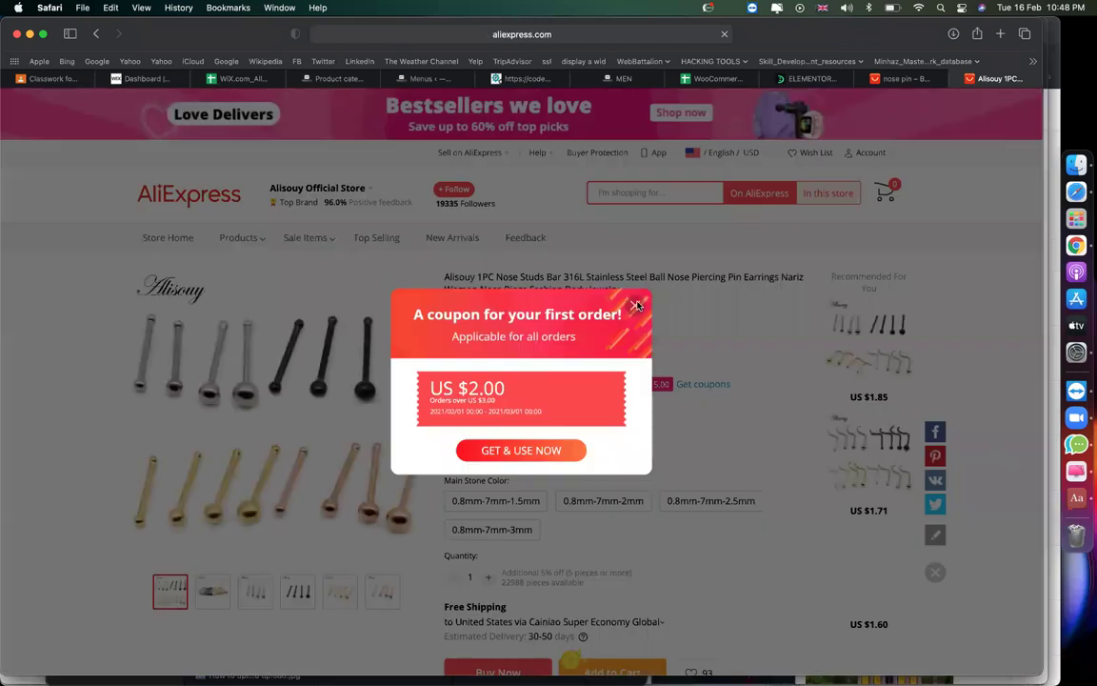
{"action": "left_click", "coordinate": [635, 306]}
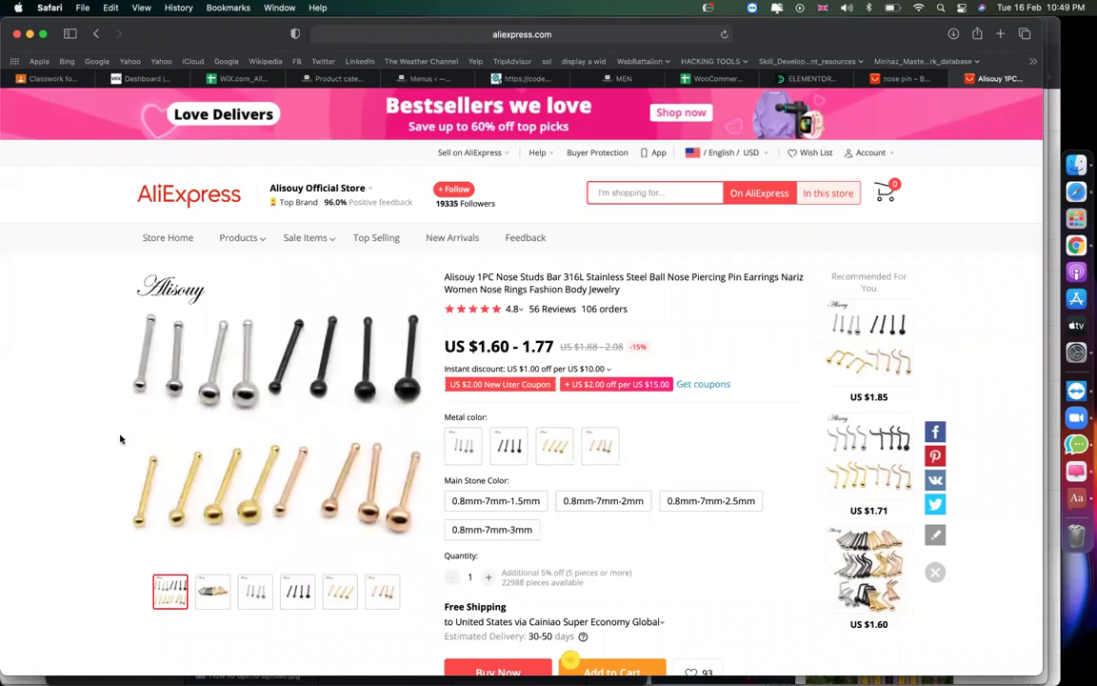
Screenshot three product photos: the main image, the silver studs and the gold studs.
{"action": "key", "text": "super+shift+5"}
{"action": "left_click_drag", "start_coordinate": [412, 225], "coordinate": [315, 357]}
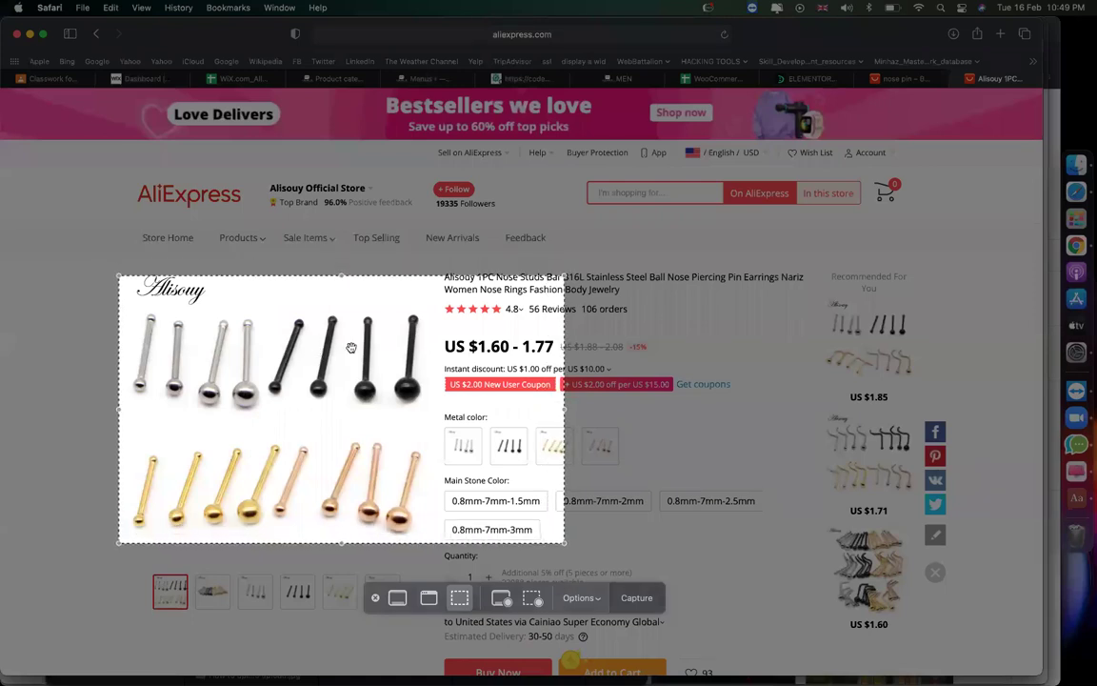
{"action": "left_click_drag", "start_coordinate": [487, 415], "coordinate": [394, 418]}
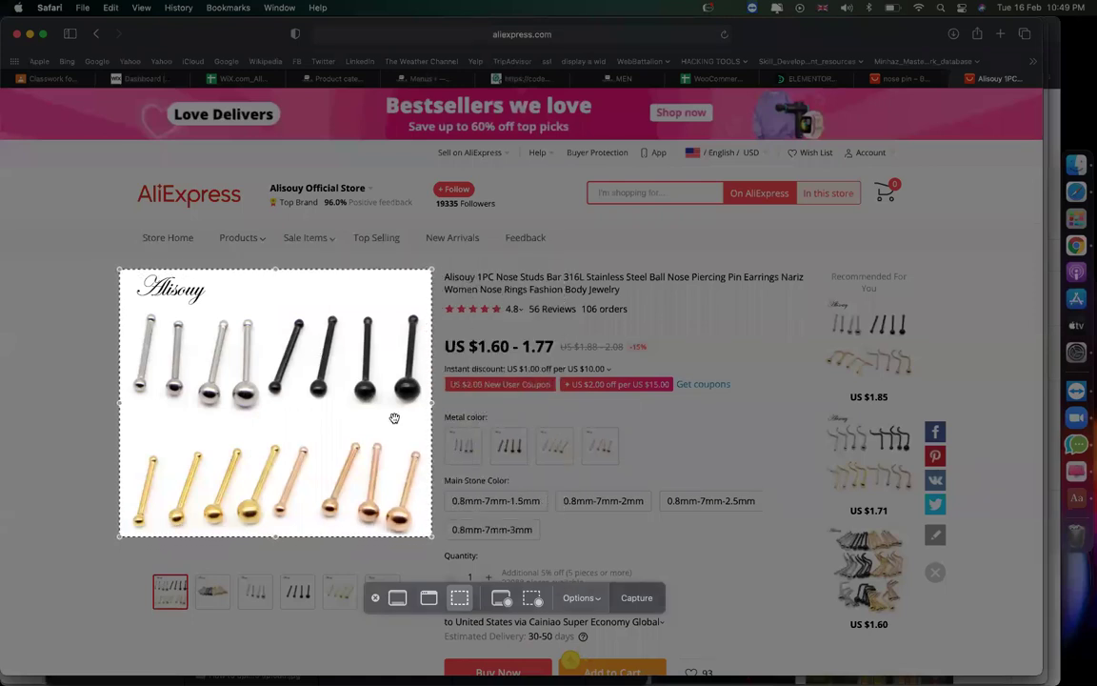
{"action": "left_click", "coordinate": [637, 597]}
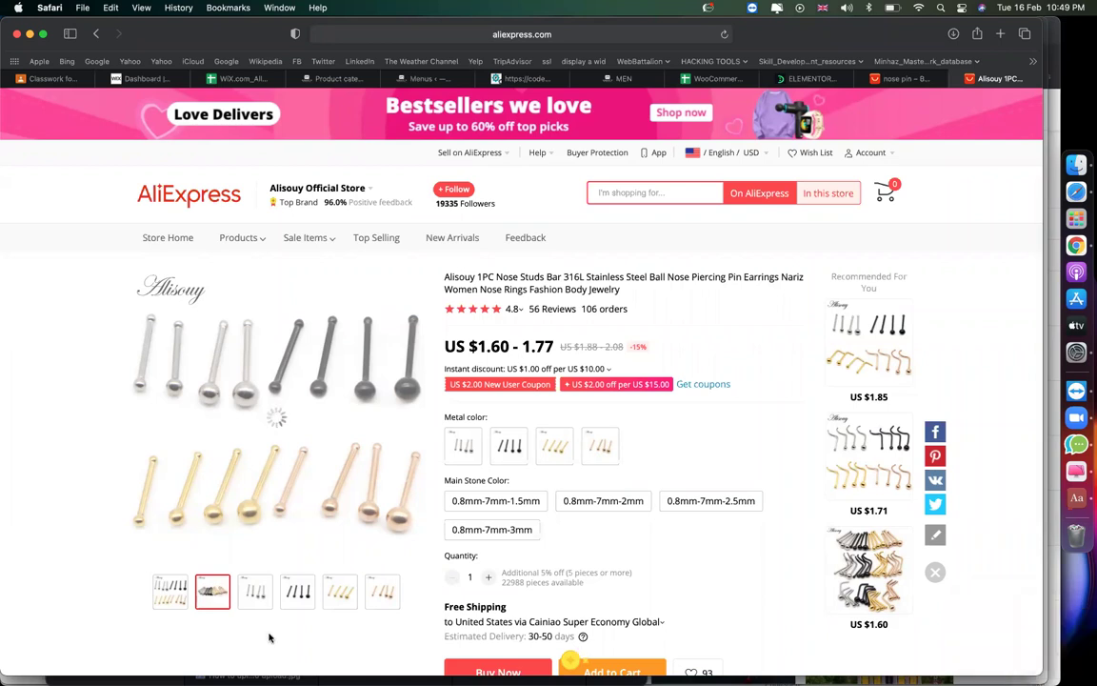
{"action": "mouse_move", "coordinate": [259, 600]}
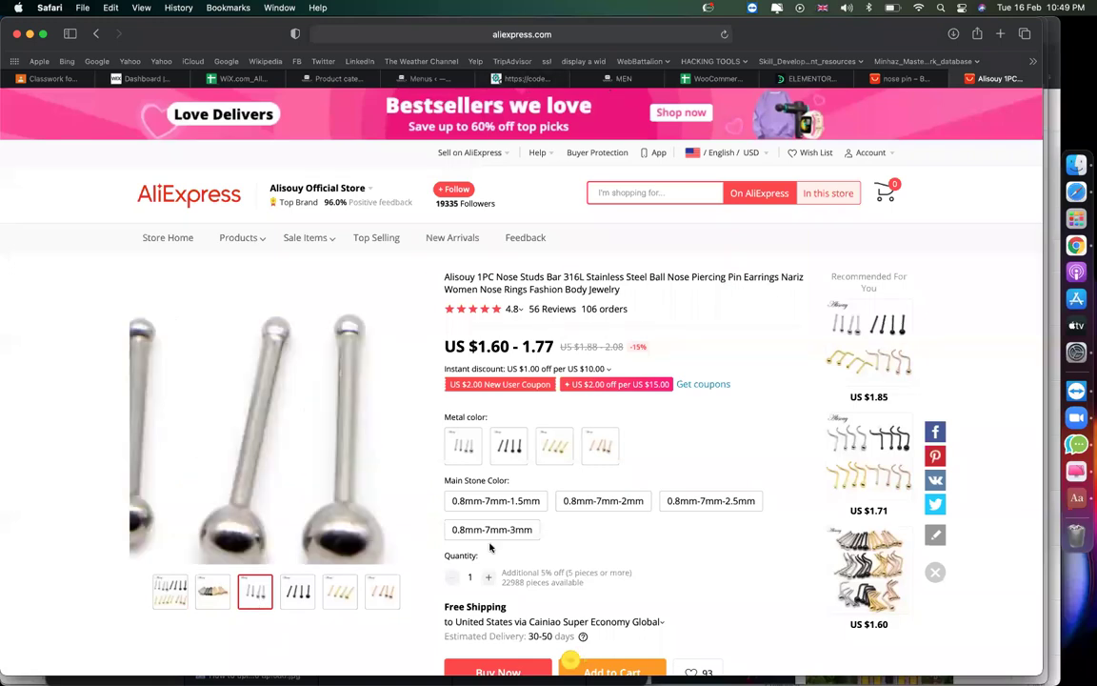
{"action": "key", "text": "super+shift+5"}
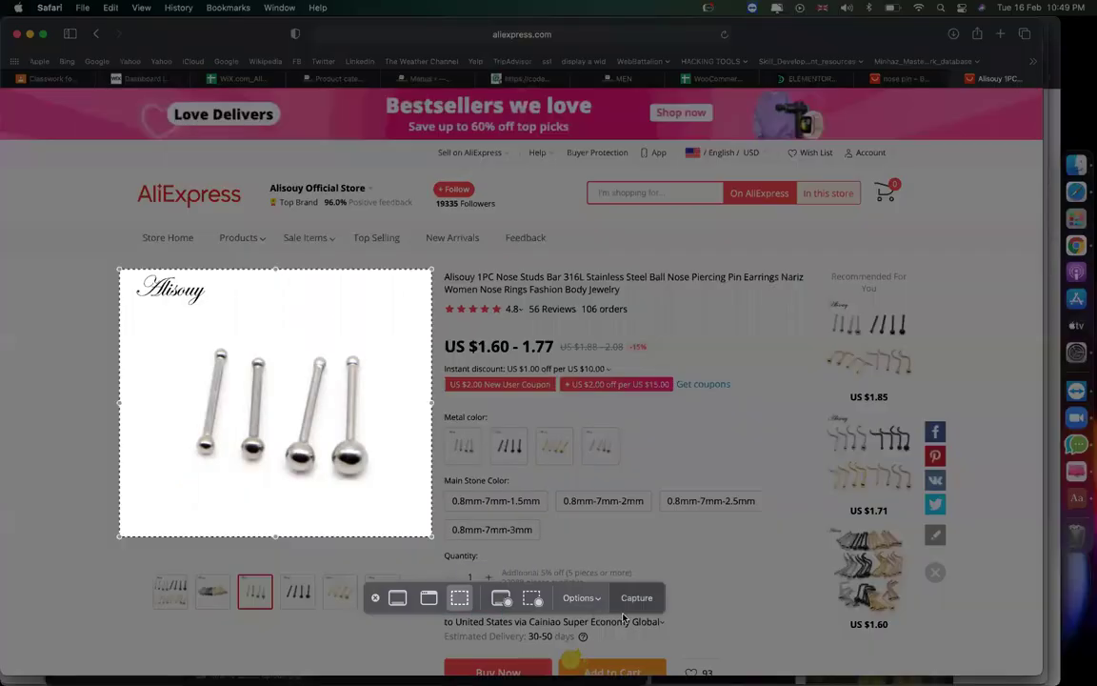
{"action": "left_click", "coordinate": [637, 599]}
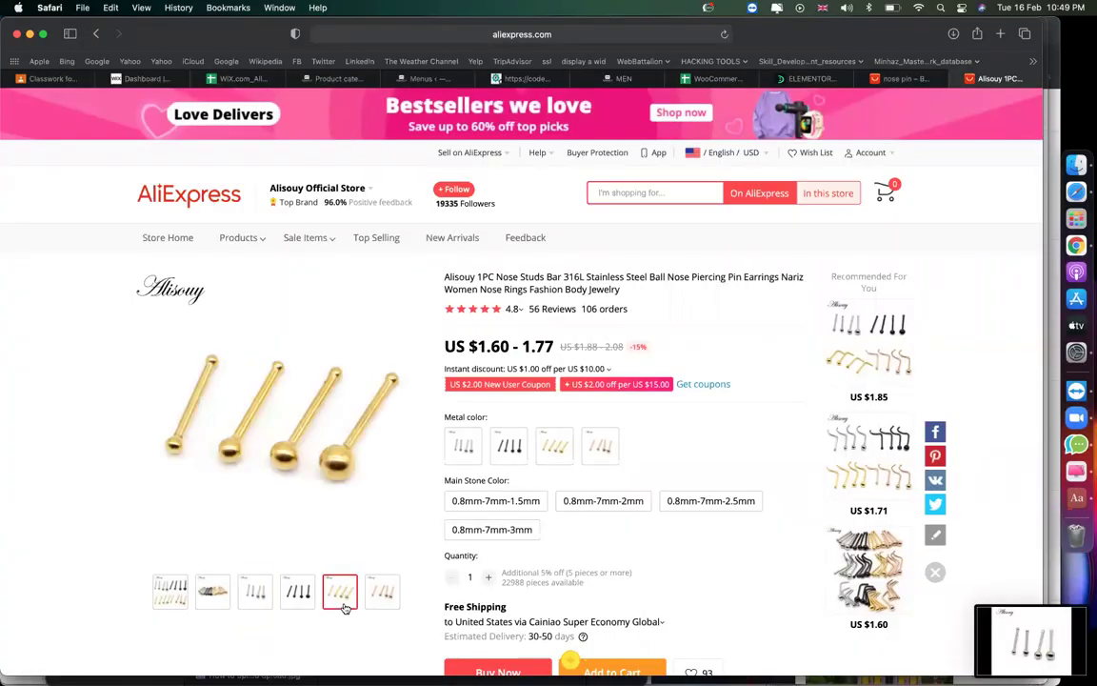
{"action": "key", "text": "super+shift+5"}
{"action": "left_click", "coordinate": [615, 600]}
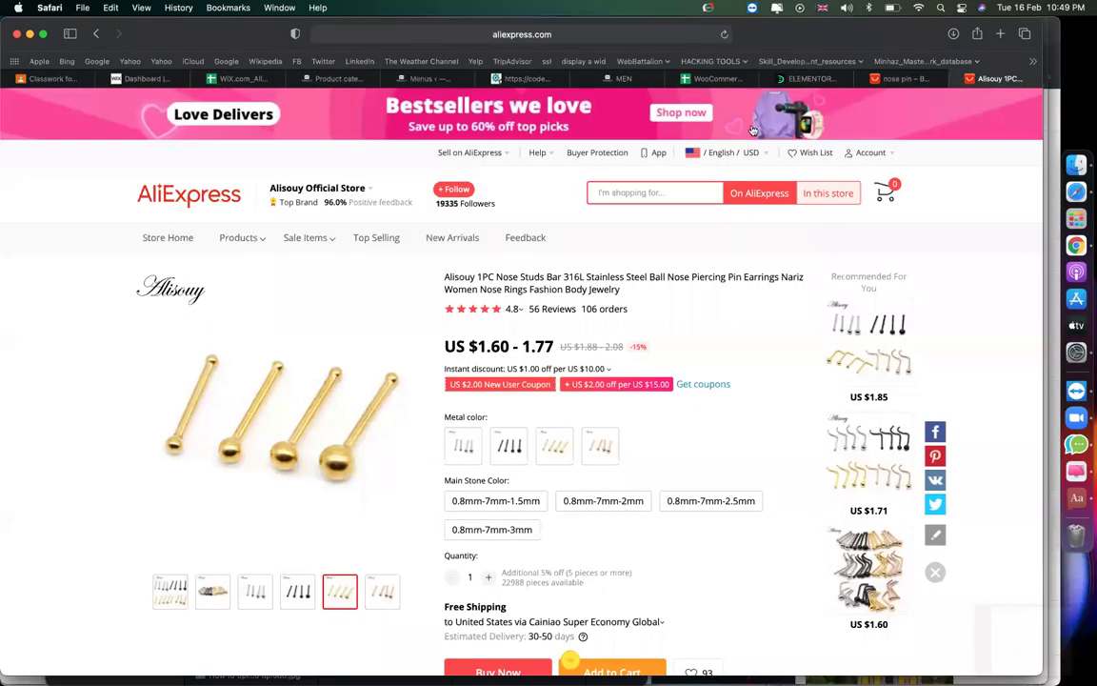
Look over the 12 demo items in All Products, then start a new product.
{"action": "left_click", "coordinate": [332, 78]}
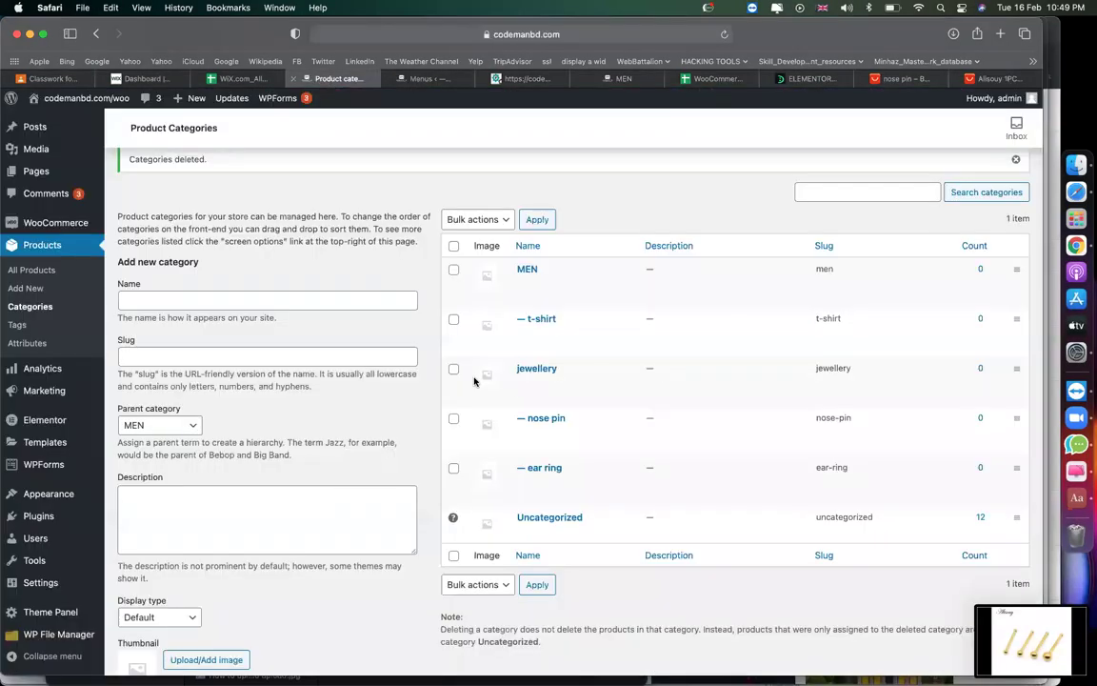
{"action": "left_click", "coordinate": [51, 273]}
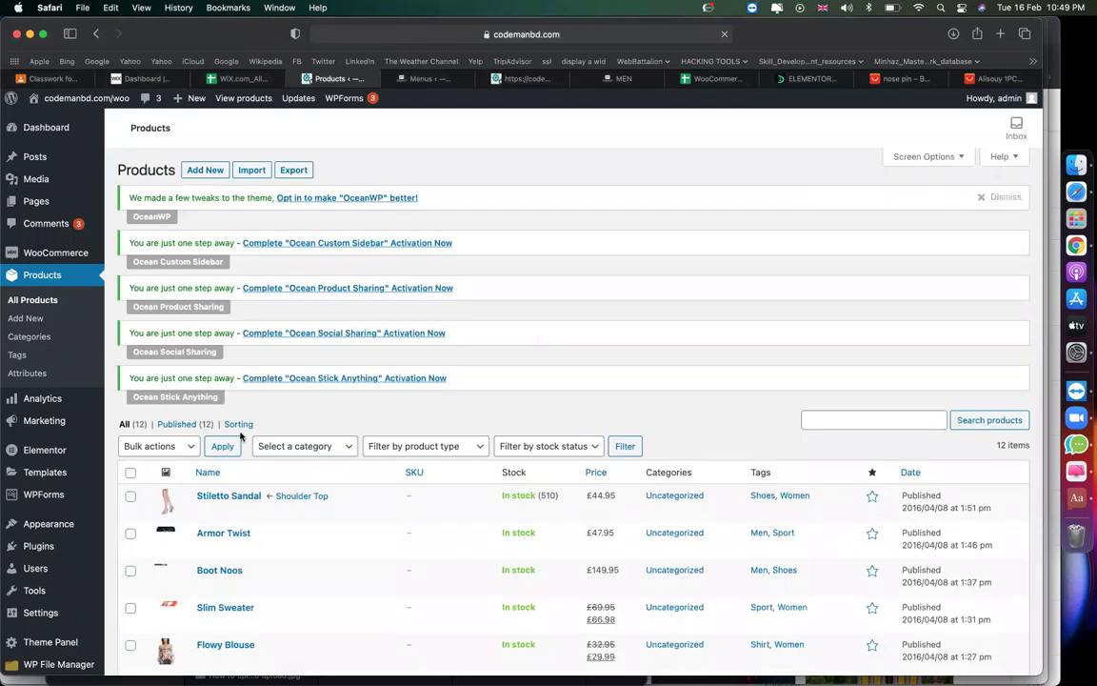
{"action": "scroll", "coordinate": [241, 436], "scroll_direction": "down", "scroll_amount": 2}
{"action": "scroll", "coordinate": [241, 436], "scroll_direction": "down", "scroll_amount": 5}
{"action": "scroll", "coordinate": [240, 436], "scroll_direction": "up", "scroll_amount": 8}
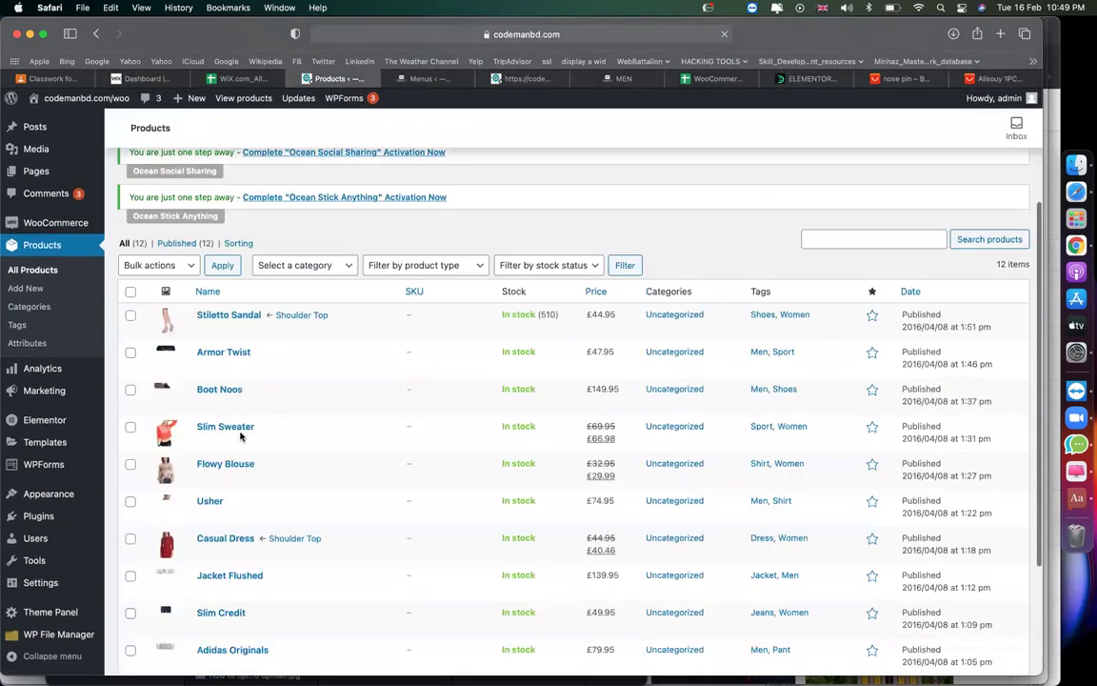
{"action": "scroll", "coordinate": [241, 436], "scroll_direction": "down", "scroll_amount": 5}
{"action": "scroll", "coordinate": [233, 381], "scroll_direction": "up", "scroll_amount": 7}
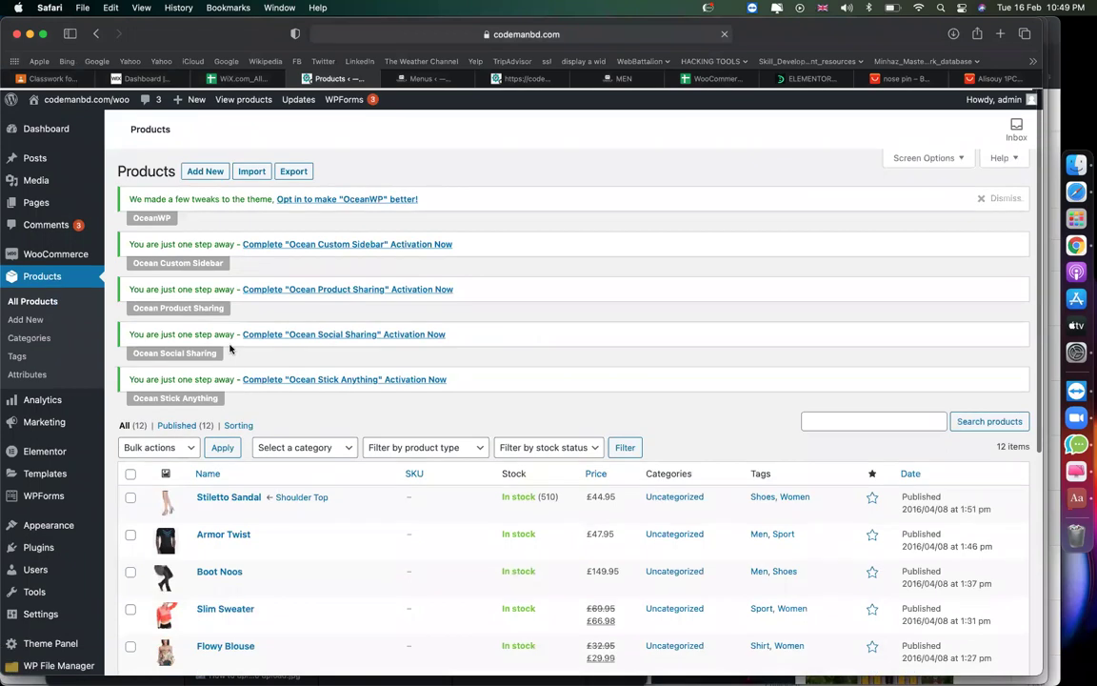
{"action": "left_click", "coordinate": [204, 171]}
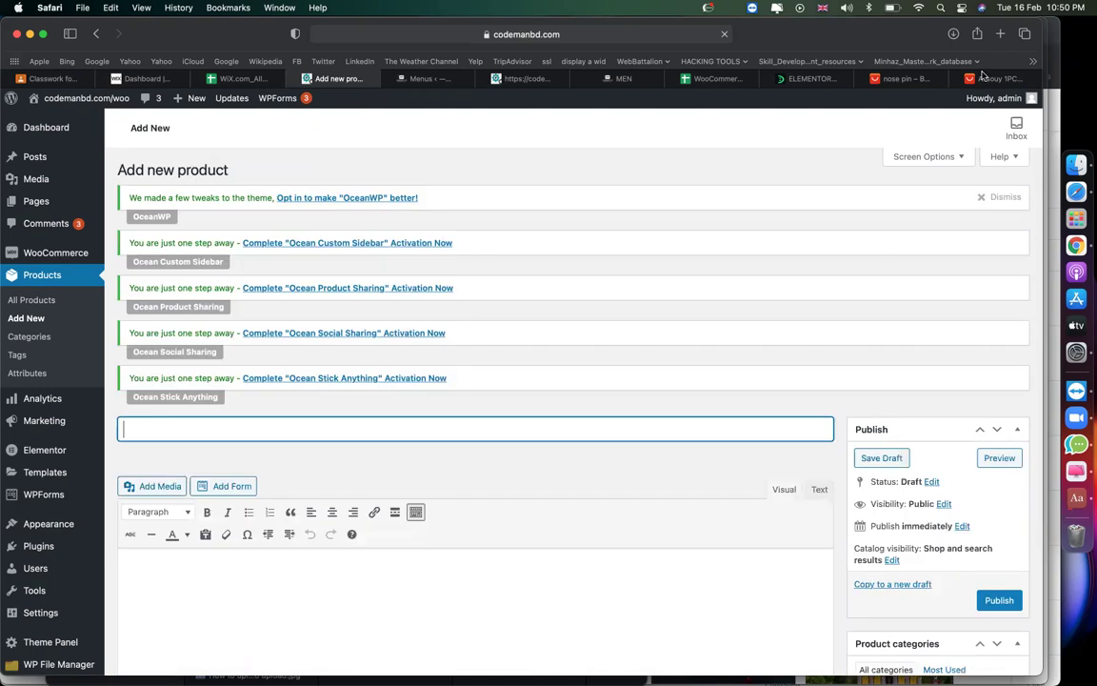
Copy the AliExpress title into Product name: 'Alisouy 1PC Nose Studs Bar 316L Stainless Steel Ball'.
{"action": "key", "text": "super+9"}
{"action": "left_click_drag", "start_coordinate": [444, 276], "coordinate": [669, 276]}
{"action": "key", "text": "super+c"}
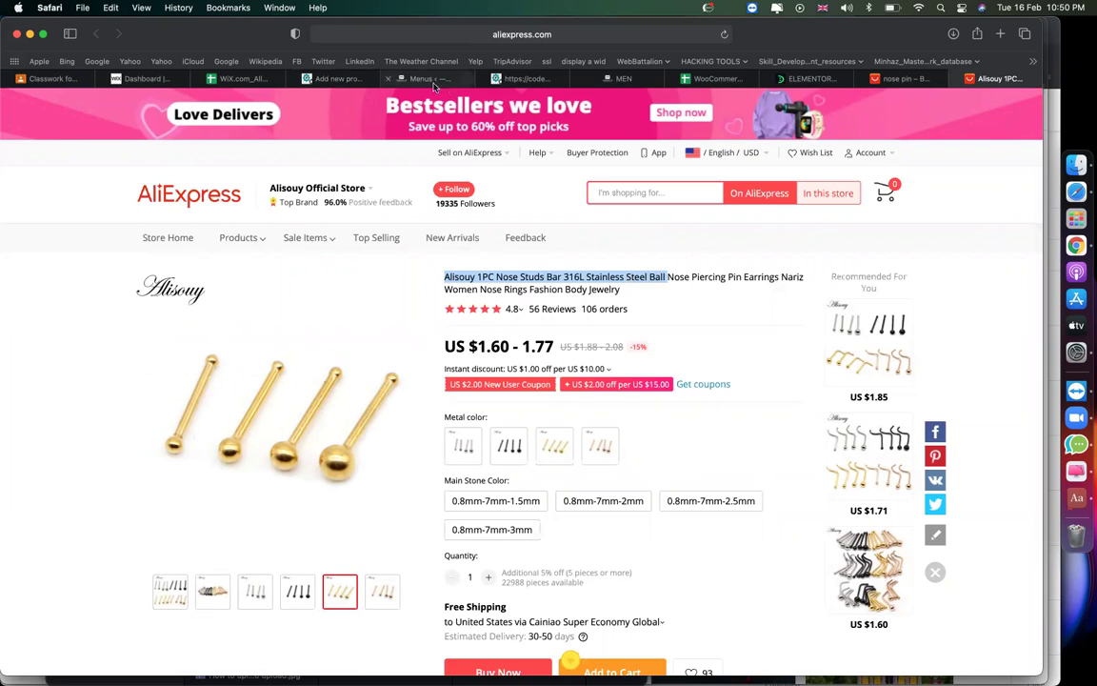
{"action": "left_click", "coordinate": [307, 79]}
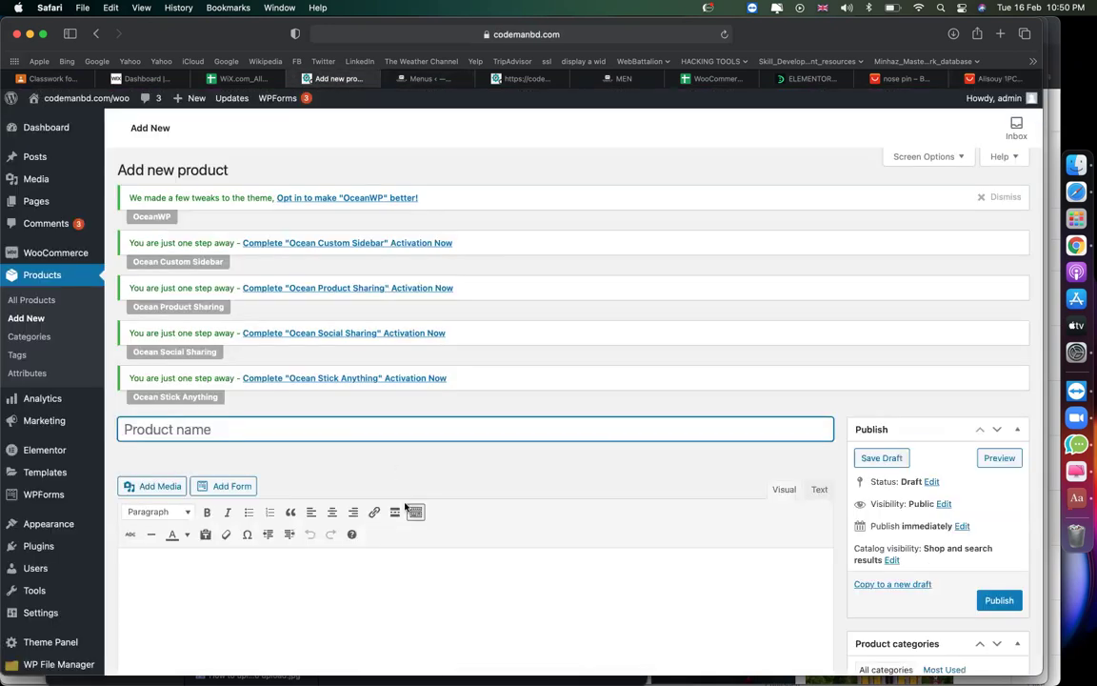
{"action": "scroll", "coordinate": [467, 251], "scroll_direction": "down", "scroll_amount": 4}
{"action": "key", "text": "super+v"}
{"action": "left_click", "coordinate": [575, 407]}
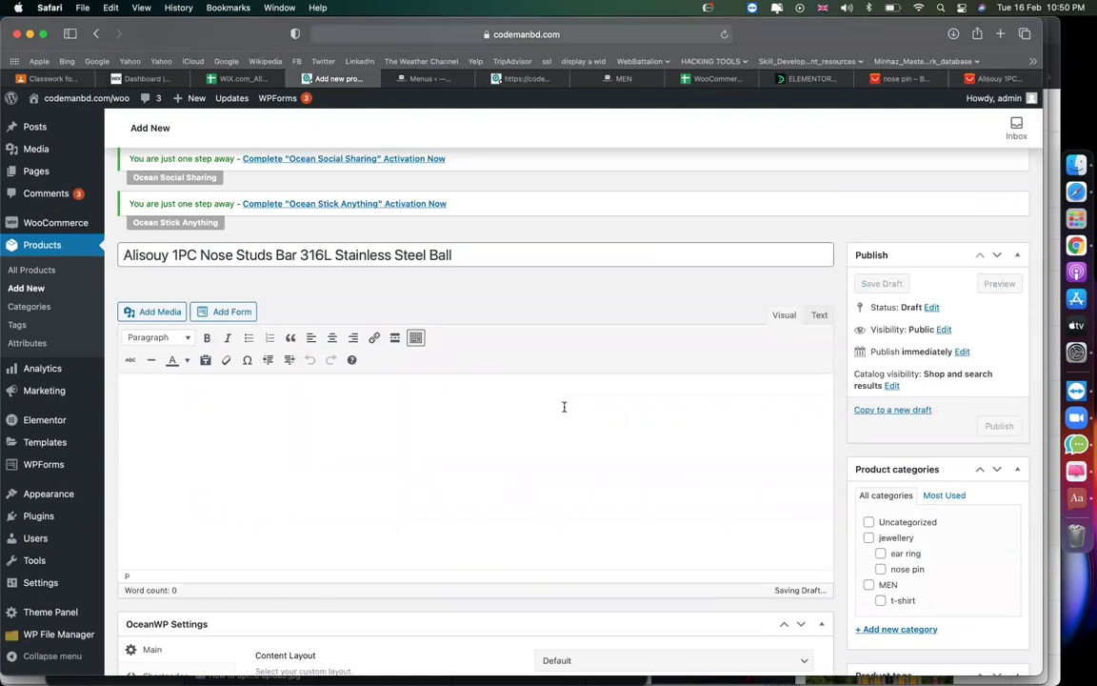
{"action": "scroll", "coordinate": [433, 374], "scroll_direction": "down", "scroll_amount": 3}
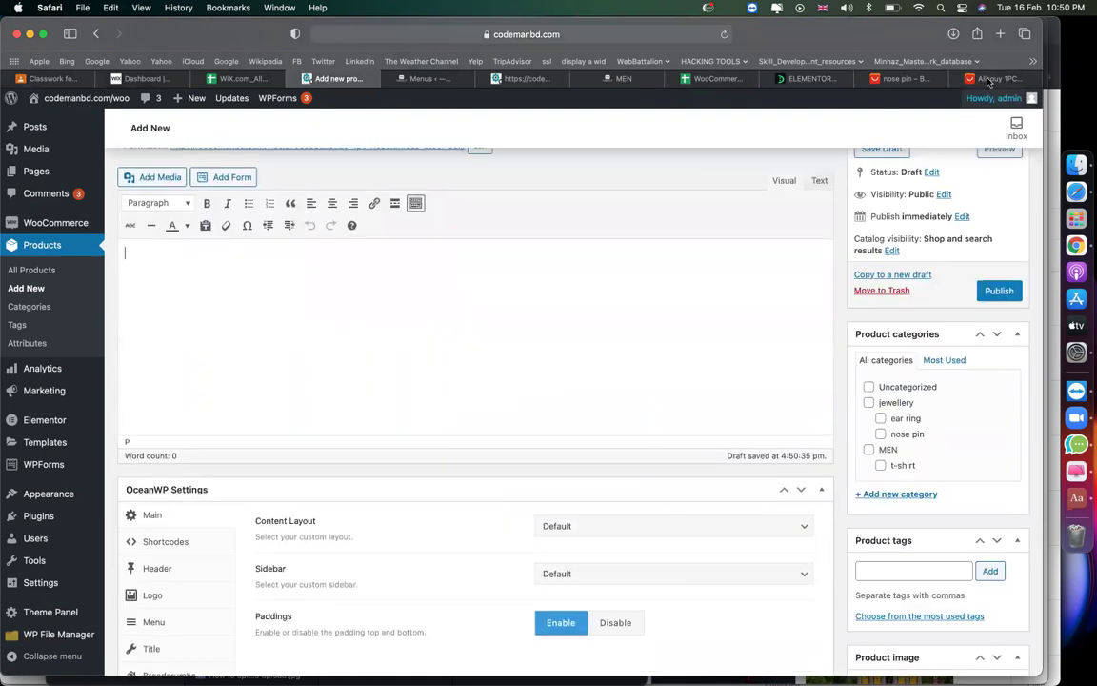
{"action": "left_click", "coordinate": [995, 79]}
{"action": "scroll", "coordinate": [728, 436], "scroll_direction": "down", "scroll_amount": 3}
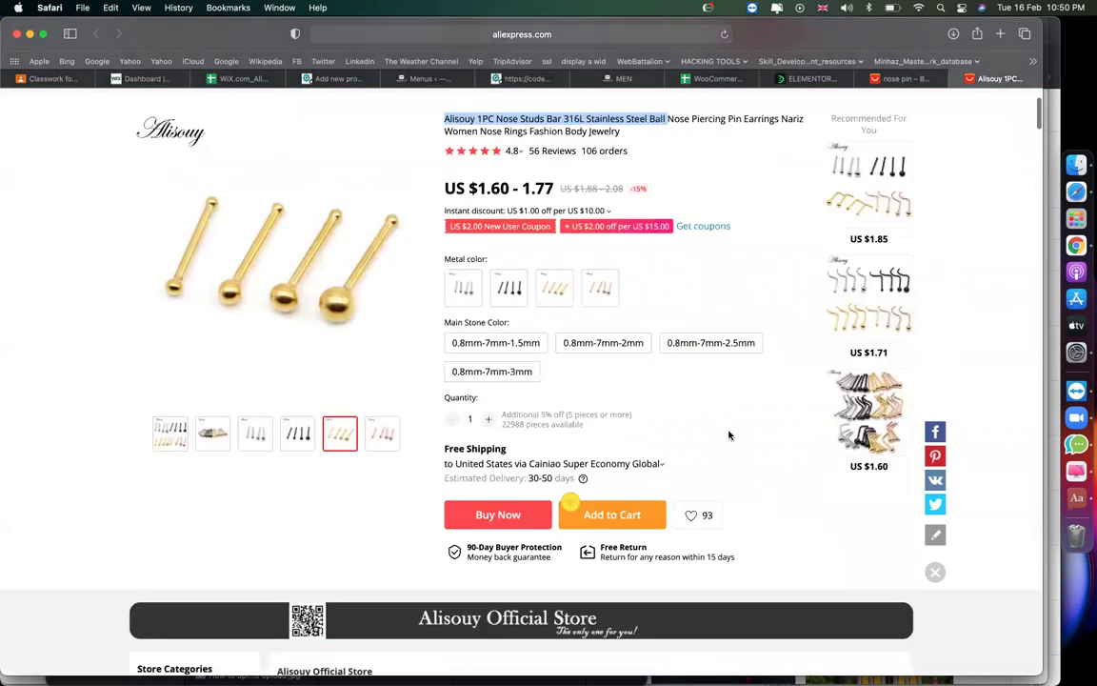
Save the listing's 'Why choose us?' description image via Save Image As.
{"action": "scroll", "coordinate": [729, 435], "scroll_direction": "down", "scroll_amount": 10}
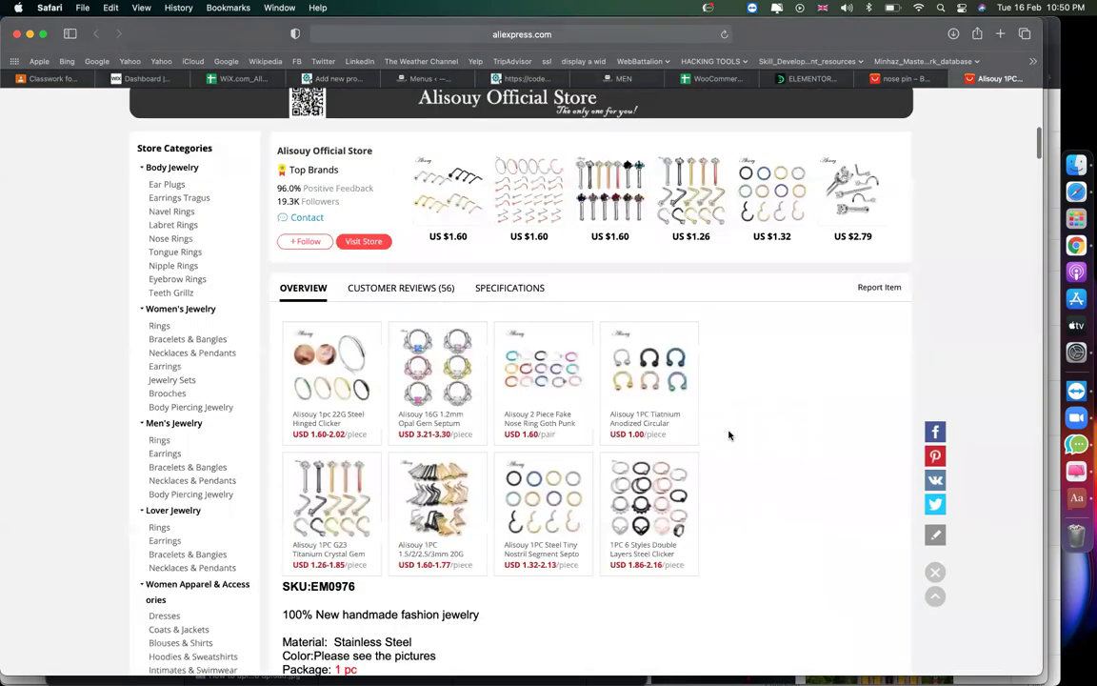
{"action": "scroll", "coordinate": [623, 411], "scroll_direction": "down", "scroll_amount": 10}
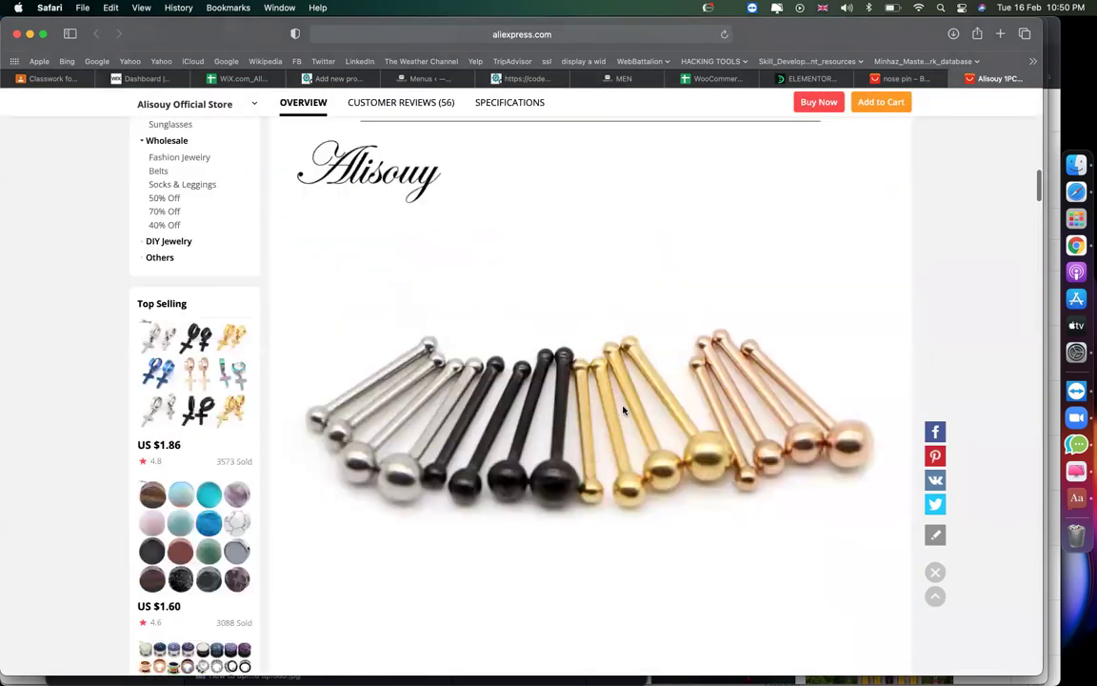
{"action": "scroll", "coordinate": [624, 411], "scroll_direction": "down", "scroll_amount": 10}
{"action": "scroll", "coordinate": [624, 410], "scroll_direction": "down", "scroll_amount": 10}
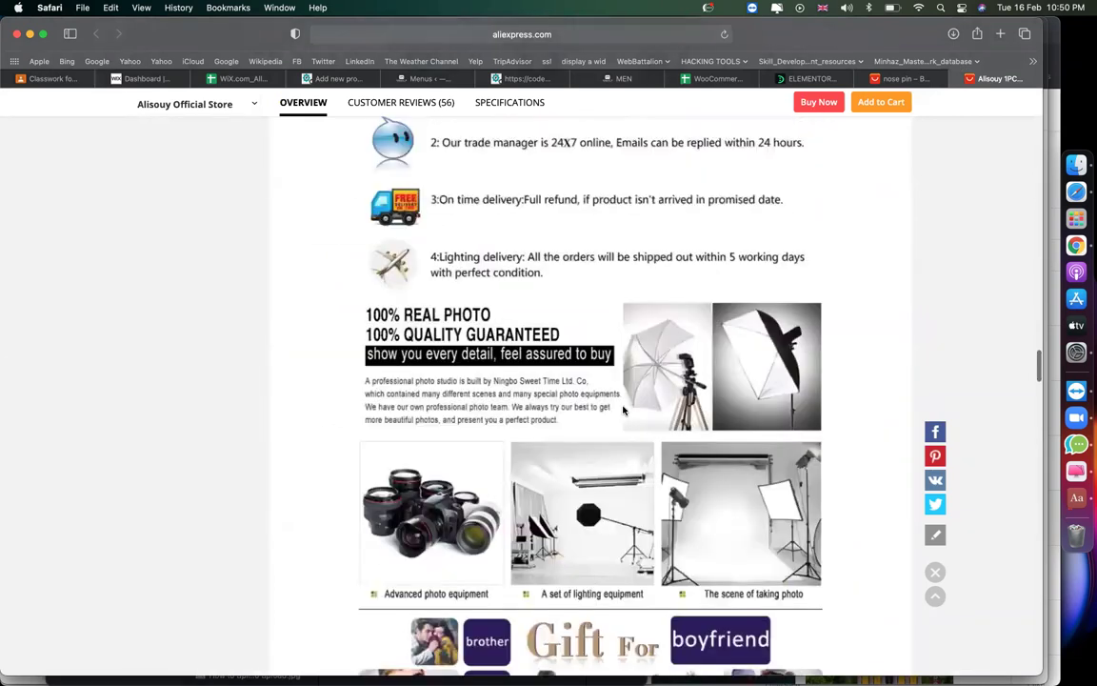
{"action": "scroll", "coordinate": [683, 407], "scroll_direction": "up", "scroll_amount": 5}
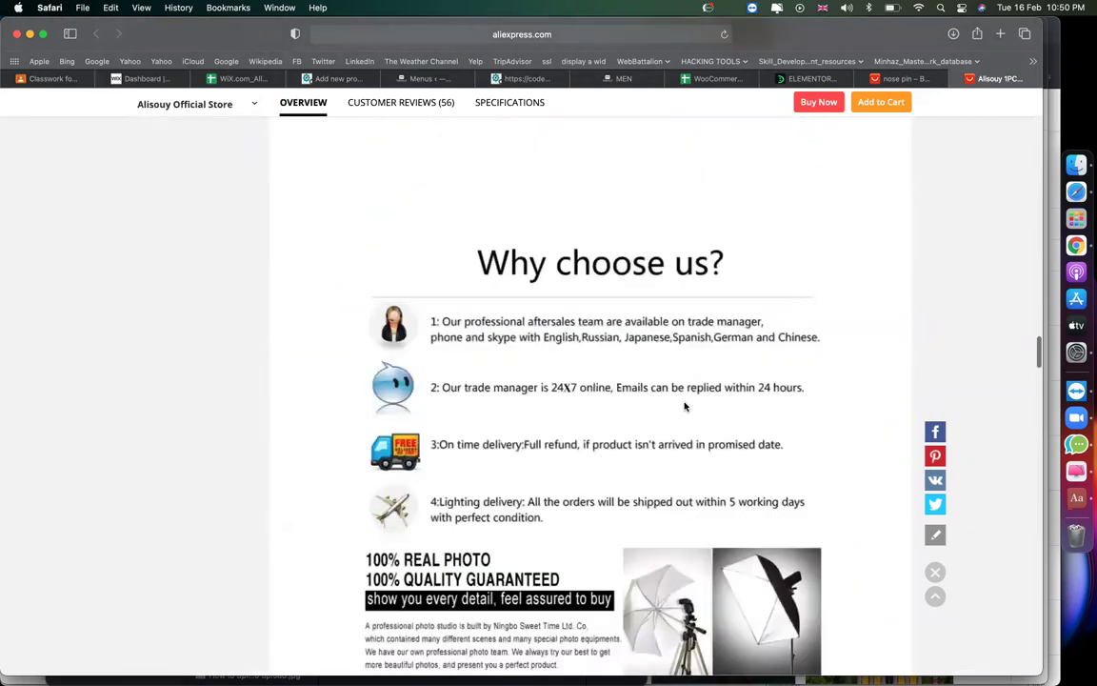
{"action": "right_click", "coordinate": [703, 402]}
{"action": "left_click", "coordinate": [650, 400]}
{"action": "right_click", "coordinate": [651, 400]}
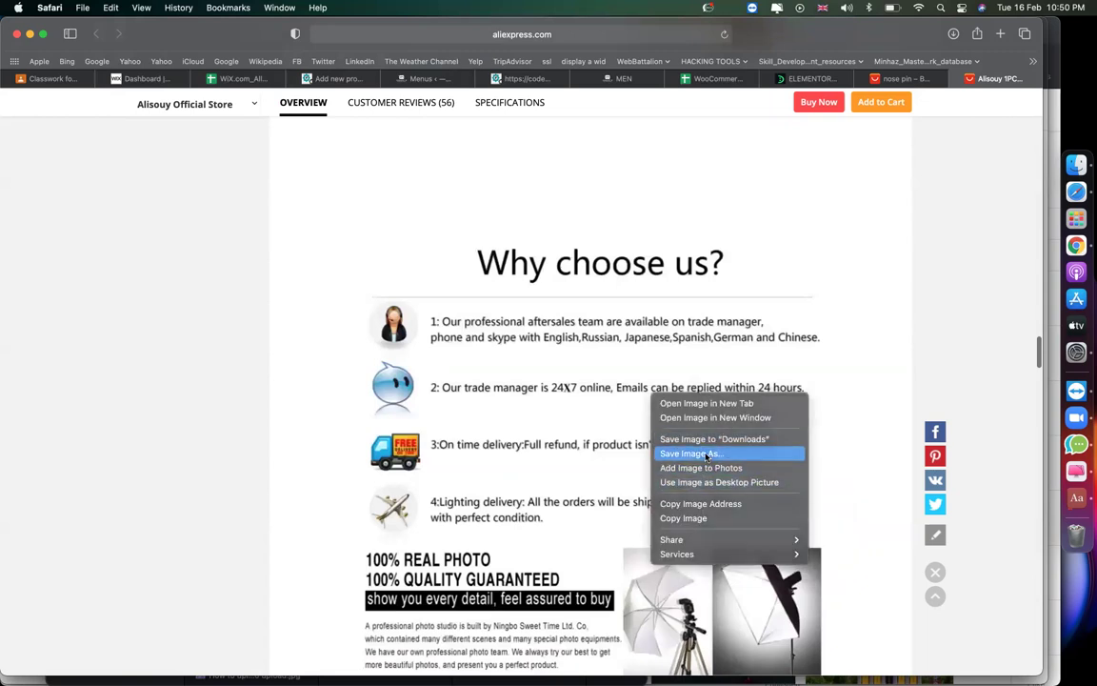
{"action": "left_click", "coordinate": [706, 454]}
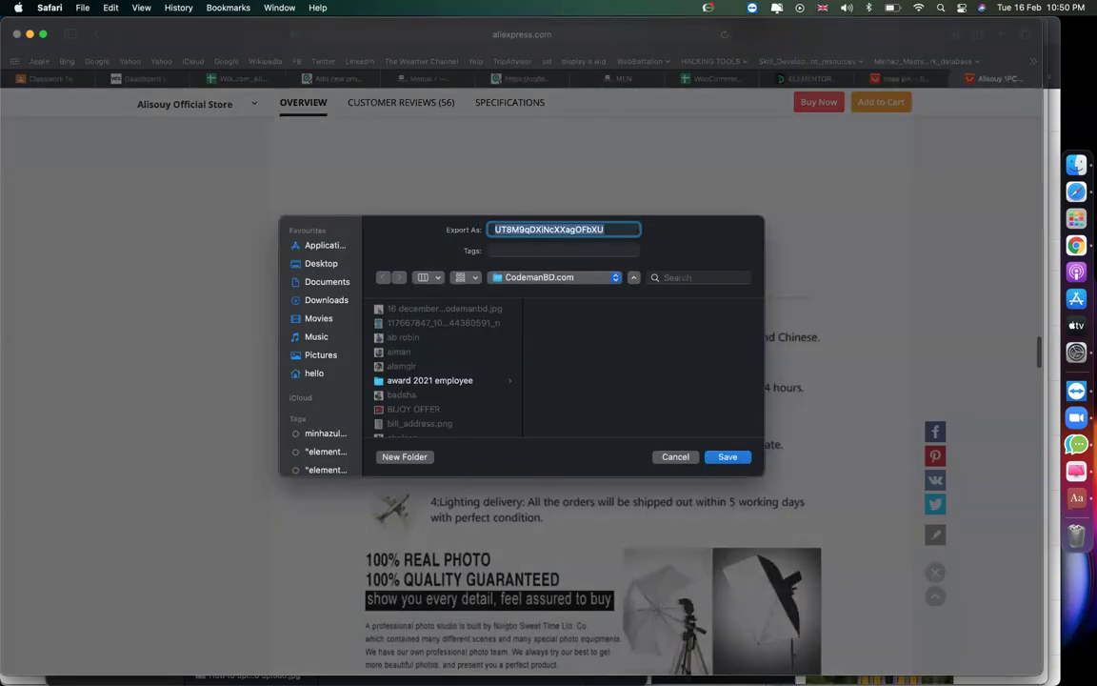
{"action": "key", "text": "Escape"}
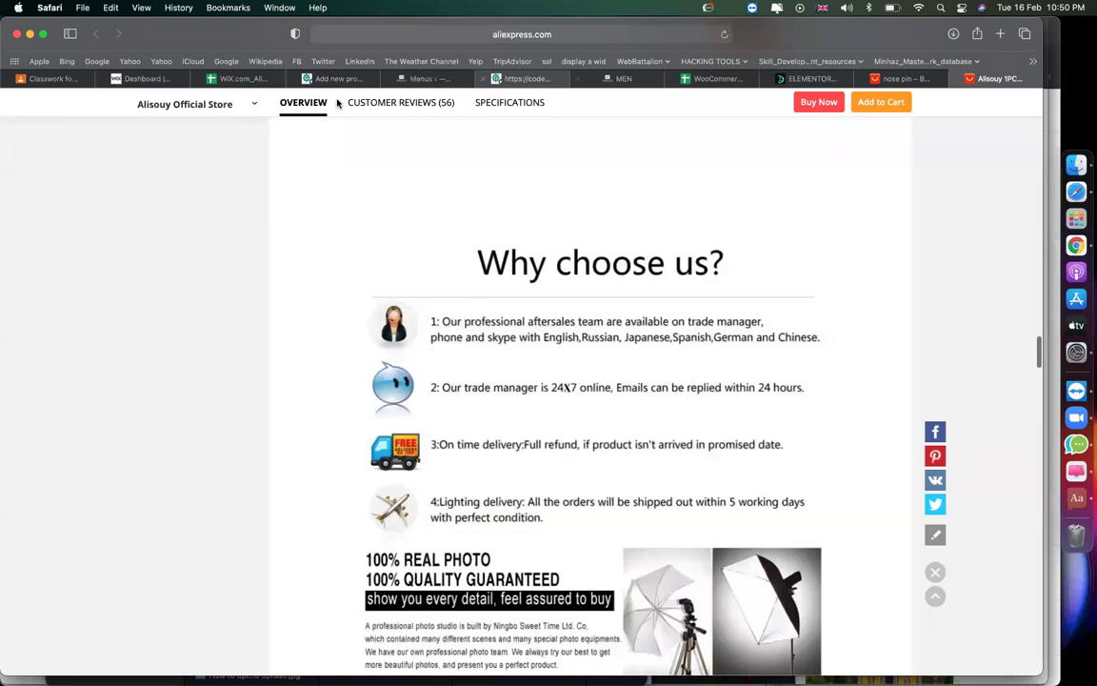
{"action": "left_click", "coordinate": [327, 82]}
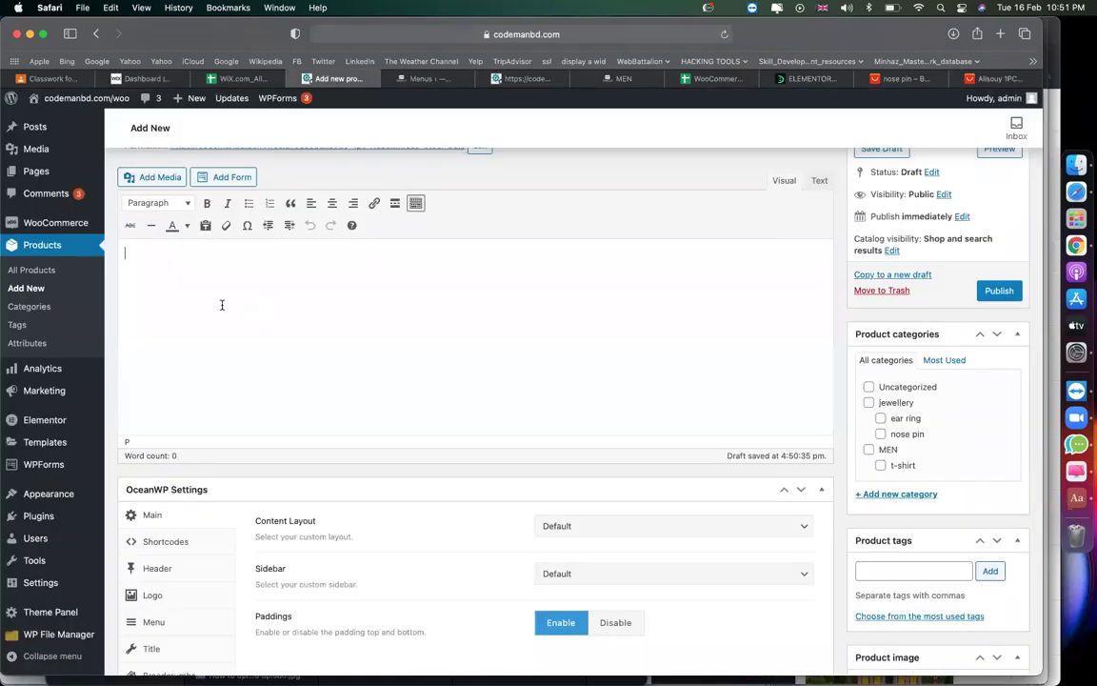
Upload the saved 'Why choose us?' image from the Desktop through Add Media into the description.
{"action": "left_click", "coordinate": [149, 177]}
{"action": "left_click", "coordinate": [580, 372]}
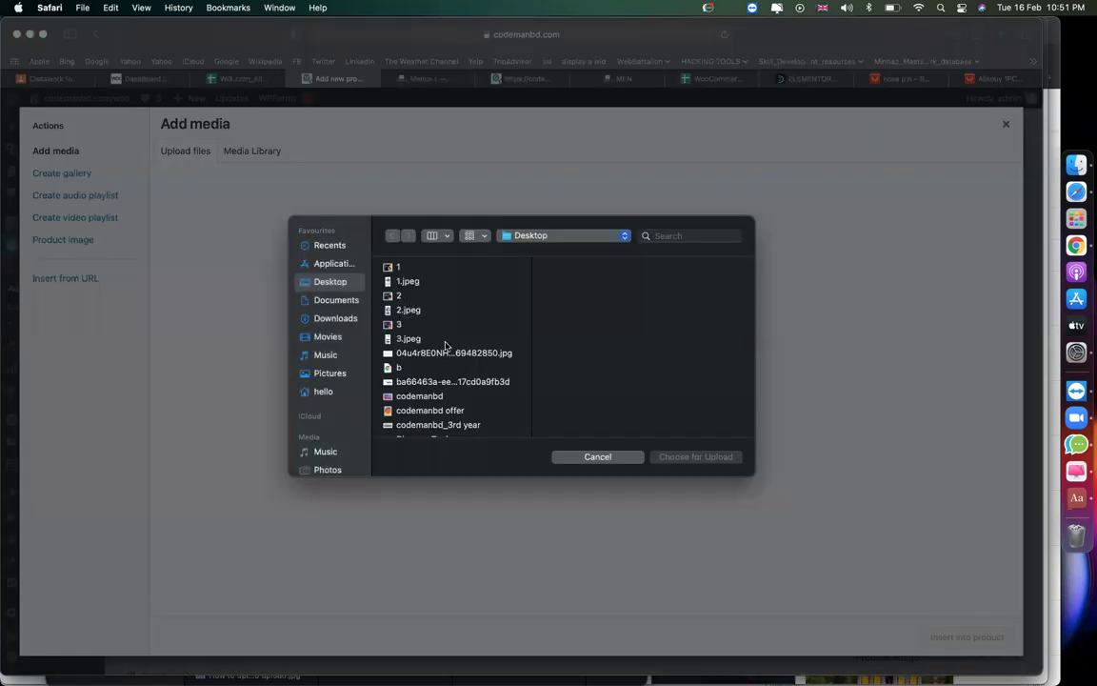
{"action": "left_click", "coordinate": [445, 341]}
{"action": "key", "text": "u"}
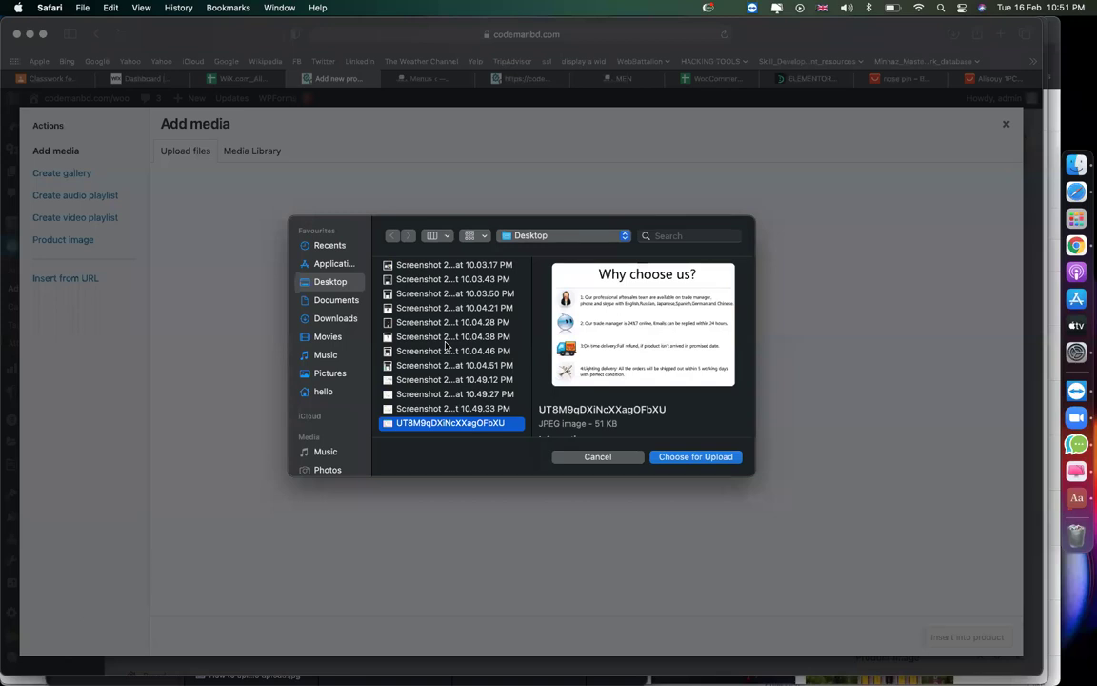
{"action": "key", "text": "Return"}
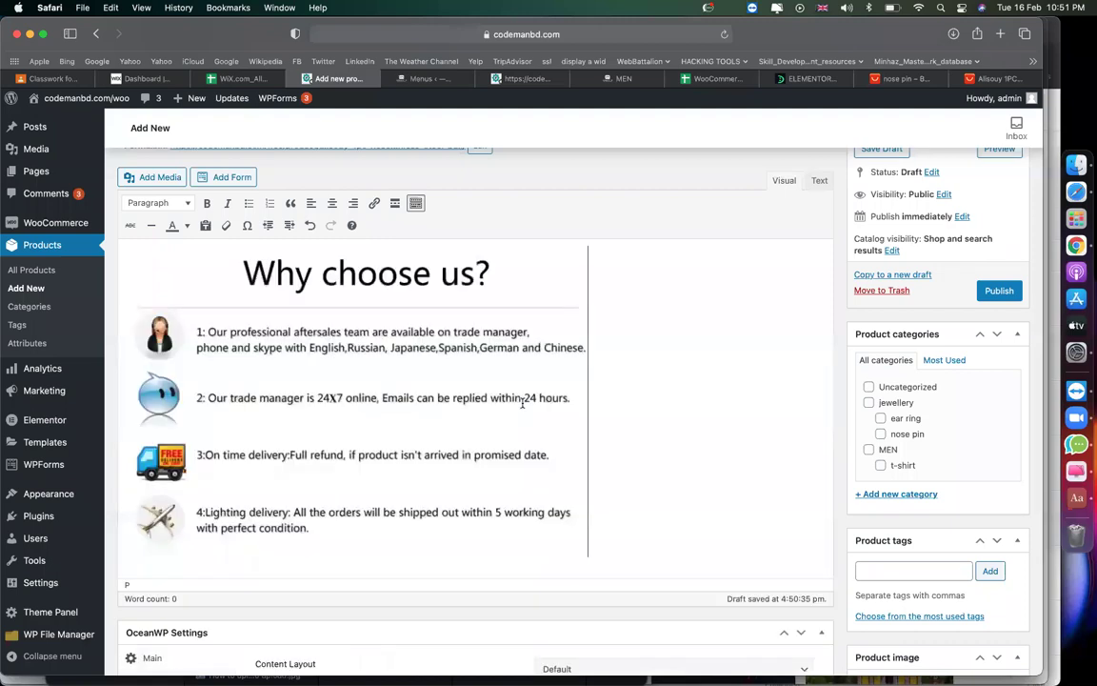
{"action": "scroll", "coordinate": [775, 306], "scroll_direction": "down", "scroll_amount": 2}
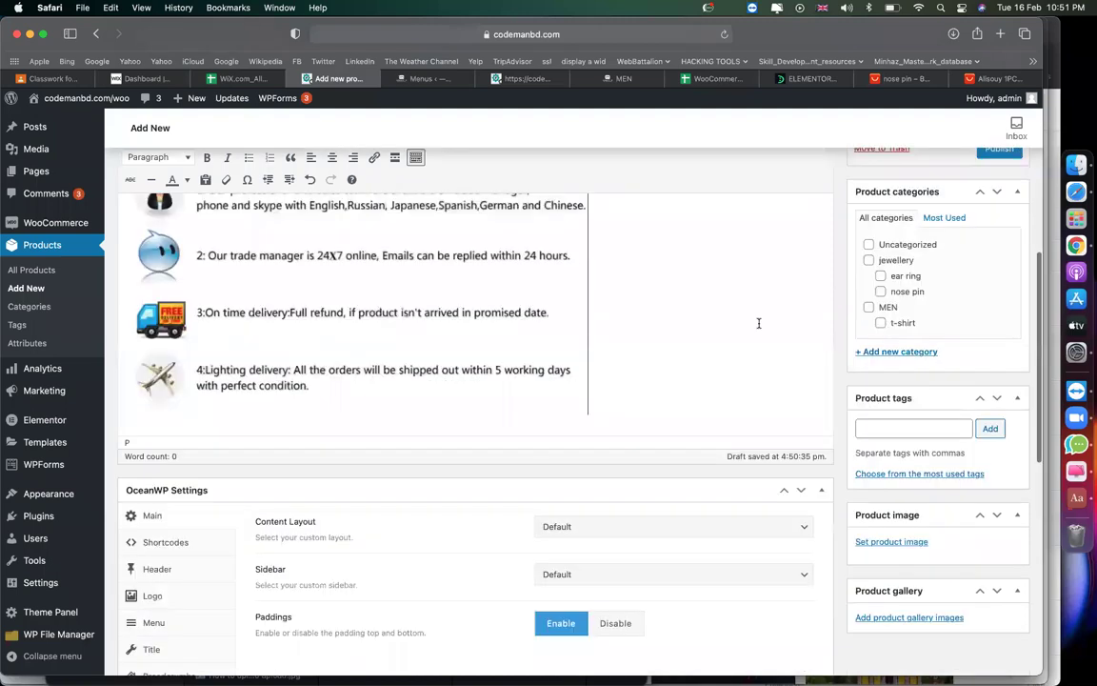
{"action": "scroll", "coordinate": [757, 321], "scroll_direction": "up", "scroll_amount": 5}
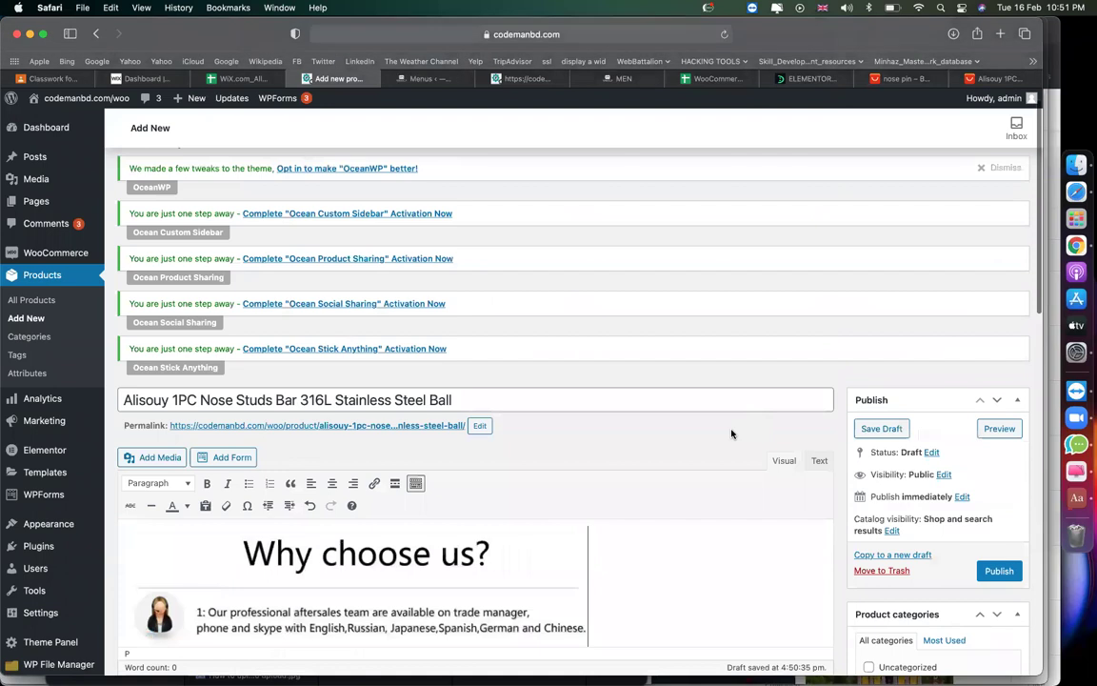
Assign the product to the nose pin category.
{"action": "scroll", "coordinate": [819, 438], "scroll_direction": "down", "scroll_amount": 5}
{"action": "left_click", "coordinate": [881, 384]}
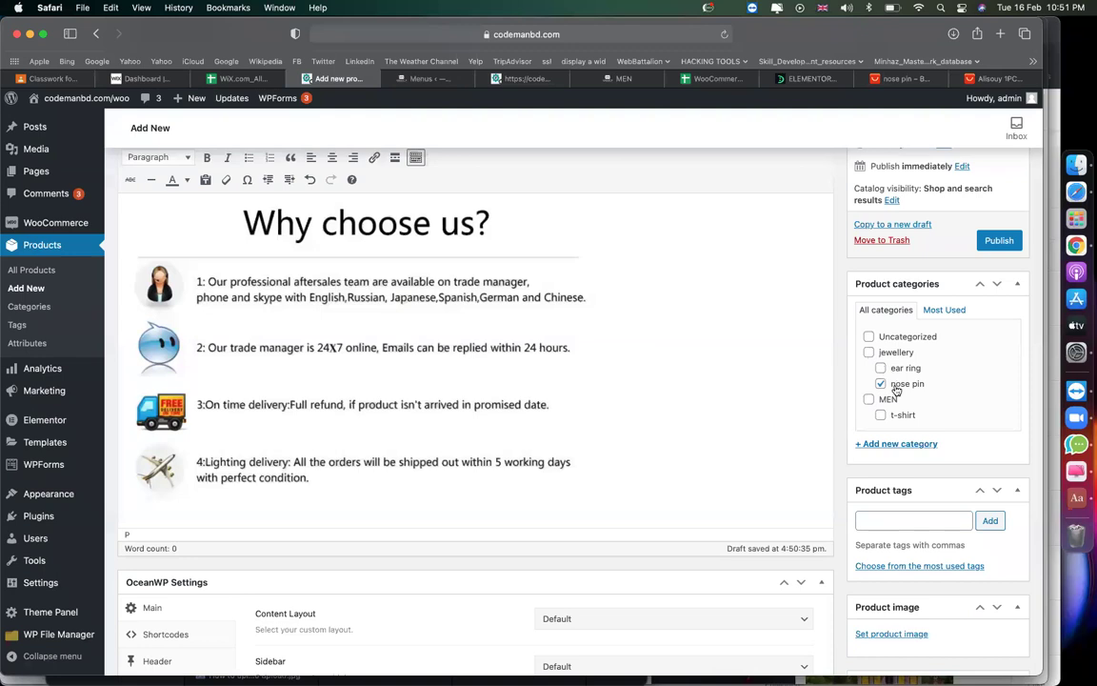
{"action": "scroll", "coordinate": [748, 385], "scroll_direction": "down", "scroll_amount": 3}
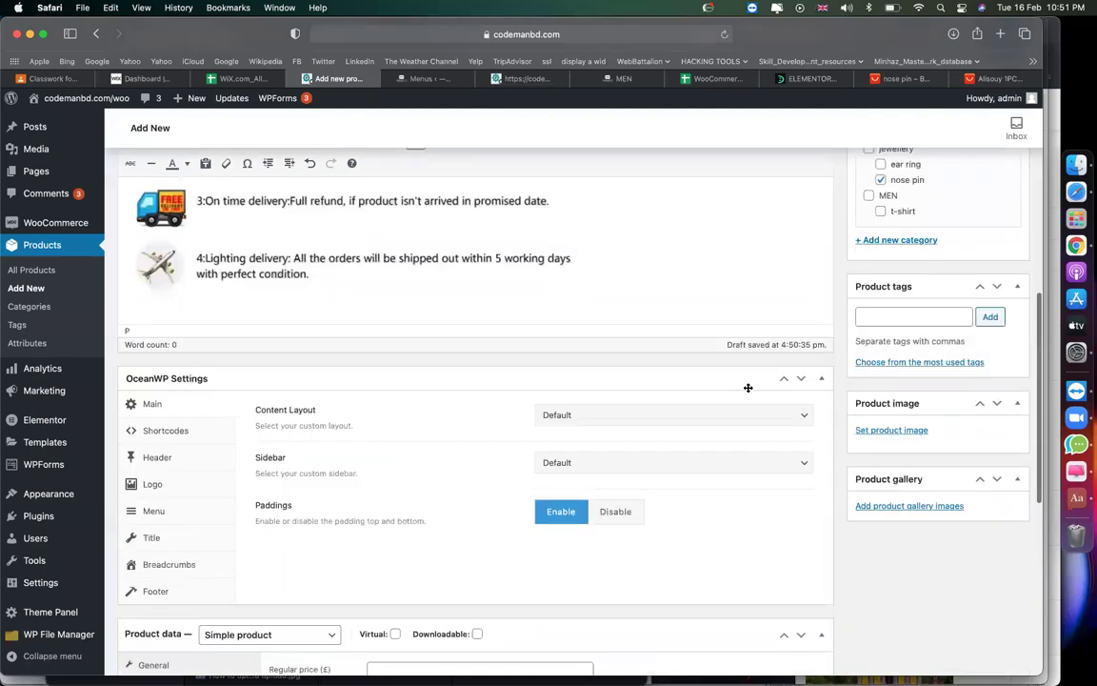
{"action": "scroll", "coordinate": [762, 385], "scroll_direction": "down", "scroll_amount": 2}
Upload Screenshot 2021-02-16 at 10.49.12 PM.png and set it as the product image.
{"action": "left_click", "coordinate": [890, 323]}
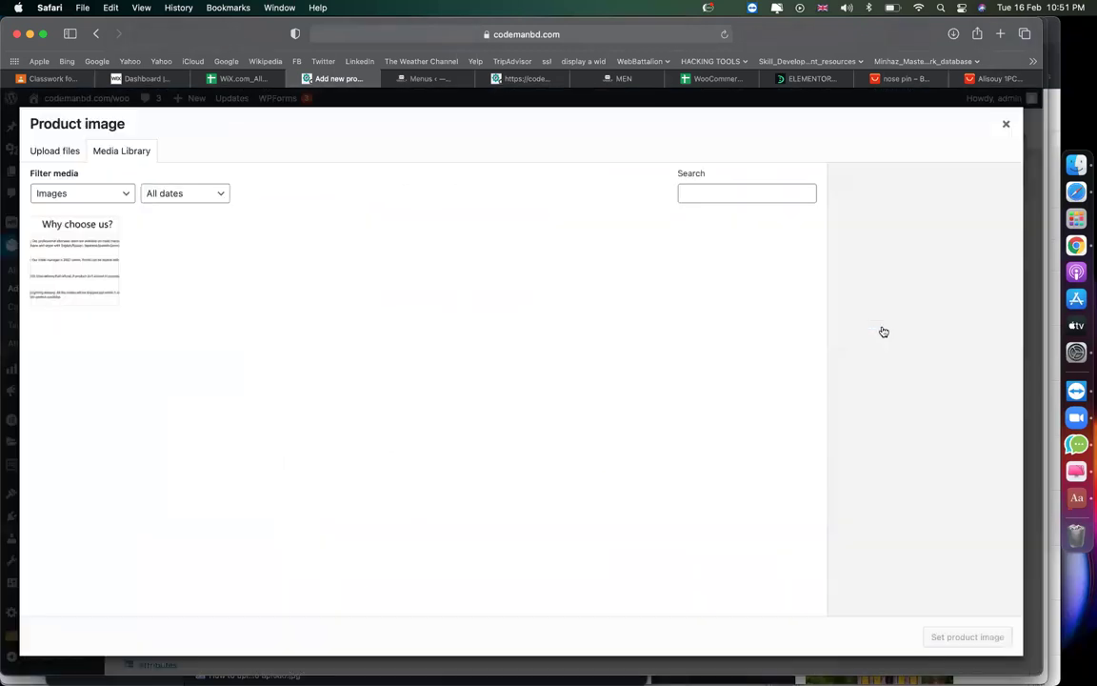
{"action": "left_click", "coordinate": [57, 153]}
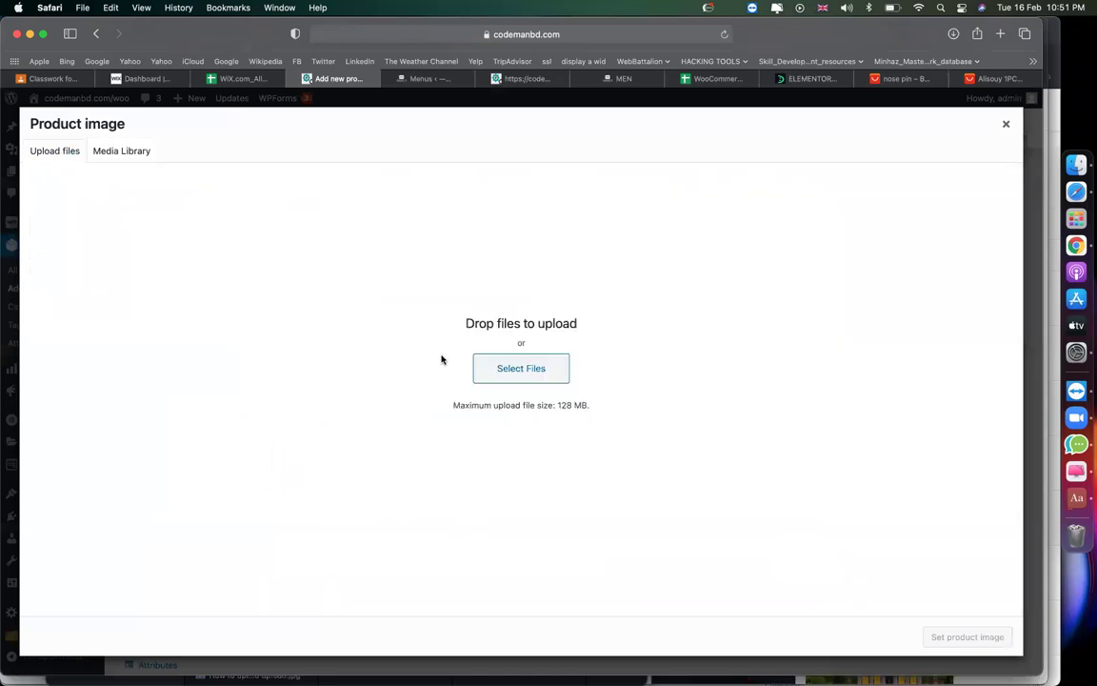
{"action": "left_click", "coordinate": [497, 370]}
{"action": "left_click", "coordinate": [407, 323]}
{"action": "scroll", "coordinate": [416, 333], "scroll_direction": "down", "scroll_amount": 5}
{"action": "scroll", "coordinate": [416, 332], "scroll_direction": "down", "scroll_amount": 5}
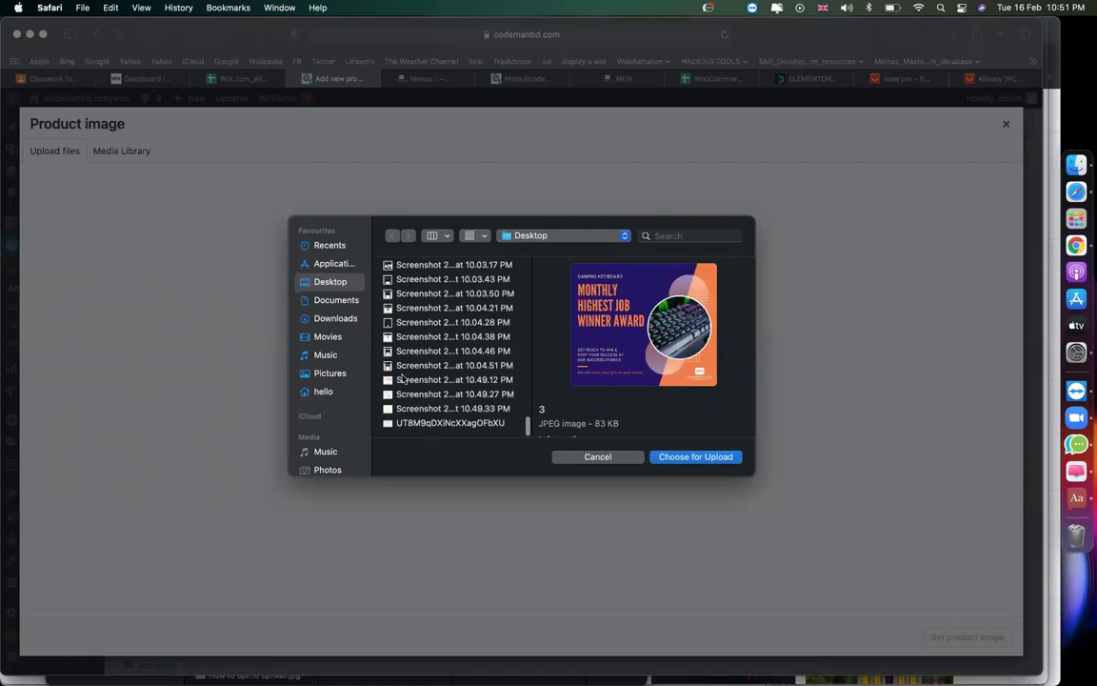
{"action": "left_click", "coordinate": [403, 379]}
{"action": "double_click", "coordinate": [403, 379]}
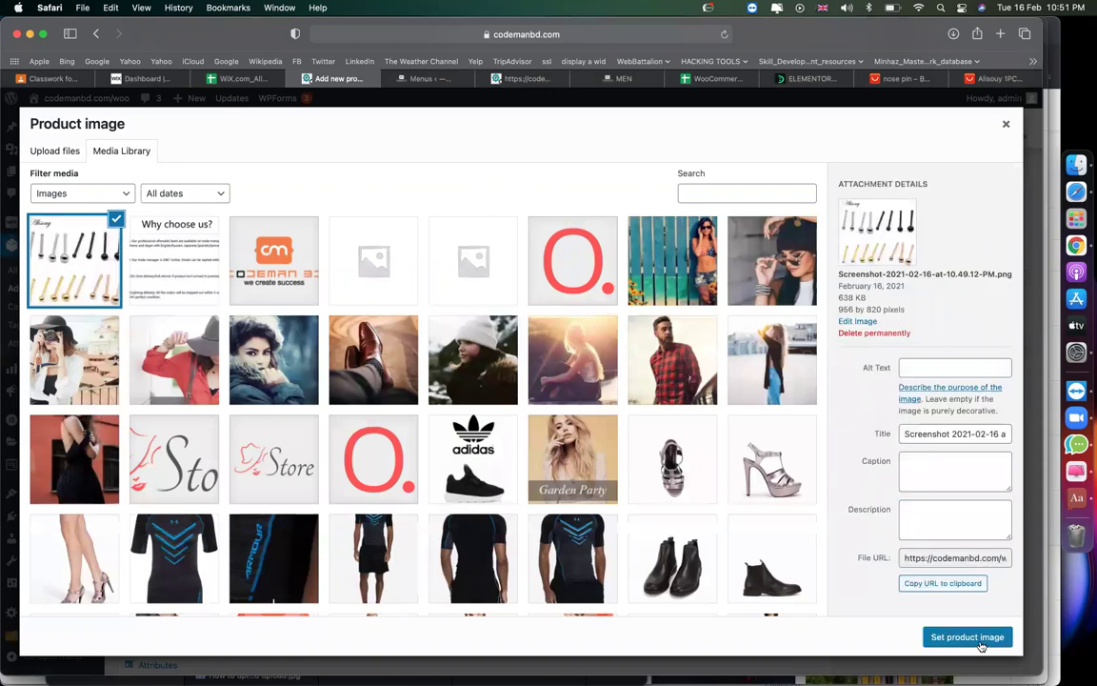
{"action": "left_click", "coordinate": [968, 636]}
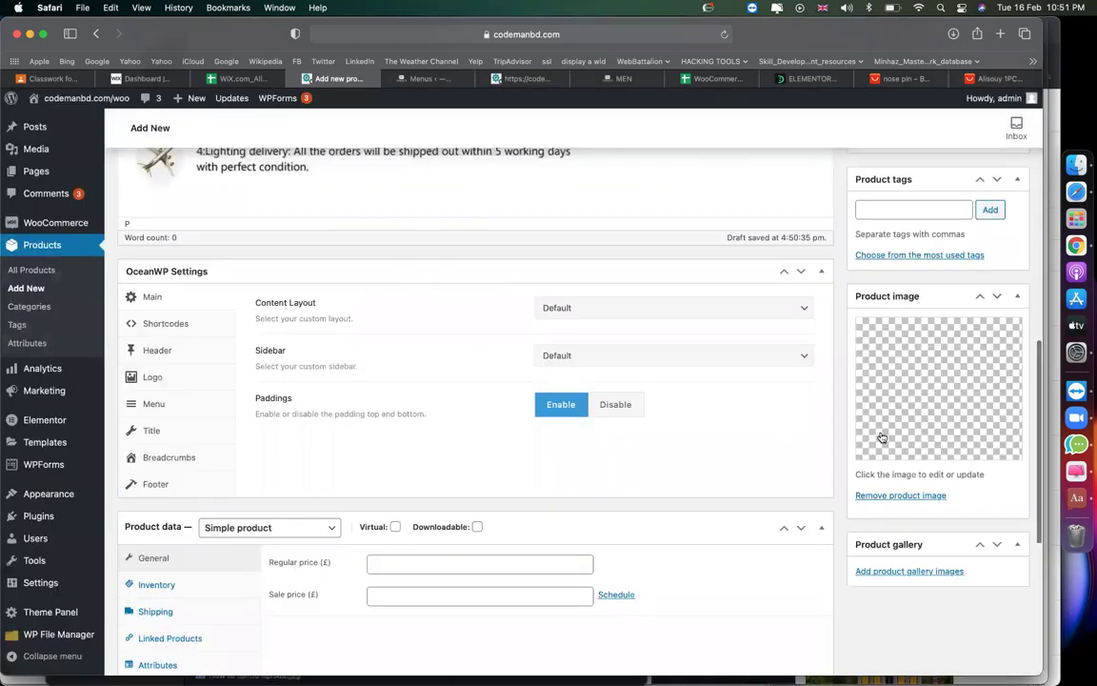
{"action": "scroll", "coordinate": [914, 331], "scroll_direction": "down", "scroll_amount": 3}
{"action": "scroll", "coordinate": [926, 517], "scroll_direction": "up", "scroll_amount": 2}
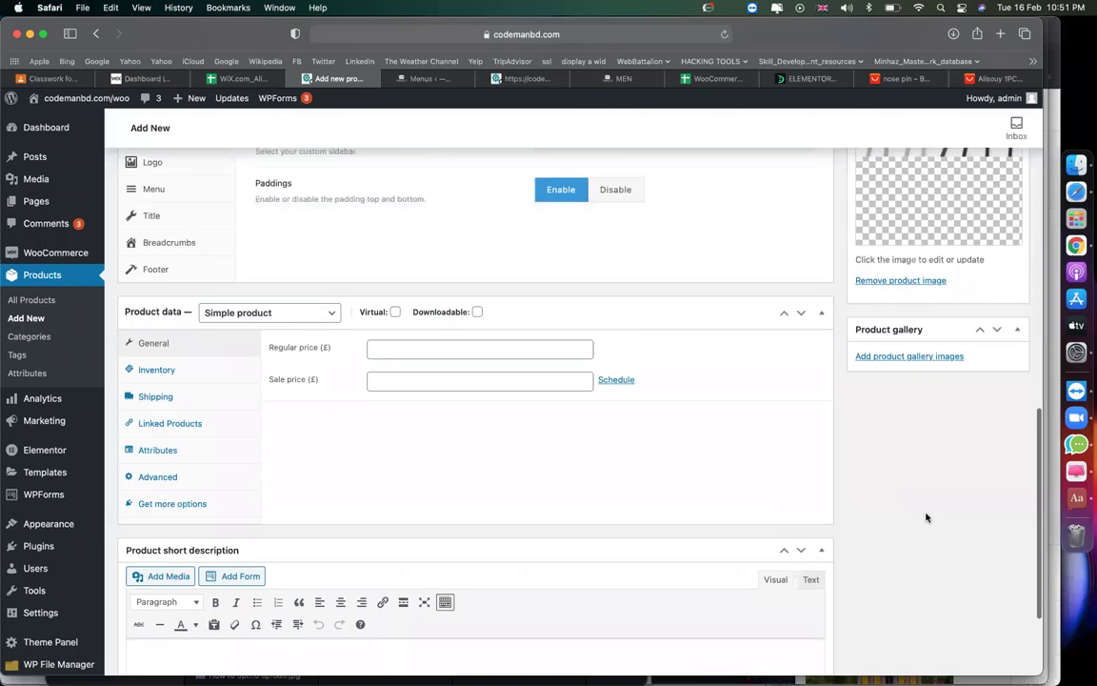
Upload the 10.49.27 PM and 10.49.33 PM screenshots and add them to the product gallery.
{"action": "left_click", "coordinate": [932, 387]}
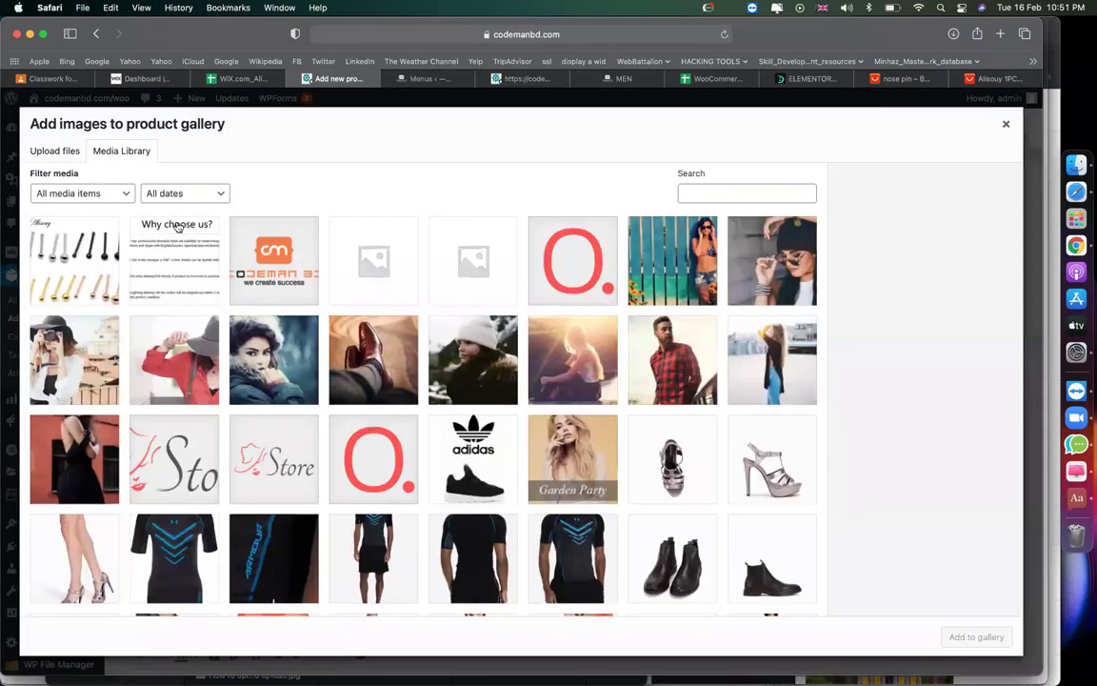
{"action": "left_click", "coordinate": [63, 150]}
{"action": "left_click", "coordinate": [531, 372]}
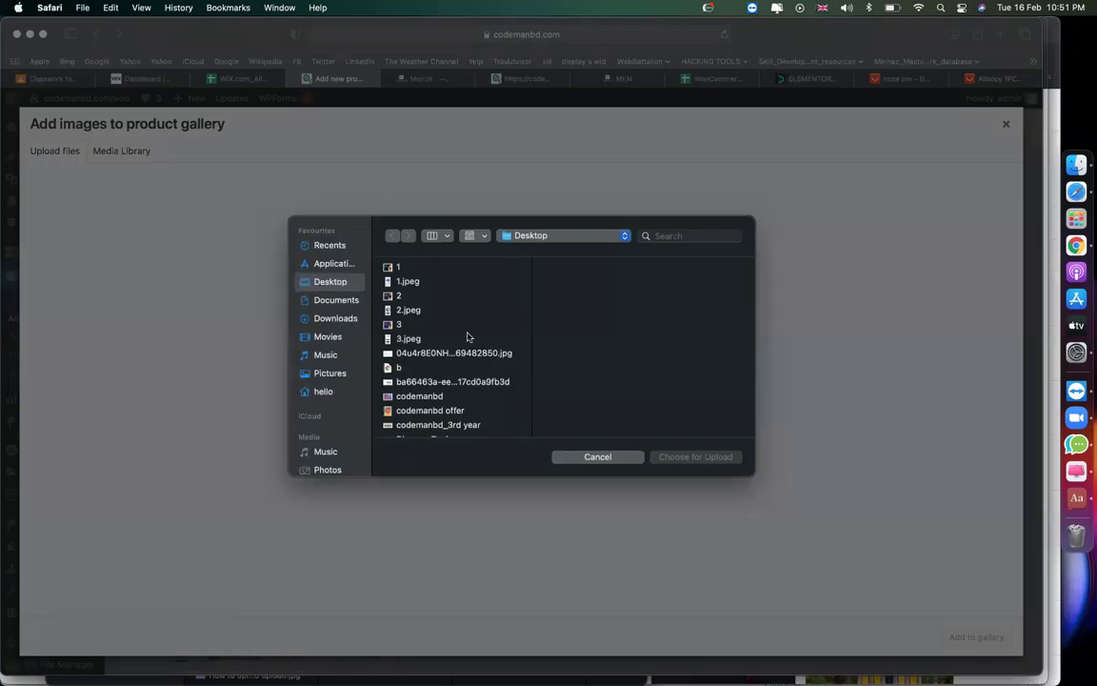
{"action": "left_click", "coordinate": [468, 337]}
{"action": "scroll", "coordinate": [457, 352], "scroll_direction": "down", "scroll_amount": 10}
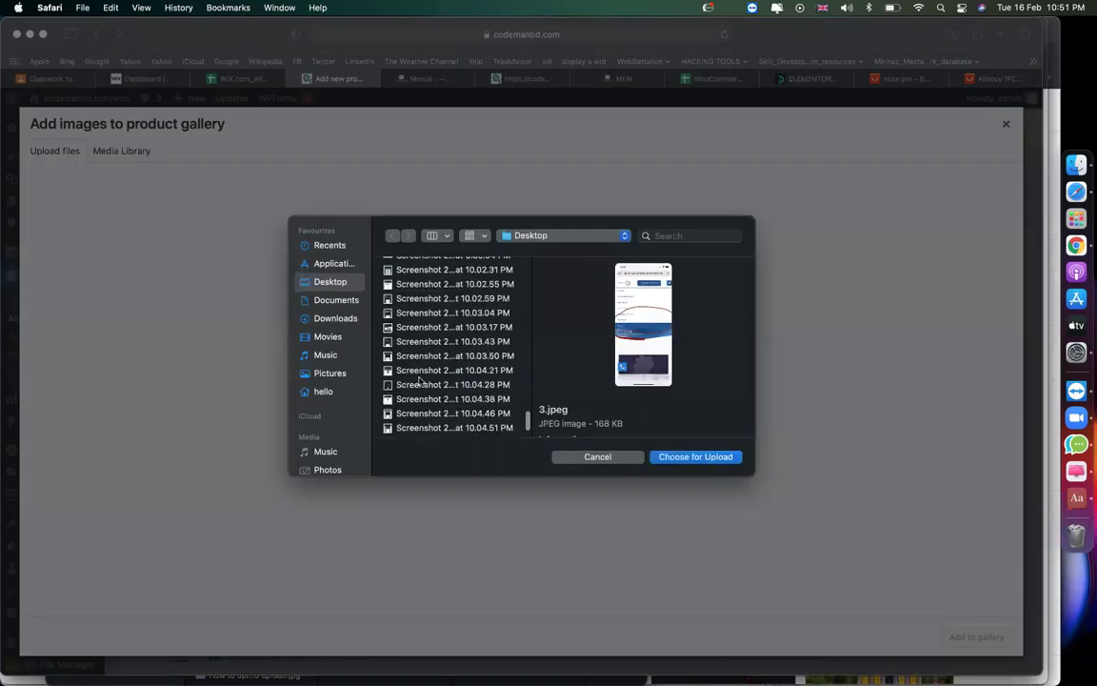
{"action": "left_click", "coordinate": [431, 380]}
{"action": "key", "text": "Down"}
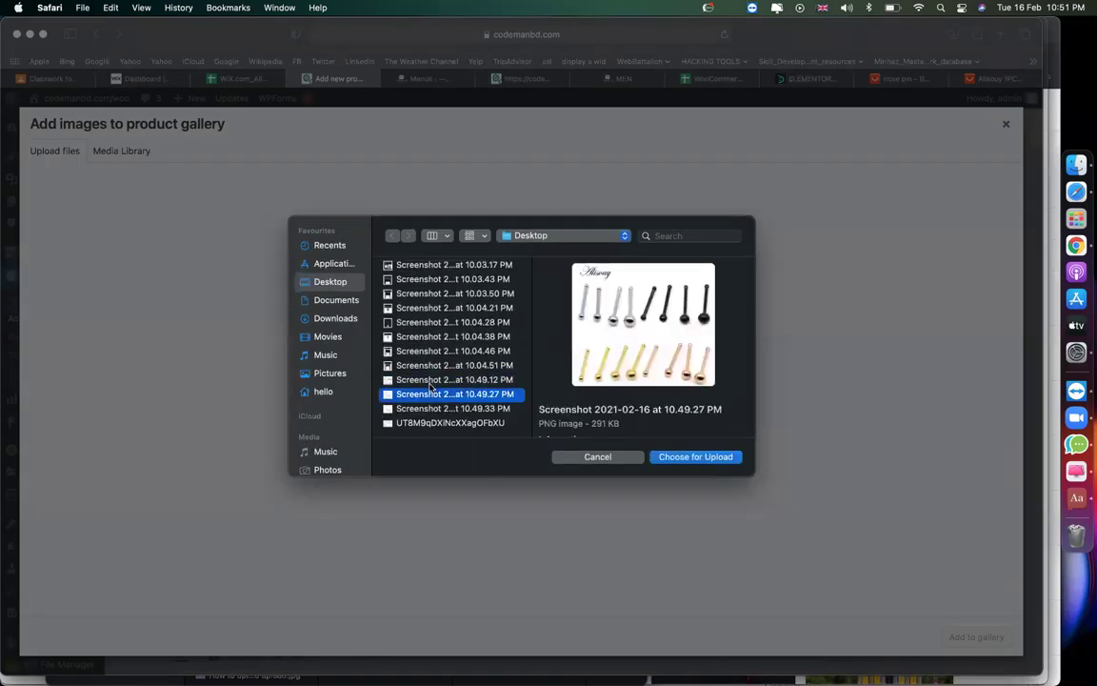
{"action": "key", "text": "shift+Down"}
{"action": "key", "text": "Return"}
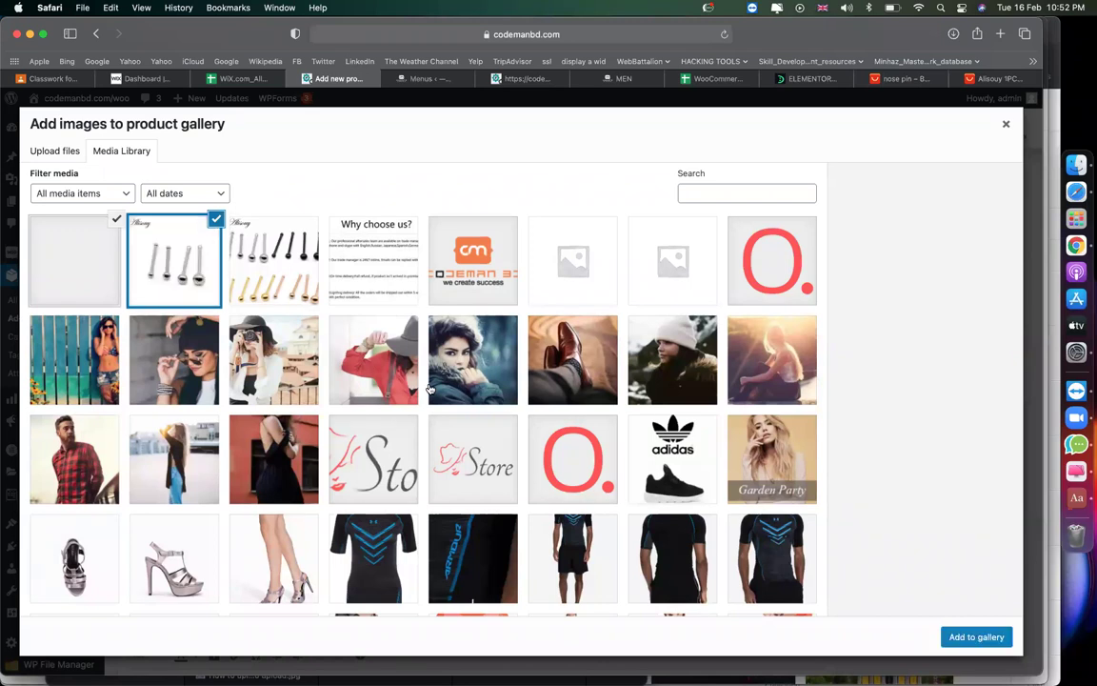
{"action": "left_click", "coordinate": [962, 638]}
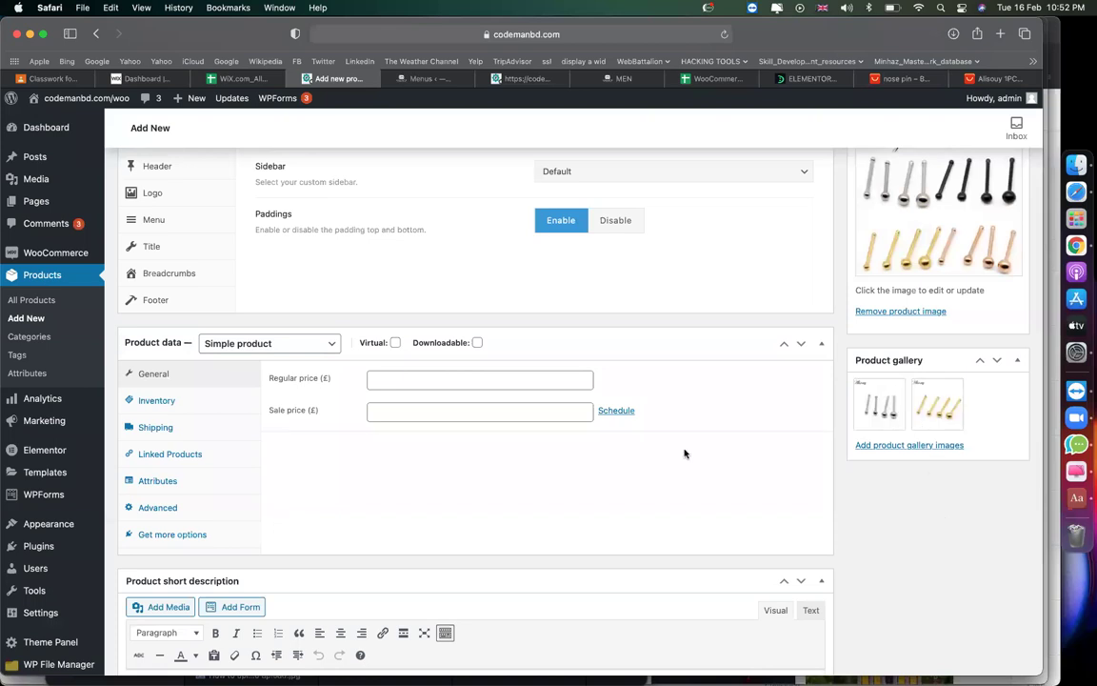
Collapse and re-expand the Product data panel to reach the price fields.
{"action": "scroll", "coordinate": [499, 444], "scroll_direction": "up", "scroll_amount": 1}
{"action": "left_click", "coordinate": [433, 385]}
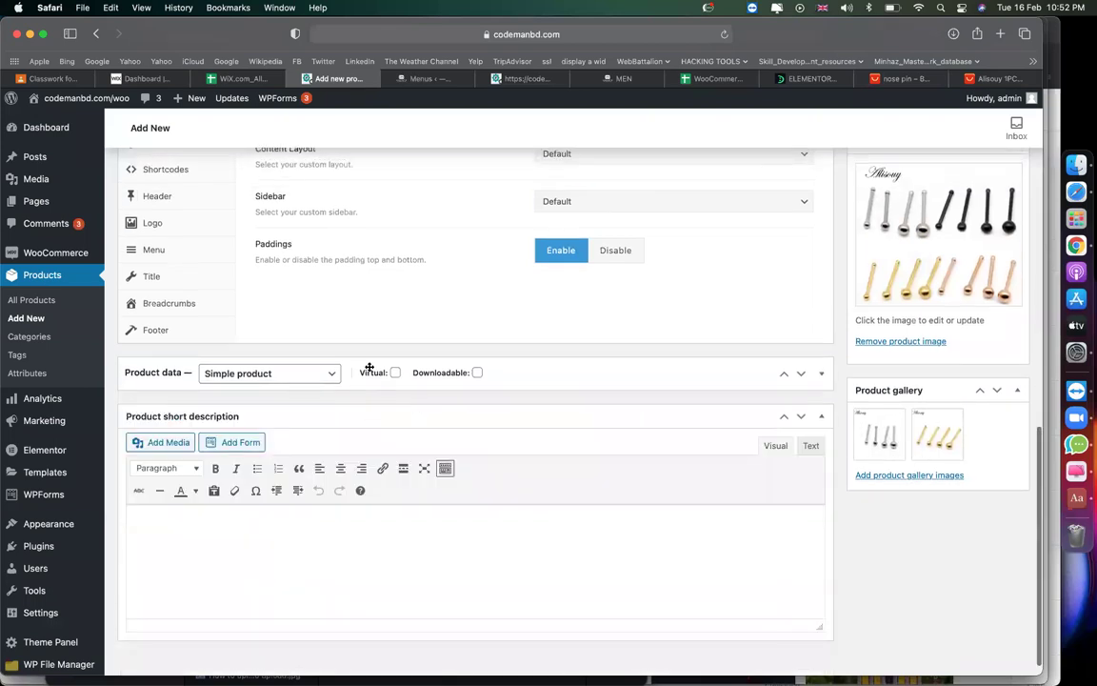
{"action": "scroll", "coordinate": [400, 291], "scroll_direction": "up", "scroll_amount": 4}
{"action": "scroll", "coordinate": [377, 486], "scroll_direction": "down", "scroll_amount": 3}
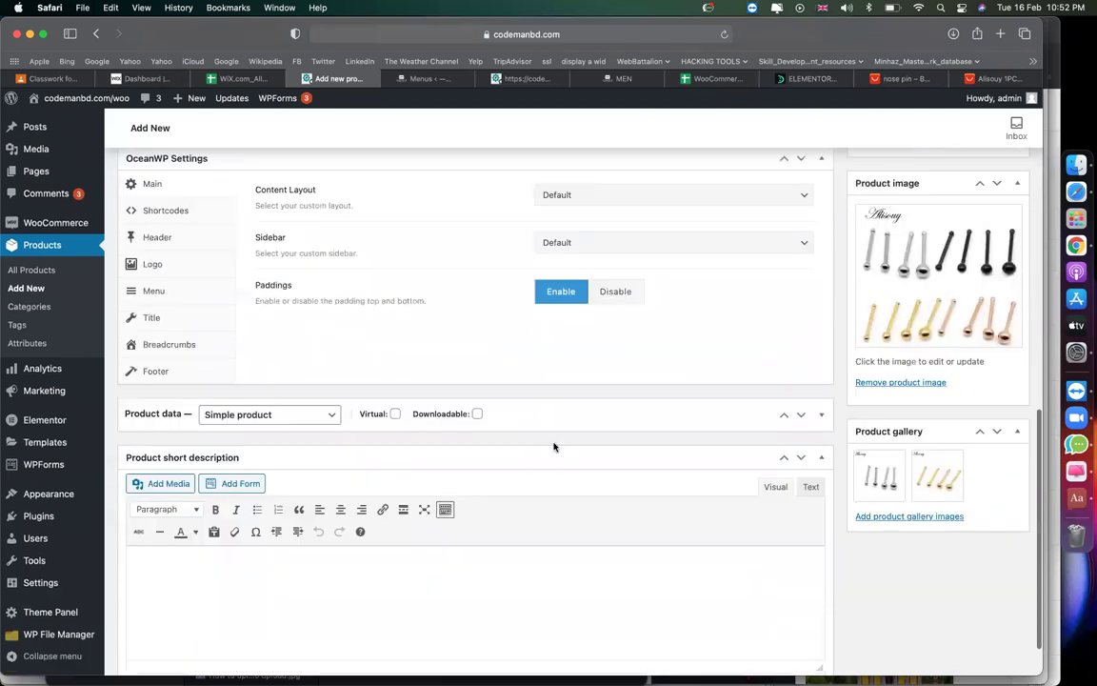
{"action": "left_click", "coordinate": [529, 414]}
{"action": "left_click", "coordinate": [436, 450]}
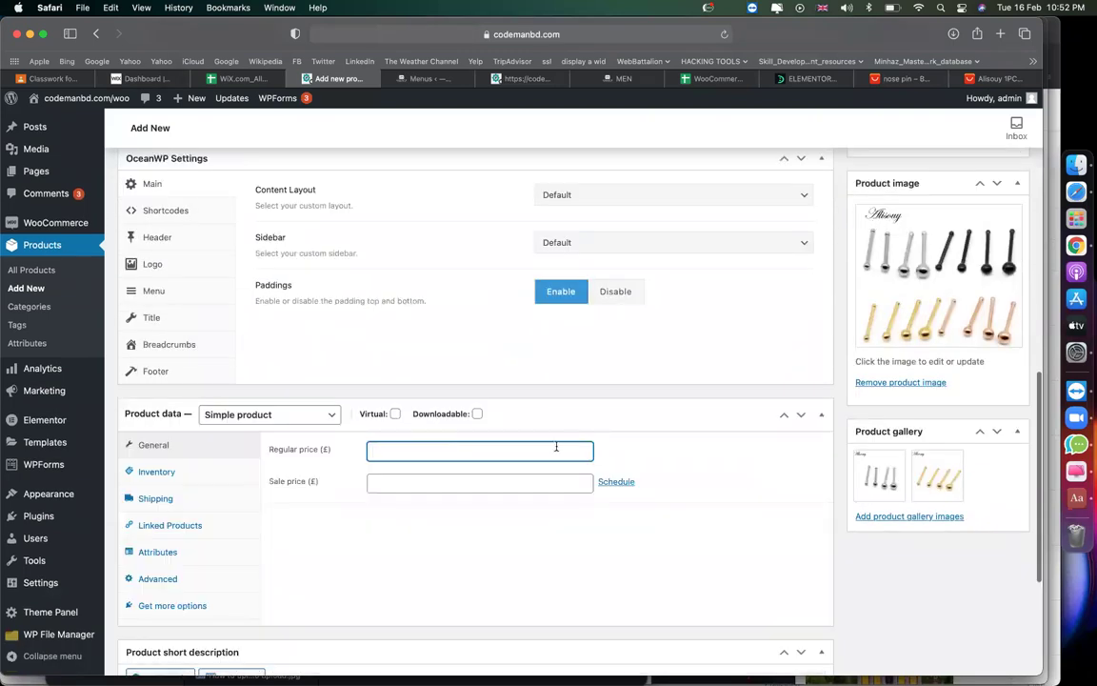
{"action": "left_click", "coordinate": [464, 477]}
Copy the 1.60 price from the AliExpress product page and return to the editor.
{"action": "left_click", "coordinate": [900, 78]}
{"action": "scroll", "coordinate": [657, 461], "scroll_direction": "up", "scroll_amount": 5}
{"action": "scroll", "coordinate": [657, 462], "scroll_direction": "up", "scroll_amount": 15}
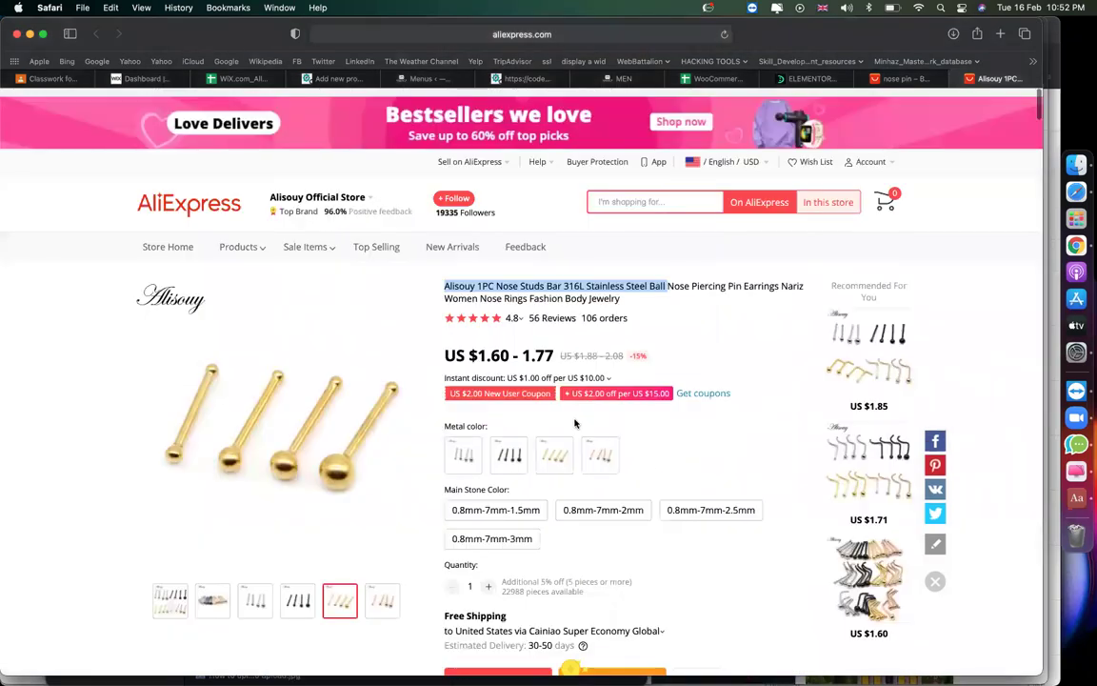
{"action": "left_click_drag", "start_coordinate": [510, 346], "coordinate": [476, 344]}
{"action": "key", "text": "super+c"}
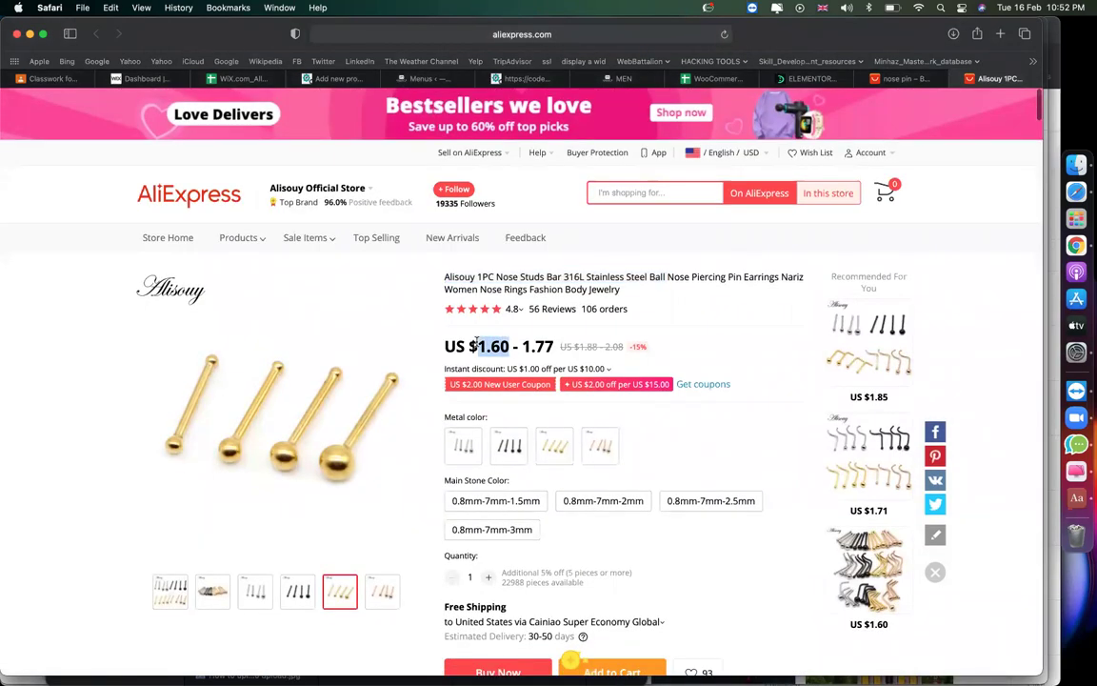
{"action": "left_click", "coordinate": [441, 80]}
{"action": "left_click", "coordinate": [339, 78]}
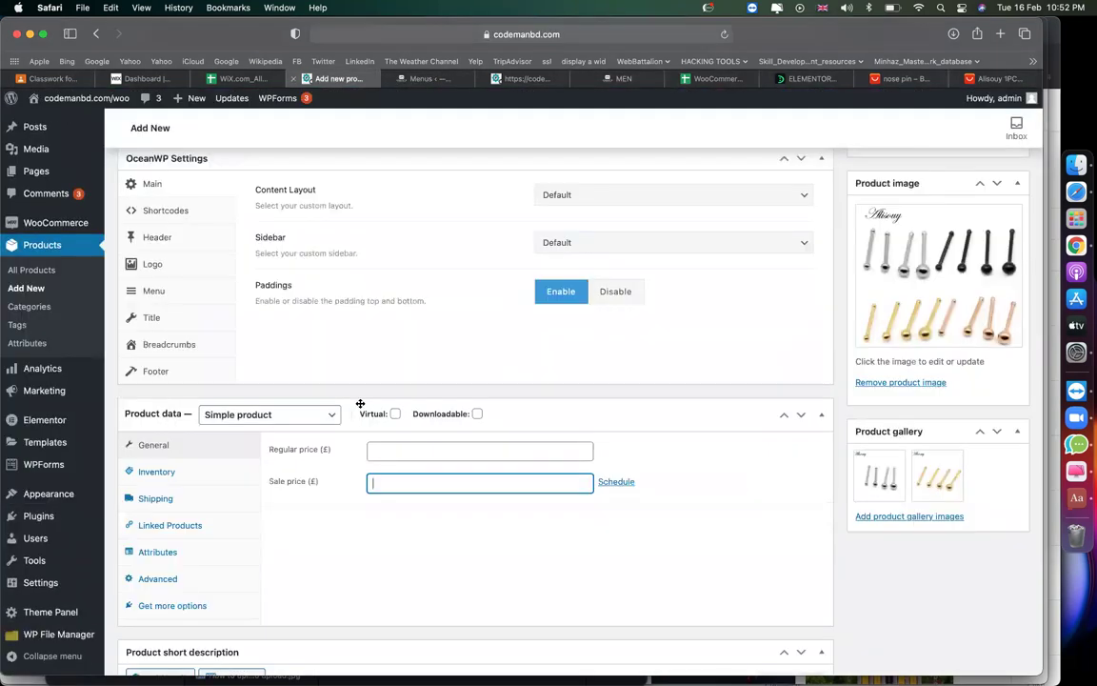
Set the regular price to 2 and paste 1.60 as the sale price.
{"action": "scroll", "coordinate": [381, 414], "scroll_direction": "down", "scroll_amount": 2}
{"action": "left_click", "coordinate": [387, 396]}
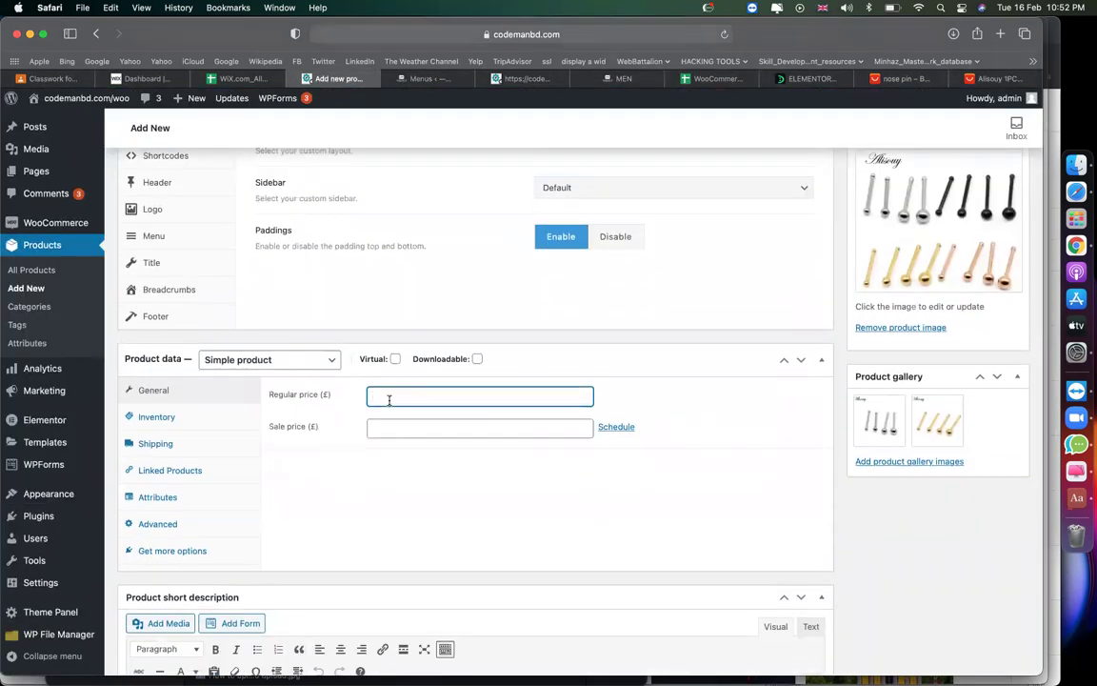
{"action": "left_click", "coordinate": [415, 424]}
{"action": "key", "text": "super+v"}
{"action": "left_click", "coordinate": [391, 398]}
{"action": "left_click", "coordinate": [399, 425]}
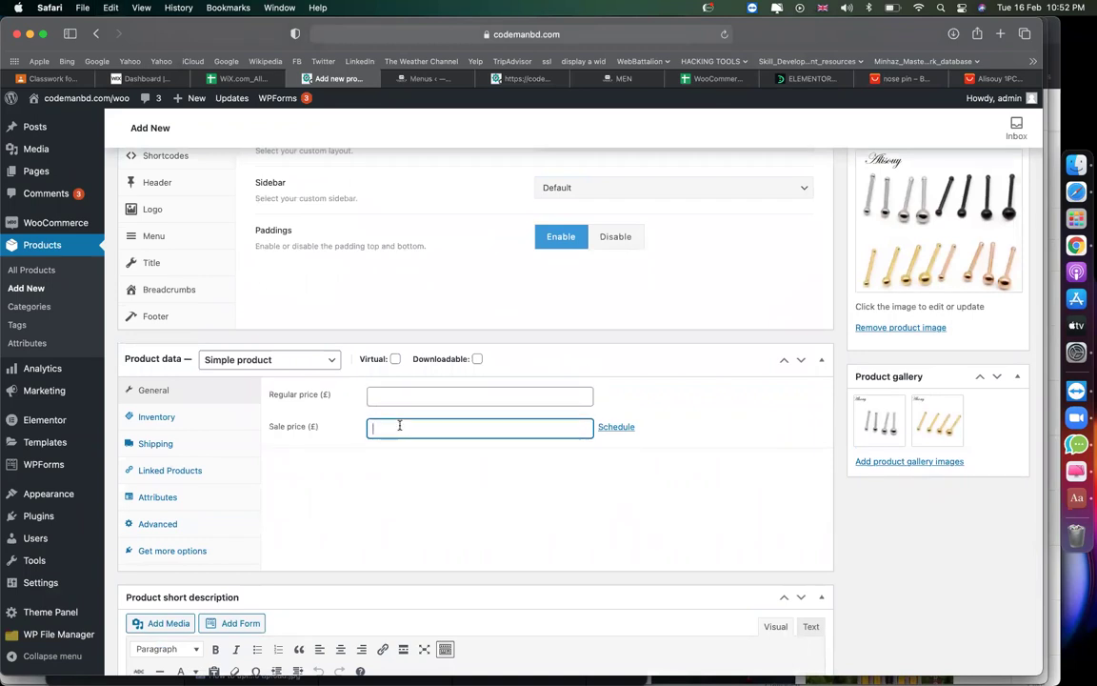
{"action": "type", "text": "2"}
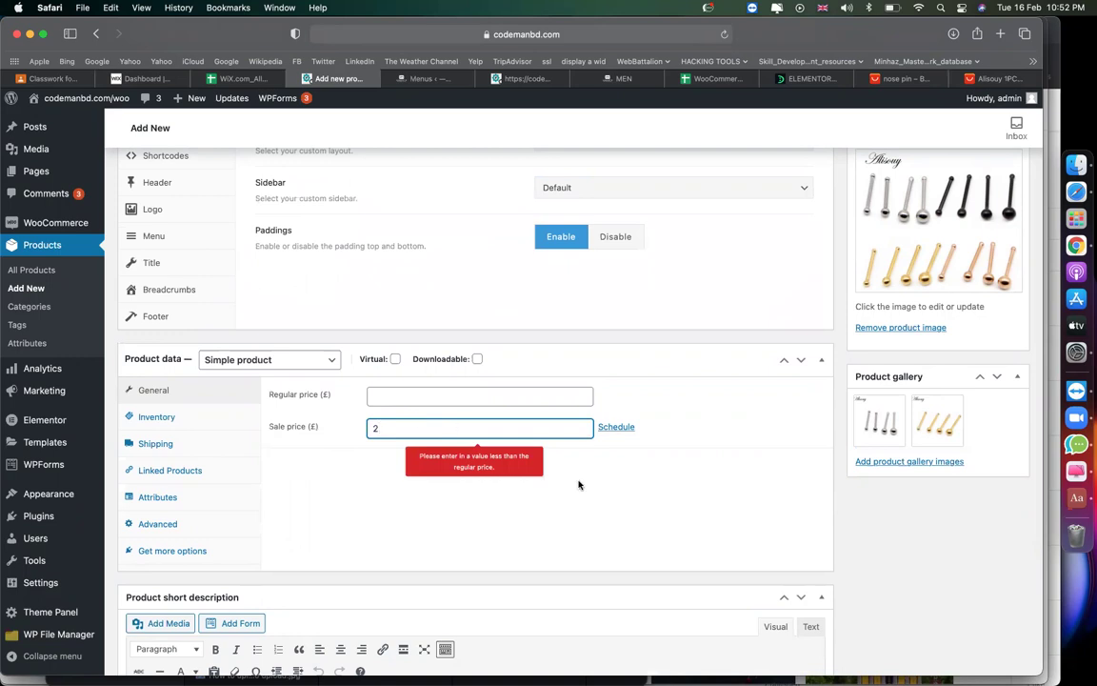
{"action": "left_click", "coordinate": [458, 393]}
{"action": "type", "text": "2"}
{"action": "left_click", "coordinate": [497, 431]}
{"action": "left_click", "coordinate": [587, 494]}
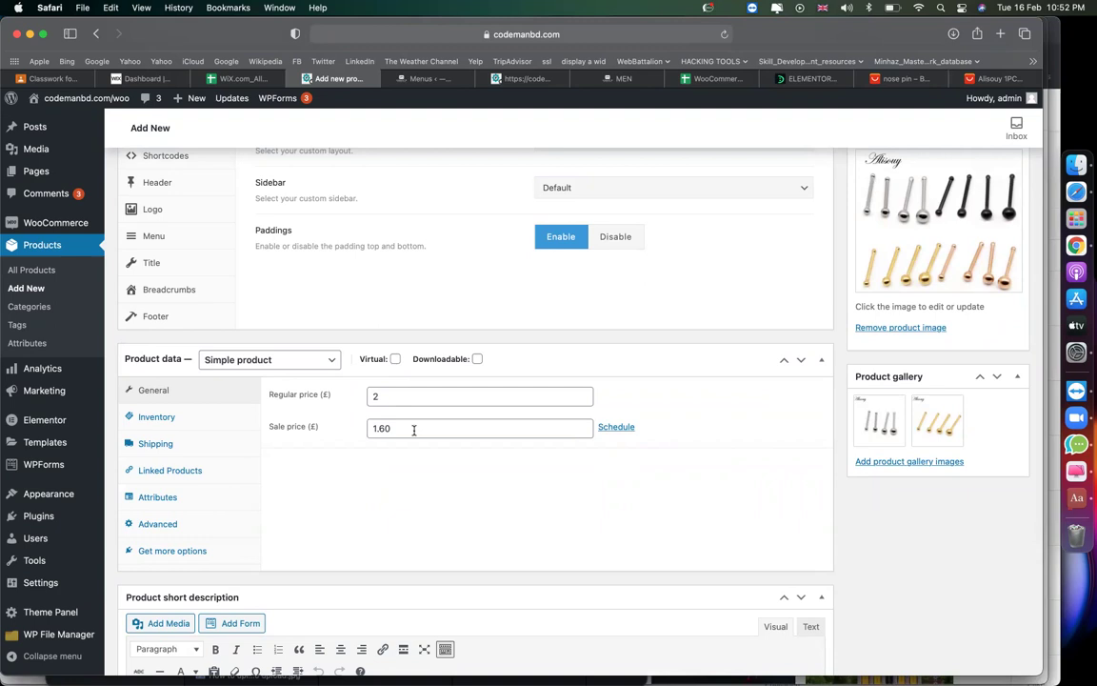
Schedule the sale from 1 February 2021 to 28 February 2021.
{"action": "left_click", "coordinate": [624, 426]}
{"action": "left_click", "coordinate": [461, 457]}
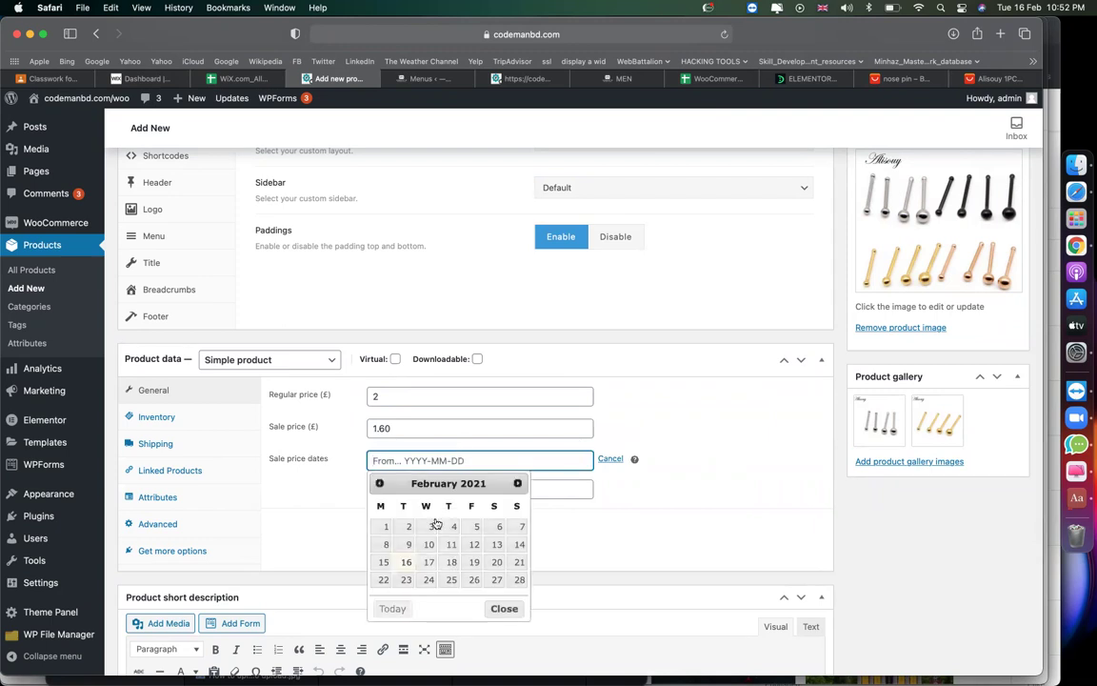
{"action": "left_click", "coordinate": [385, 527]}
{"action": "left_click", "coordinate": [477, 491]}
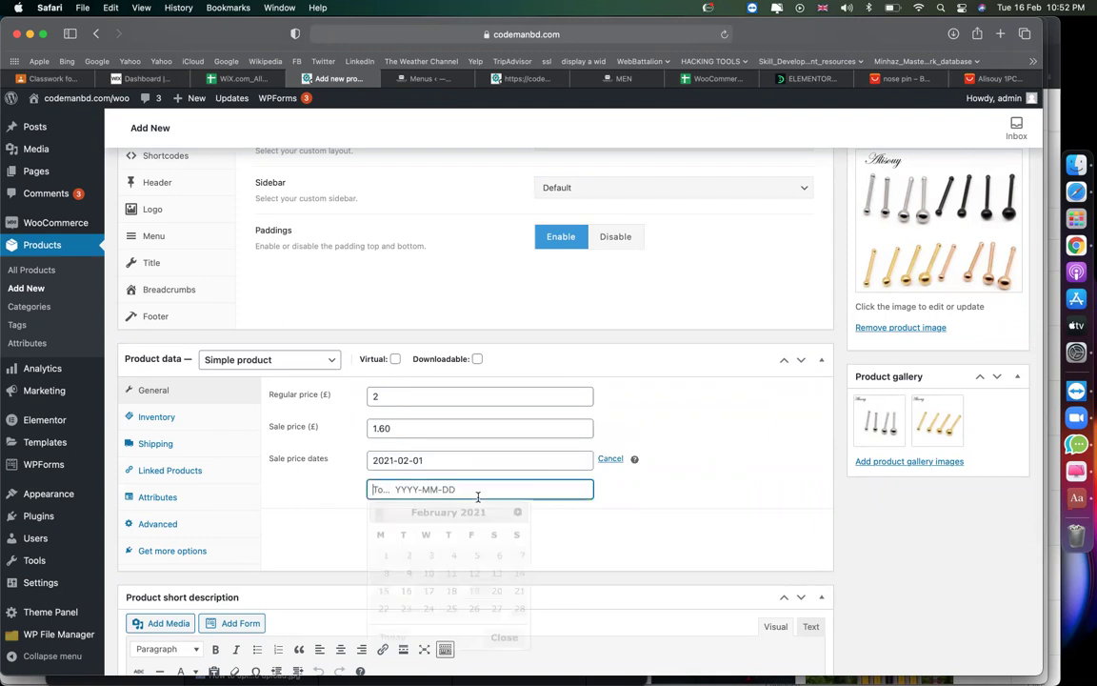
{"action": "left_click", "coordinate": [519, 608]}
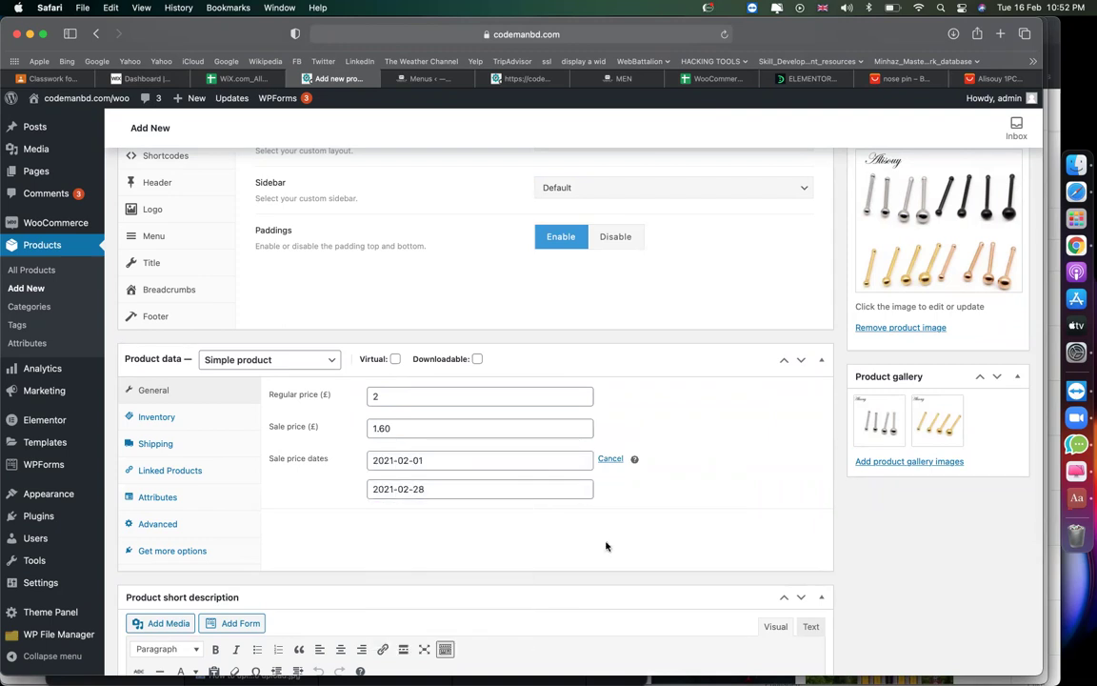
{"action": "left_click", "coordinate": [396, 401]}
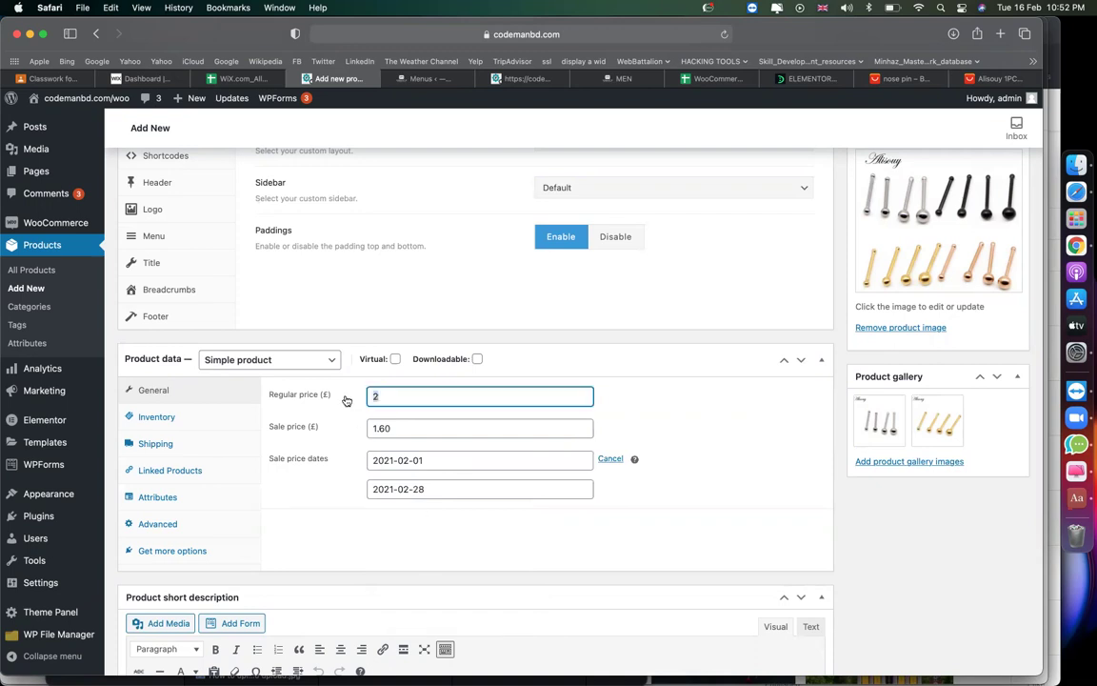
{"action": "left_click", "coordinate": [318, 432]}
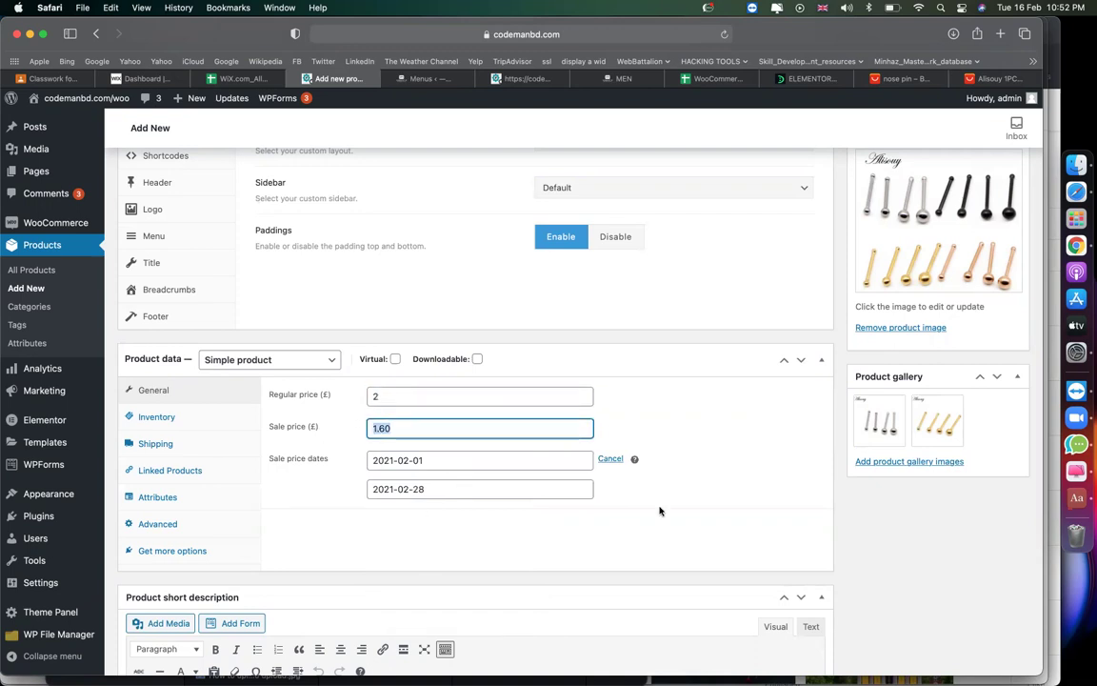
{"action": "left_click", "coordinate": [198, 426]}
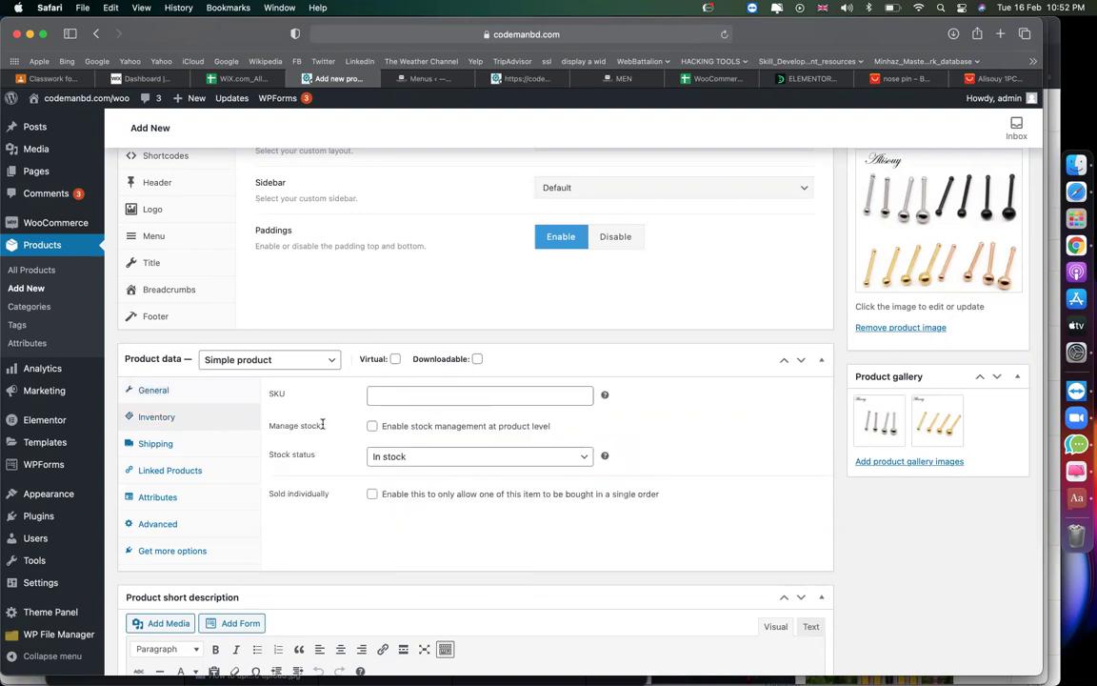
Enable product-level stock management after checking the Alisouy product page on AliExpress.
{"action": "left_click", "coordinate": [384, 425]}
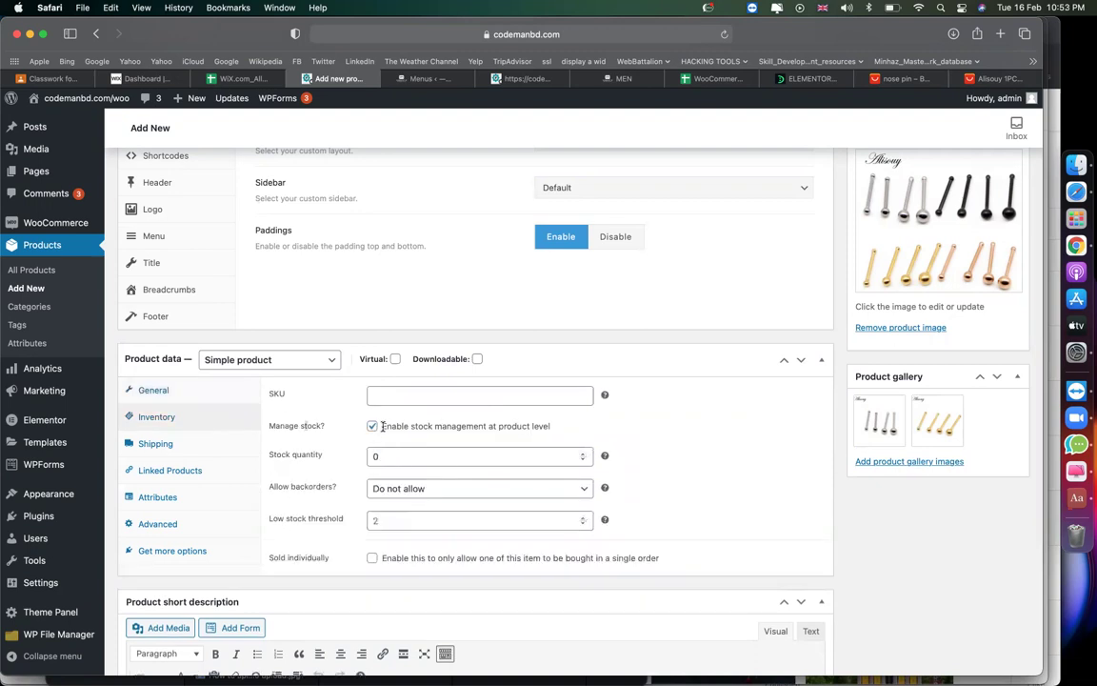
{"action": "left_click", "coordinate": [916, 80]}
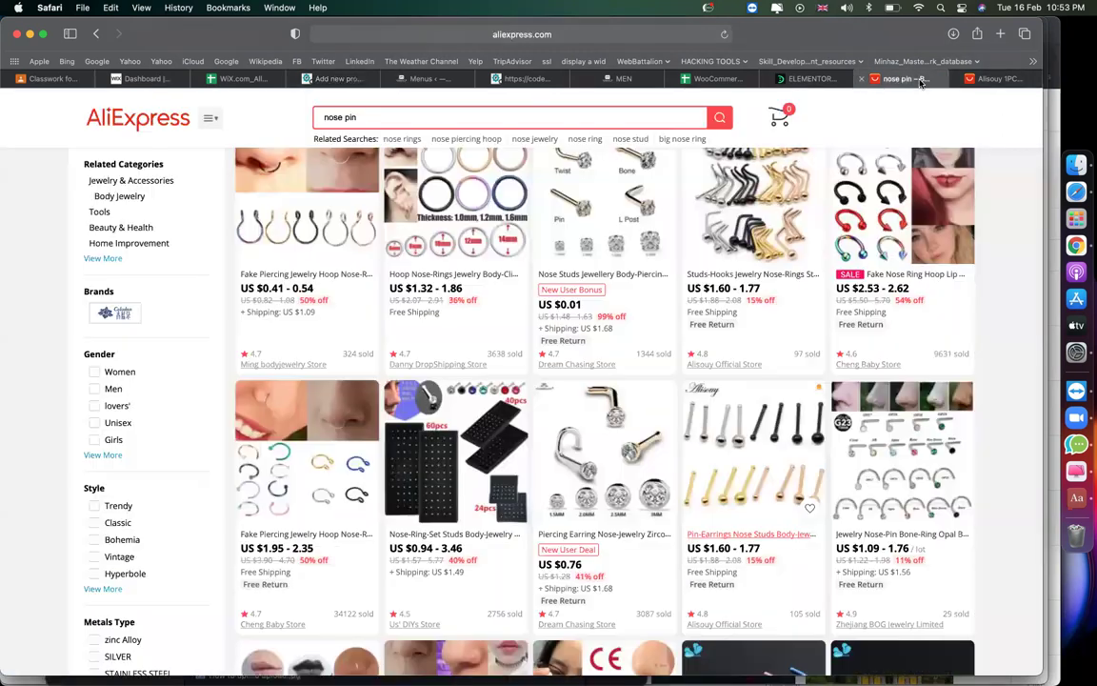
{"action": "left_click", "coordinate": [985, 85]}
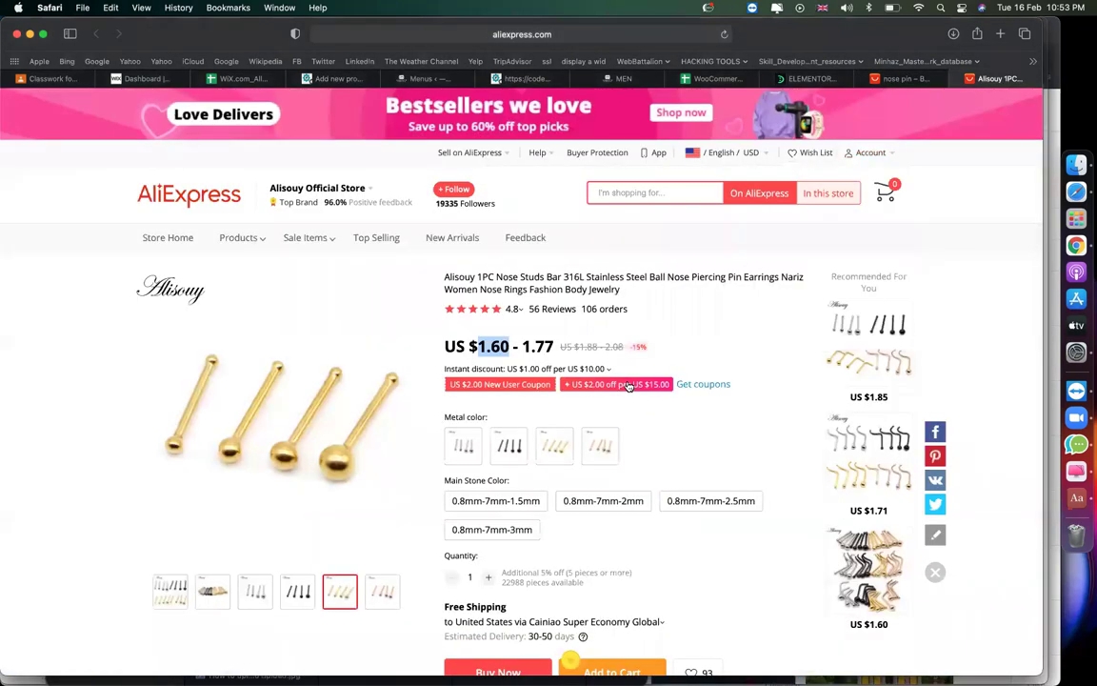
{"action": "scroll", "coordinate": [436, 541], "scroll_direction": "down", "scroll_amount": 3}
{"action": "left_click", "coordinate": [612, 513]}
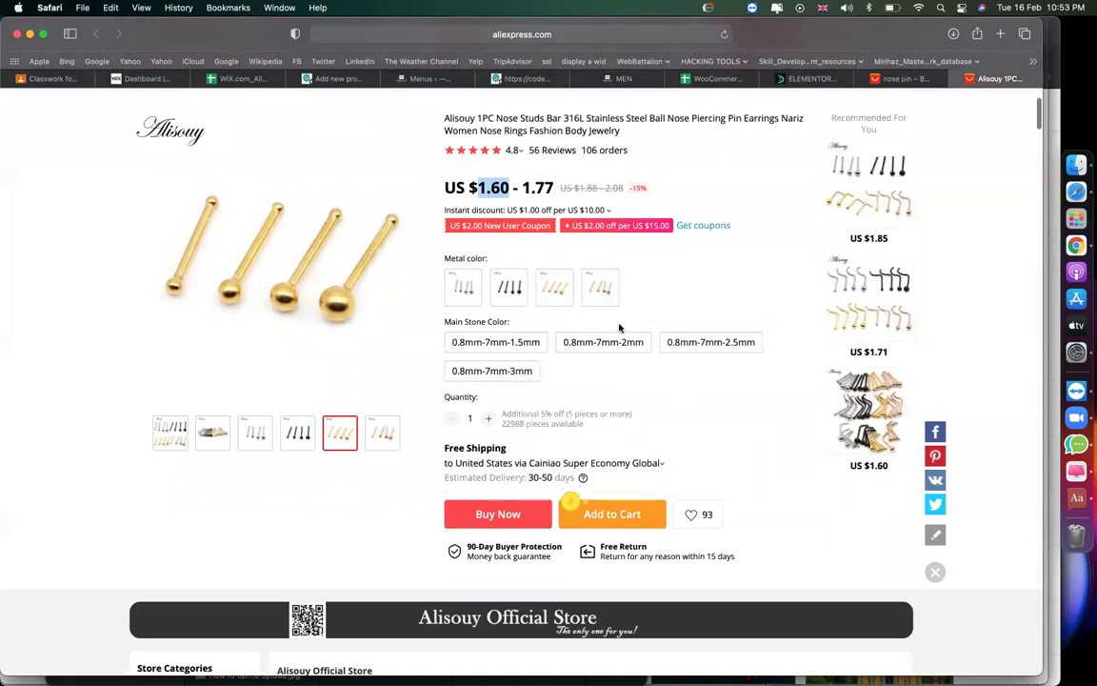
{"action": "left_click", "coordinate": [342, 79]}
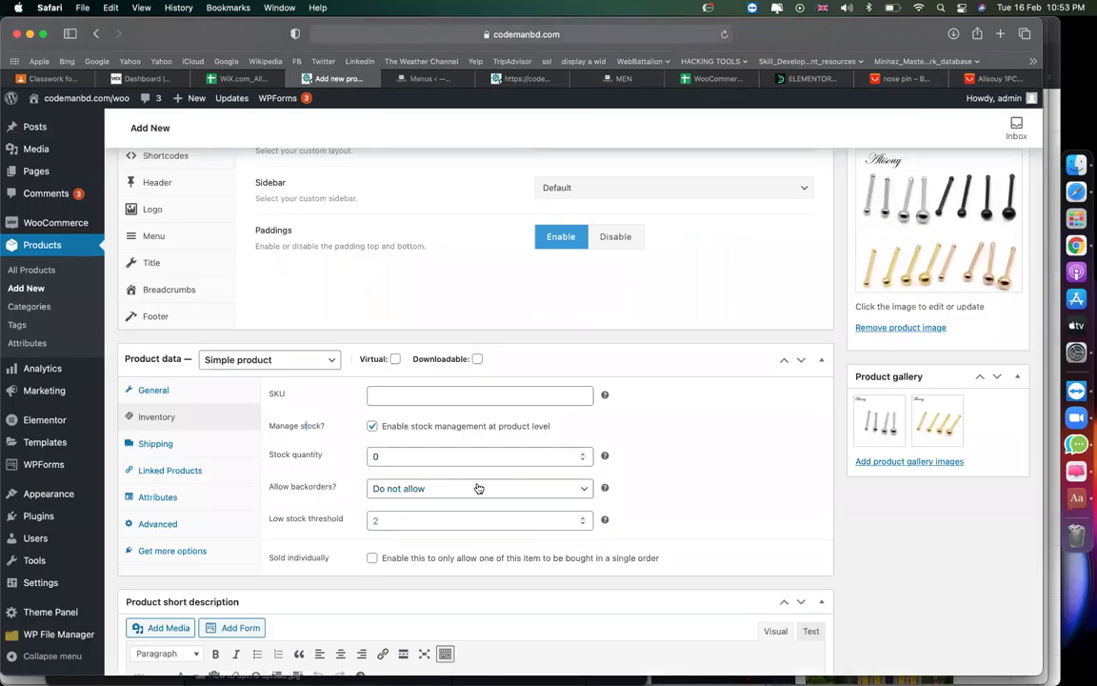
Set stock quantity to 100 and the low stock threshold to 5.
{"action": "left_click", "coordinate": [441, 457]}
{"action": "type", "text": "100"}
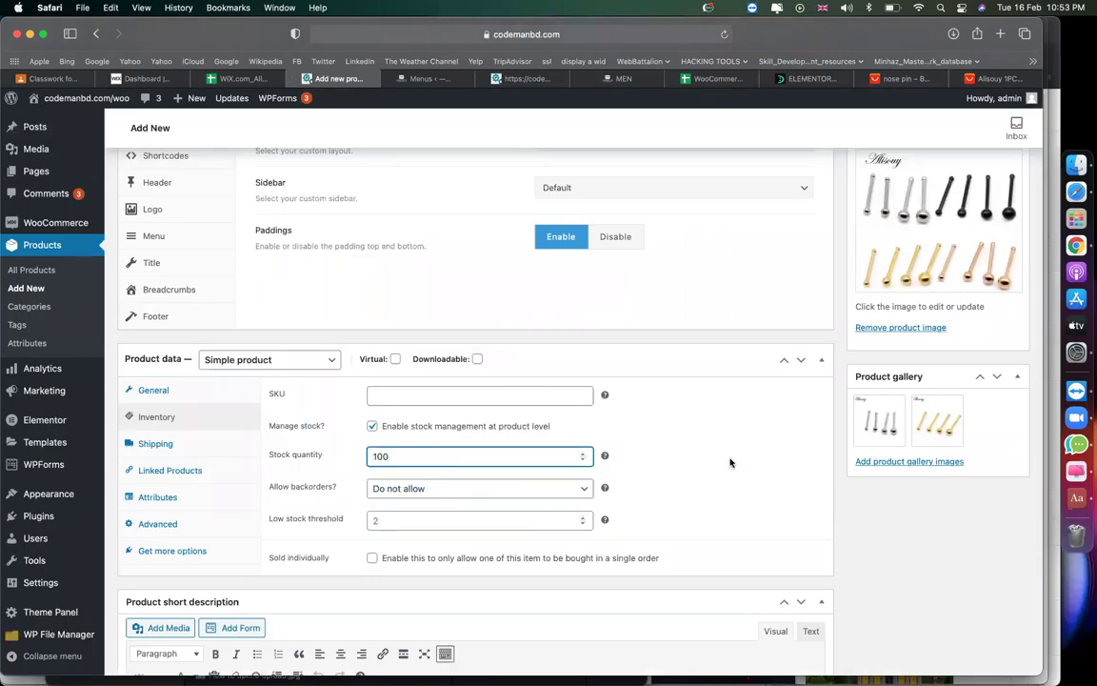
{"action": "left_click", "coordinate": [730, 462]}
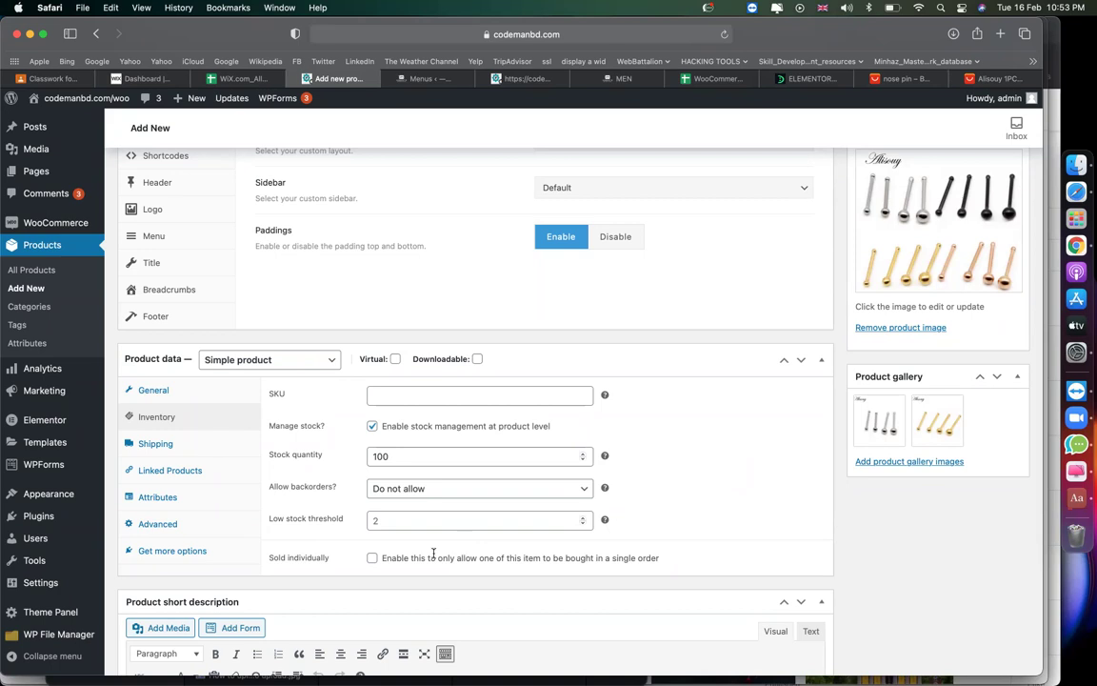
{"action": "left_click_drag", "start_coordinate": [270, 520], "coordinate": [307, 520]}
{"action": "left_click", "coordinate": [389, 521]}
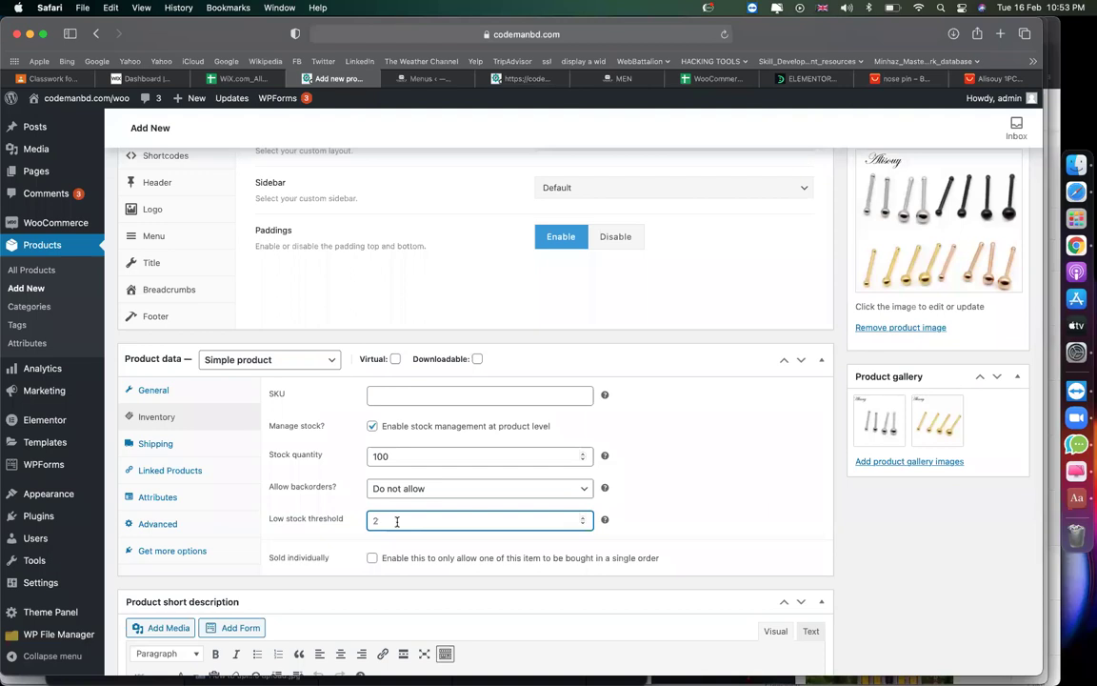
{"action": "type", "text": "5"}
{"action": "left_click", "coordinate": [744, 479]}
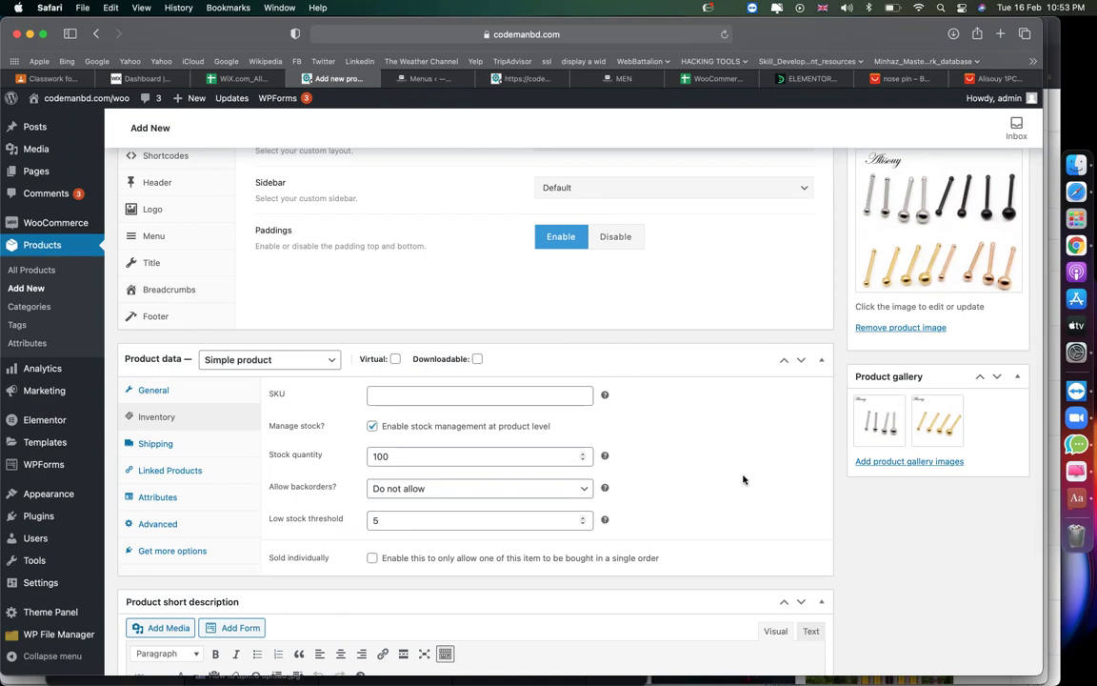
Switch to the AliExpress tab with the Alisouy 1PC nose studs listing.
{"action": "scroll", "coordinate": [743, 479], "scroll_direction": "down", "scroll_amount": 5}
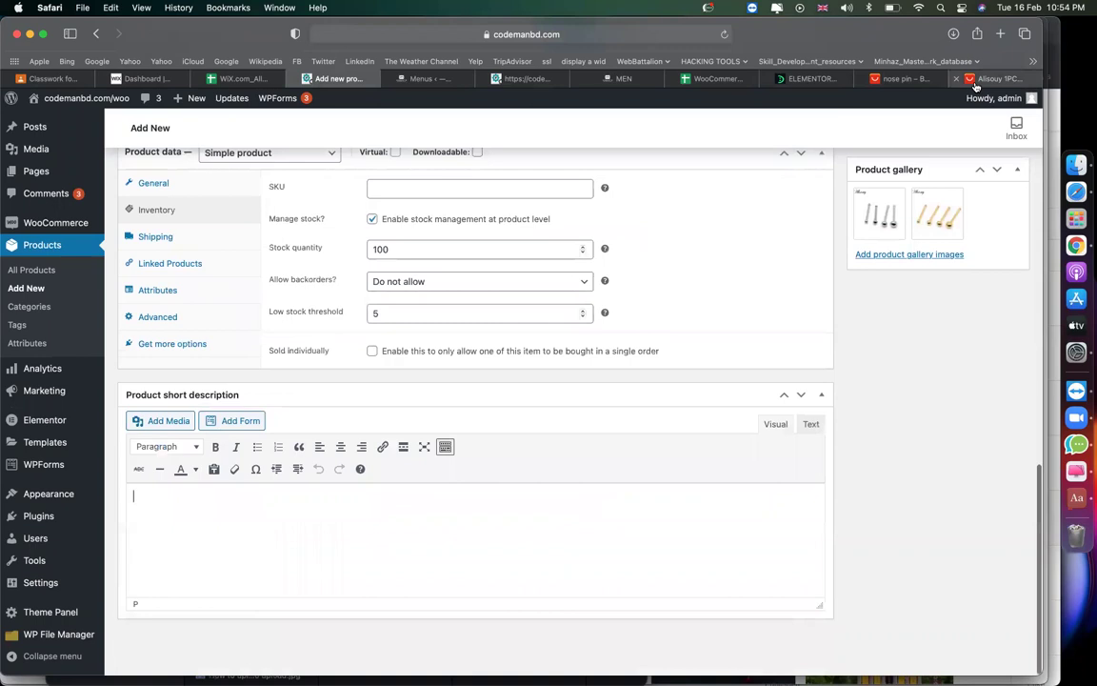
{"action": "left_click", "coordinate": [981, 80]}
Copy the Quantity through Estimated Delivery details from the AliExpress listing and return to WordPress.
{"action": "scroll", "coordinate": [731, 383], "scroll_direction": "up", "scroll_amount": 4}
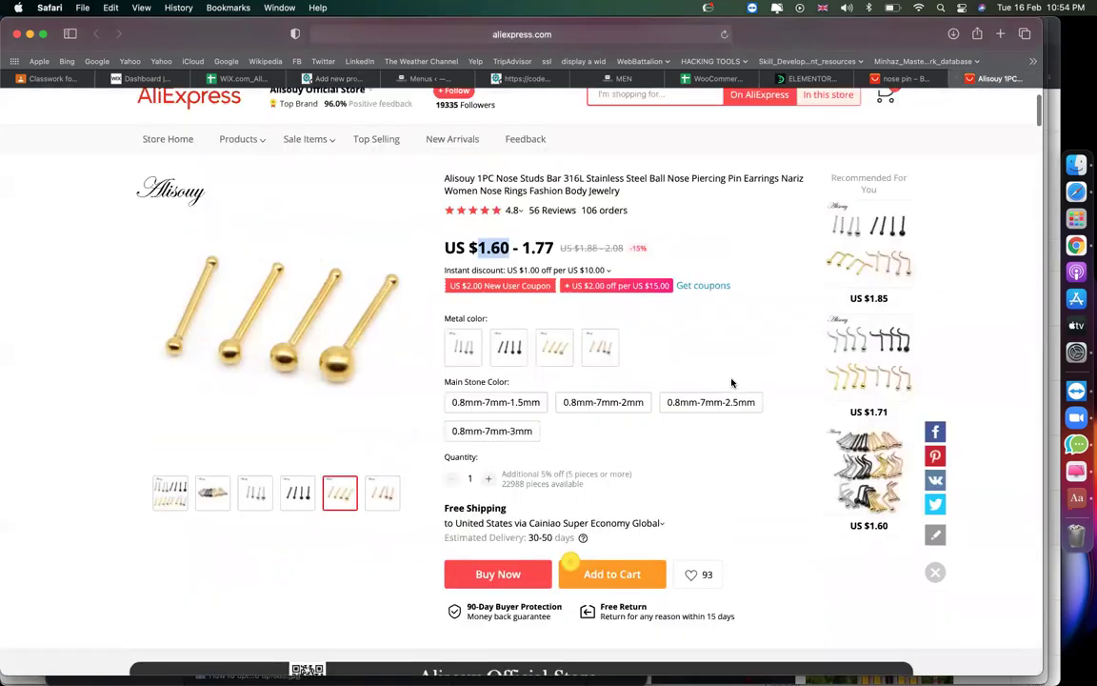
{"action": "scroll", "coordinate": [722, 426], "scroll_direction": "down", "scroll_amount": 4}
{"action": "left_click_drag", "start_coordinate": [631, 461], "coordinate": [621, 485]}
{"action": "left_click", "coordinate": [621, 485]}
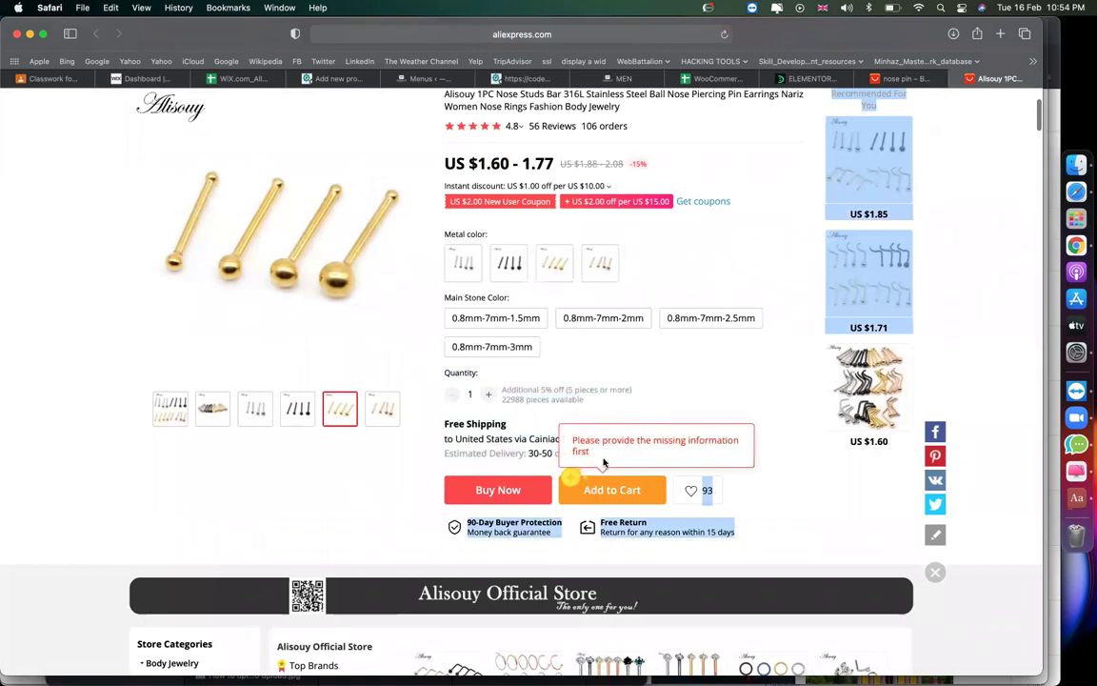
{"action": "left_click_drag", "start_coordinate": [426, 373], "coordinate": [576, 454]}
{"action": "key", "text": "super+c"}
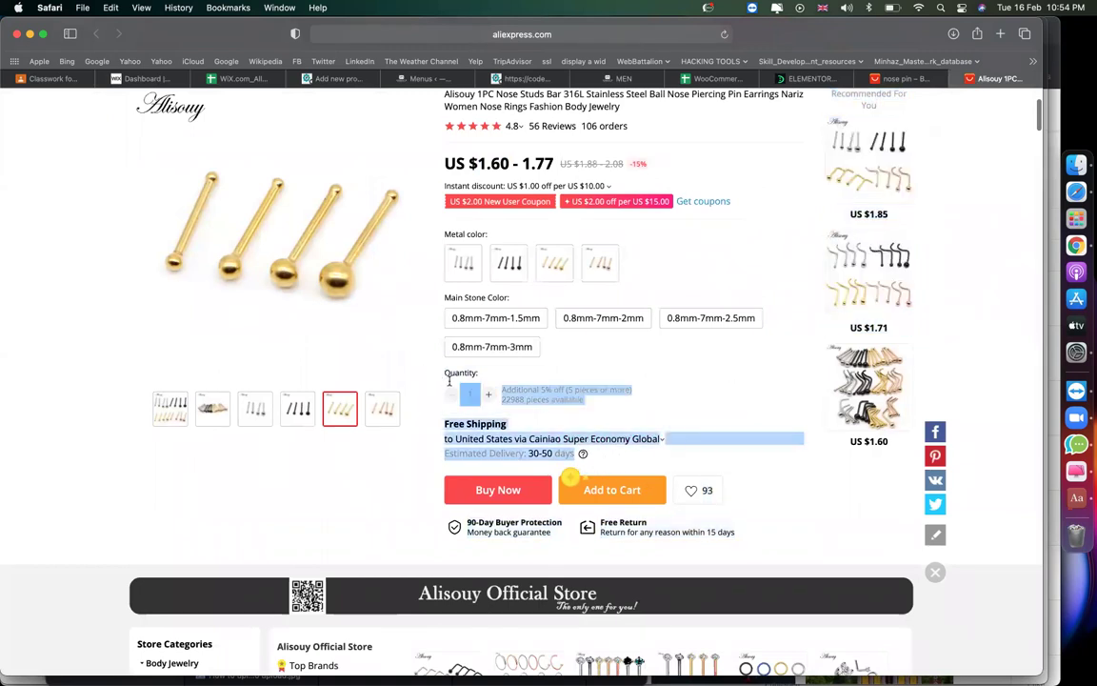
{"action": "left_click", "coordinate": [328, 78]}
Paste the copied shipping and delivery details into the product short description.
{"action": "left_click", "coordinate": [271, 505]}
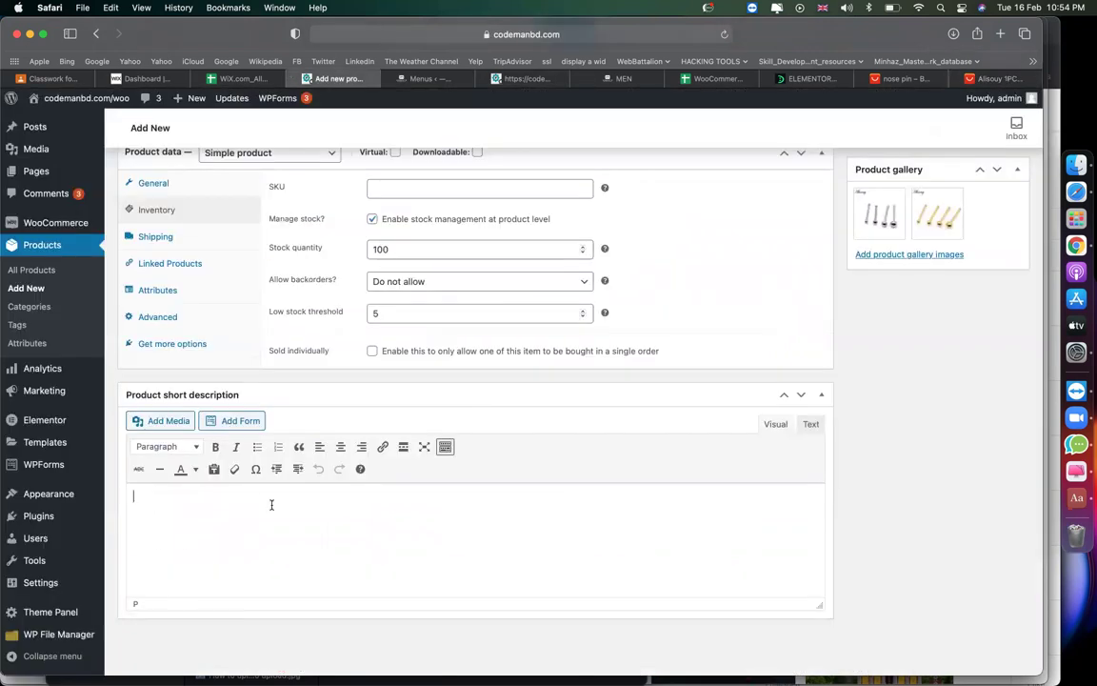
{"action": "key", "text": "super+v"}
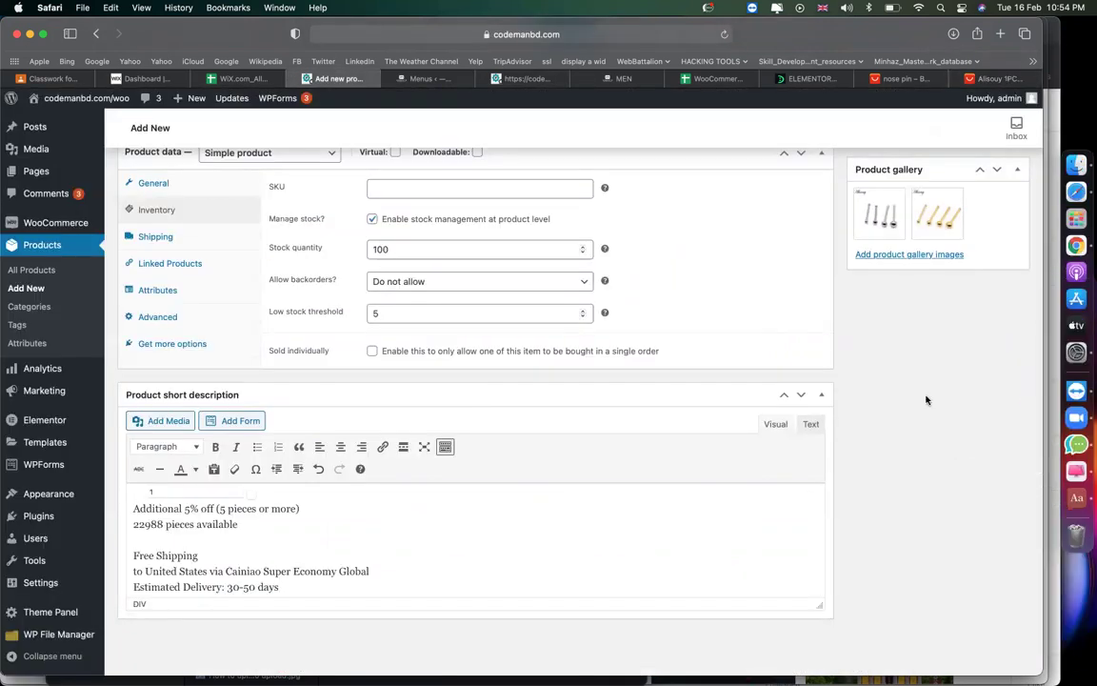
{"action": "scroll", "coordinate": [933, 533], "scroll_direction": "up", "scroll_amount": 15}
{"action": "scroll", "coordinate": [953, 533], "scroll_direction": "down", "scroll_amount": 1}
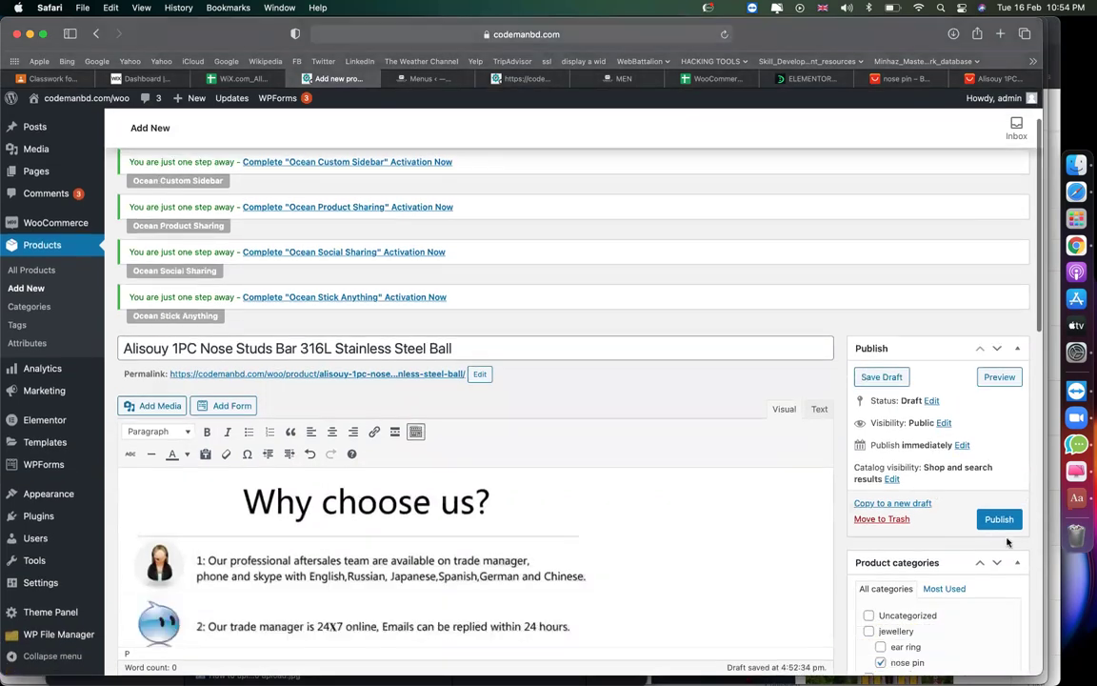
Publish the Alisouy nose studs product.
{"action": "left_click", "coordinate": [997, 520]}
{"action": "scroll", "coordinate": [714, 526], "scroll_direction": "down", "scroll_amount": 3}
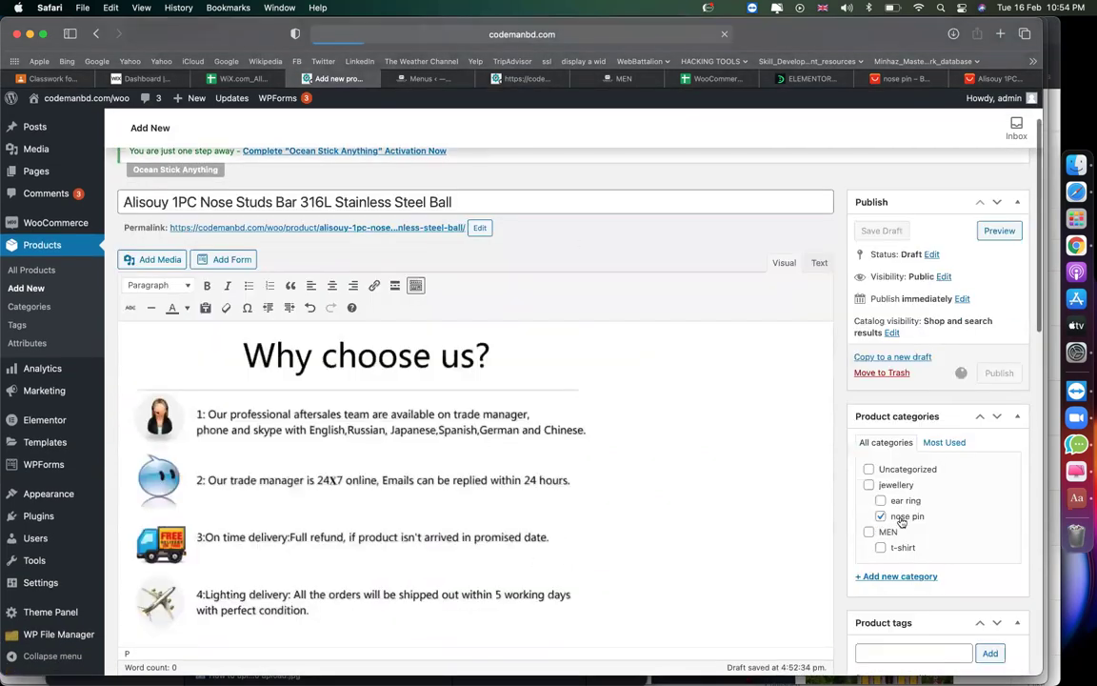
{"action": "left_click", "coordinate": [448, 78]}
Reload the storefront homepage and open the Jewellery > Nose Pin category.
{"action": "left_click", "coordinate": [527, 80]}
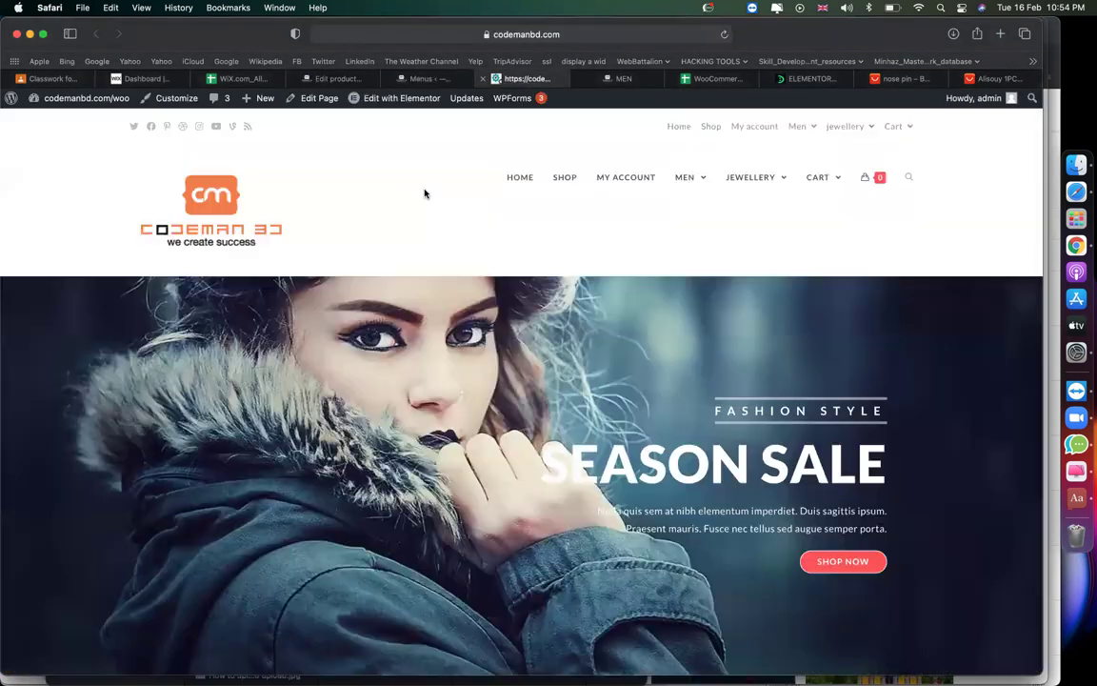
{"action": "left_click", "coordinate": [726, 34]}
{"action": "mouse_move", "coordinate": [760, 178]}
{"action": "left_click", "coordinate": [742, 235]}
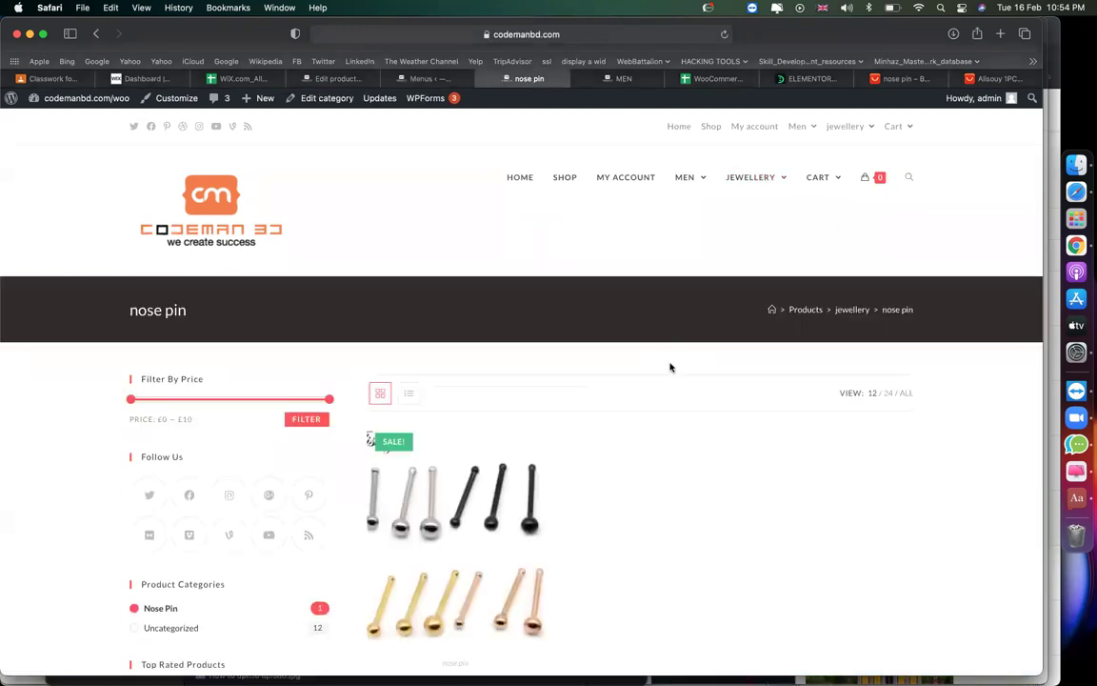
Find the Alisouy 1PC Nose Studs Bar in Nose Pin and open its product page.
{"action": "scroll", "coordinate": [434, 450], "scroll_direction": "down", "scroll_amount": 3}
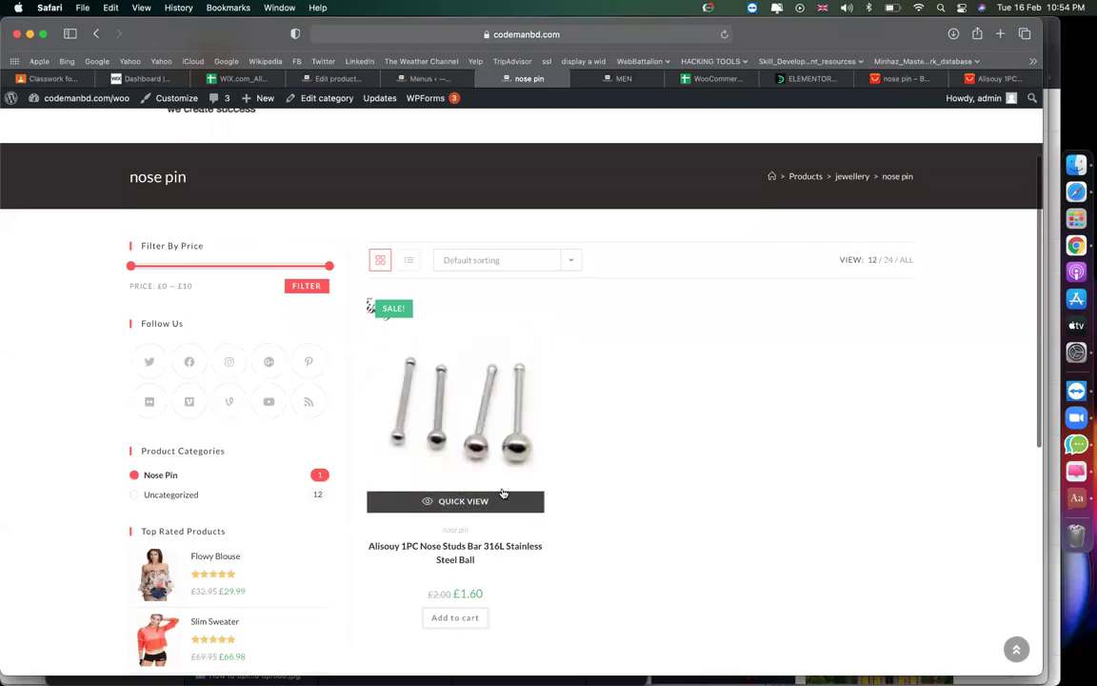
{"action": "scroll", "coordinate": [654, 443], "scroll_direction": "up", "scroll_amount": 3}
{"action": "scroll", "coordinate": [654, 443], "scroll_direction": "down", "scroll_amount": 7}
{"action": "scroll", "coordinate": [654, 443], "scroll_direction": "up", "scroll_amount": 5}
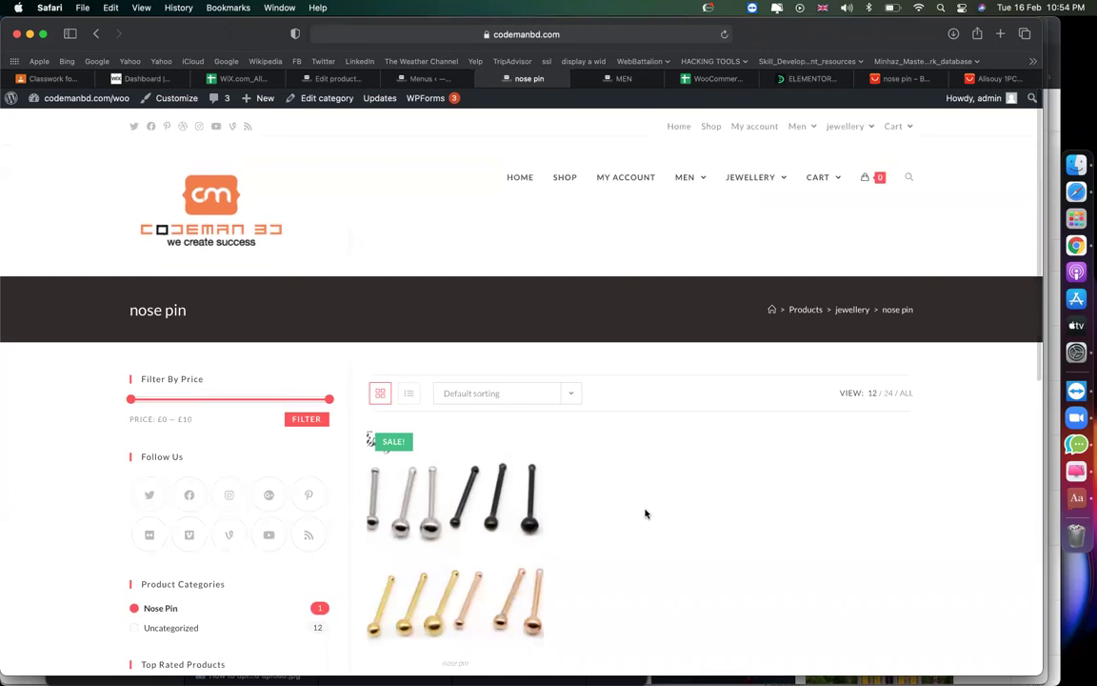
{"action": "scroll", "coordinate": [645, 514], "scroll_direction": "down", "scroll_amount": 5}
{"action": "scroll", "coordinate": [645, 514], "scroll_direction": "up", "scroll_amount": 5}
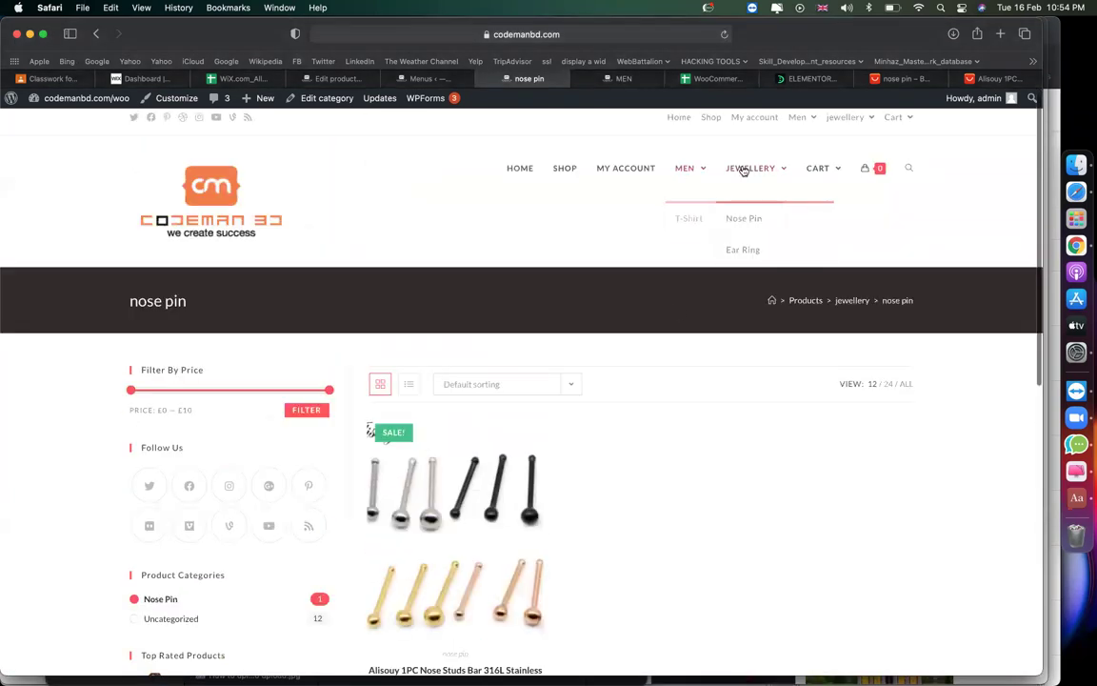
{"action": "mouse_move", "coordinate": [776, 171]}
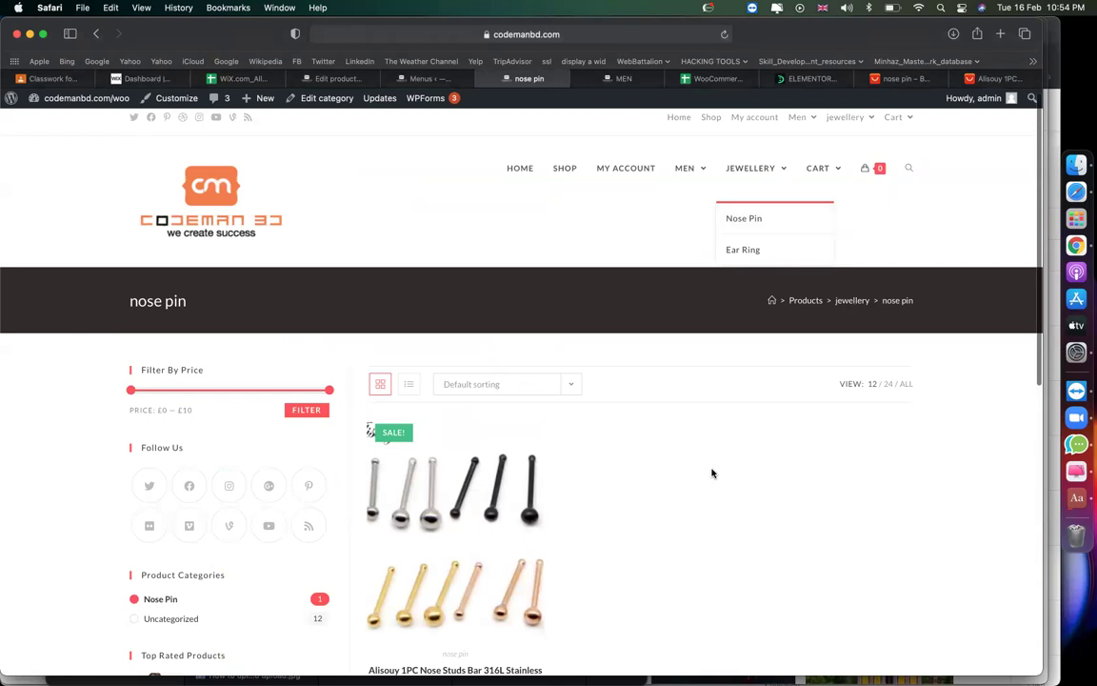
{"action": "scroll", "coordinate": [711, 473], "scroll_direction": "down", "scroll_amount": 3}
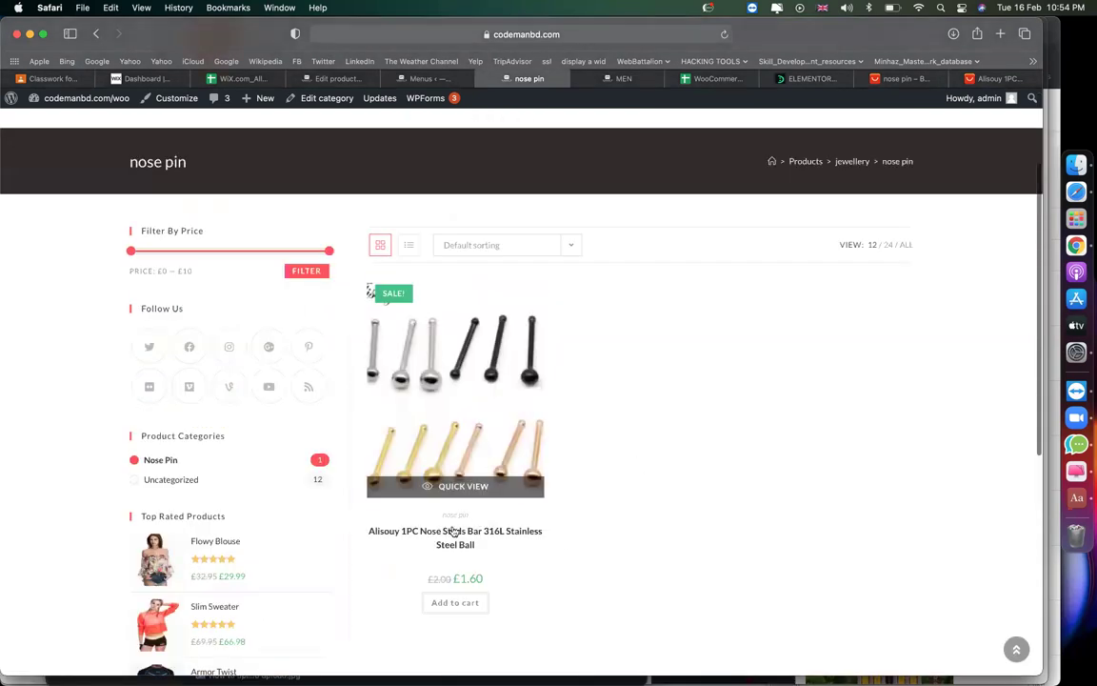
{"action": "left_click", "coordinate": [459, 537]}
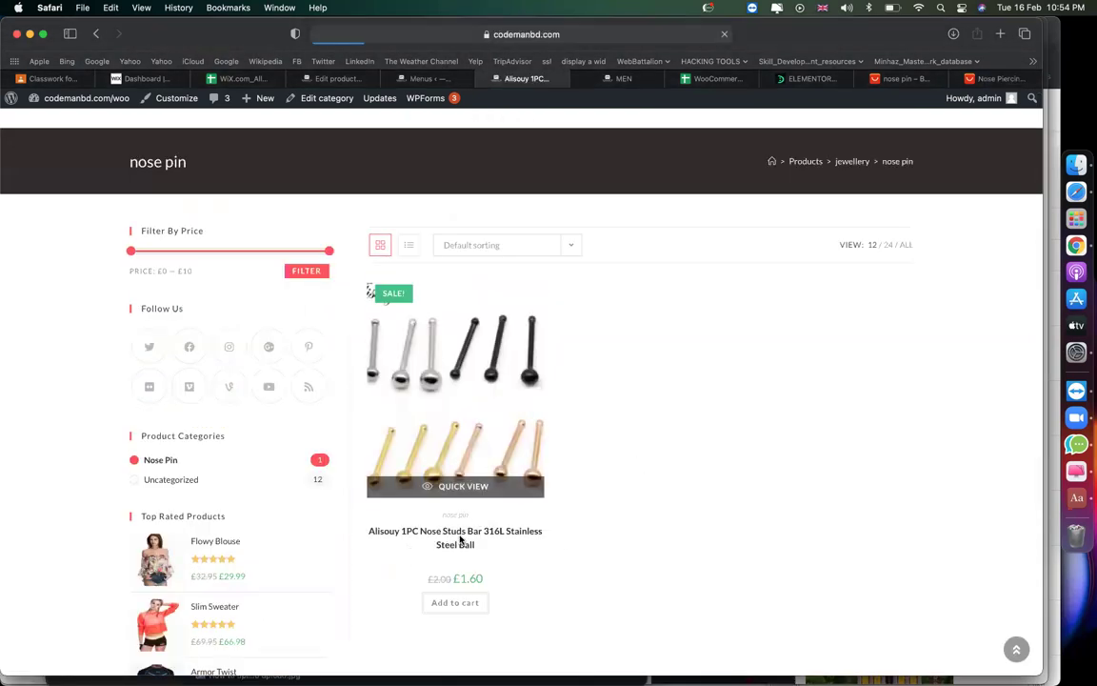
{"action": "scroll", "coordinate": [578, 510], "scroll_direction": "down", "scroll_amount": 3}
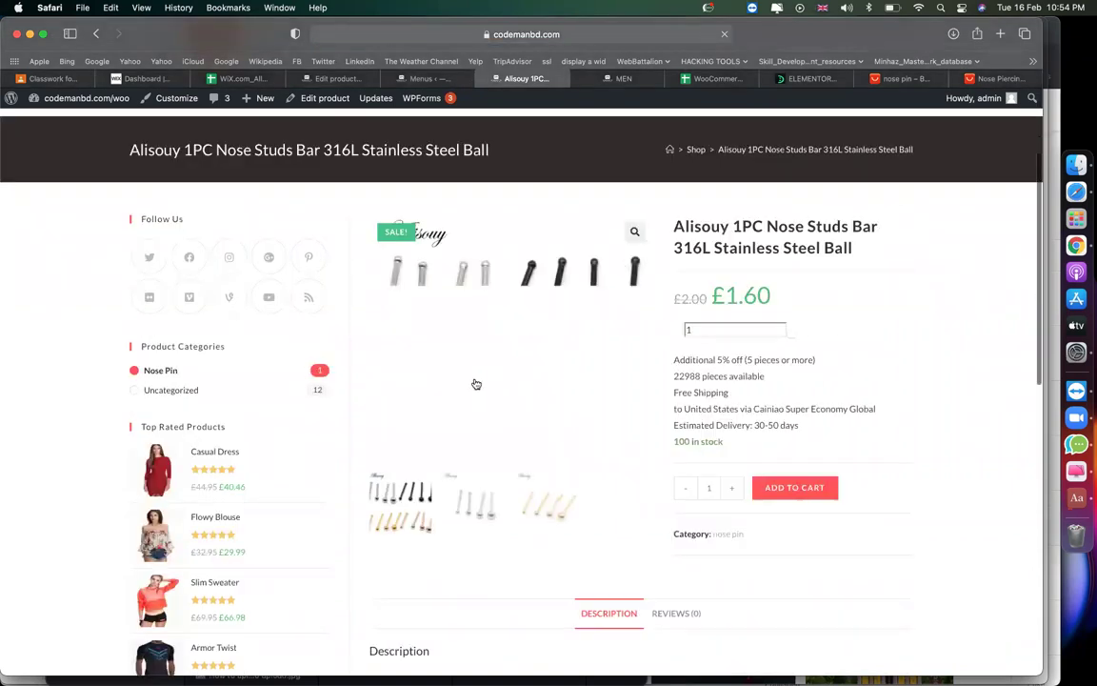
Add two Alisouy nose studs to the cart and proceed to checkout from the mini-cart.
{"action": "left_click_drag", "start_coordinate": [813, 423], "coordinate": [672, 361]}
{"action": "left_click", "coordinate": [771, 381]}
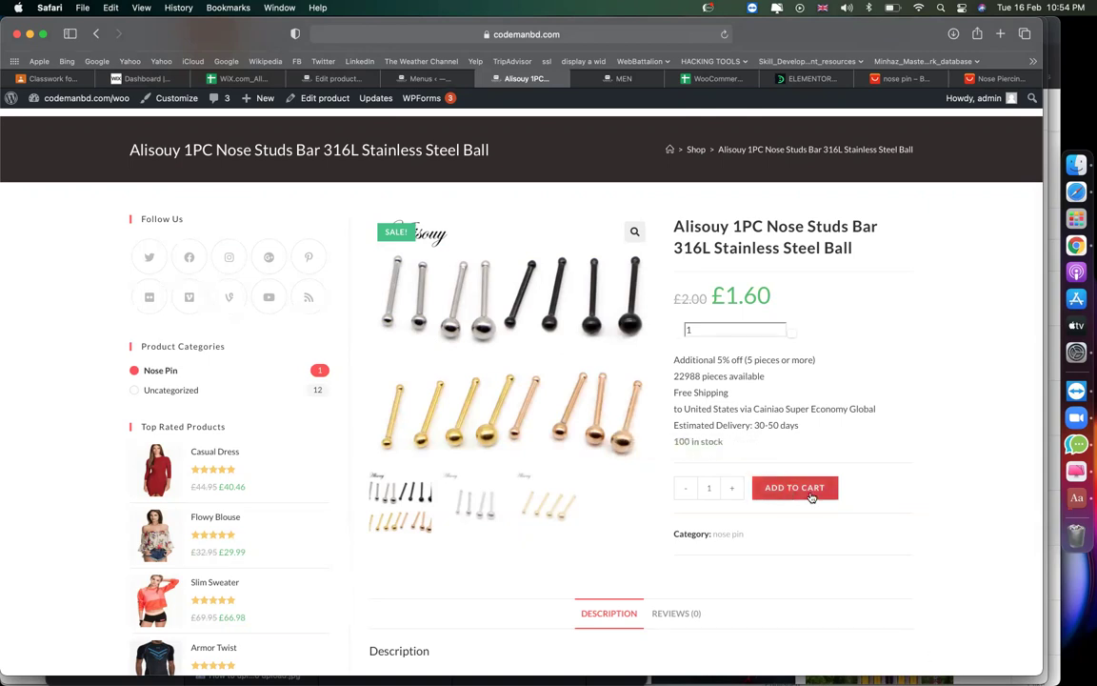
{"action": "left_click", "coordinate": [731, 487]}
{"action": "left_click", "coordinate": [782, 487]}
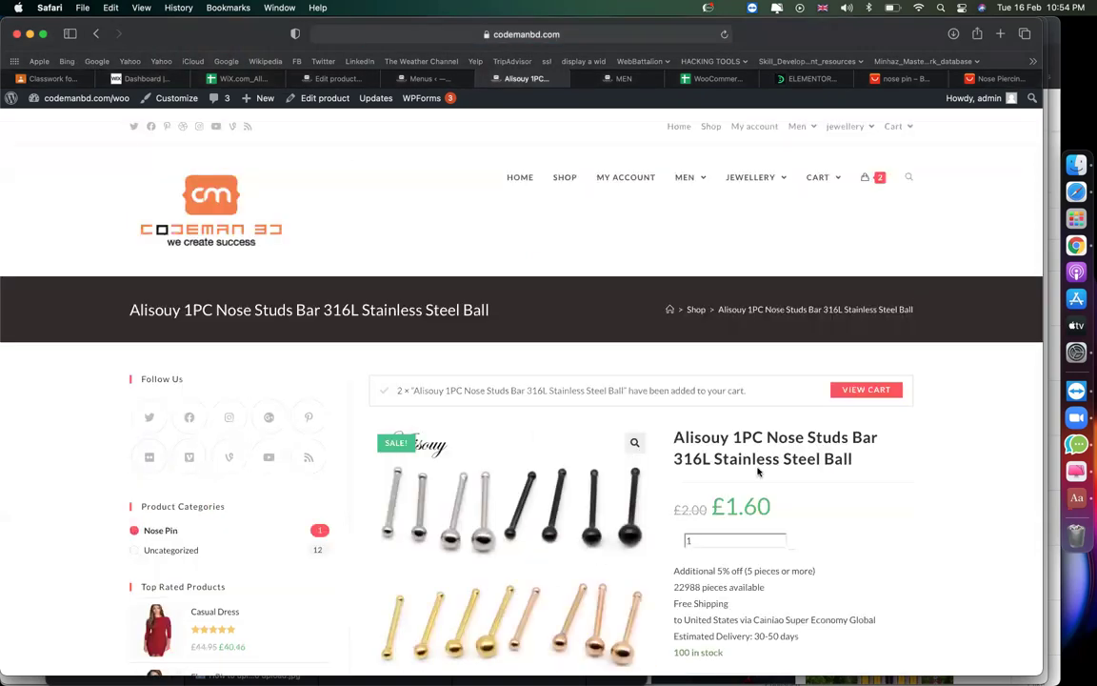
{"action": "mouse_move", "coordinate": [872, 181]}
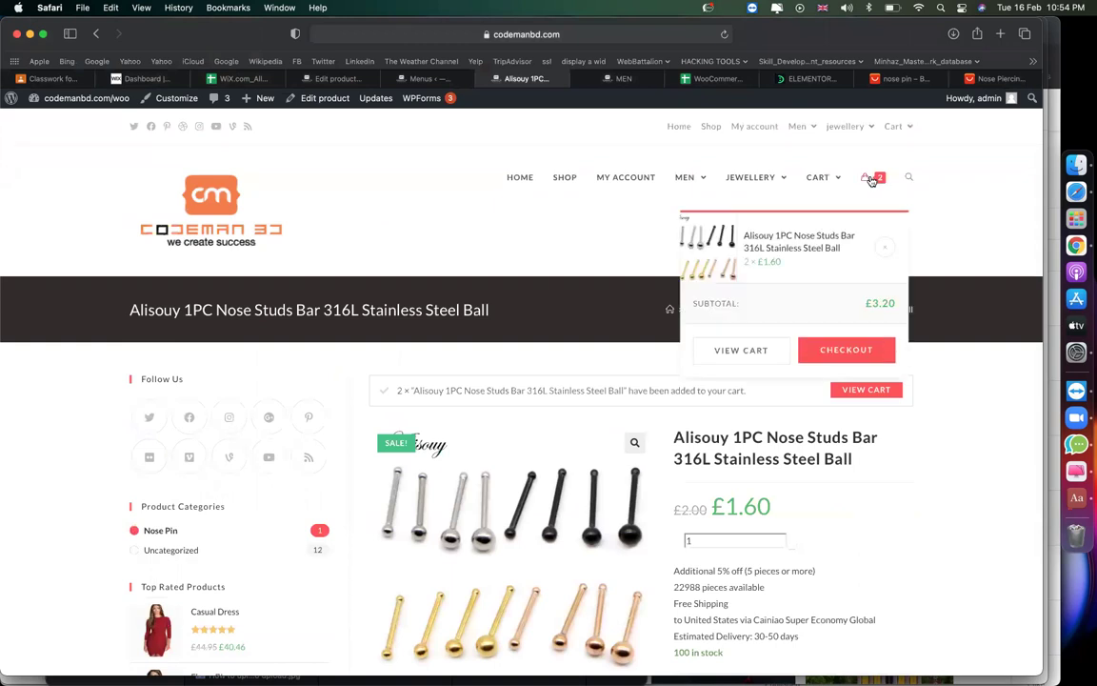
{"action": "left_click", "coordinate": [833, 358]}
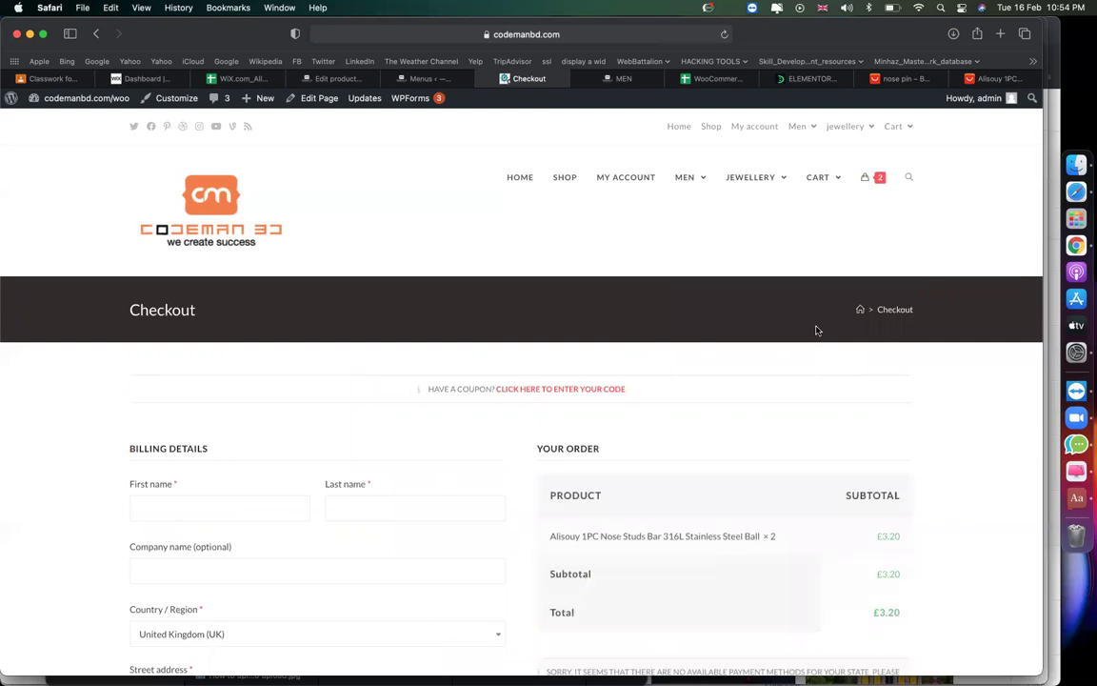
Check the checkout order summary showing the £3.20 subtotal.
{"action": "scroll", "coordinate": [789, 460], "scroll_direction": "down", "scroll_amount": 5}
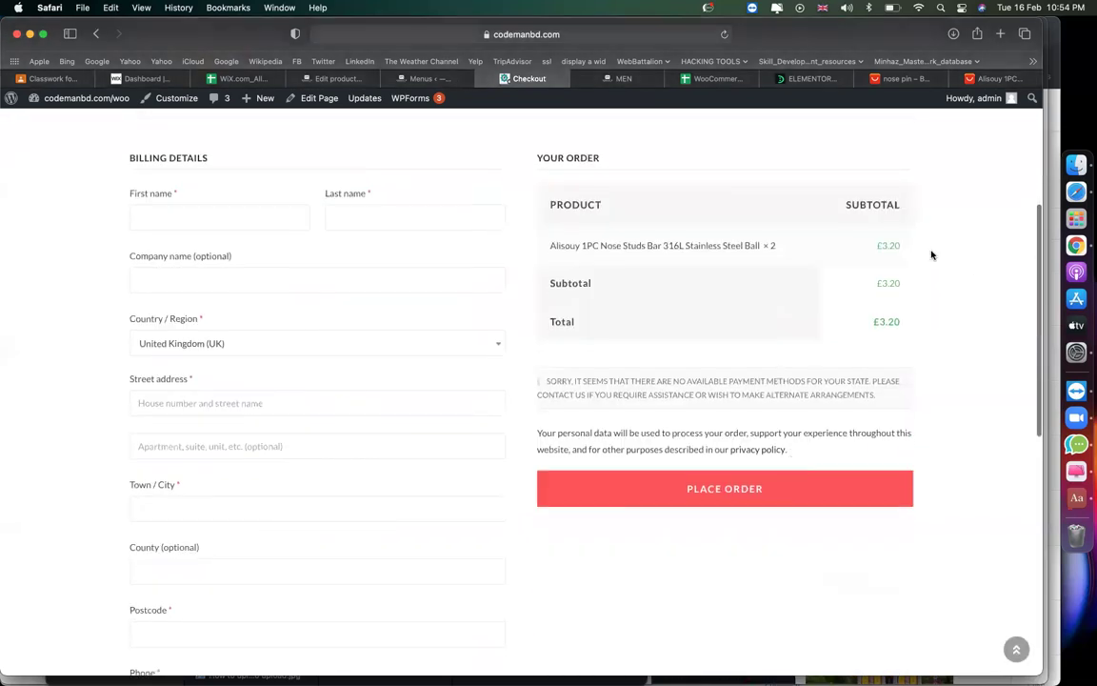
{"action": "left_click_drag", "start_coordinate": [876, 245], "coordinate": [901, 246]}
{"action": "scroll", "coordinate": [444, 343], "scroll_direction": "up", "scroll_amount": 1}
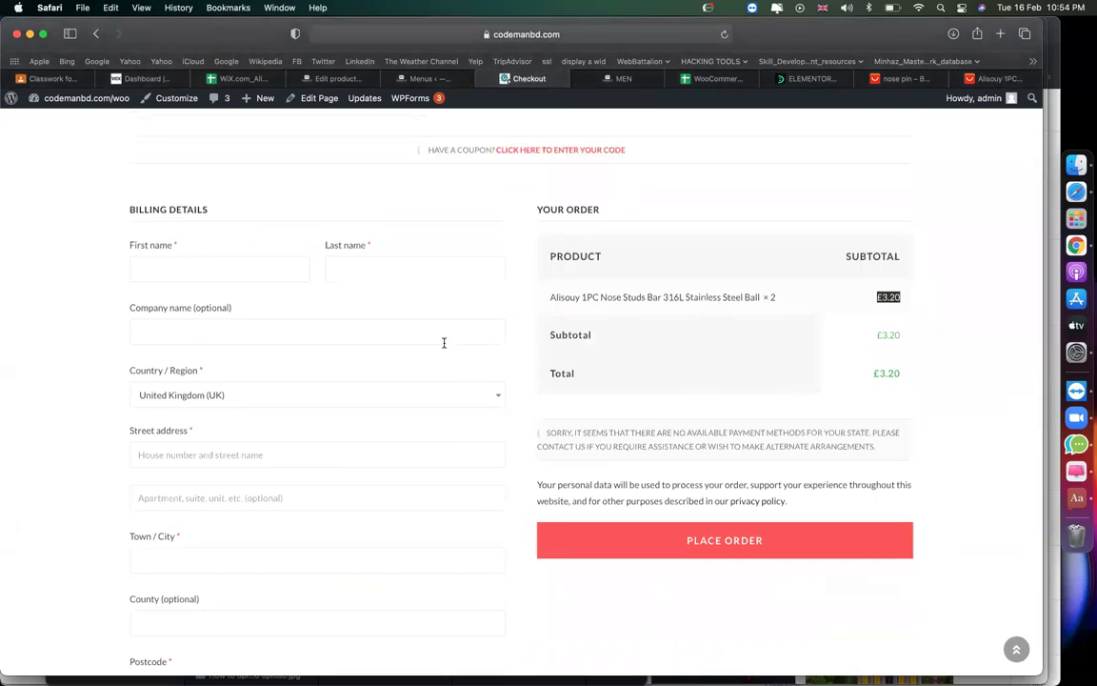
{"action": "scroll", "coordinate": [206, 348], "scroll_direction": "up", "scroll_amount": 1}
Click between the First name and Last name fields under Billing Details.
{"action": "left_click", "coordinate": [198, 293]}
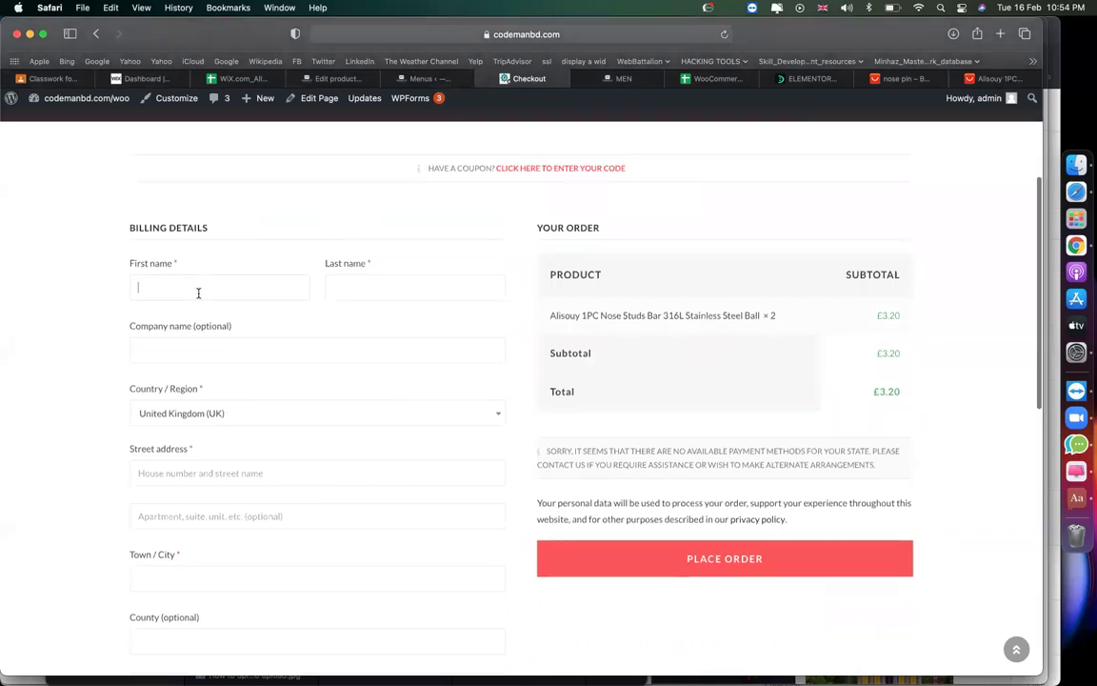
{"action": "left_click", "coordinate": [409, 279]}
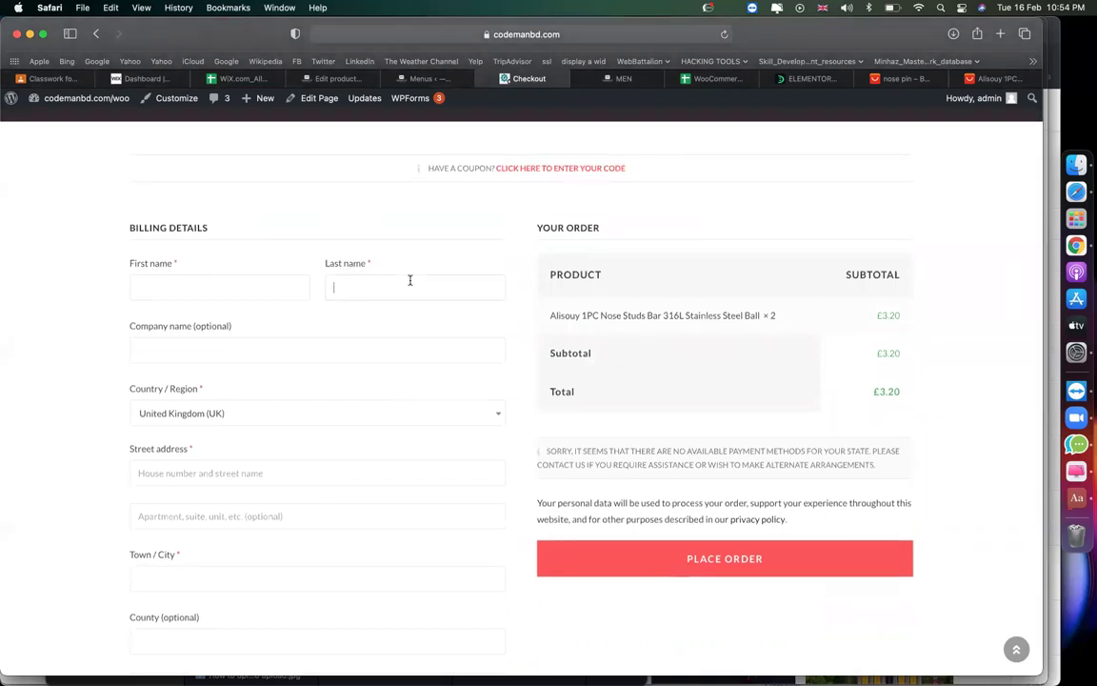
{"action": "left_click", "coordinate": [215, 286]}
{"action": "left_click", "coordinate": [392, 280]}
{"action": "left_click_drag", "start_coordinate": [120, 225], "coordinate": [265, 239]}
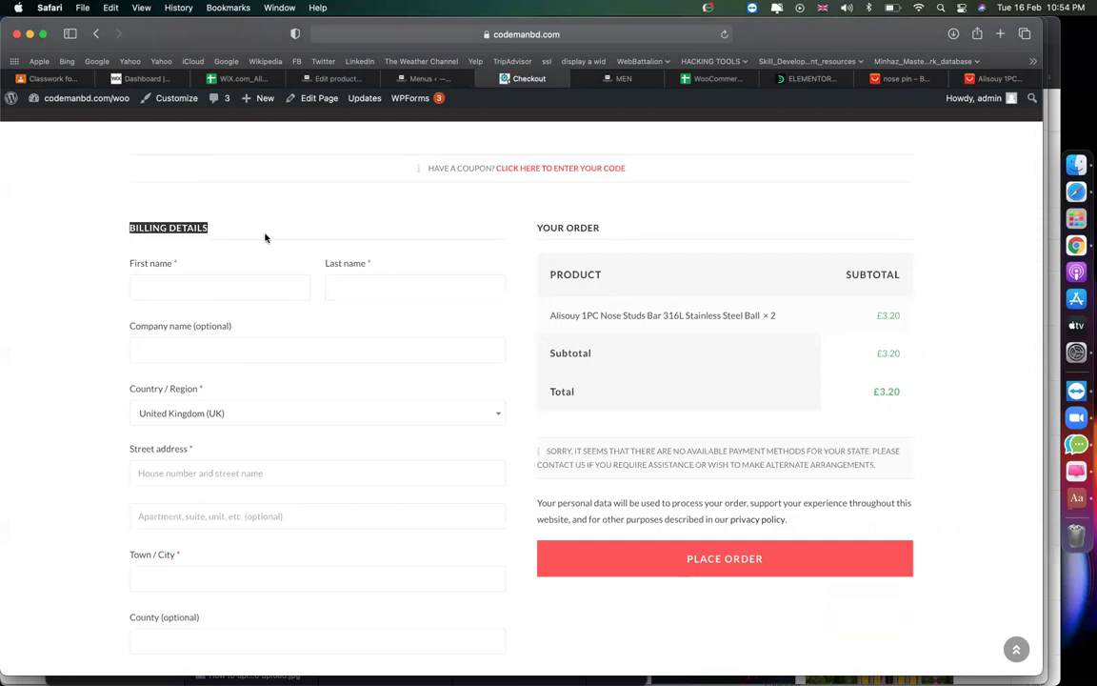
{"action": "left_click", "coordinate": [229, 286]}
{"action": "left_click", "coordinate": [358, 288]}
{"action": "left_click", "coordinate": [222, 293]}
{"action": "left_click", "coordinate": [467, 279]}
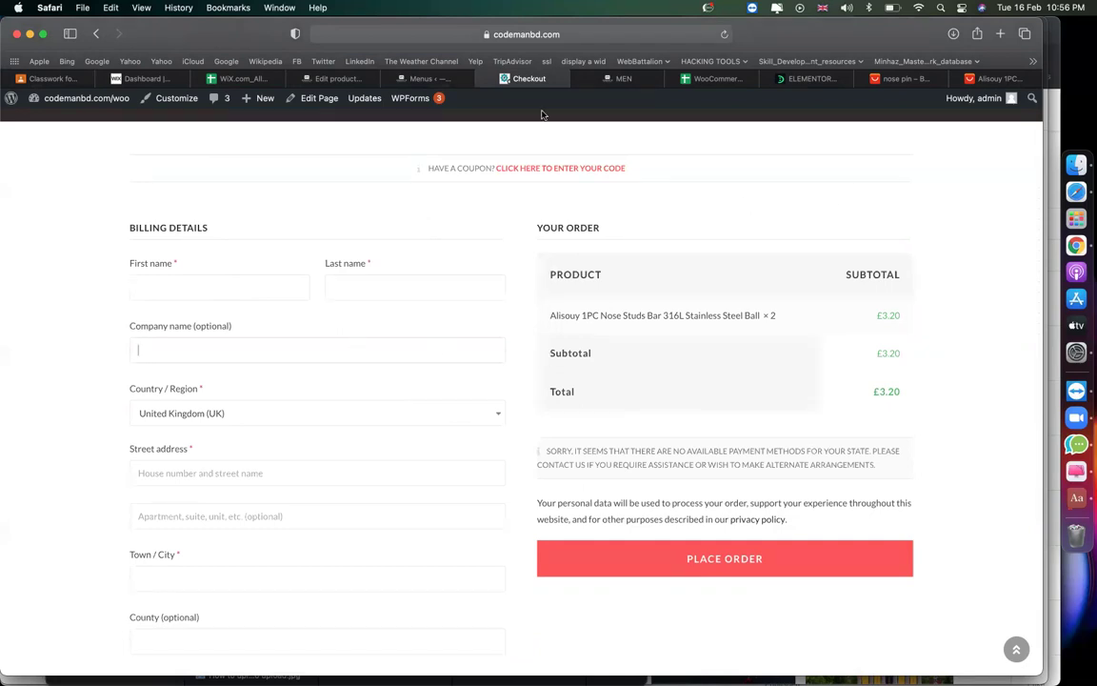
Scroll the checkout page, then switch to the WooCommerce_ALL course notes spreadsheet.
{"action": "scroll", "coordinate": [478, 400], "scroll_direction": "up", "scroll_amount": 5}
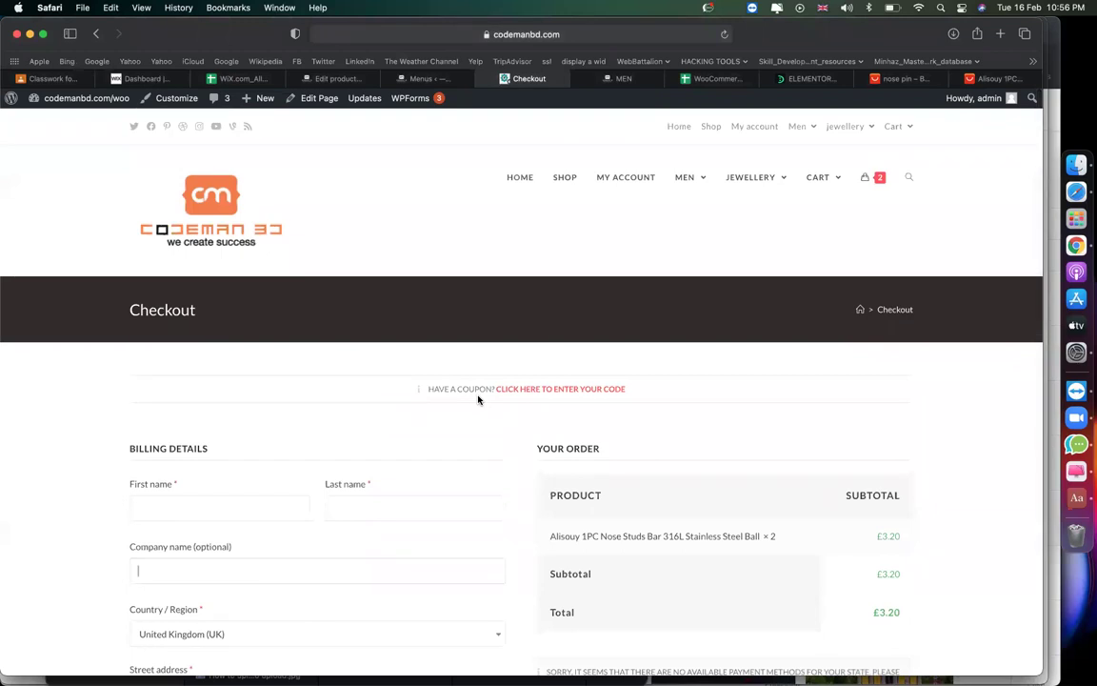
{"action": "scroll", "coordinate": [478, 400], "scroll_direction": "down", "scroll_amount": 15}
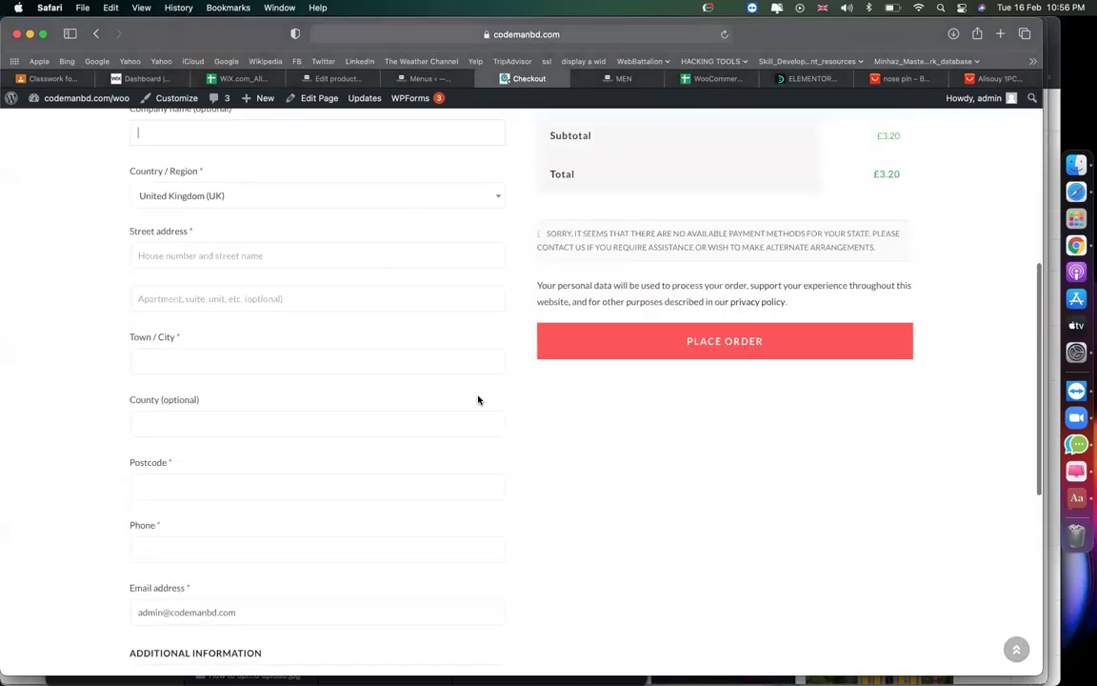
{"action": "scroll", "coordinate": [478, 400], "scroll_direction": "up", "scroll_amount": 15}
{"action": "scroll", "coordinate": [478, 400], "scroll_direction": "down", "scroll_amount": 8}
{"action": "scroll", "coordinate": [479, 400], "scroll_direction": "up", "scroll_amount": 8}
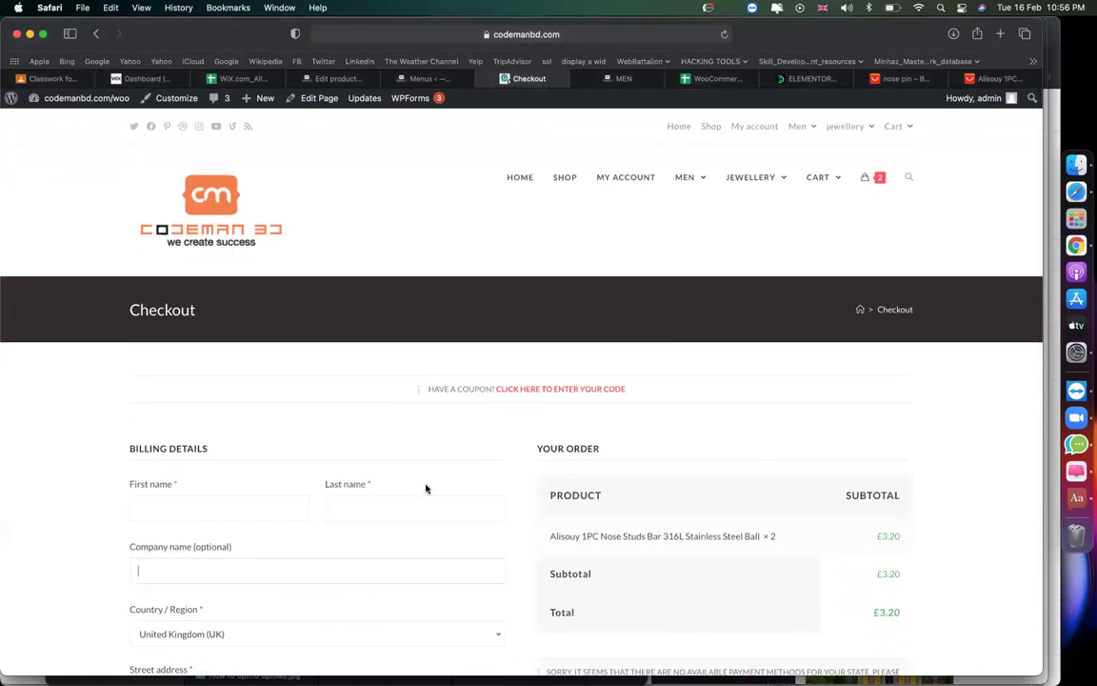
{"action": "left_click", "coordinate": [709, 78]}
Step through the setup notes in column B down to the row 11 plugins step.
{"action": "left_click", "coordinate": [227, 325]}
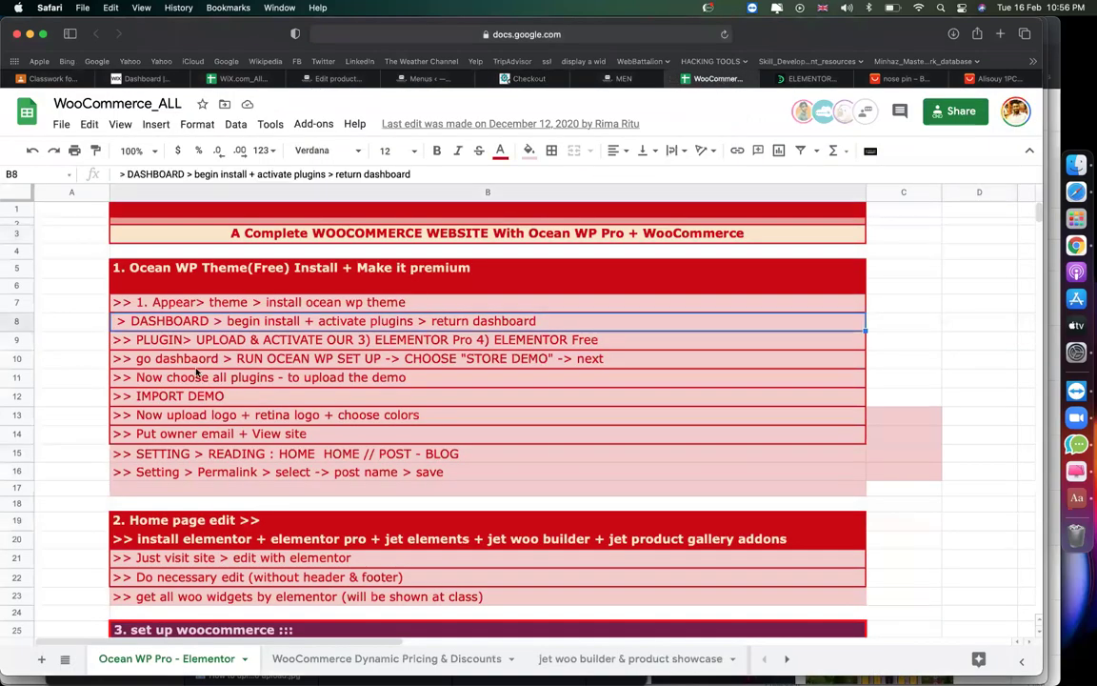
{"action": "left_click", "coordinate": [200, 302]}
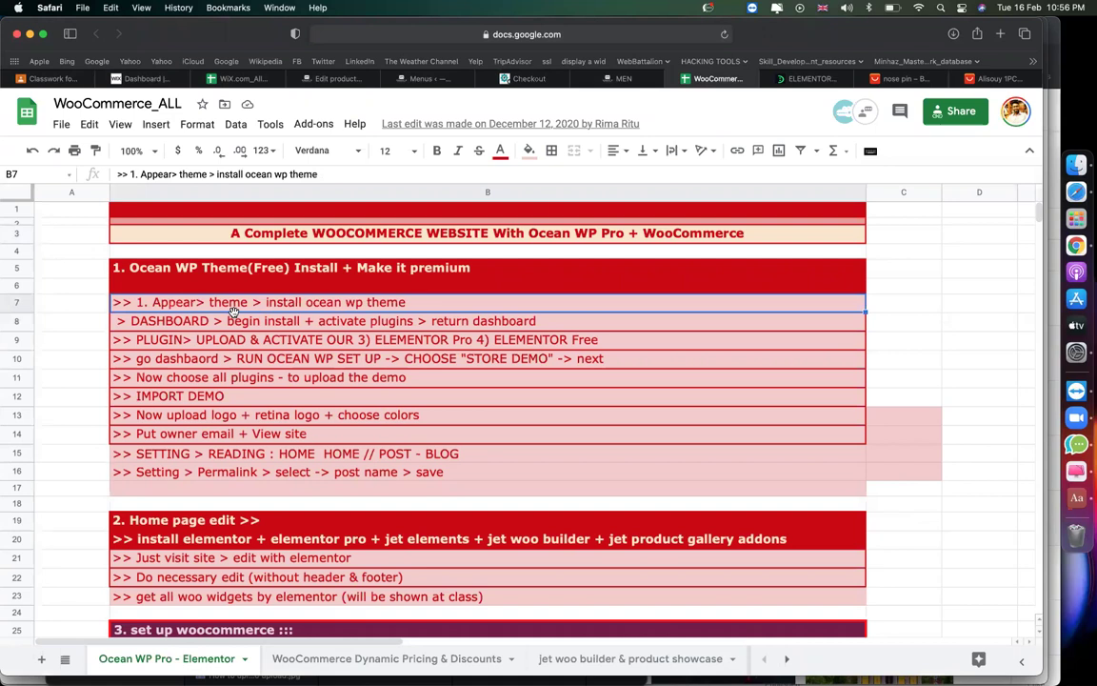
{"action": "left_click", "coordinate": [282, 324]}
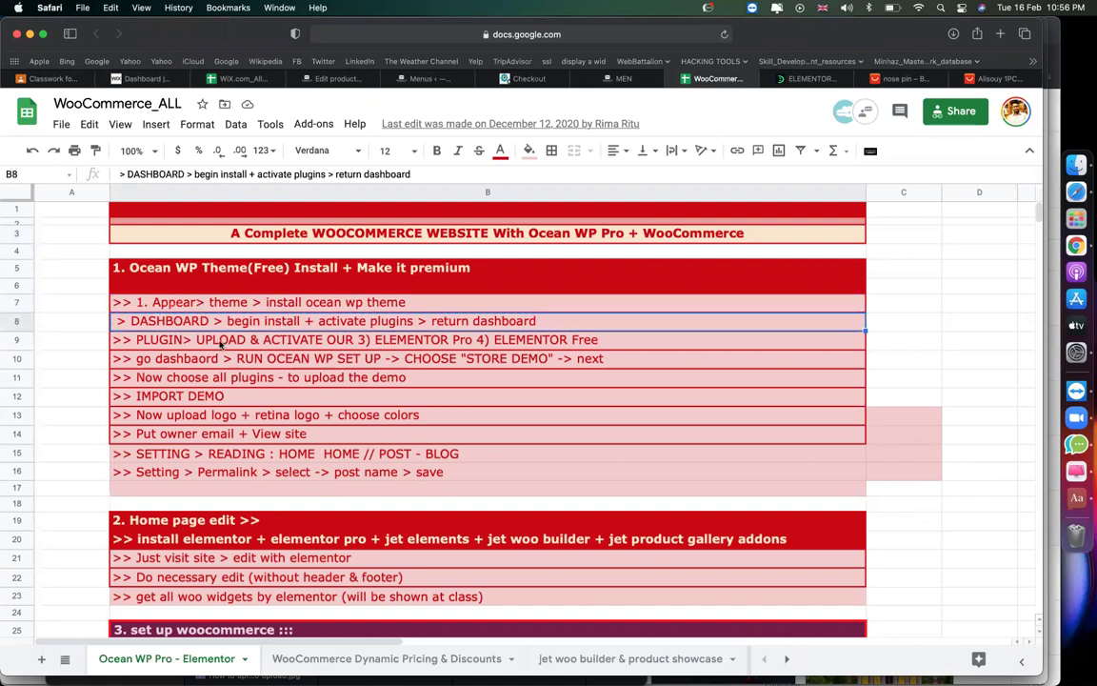
{"action": "left_click", "coordinate": [258, 345]}
{"action": "left_click", "coordinate": [263, 360]}
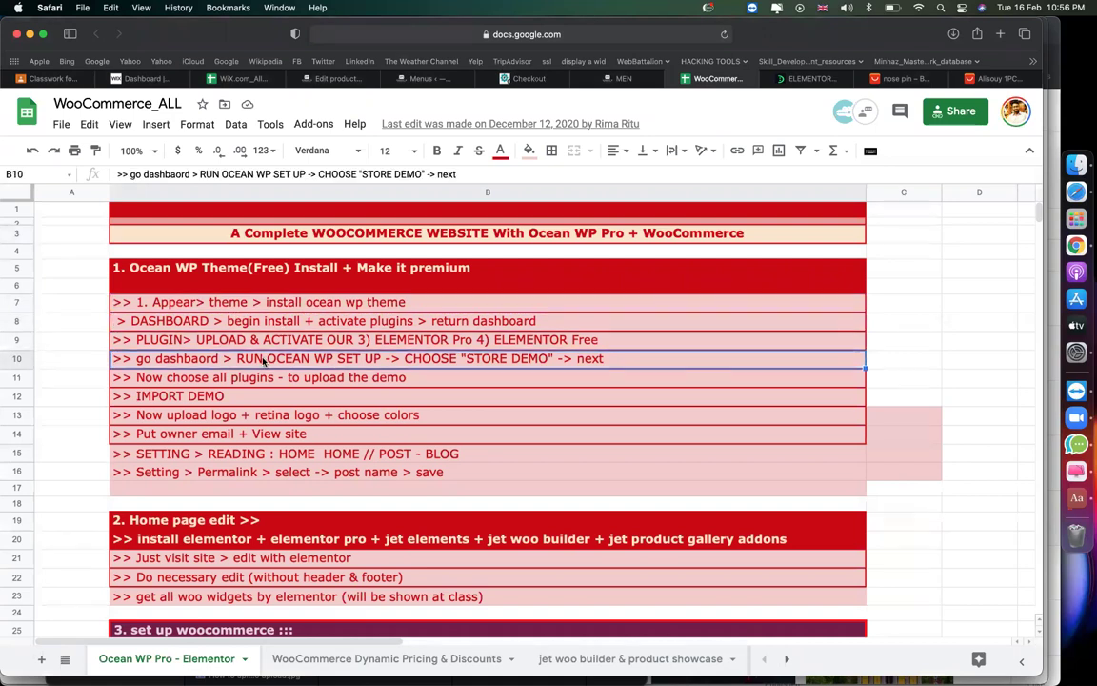
{"action": "left_click", "coordinate": [219, 379]}
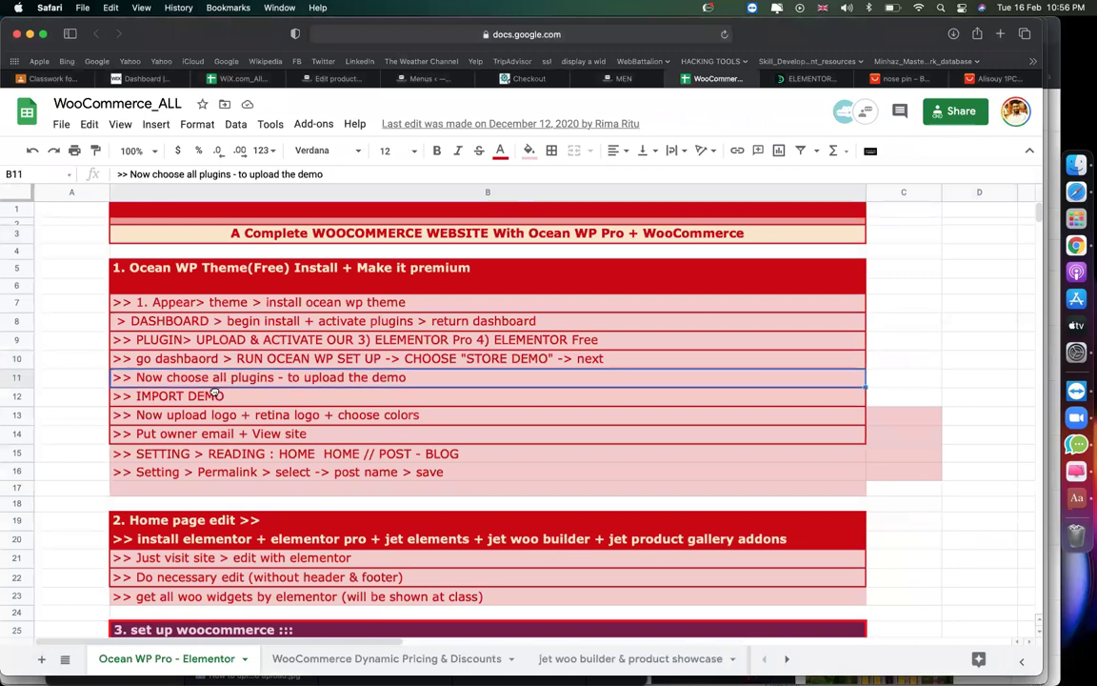
Undo the accidental move of row 11 and clear the IMPORT DEMO step from B12.
{"action": "left_click_drag", "start_coordinate": [215, 393], "coordinate": [217, 394]}
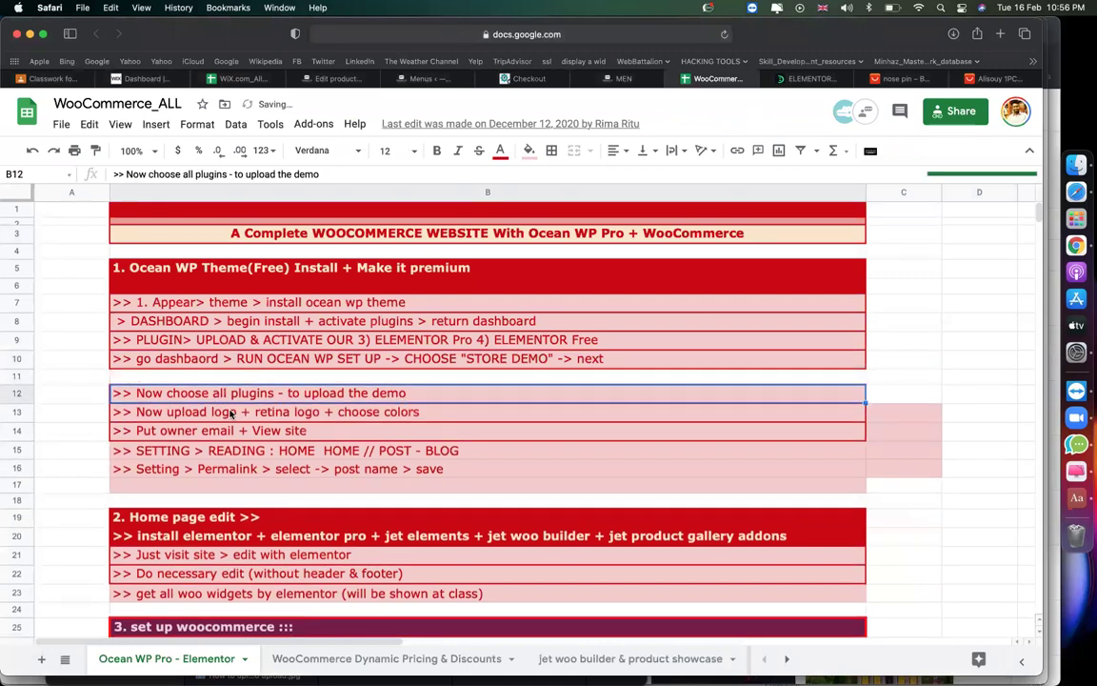
{"action": "key", "text": "super+z"}
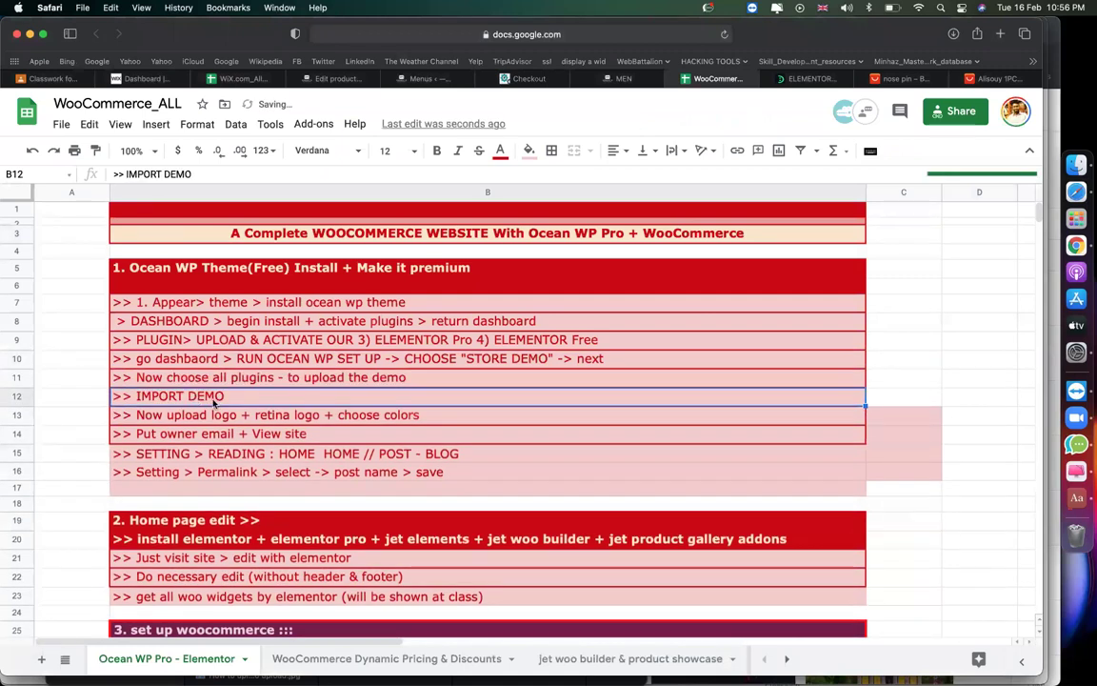
{"action": "key", "text": "Delete"}
{"action": "key", "text": "Down"}
Review the reading and permalink settings notes, then open the spreadsheet's sharing settings.
{"action": "left_click", "coordinate": [362, 451]}
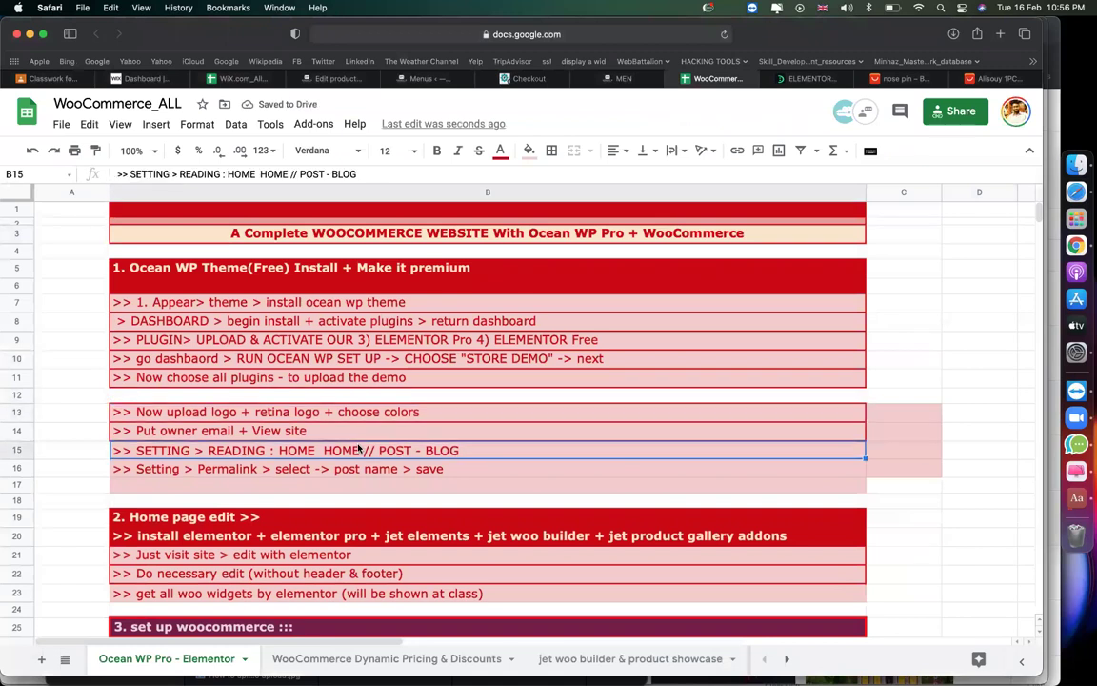
{"action": "left_click", "coordinate": [399, 475]}
{"action": "left_click", "coordinate": [340, 505]}
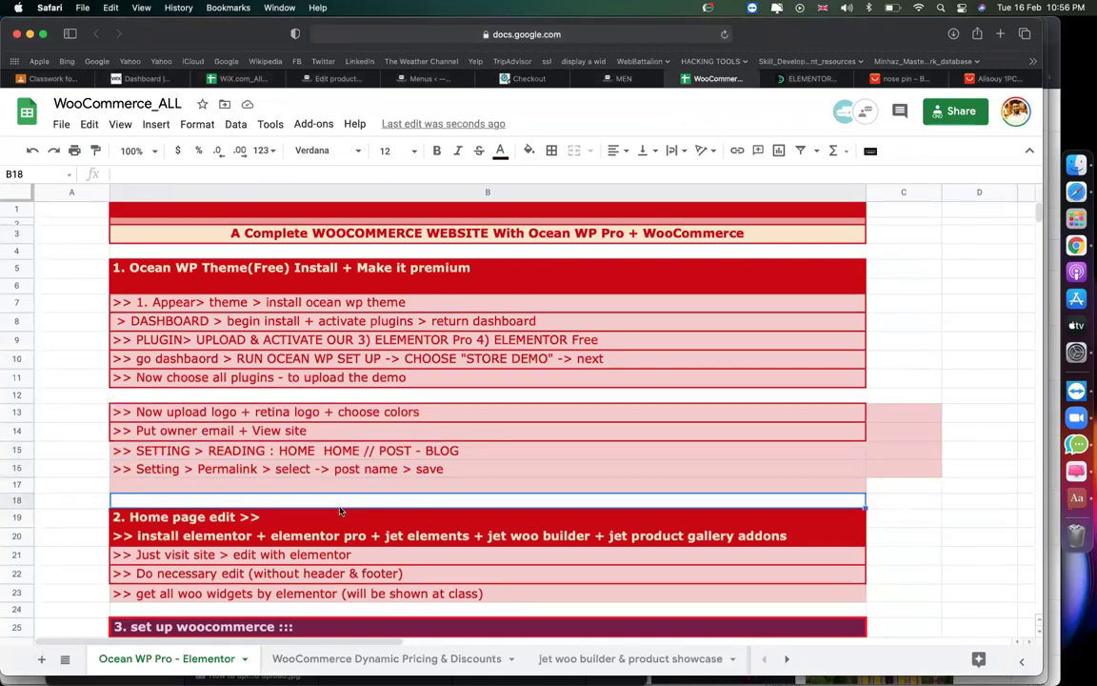
{"action": "left_click", "coordinate": [285, 455]}
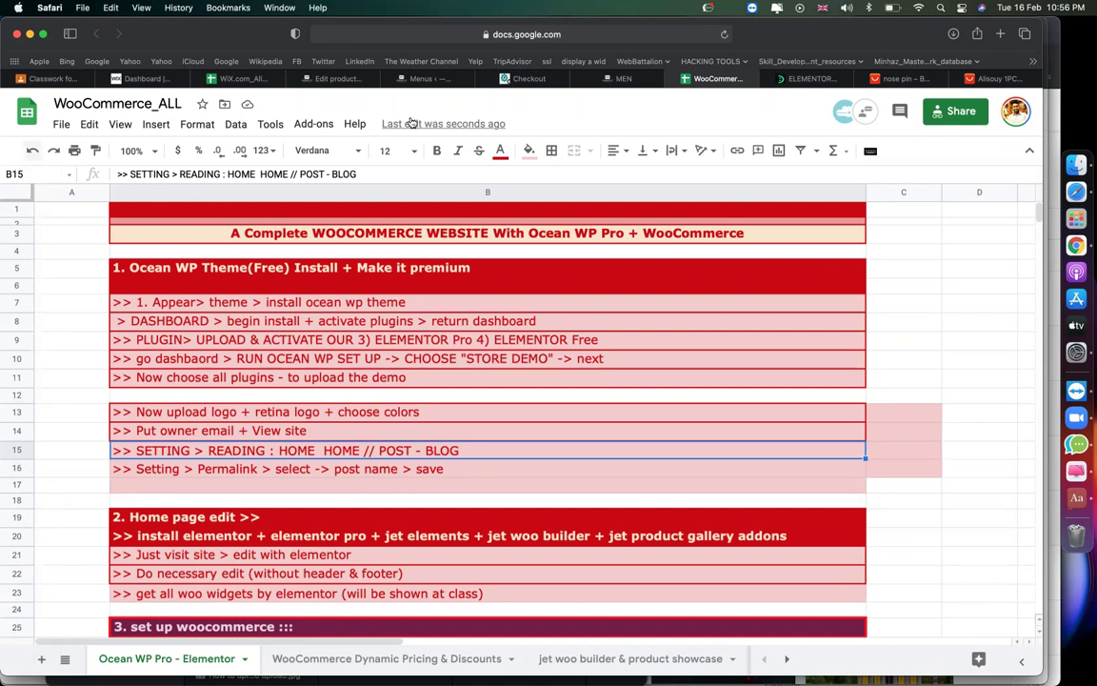
{"action": "left_click", "coordinate": [951, 125]}
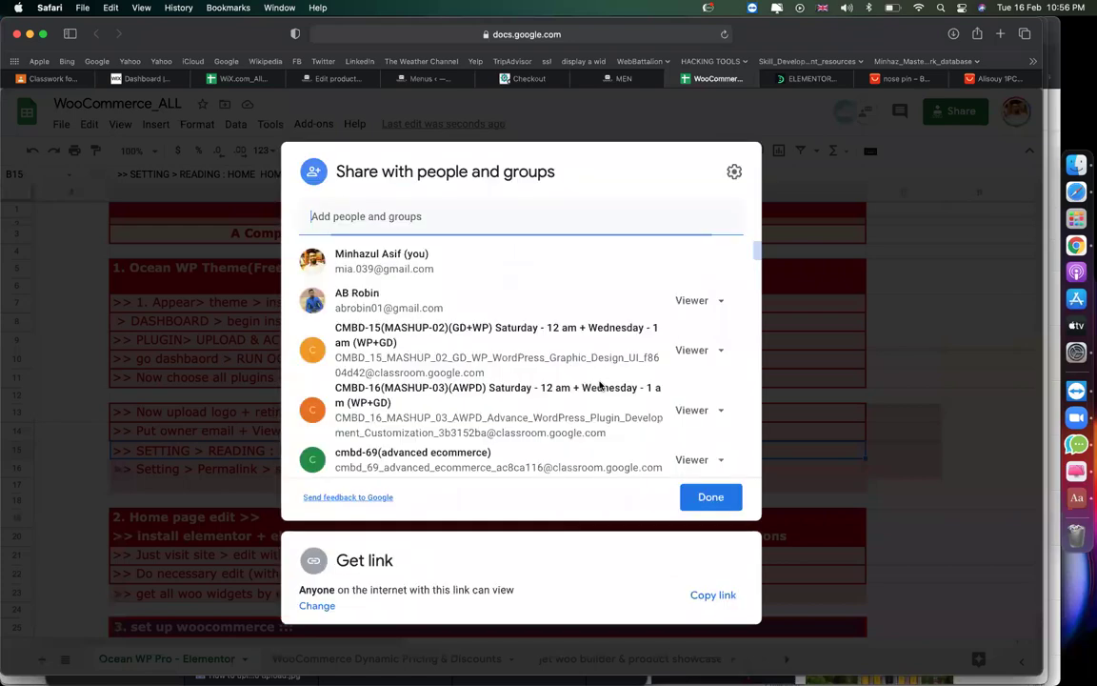
Change the CMBD-84 teachers group from Editor to Viewer and save the sharing permissions.
{"action": "scroll", "coordinate": [599, 385], "scroll_direction": "down", "scroll_amount": 5}
{"action": "scroll", "coordinate": [598, 384], "scroll_direction": "down", "scroll_amount": 5}
{"action": "scroll", "coordinate": [598, 384], "scroll_direction": "up", "scroll_amount": 5}
{"action": "scroll", "coordinate": [598, 385], "scroll_direction": "down", "scroll_amount": 8}
{"action": "scroll", "coordinate": [598, 385], "scroll_direction": "down", "scroll_amount": 10}
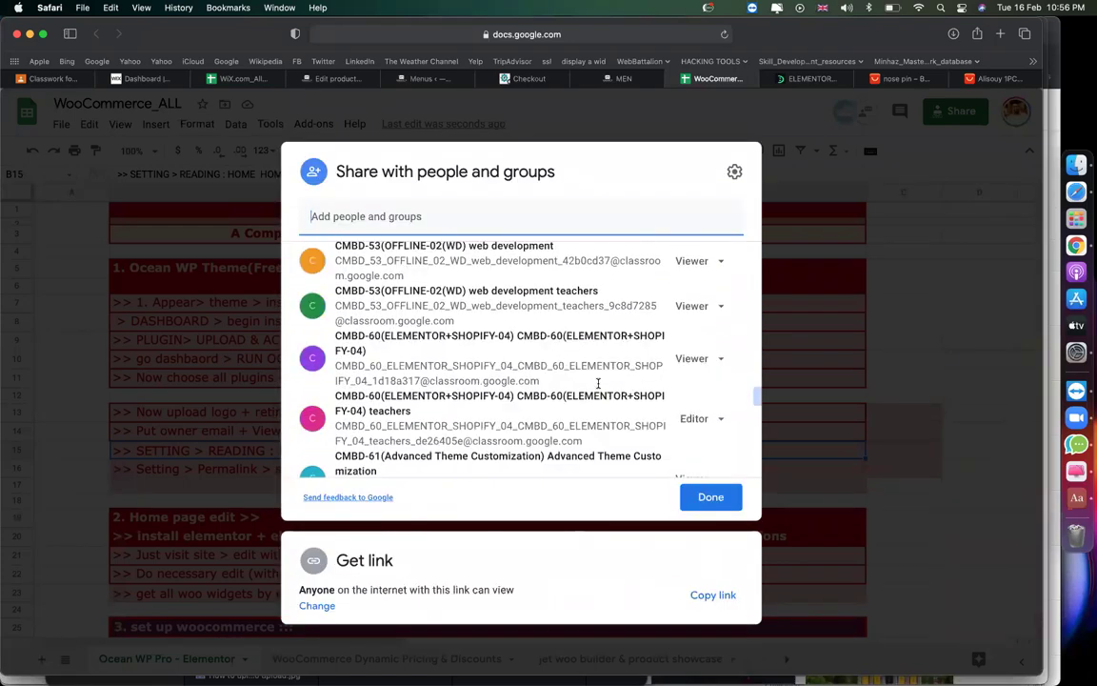
{"action": "scroll", "coordinate": [598, 385], "scroll_direction": "up", "scroll_amount": 6}
{"action": "scroll", "coordinate": [598, 385], "scroll_direction": "up", "scroll_amount": 2}
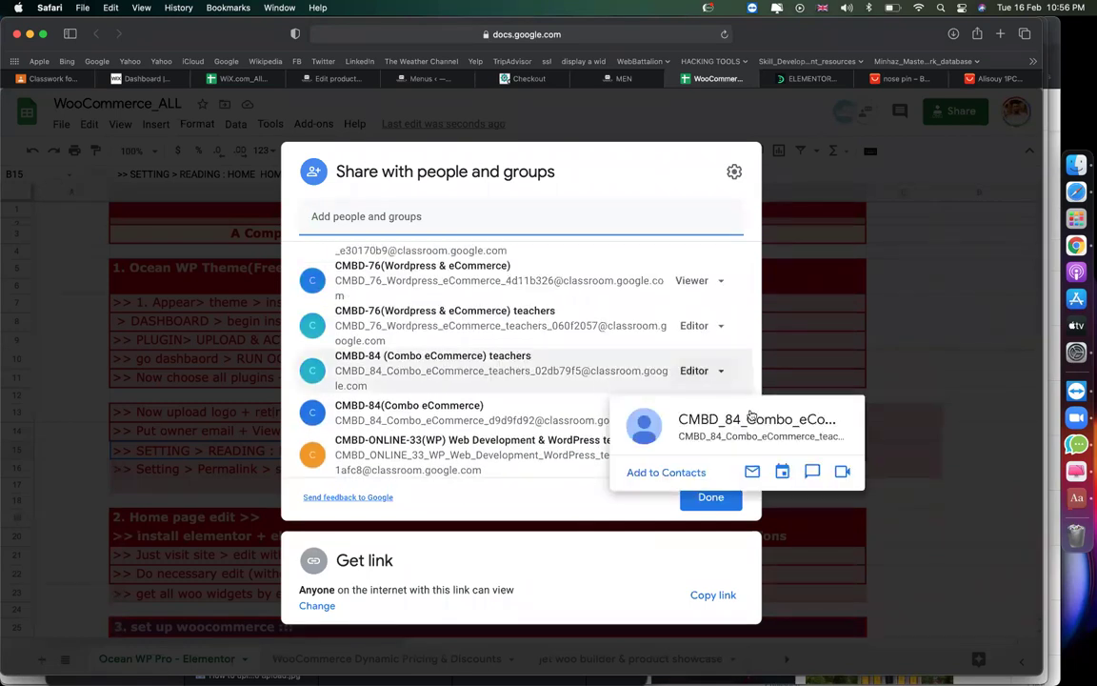
{"action": "left_click", "coordinate": [739, 415]}
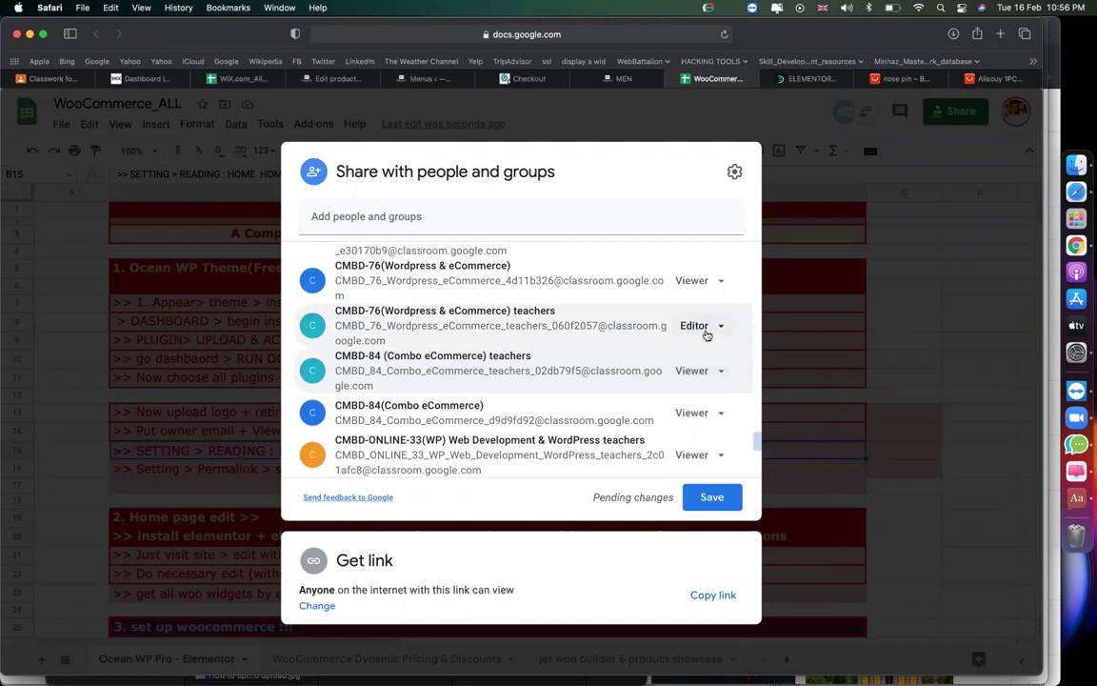
{"action": "left_click", "coordinate": [704, 328]}
{"action": "scroll", "coordinate": [628, 419], "scroll_direction": "down", "scroll_amount": 10}
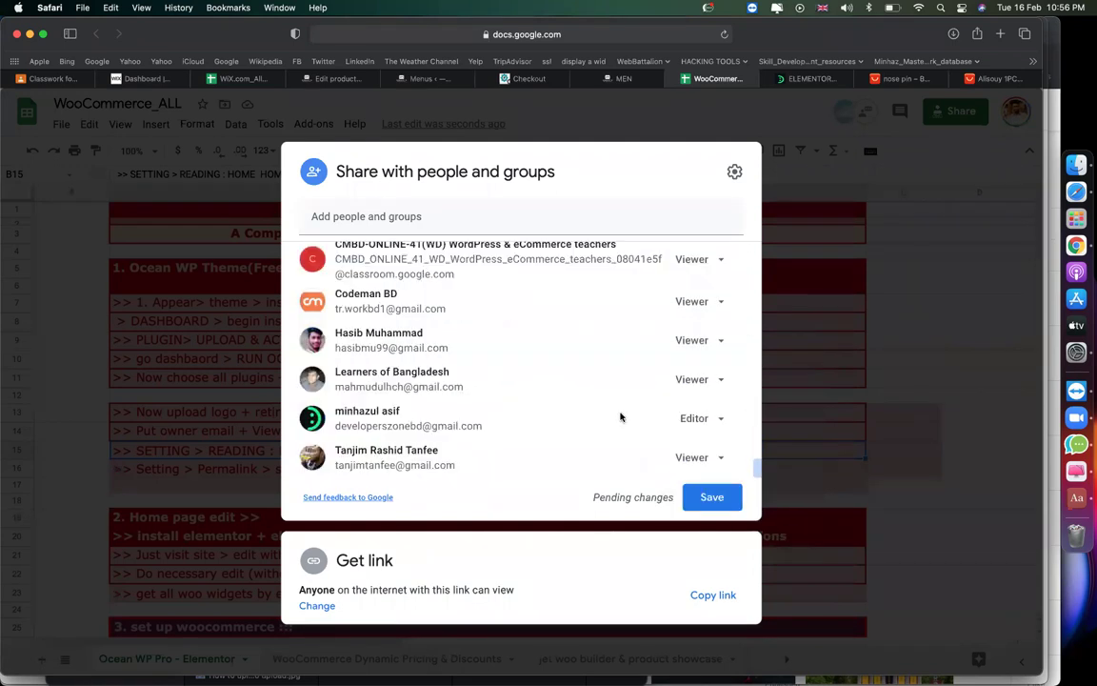
{"action": "left_click", "coordinate": [728, 500]}
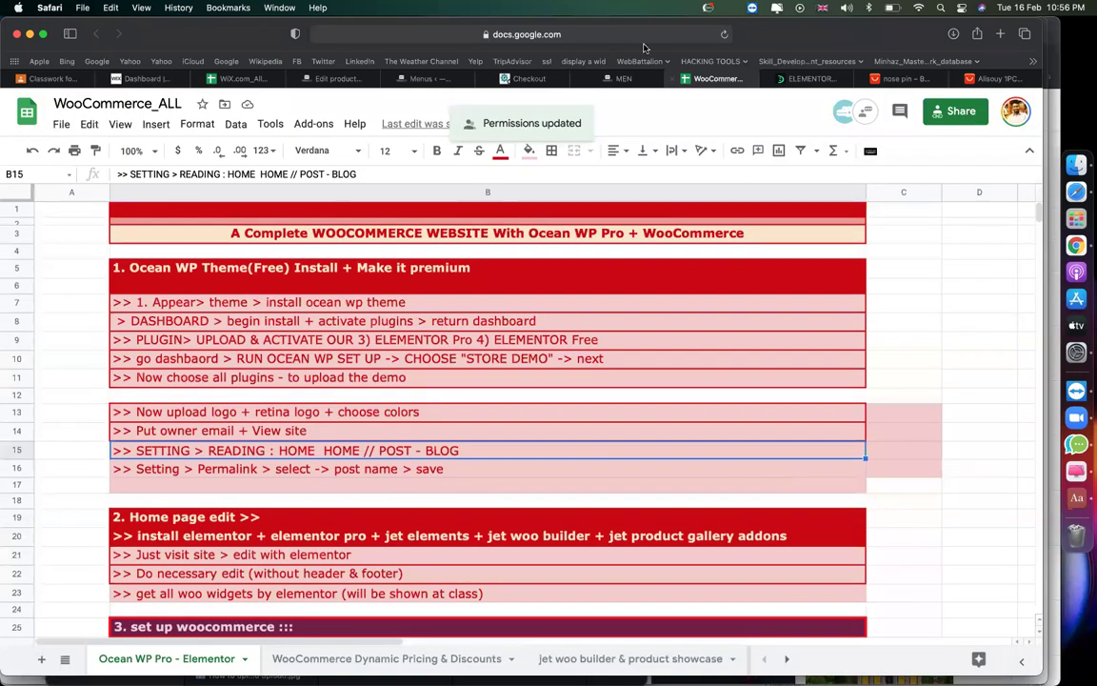
{"action": "left_click", "coordinate": [314, 398]}
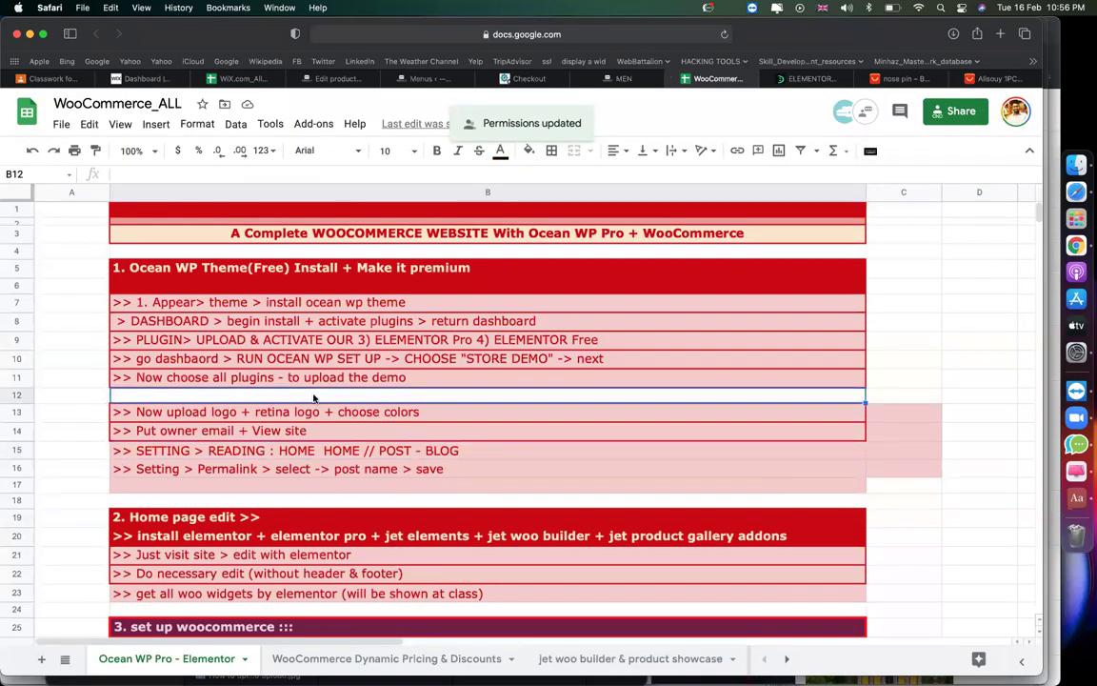
Select the Home page edit rows B19:B23, check the WooCommerce setup notes, then return to WordPress.
{"action": "scroll", "coordinate": [314, 398], "scroll_direction": "down", "scroll_amount": 3}
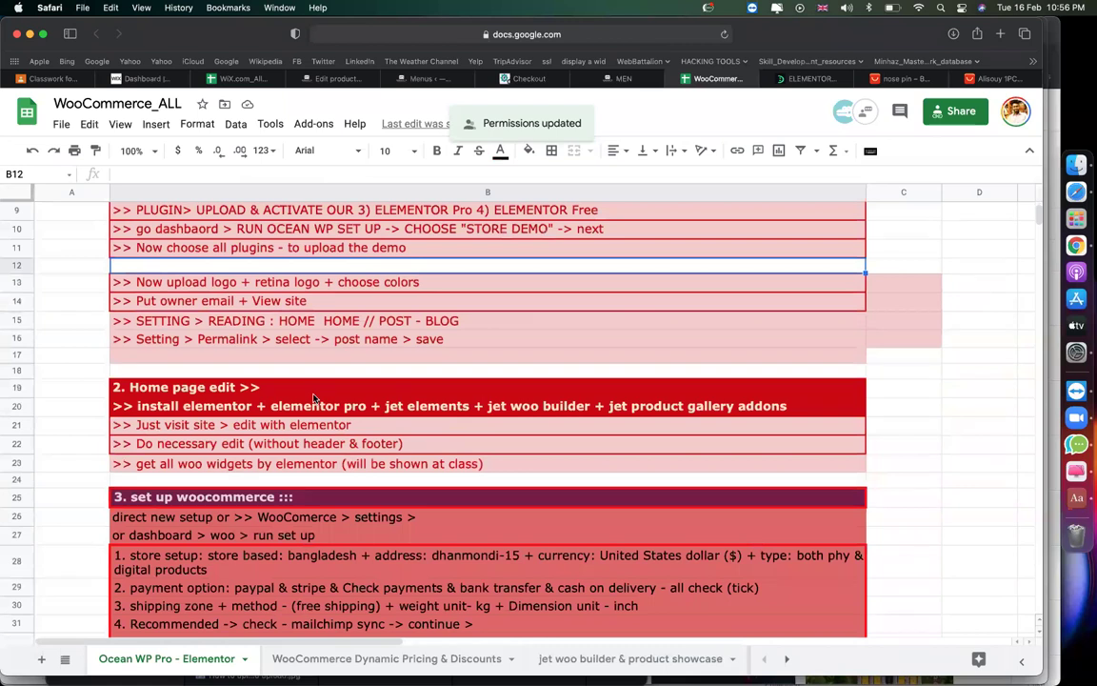
{"action": "scroll", "coordinate": [314, 398], "scroll_direction": "down", "scroll_amount": 1}
{"action": "left_click_drag", "start_coordinate": [229, 352], "coordinate": [218, 425]}
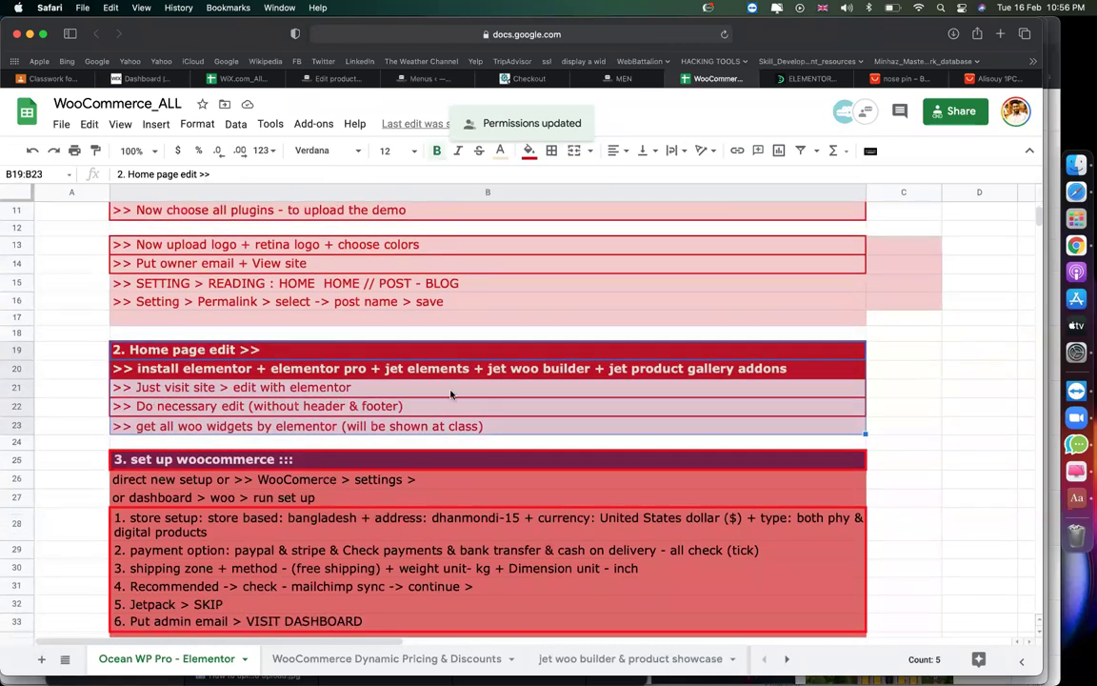
{"action": "scroll", "coordinate": [452, 393], "scroll_direction": "down", "scroll_amount": 3}
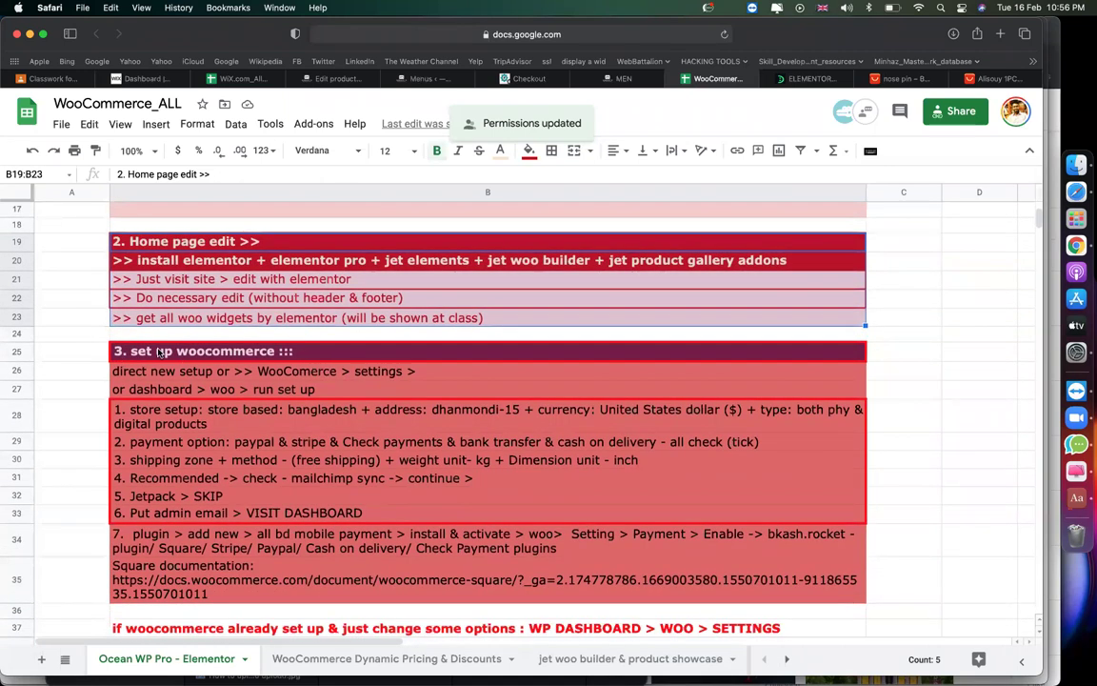
{"action": "left_click", "coordinate": [159, 352]}
{"action": "left_click", "coordinate": [200, 377]}
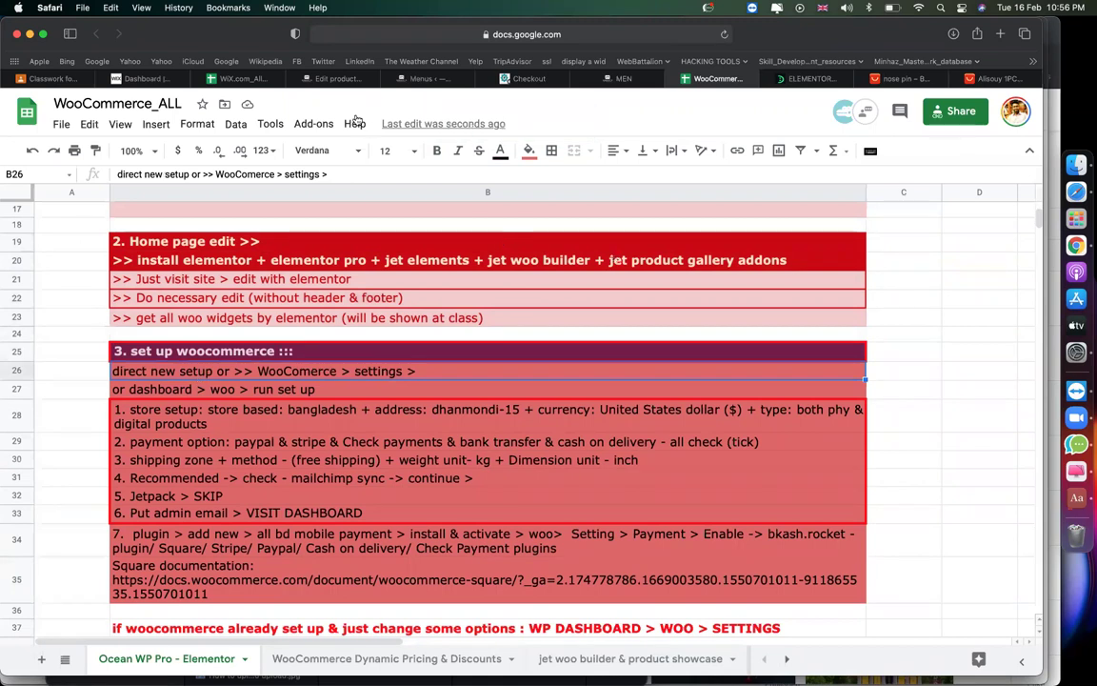
{"action": "left_click", "coordinate": [327, 83]}
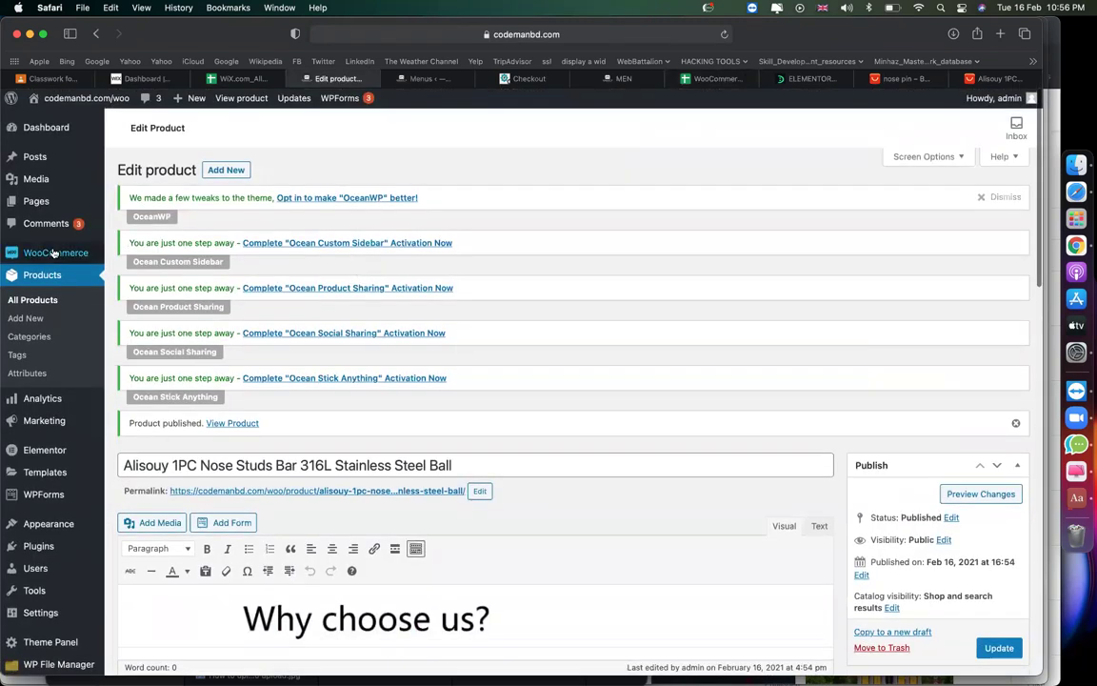
In WooCommerce General settings, enter 'dhanmondi' as the store's address line 1.
{"action": "mouse_move", "coordinate": [85, 253]}
{"action": "left_click", "coordinate": [140, 348]}
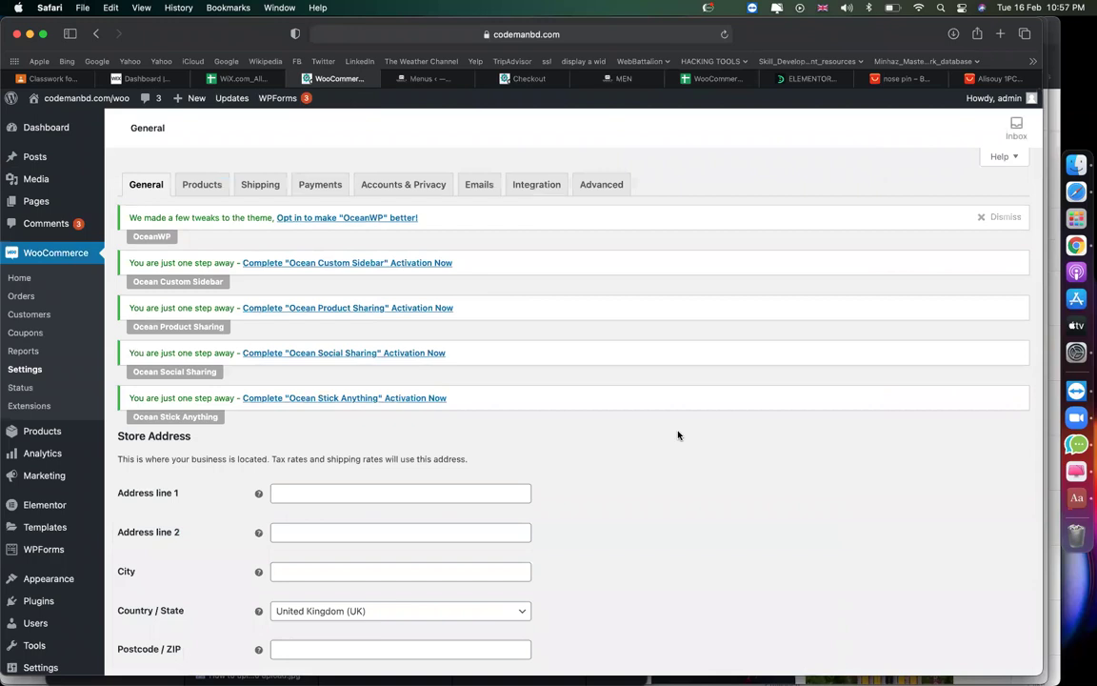
{"action": "scroll", "coordinate": [678, 435], "scroll_direction": "down", "scroll_amount": 2}
{"action": "left_click", "coordinate": [420, 435]}
{"action": "scroll", "coordinate": [730, 447], "scroll_direction": "down", "scroll_amount": 1}
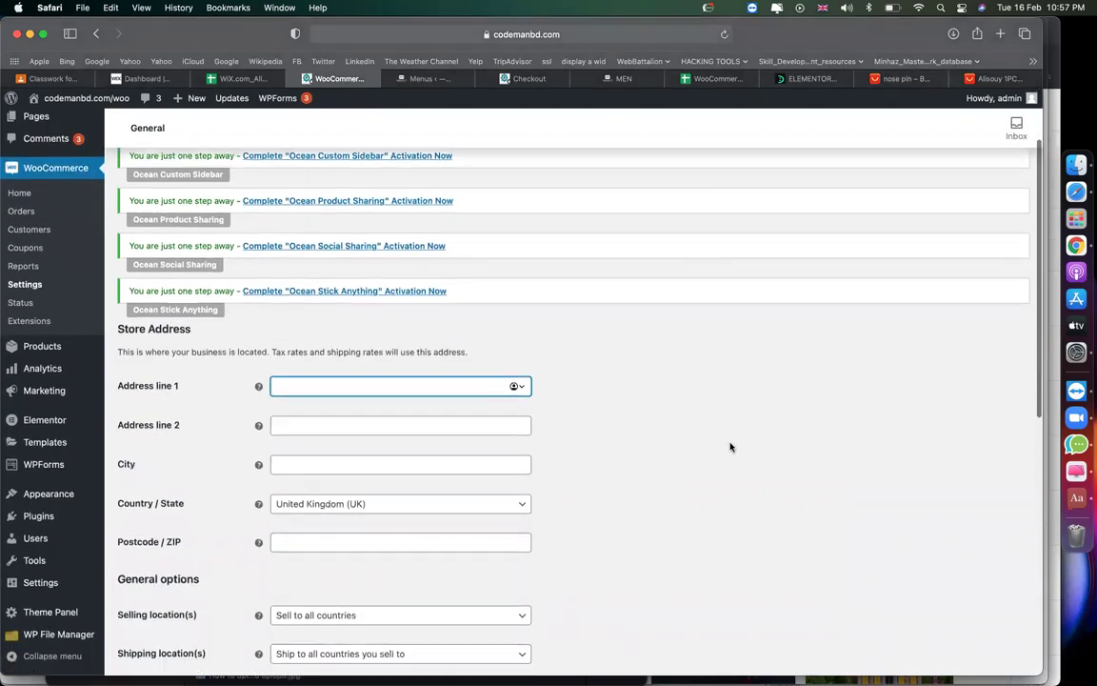
{"action": "type", "text": "dhanmondi"}
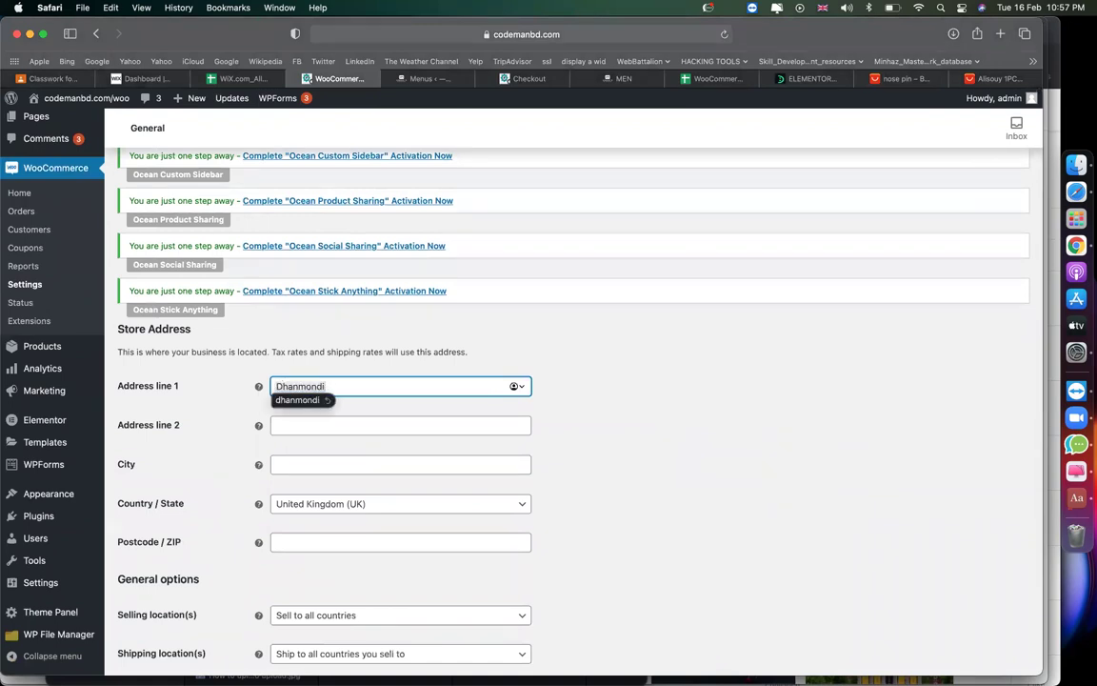
{"action": "left_click", "coordinate": [457, 465]}
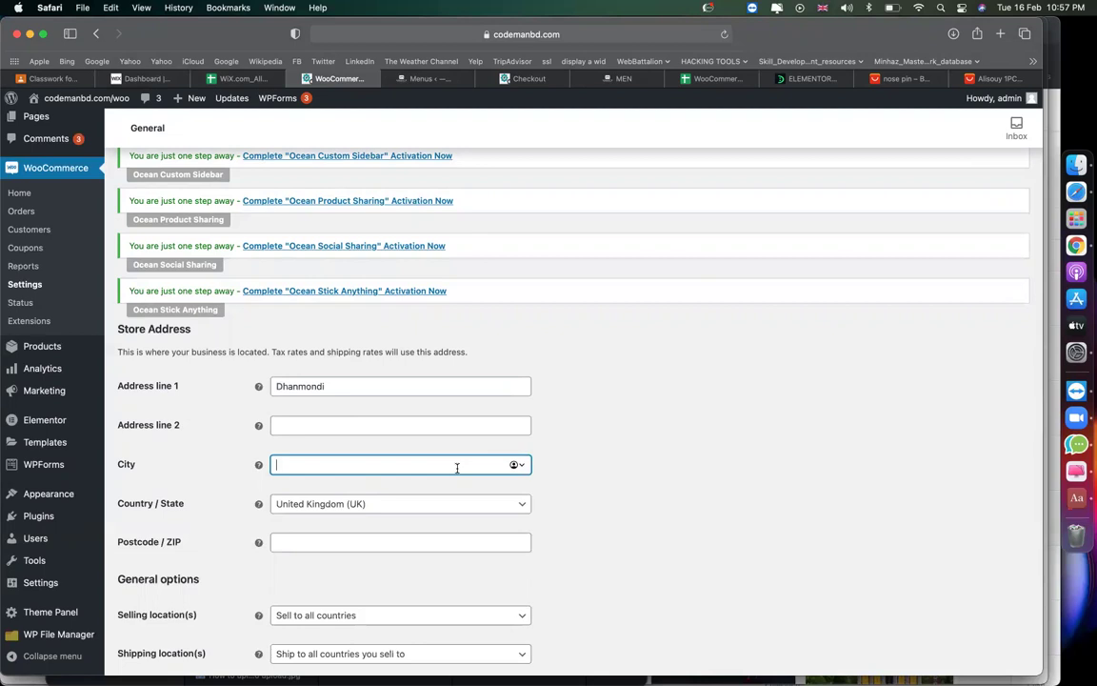
Set the store country and state to Bangladesh — Dhaka.
{"action": "left_click", "coordinate": [419, 506]}
{"action": "left_click", "coordinate": [419, 509]}
{"action": "left_click", "coordinate": [421, 510]}
{"action": "type", "text": "ban"}
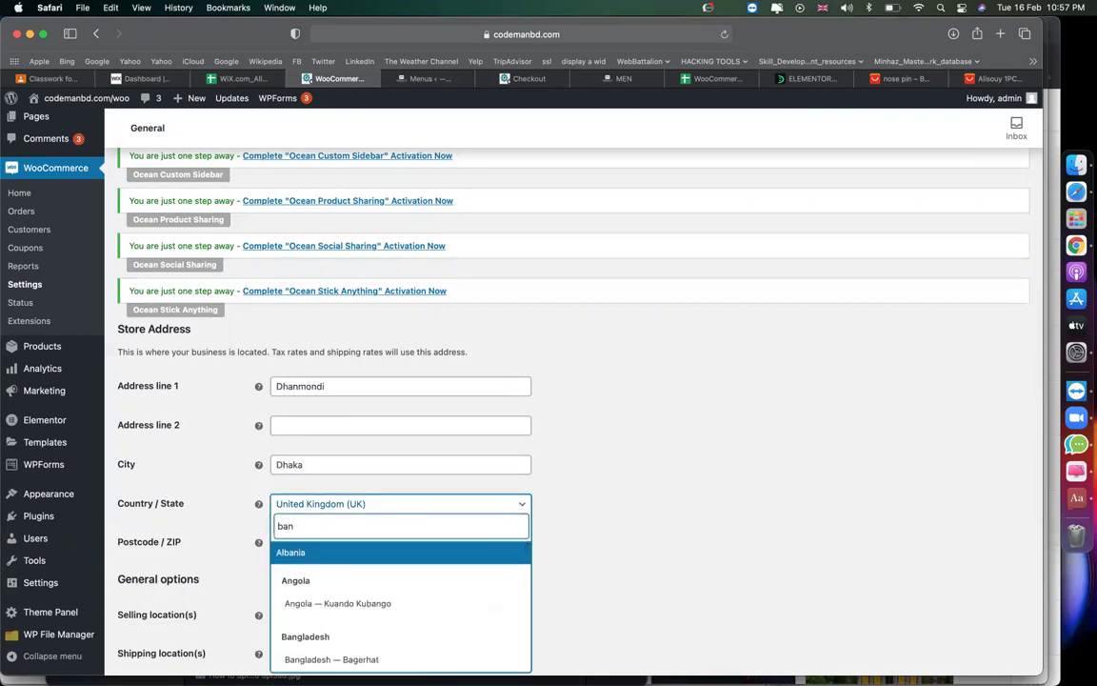
{"action": "key", "text": "Down"}
{"action": "key", "text": "Down"}
{"action": "key", "text": "Down"}
{"action": "key", "text": "Up"}
{"action": "key", "text": "Up"}
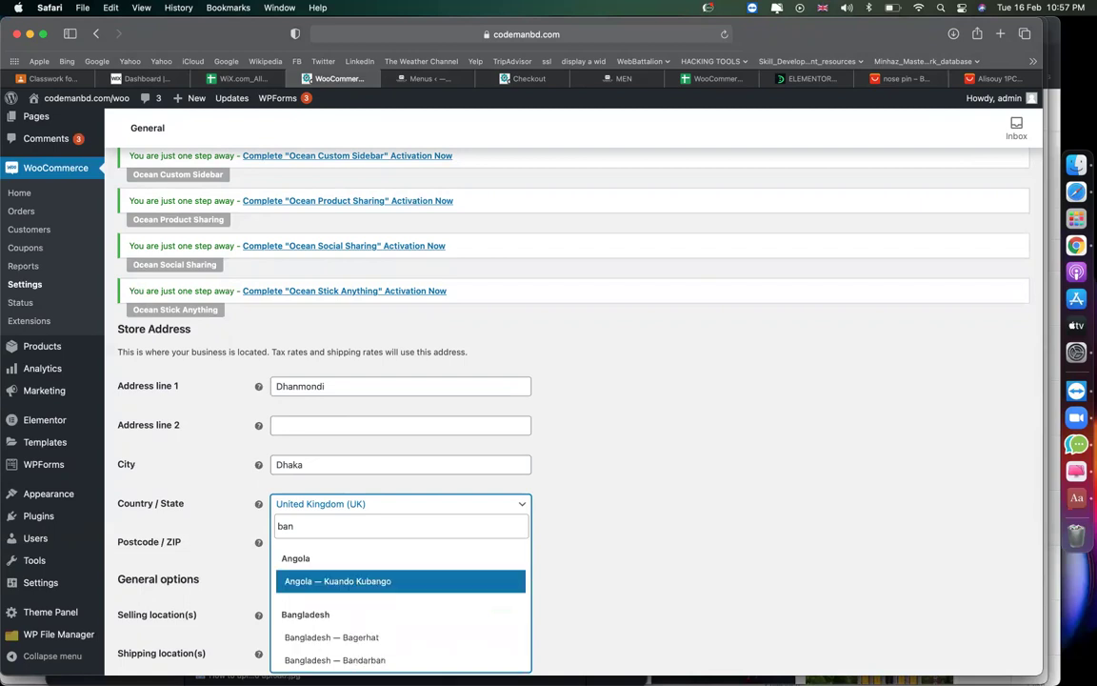
{"action": "key", "text": "Down"}
{"action": "key", "text": "Down"}
{"action": "key", "text": "Down"}
{"action": "key", "text": "Down"}
{"action": "key", "text": "Down"}
{"action": "key", "text": "Down"}
{"action": "key", "text": "Down"}
{"action": "key", "text": "Down"}
{"action": "key", "text": "Down"}
{"action": "key", "text": "Down"}
{"action": "key", "text": "Down"}
{"action": "key", "text": "Down"}
{"action": "key", "text": "Down"}
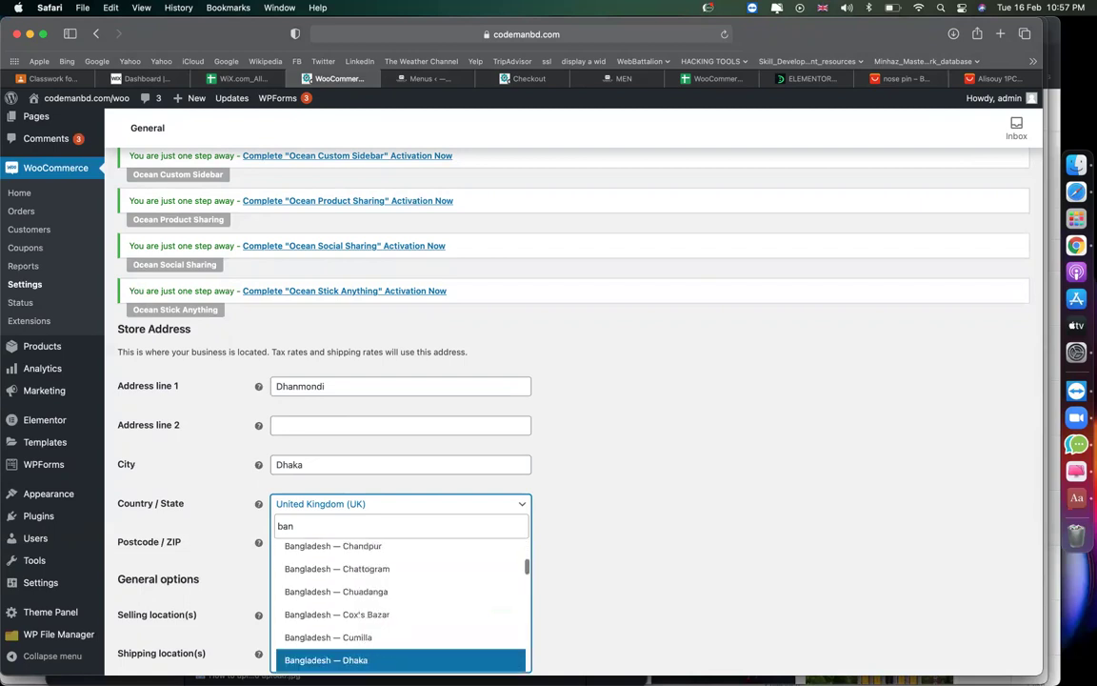
{"action": "key", "text": "Return"}
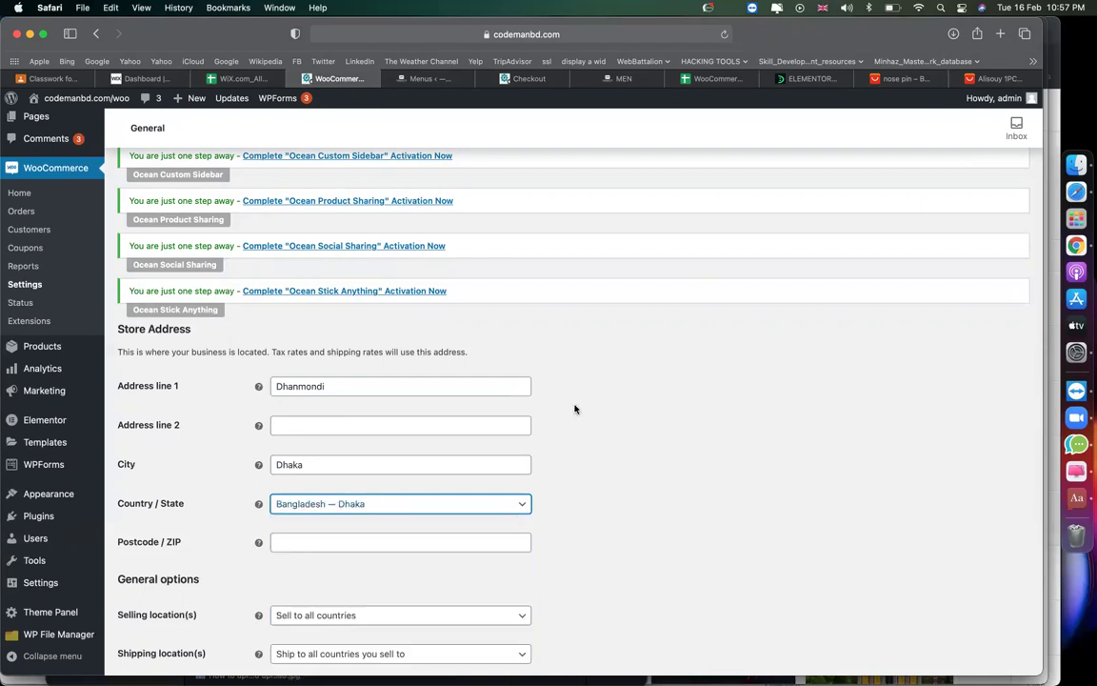
Enter postcode 1209, keep selling to all countries, and enable taxes.
{"action": "scroll", "coordinate": [575, 410], "scroll_direction": "down", "scroll_amount": 2}
{"action": "left_click", "coordinate": [384, 456]}
{"action": "type", "text": "1209"}
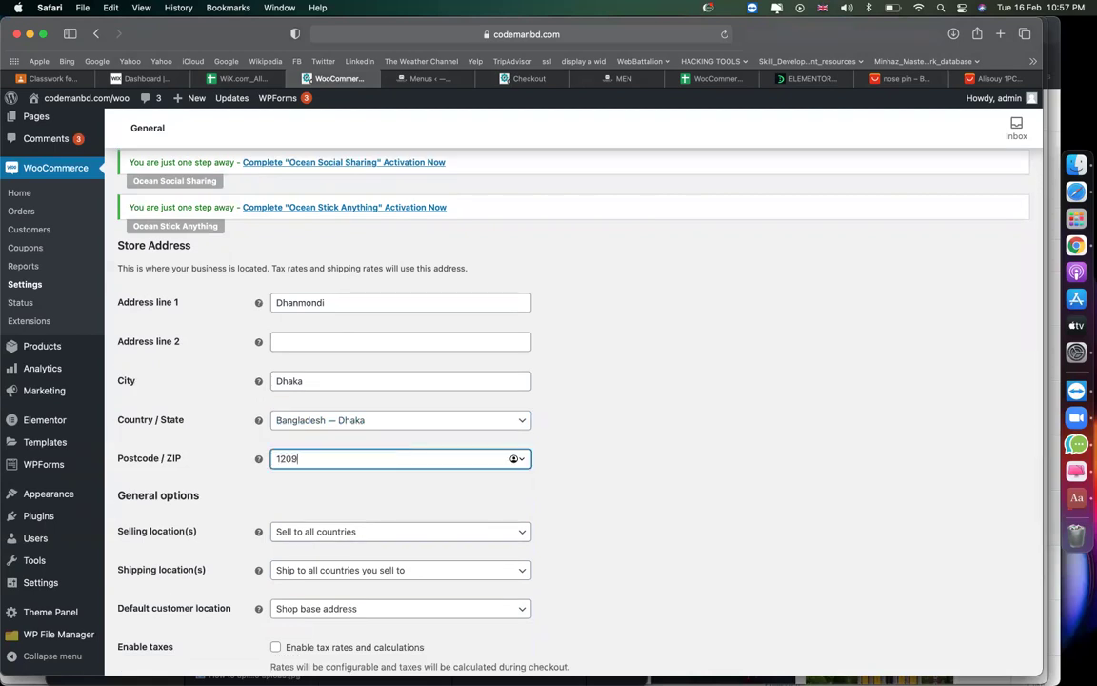
{"action": "scroll", "coordinate": [532, 454], "scroll_direction": "down", "scroll_amount": 2}
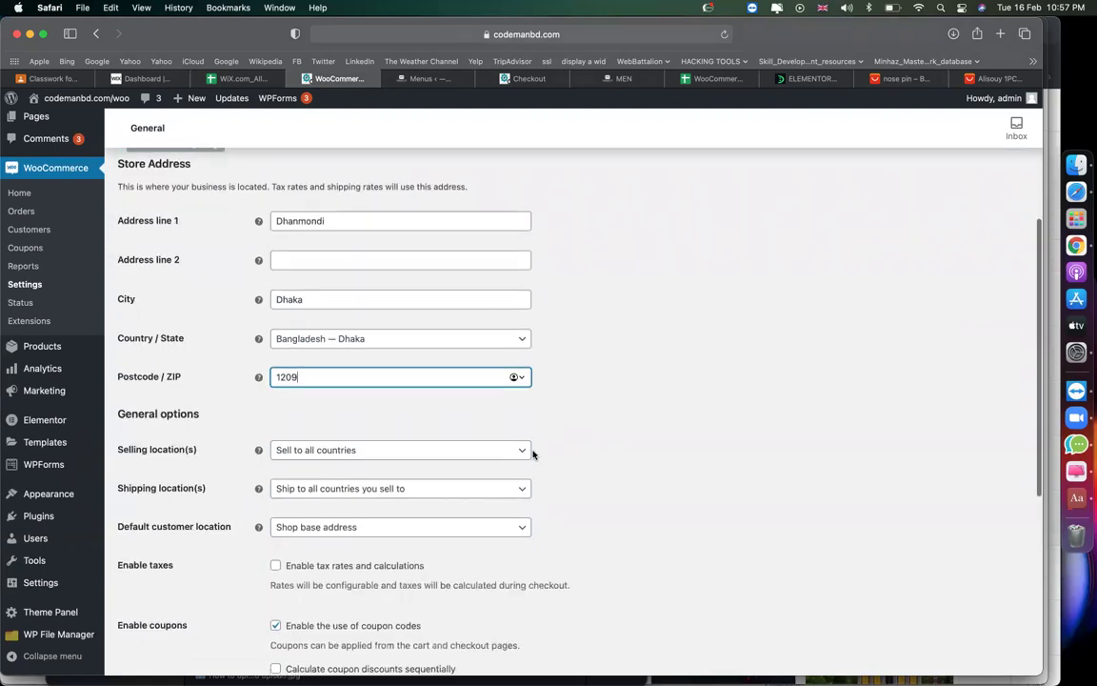
{"action": "triple_click", "coordinate": [198, 452]}
{"action": "left_click", "coordinate": [371, 453]}
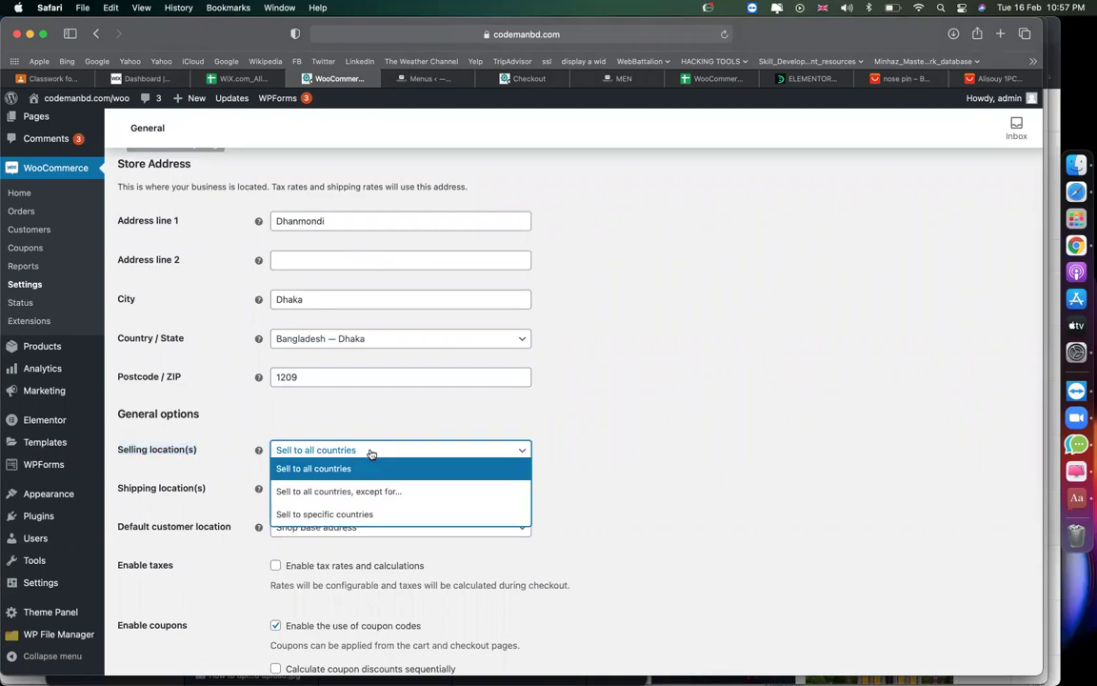
{"action": "left_click", "coordinate": [678, 475]}
{"action": "scroll", "coordinate": [678, 475], "scroll_direction": "down", "scroll_amount": 2}
{"action": "scroll", "coordinate": [679, 475], "scroll_direction": "down", "scroll_amount": 2}
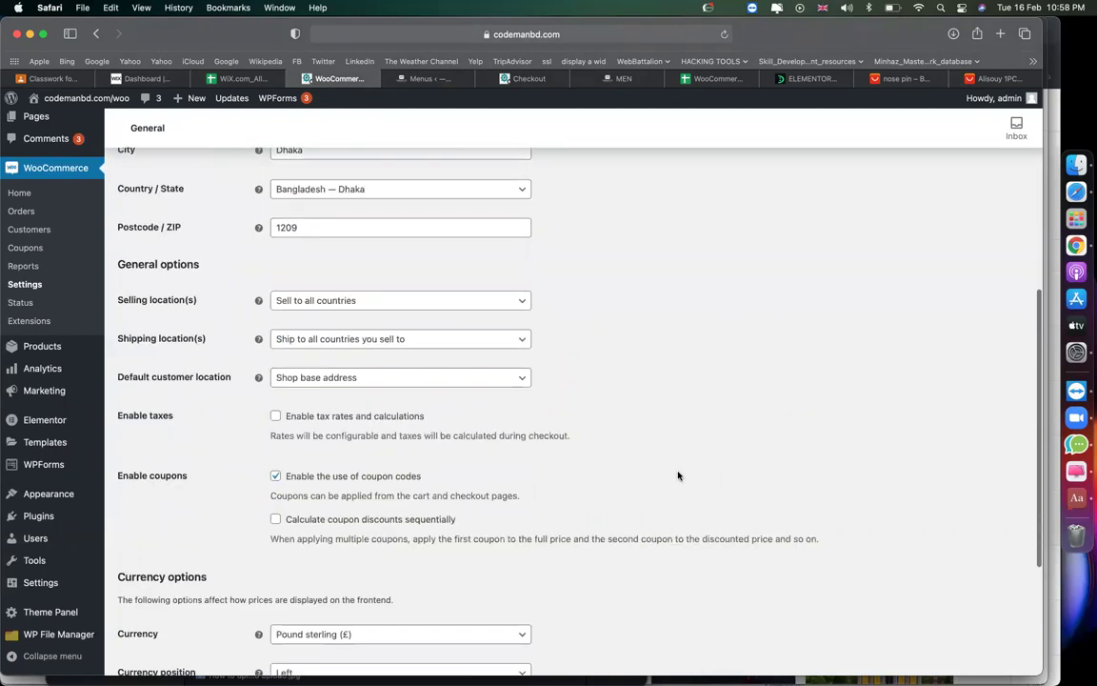
{"action": "left_click", "coordinate": [276, 416]}
Set the store currency to United States (US) dollar and save the settings.
{"action": "scroll", "coordinate": [624, 412], "scroll_direction": "down", "scroll_amount": 2}
{"action": "scroll", "coordinate": [625, 412], "scroll_direction": "down", "scroll_amount": 2}
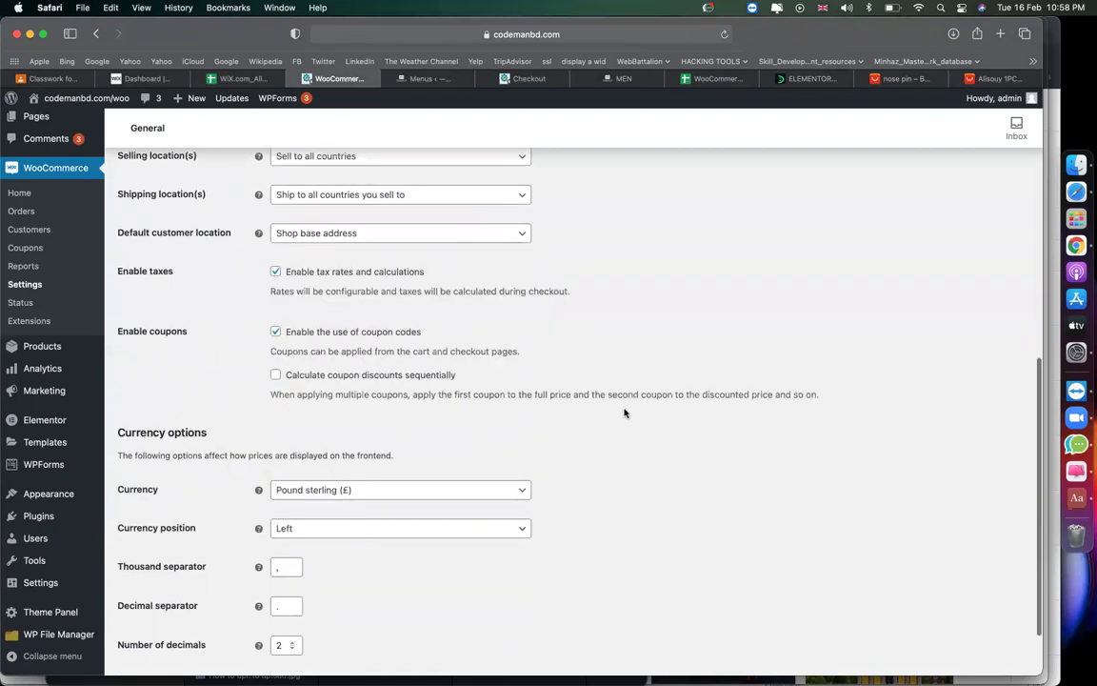
{"action": "left_click", "coordinate": [407, 490]}
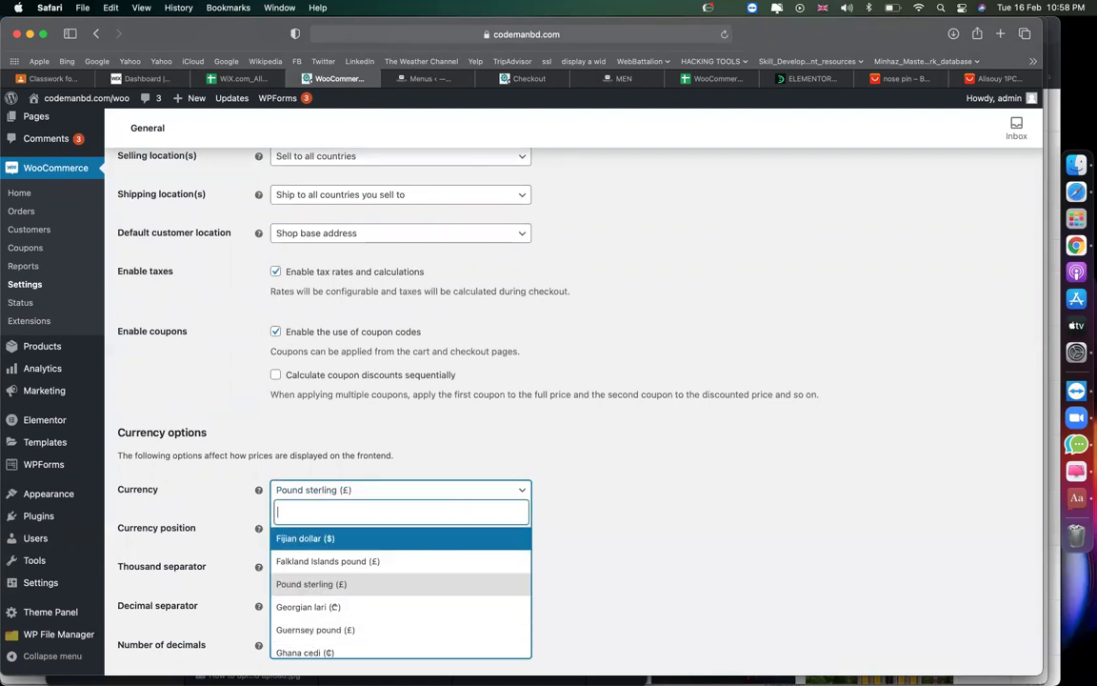
{"action": "type", "text": "uni"}
{"action": "left_click", "coordinate": [399, 584]}
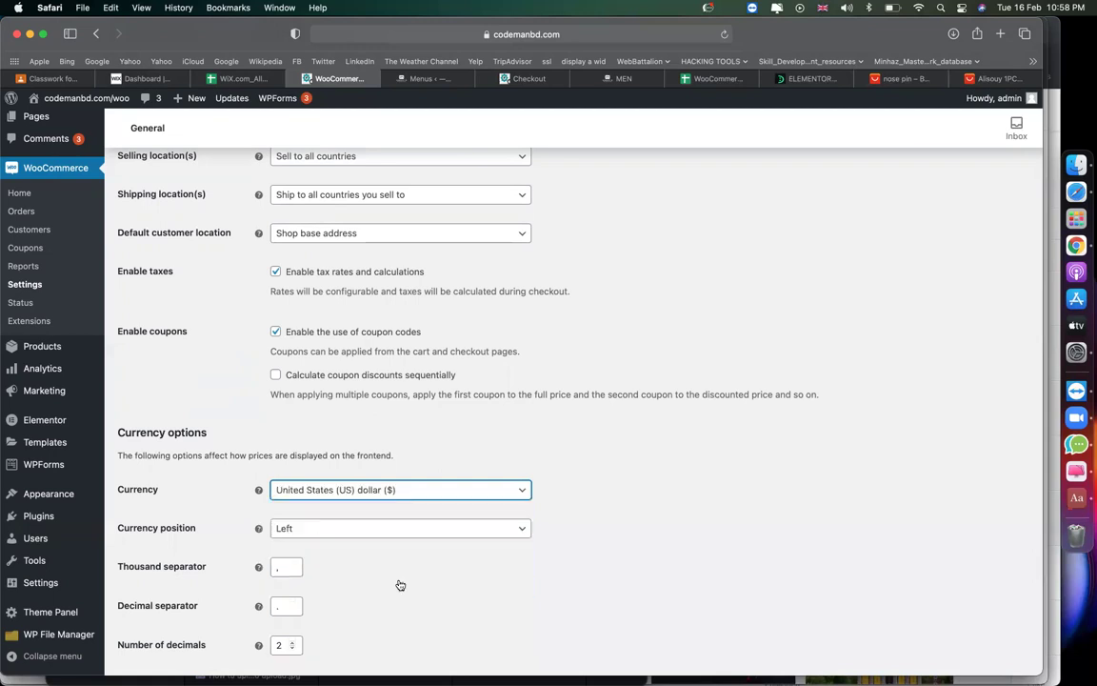
{"action": "scroll", "coordinate": [381, 547], "scroll_direction": "down", "scroll_amount": 3}
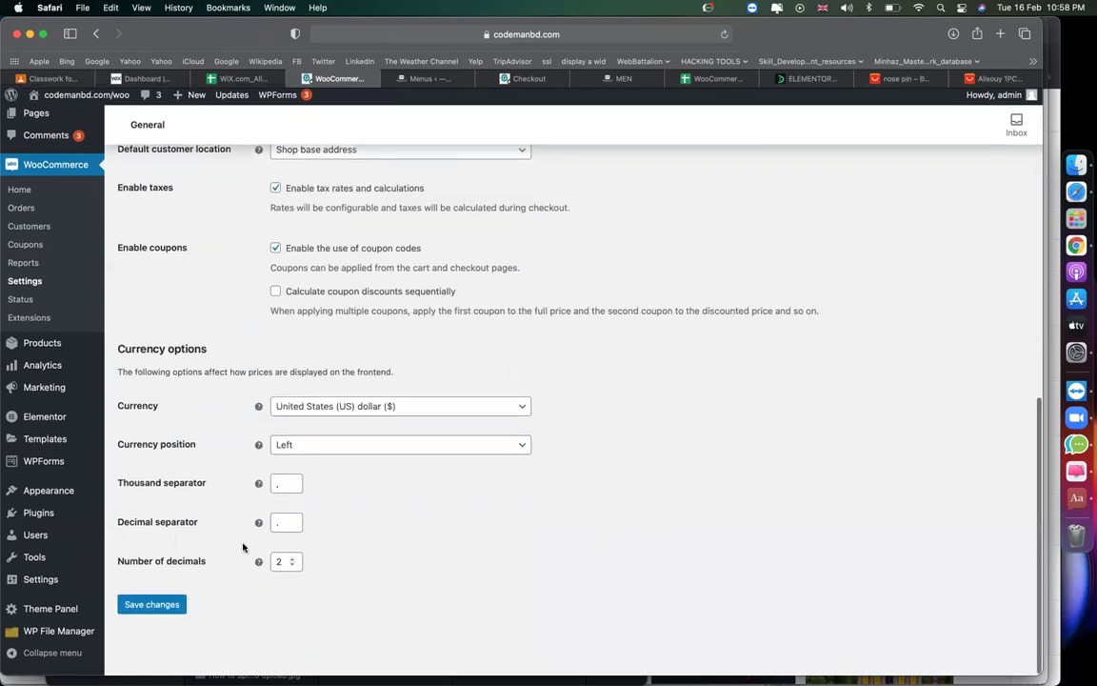
{"action": "left_click", "coordinate": [173, 602]}
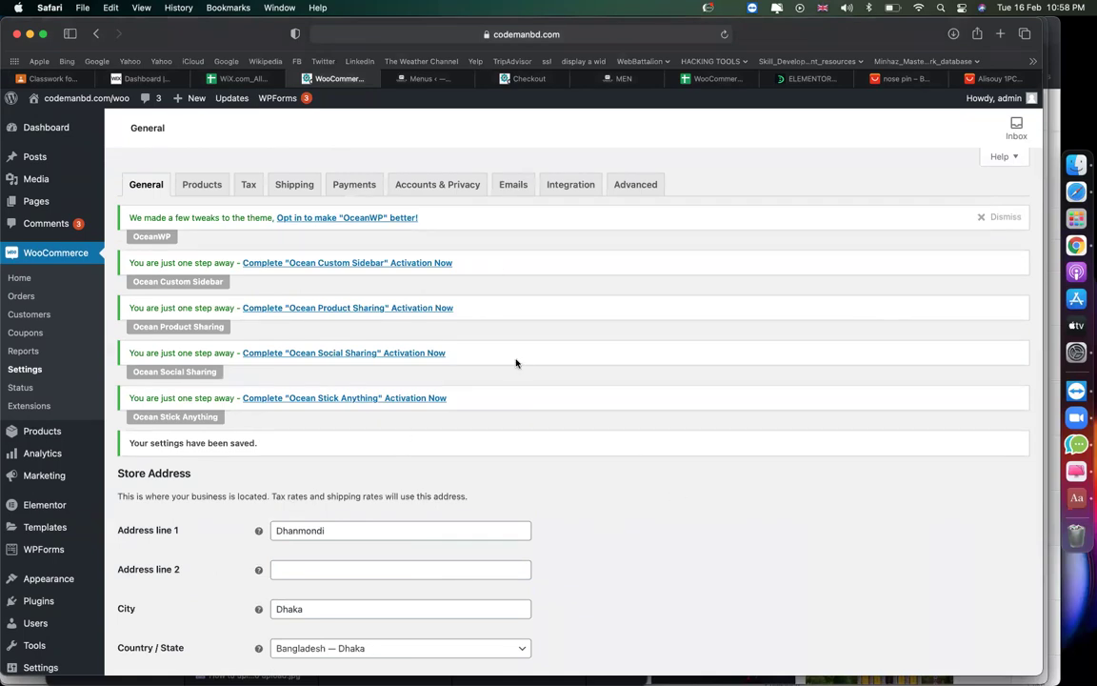
Quick Edit Stiletto Sandal to replace Uncategorized with the t-shirt category and update it.
{"action": "left_click", "coordinate": [33, 434]}
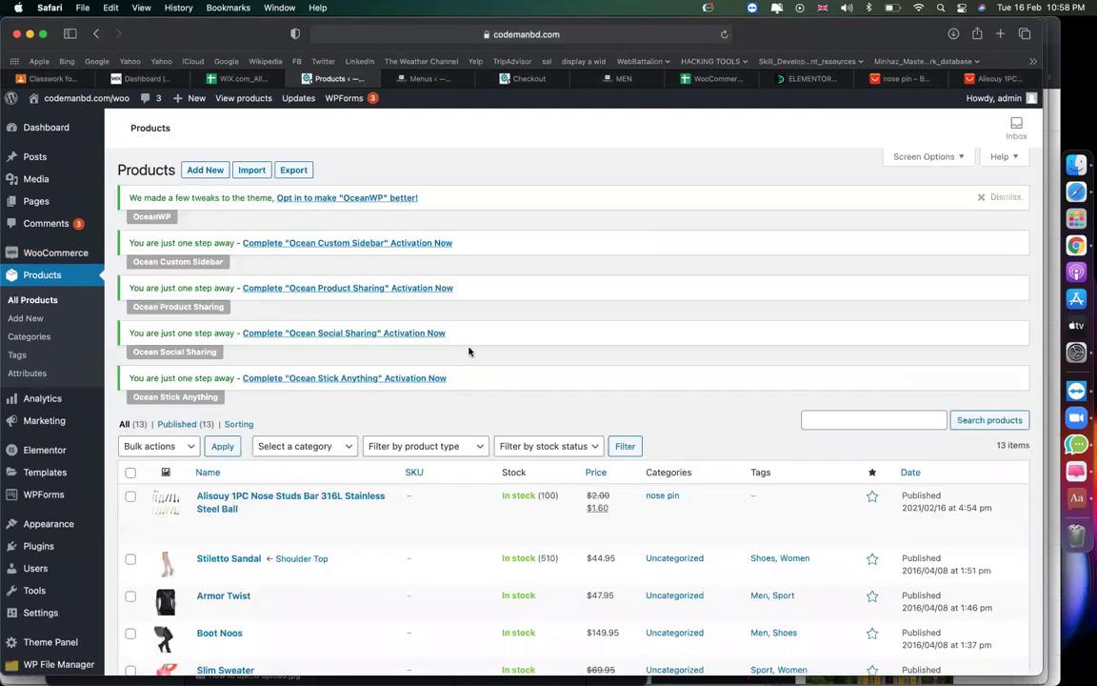
{"action": "scroll", "coordinate": [470, 350], "scroll_direction": "down", "scroll_amount": 5}
{"action": "scroll", "coordinate": [471, 350], "scroll_direction": "up", "scroll_amount": 1}
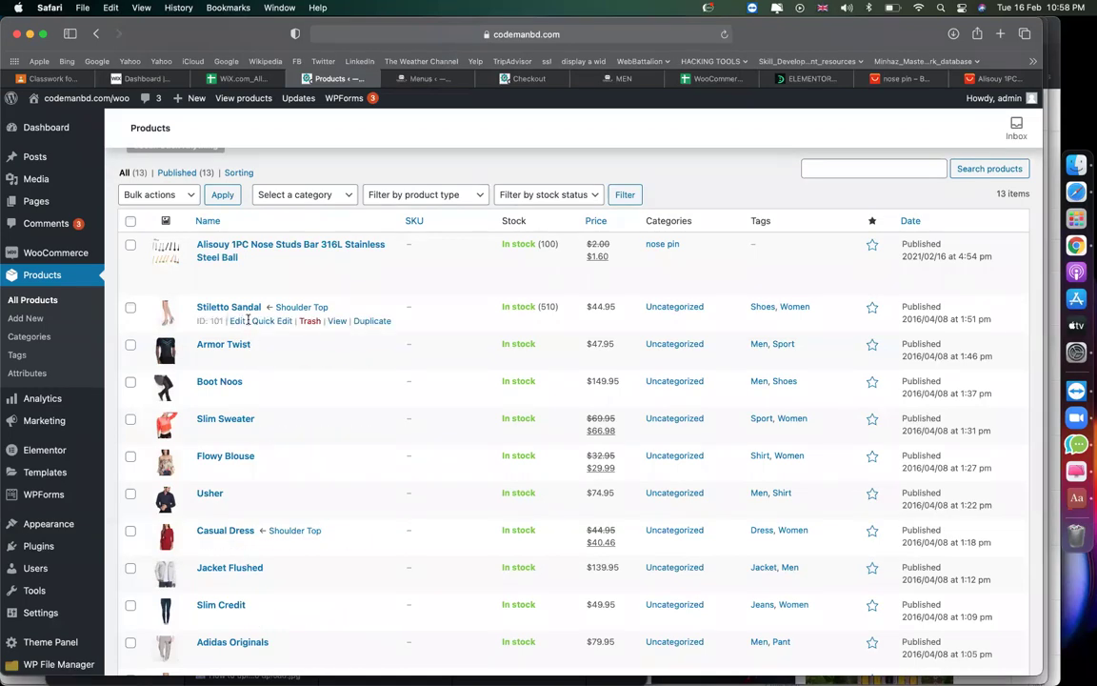
{"action": "left_click", "coordinate": [273, 322]}
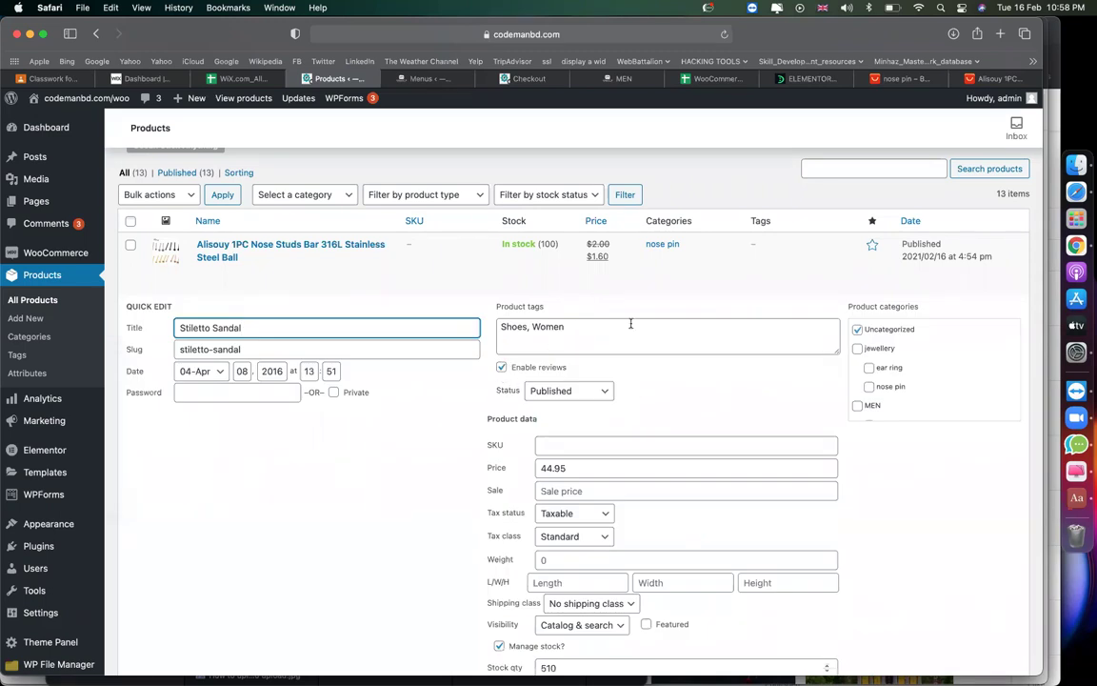
{"action": "scroll", "coordinate": [631, 397], "scroll_direction": "down", "scroll_amount": 1}
{"action": "left_click", "coordinate": [858, 303]}
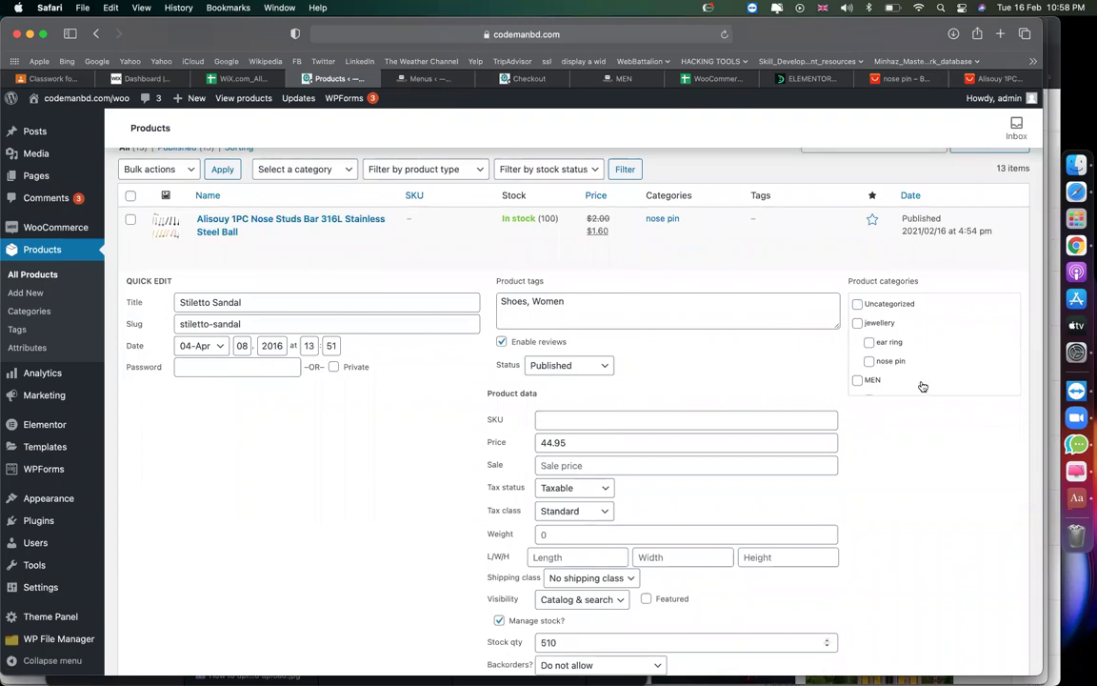
{"action": "scroll", "coordinate": [893, 348], "scroll_direction": "down", "scroll_amount": 1}
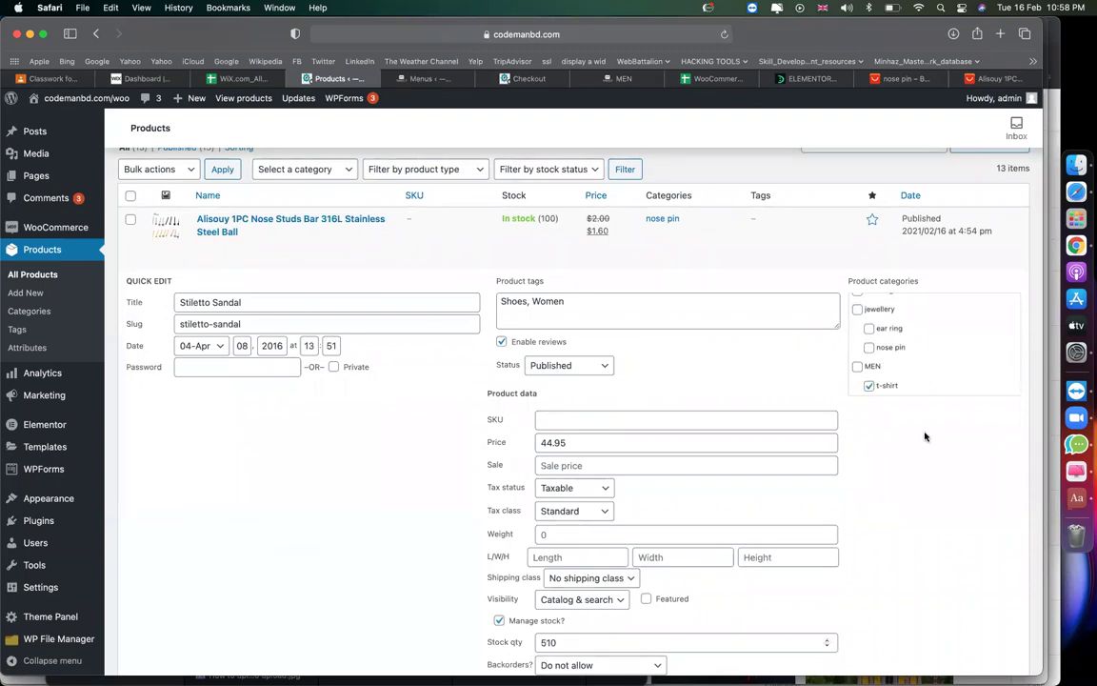
{"action": "scroll", "coordinate": [448, 308], "scroll_direction": "down", "scroll_amount": 5}
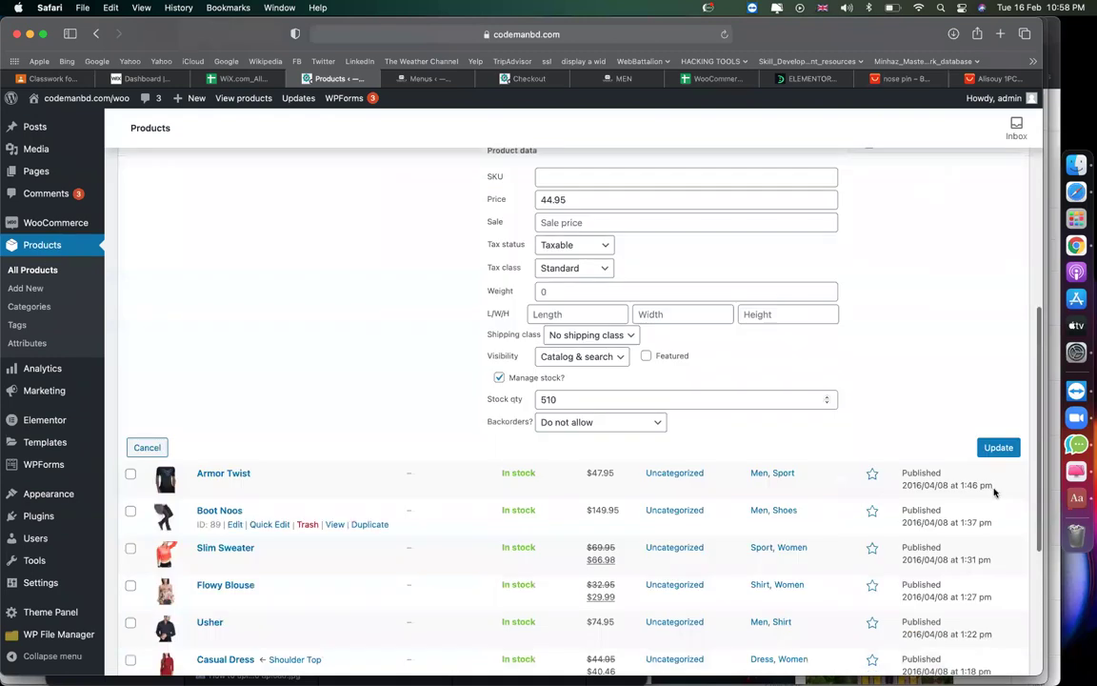
{"action": "left_click", "coordinate": [997, 447]}
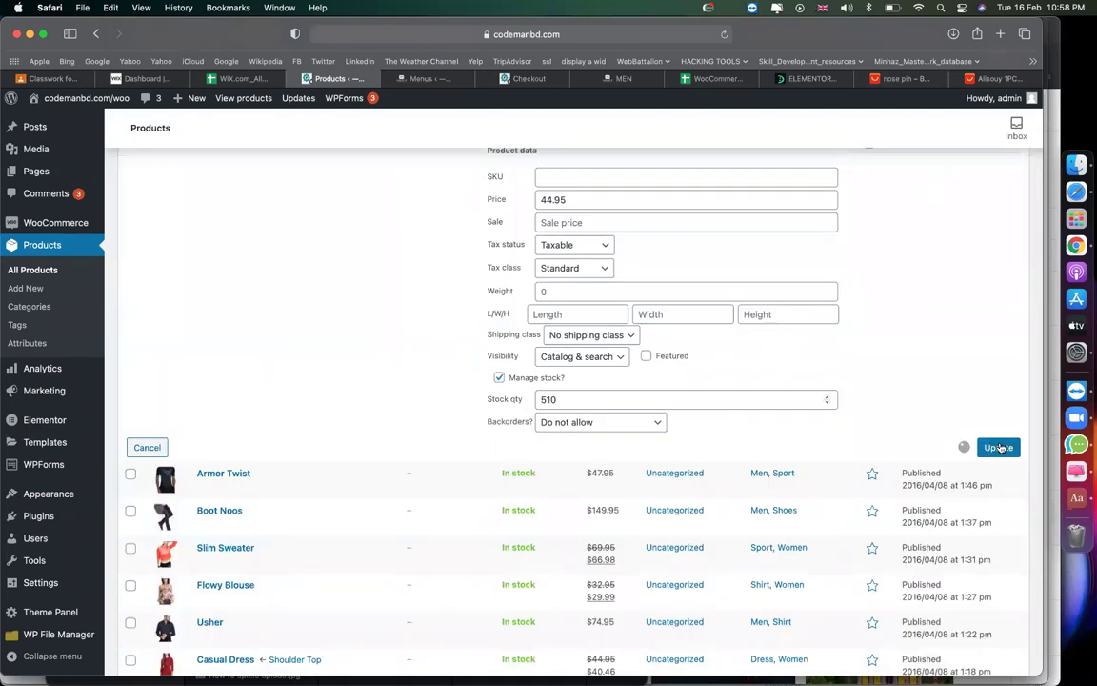
{"action": "scroll", "coordinate": [381, 416], "scroll_direction": "up", "scroll_amount": 3}
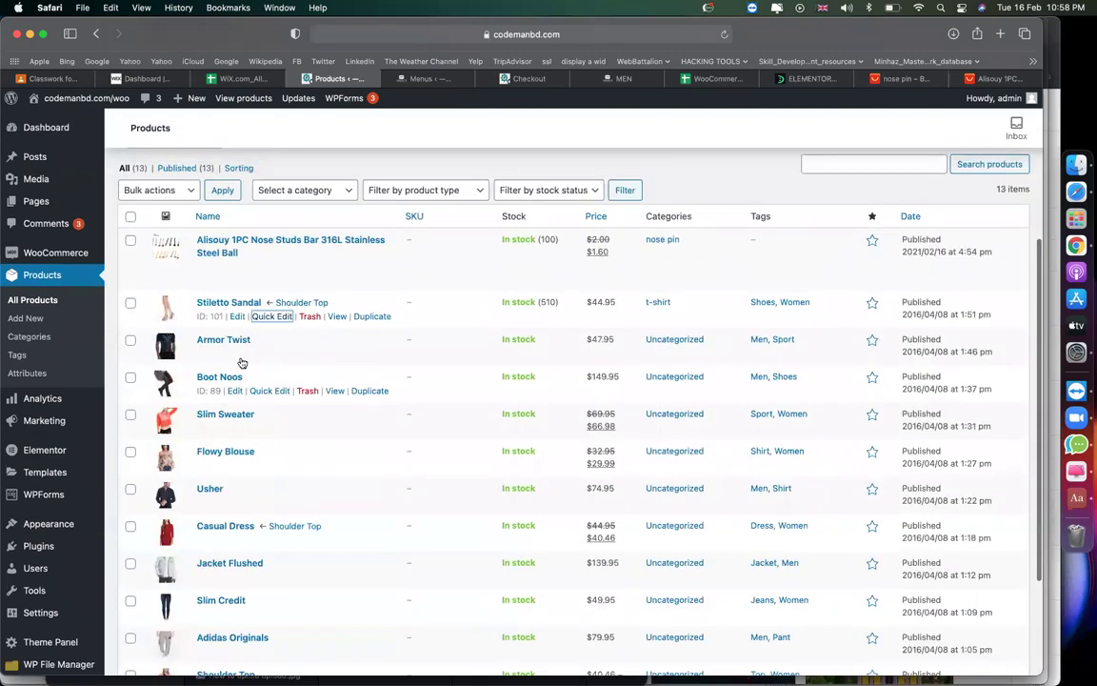
Move Armor Twist from Uncategorized into the t-shirt category.
{"action": "left_click", "coordinate": [272, 354]}
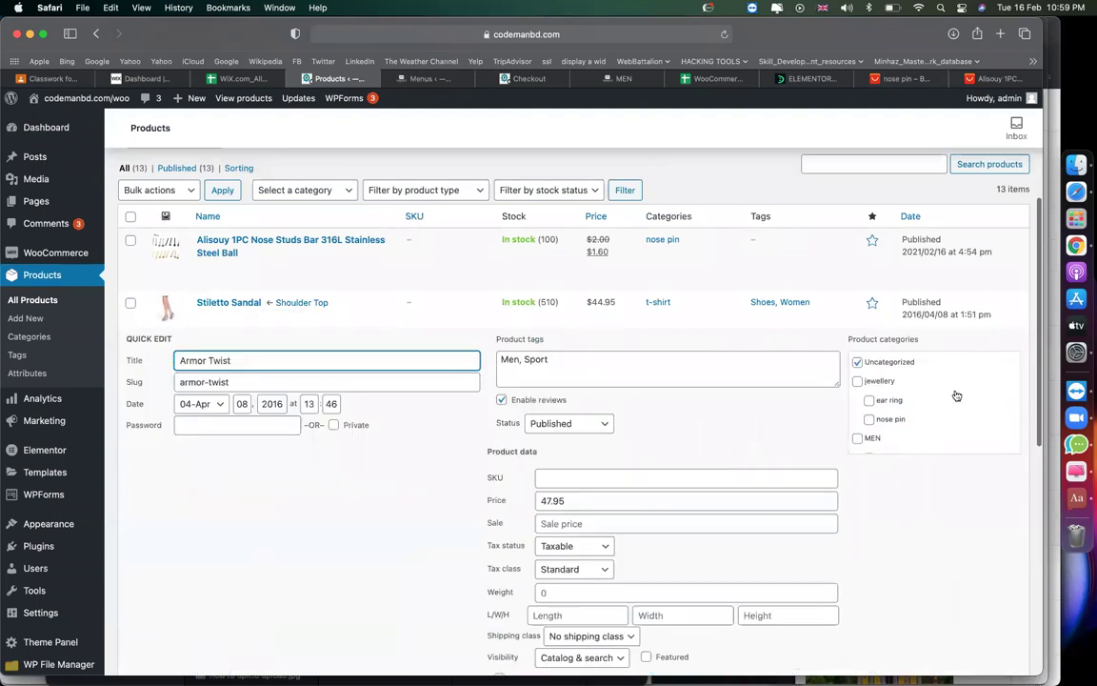
{"action": "left_click", "coordinate": [857, 362]}
{"action": "scroll", "coordinate": [861, 434], "scroll_direction": "down", "scroll_amount": 1}
{"action": "left_click", "coordinate": [869, 443]}
{"action": "scroll", "coordinate": [926, 517], "scroll_direction": "down", "scroll_amount": 3}
{"action": "left_click", "coordinate": [992, 582]}
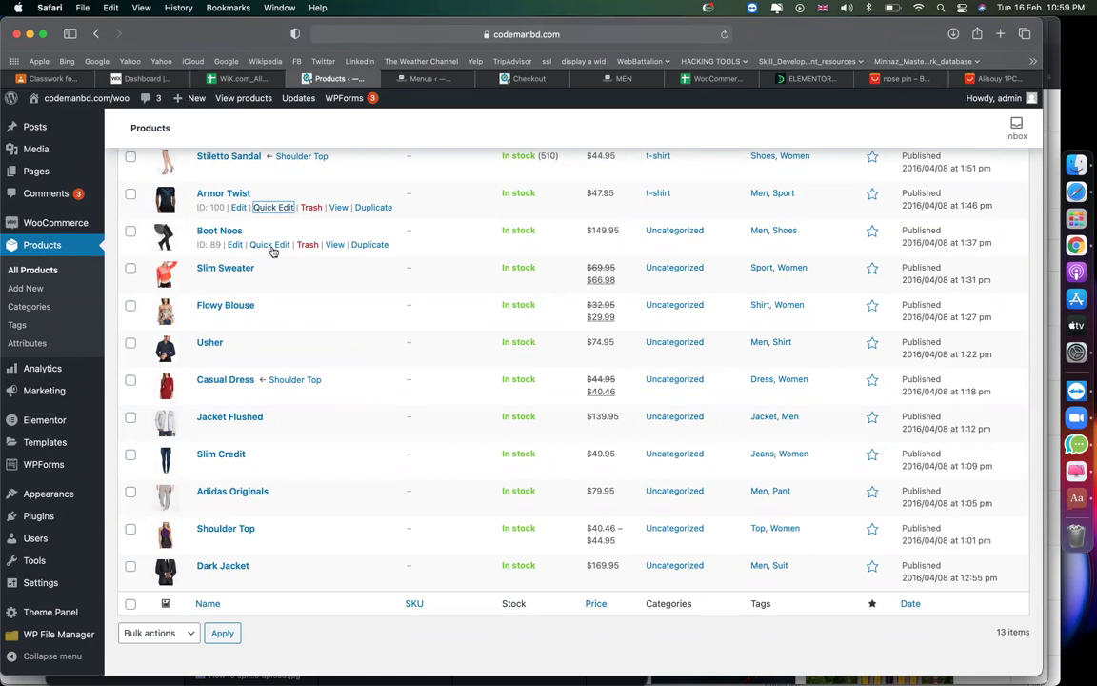
Move Boot Noos from Uncategorized into the ear ring category.
{"action": "left_click", "coordinate": [270, 246]}
{"action": "left_click", "coordinate": [857, 253]}
{"action": "left_click", "coordinate": [887, 291]}
{"action": "left_click", "coordinate": [996, 618]}
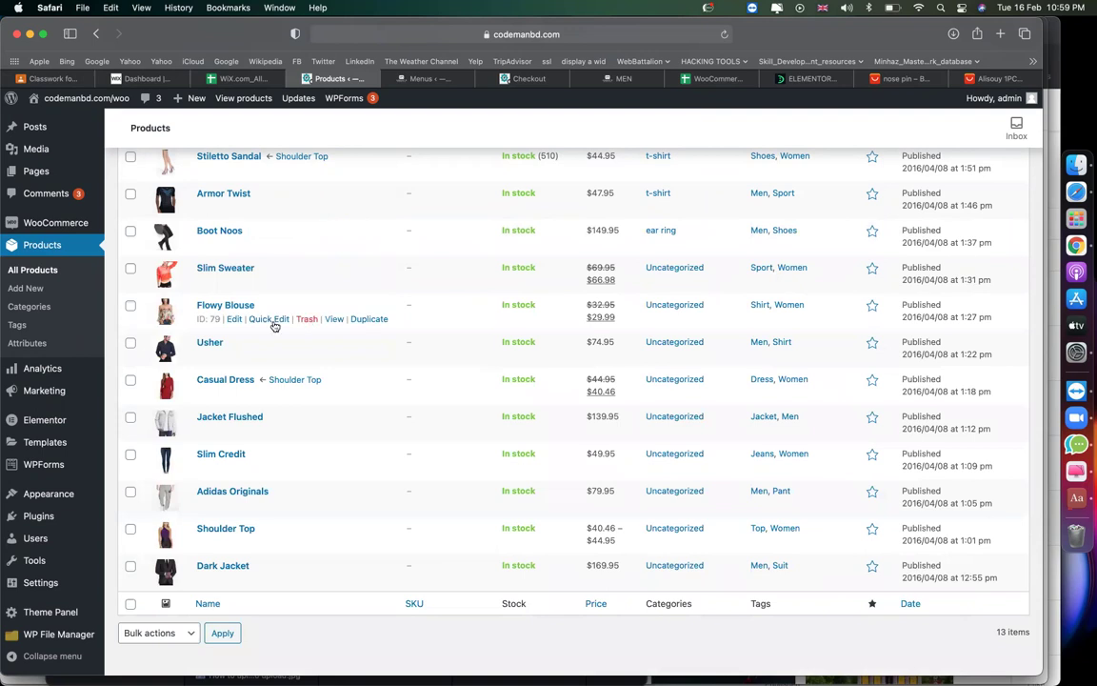
Move Flowy Blouse into the nose pin category and reload the products list.
{"action": "left_click", "coordinate": [269, 319]}
{"action": "left_click", "coordinate": [857, 326]}
{"action": "left_click", "coordinate": [869, 384]}
{"action": "scroll", "coordinate": [921, 477], "scroll_direction": "down", "scroll_amount": 3}
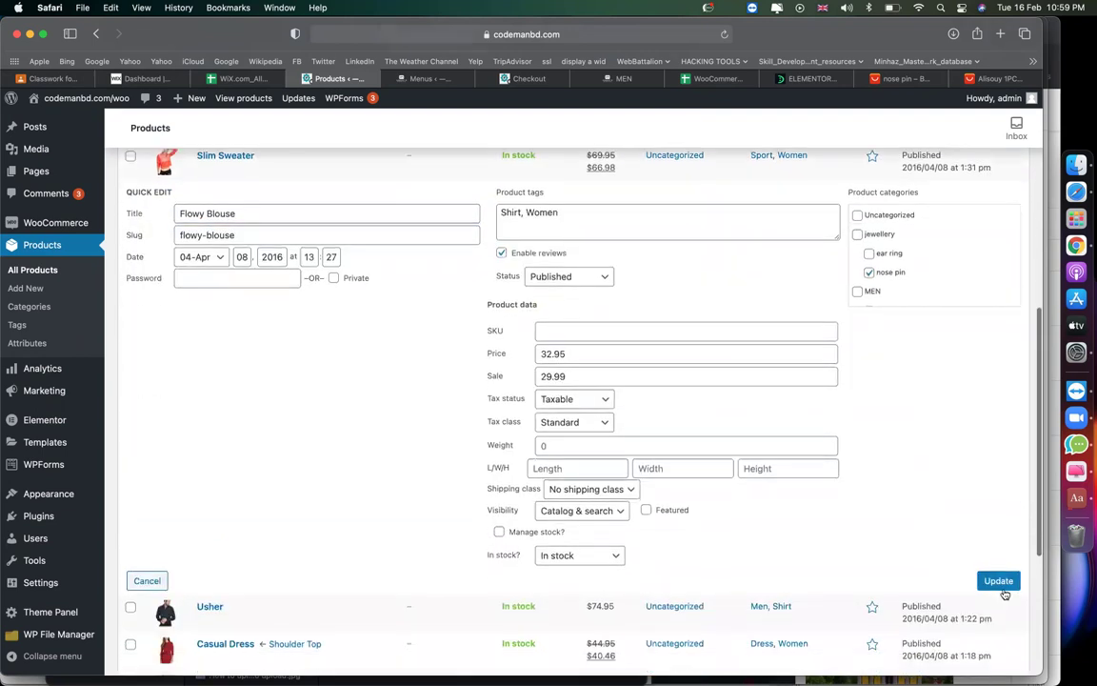
{"action": "left_click", "coordinate": [998, 581]}
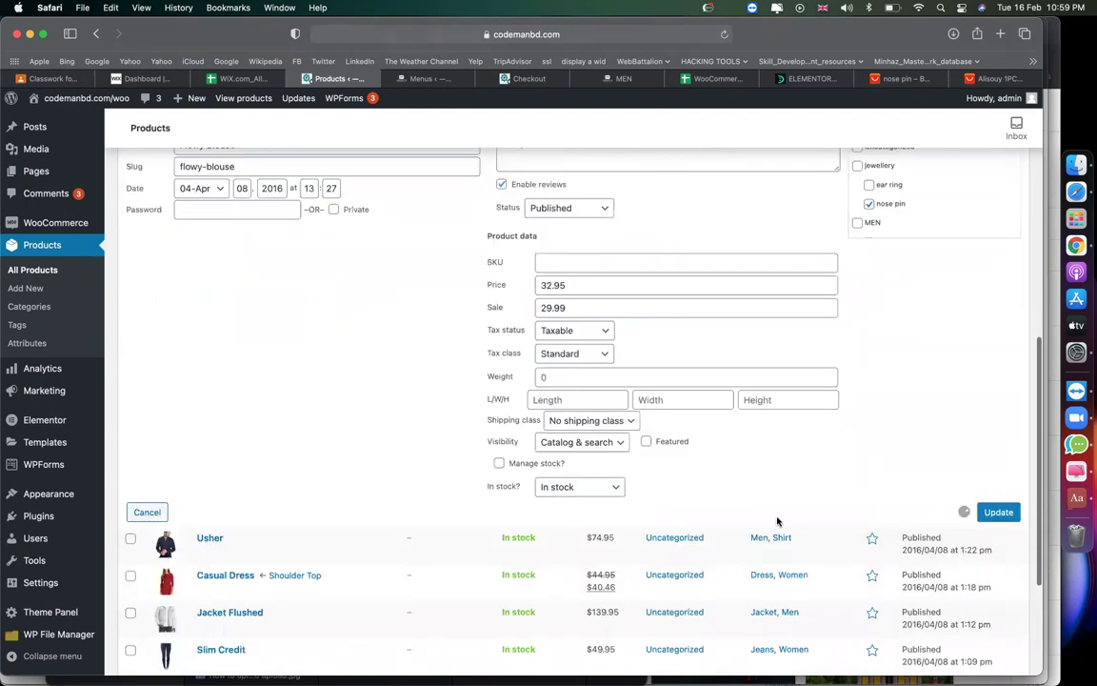
{"action": "key", "text": "super+r"}
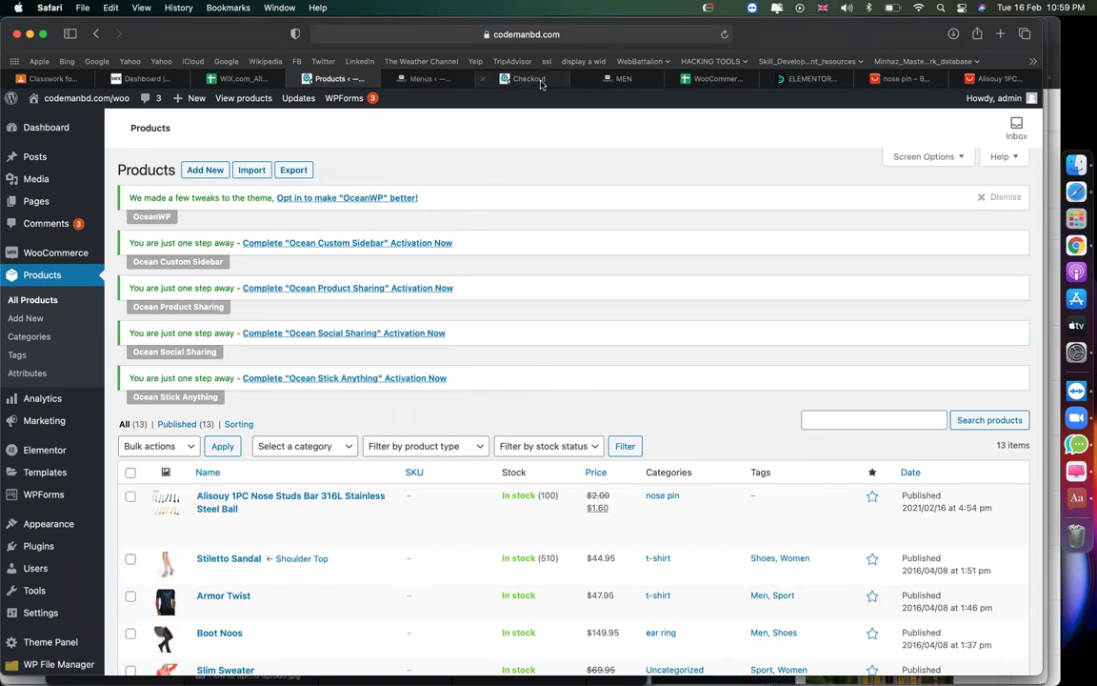
Go from the Checkout tab to the storefront HOME page and scroll to Best Selling products.
{"action": "left_click", "coordinate": [444, 82]}
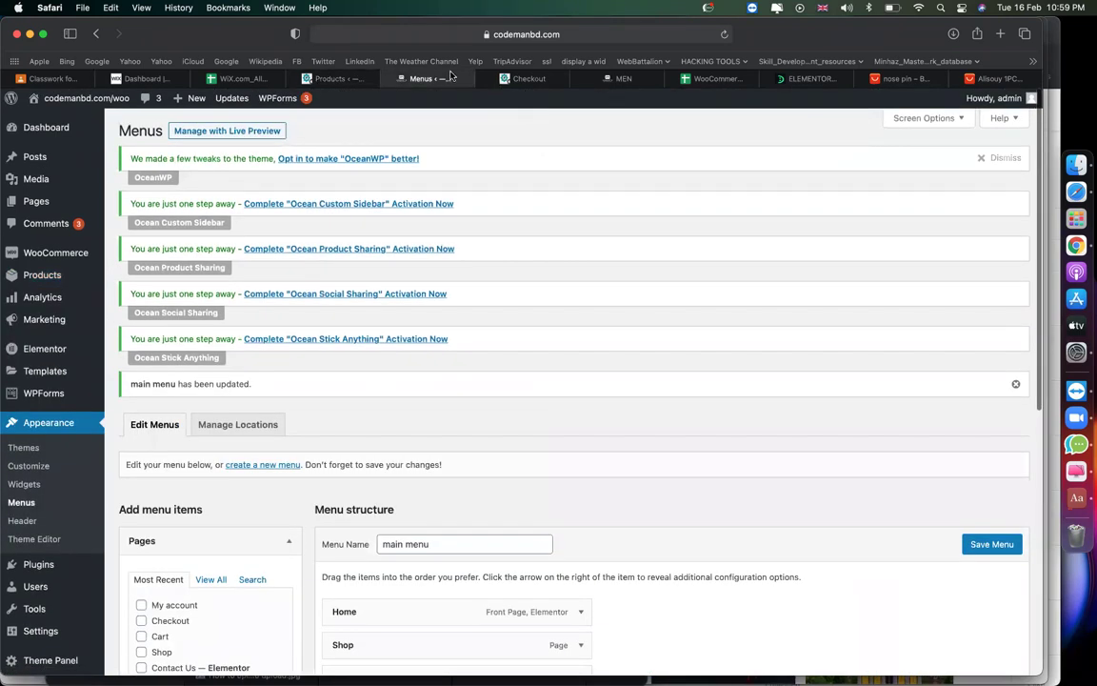
{"action": "left_click", "coordinate": [523, 80]}
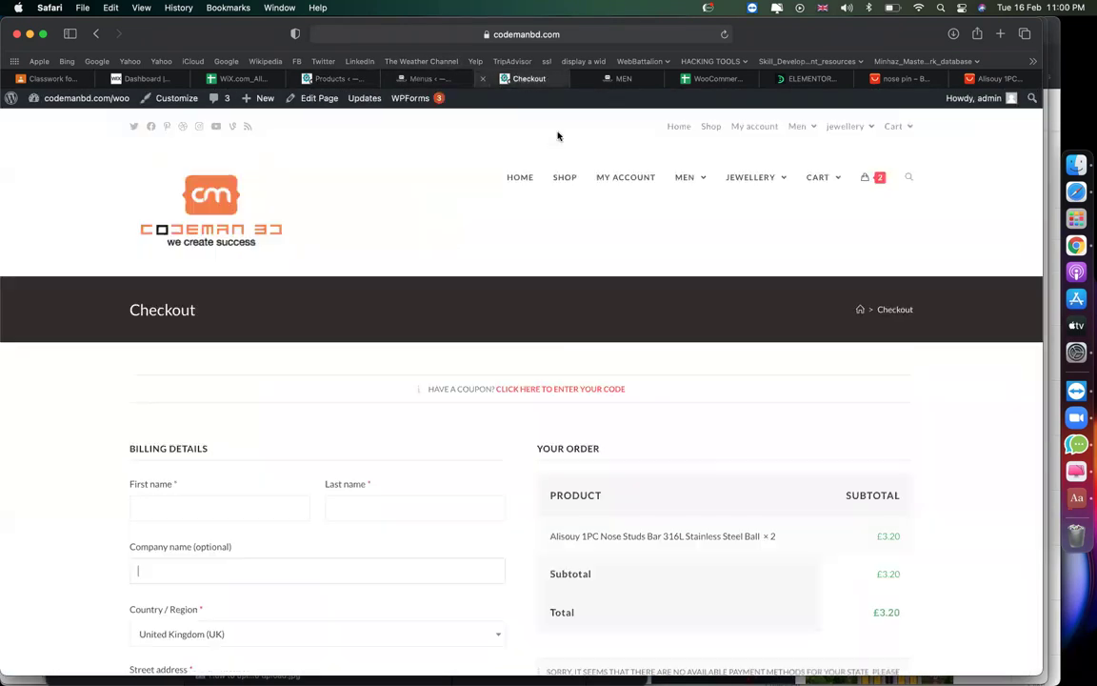
{"action": "left_click", "coordinate": [534, 194]}
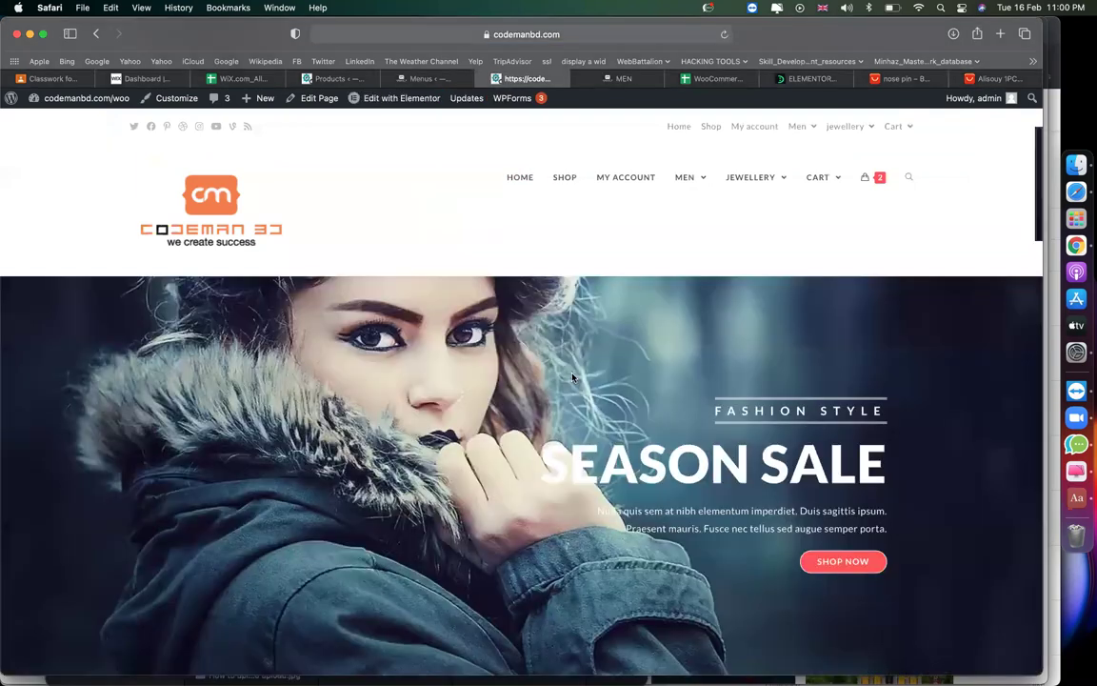
{"action": "scroll", "coordinate": [571, 371], "scroll_direction": "down", "scroll_amount": 15}
{"action": "scroll", "coordinate": [573, 378], "scroll_direction": "down", "scroll_amount": 5}
{"action": "scroll", "coordinate": [572, 378], "scroll_direction": "up", "scroll_amount": 20}
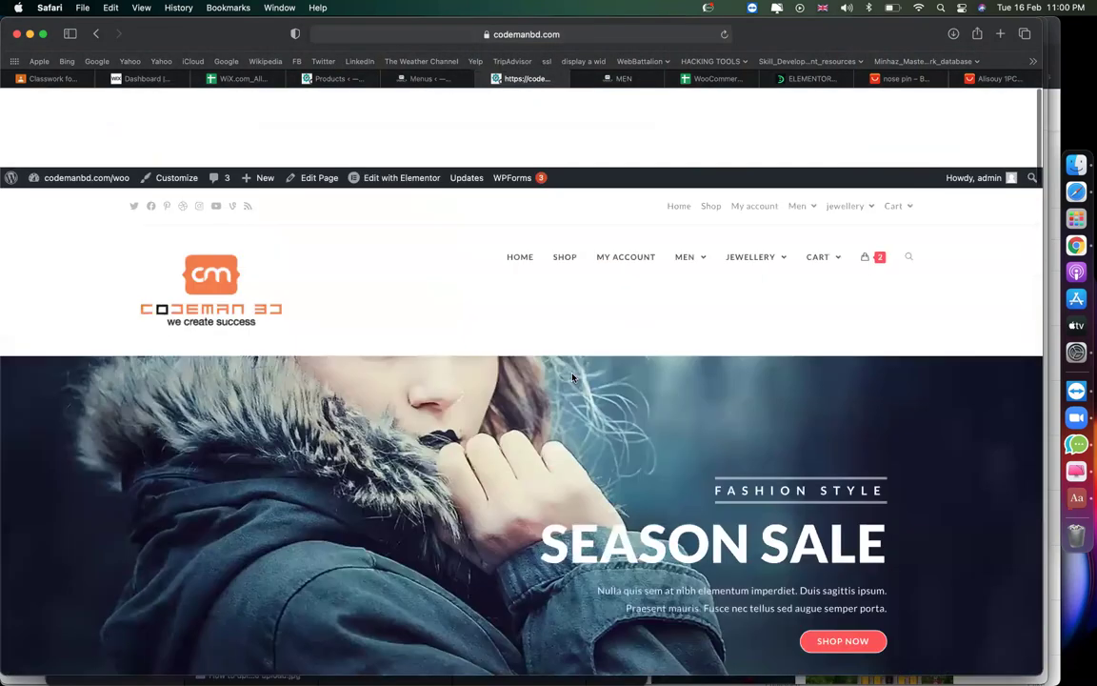
{"action": "scroll", "coordinate": [649, 277], "scroll_direction": "up", "scroll_amount": 3}
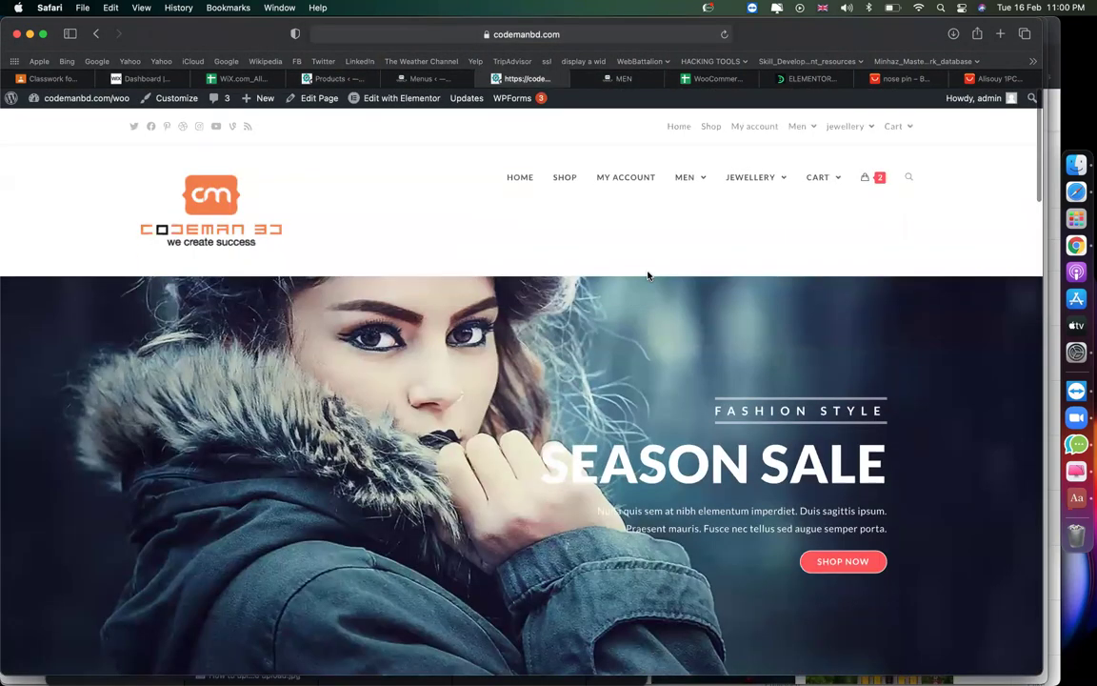
{"action": "scroll", "coordinate": [647, 276], "scroll_direction": "down", "scroll_amount": 5}
{"action": "scroll", "coordinate": [648, 275], "scroll_direction": "down", "scroll_amount": 1}
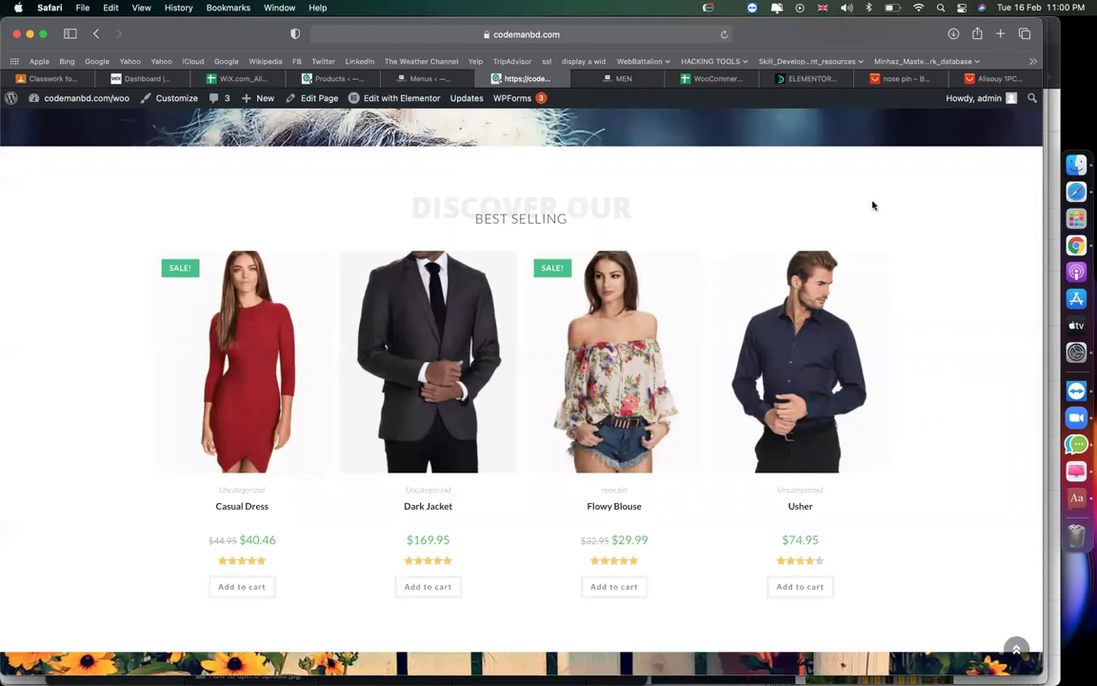
Search the DevelopersZone site for 'jet elements'.
{"action": "left_click", "coordinate": [810, 80]}
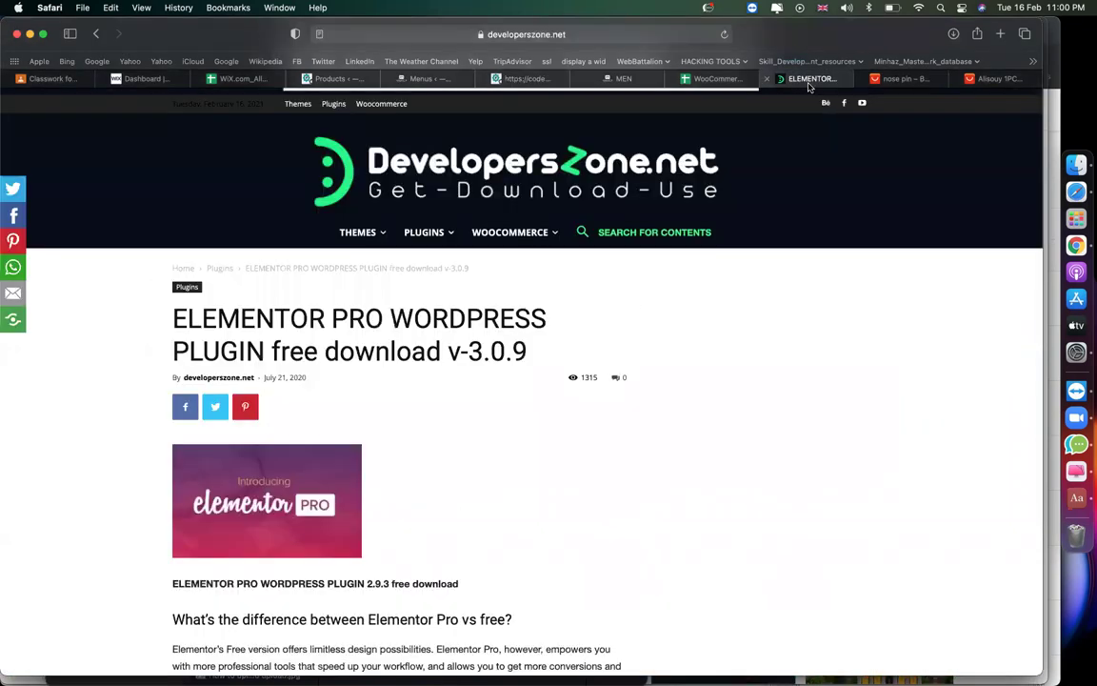
{"action": "left_click", "coordinate": [585, 234]}
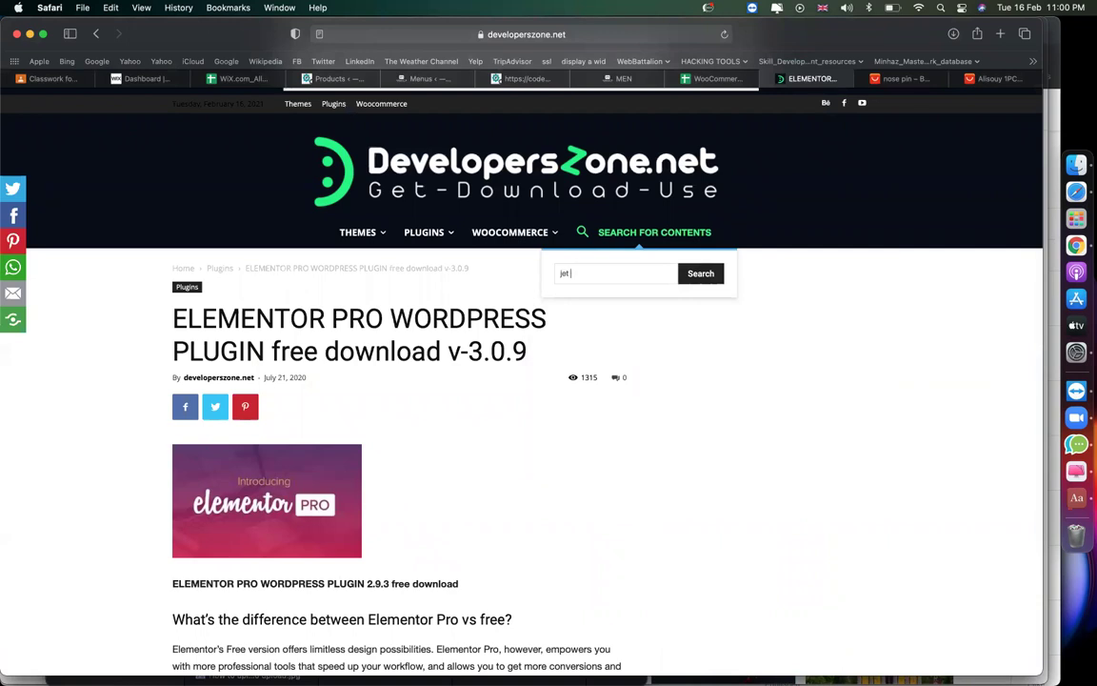
{"action": "type", "text": "jet elements"}
{"action": "key", "text": "Return"}
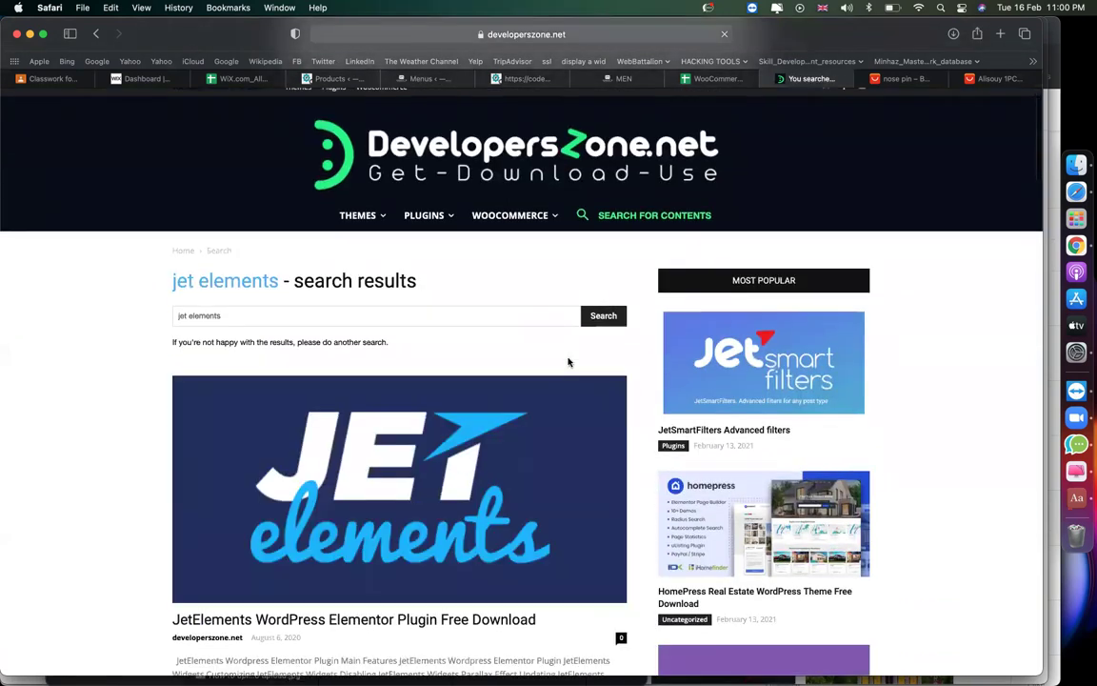
Open the JetElements plugin article and follow its Download Now link to MEGA.
{"action": "scroll", "coordinate": [569, 362], "scroll_direction": "down", "scroll_amount": 4}
{"action": "left_click", "coordinate": [456, 420]}
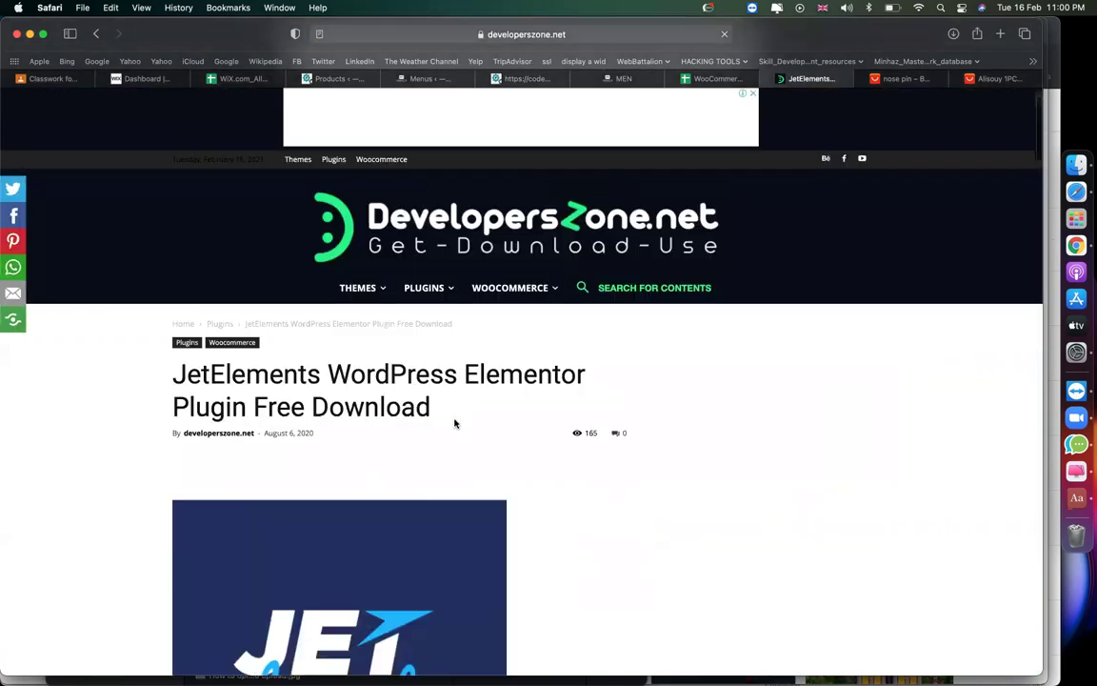
{"action": "scroll", "coordinate": [455, 423], "scroll_direction": "down", "scroll_amount": 10}
{"action": "scroll", "coordinate": [455, 423], "scroll_direction": "down", "scroll_amount": 15}
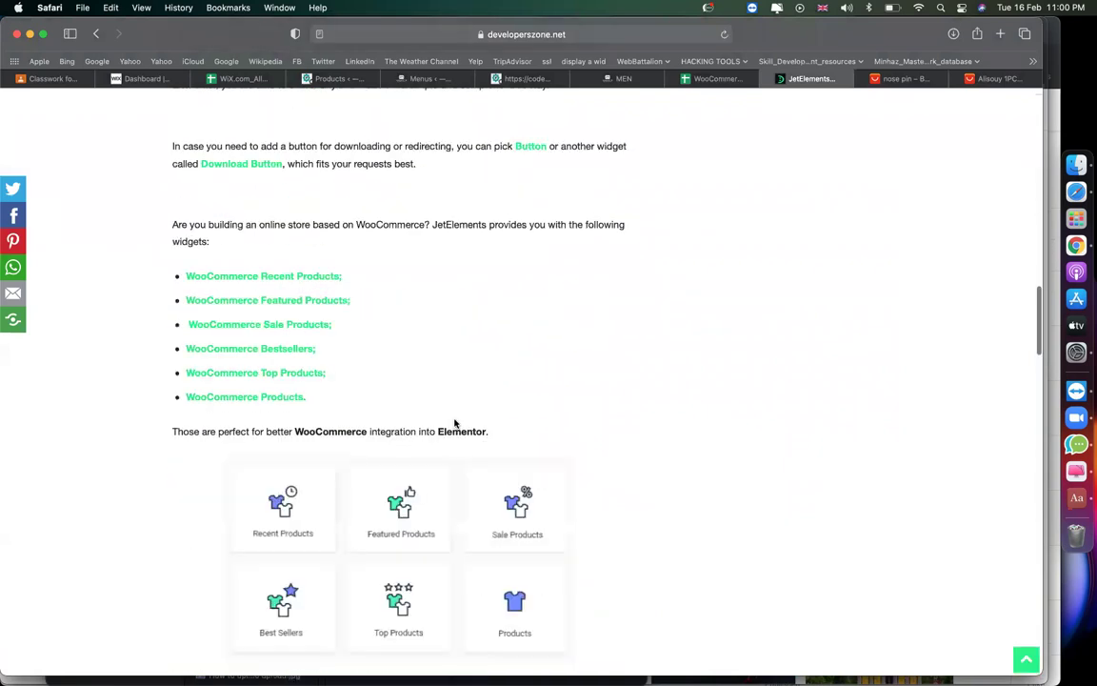
{"action": "scroll", "coordinate": [456, 423], "scroll_direction": "up", "scroll_amount": 3}
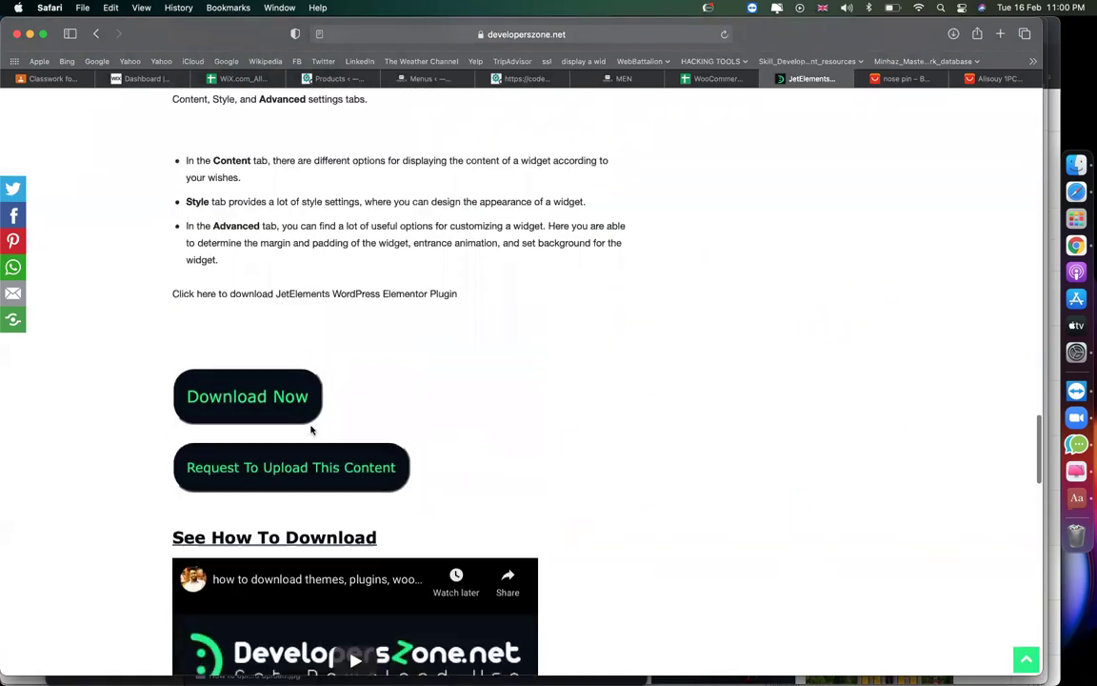
{"action": "left_click", "coordinate": [263, 399]}
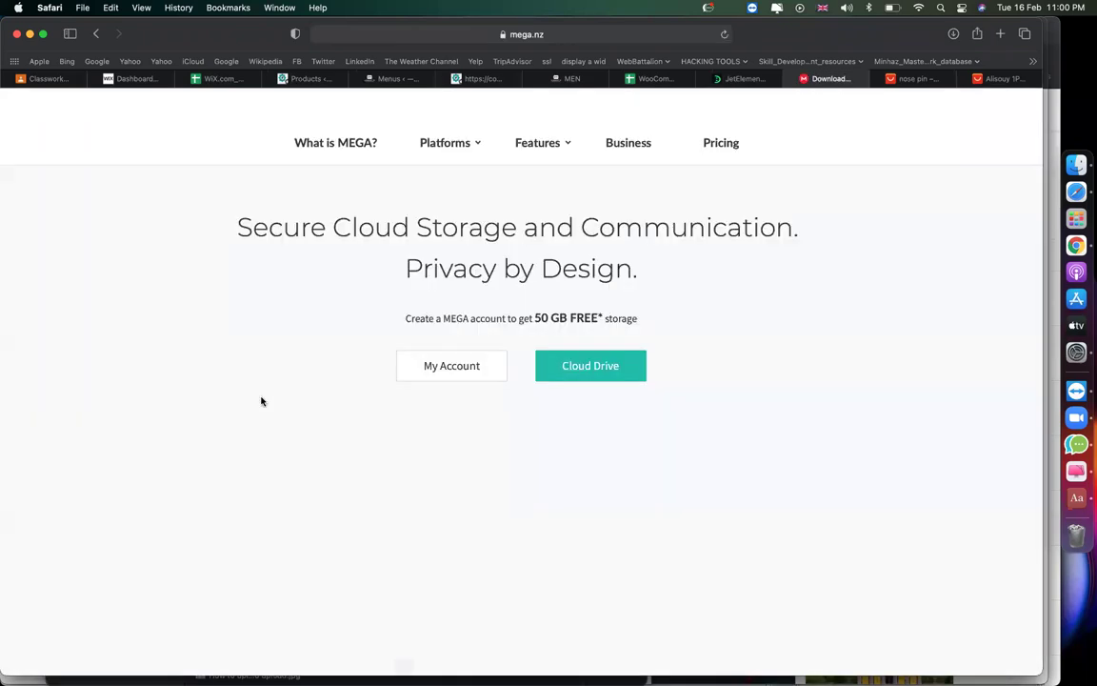
Download jet-elements.zip (1.3 MB) from MEGA, then return to the DevelopersZone search box.
{"action": "left_click", "coordinate": [610, 286]}
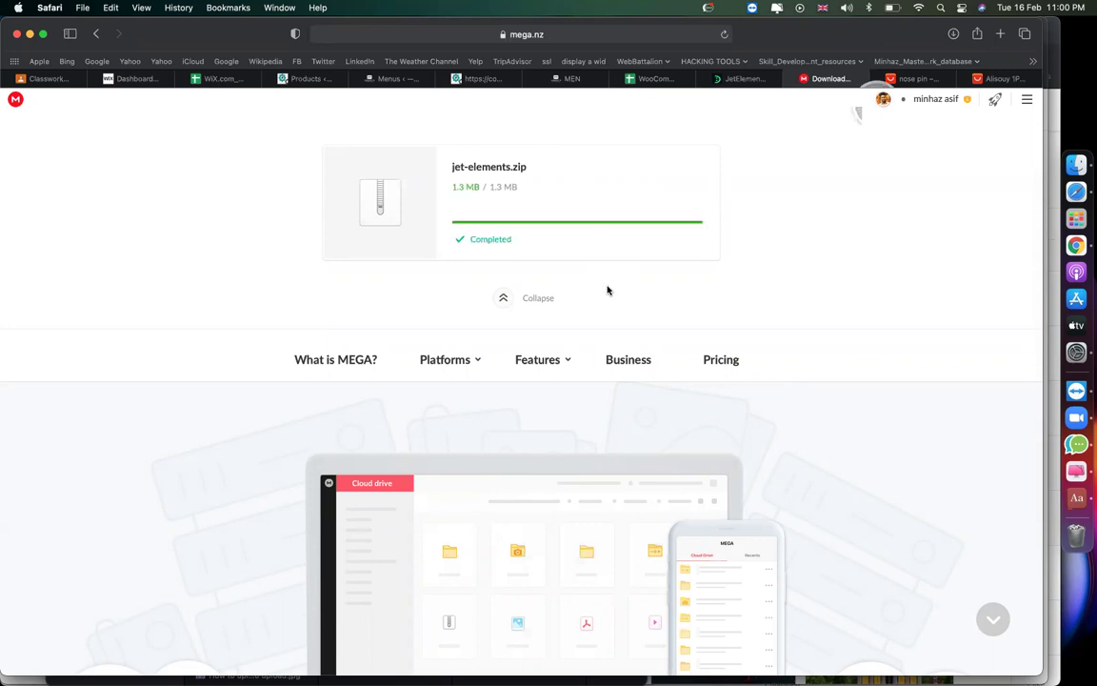
{"action": "left_click", "coordinate": [733, 84]}
{"action": "scroll", "coordinate": [543, 311], "scroll_direction": "up", "scroll_amount": 15}
{"action": "left_click", "coordinate": [643, 289]}
Search DevelopersZone for 'jet woo' and close the finished MEGA download tab.
{"action": "type", "text": "jet woo"}
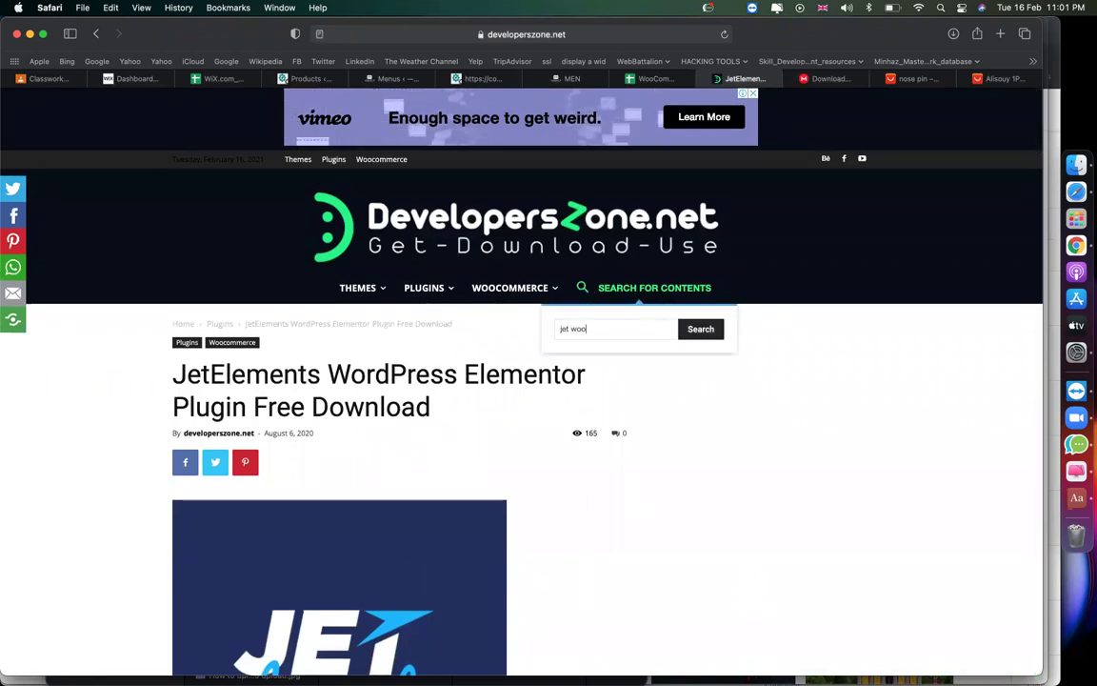
{"action": "key", "text": "Return"}
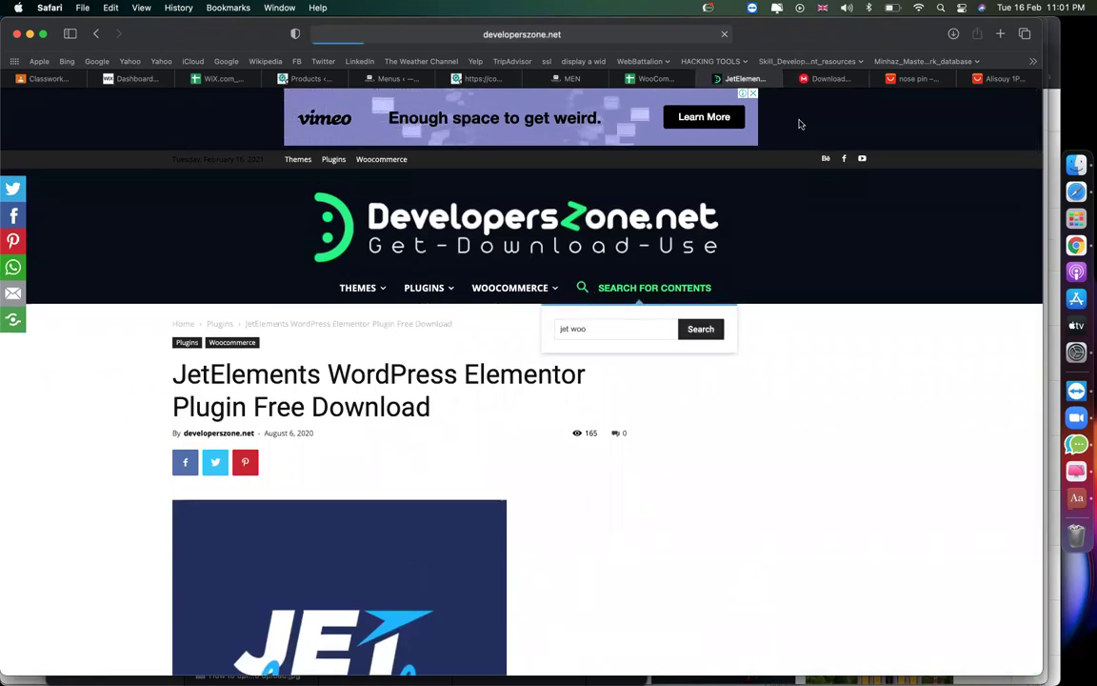
{"action": "left_click", "coordinate": [792, 85]}
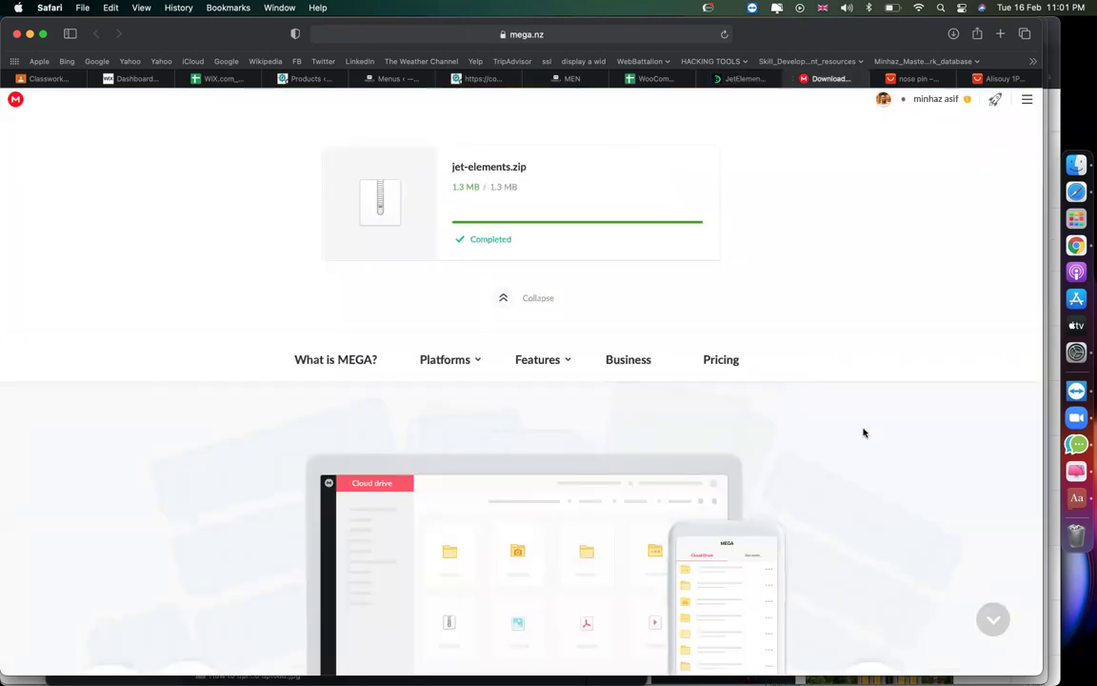
{"action": "left_click", "coordinate": [789, 85]}
{"action": "left_click", "coordinate": [796, 85]}
{"action": "left_click", "coordinate": [790, 79]}
Open the Jet Woo builder plugin article and scroll to its Download Now link.
{"action": "scroll", "coordinate": [670, 390], "scroll_direction": "down", "scroll_amount": 5}
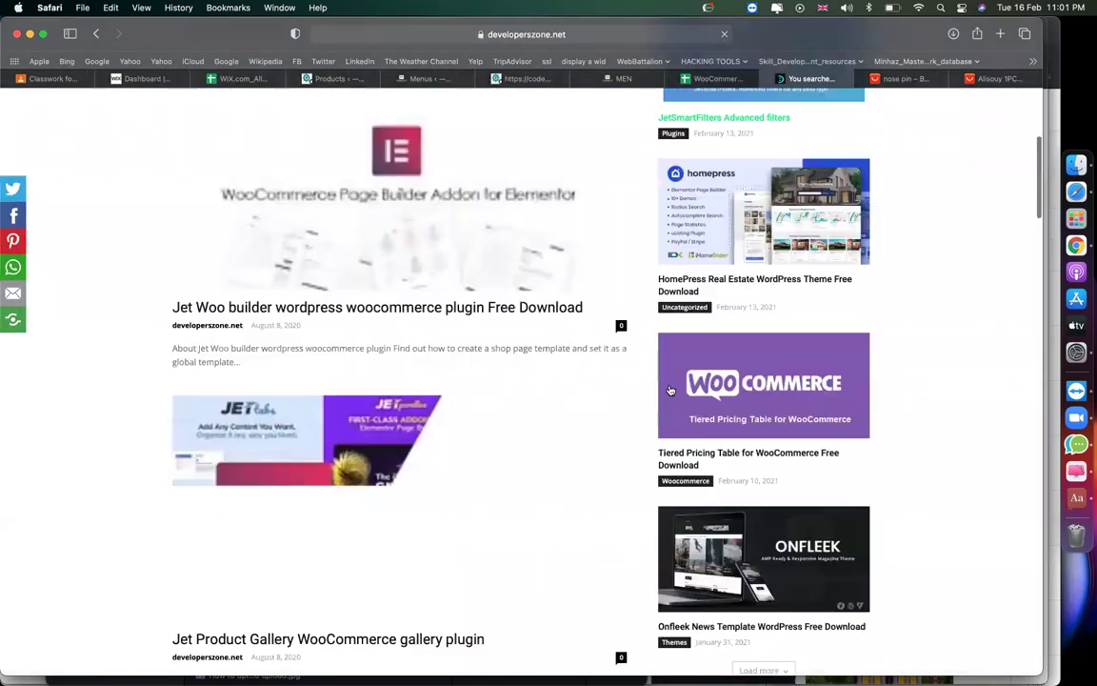
{"action": "scroll", "coordinate": [669, 390], "scroll_direction": "down", "scroll_amount": 2}
{"action": "scroll", "coordinate": [517, 380], "scroll_direction": "up", "scroll_amount": 3}
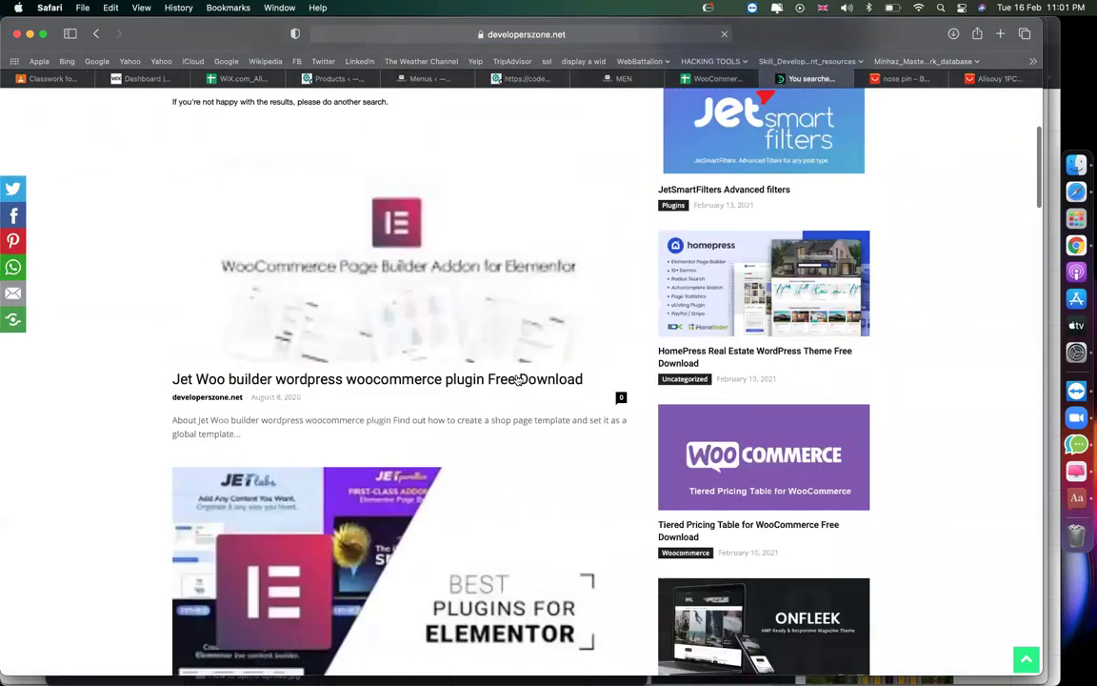
{"action": "scroll", "coordinate": [457, 391], "scroll_direction": "up", "scroll_amount": 1}
{"action": "left_click", "coordinate": [396, 413]}
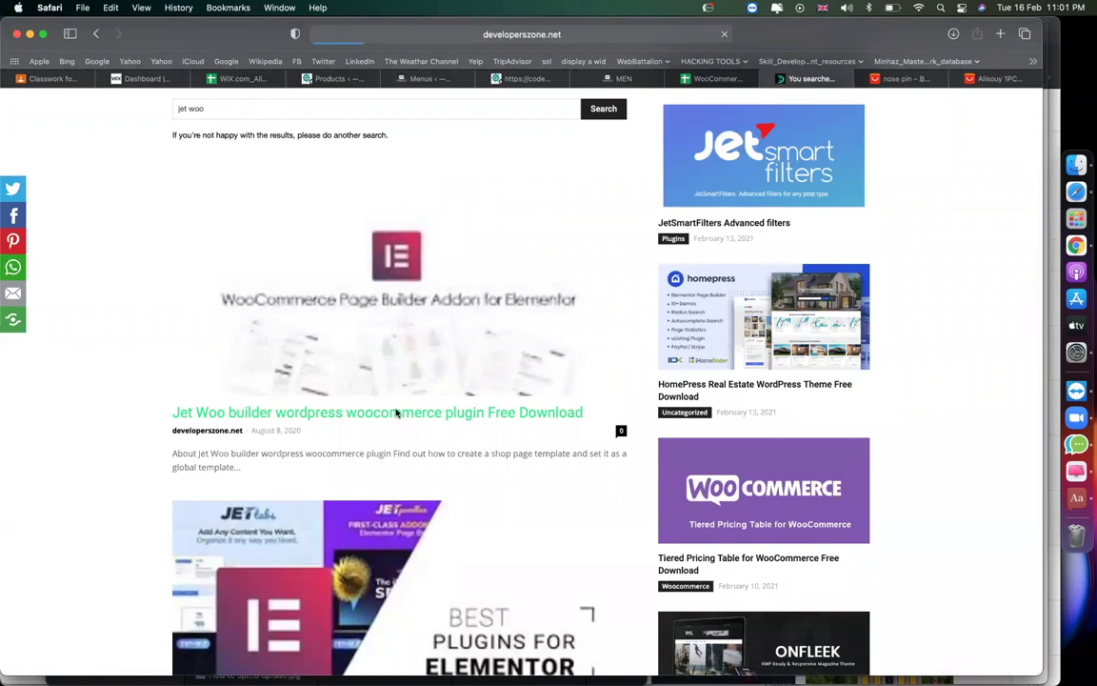
{"action": "scroll", "coordinate": [396, 412], "scroll_direction": "down", "scroll_amount": 10}
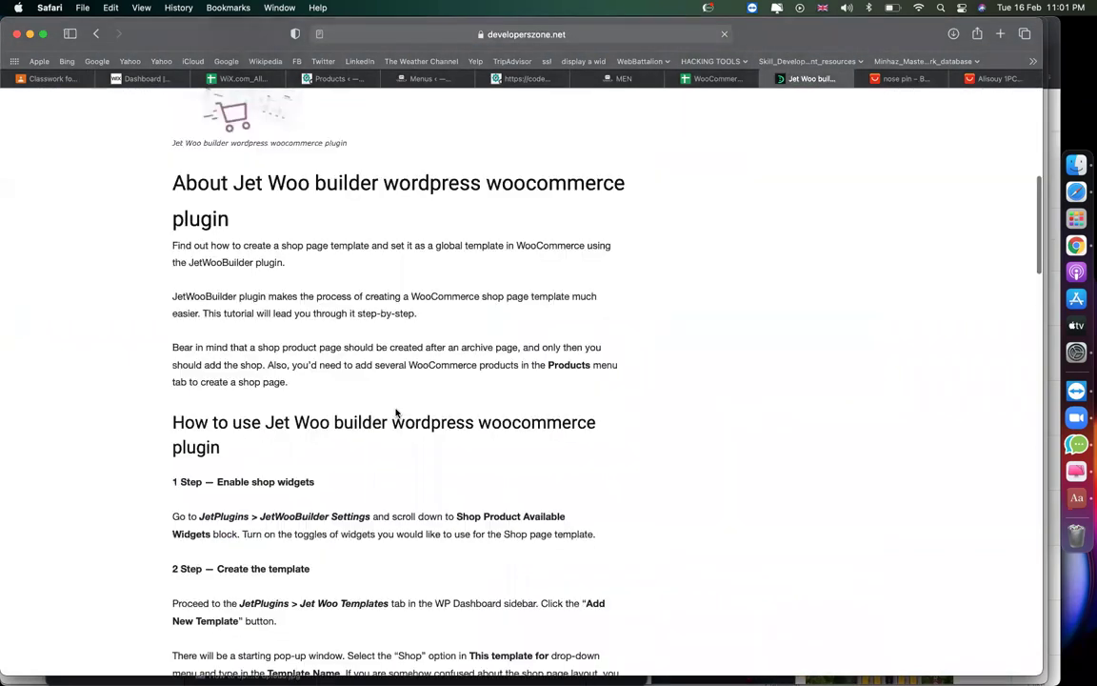
{"action": "scroll", "coordinate": [396, 413], "scroll_direction": "down", "scroll_amount": 15}
{"action": "scroll", "coordinate": [396, 413], "scroll_direction": "up", "scroll_amount": 6}
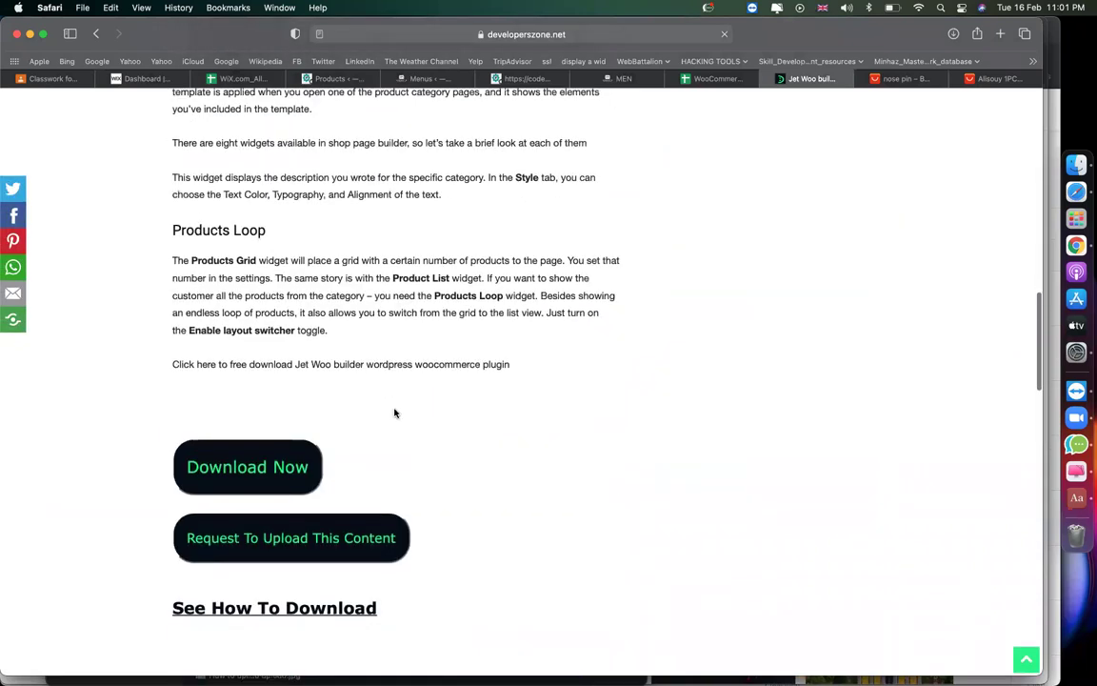
{"action": "scroll", "coordinate": [395, 413], "scroll_direction": "down", "scroll_amount": 1}
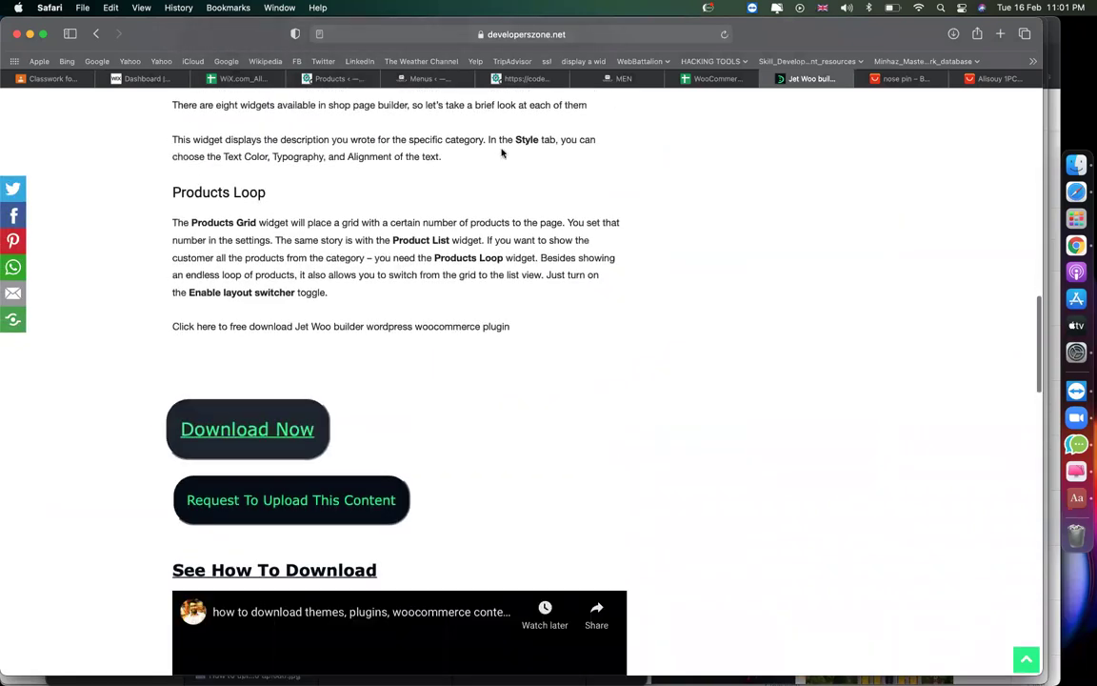
Return to the WordPress admin tab showing the Add Plugins page.
{"action": "left_click", "coordinate": [400, 80]}
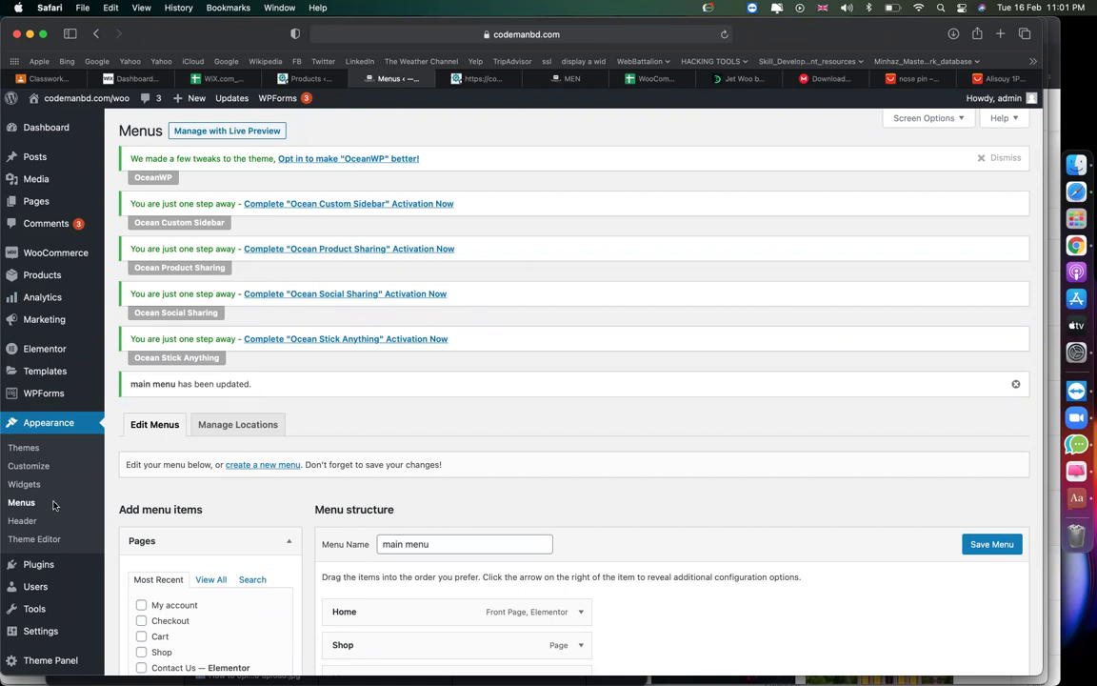
{"action": "scroll", "coordinate": [41, 546], "scroll_direction": "down", "scroll_amount": 1}
{"action": "scroll", "coordinate": [41, 546], "scroll_direction": "down", "scroll_amount": 1}
Upload jet-elements.zip from Downloads via Plugins > Add New > Upload Plugin and install it.
{"action": "left_click", "coordinate": [125, 542]}
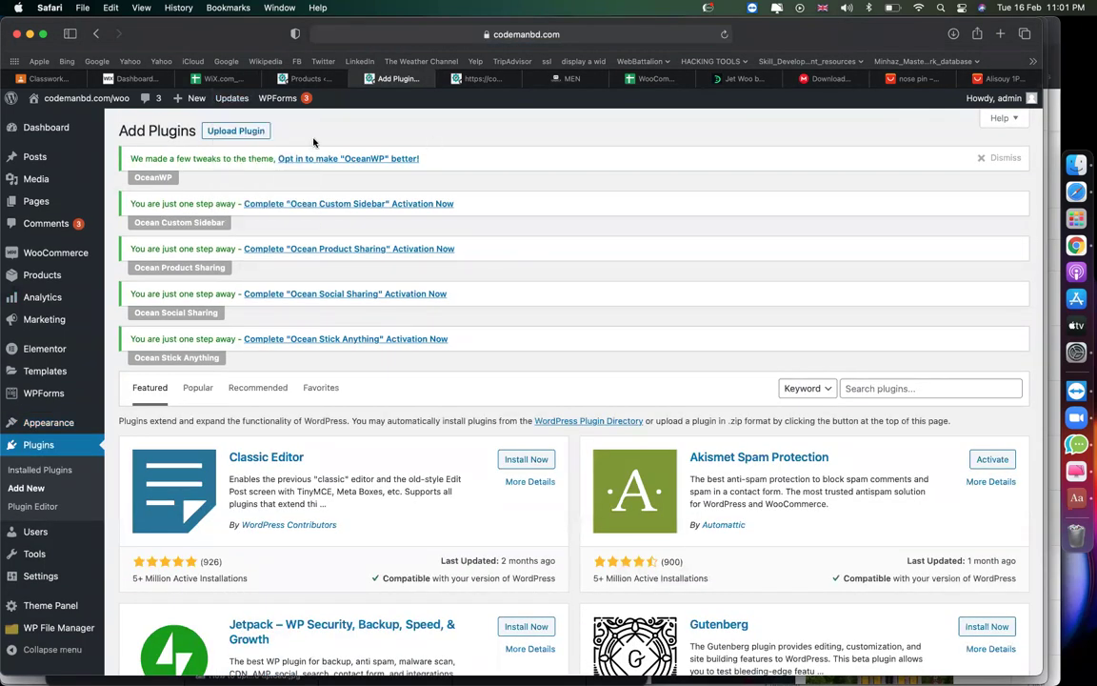
{"action": "left_click", "coordinate": [235, 132]}
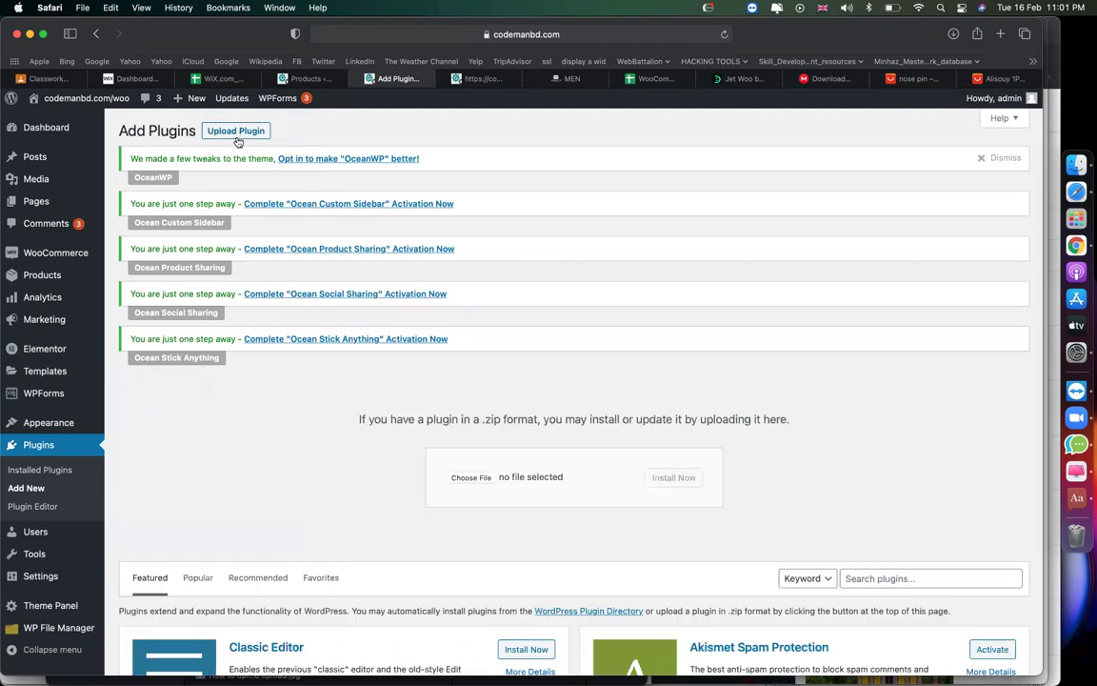
{"action": "left_click", "coordinate": [469, 478]}
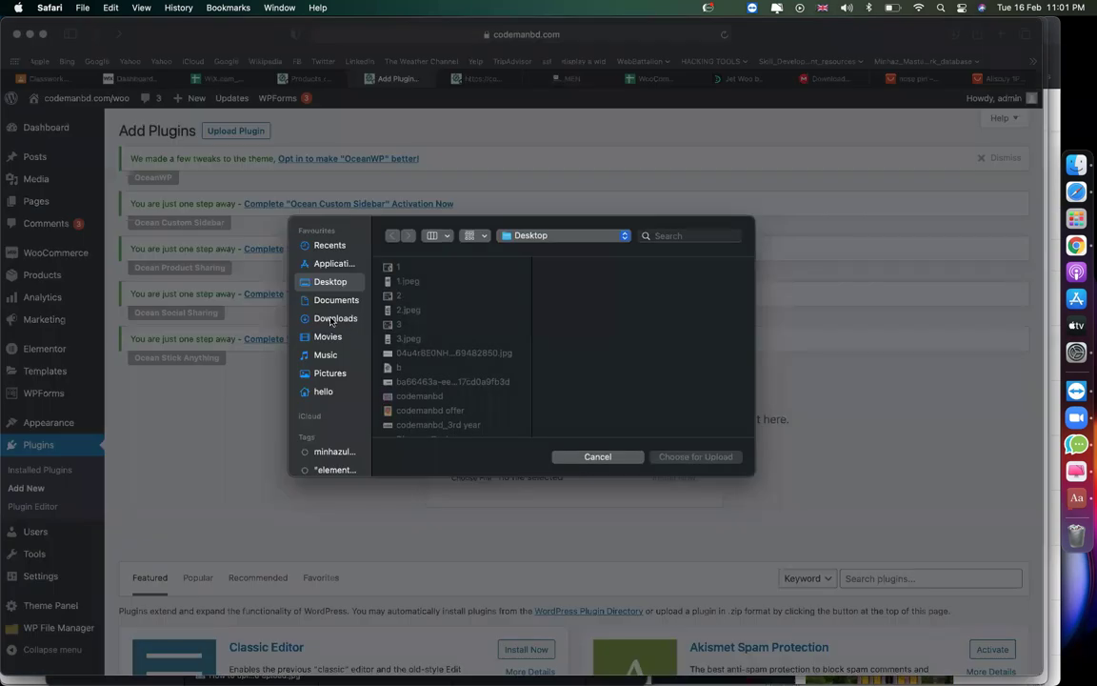
{"action": "left_click", "coordinate": [331, 320]}
{"action": "type", "text": "jet"}
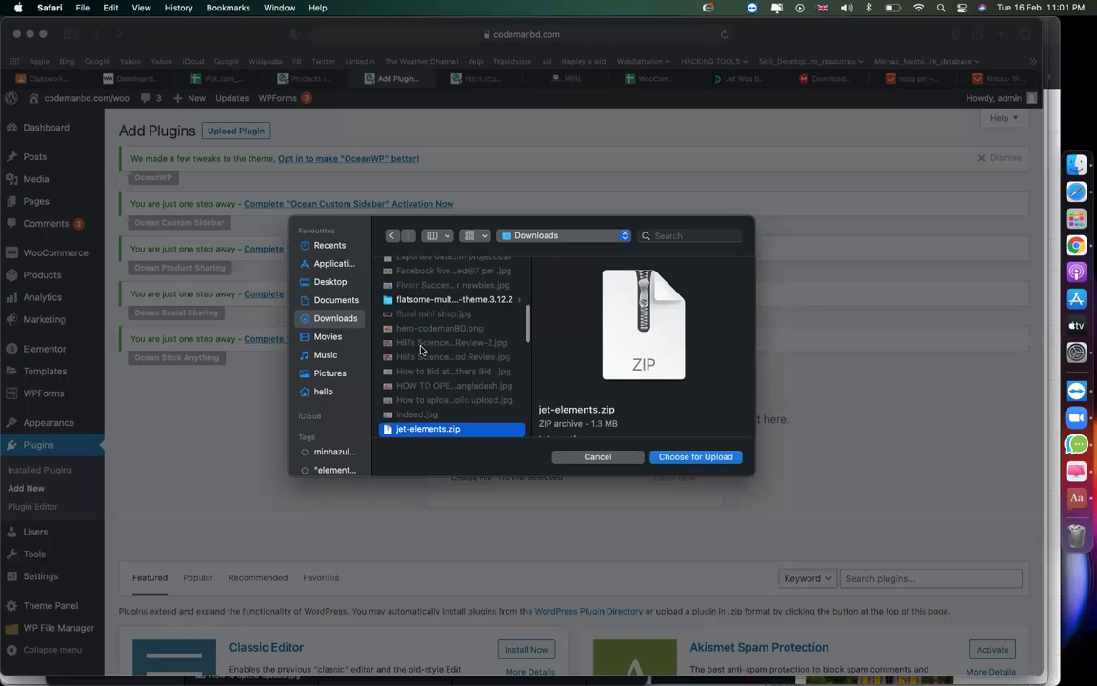
{"action": "key", "text": "Return"}
{"action": "left_click", "coordinate": [673, 479]}
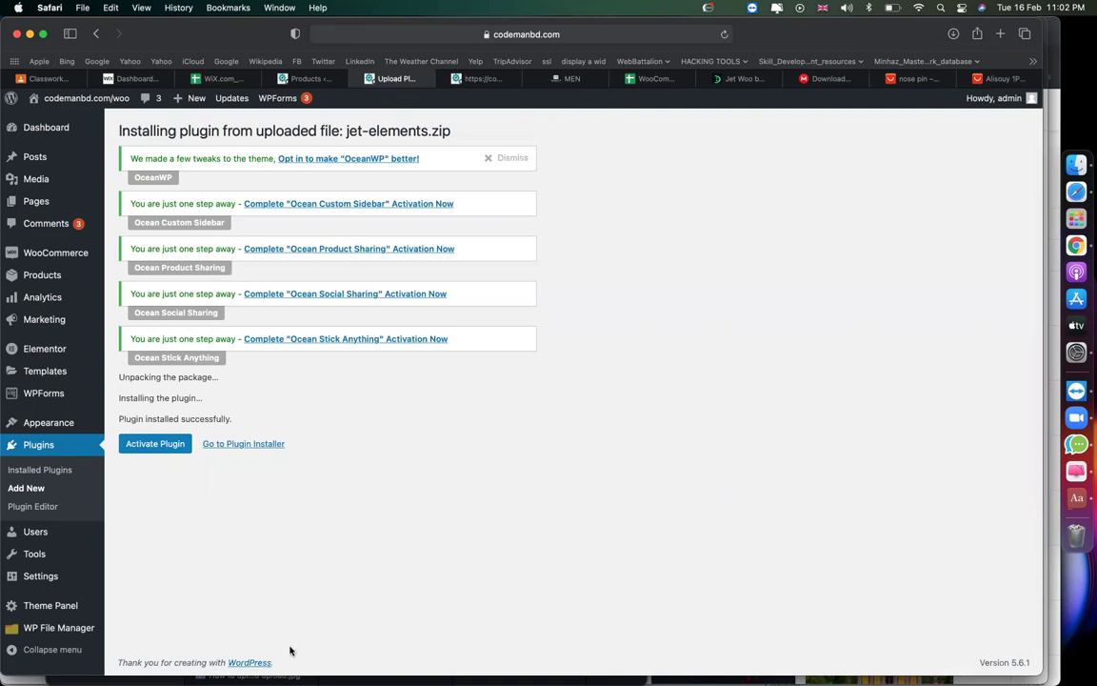
Activate JetElements and reopen the Add Plugins upload form.
{"action": "left_click", "coordinate": [164, 448]}
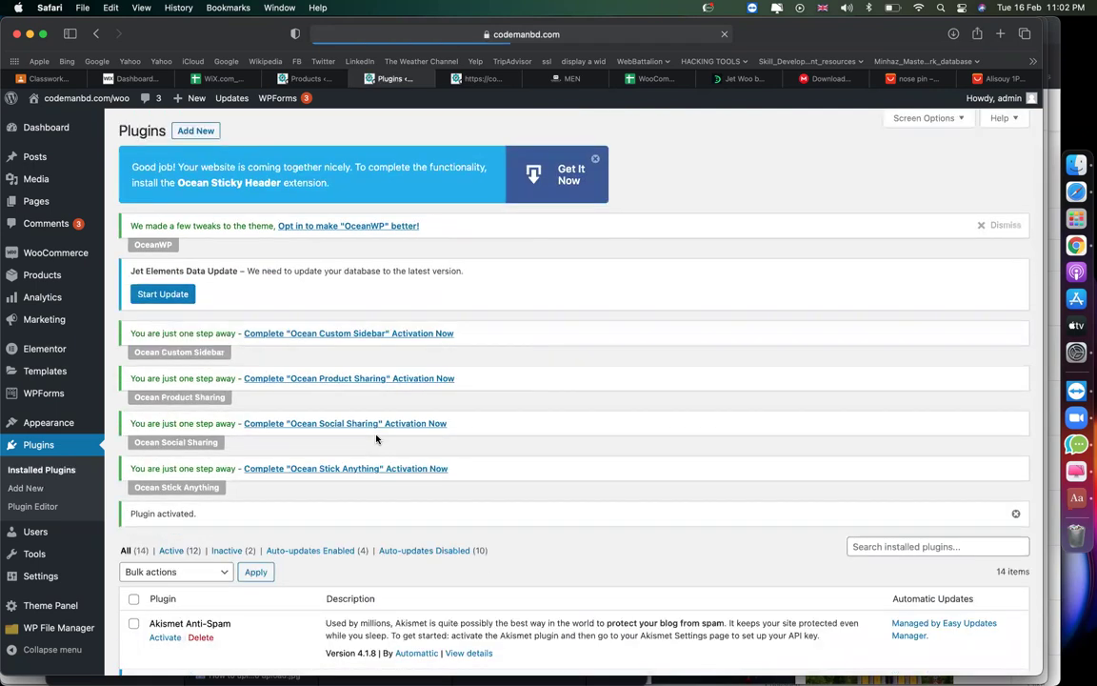
{"action": "left_click", "coordinate": [202, 134]}
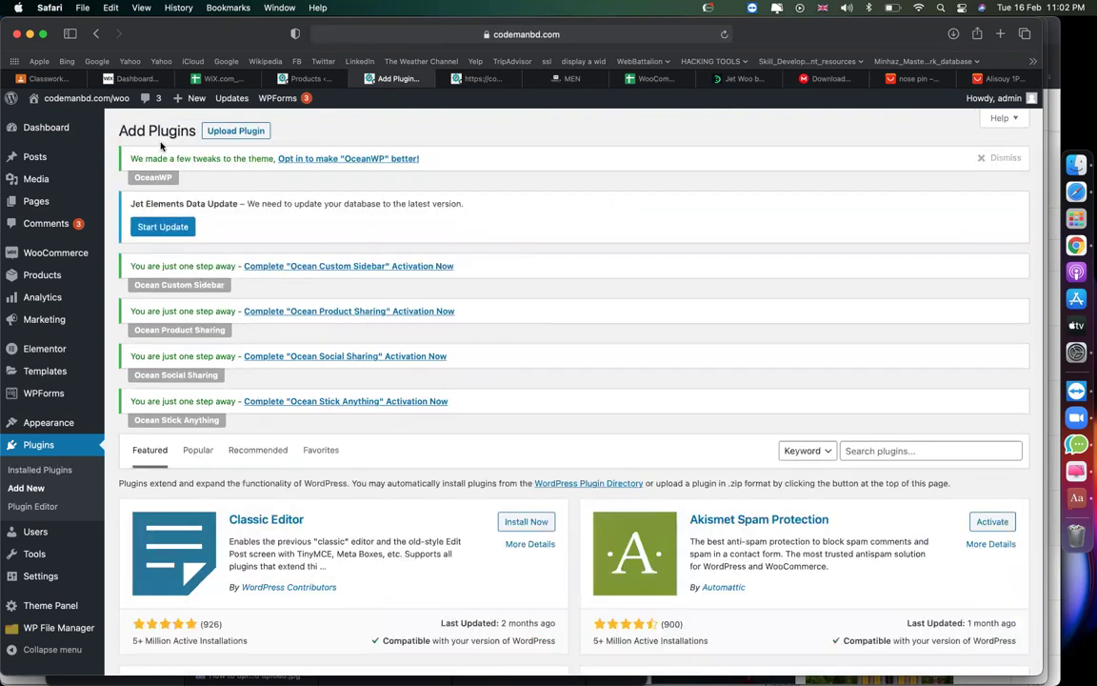
{"action": "left_click", "coordinate": [237, 131]}
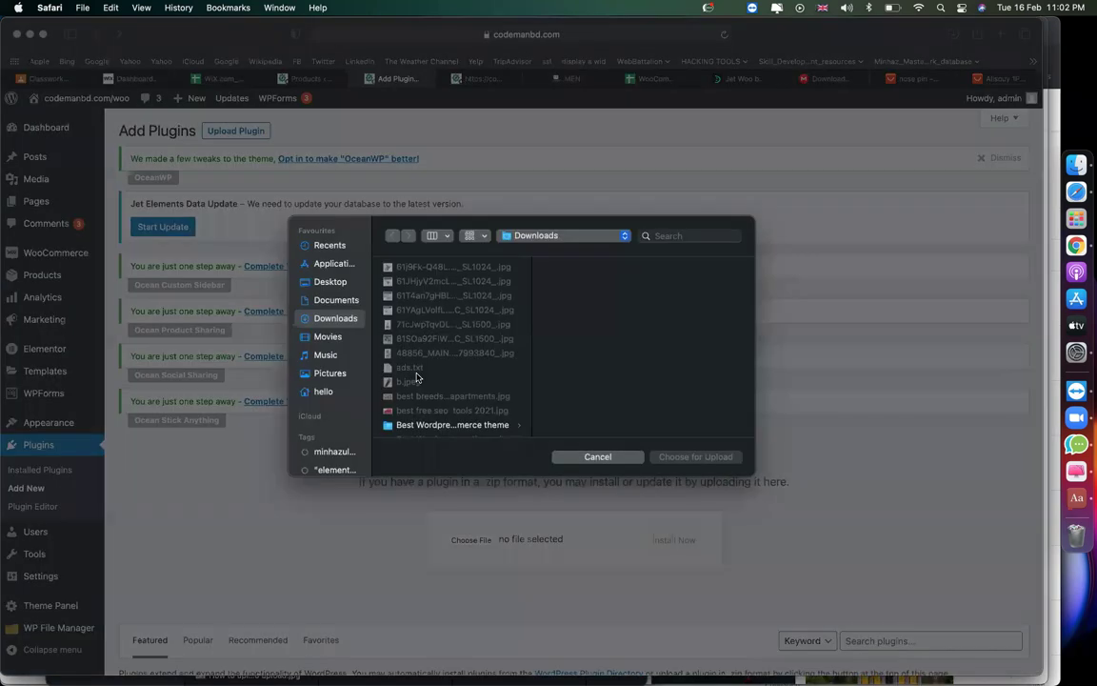
Browse the file chooser for jet files, cancel it, and review Safari's recent downloads.
{"action": "key", "text": "j"}
{"action": "scroll", "coordinate": [417, 378], "scroll_direction": "down", "scroll_amount": 2}
{"action": "scroll", "coordinate": [446, 403], "scroll_direction": "down", "scroll_amount": 3}
{"action": "scroll", "coordinate": [445, 402], "scroll_direction": "down", "scroll_amount": 5}
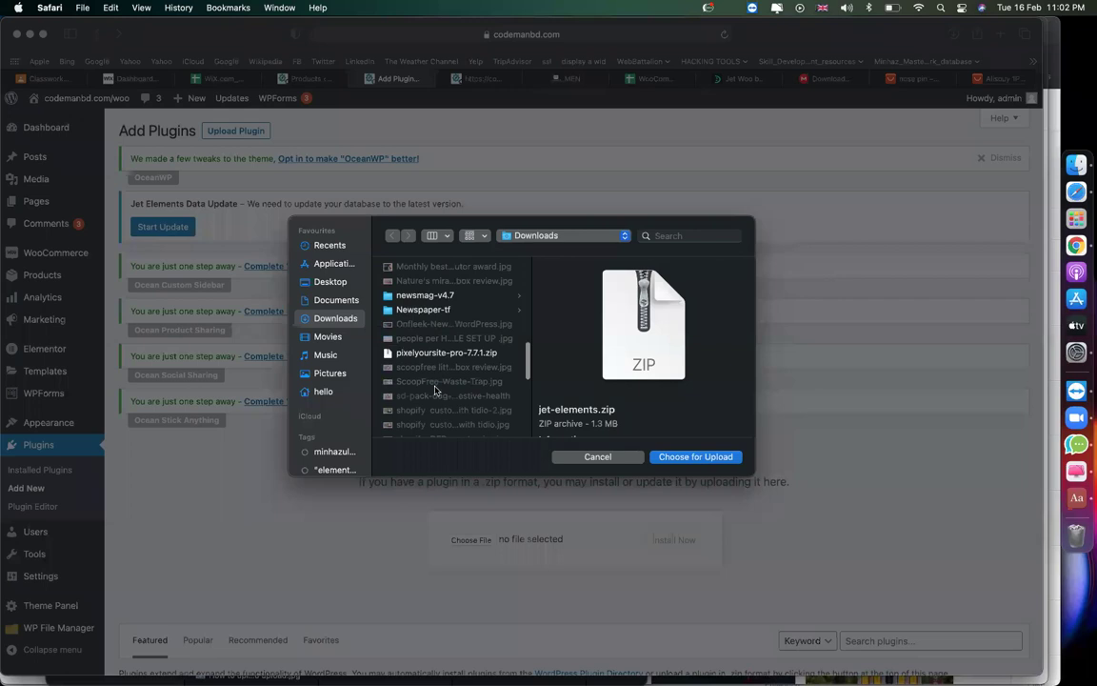
{"action": "scroll", "coordinate": [436, 390], "scroll_direction": "down", "scroll_amount": 5}
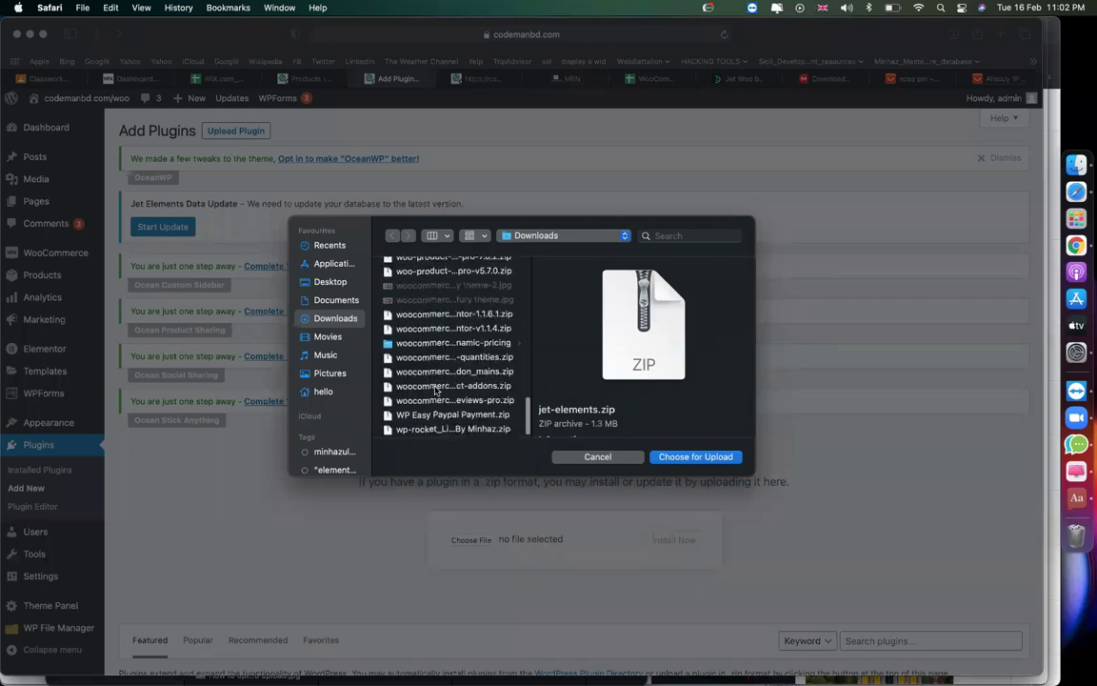
{"action": "scroll", "coordinate": [436, 390], "scroll_direction": "up", "scroll_amount": 3}
{"action": "scroll", "coordinate": [435, 389], "scroll_direction": "down", "scroll_amount": 3}
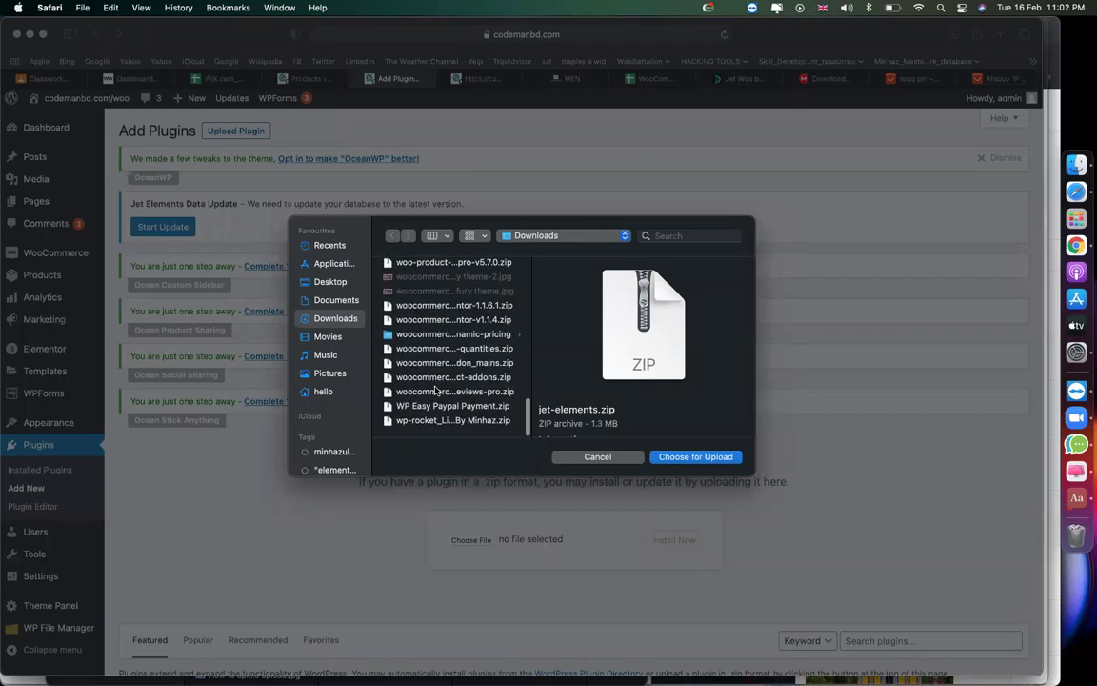
{"action": "left_click", "coordinate": [598, 456]}
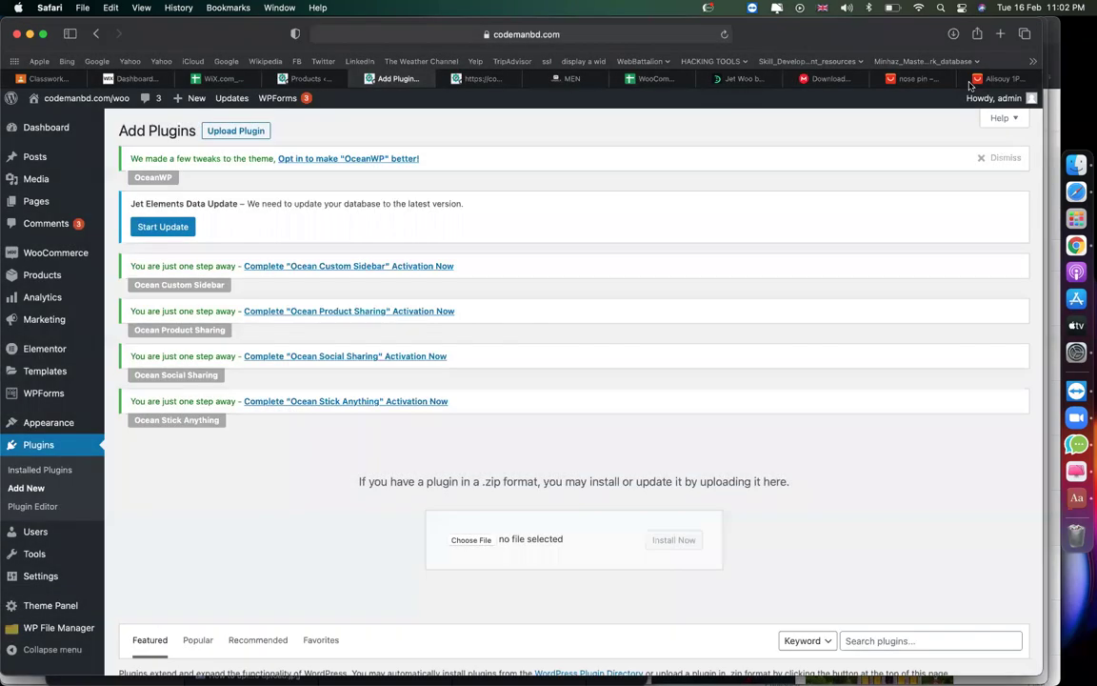
{"action": "left_click", "coordinate": [954, 34]}
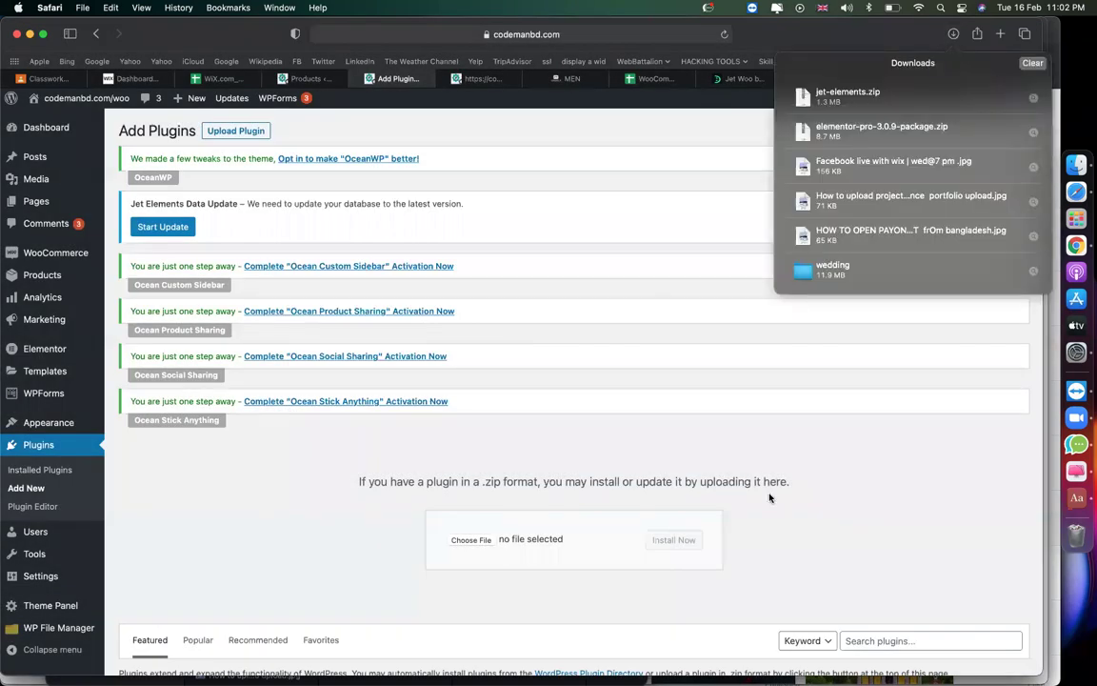
{"action": "left_click", "coordinate": [767, 495]}
Start the JetWooBuilder 1.4.1.1.zip (942 KB) download on MEGA, then go back to Add Plugins.
{"action": "left_click", "coordinate": [827, 78]}
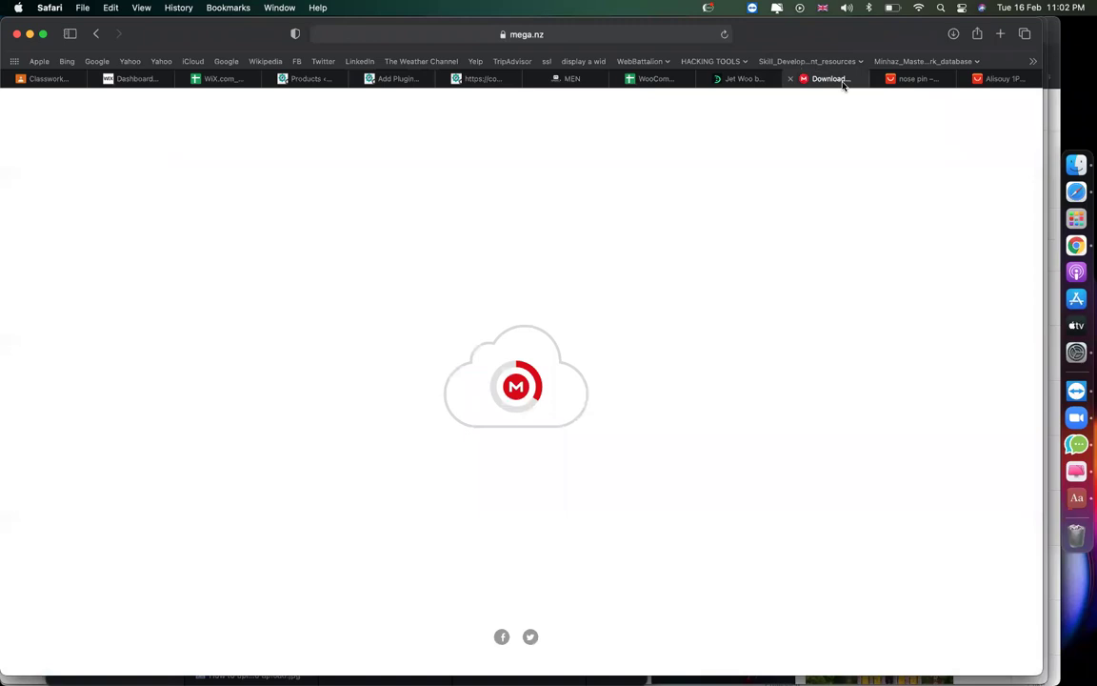
{"action": "left_click", "coordinate": [633, 286]}
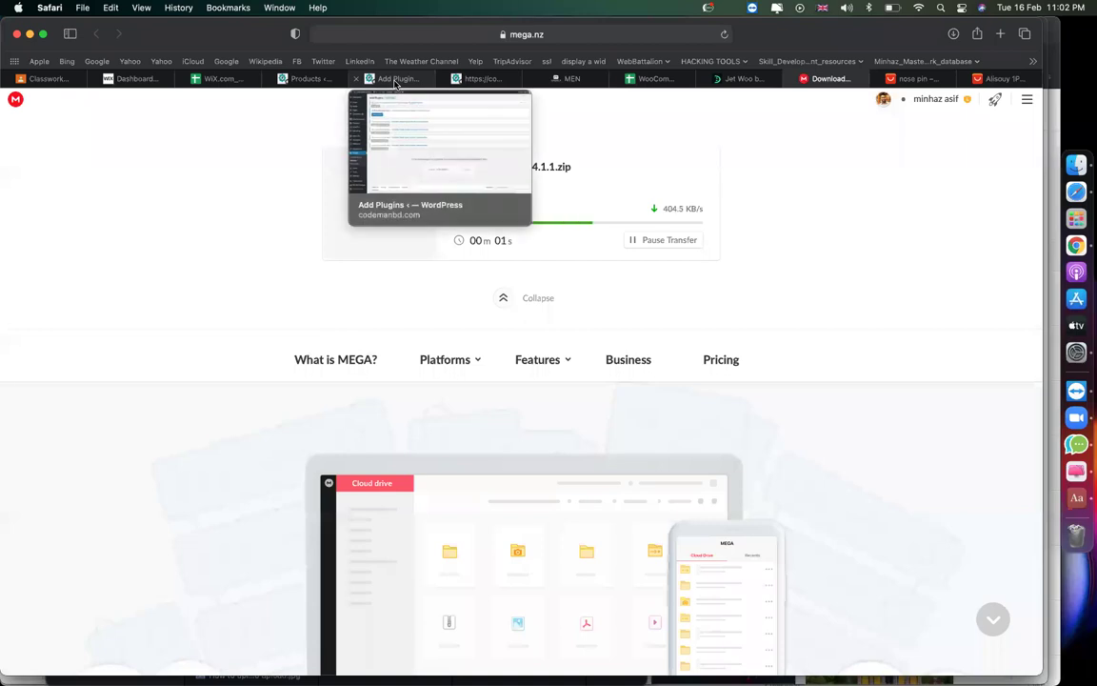
{"action": "left_click", "coordinate": [395, 84]}
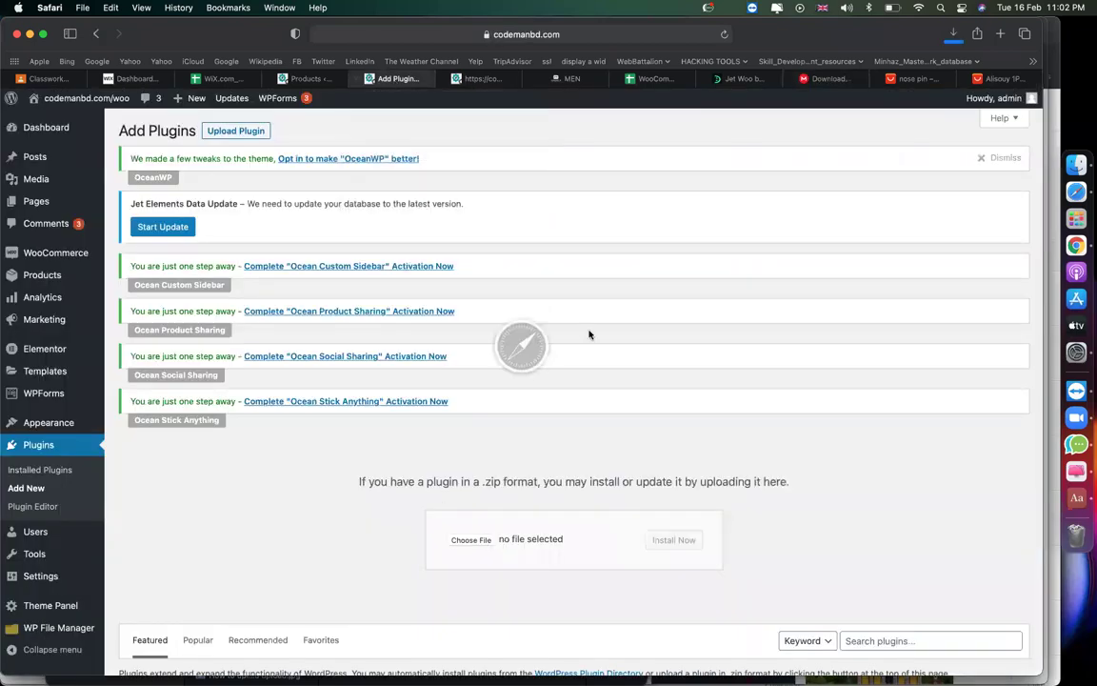
Upload, install and activate JetWooBuilder 1.4.1.1.zip, then view the storefront homepage.
{"action": "left_click", "coordinate": [528, 342]}
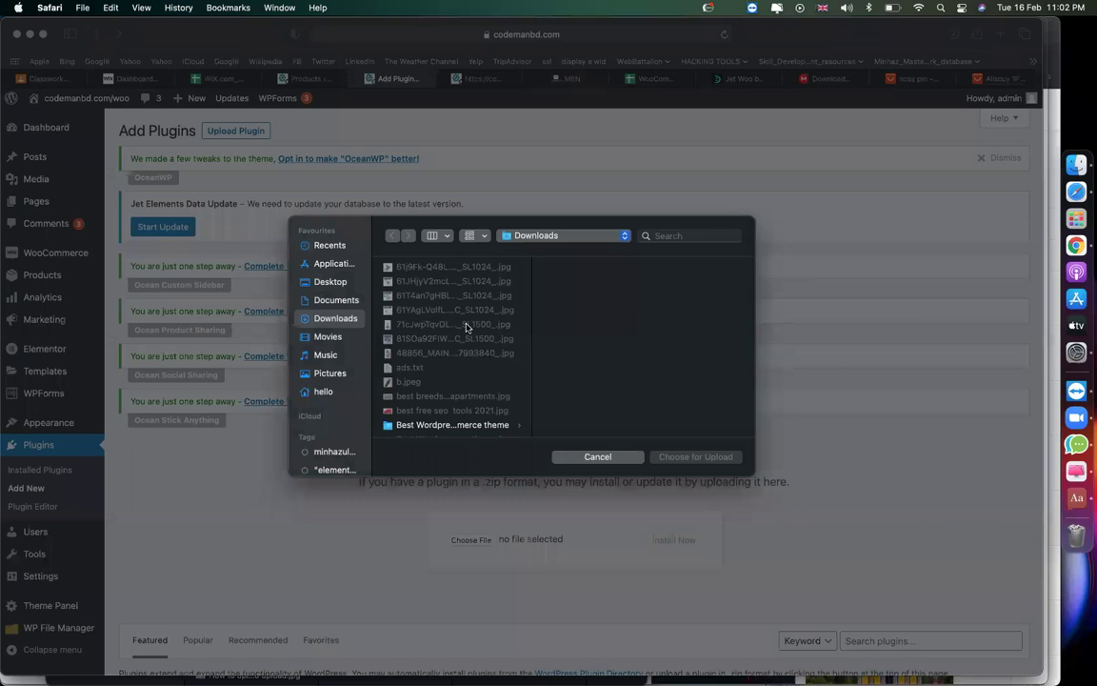
{"action": "type", "text": "jet"}
{"action": "scroll", "coordinate": [447, 381], "scroll_direction": "down", "scroll_amount": 2}
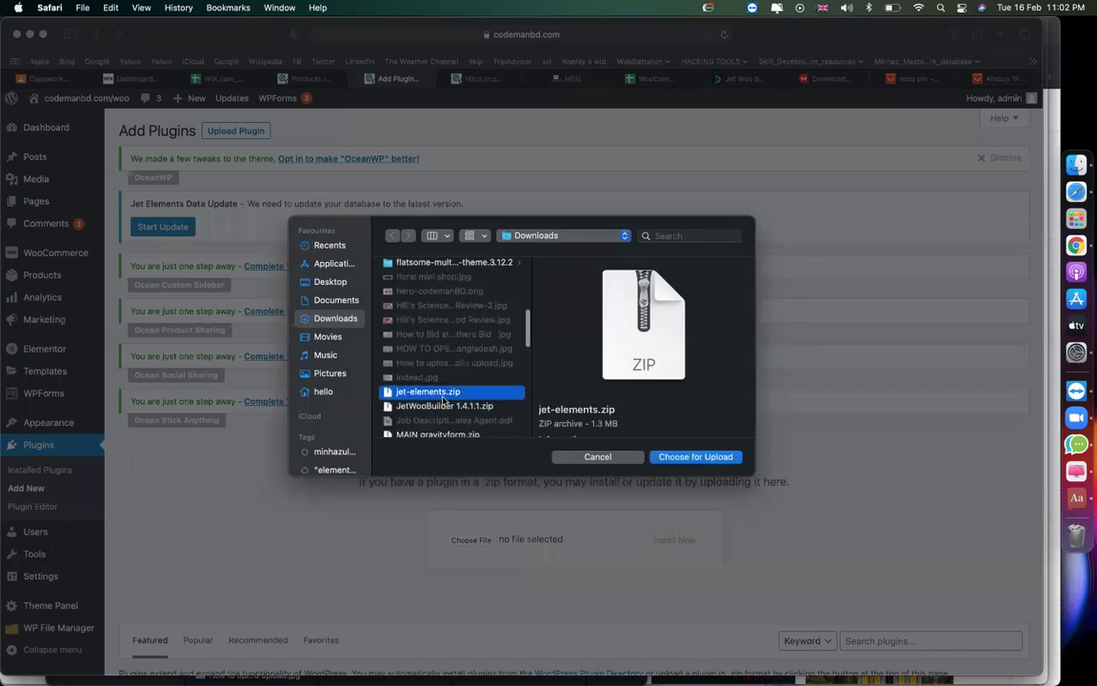
{"action": "double_click", "coordinate": [439, 407]}
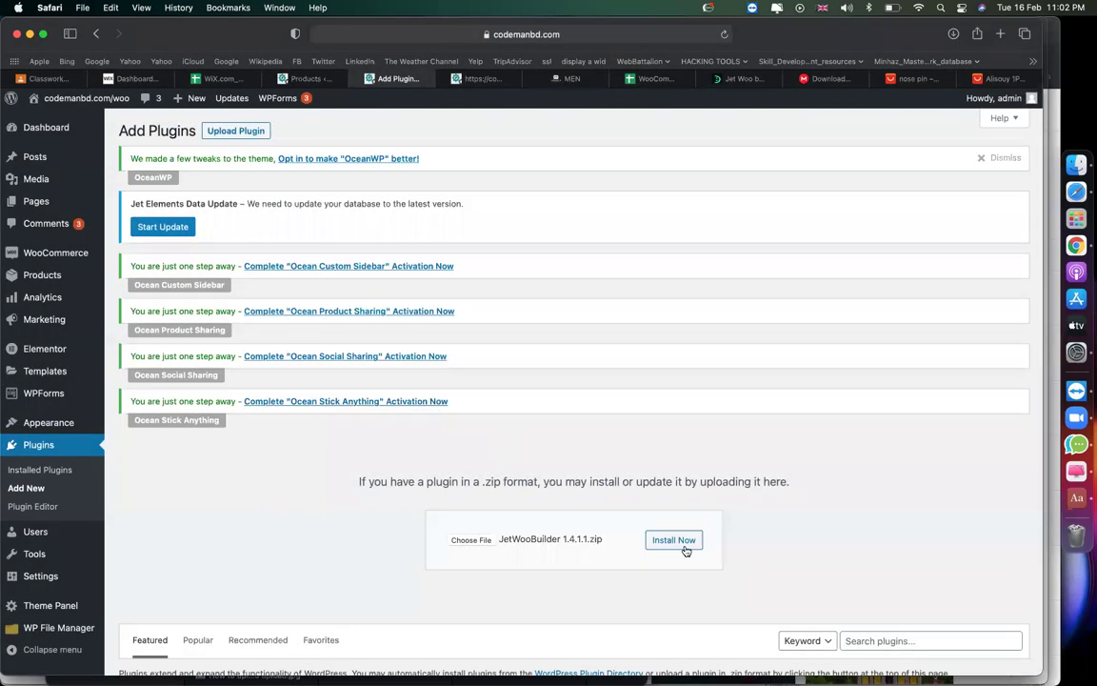
{"action": "left_click", "coordinate": [681, 542]}
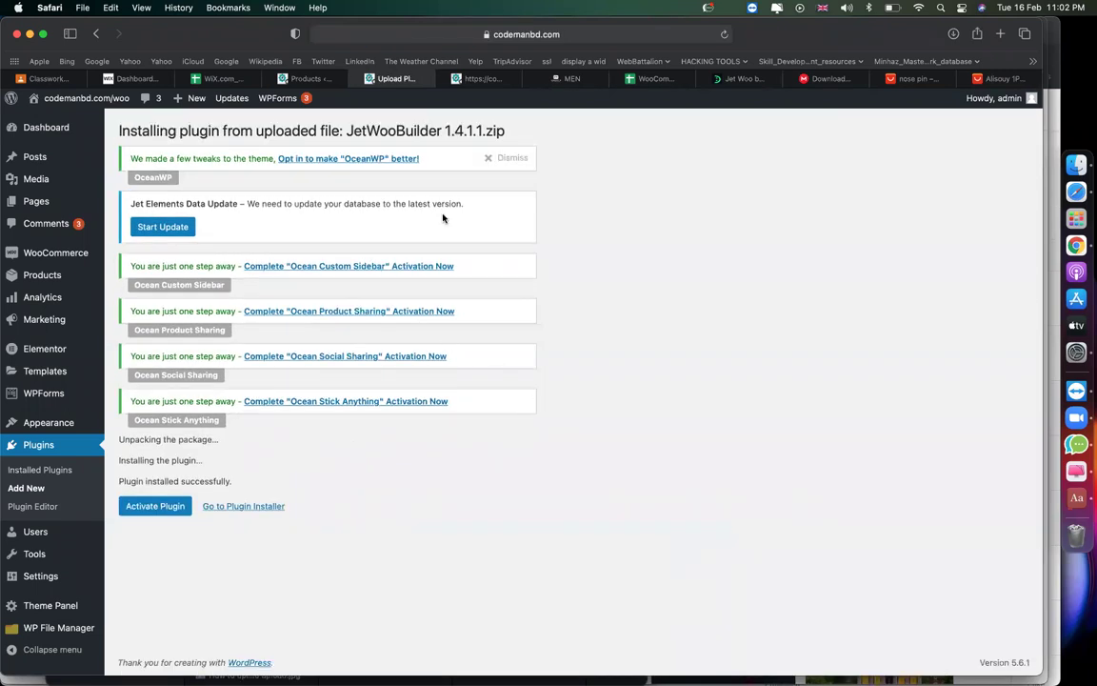
{"action": "left_click", "coordinate": [159, 506]}
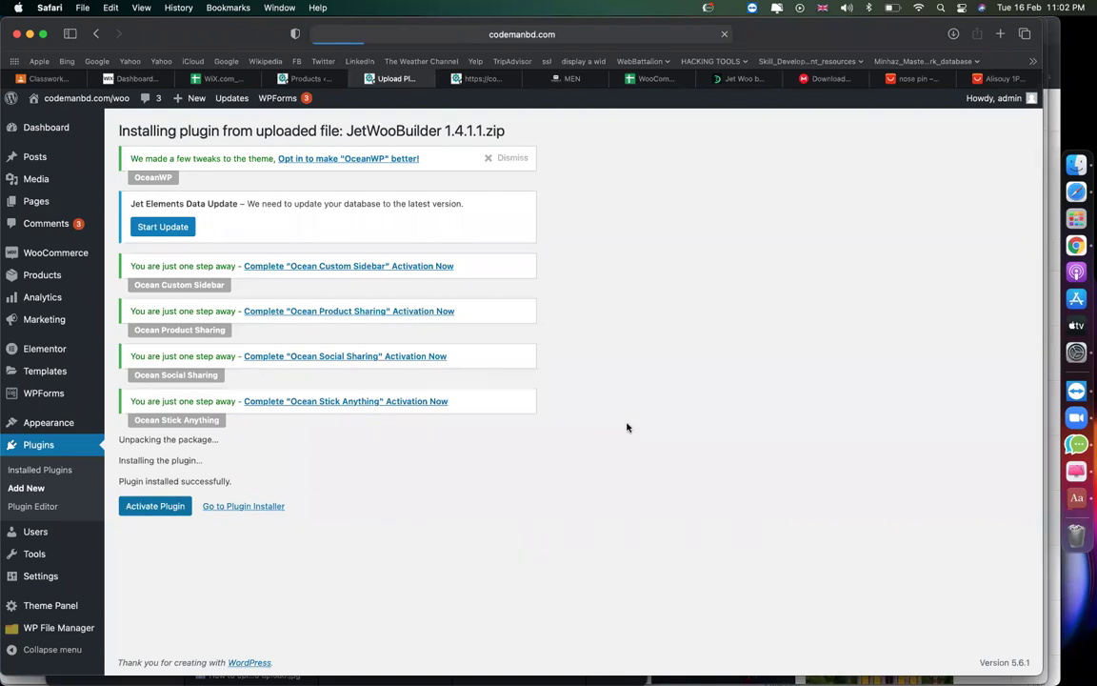
{"action": "left_click", "coordinate": [488, 79]}
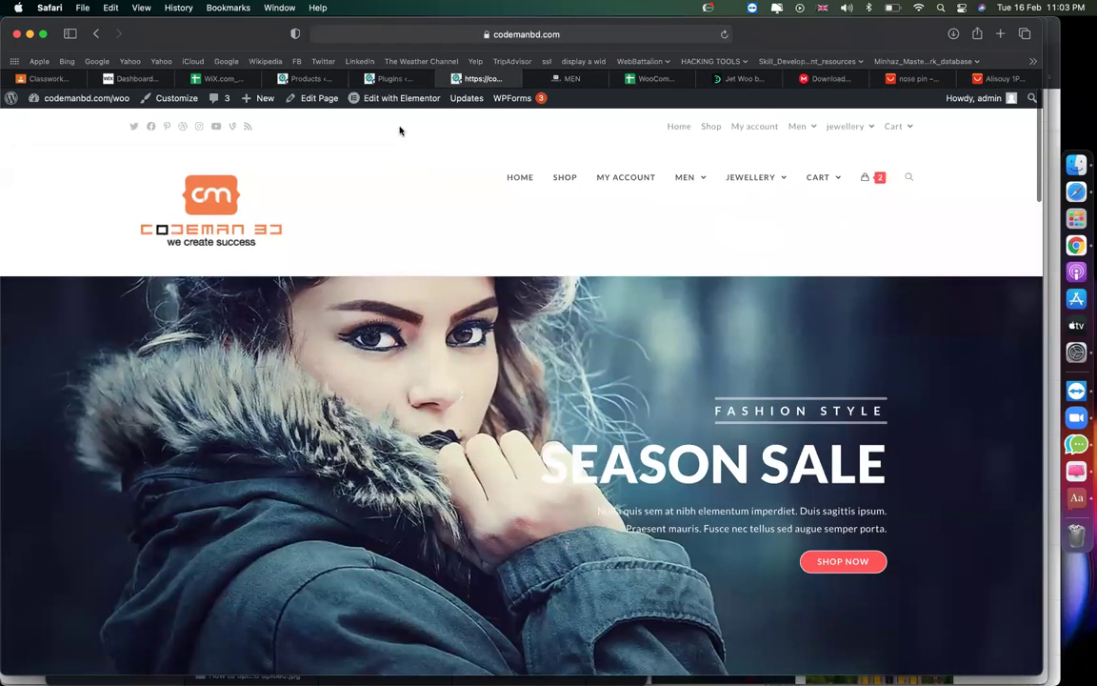
Open the homepage in Elementor, dismiss the Flexbox notice, then go to Installed Plugins.
{"action": "left_click", "coordinate": [385, 102]}
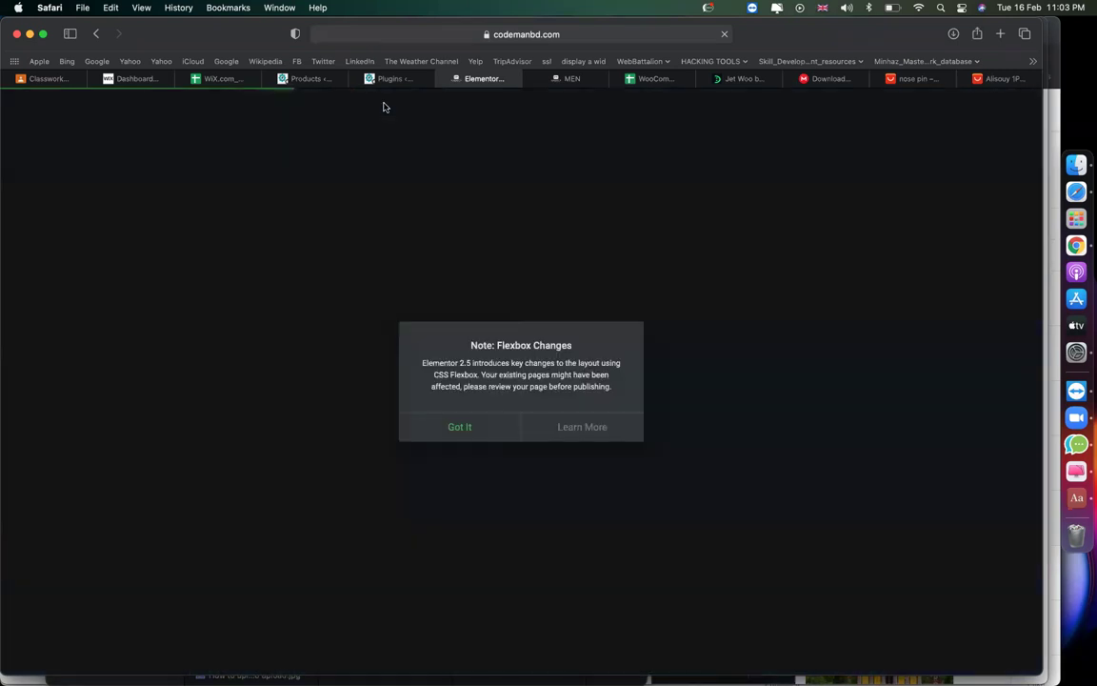
{"action": "left_click", "coordinate": [471, 434]}
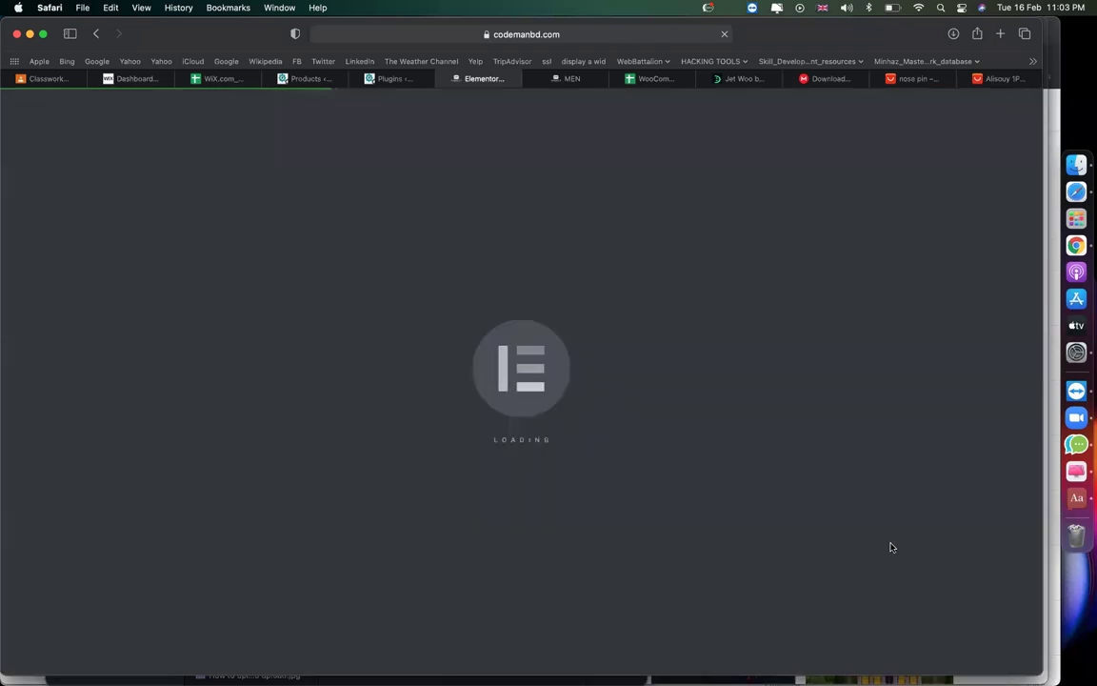
{"action": "left_click", "coordinate": [305, 80]}
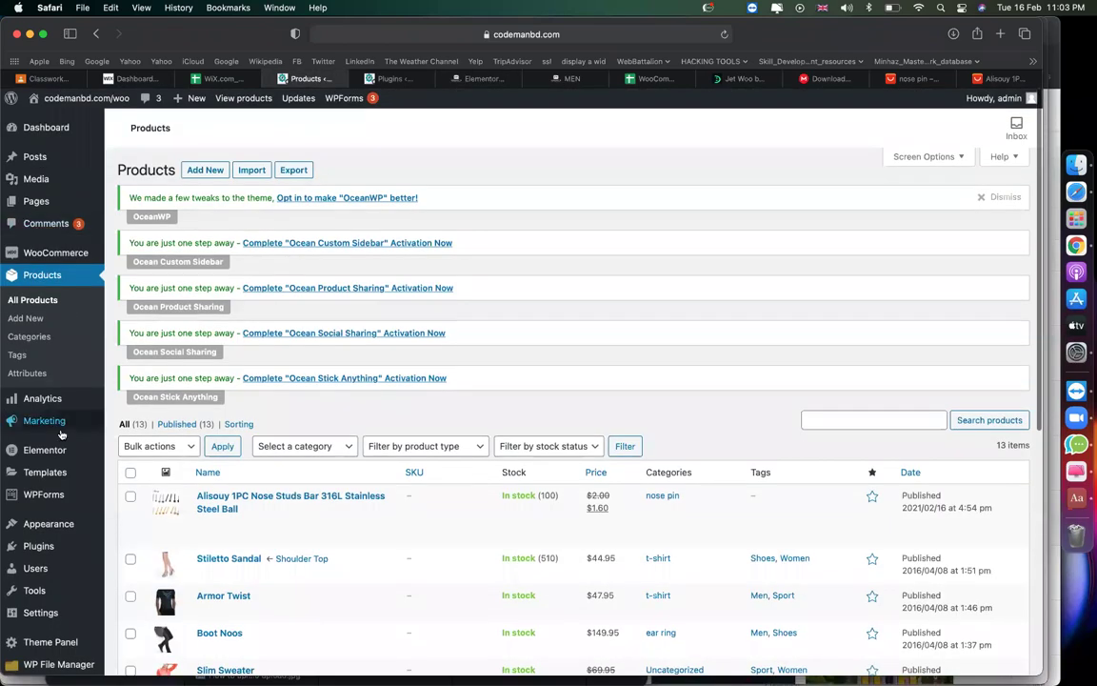
{"action": "scroll", "coordinate": [50, 354], "scroll_direction": "down", "scroll_amount": 2}
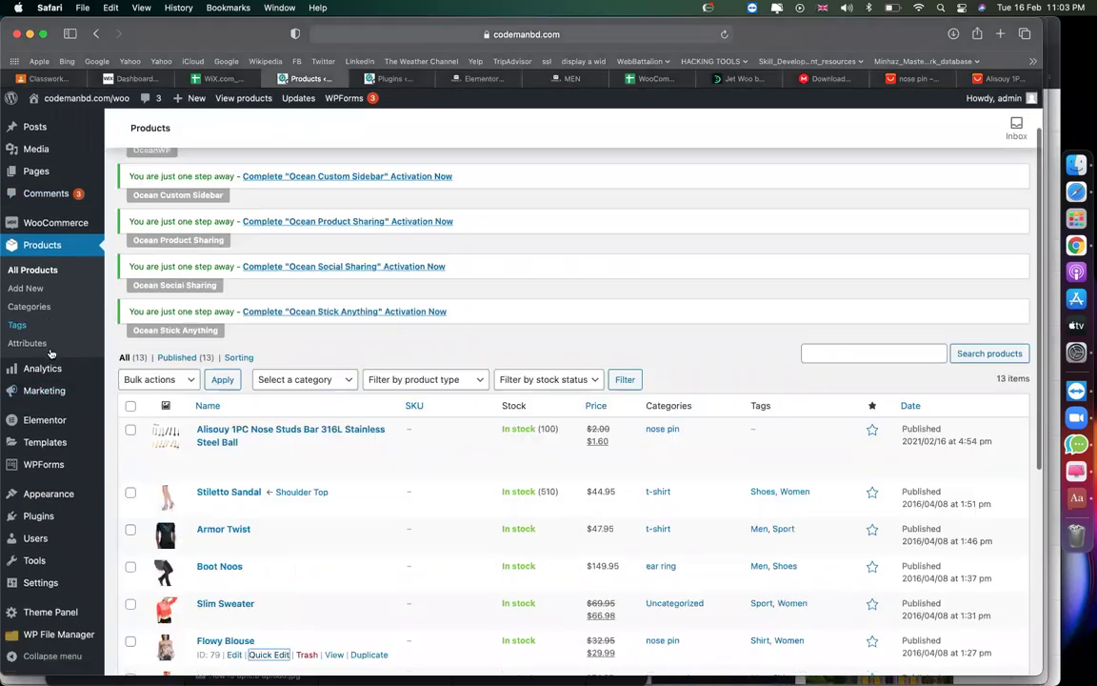
{"action": "left_click", "coordinate": [38, 515]}
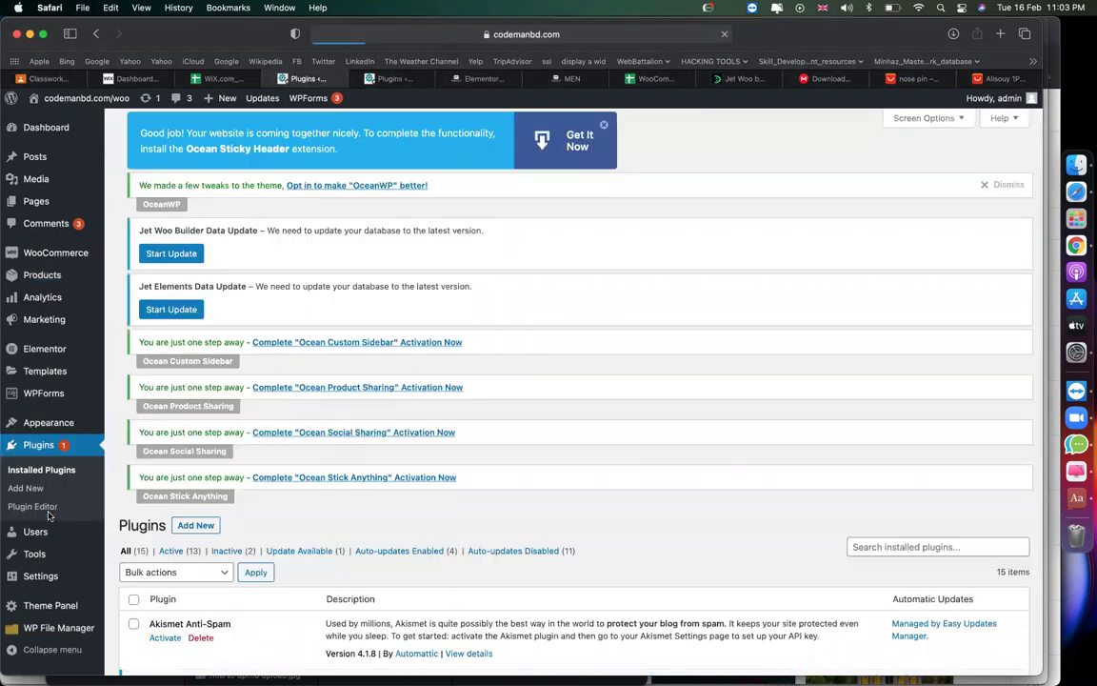
Update JetElements For Elementor to version 2.2.17 and open a new blank browser tab.
{"action": "scroll", "coordinate": [210, 514], "scroll_direction": "down", "scroll_amount": 10}
{"action": "scroll", "coordinate": [211, 515], "scroll_direction": "down", "scroll_amount": 3}
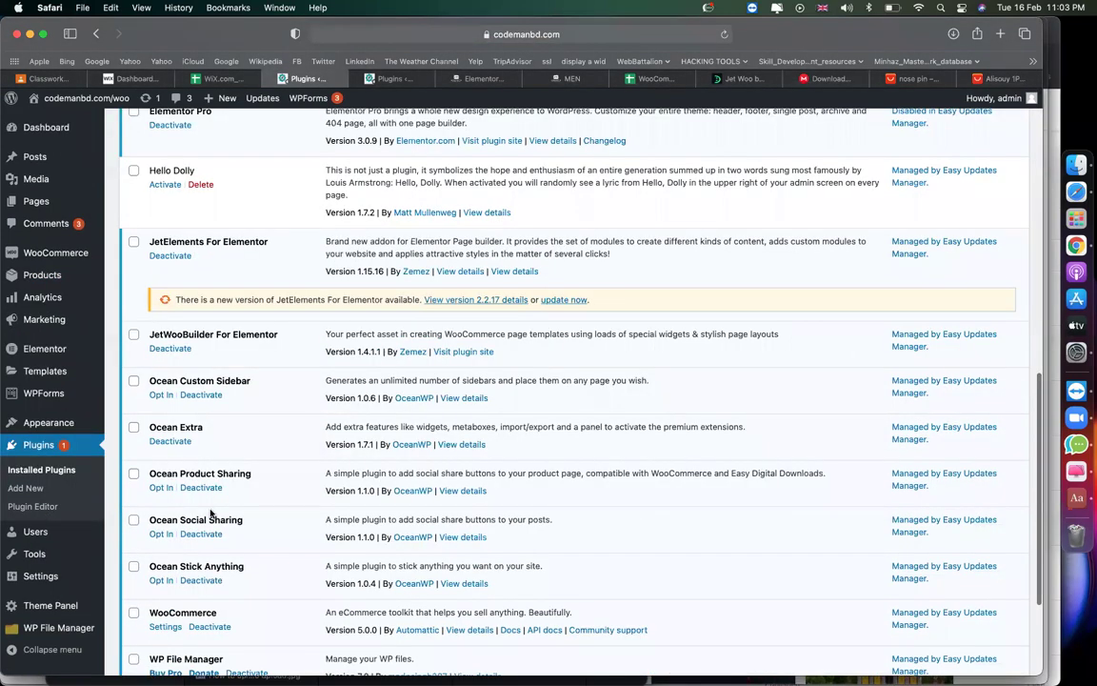
{"action": "scroll", "coordinate": [211, 515], "scroll_direction": "up", "scroll_amount": 2}
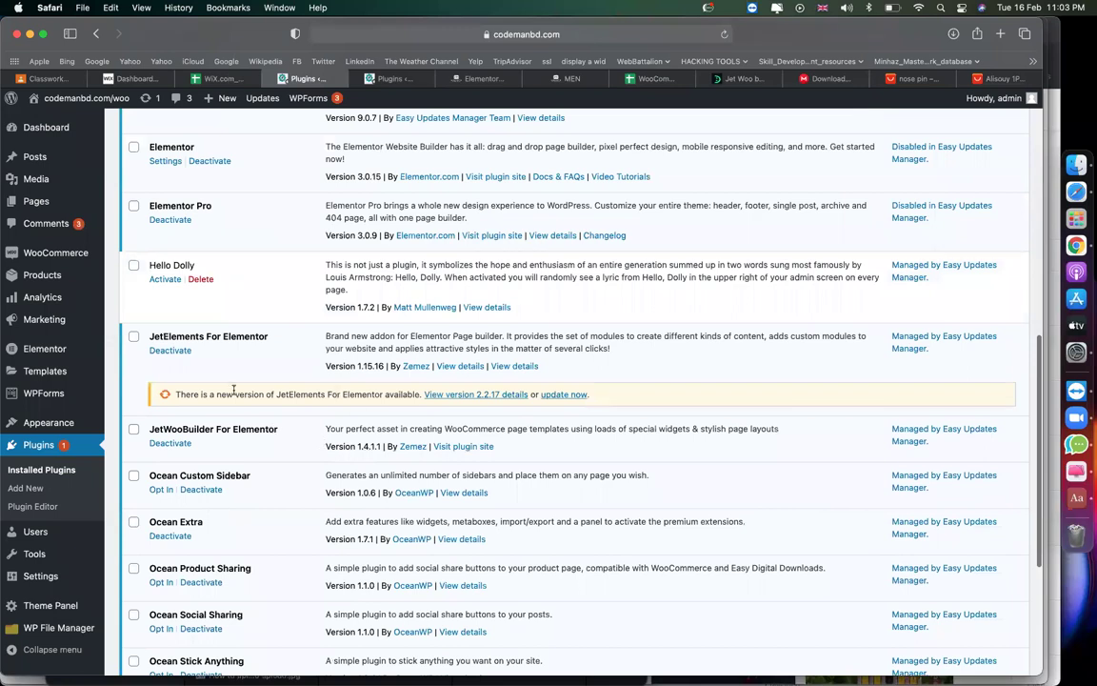
{"action": "scroll", "coordinate": [234, 391], "scroll_direction": "up", "scroll_amount": 8}
{"action": "scroll", "coordinate": [234, 391], "scroll_direction": "down", "scroll_amount": 10}
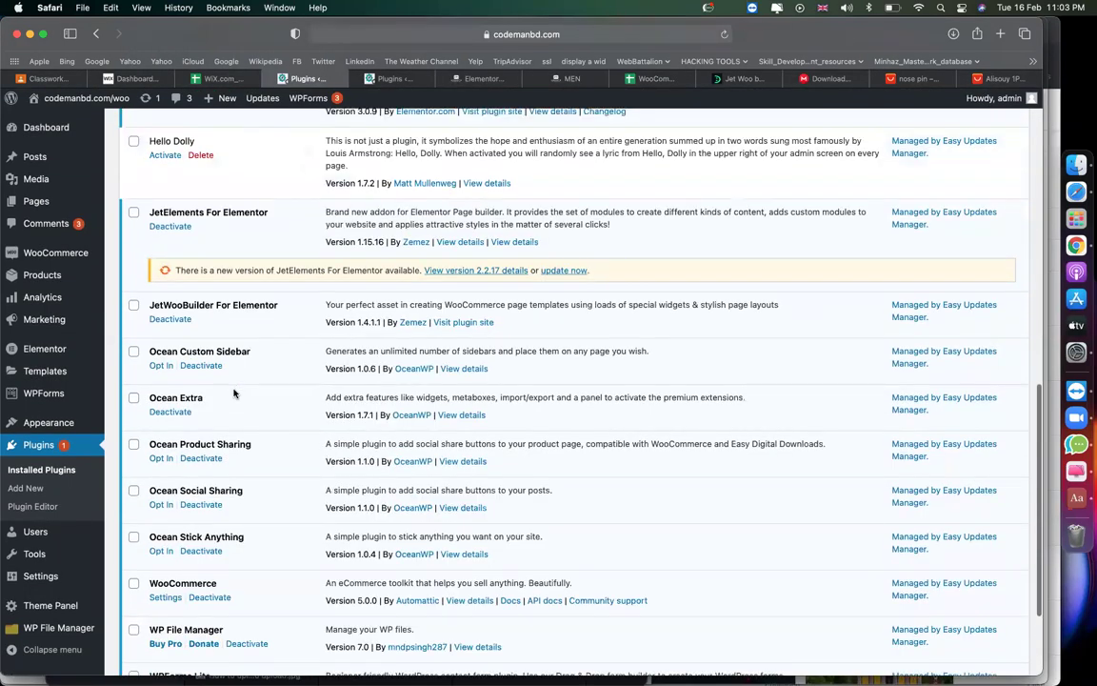
{"action": "scroll", "coordinate": [233, 393], "scroll_direction": "up", "scroll_amount": 1}
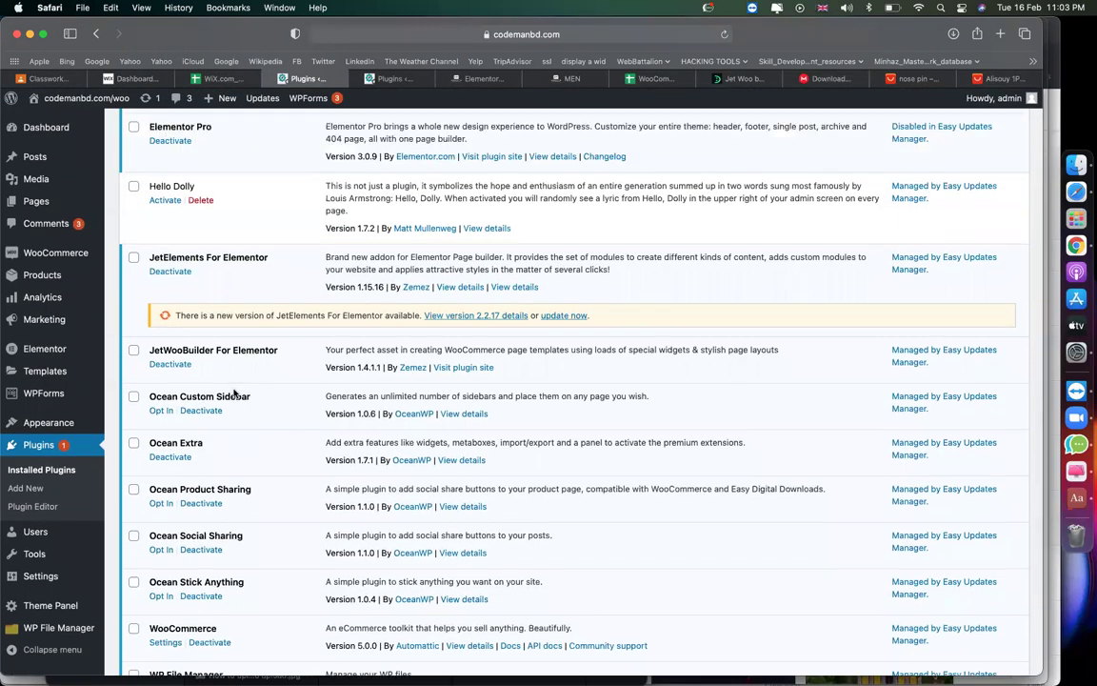
{"action": "left_click", "coordinate": [563, 316]}
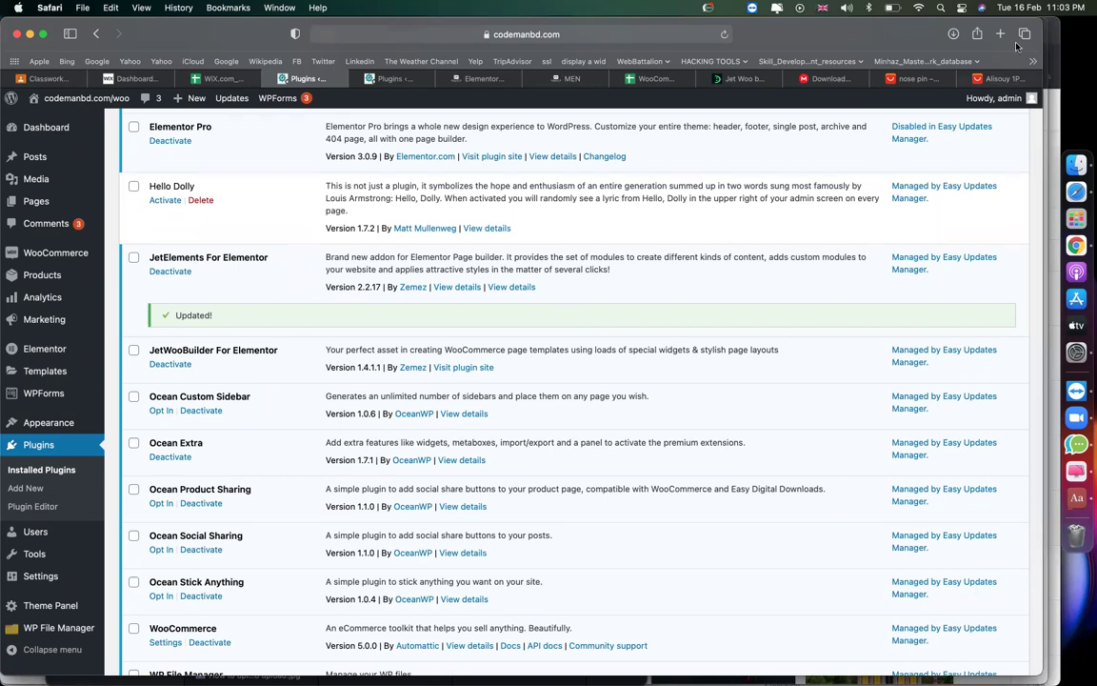
{"action": "left_click", "coordinate": [1001, 35]}
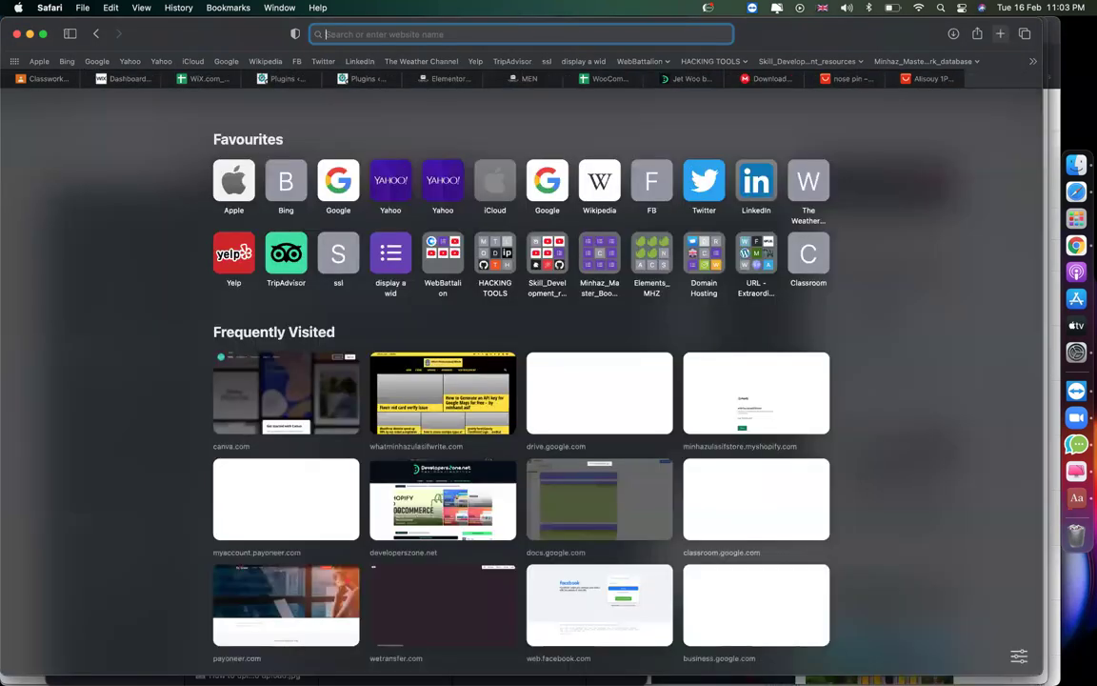
Load crocoblock.com and close the MEGA download tab.
{"action": "type", "text": "croco"}
{"action": "key", "text": "Return"}
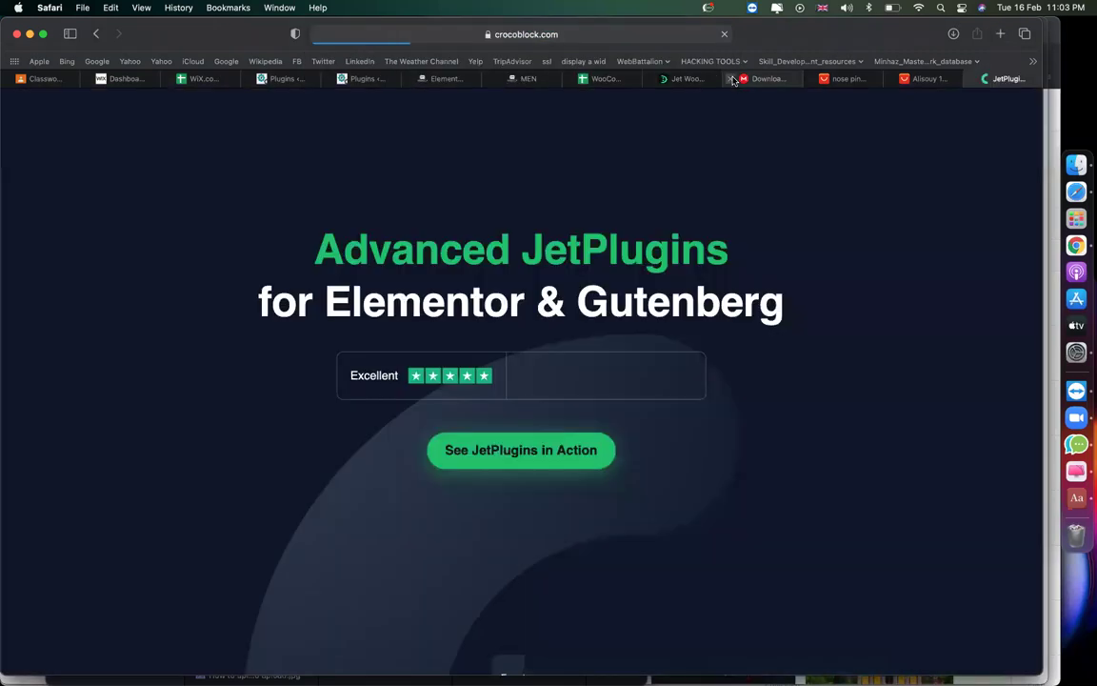
{"action": "left_click", "coordinate": [732, 79]}
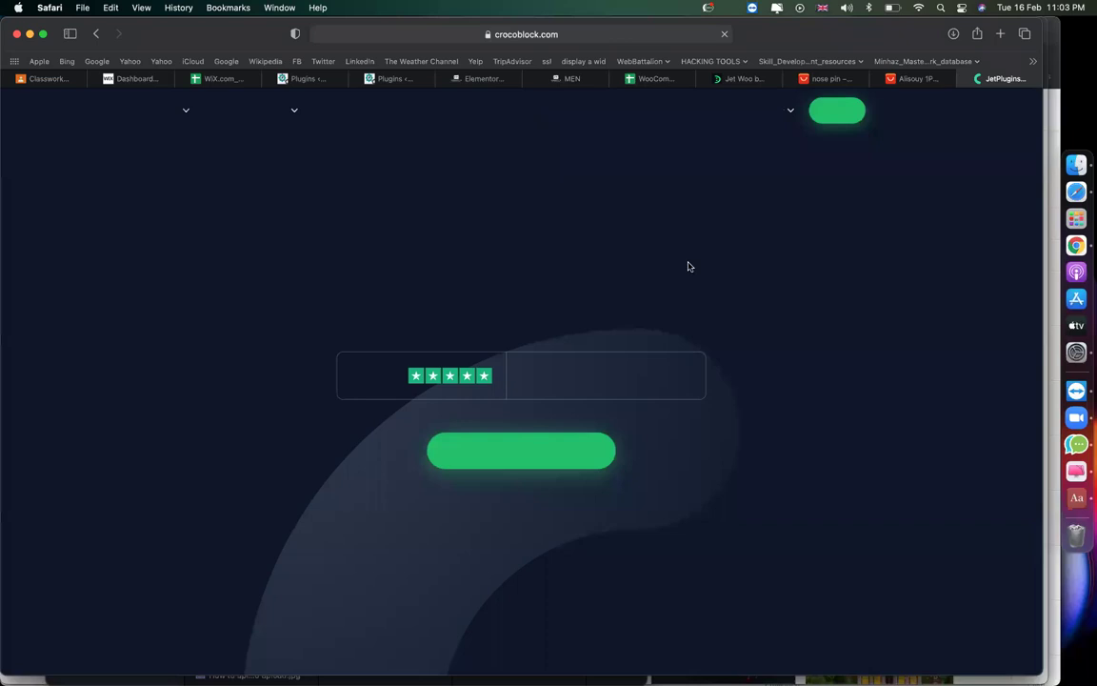
Browse Crocoblock's JetPlugins list, then switch to the store's MEN category page.
{"action": "scroll", "coordinate": [684, 418], "scroll_direction": "down", "scroll_amount": 10}
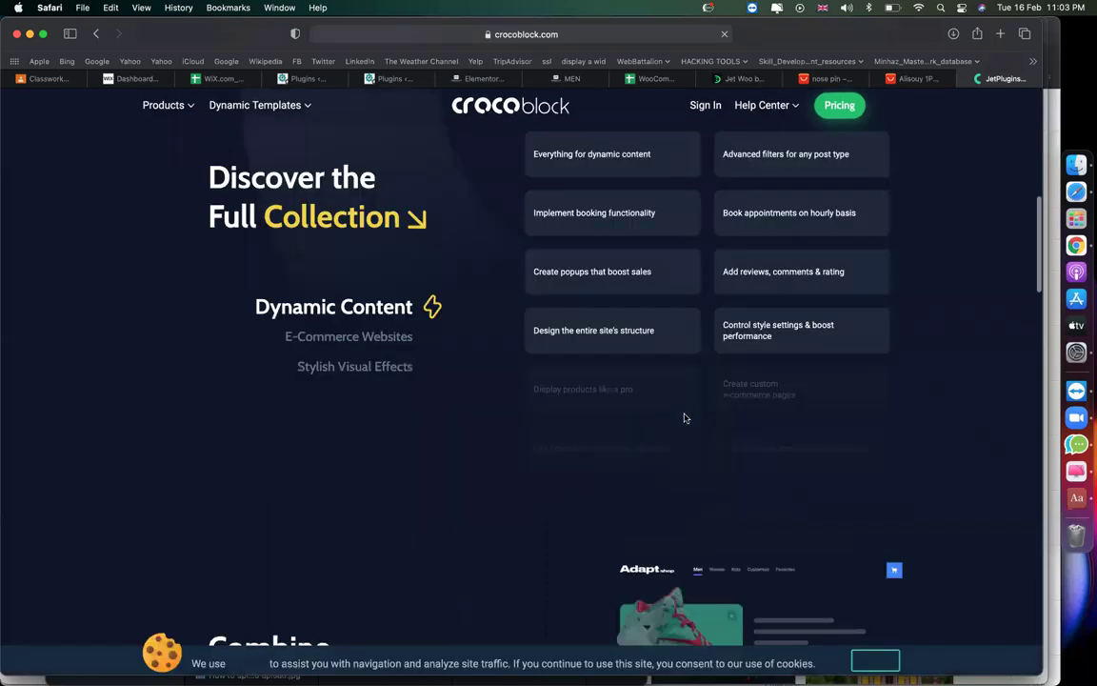
{"action": "scroll", "coordinate": [684, 418], "scroll_direction": "down", "scroll_amount": 5}
{"action": "scroll", "coordinate": [441, 304], "scroll_direction": "down", "scroll_amount": 3}
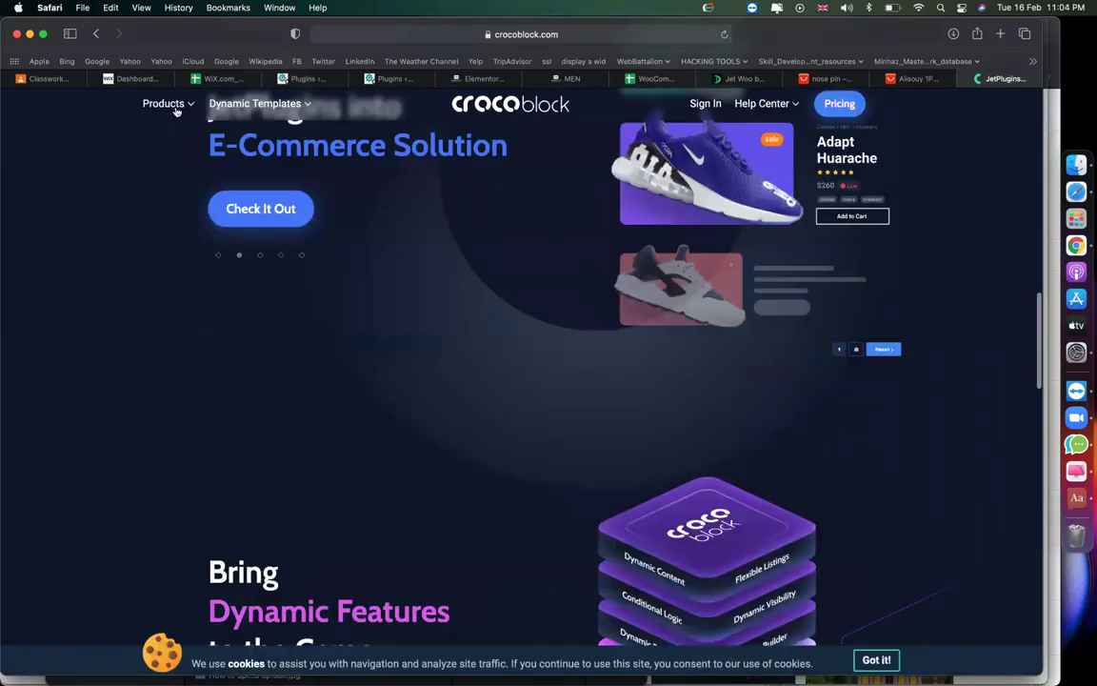
{"action": "mouse_move", "coordinate": [171, 107]}
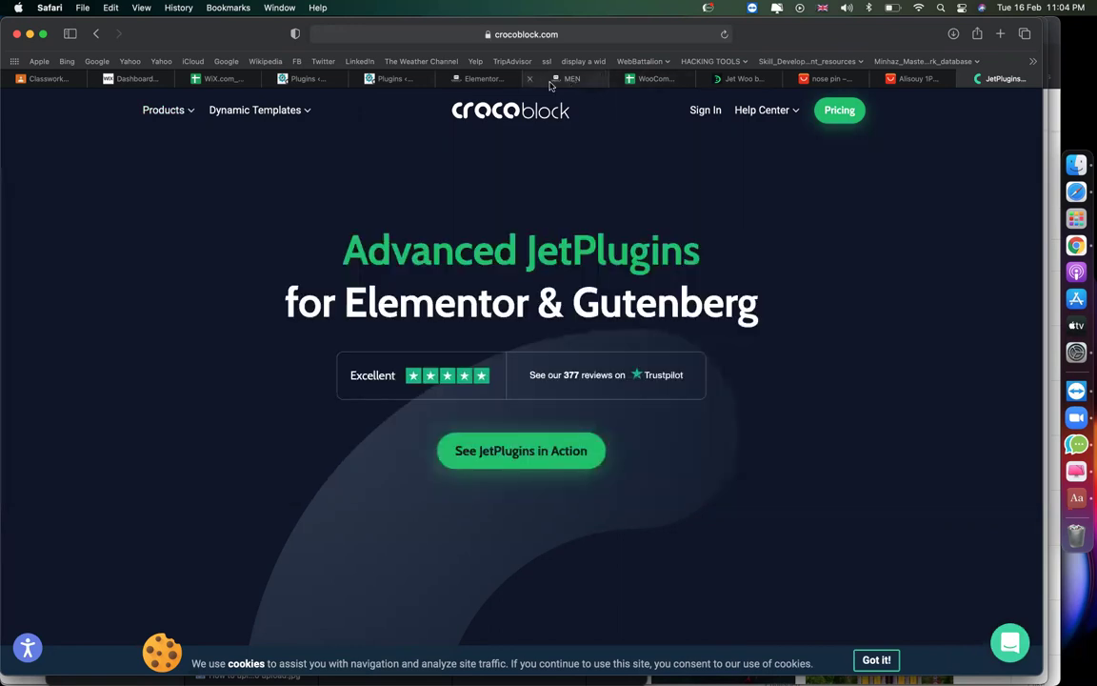
{"action": "left_click", "coordinate": [601, 78]}
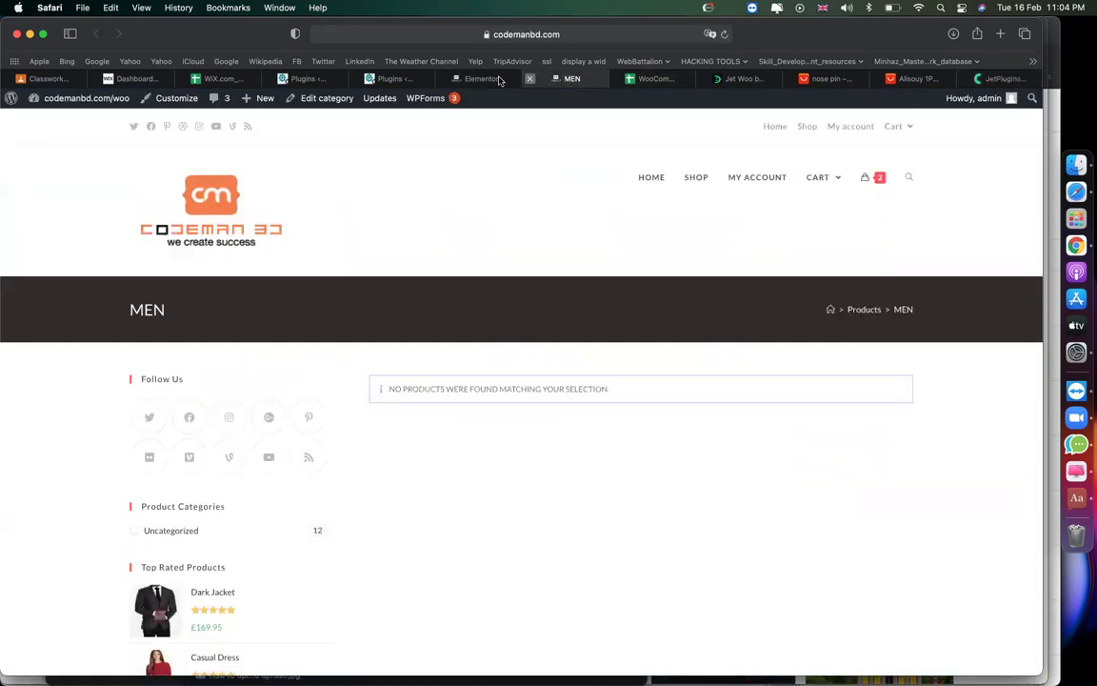
Back in the editor, set the hero section's Style background to the brown-shoe image img_54784125.
{"action": "key", "text": "super+w"}
{"action": "scroll", "coordinate": [530, 309], "scroll_direction": "down", "scroll_amount": 1}
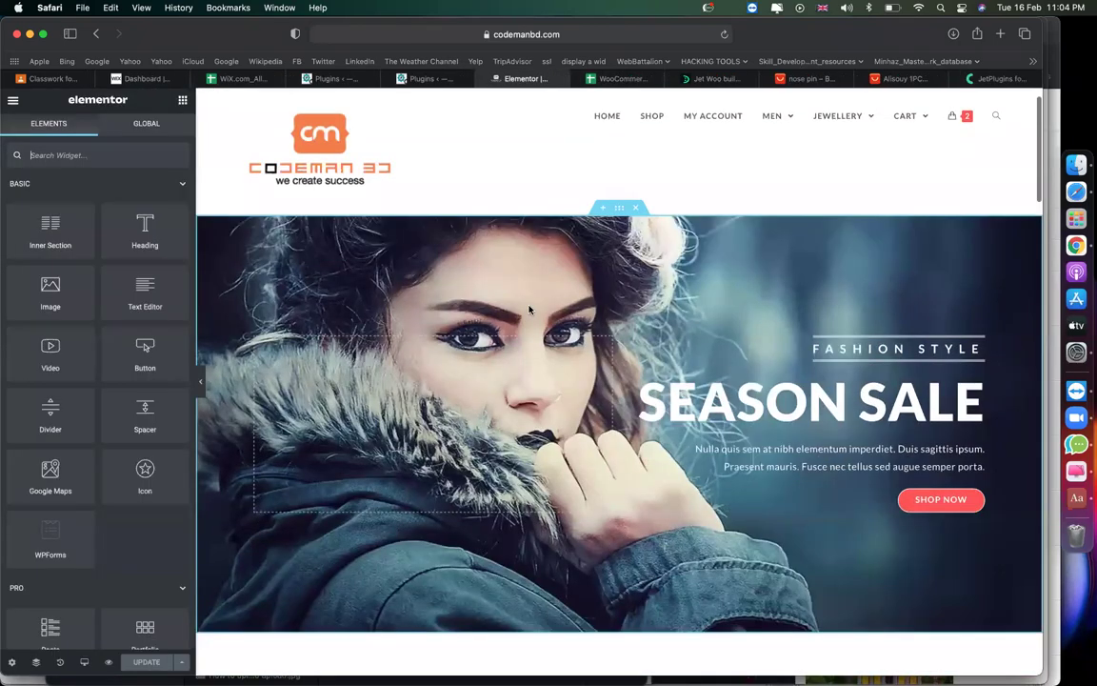
{"action": "scroll", "coordinate": [529, 308], "scroll_direction": "down", "scroll_amount": 1}
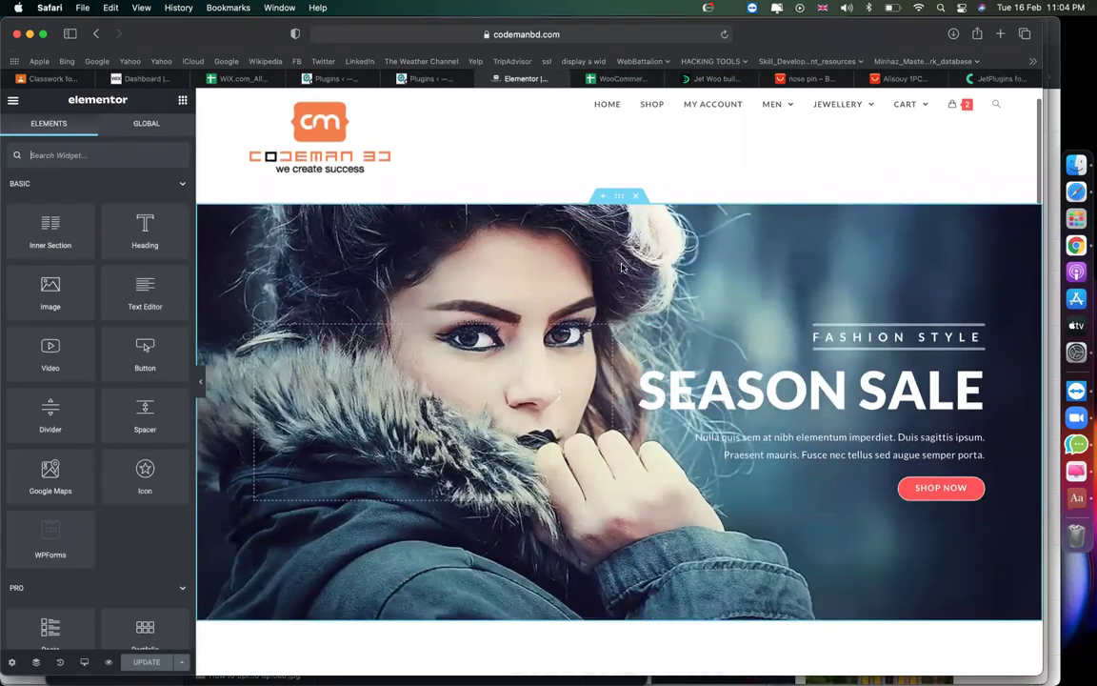
{"action": "left_click", "coordinate": [619, 196]}
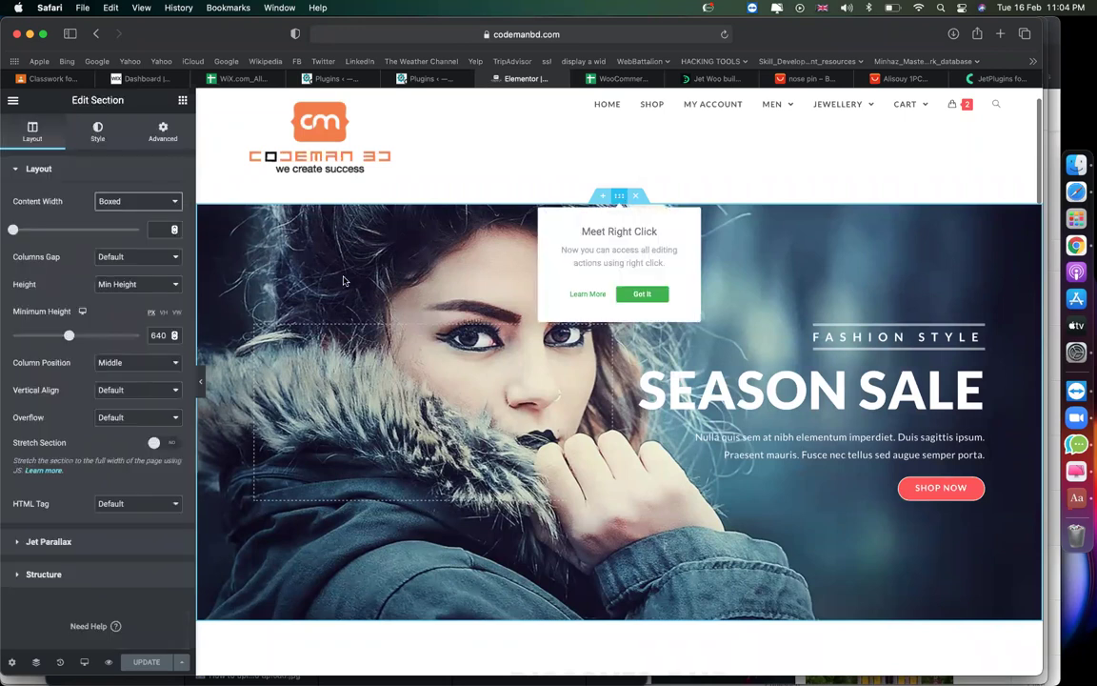
{"action": "left_click", "coordinate": [98, 134]}
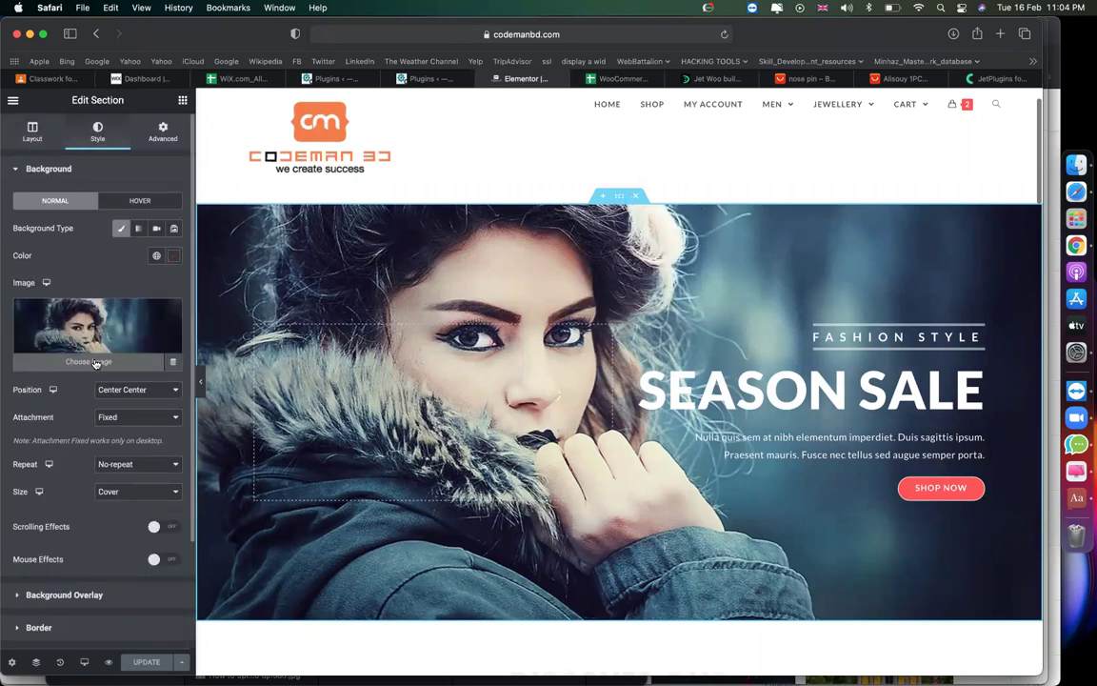
{"action": "left_click", "coordinate": [95, 361]}
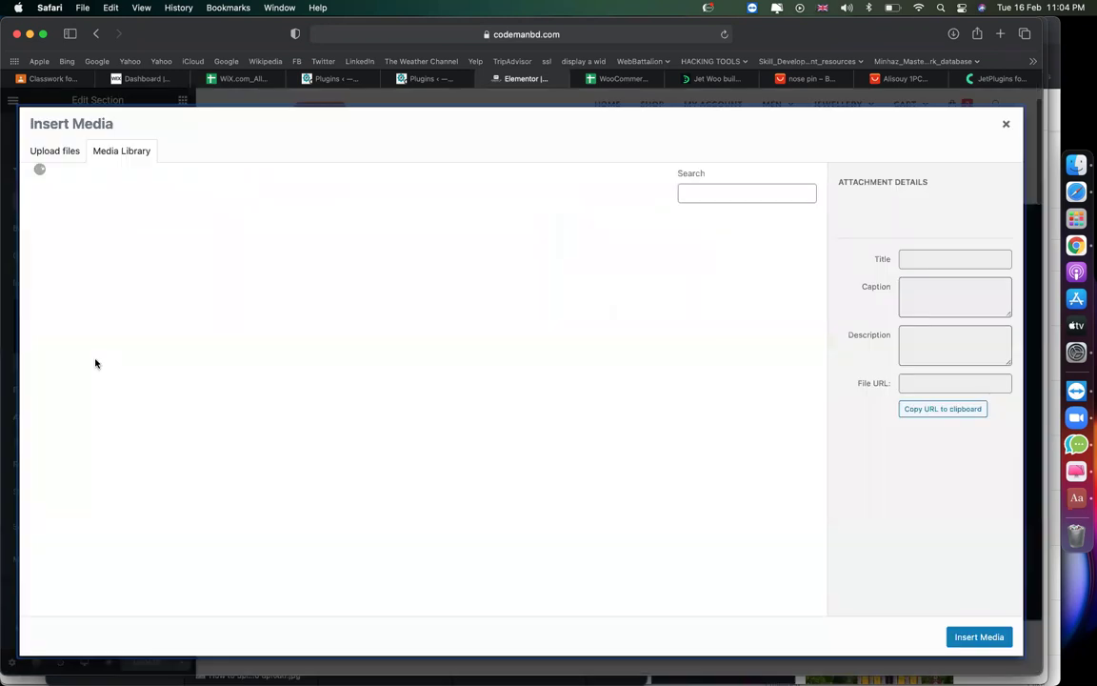
{"action": "left_click", "coordinate": [394, 361]}
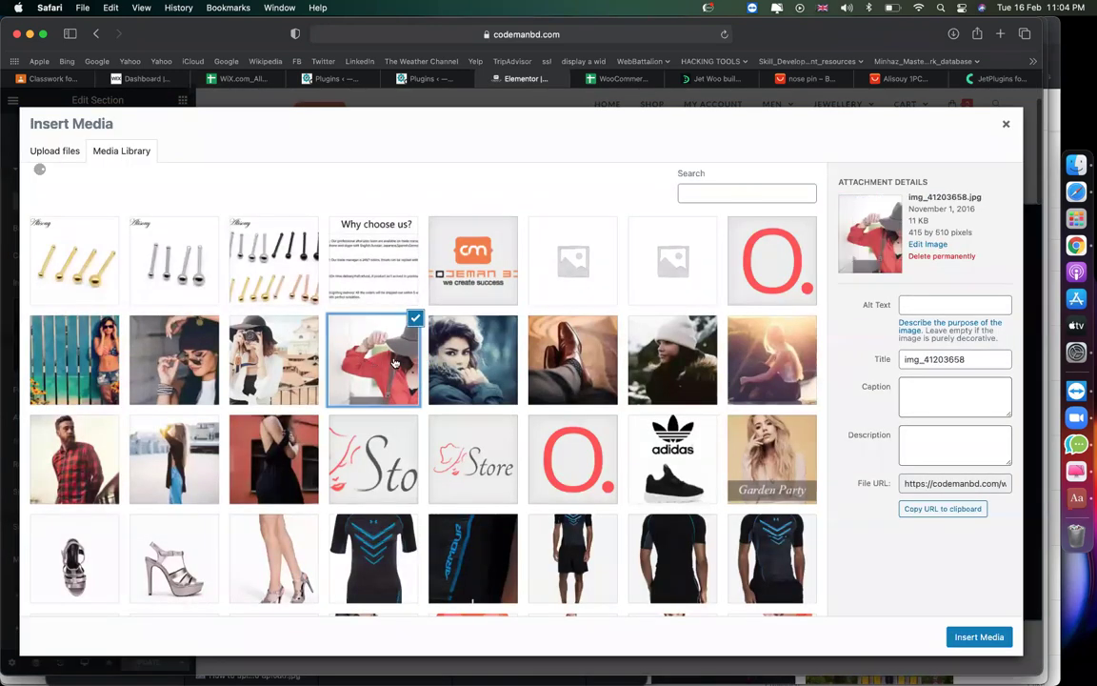
{"action": "left_click", "coordinate": [570, 354]}
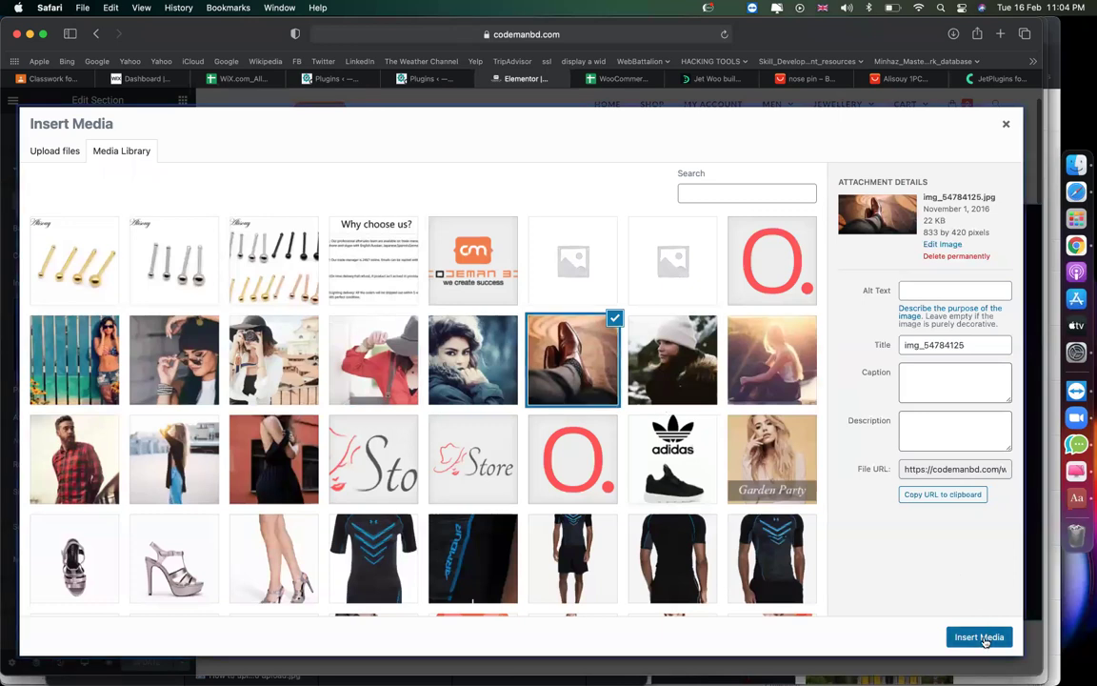
{"action": "left_click", "coordinate": [981, 637]}
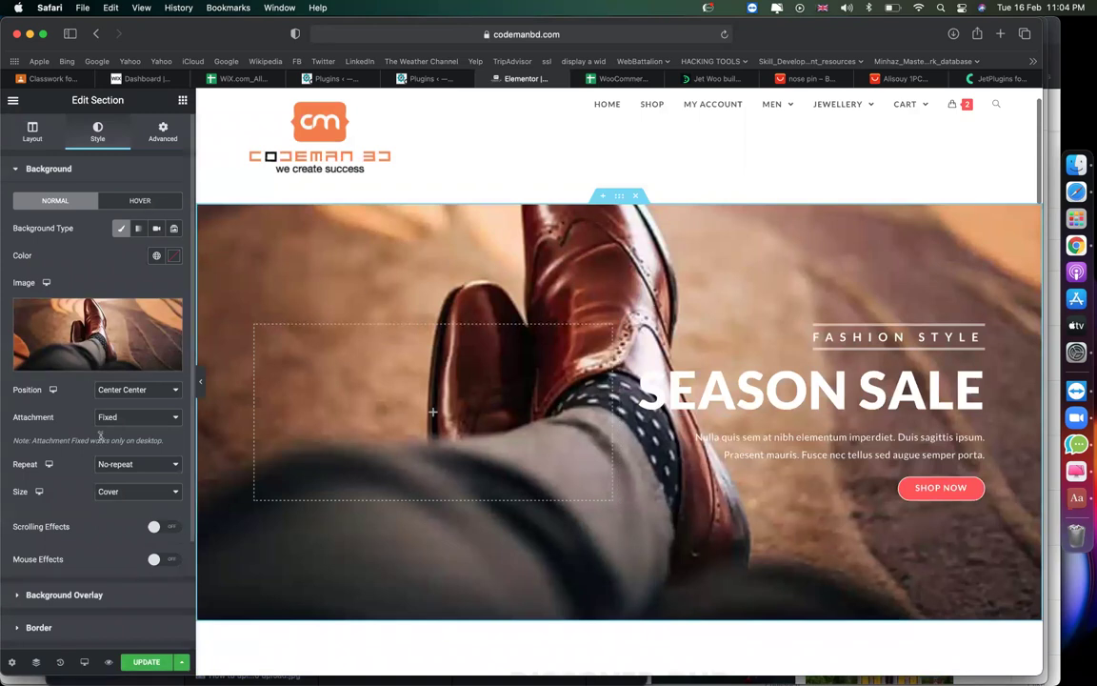
Give the hero a Classic dark red (#330404) background overlay at 0.62 opacity.
{"action": "scroll", "coordinate": [90, 392], "scroll_direction": "down", "scroll_amount": 3}
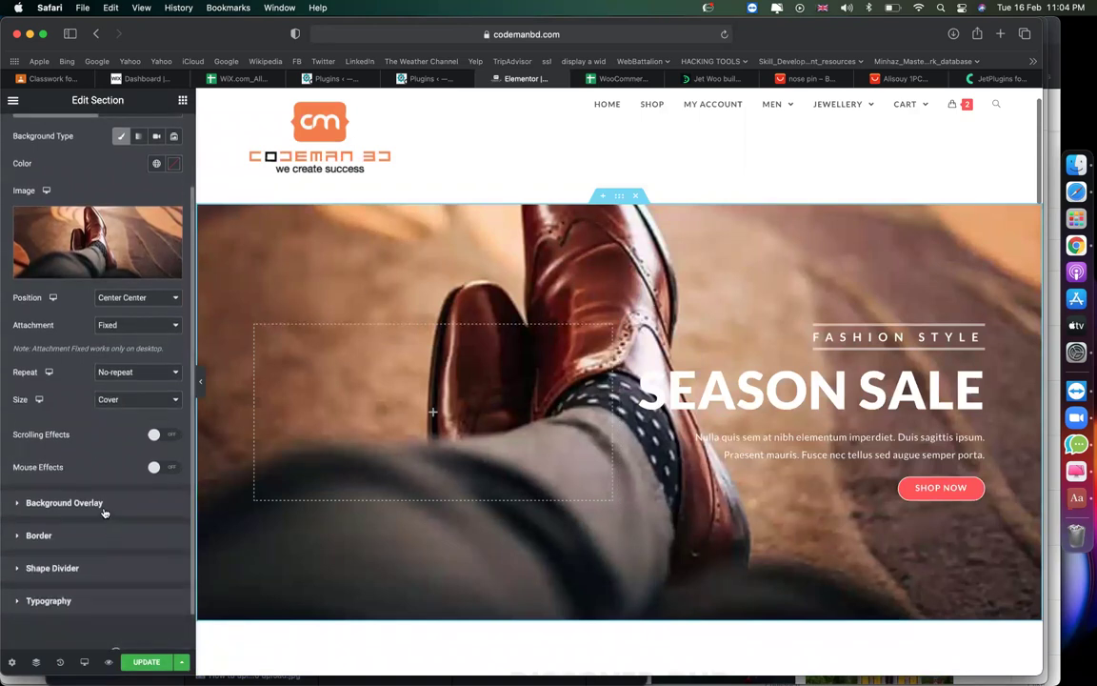
{"action": "left_click", "coordinate": [64, 502]}
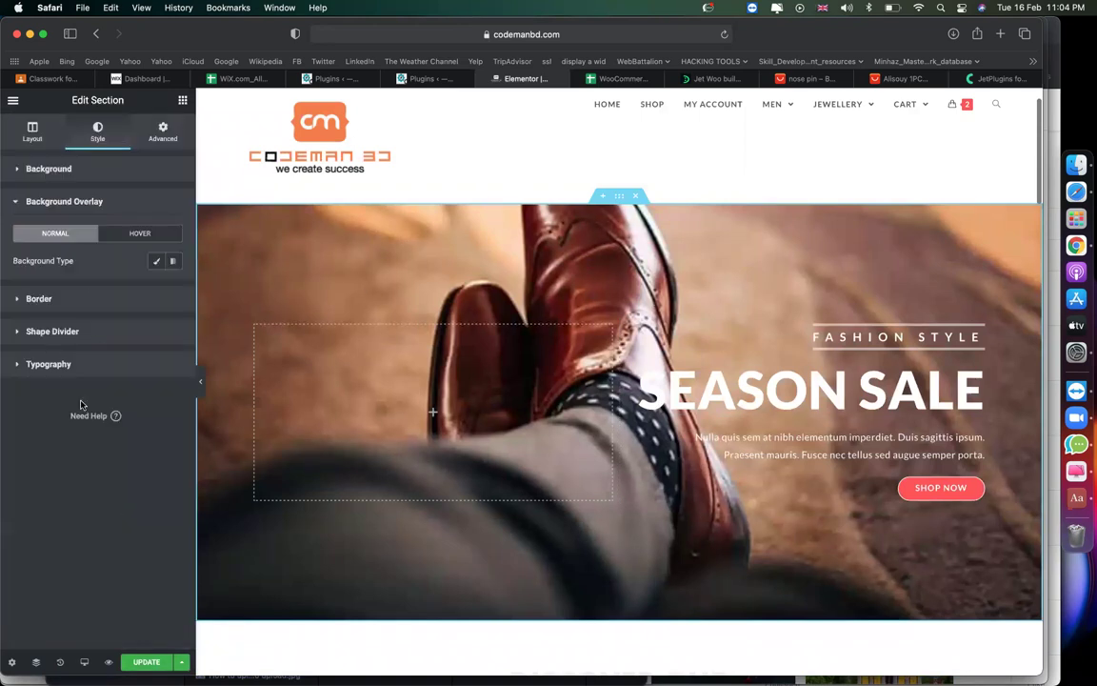
{"action": "left_click", "coordinate": [154, 262]}
{"action": "left_click_drag", "start_coordinate": [133, 437], "coordinate": [105, 438]}
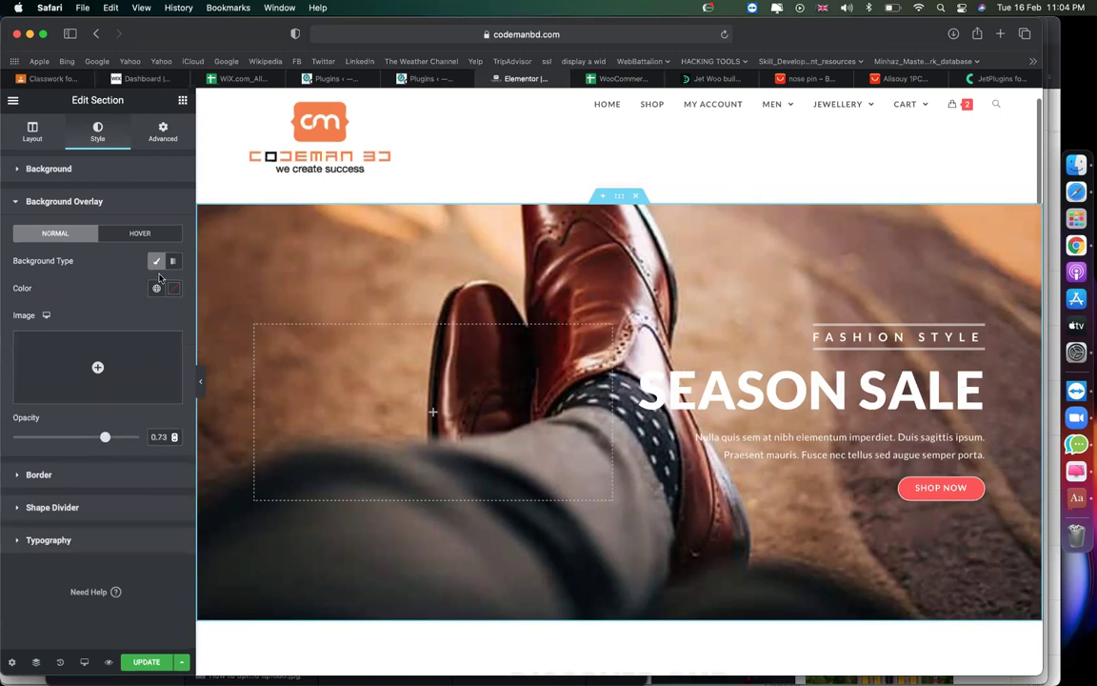
{"action": "left_click", "coordinate": [176, 291]}
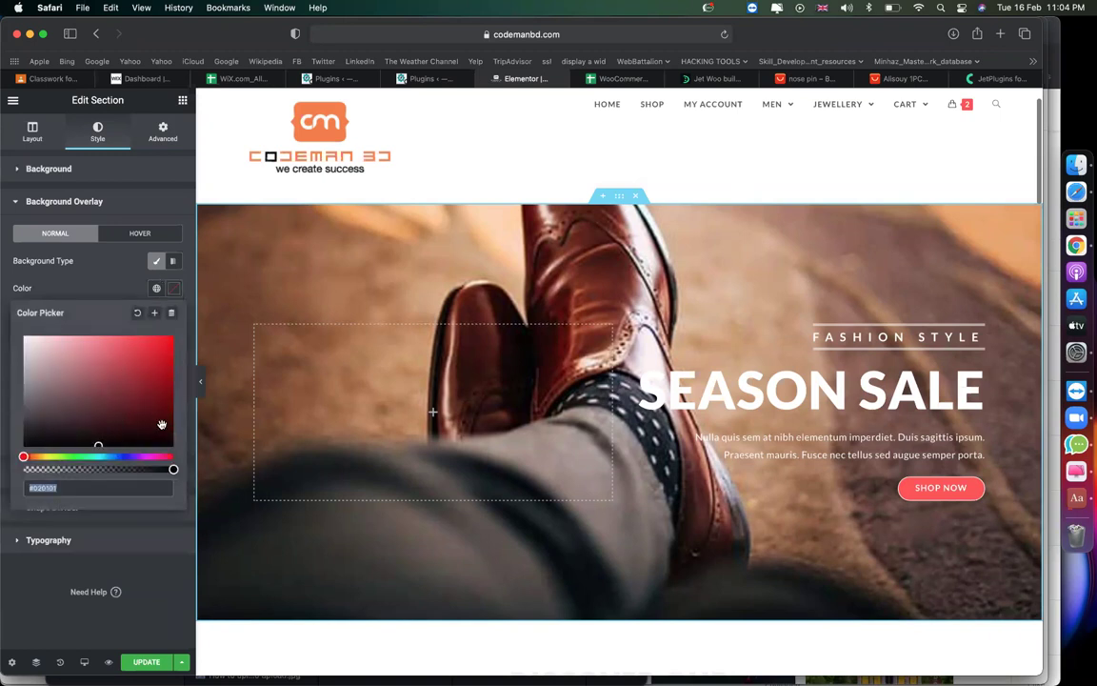
{"action": "left_click", "coordinate": [162, 424]}
{"action": "left_click", "coordinate": [174, 292]}
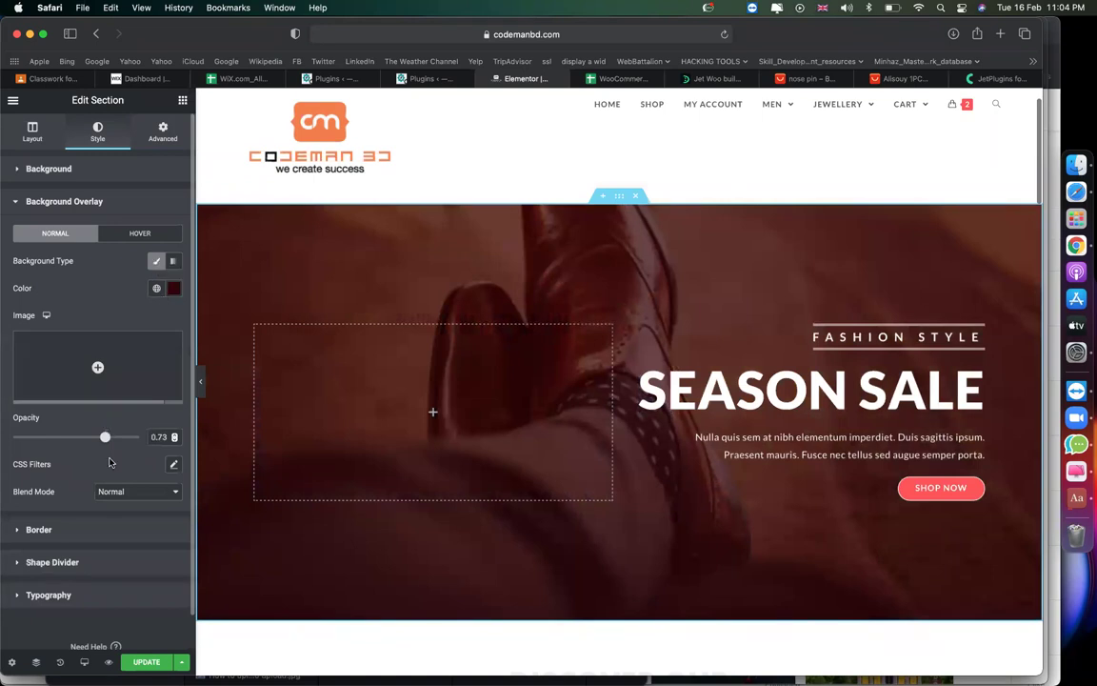
{"action": "left_click_drag", "start_coordinate": [106, 440], "coordinate": [45, 440]}
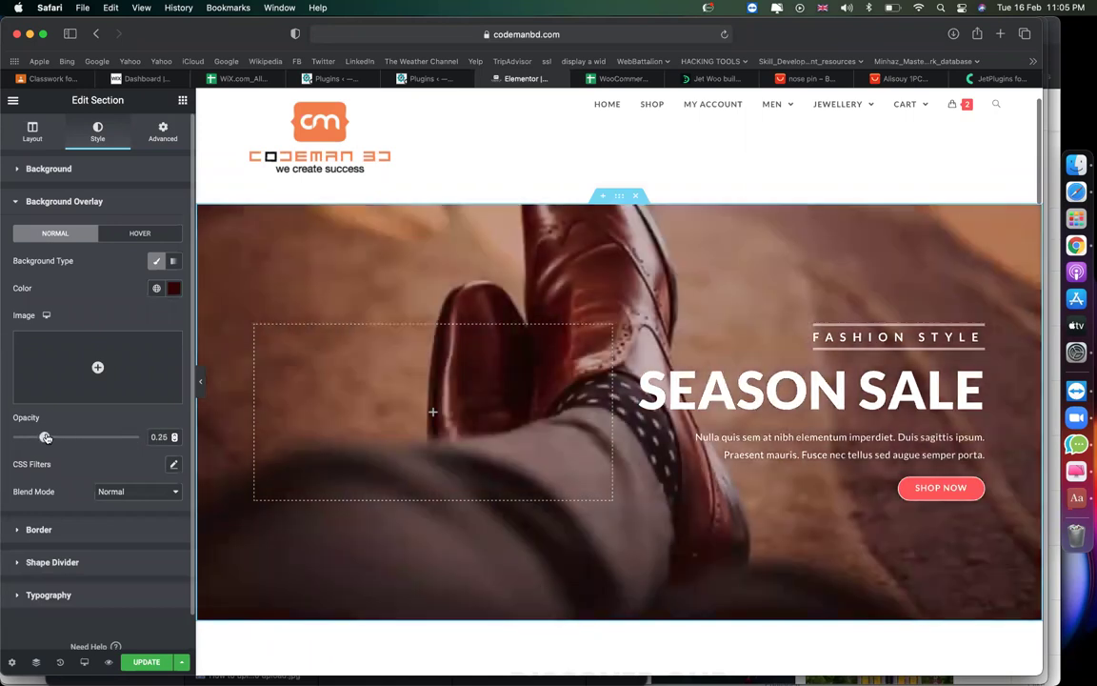
{"action": "left_click", "coordinate": [91, 437]}
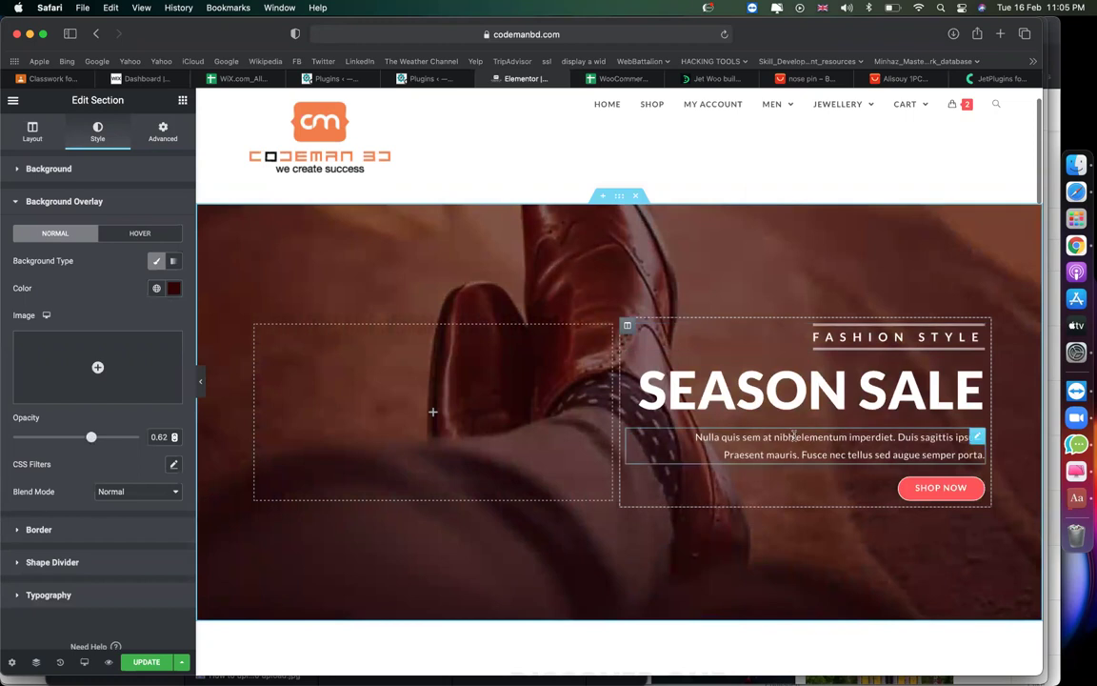
Change the heading to 'cmbd store' and the subheading to 'best online store'.
{"action": "left_click", "coordinate": [773, 402]}
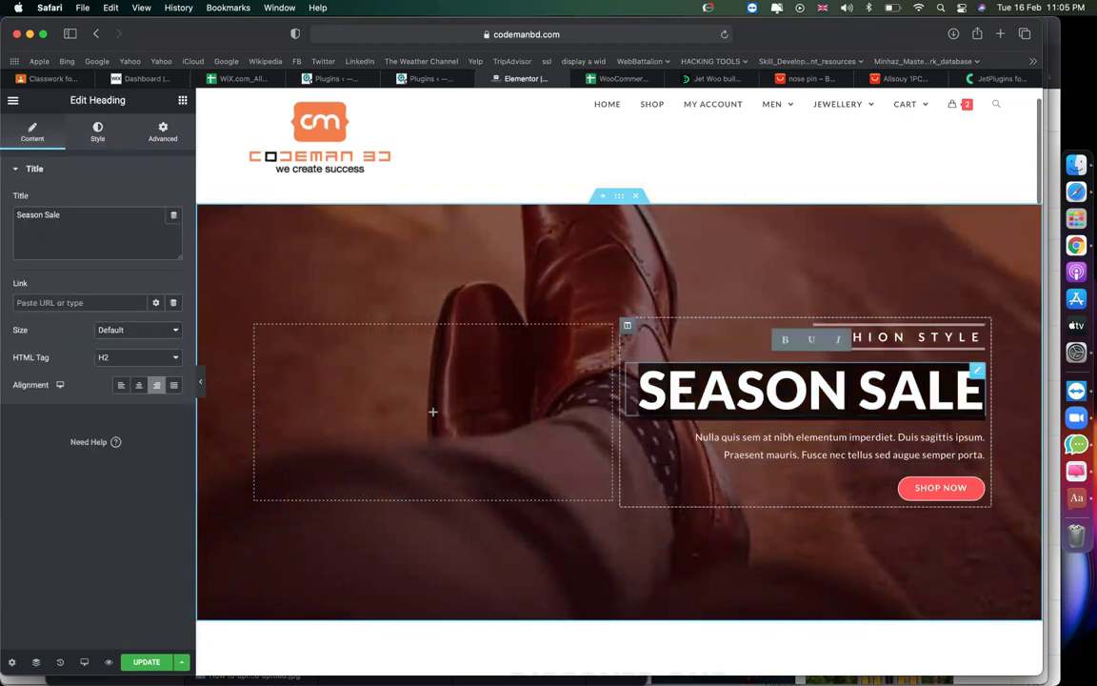
{"action": "key", "text": "super+a"}
{"action": "type", "text": "cmbd store"}
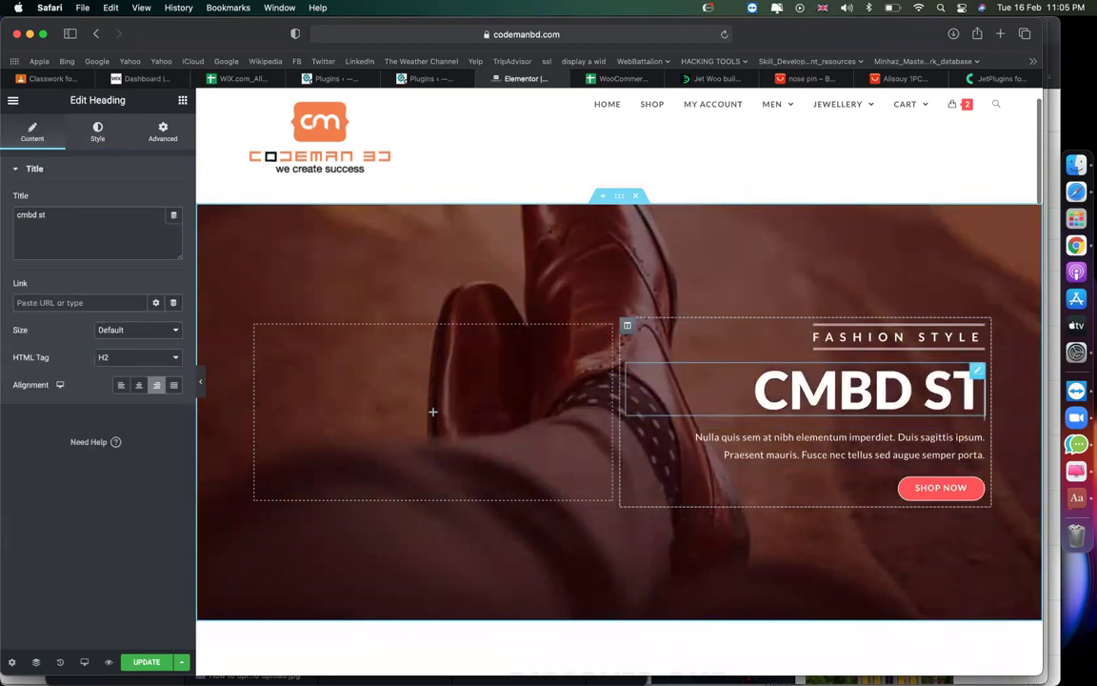
{"action": "left_click", "coordinate": [868, 337]}
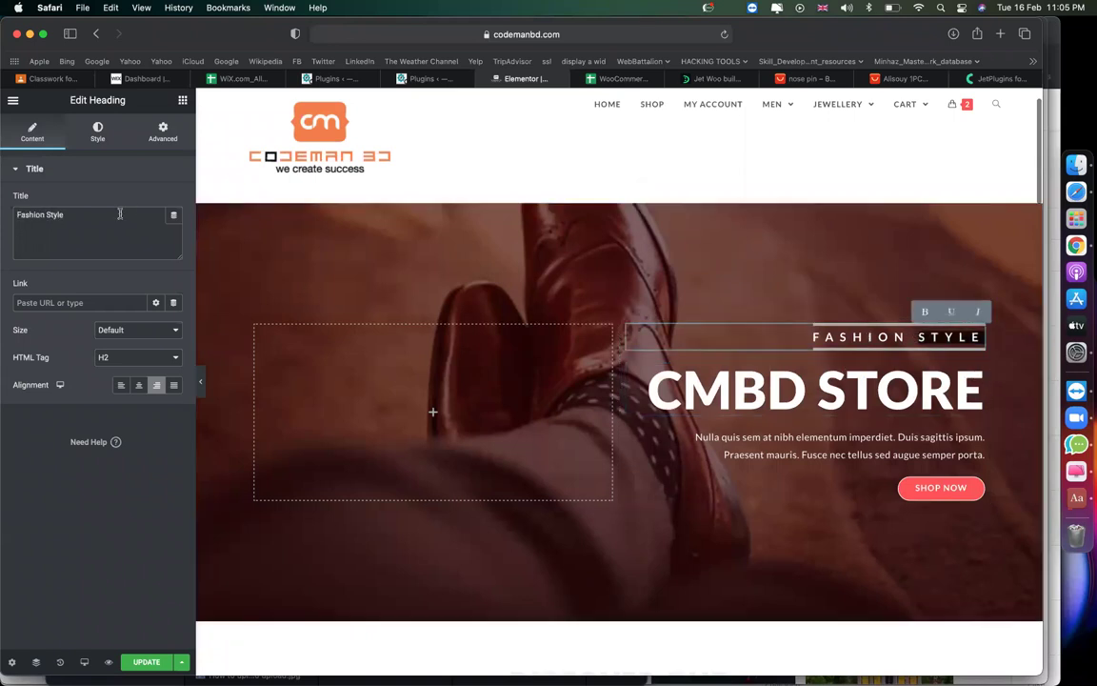
{"action": "triple_click", "coordinate": [120, 214]}
{"action": "type", "text": "best online store"}
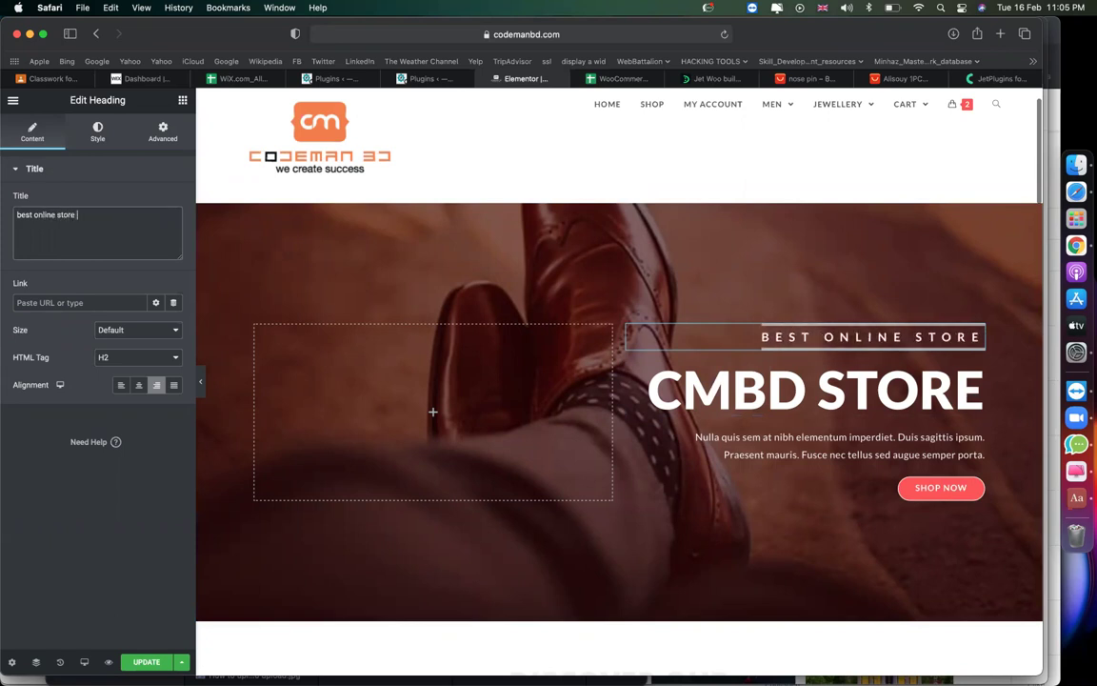
Delete the placeholder paragraph below the hero headline.
{"action": "left_click", "coordinate": [759, 450]}
{"action": "right_click", "coordinate": [759, 450]}
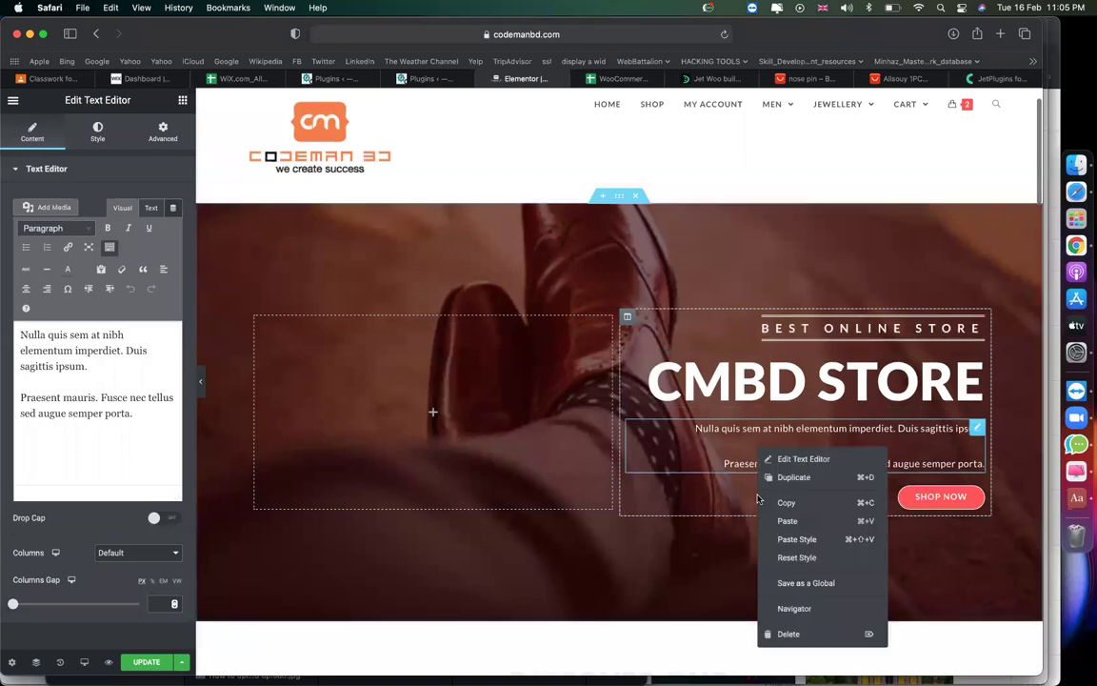
{"action": "left_click", "coordinate": [781, 632]}
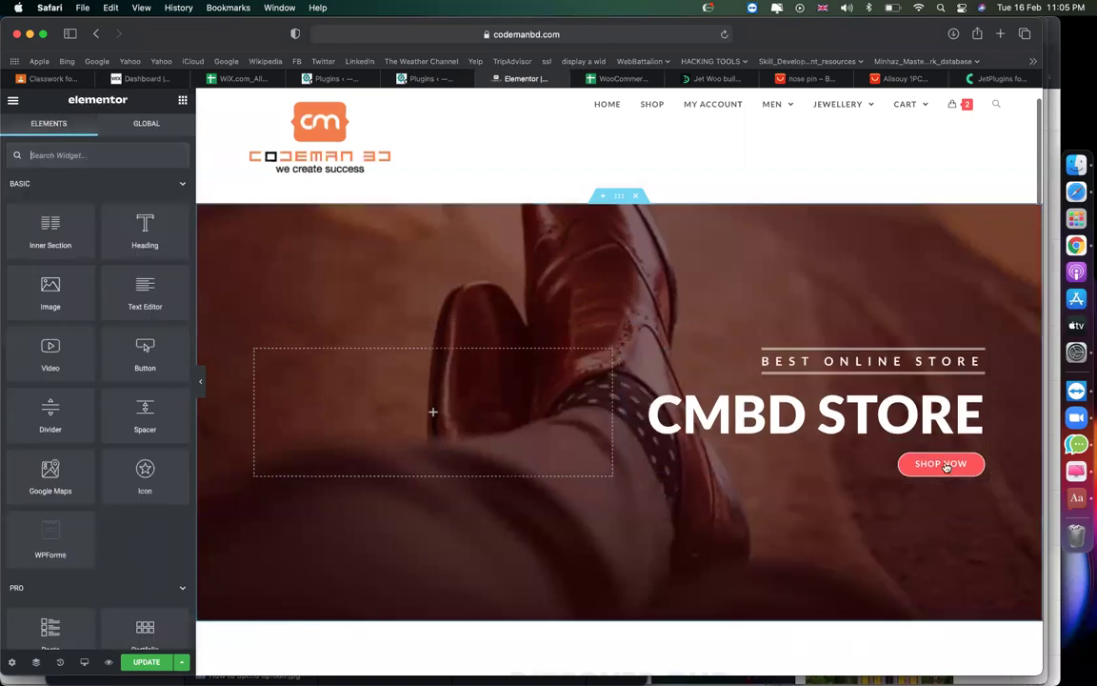
Copy the live shop page's URL and paste it as the Shop Now button's link.
{"action": "left_click", "coordinate": [973, 463]}
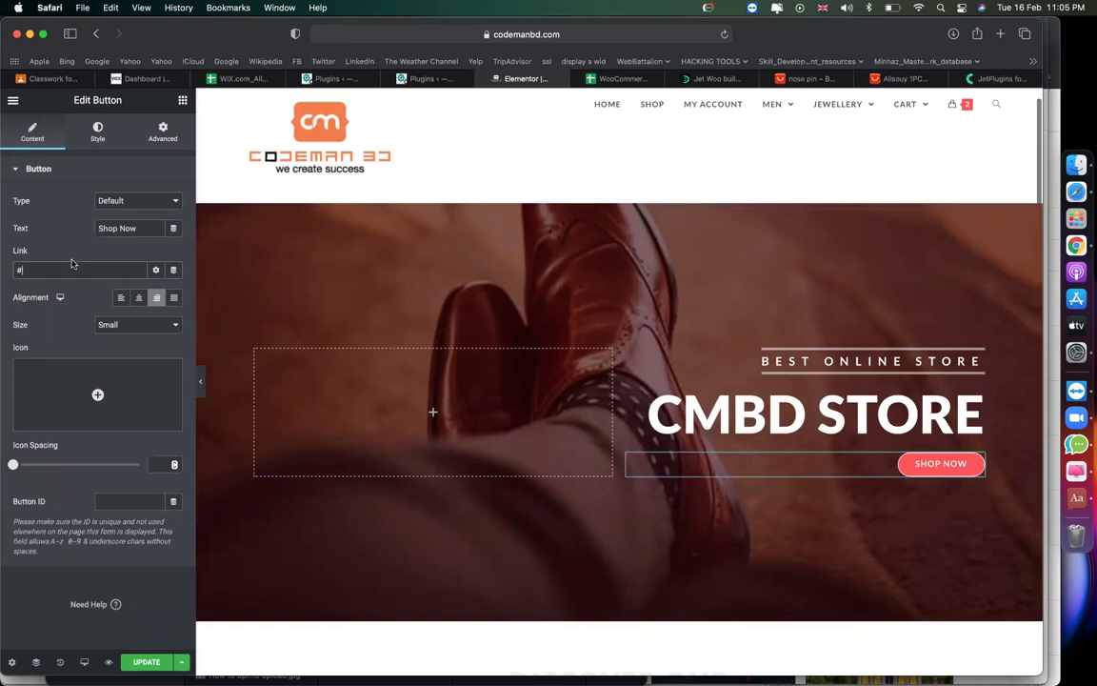
{"action": "left_click", "coordinate": [401, 78]}
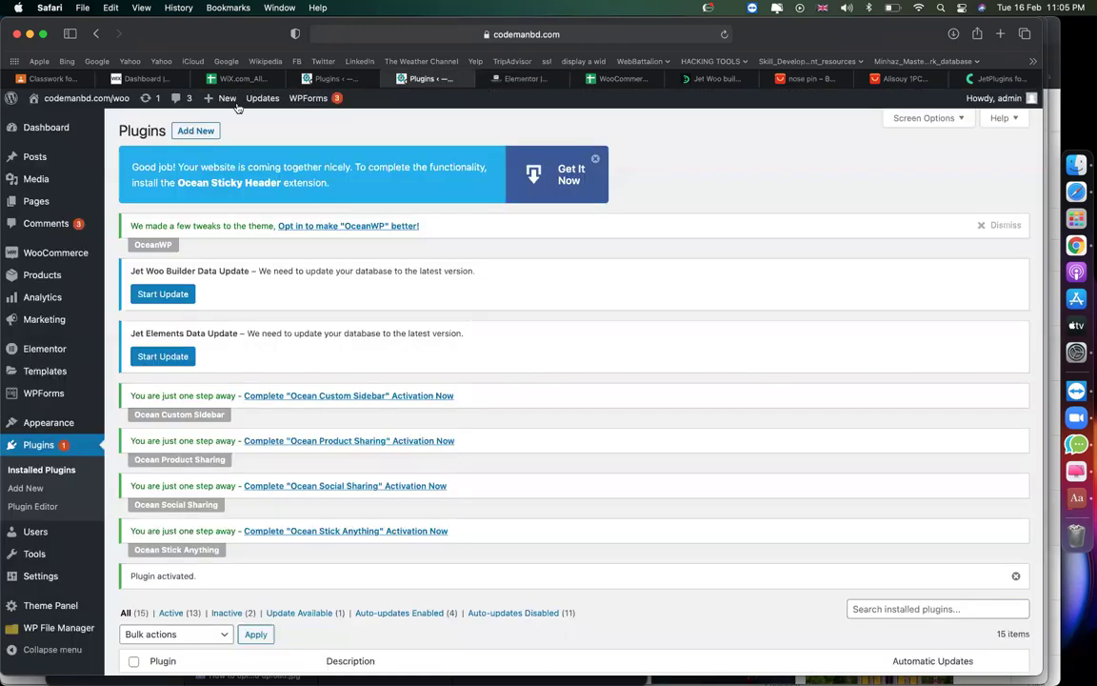
{"action": "mouse_move", "coordinate": [82, 100]}
{"action": "left_click", "coordinate": [69, 121]}
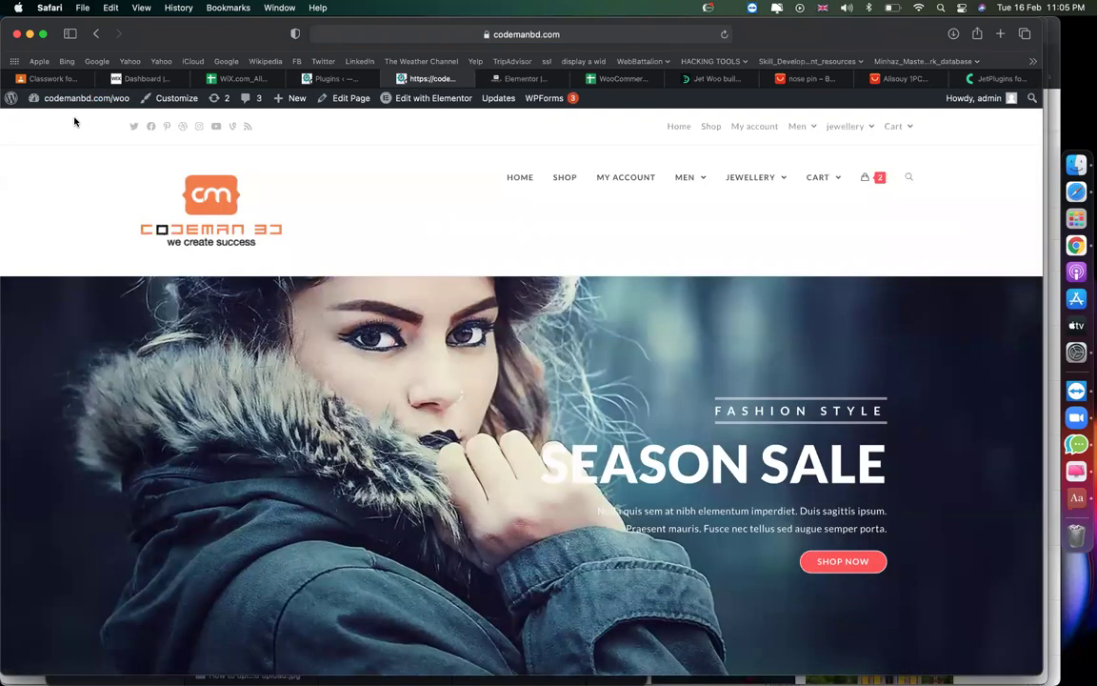
{"action": "left_click", "coordinate": [573, 184]}
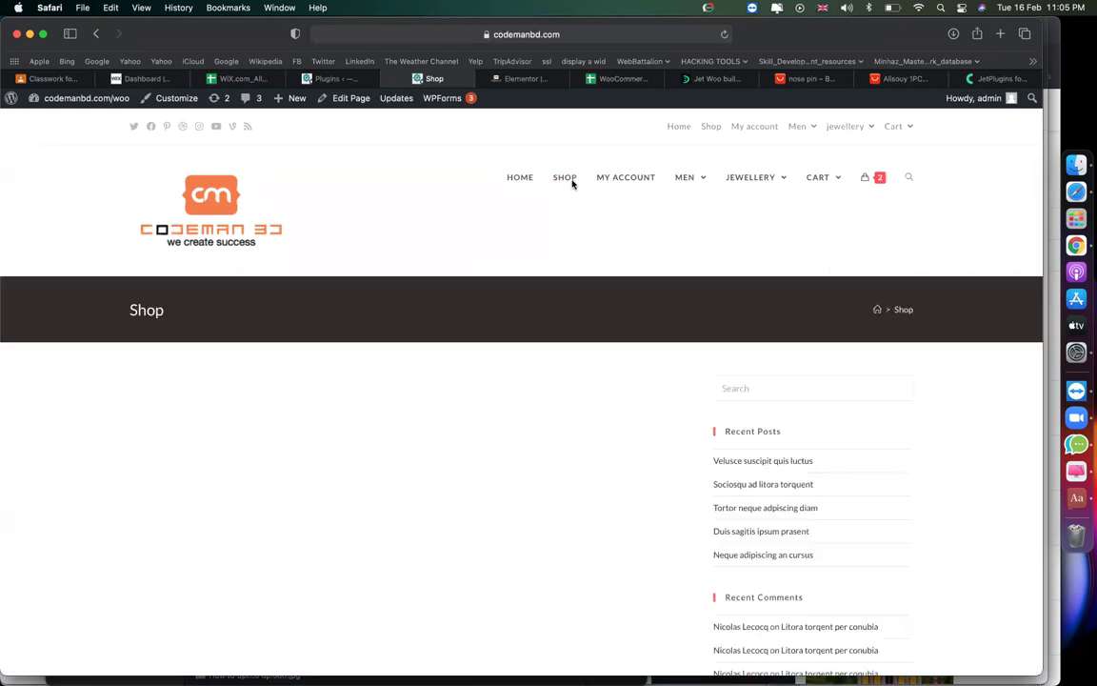
{"action": "left_click", "coordinate": [598, 36]}
{"action": "key", "text": "super+c"}
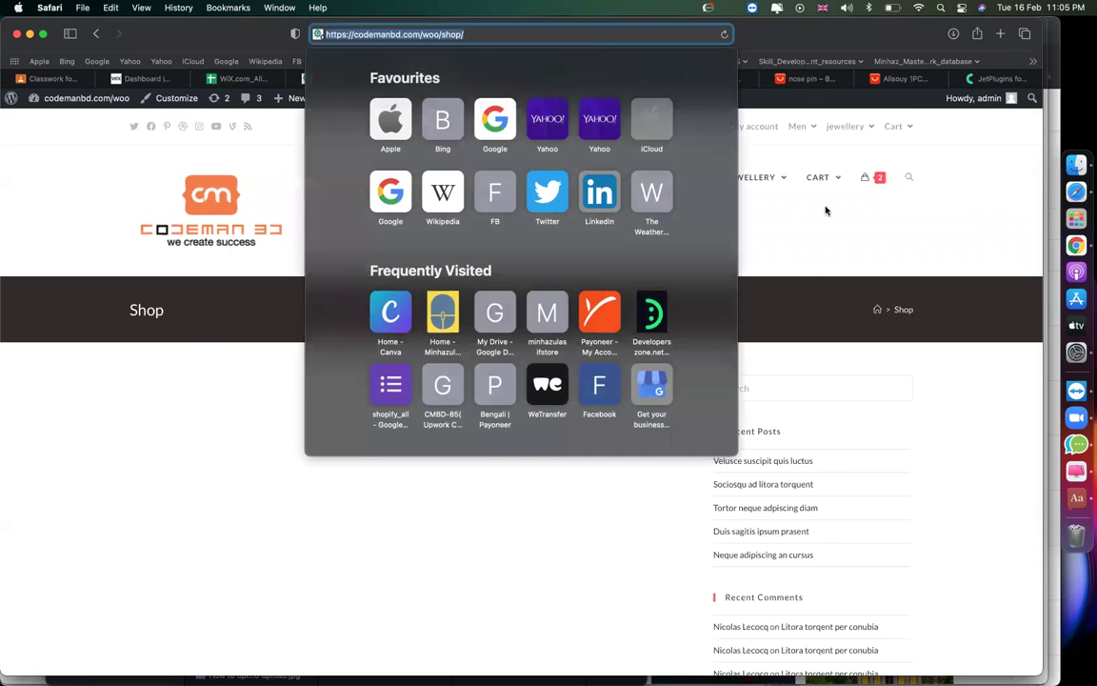
{"action": "left_click", "coordinate": [828, 210]}
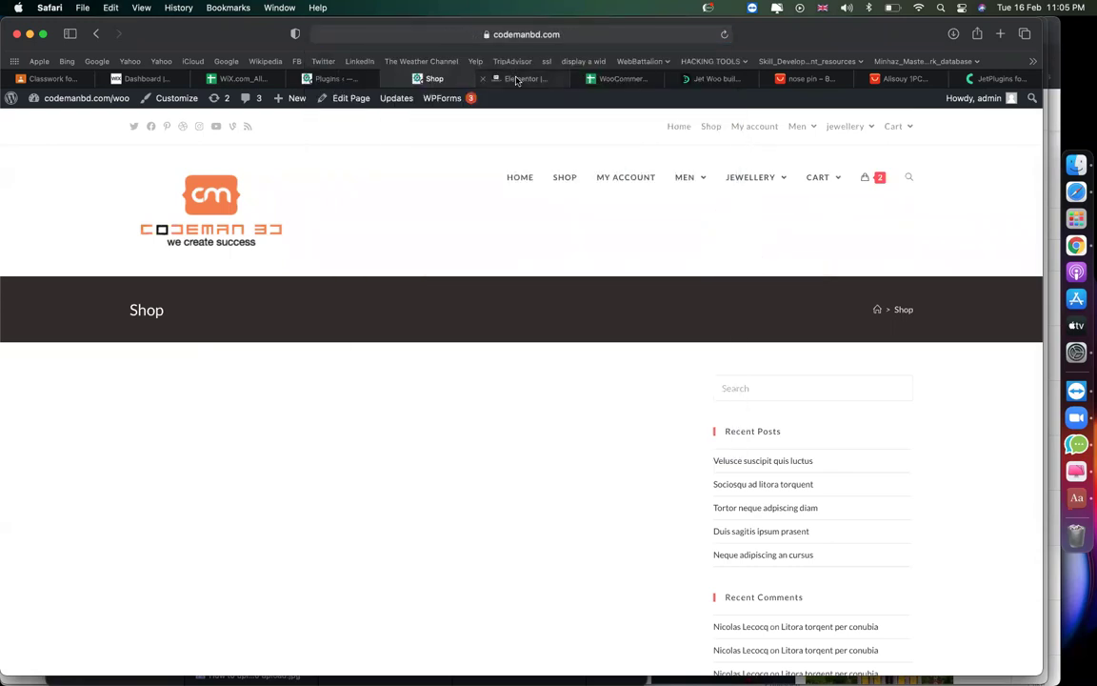
{"action": "left_click", "coordinate": [523, 78]}
{"action": "triple_click", "coordinate": [64, 270]}
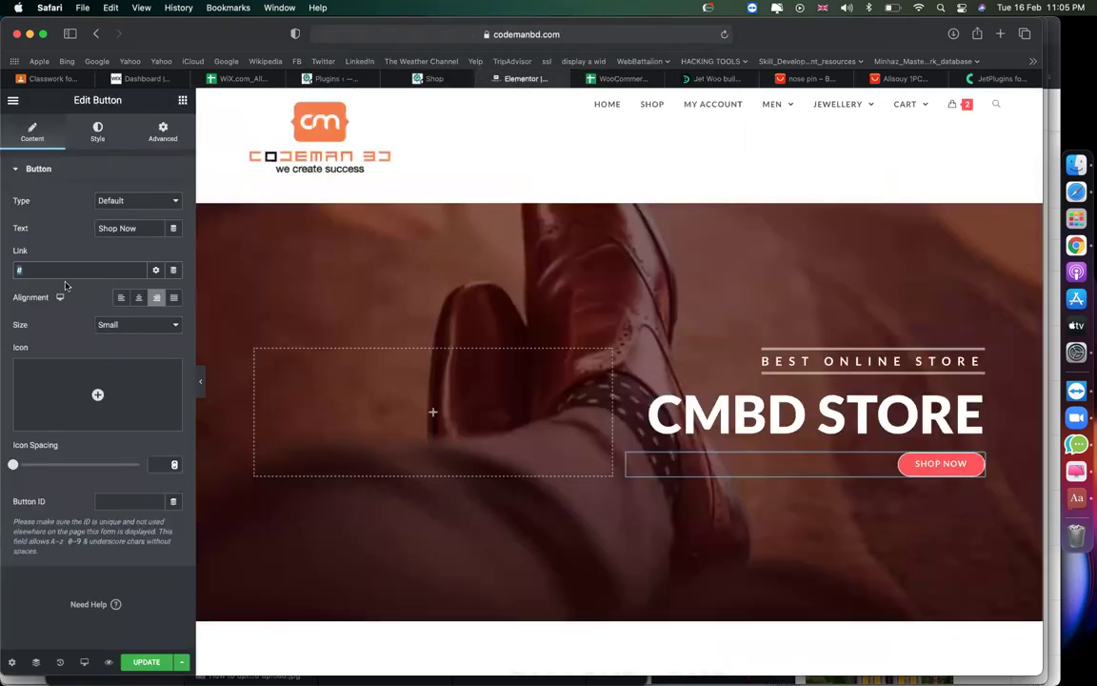
{"action": "key", "text": "super+v"}
Delete the Best Selling section and insert a one-column section above the summer banner.
{"action": "scroll", "coordinate": [890, 513], "scroll_direction": "down", "scroll_amount": 5}
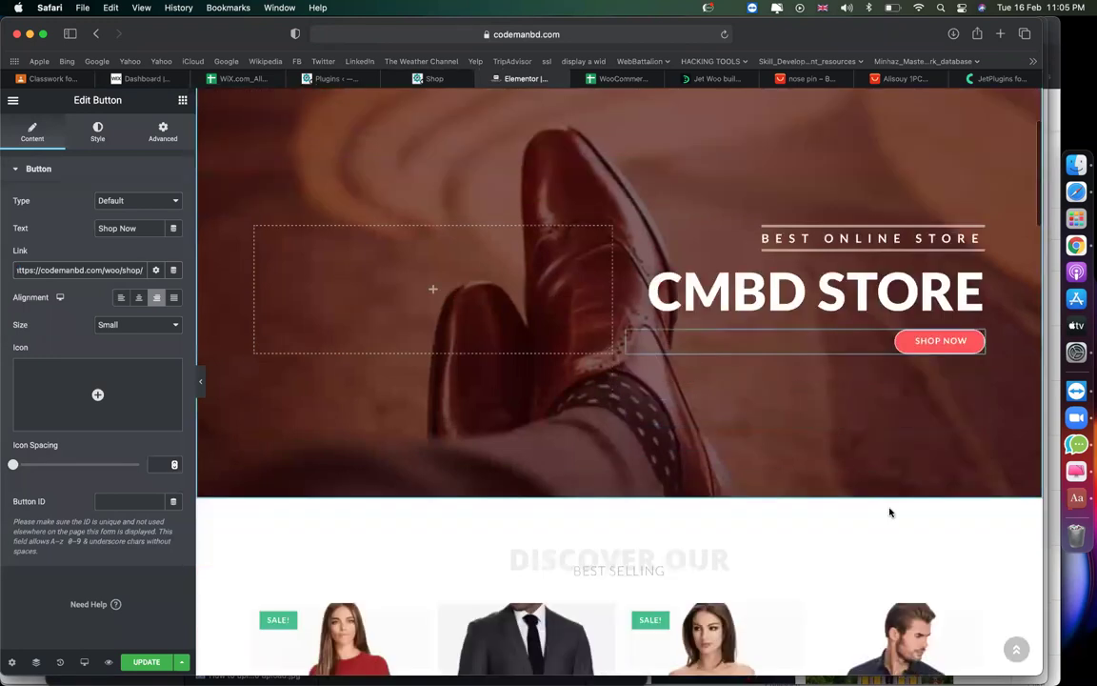
{"action": "left_click", "coordinate": [637, 295]}
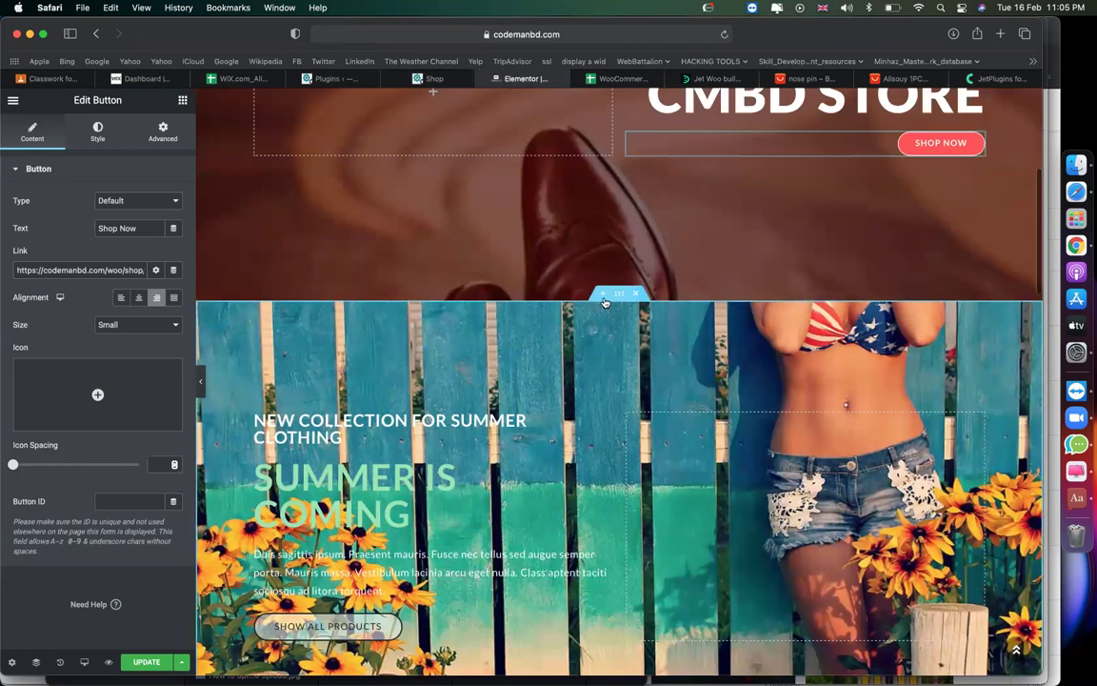
{"action": "right_click", "coordinate": [604, 299]}
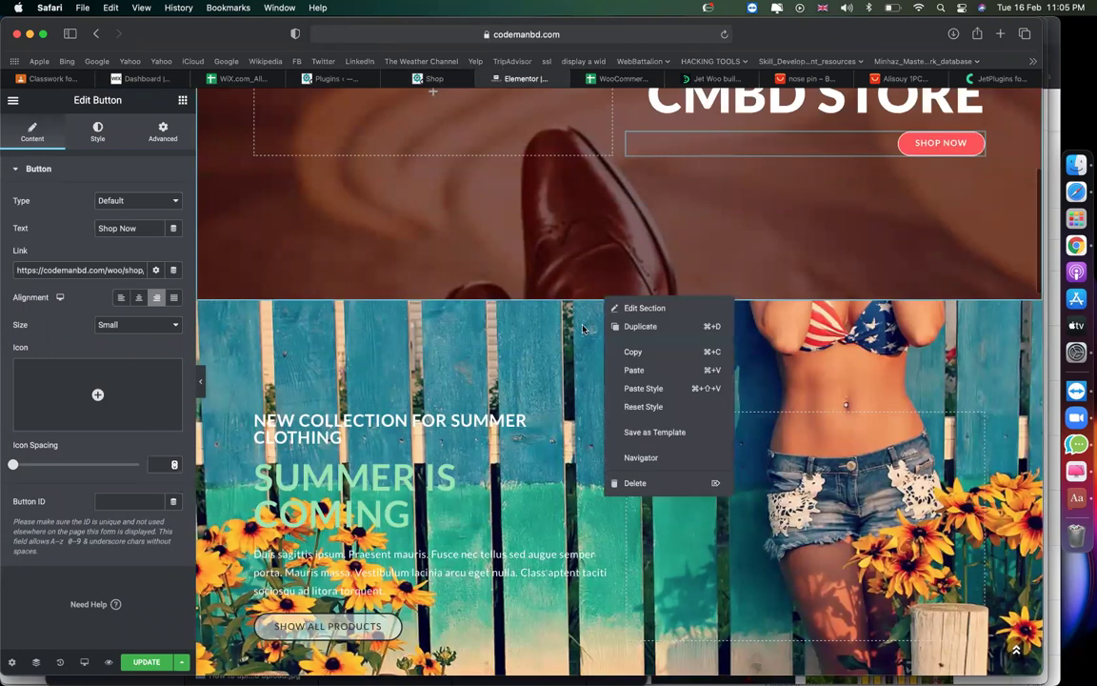
{"action": "key", "text": "Escape"}
{"action": "left_click", "coordinate": [602, 297]}
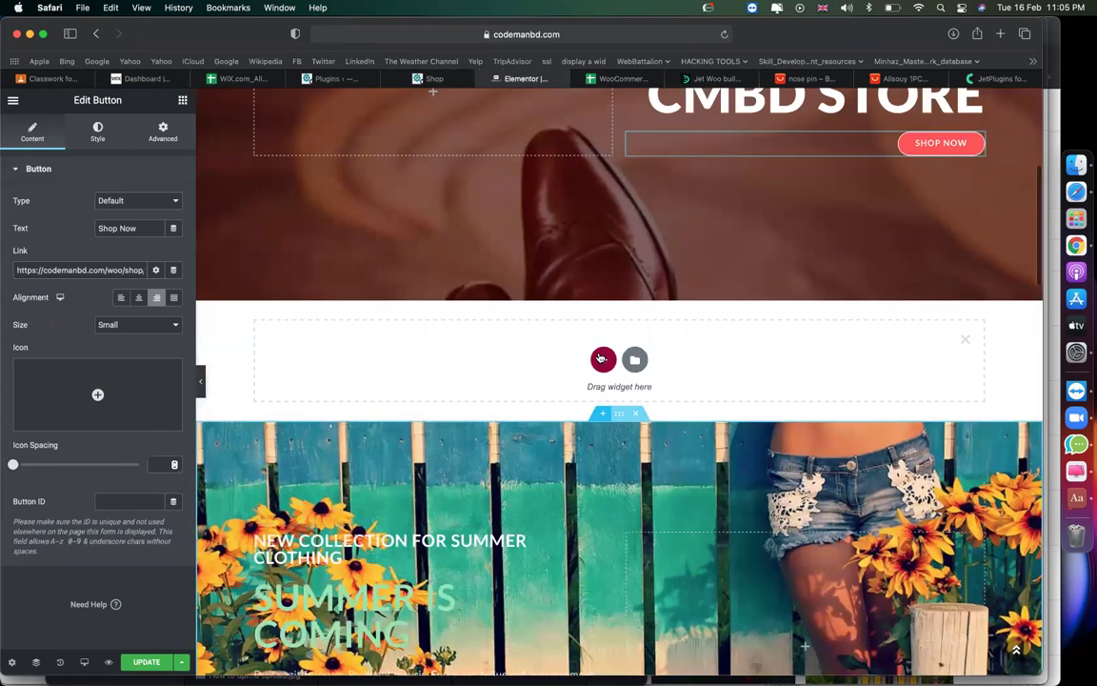
{"action": "left_click", "coordinate": [602, 362]}
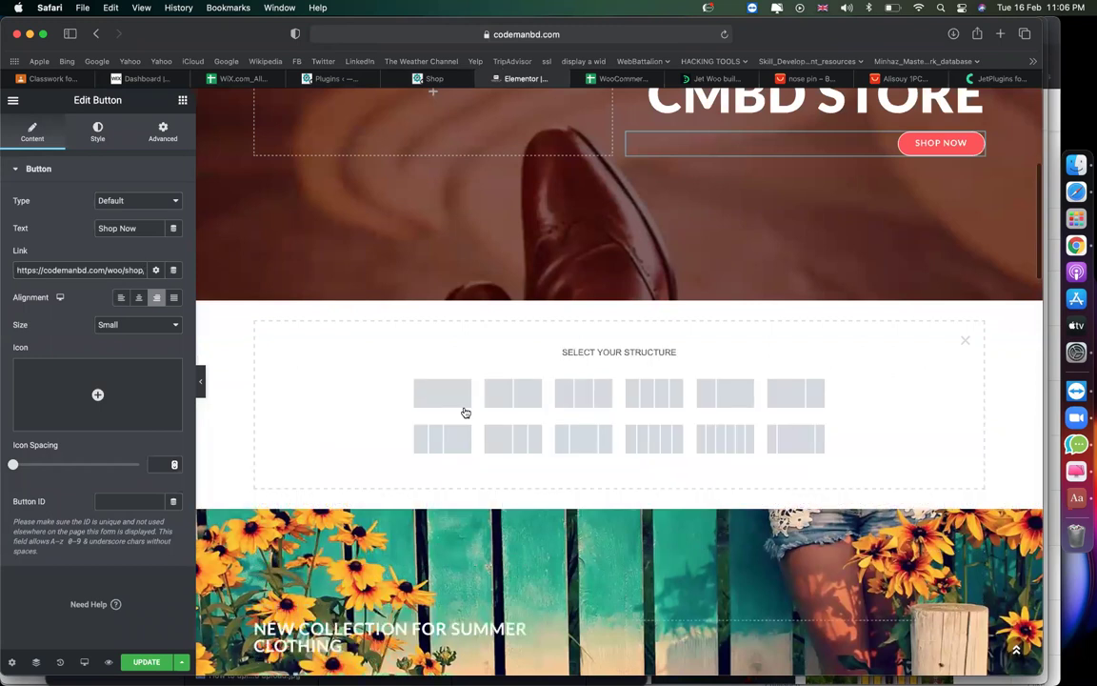
{"action": "left_click", "coordinate": [429, 393]}
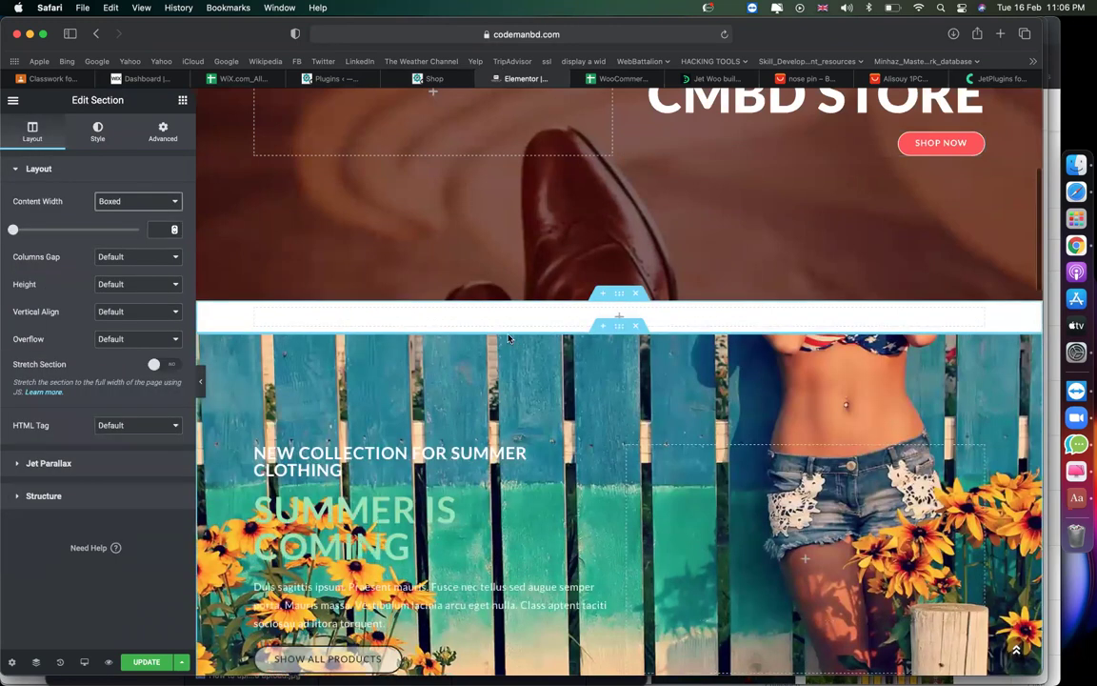
Drag JetWooBuilder's Products Grid widget into the new empty section.
{"action": "left_click", "coordinate": [181, 100]}
{"action": "left_click", "coordinate": [158, 185]}
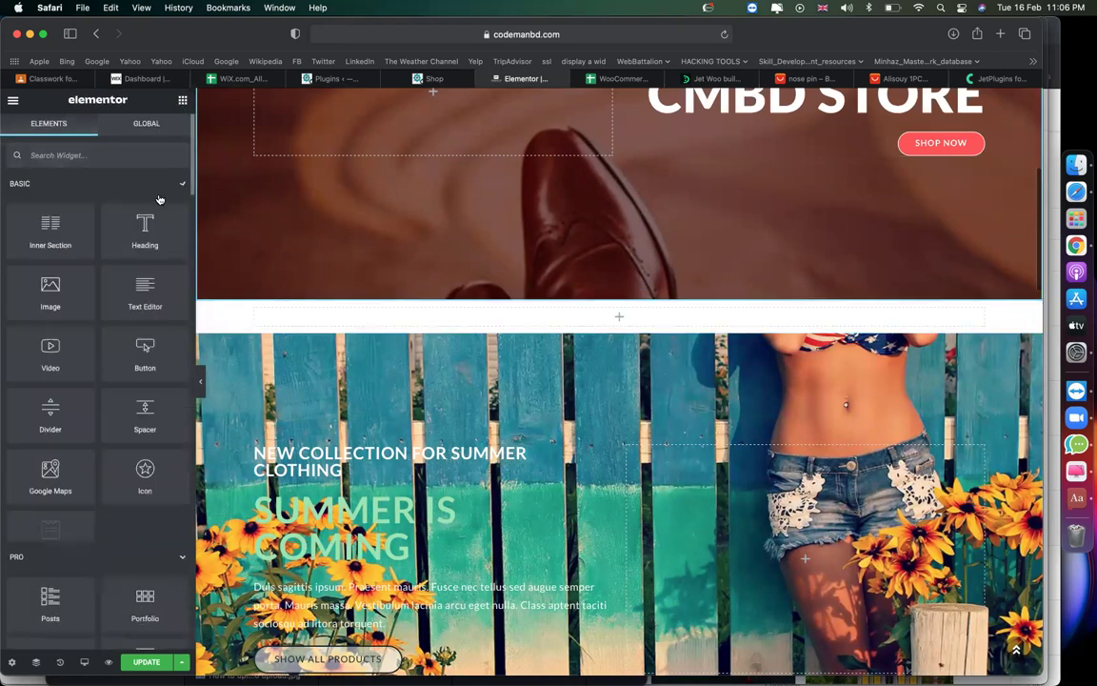
{"action": "left_click", "coordinate": [159, 216]}
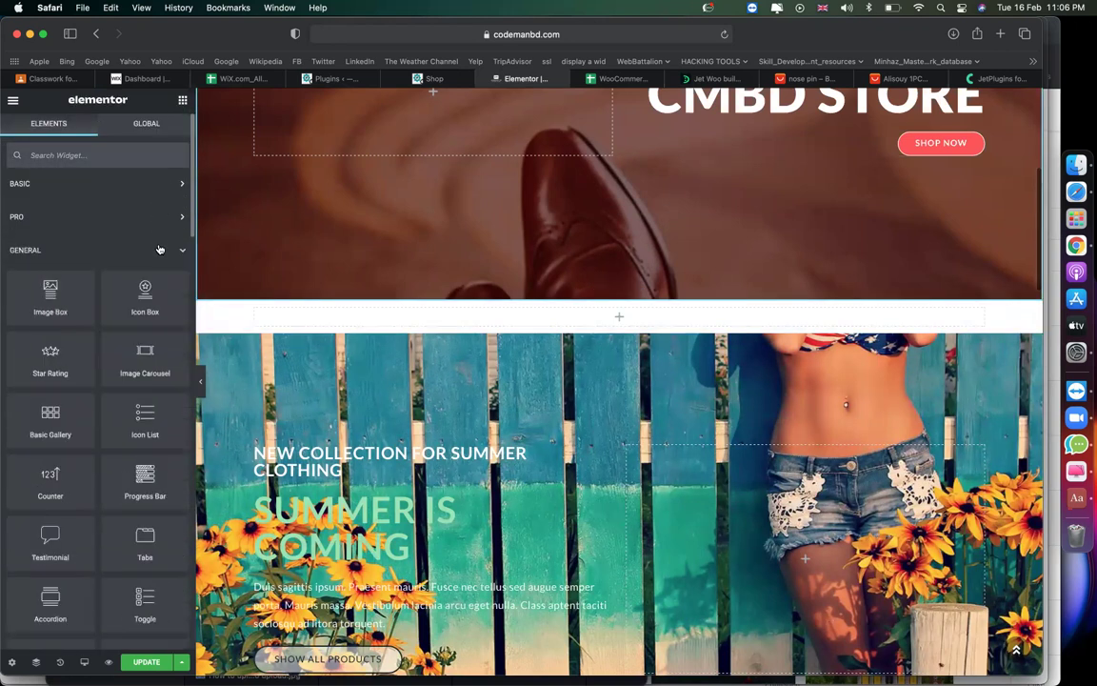
{"action": "left_click", "coordinate": [159, 249]}
{"action": "scroll", "coordinate": [142, 361], "scroll_direction": "down", "scroll_amount": 2}
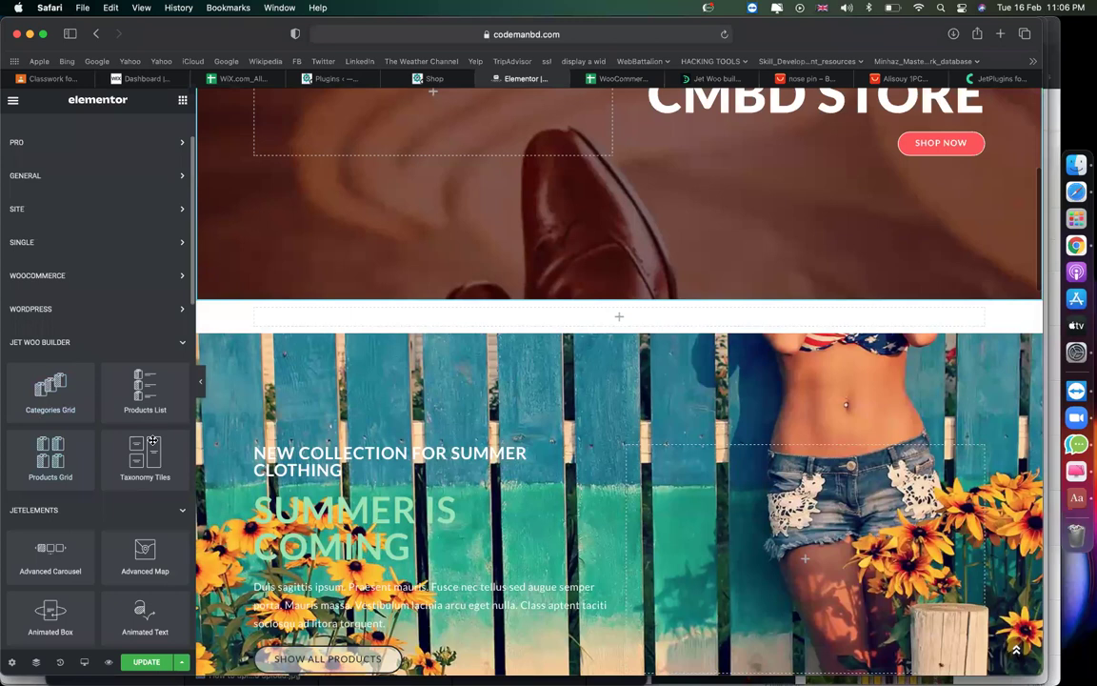
{"action": "left_click_drag", "start_coordinate": [58, 462], "coordinate": [469, 324]}
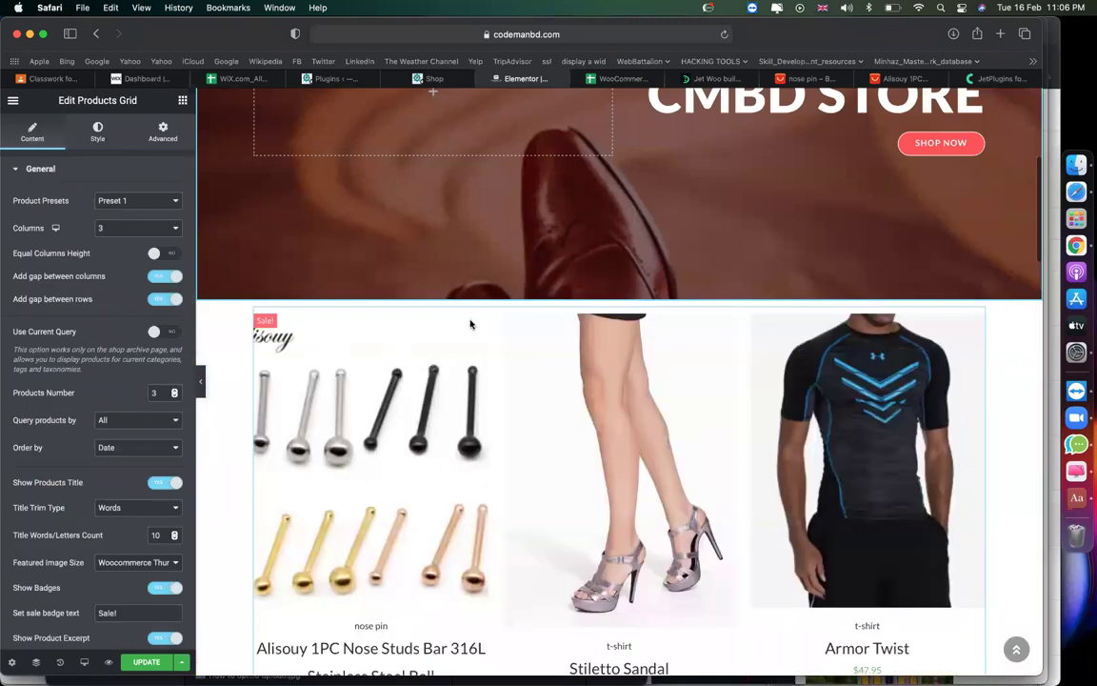
Set the Products Grid to 5 columns and 20 products.
{"action": "scroll", "coordinate": [470, 355], "scroll_direction": "down", "scroll_amount": 3}
{"action": "scroll", "coordinate": [469, 355], "scroll_direction": "down", "scroll_amount": 2}
{"action": "scroll", "coordinate": [470, 355], "scroll_direction": "up", "scroll_amount": 3}
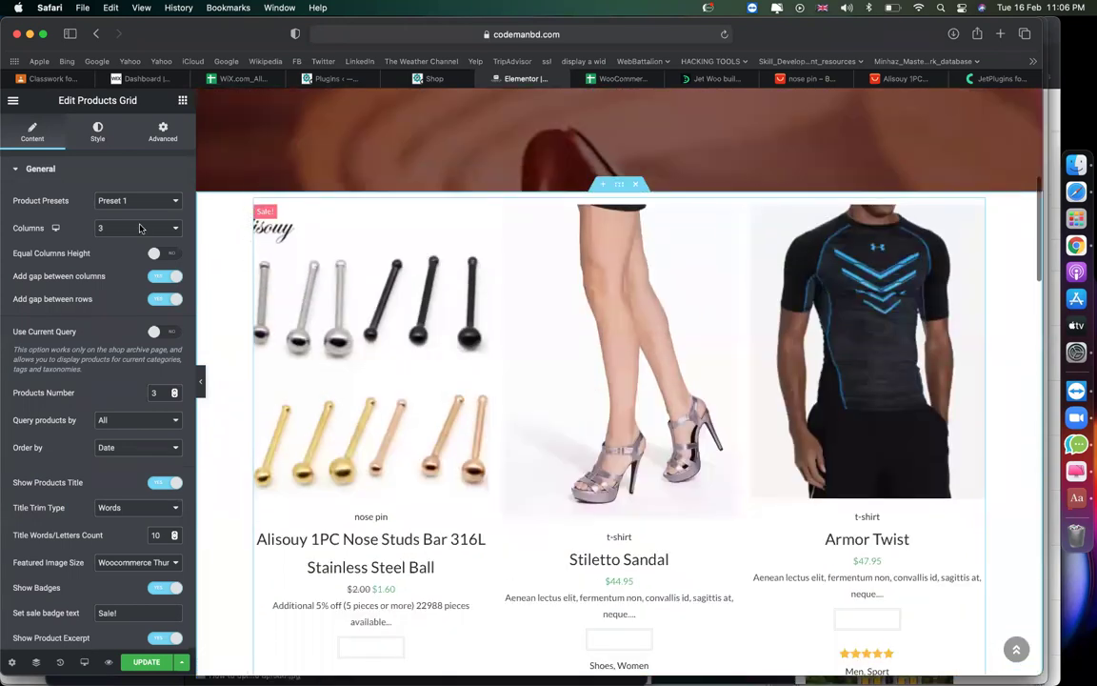
{"action": "left_click", "coordinate": [140, 228]}
{"action": "left_click", "coordinate": [129, 240]}
{"action": "left_click", "coordinate": [122, 231]}
{"action": "left_click", "coordinate": [122, 248]}
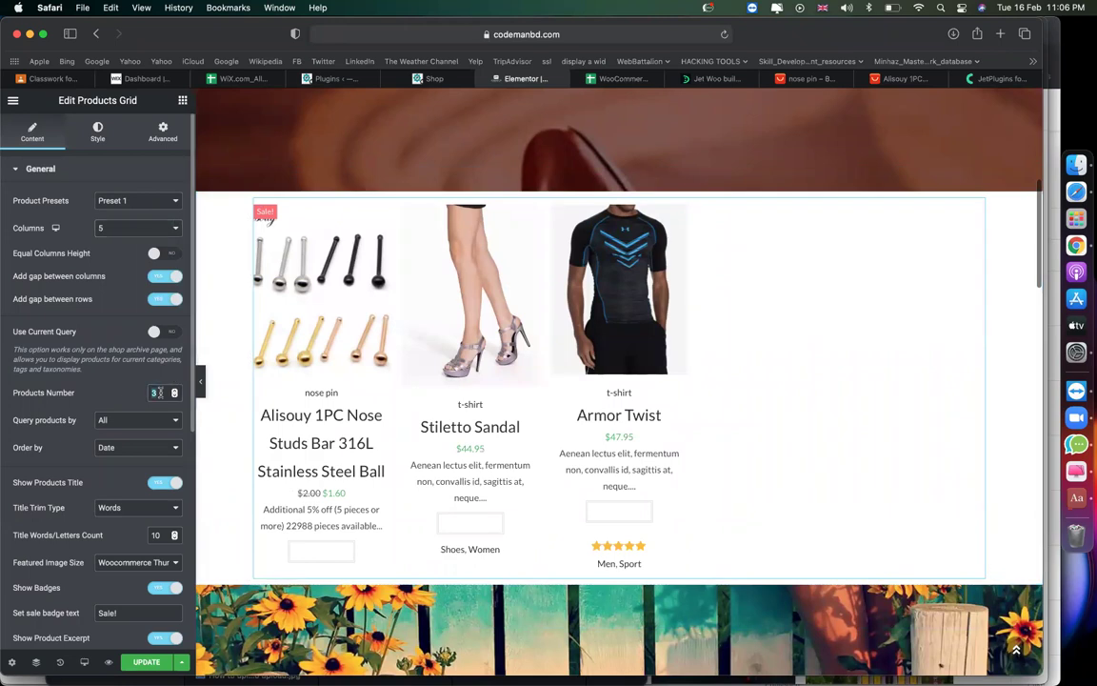
{"action": "type", "text": "20"}
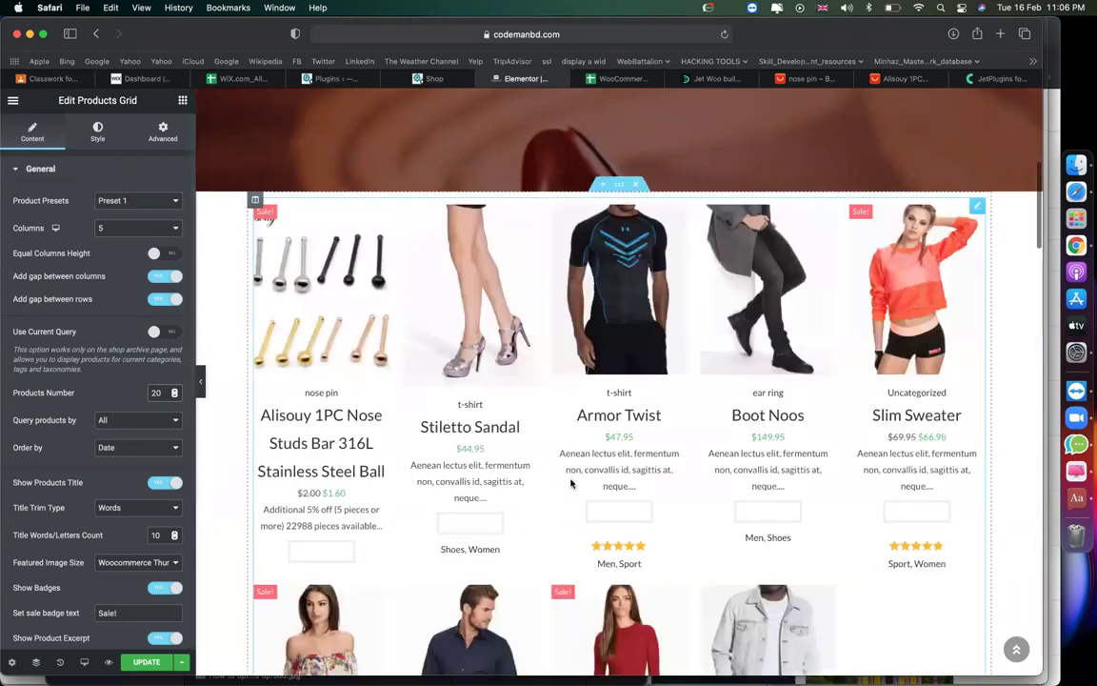
Scroll down the grid's settings and expand the Carousel section.
{"action": "scroll", "coordinate": [571, 483], "scroll_direction": "down", "scroll_amount": 3}
{"action": "scroll", "coordinate": [571, 484], "scroll_direction": "down", "scroll_amount": 5}
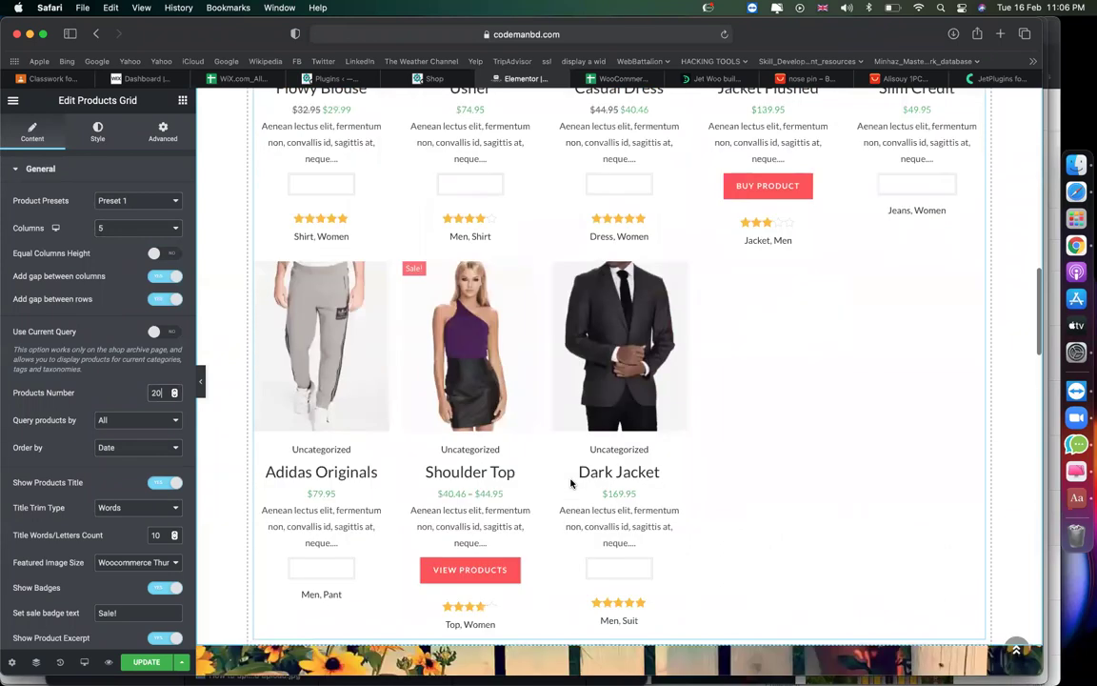
{"action": "scroll", "coordinate": [571, 484], "scroll_direction": "up", "scroll_amount": 5}
{"action": "scroll", "coordinate": [572, 484], "scroll_direction": "up", "scroll_amount": 1}
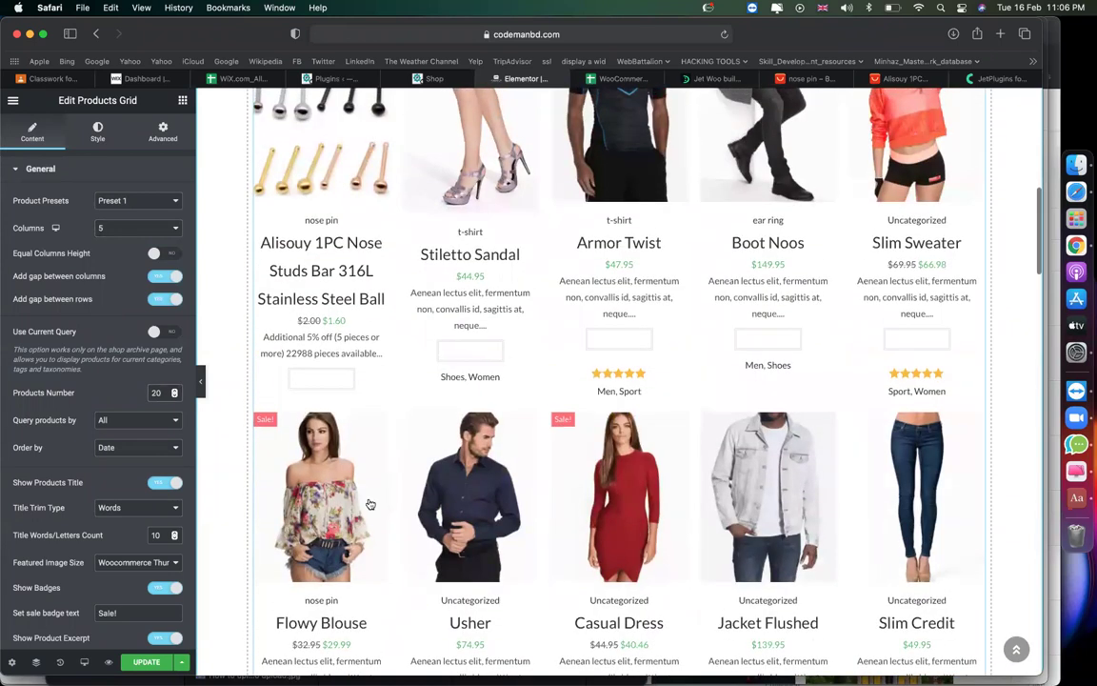
{"action": "scroll", "coordinate": [159, 529], "scroll_direction": "down", "scroll_amount": 10}
{"action": "scroll", "coordinate": [159, 527], "scroll_direction": "down", "scroll_amount": 1}
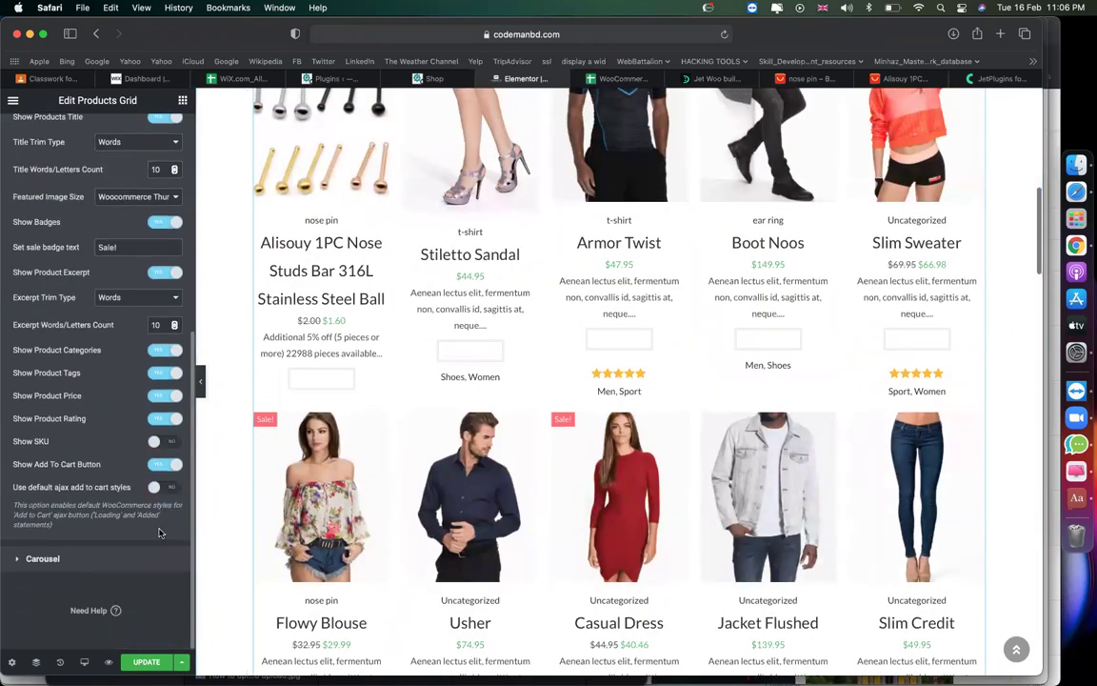
{"action": "left_click", "coordinate": [109, 564]}
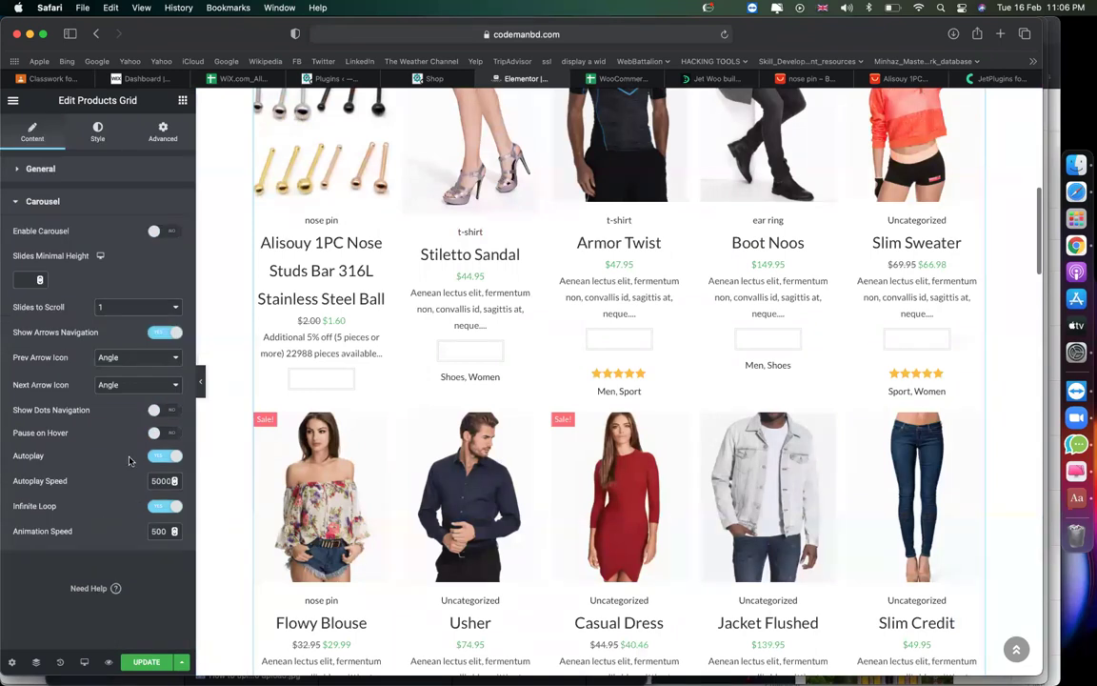
Enable Carousel on the Products Grid and slide through its products nine times to preview.
{"action": "left_click", "coordinate": [173, 233]}
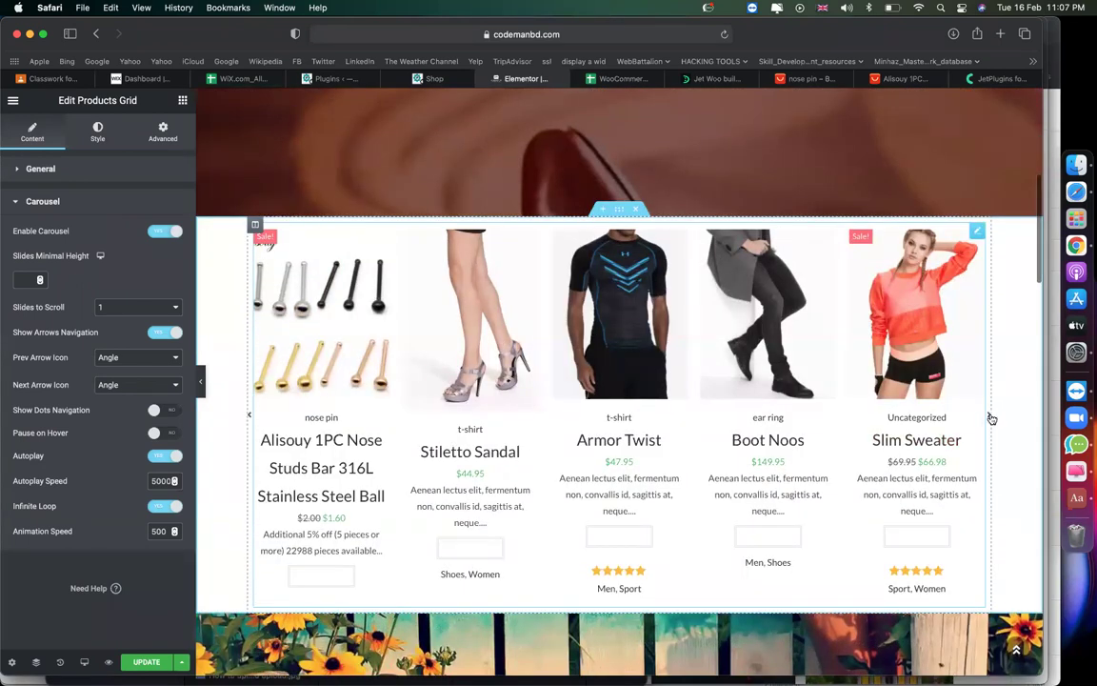
{"action": "left_click", "coordinate": [991, 419]}
{"action": "left_click", "coordinate": [991, 419]}
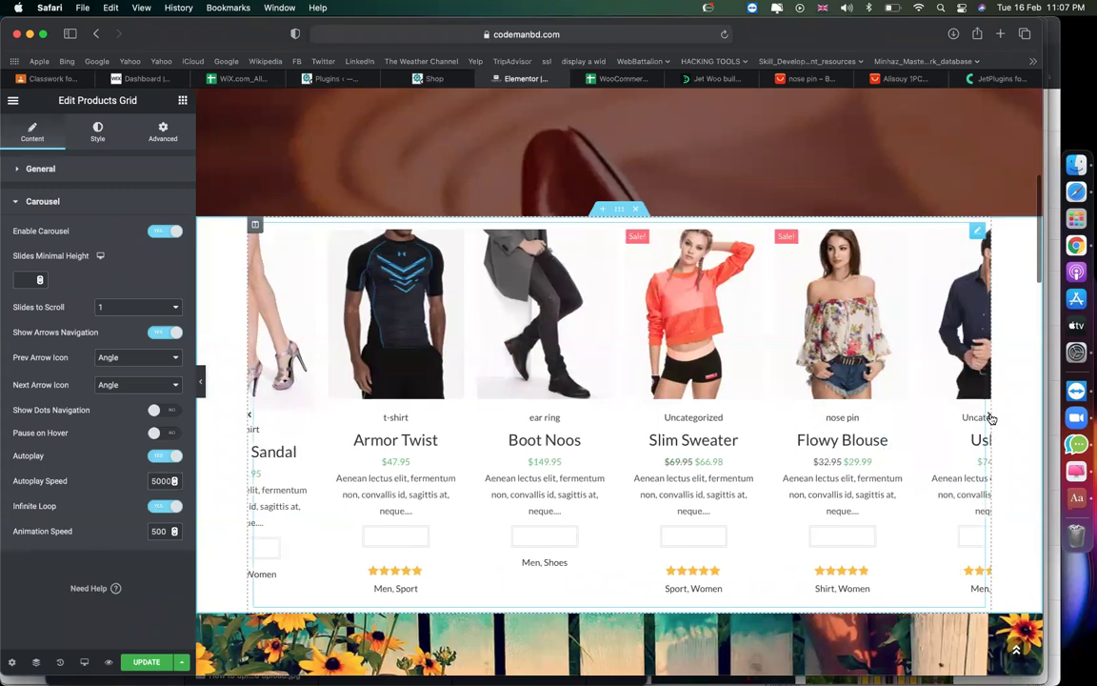
{"action": "left_click", "coordinate": [991, 420]}
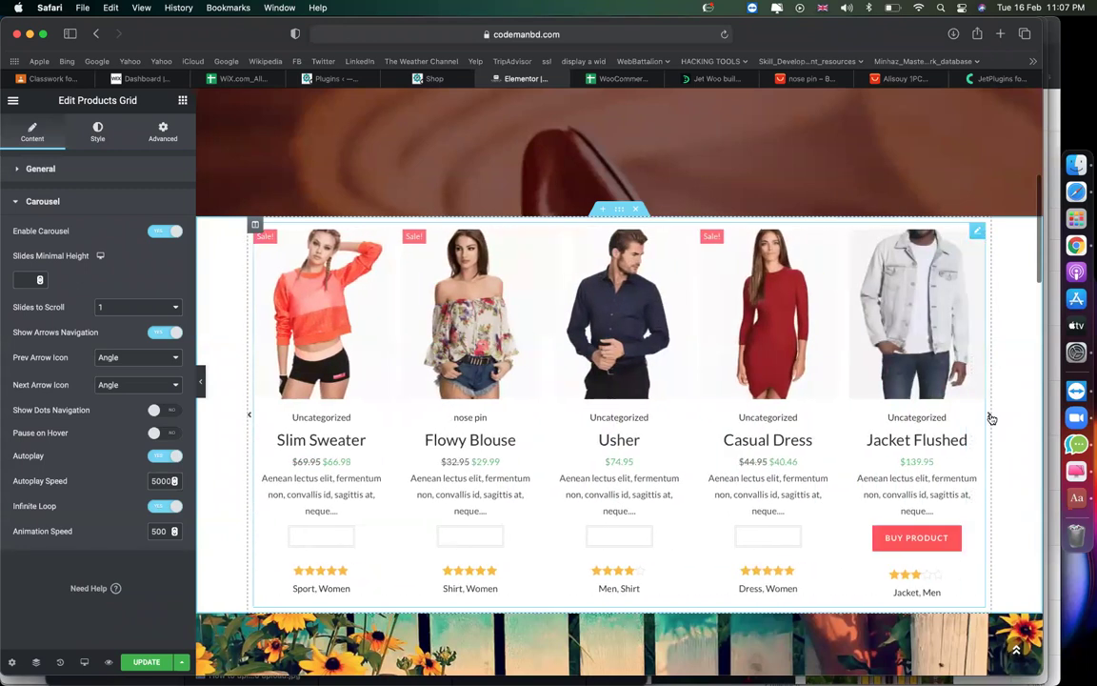
{"action": "left_click", "coordinate": [990, 419]}
{"action": "left_click", "coordinate": [991, 419]}
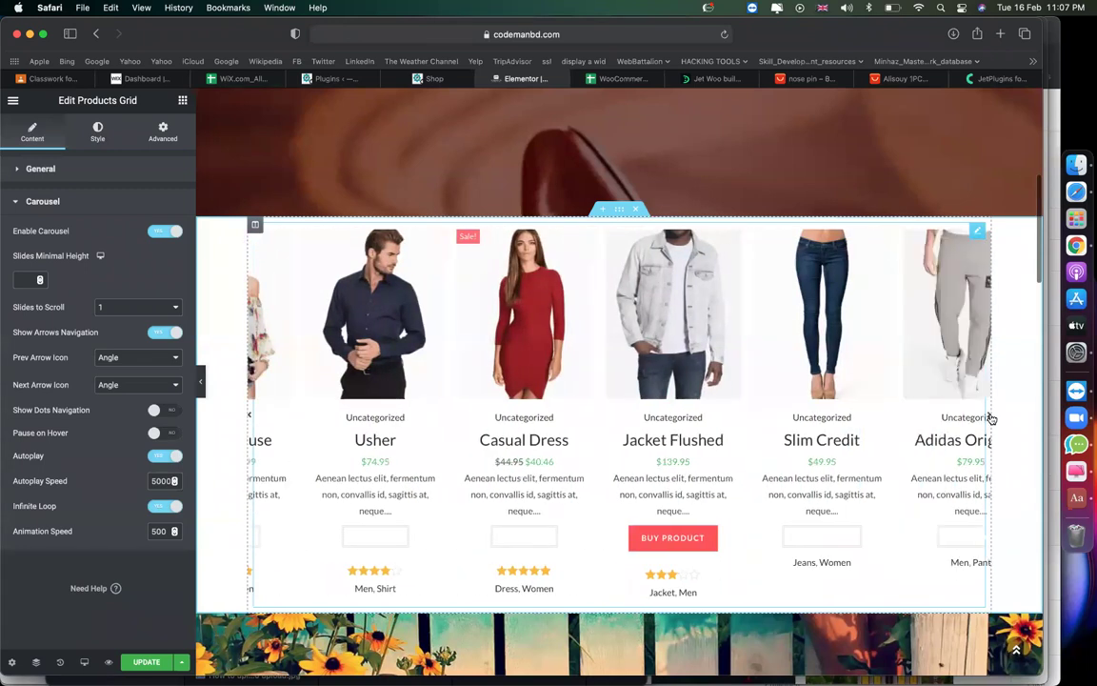
{"action": "left_click", "coordinate": [991, 419]}
{"action": "left_click", "coordinate": [991, 419]}
{"action": "left_click", "coordinate": [991, 420]}
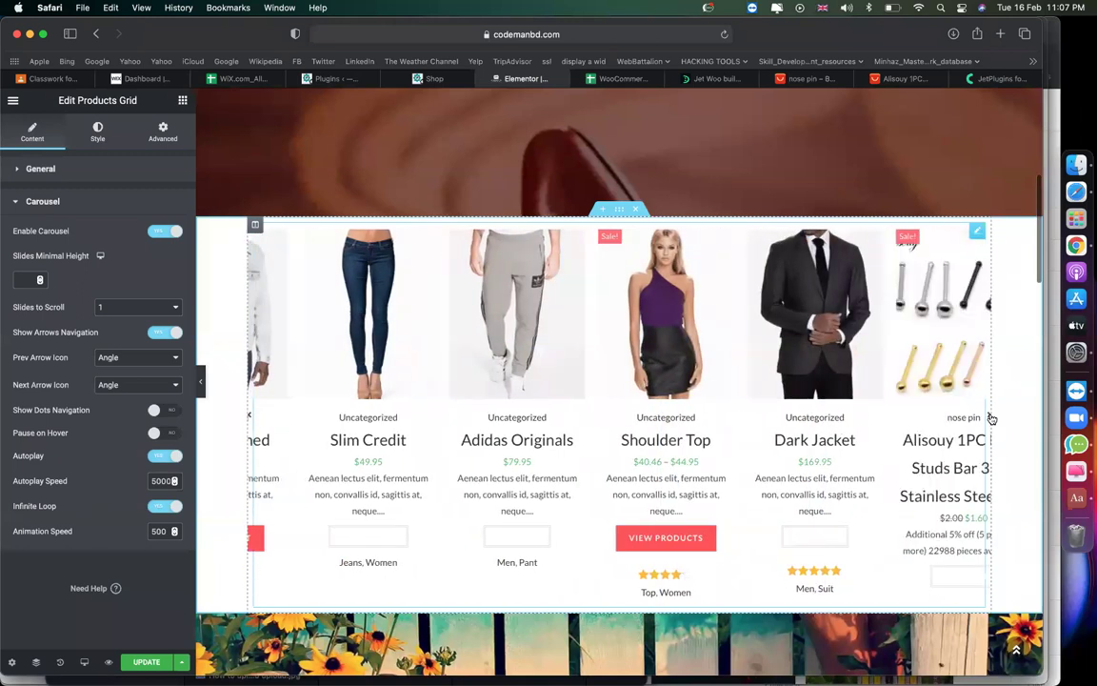
{"action": "left_click", "coordinate": [990, 419]}
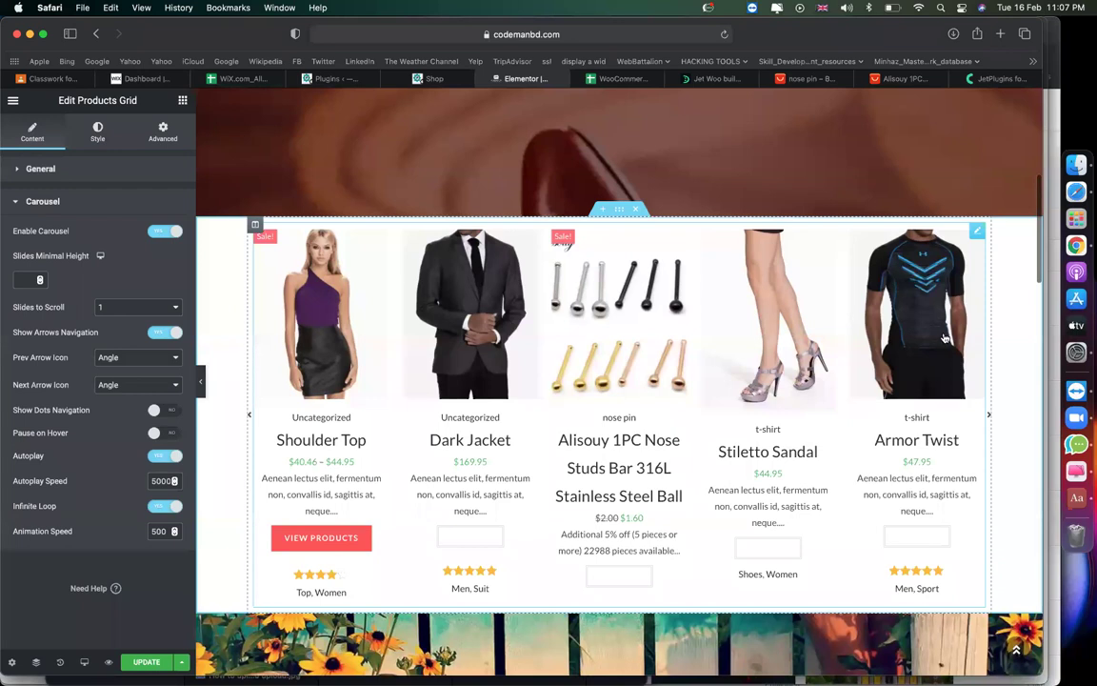
{"action": "left_click", "coordinate": [90, 169]}
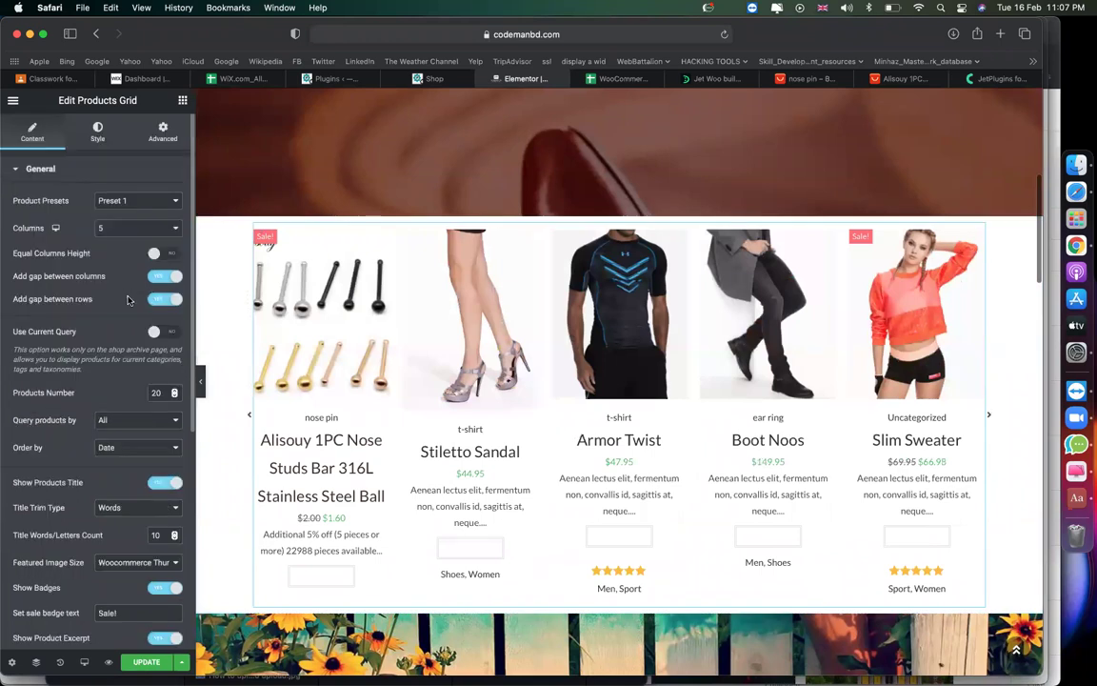
{"action": "left_click", "coordinate": [134, 422]}
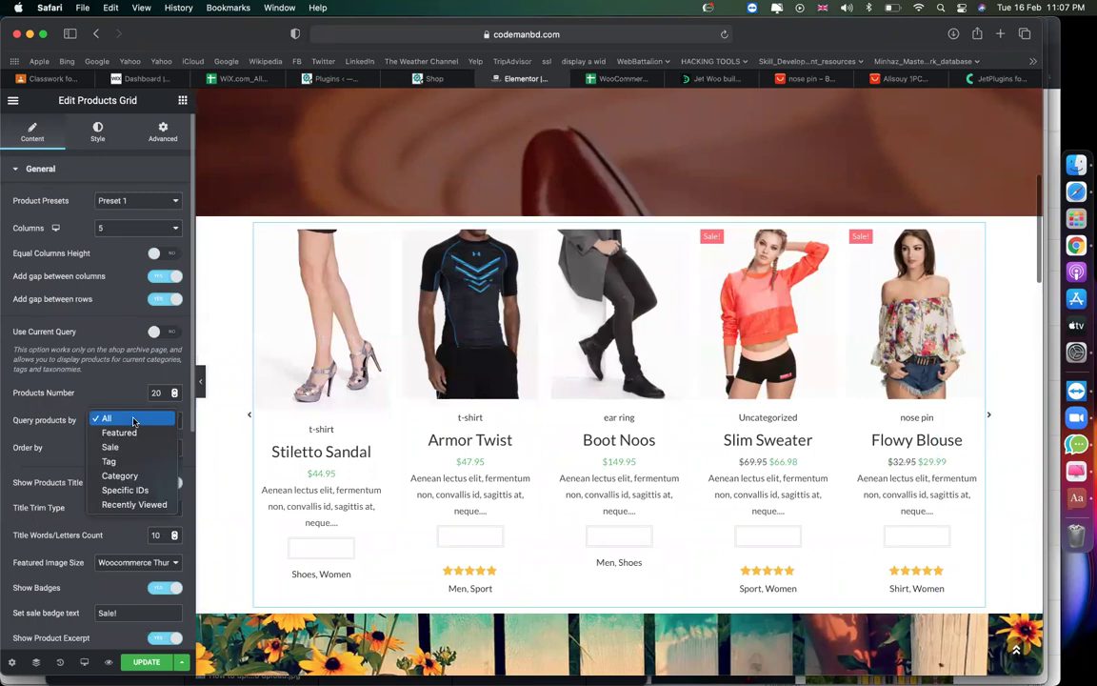
{"action": "left_click", "coordinate": [126, 418]}
{"action": "left_click", "coordinate": [130, 448]}
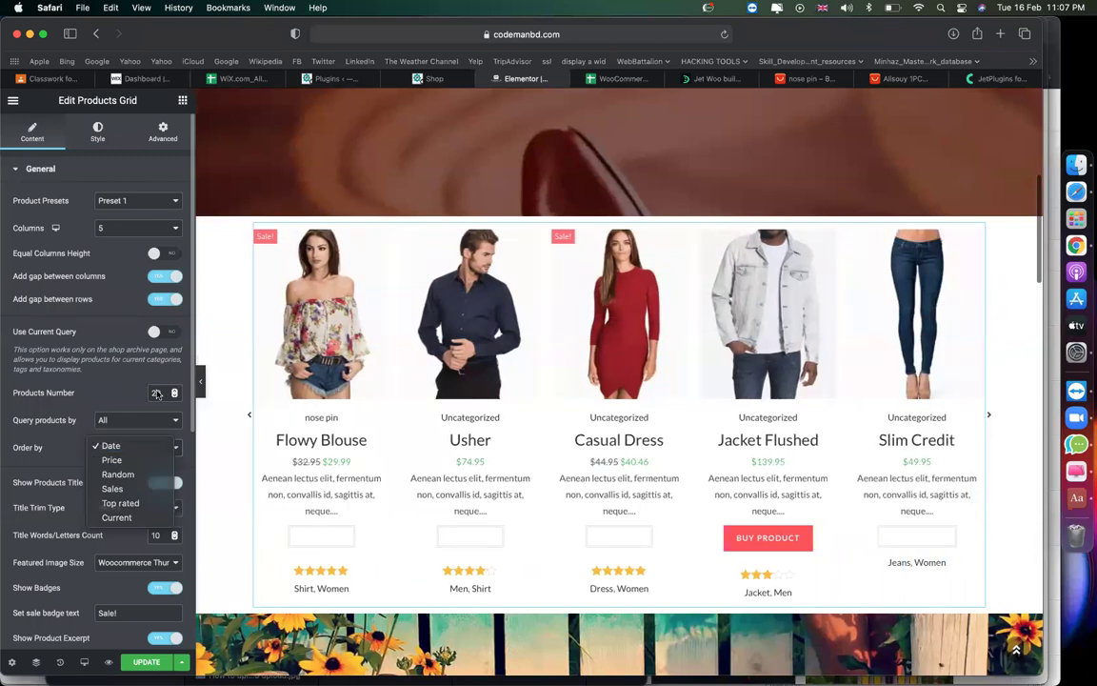
{"action": "left_click", "coordinate": [113, 444]}
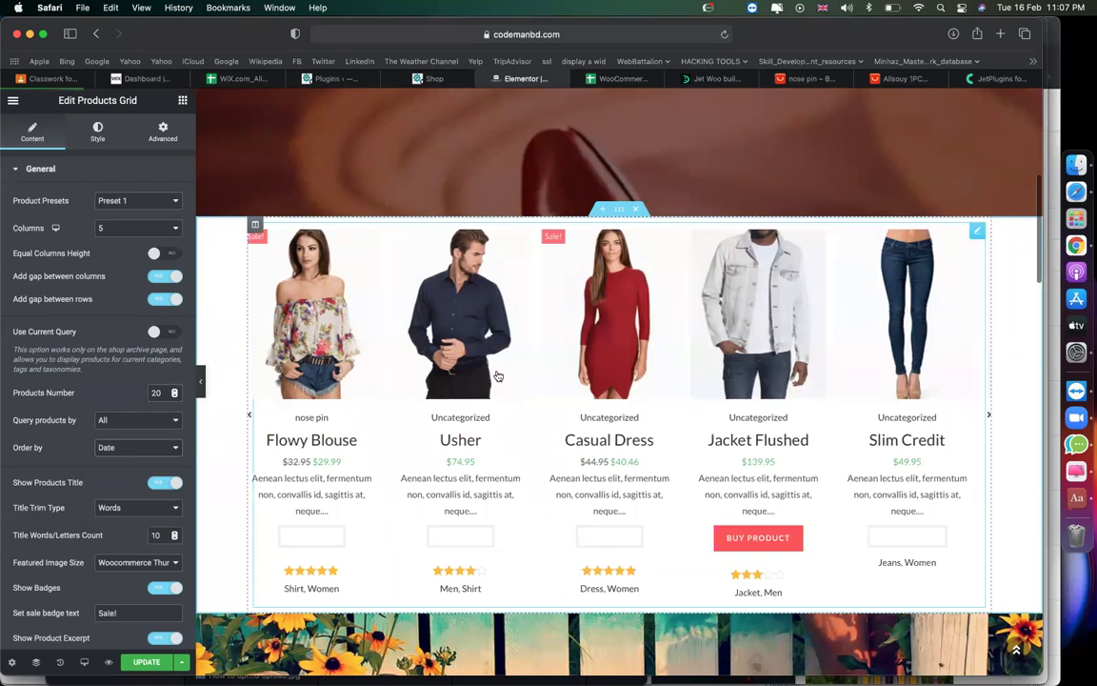
Drag a Basic Heading above the products carousel and title it 'Our products'.
{"action": "left_click", "coordinate": [182, 100]}
{"action": "left_click", "coordinate": [80, 187]}
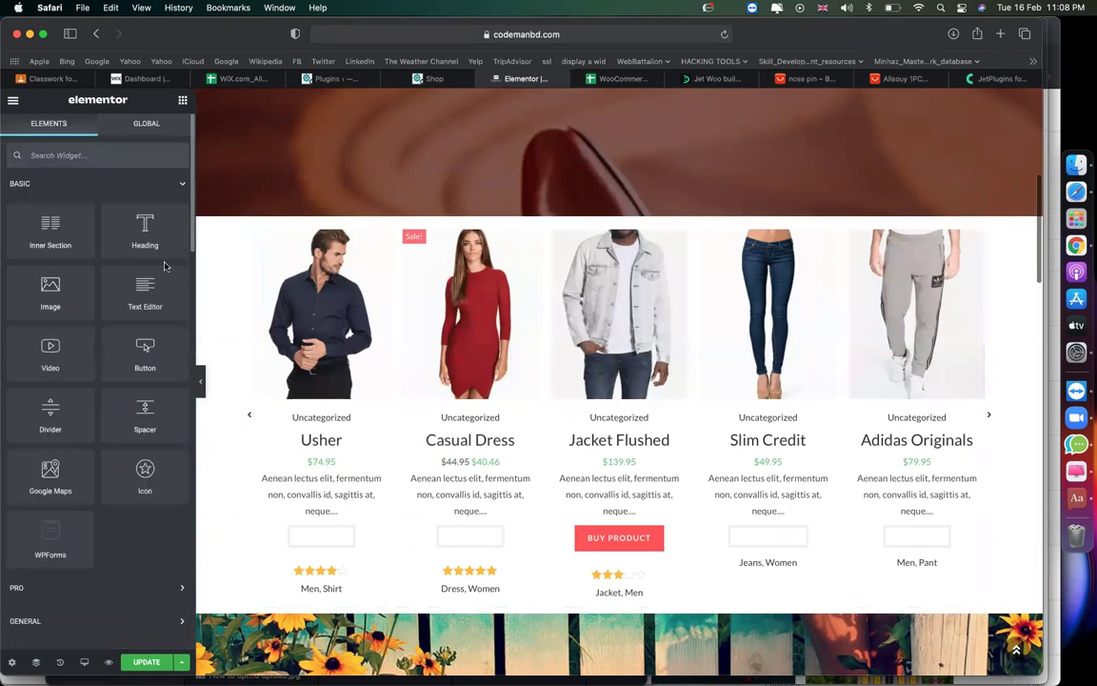
{"action": "left_click_drag", "start_coordinate": [177, 253], "coordinate": [456, 230]}
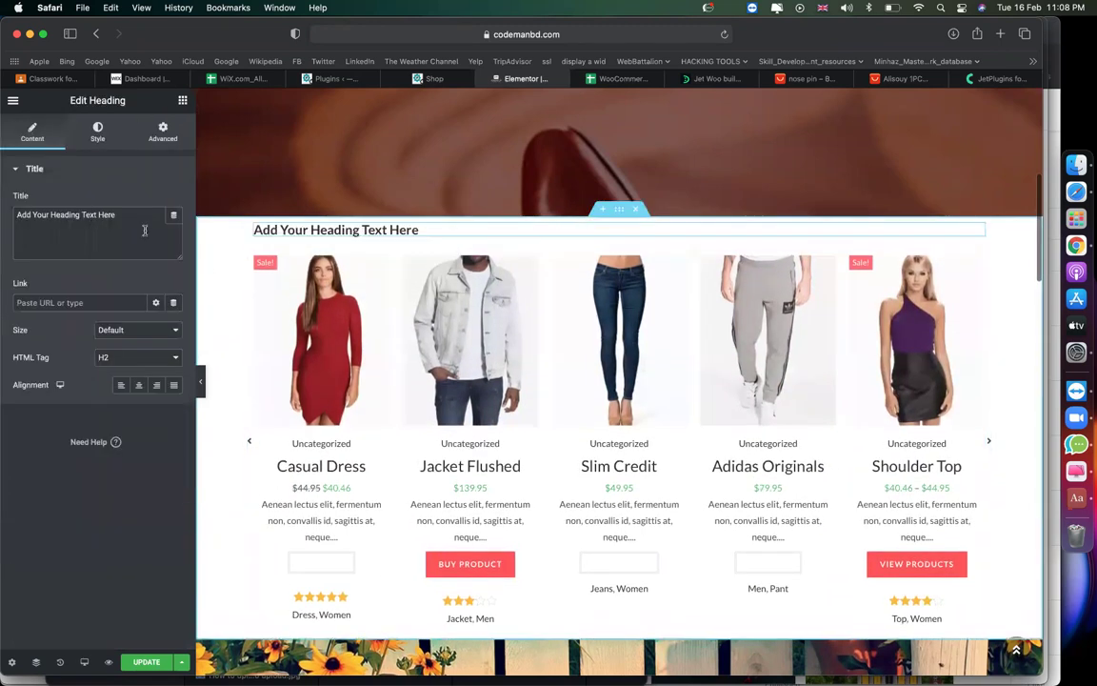
{"action": "key", "text": "super+a"}
{"action": "type", "text": "Our p"}
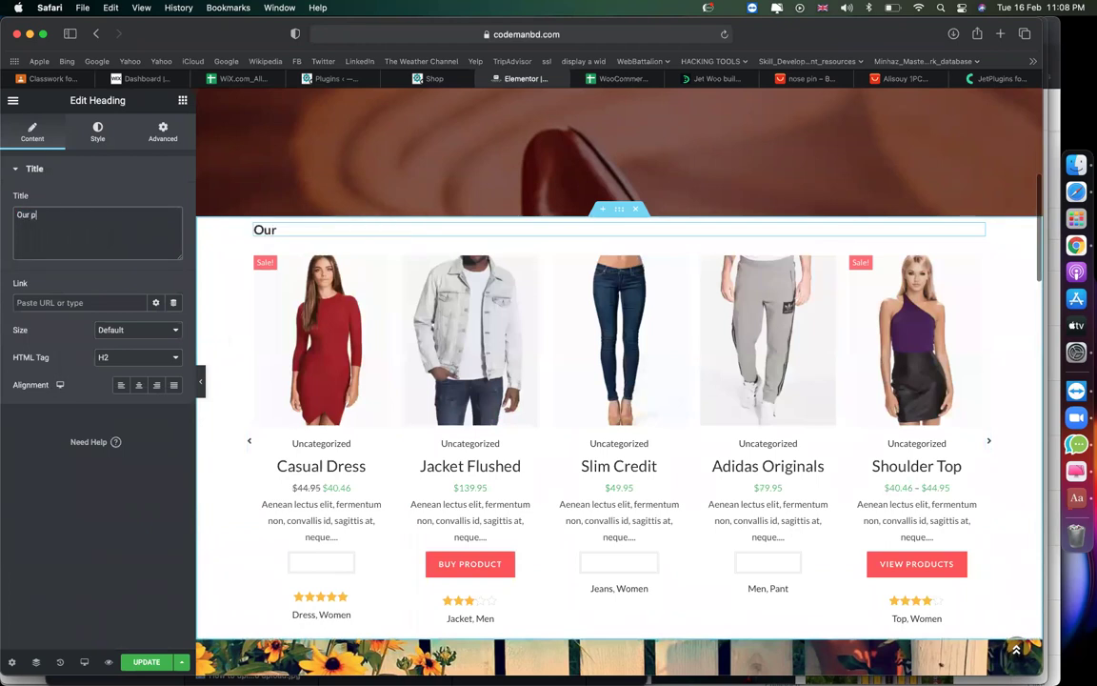
{"action": "type", "text": "roducts"}
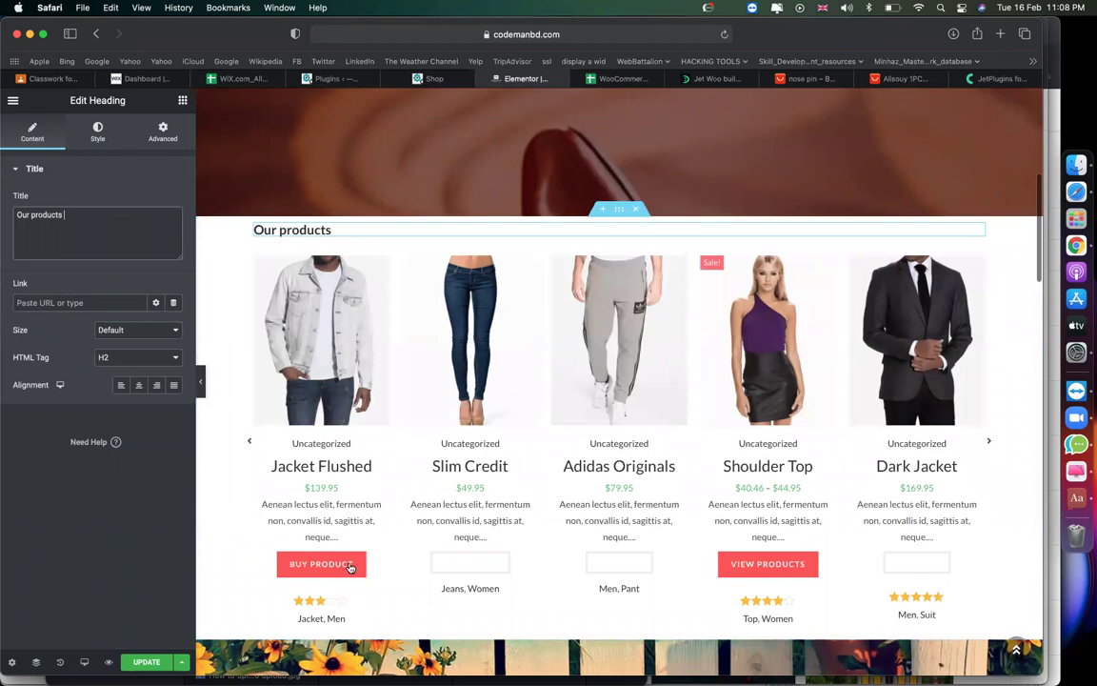
{"action": "scroll", "coordinate": [580, 497], "scroll_direction": "down", "scroll_amount": 5}
Inspect the New Arrivals products shortcode block, then delete its whole section from the page.
{"action": "scroll", "coordinate": [623, 502], "scroll_direction": "down", "scroll_amount": 1}
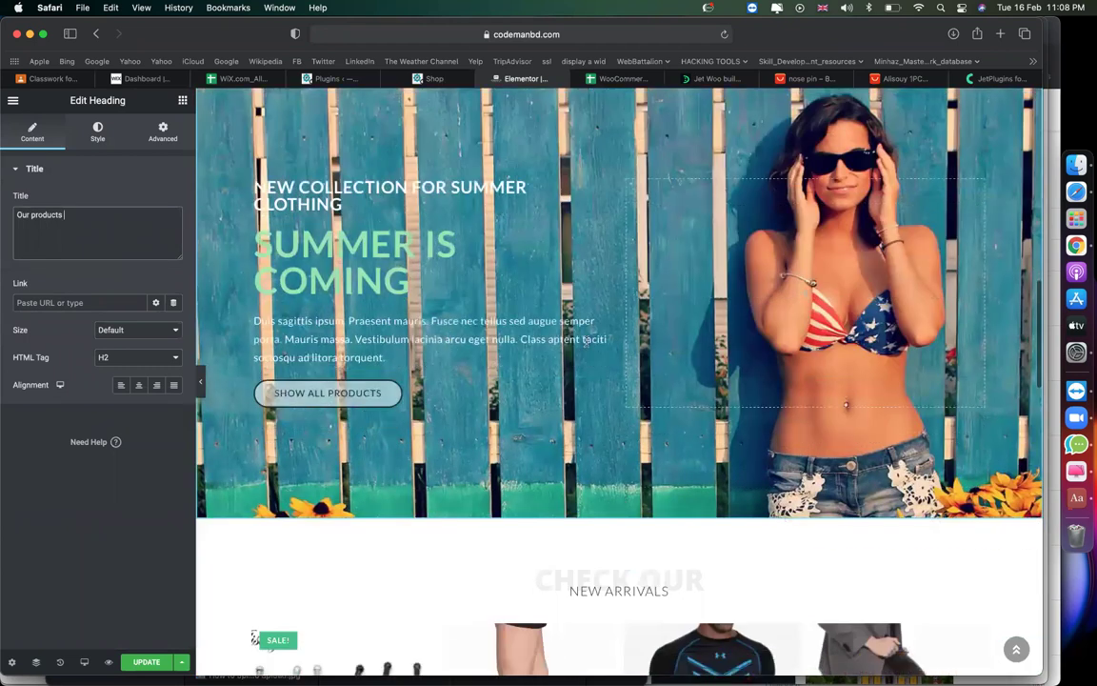
{"action": "scroll", "coordinate": [620, 286], "scroll_direction": "up", "scroll_amount": 1}
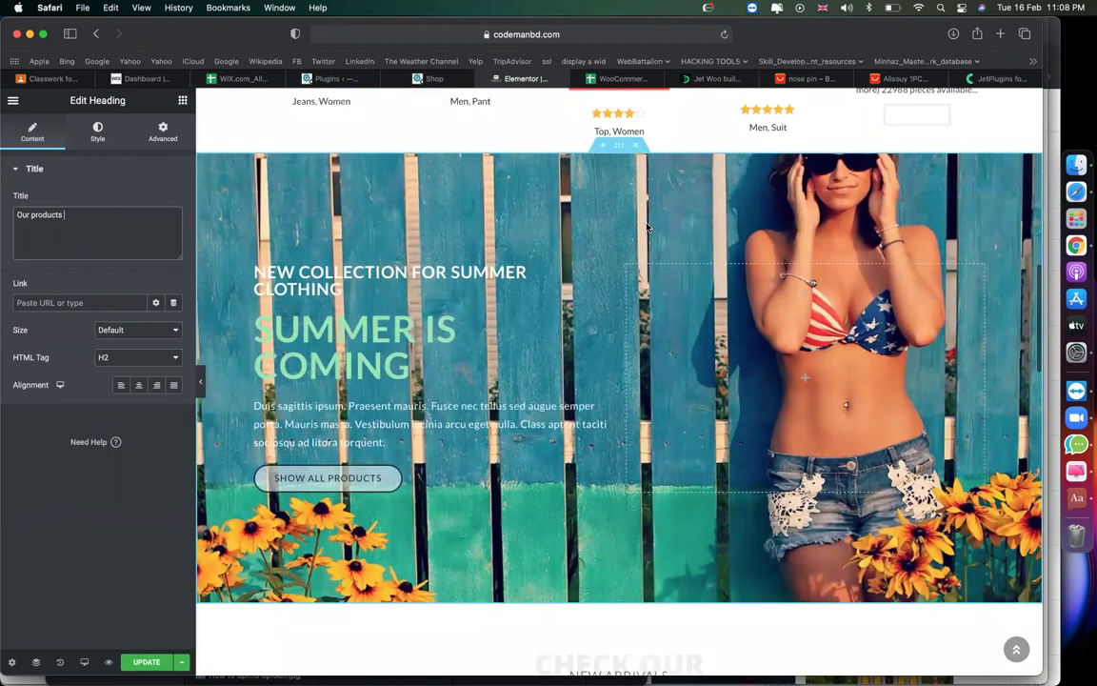
{"action": "scroll", "coordinate": [647, 226], "scroll_direction": "down", "scroll_amount": 5}
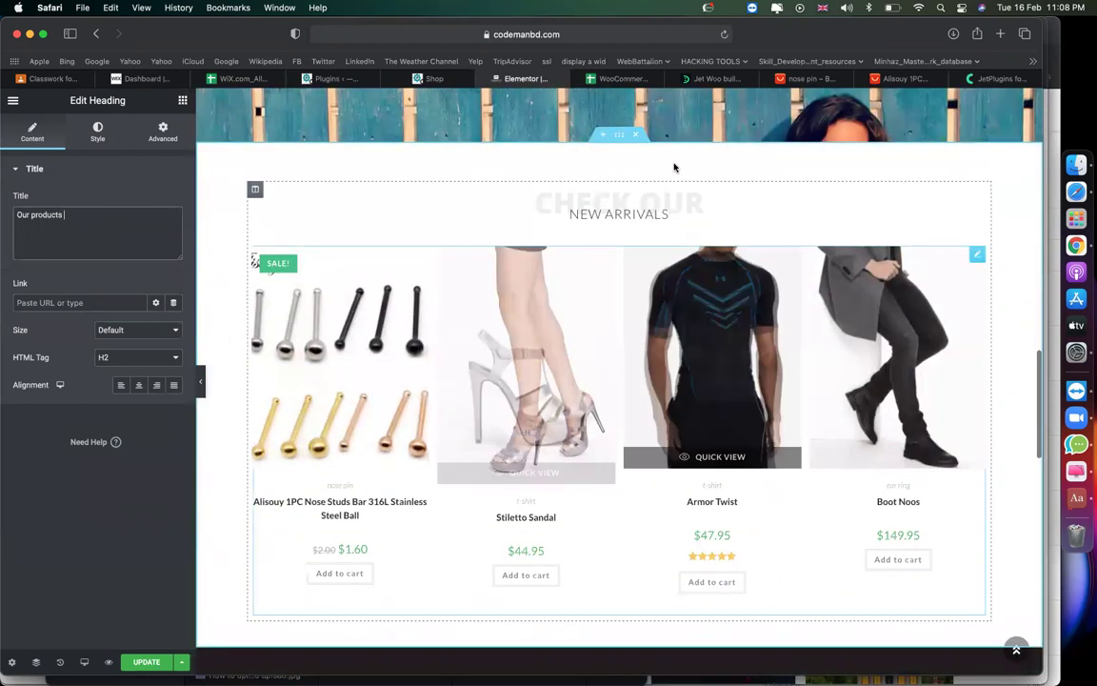
{"action": "left_click", "coordinate": [643, 314]}
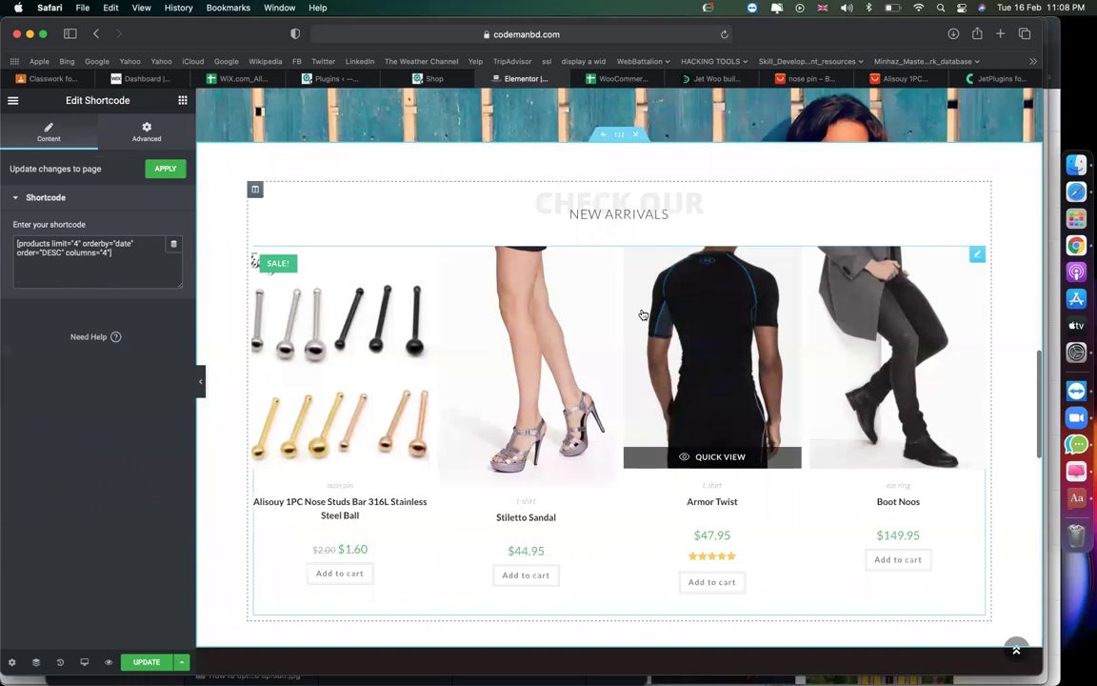
{"action": "left_click_drag", "start_coordinate": [117, 264], "coordinate": [9, 245]}
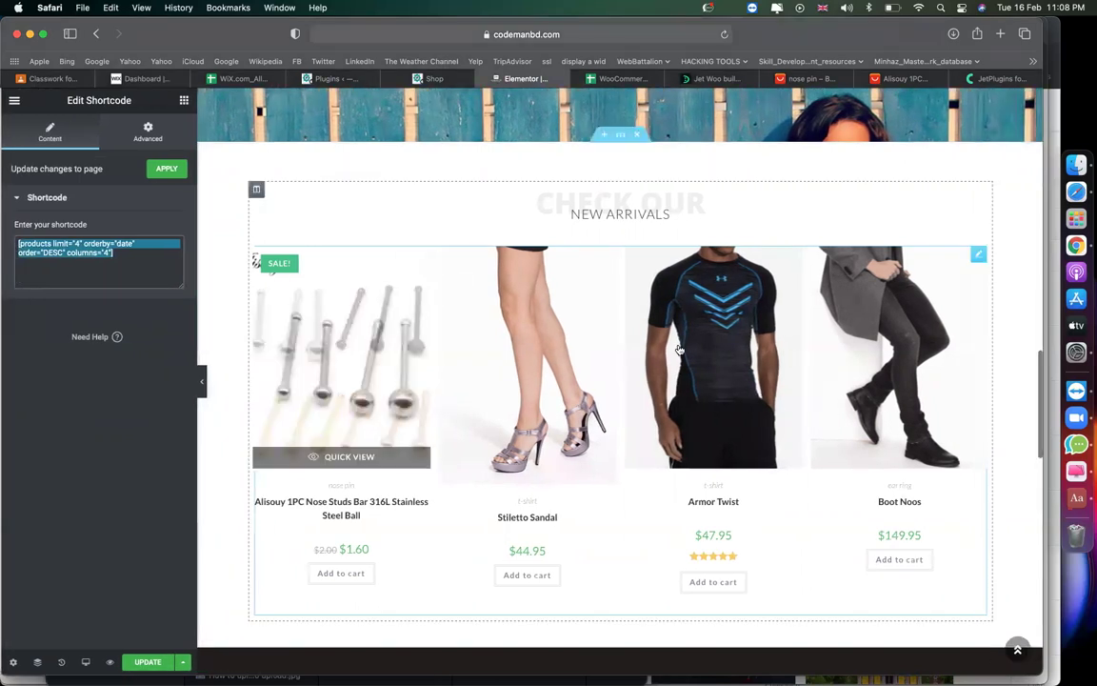
{"action": "left_click", "coordinate": [639, 139]}
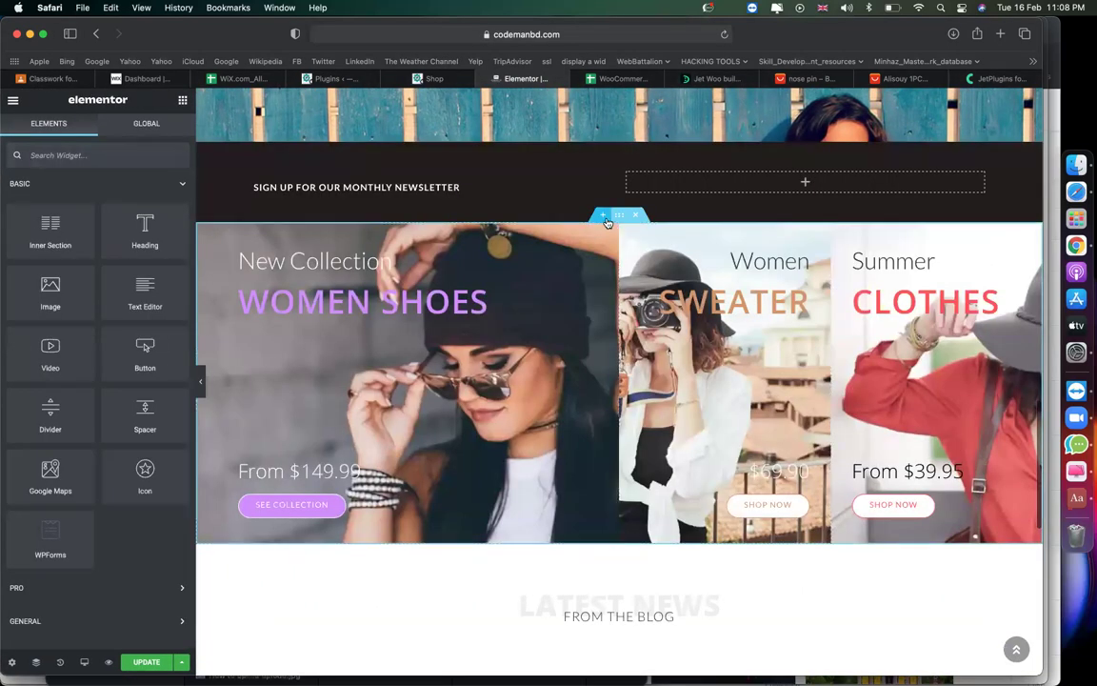
Delete the newsletter sign-up section and add a new single-column section.
{"action": "left_click", "coordinate": [605, 218]}
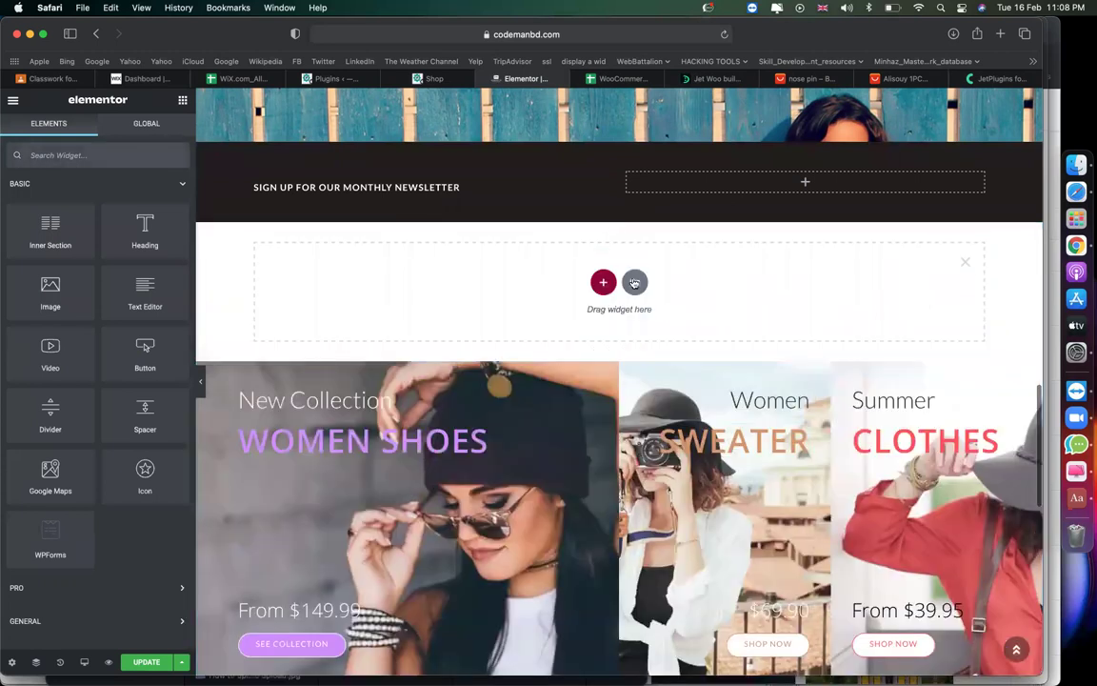
{"action": "left_click", "coordinate": [639, 137]}
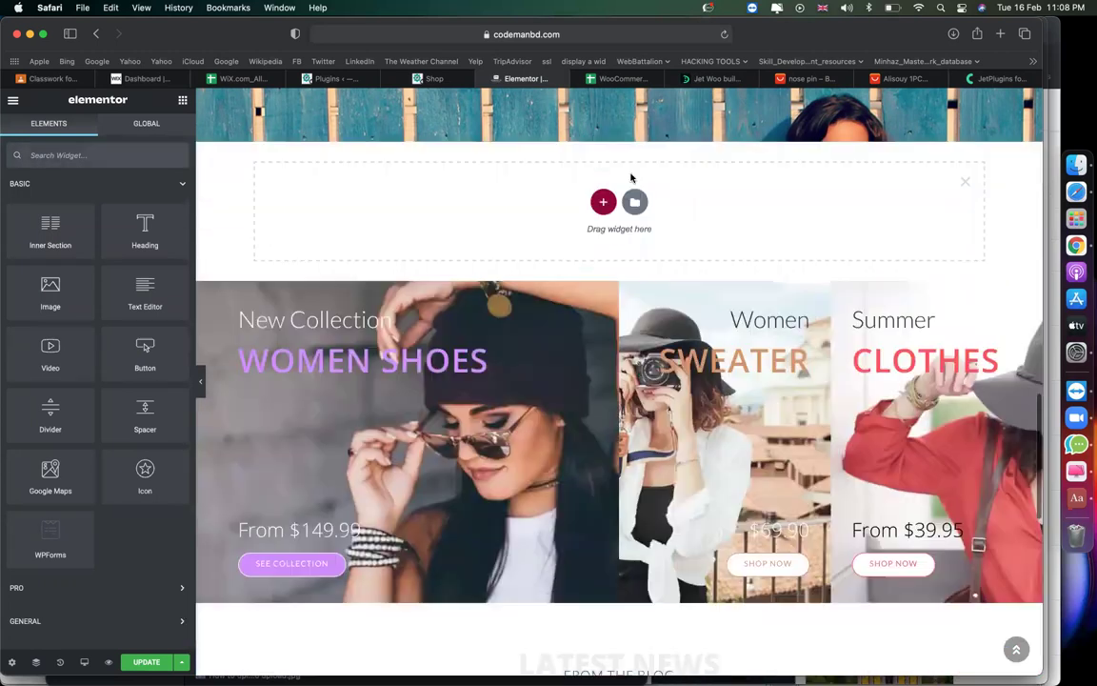
{"action": "left_click", "coordinate": [604, 205]}
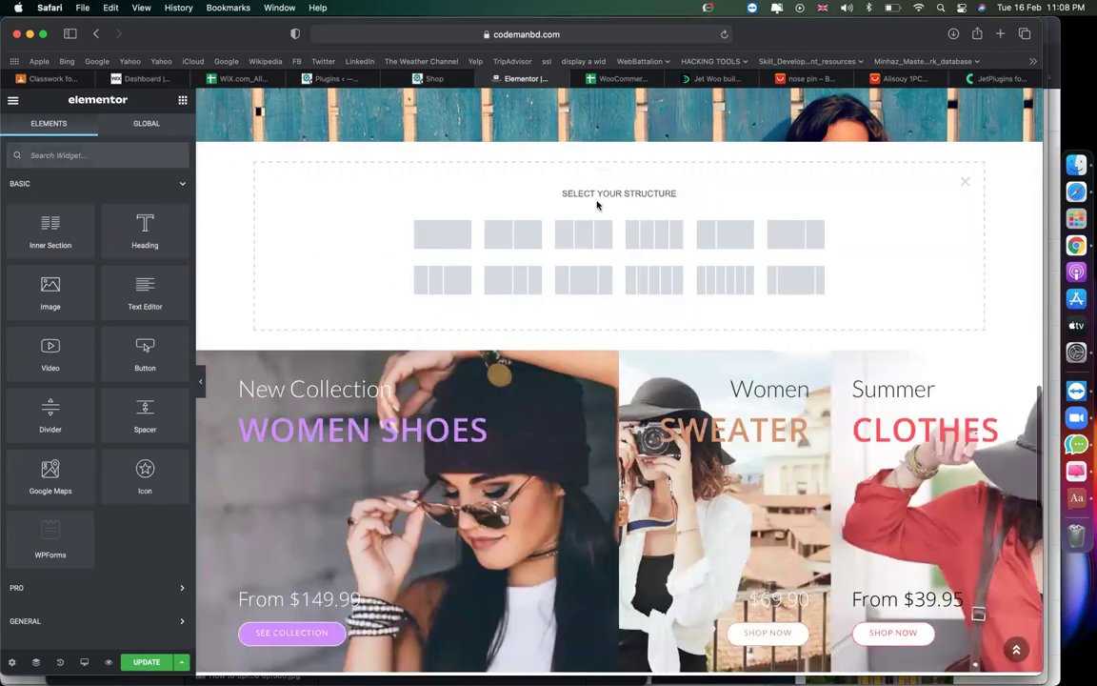
{"action": "left_click", "coordinate": [461, 240]}
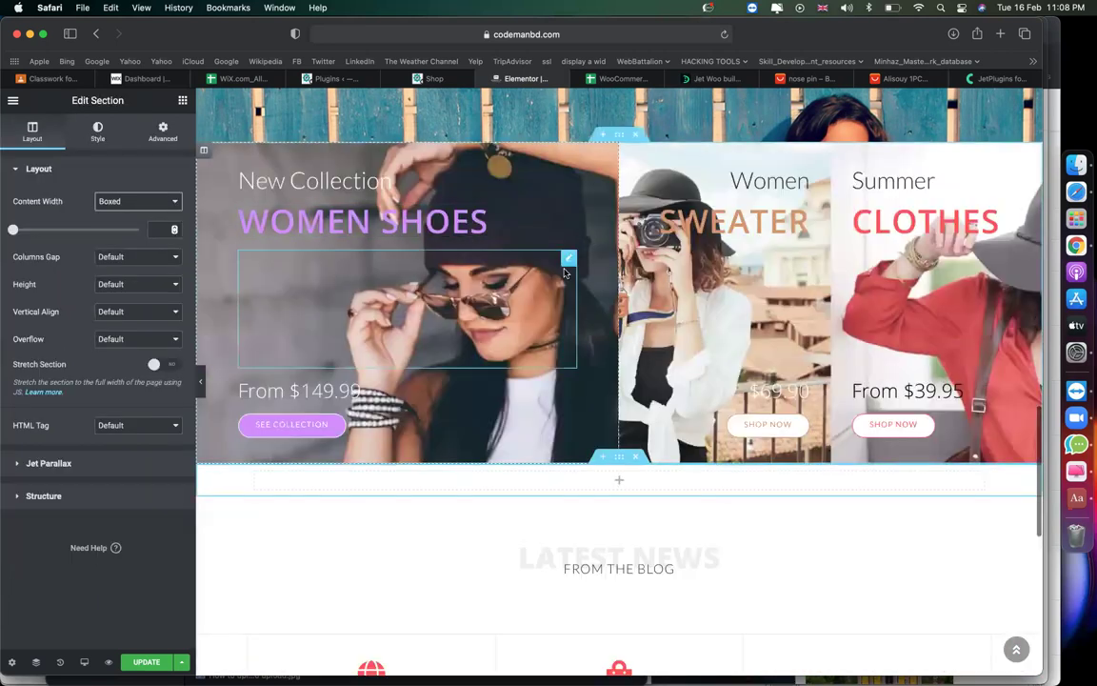
Bring up the Elementor widgets panel and browse the available widgets.
{"action": "scroll", "coordinate": [564, 274], "scroll_direction": "down", "scroll_amount": 5}
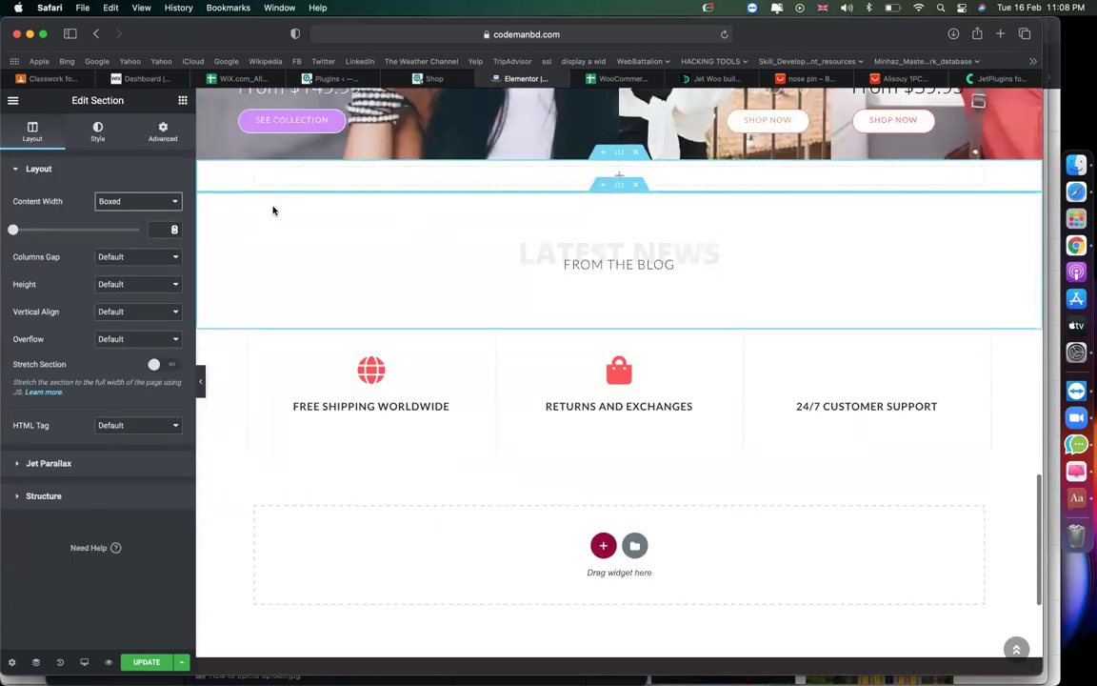
{"action": "left_click", "coordinate": [182, 100]}
{"action": "scroll", "coordinate": [84, 349], "scroll_direction": "down", "scroll_amount": 10}
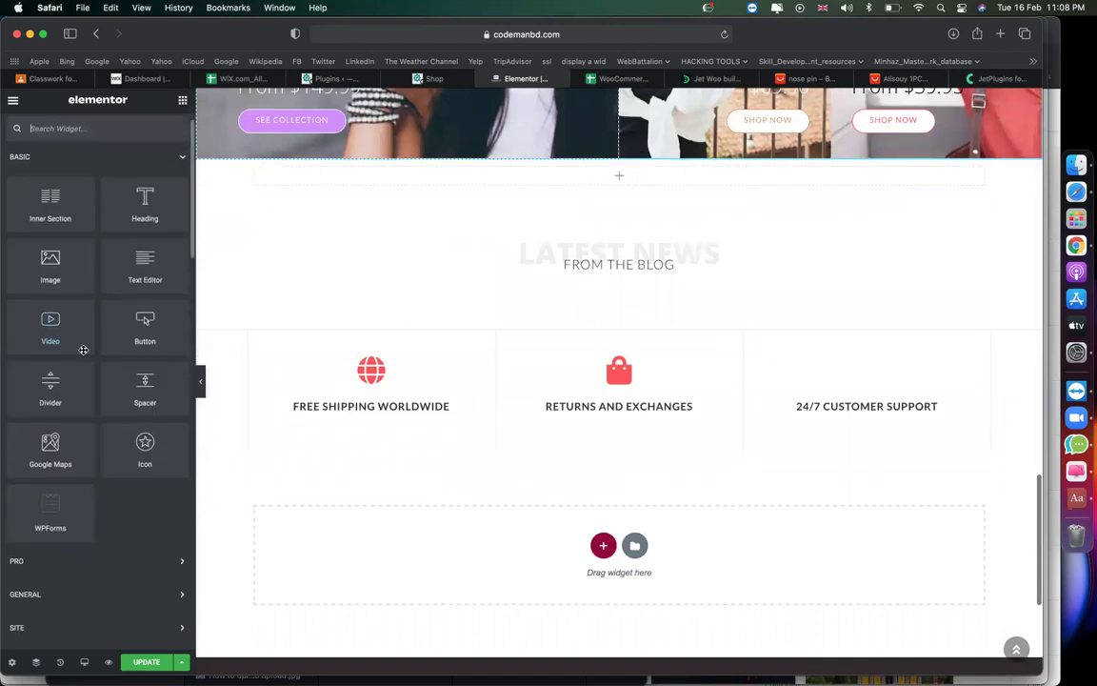
{"action": "scroll", "coordinate": [84, 350], "scroll_direction": "down", "scroll_amount": 10}
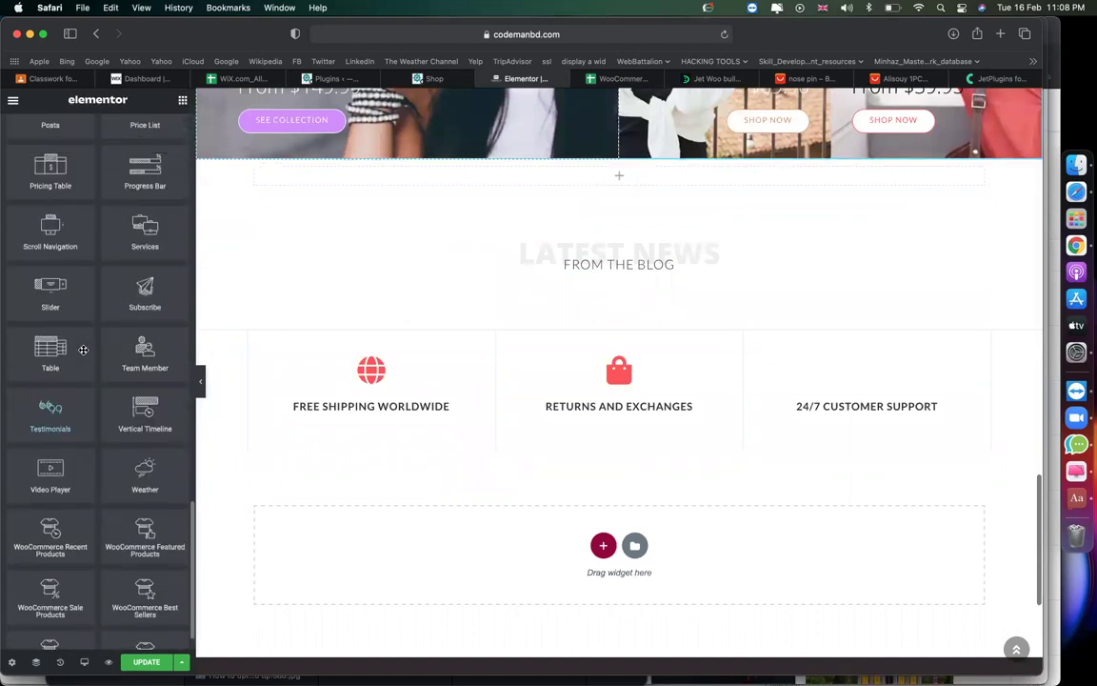
{"action": "scroll", "coordinate": [83, 350], "scroll_direction": "up", "scroll_amount": 5}
{"action": "scroll", "coordinate": [76, 324], "scroll_direction": "down", "scroll_amount": 3}
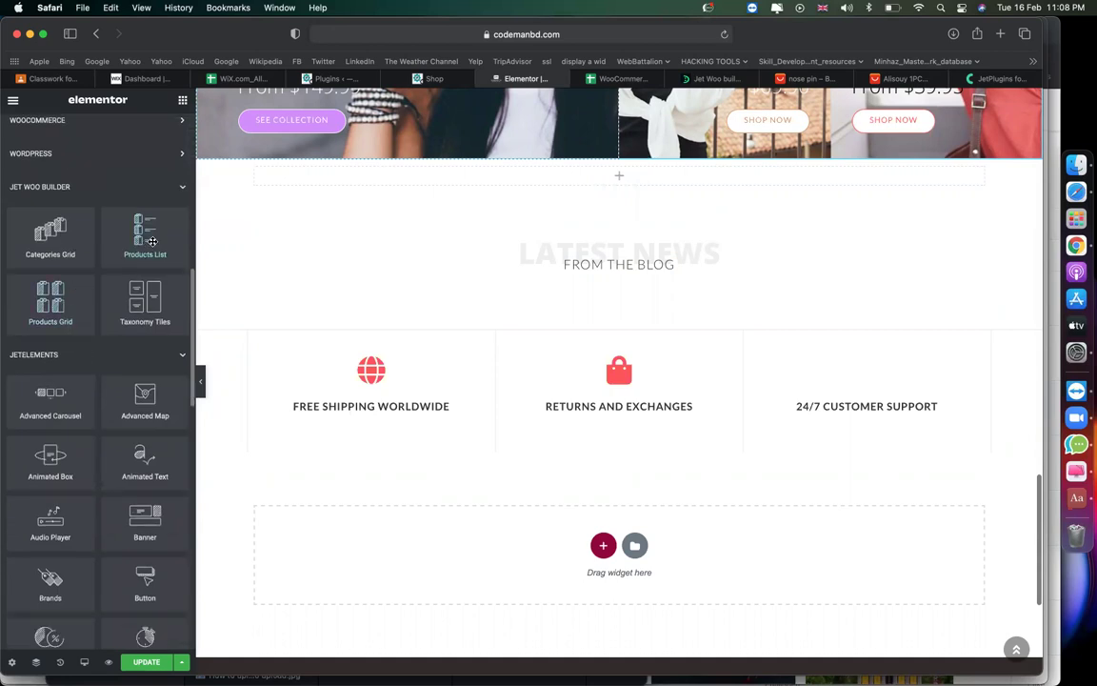
Place a Products List in the empty section, filtered to the jewellery category.
{"action": "left_click_drag", "start_coordinate": [153, 241], "coordinate": [439, 175]}
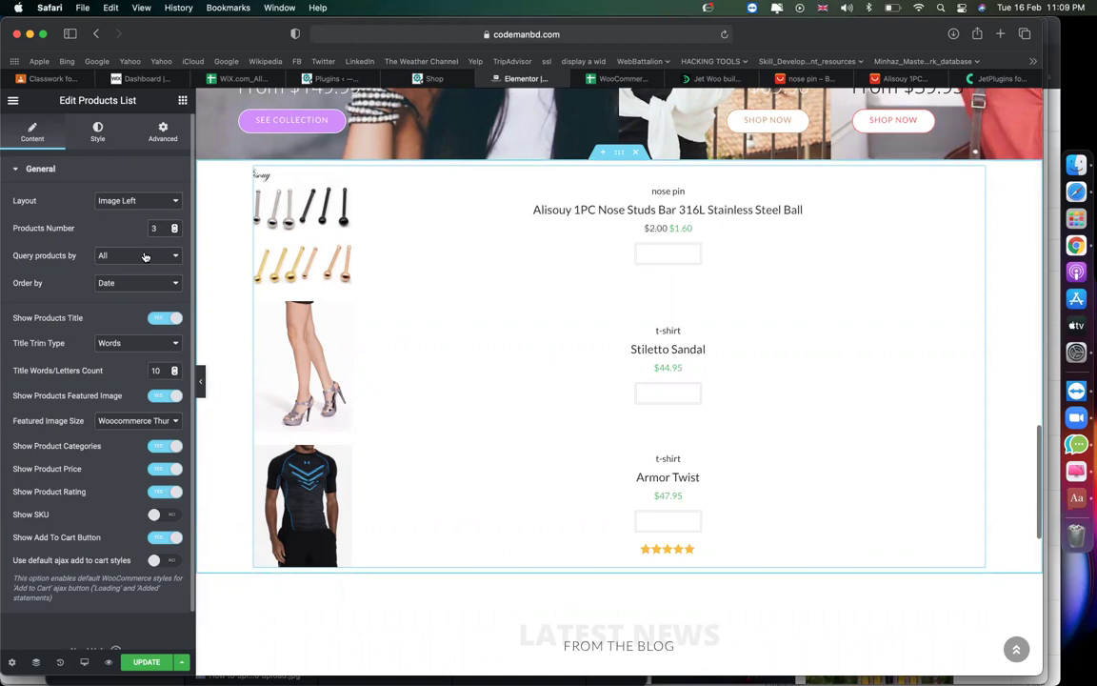
{"action": "left_click", "coordinate": [152, 257]}
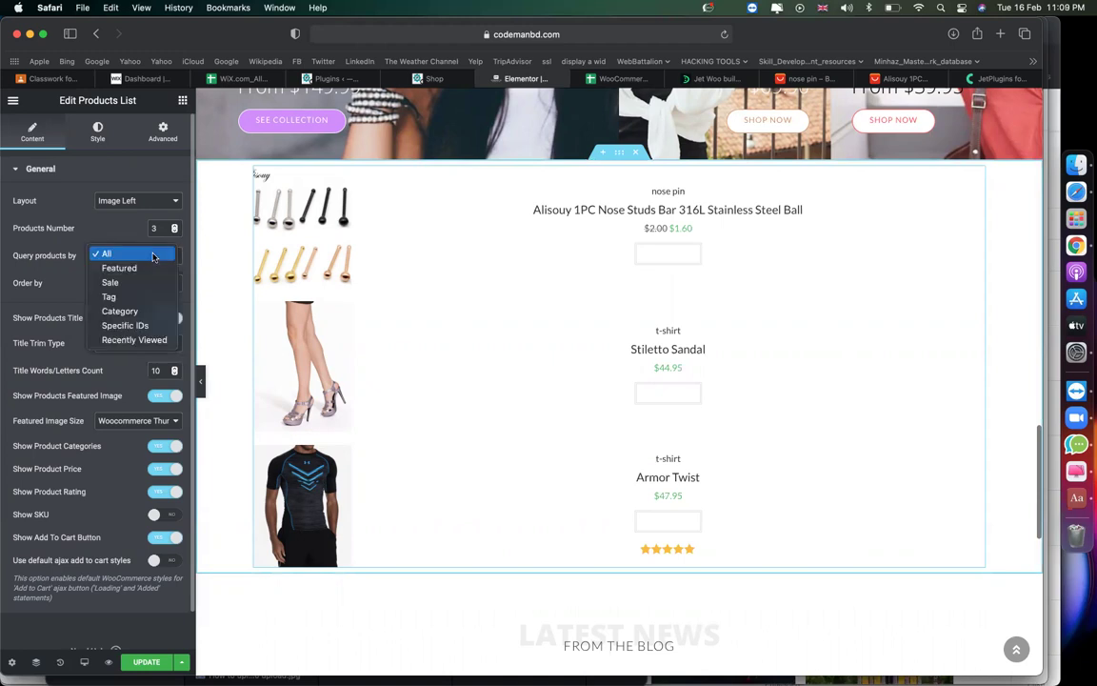
{"action": "left_click", "coordinate": [133, 311]}
{"action": "left_click", "coordinate": [131, 282]}
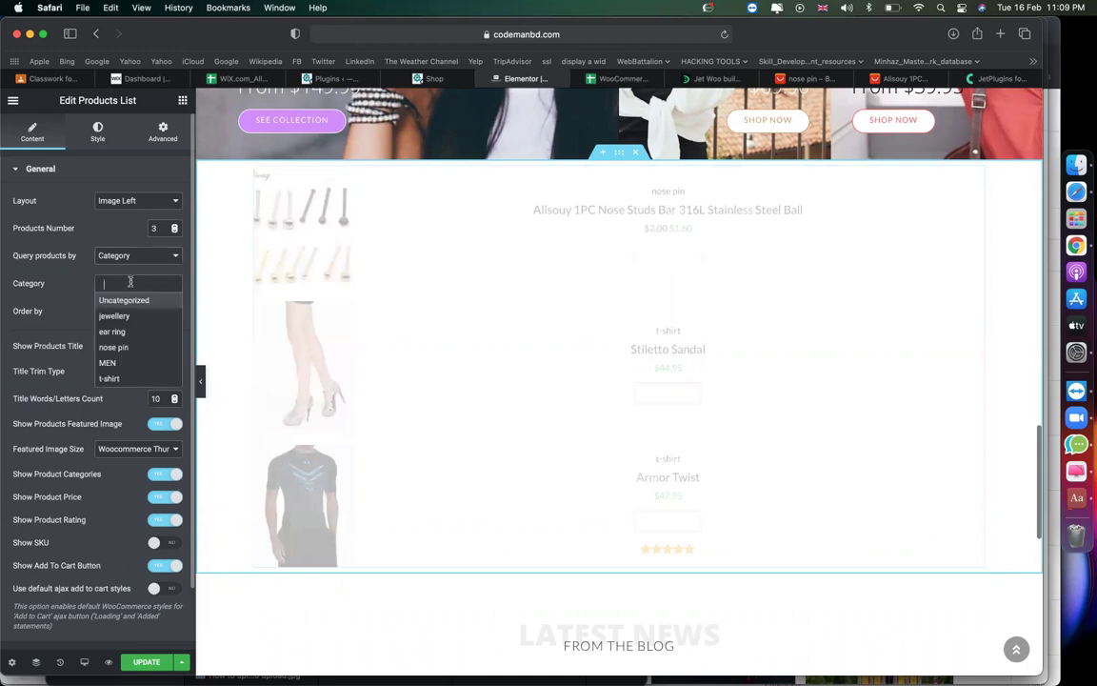
{"action": "left_click", "coordinate": [126, 316]}
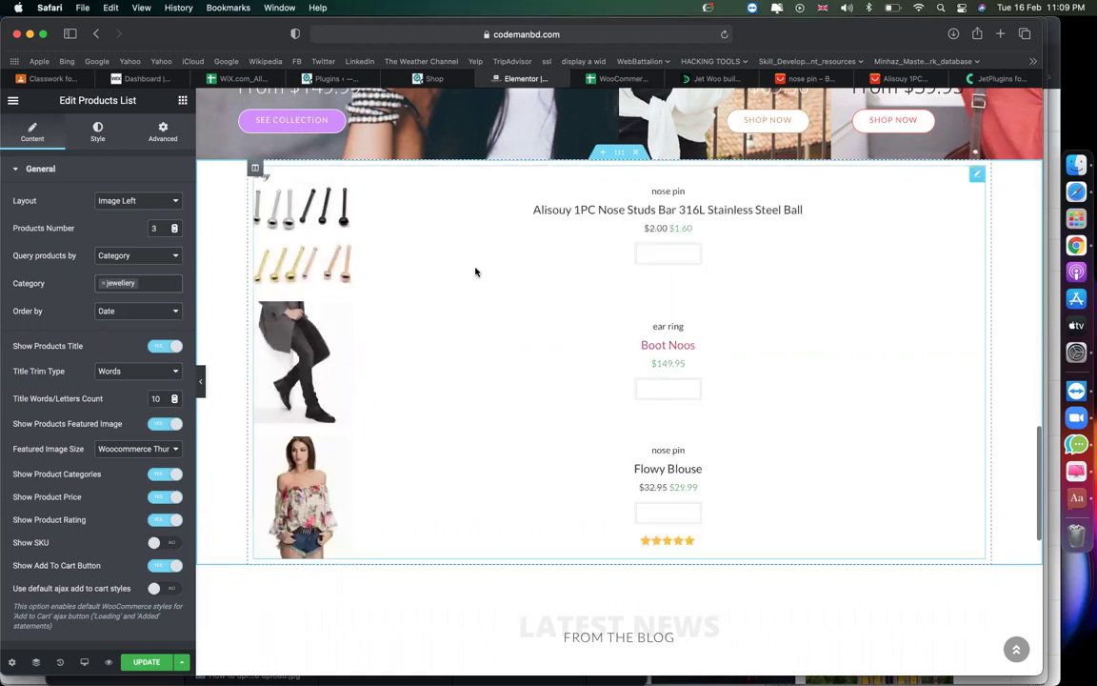
Duplicate the product list column, switch the right copy to MEN, and add a Heading on the left.
{"action": "right_click", "coordinate": [257, 169]}
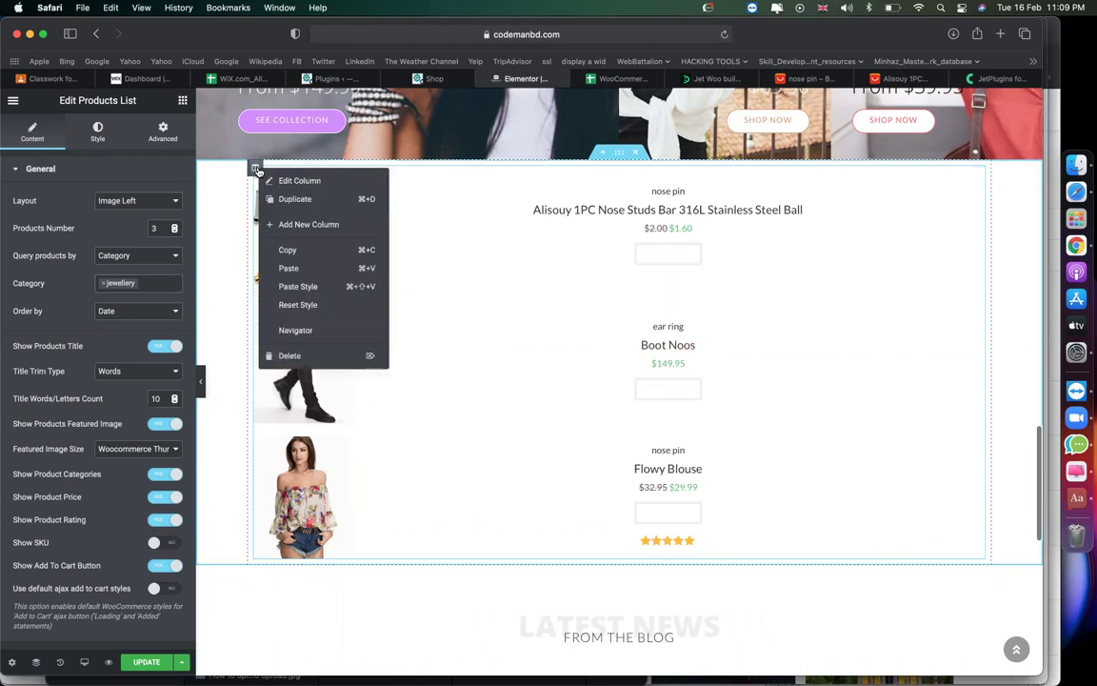
{"action": "left_click", "coordinate": [291, 223]}
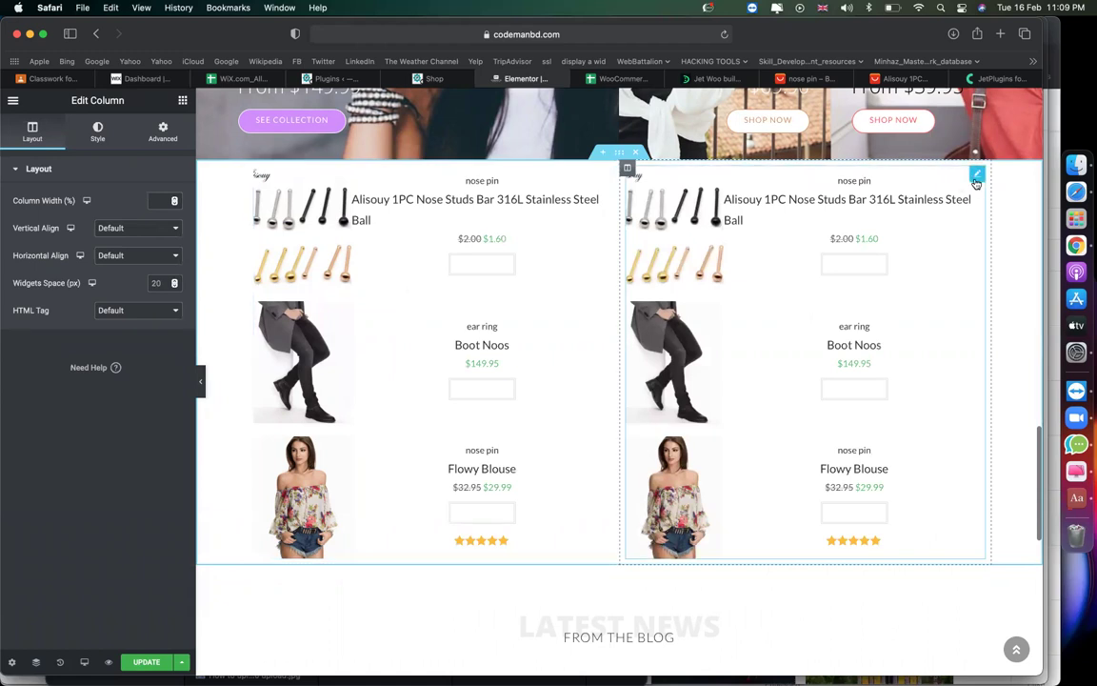
{"action": "left_click", "coordinate": [975, 179]}
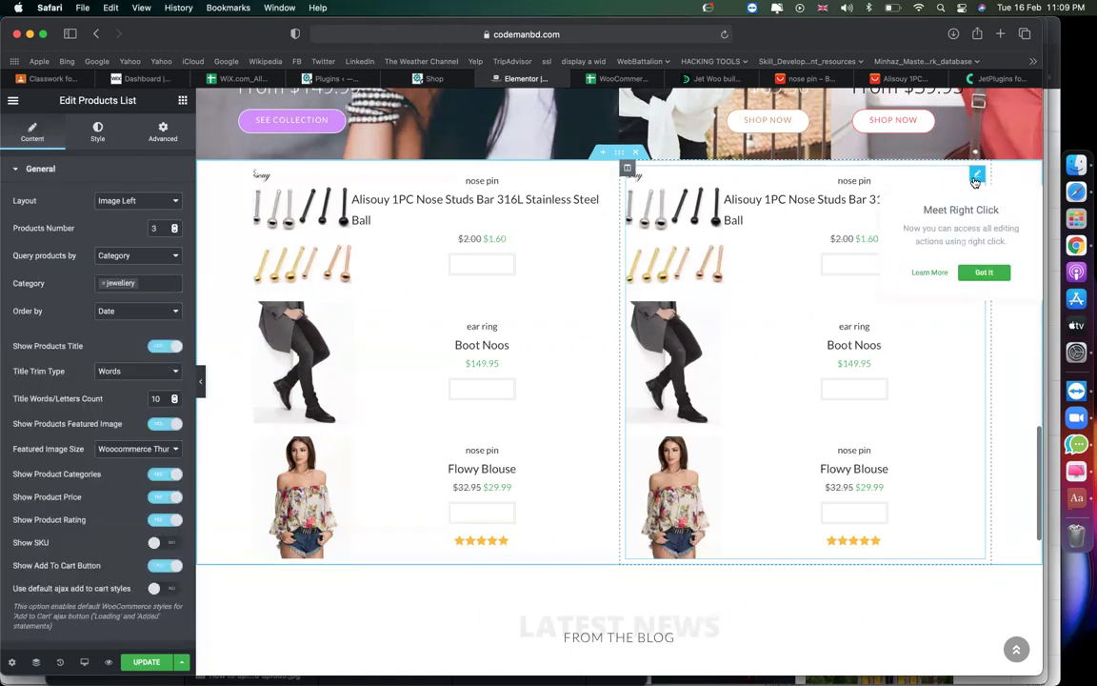
{"action": "left_click", "coordinate": [105, 284]}
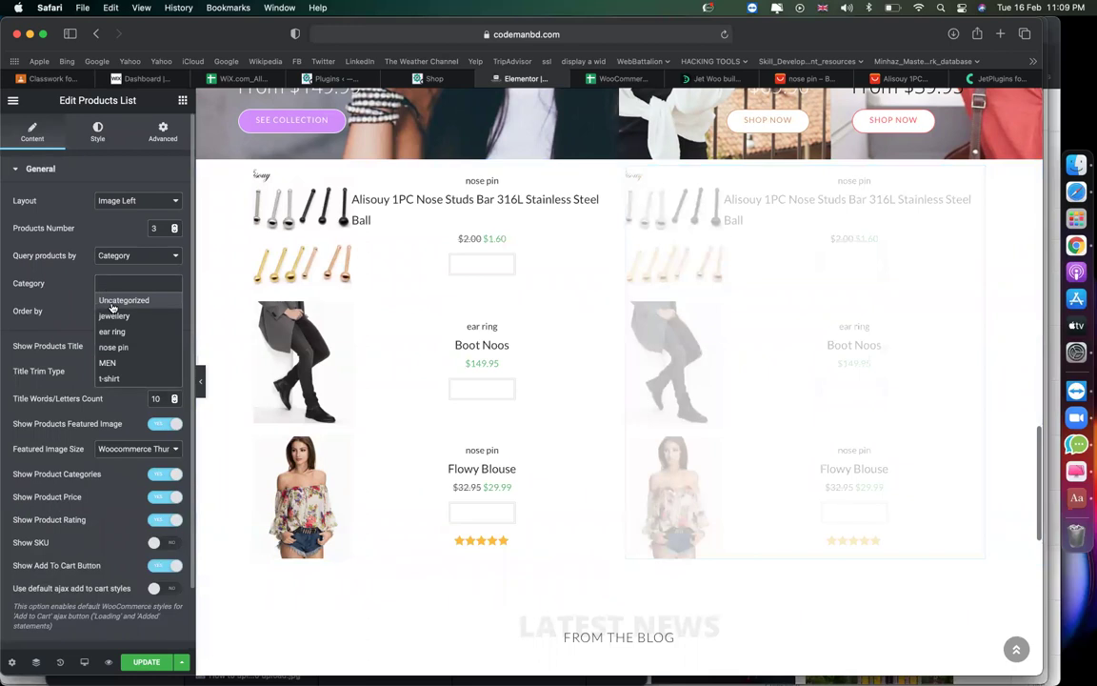
{"action": "left_click", "coordinate": [107, 363]}
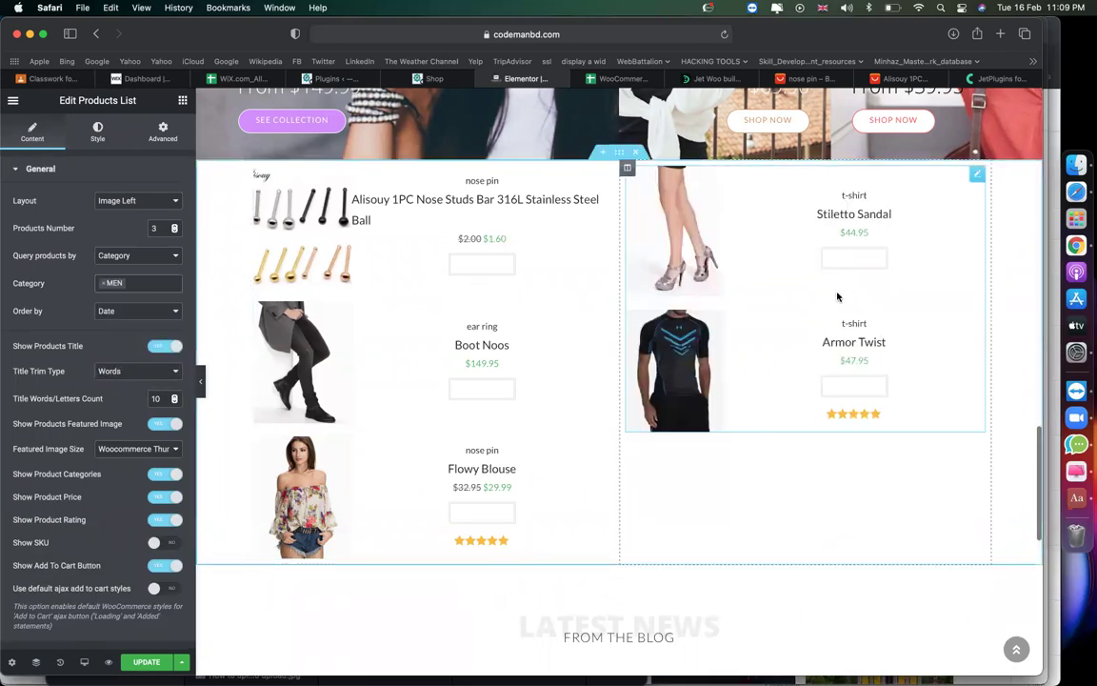
{"action": "left_click", "coordinate": [182, 100]}
{"action": "left_click_drag", "start_coordinate": [145, 225], "coordinate": [326, 201]}
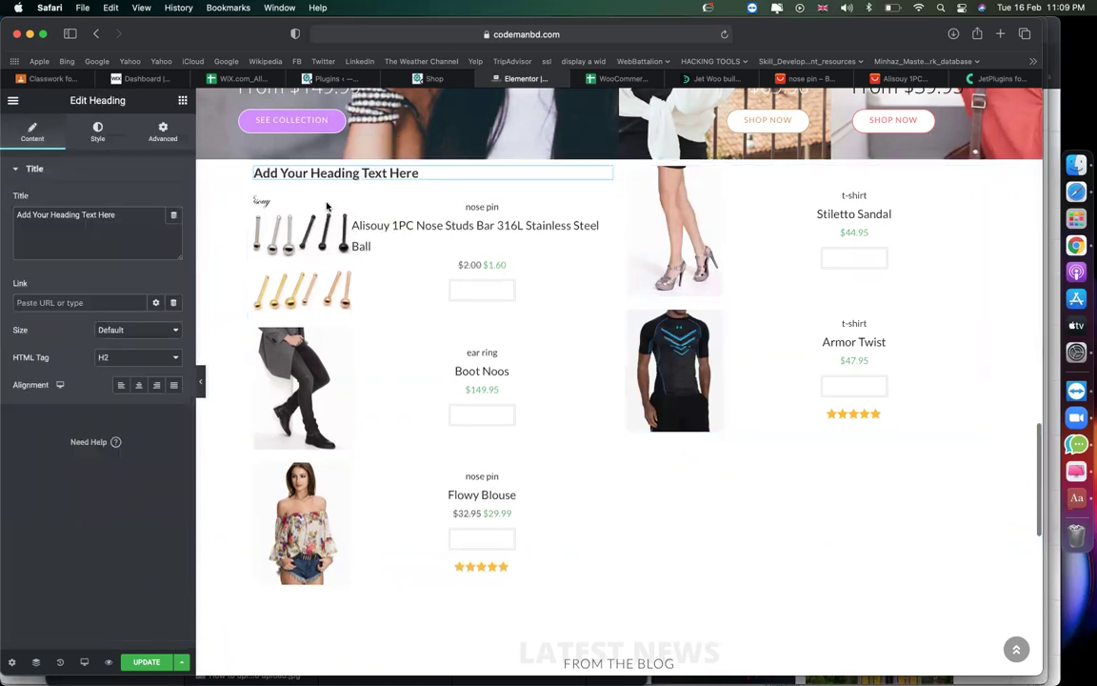
Change the left heading's title to 'Jewellery Products'.
{"action": "left_click", "coordinate": [102, 225]}
{"action": "key", "text": "super+a"}
{"action": "type", "text": "Jewellery Products"}
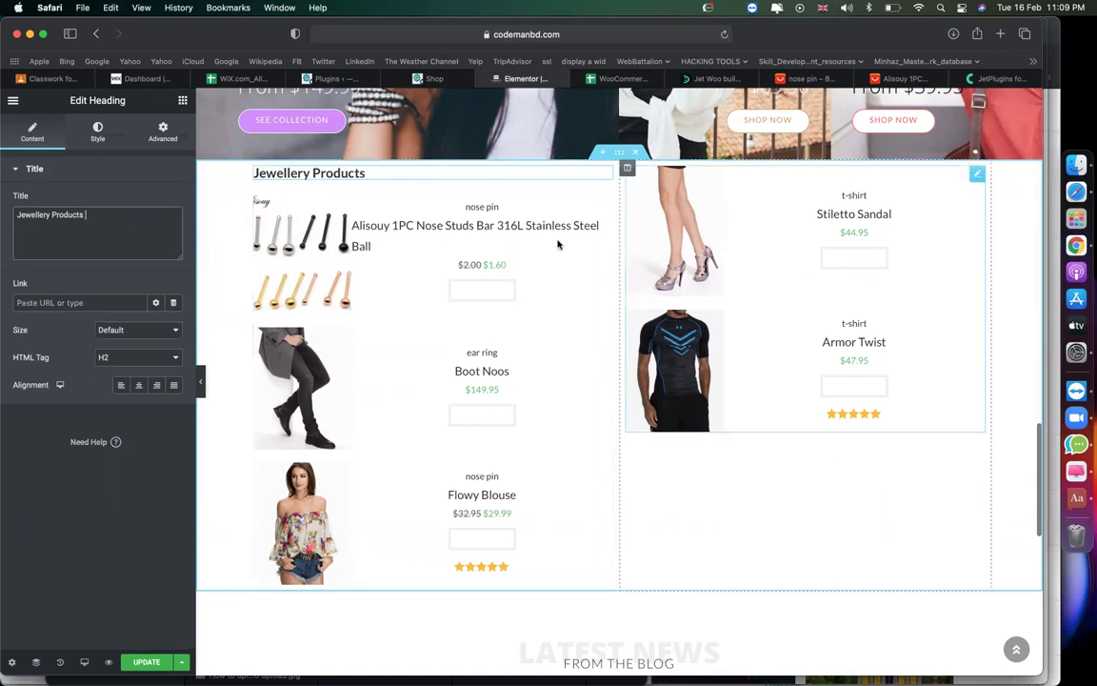
Add a Heading to the right column titled 'Men's Product'.
{"action": "left_click", "coordinate": [183, 101]}
{"action": "left_click_drag", "start_coordinate": [127, 246], "coordinate": [715, 197]}
{"action": "type", "text": "Men"}
{"action": "key", "text": "super+a"}
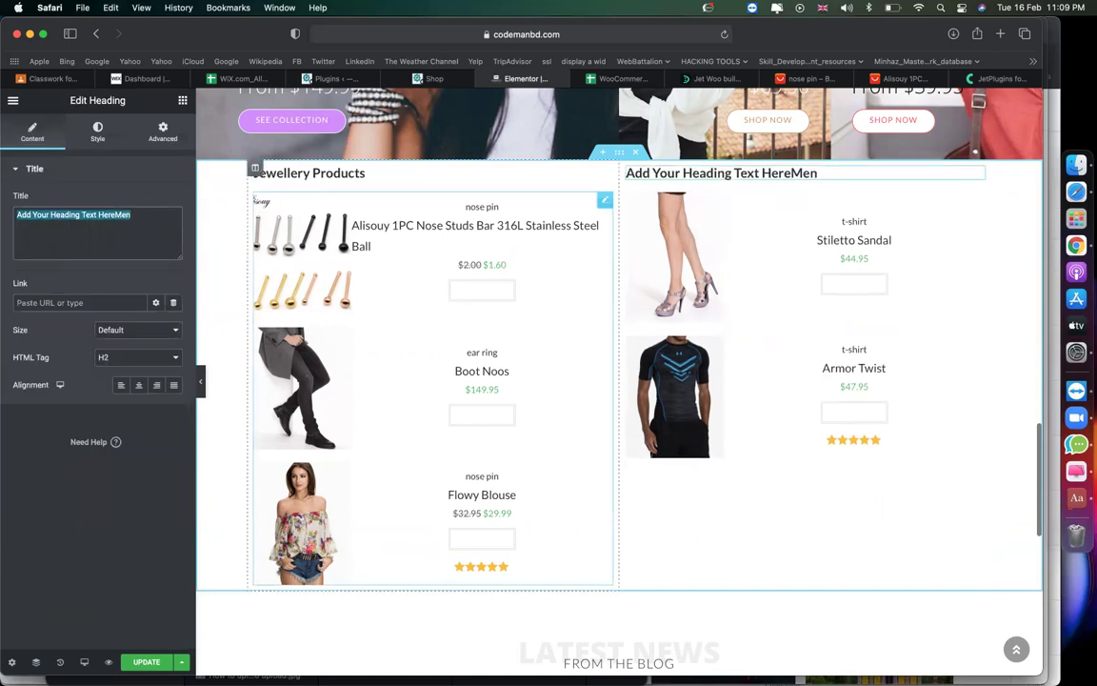
{"action": "type", "text": "Men's P"}
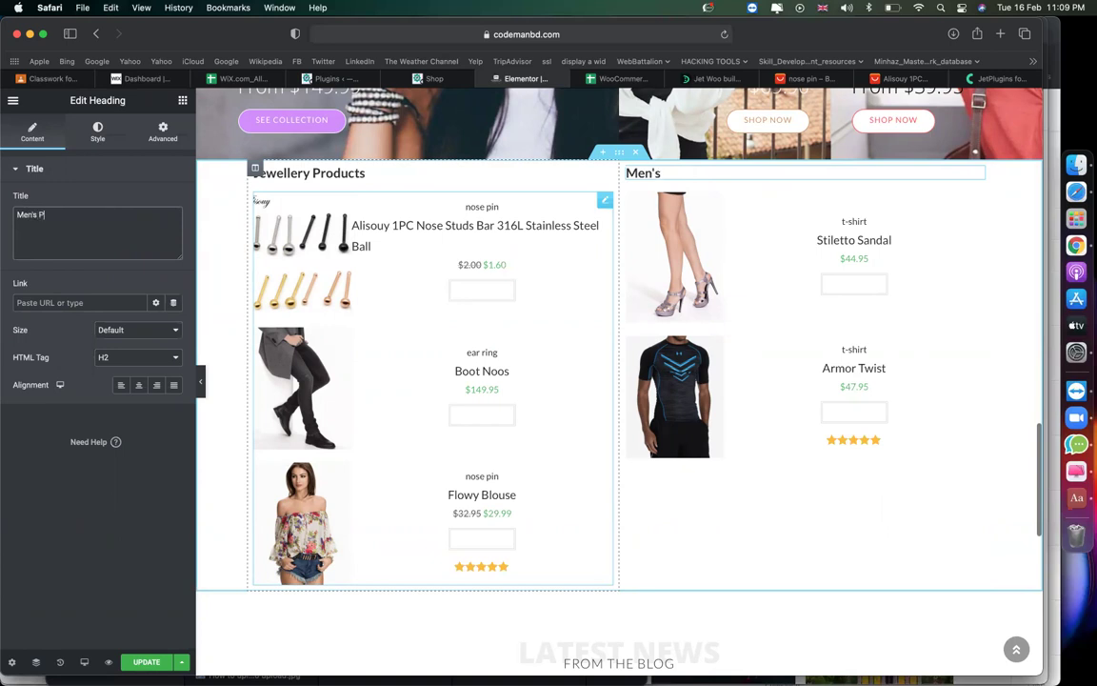
{"action": "type", "text": "roducts"}
{"action": "scroll", "coordinate": [543, 402], "scroll_direction": "down", "scroll_amount": 1}
{"action": "scroll", "coordinate": [718, 400], "scroll_direction": "down", "scroll_amount": 7}
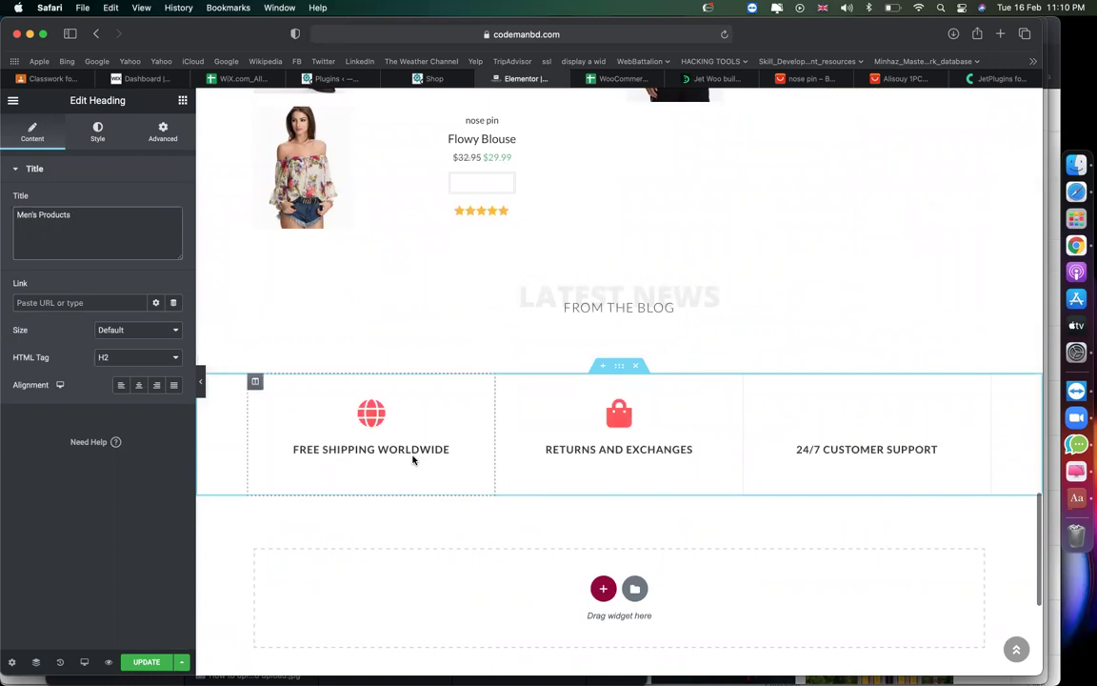
Inspect the Free Shipping Worldwide feature box's title and icon style settings.
{"action": "left_click", "coordinate": [485, 419]}
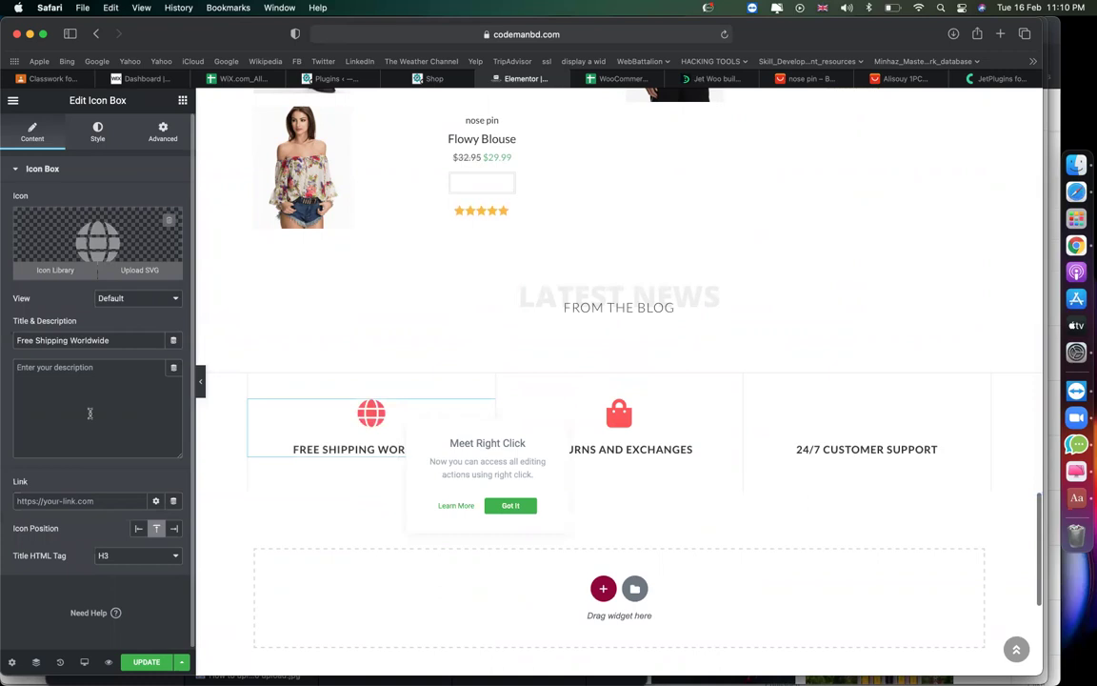
{"action": "triple_click", "coordinate": [124, 340]}
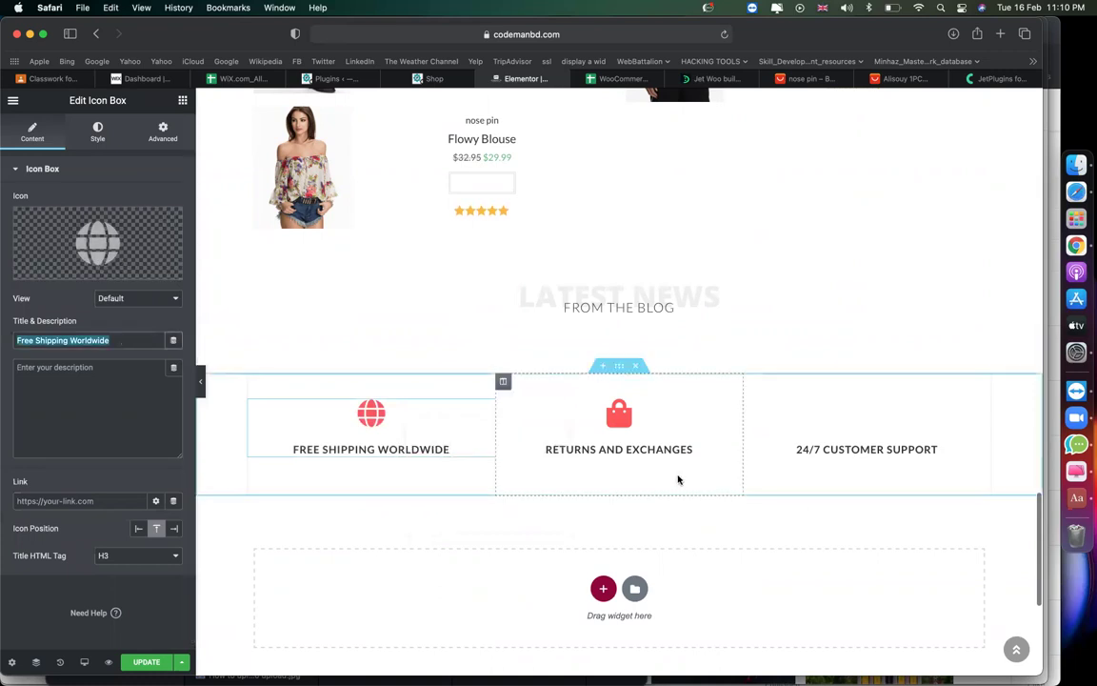
{"action": "left_click", "coordinate": [95, 133]}
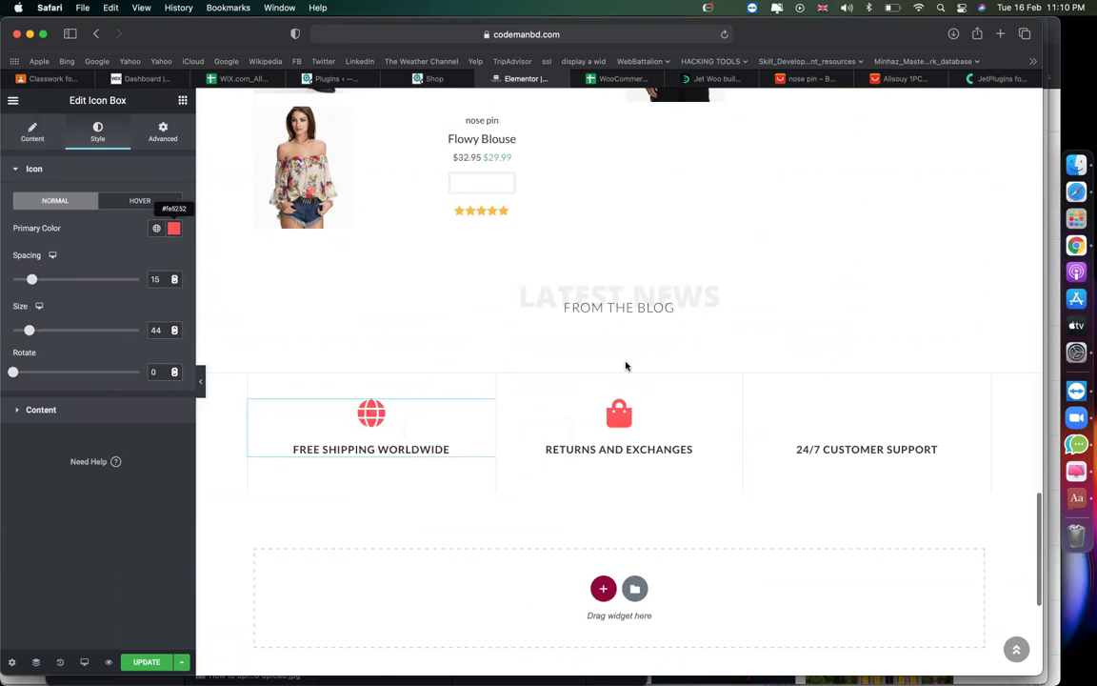
{"action": "scroll", "coordinate": [626, 366], "scroll_direction": "up", "scroll_amount": 4}
{"action": "scroll", "coordinate": [626, 365], "scroll_direction": "down", "scroll_amount": 2}
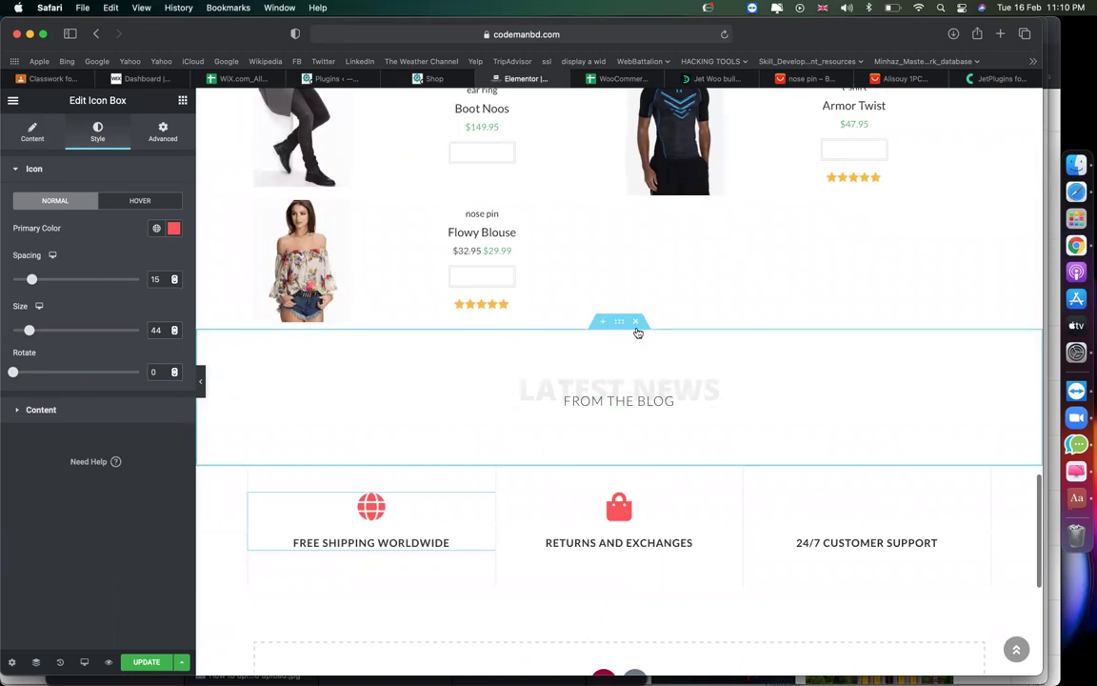
Delete the Latest News / From the Blog section and select the Jewellery product list.
{"action": "left_click", "coordinate": [637, 328]}
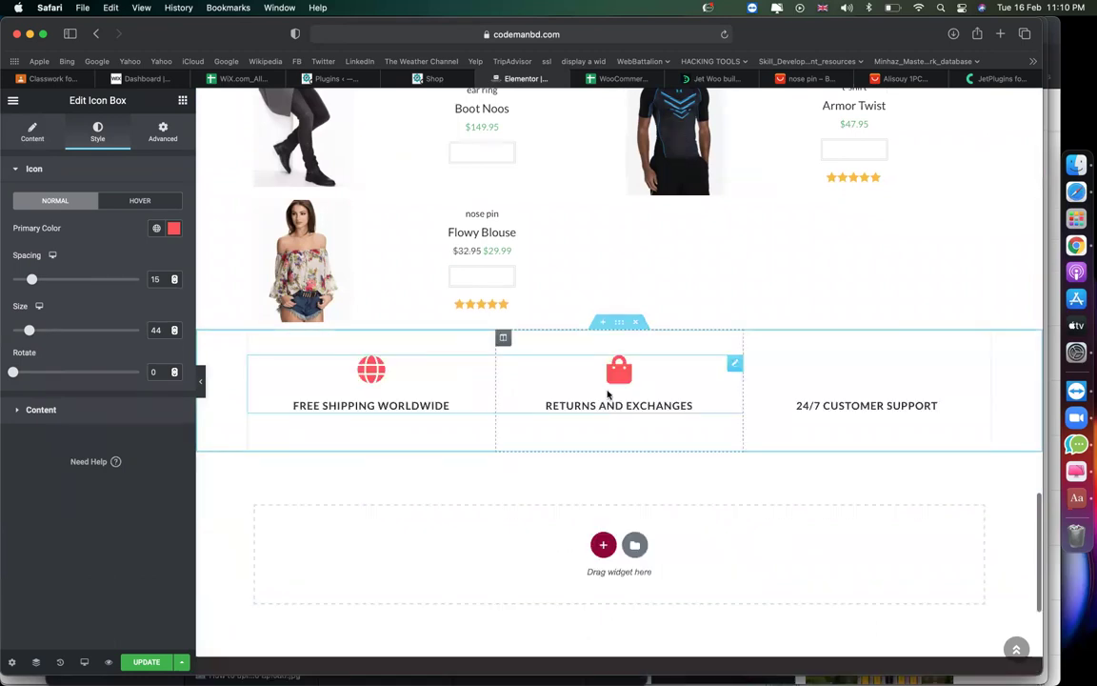
{"action": "scroll", "coordinate": [568, 384], "scroll_direction": "up", "scroll_amount": 2}
{"action": "scroll", "coordinate": [528, 367], "scroll_direction": "up", "scroll_amount": 2}
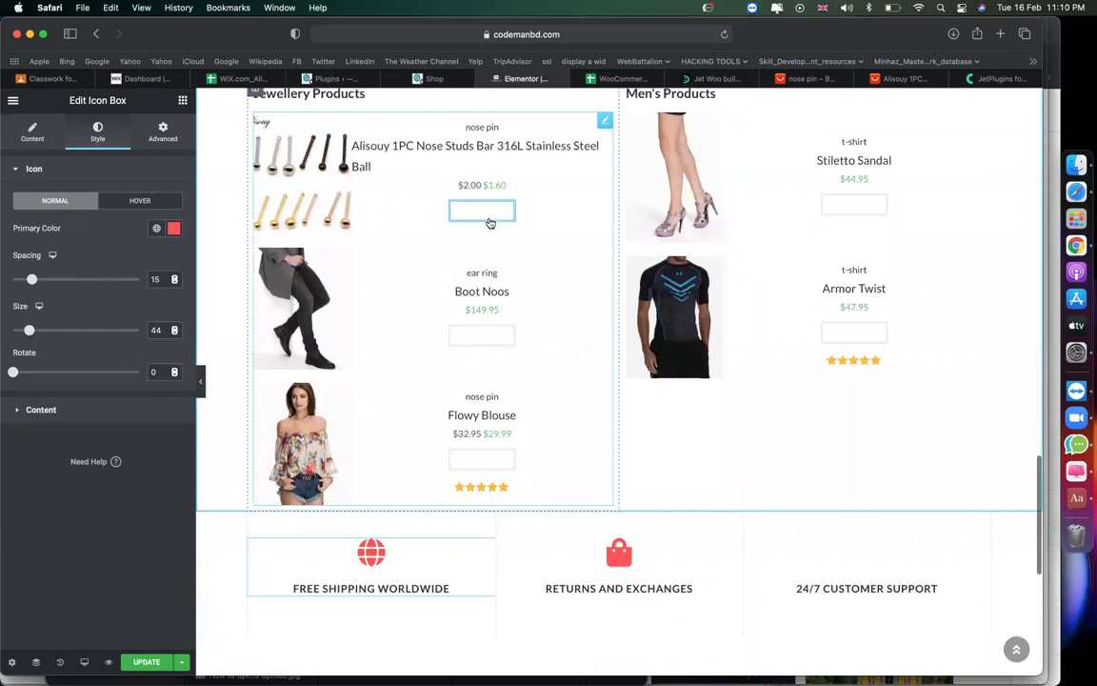
{"action": "scroll", "coordinate": [491, 222], "scroll_direction": "up", "scroll_amount": 2}
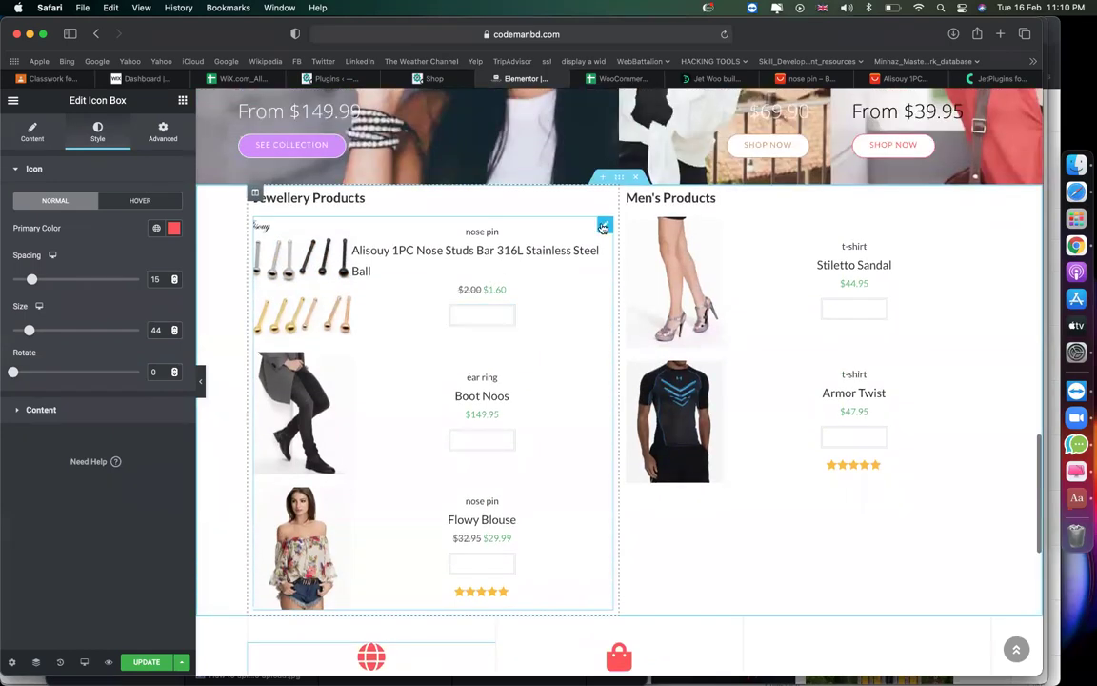
{"action": "left_click", "coordinate": [603, 227]}
Give the Jewellery Products list's Add to cart buttons a red #DB2424 background.
{"action": "left_click", "coordinate": [95, 129]}
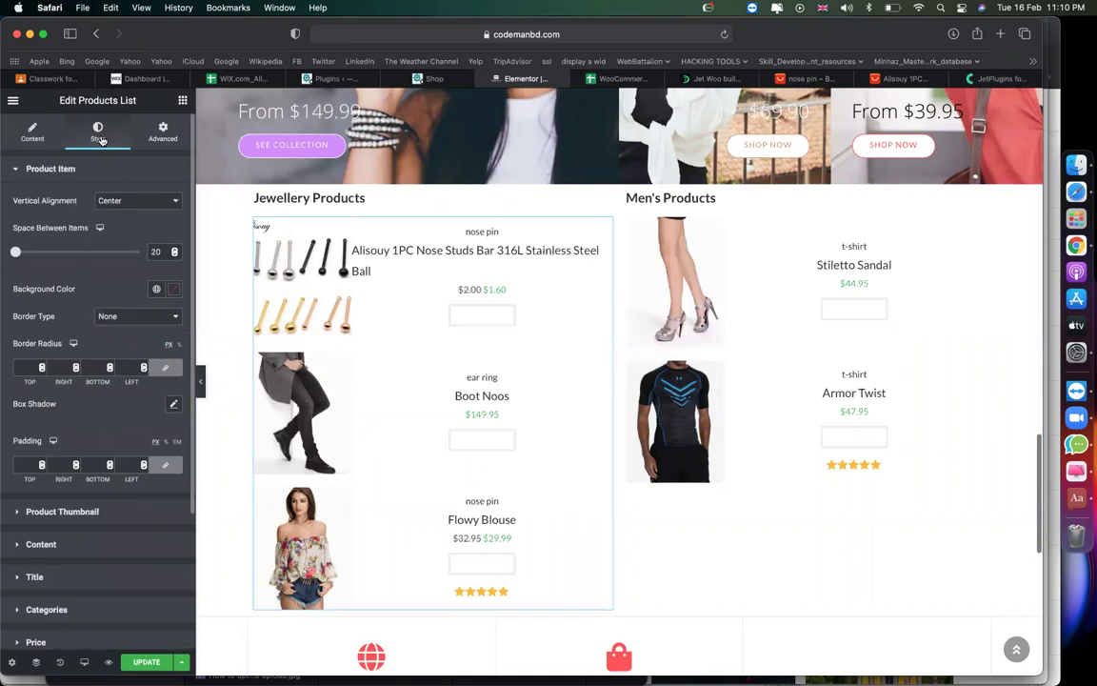
{"action": "scroll", "coordinate": [143, 400], "scroll_direction": "down", "scroll_amount": 4}
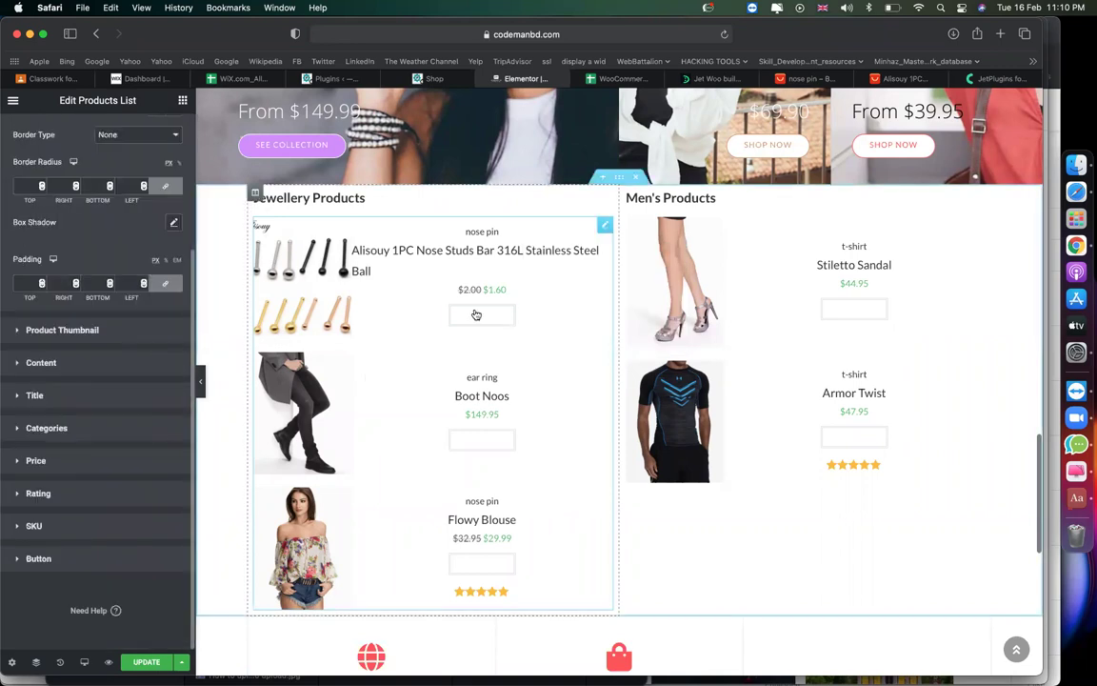
{"action": "left_click", "coordinate": [99, 561]}
{"action": "scroll", "coordinate": [115, 481], "scroll_direction": "down", "scroll_amount": 4}
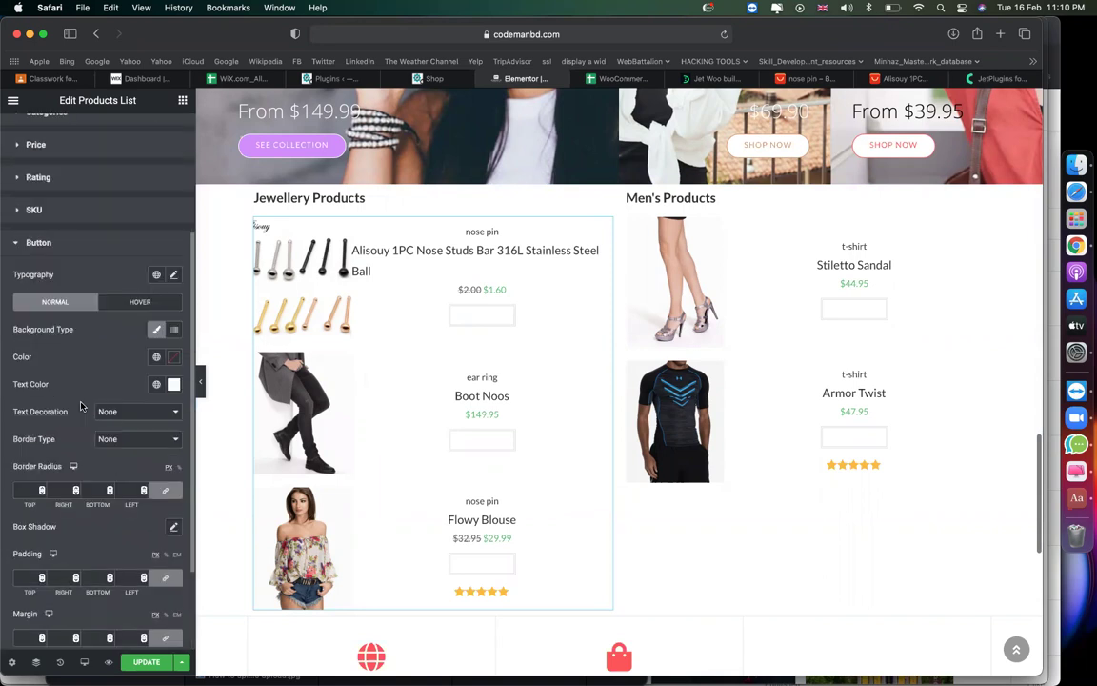
{"action": "left_click", "coordinate": [177, 351]}
{"action": "left_click", "coordinate": [149, 413]}
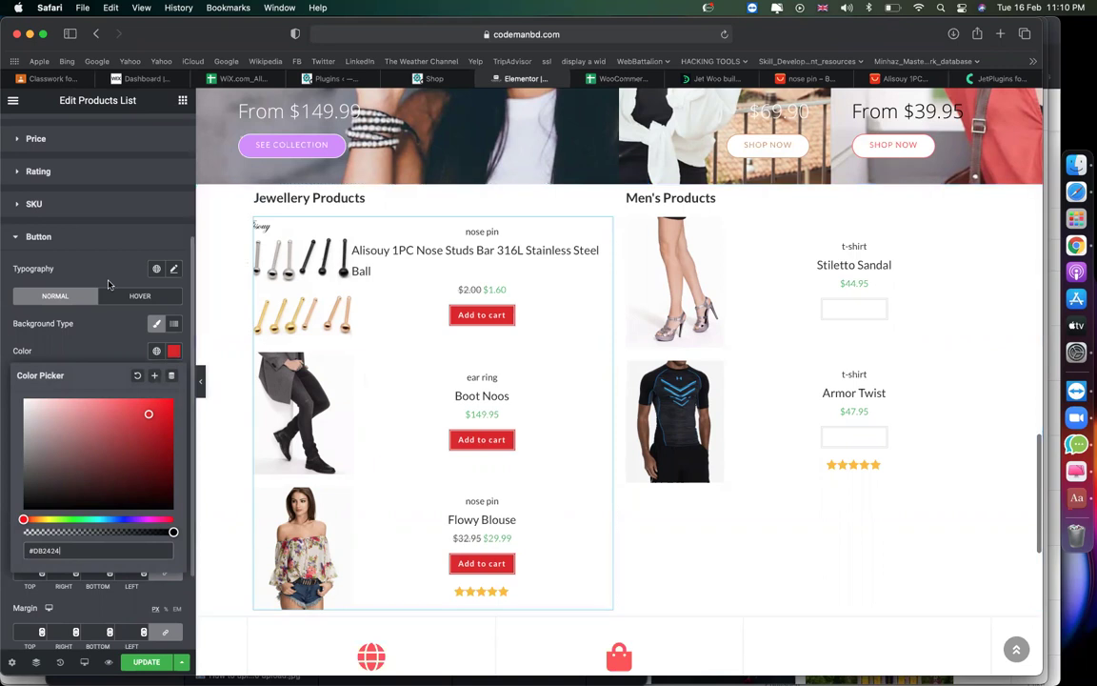
{"action": "scroll", "coordinate": [122, 279], "scroll_direction": "up", "scroll_amount": 10}
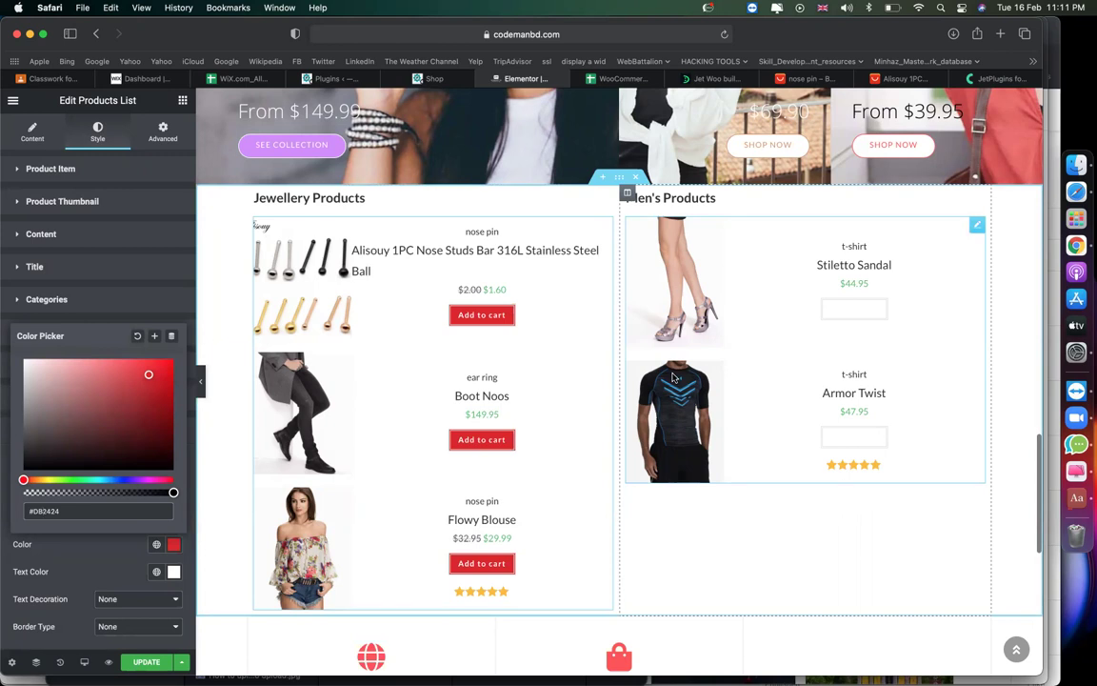
{"action": "scroll", "coordinate": [470, 417], "scroll_direction": "down", "scroll_amount": 5}
{"action": "scroll", "coordinate": [471, 419], "scroll_direction": "up", "scroll_amount": 15}
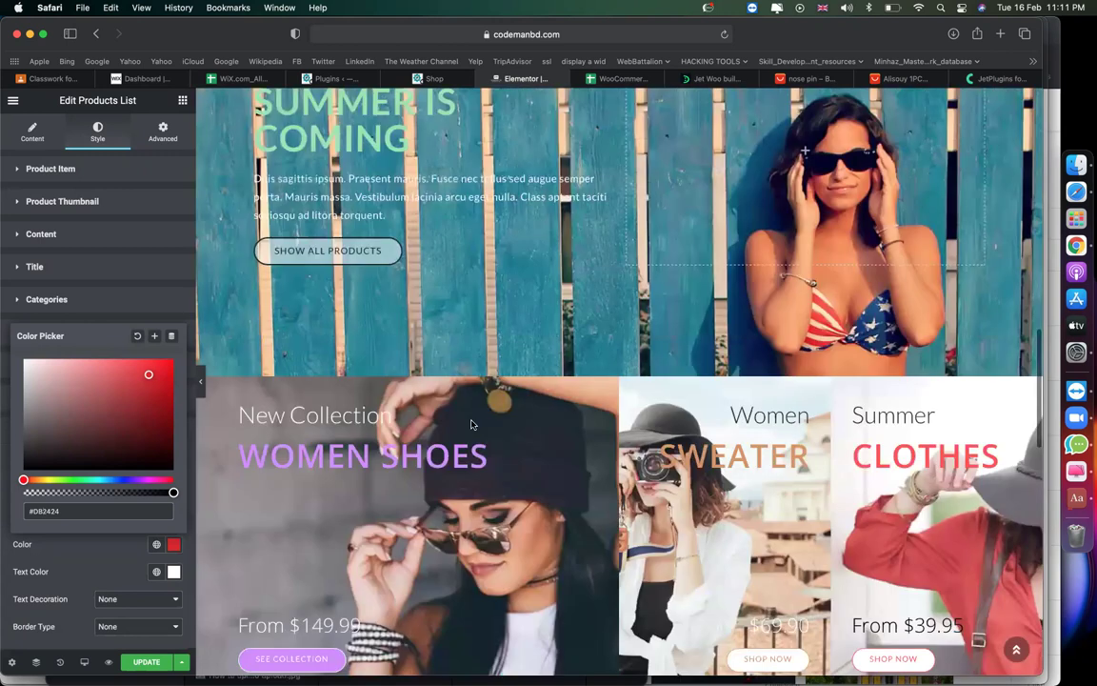
Set a 50 px top margin on the section holding both product lists.
{"action": "scroll", "coordinate": [471, 424], "scroll_direction": "up", "scroll_amount": 3}
{"action": "scroll", "coordinate": [424, 377], "scroll_direction": "down", "scroll_amount": 8}
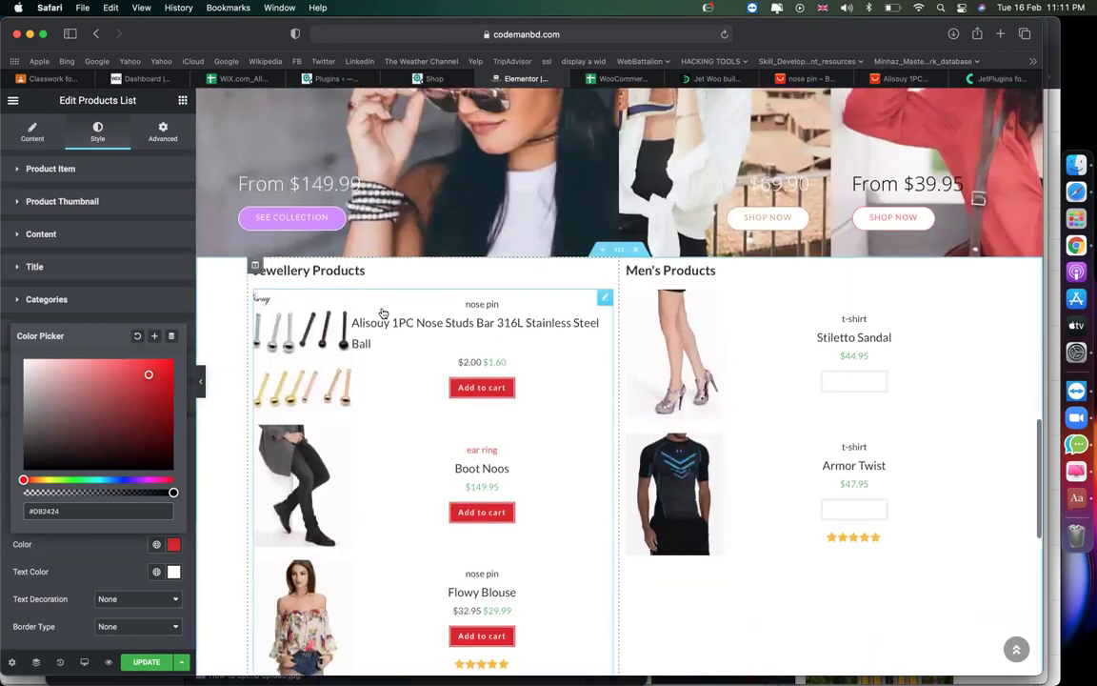
{"action": "left_click", "coordinate": [335, 275]}
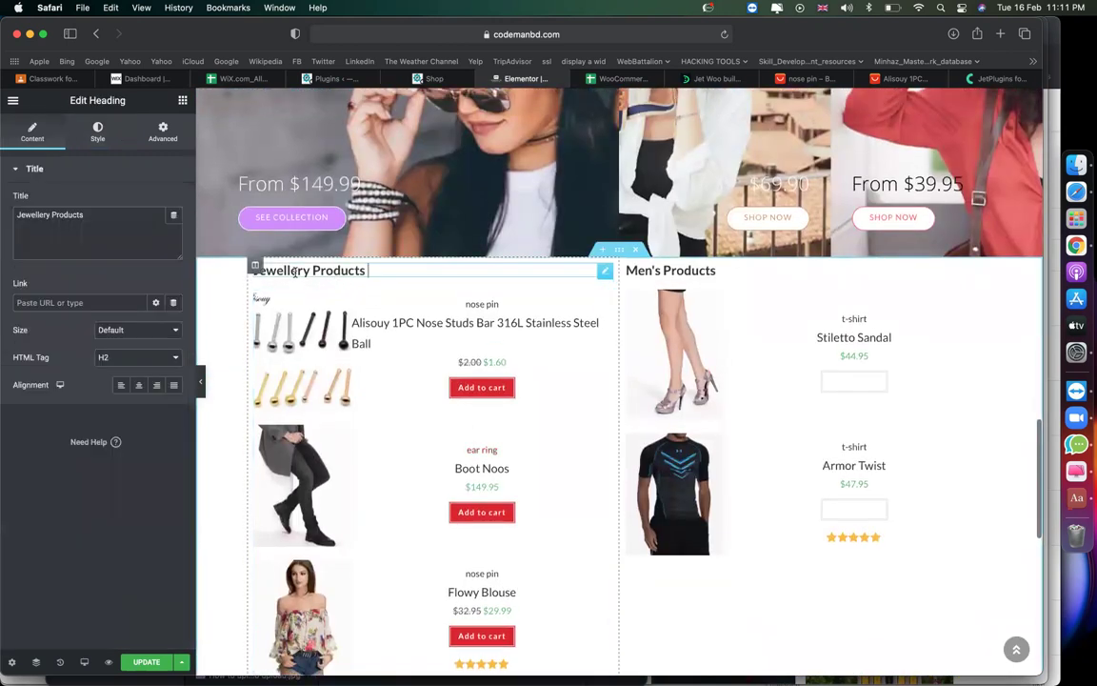
{"action": "left_click", "coordinate": [620, 250]}
{"action": "left_click", "coordinate": [163, 132]}
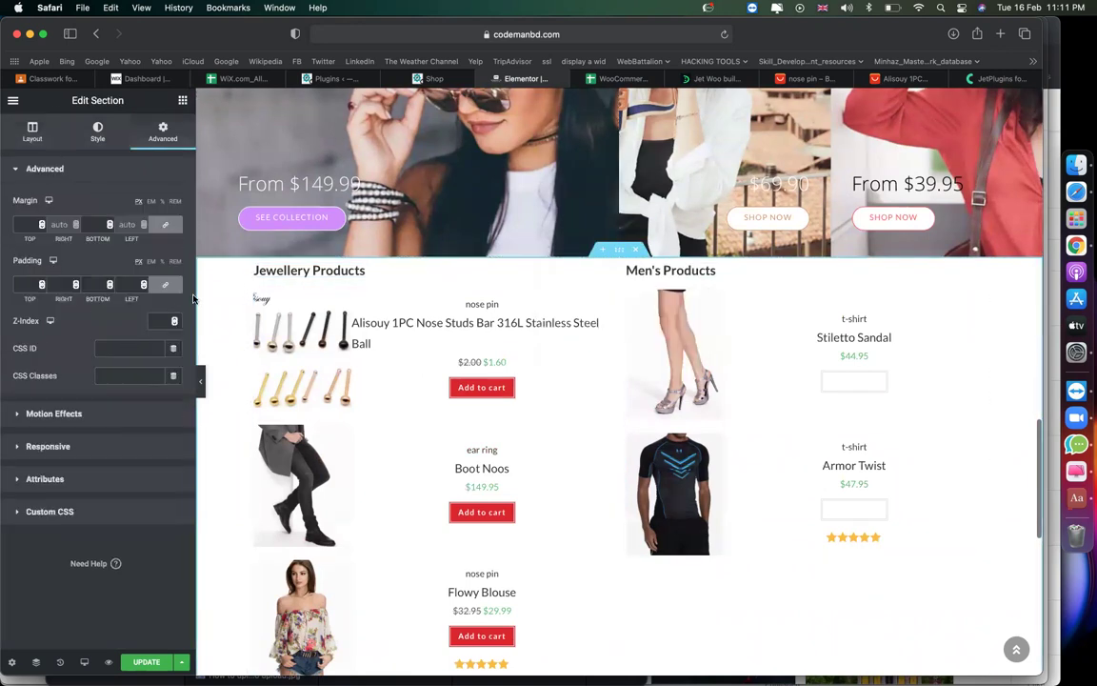
{"action": "left_click", "coordinate": [27, 225]}
{"action": "left_click", "coordinate": [89, 223]}
{"action": "type", "text": "0"}
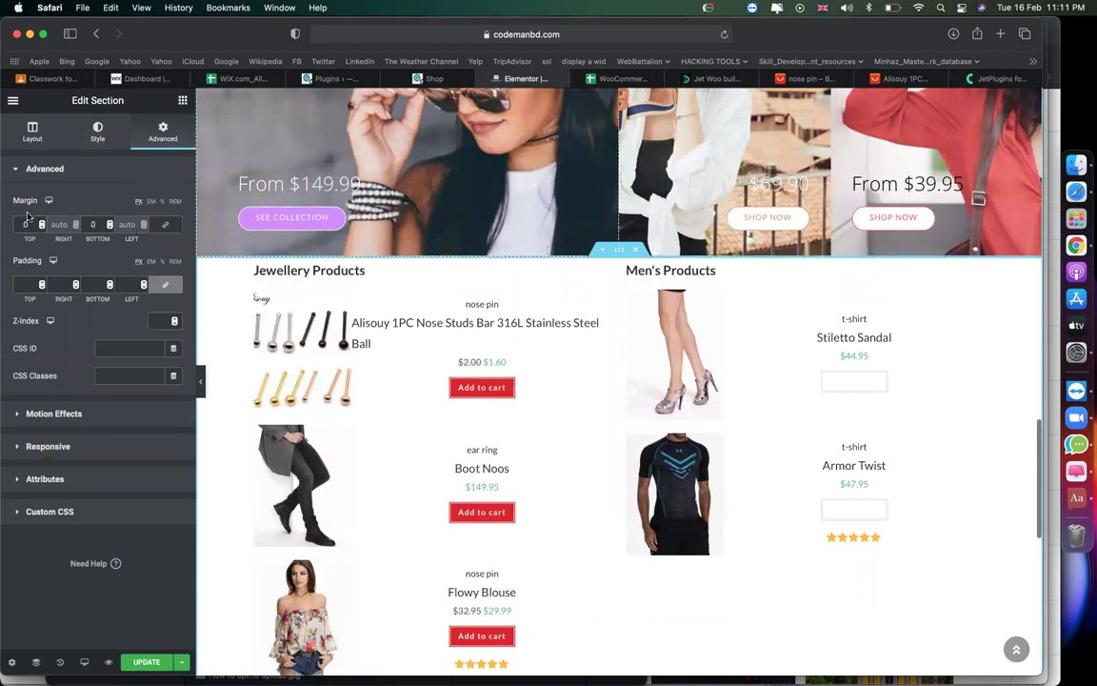
{"action": "type", "text": "5"}
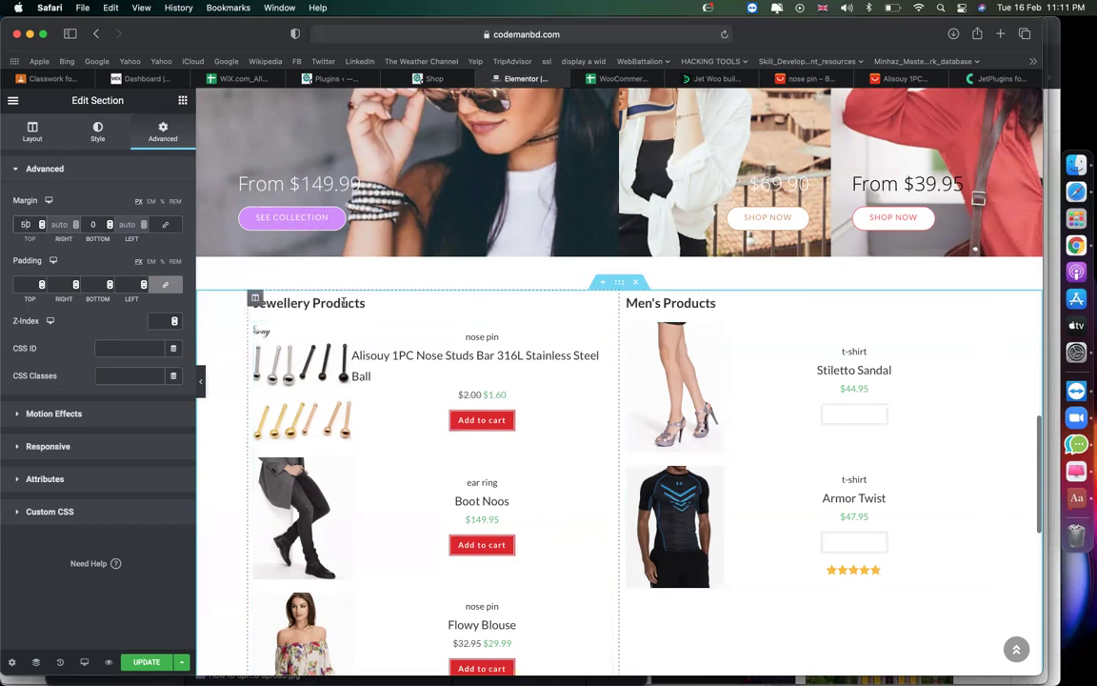
Pad the Jewellery Products heading 20 px on all sides, clearing a trial 100 px margin.
{"action": "left_click", "coordinate": [606, 305]}
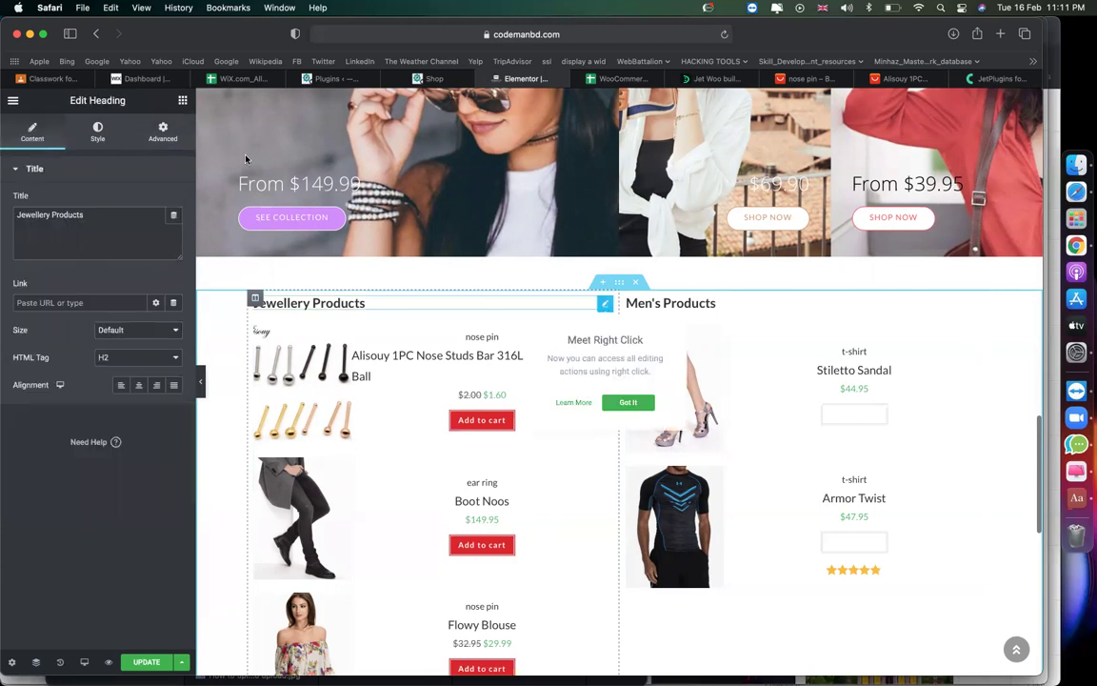
{"action": "left_click", "coordinate": [163, 132]}
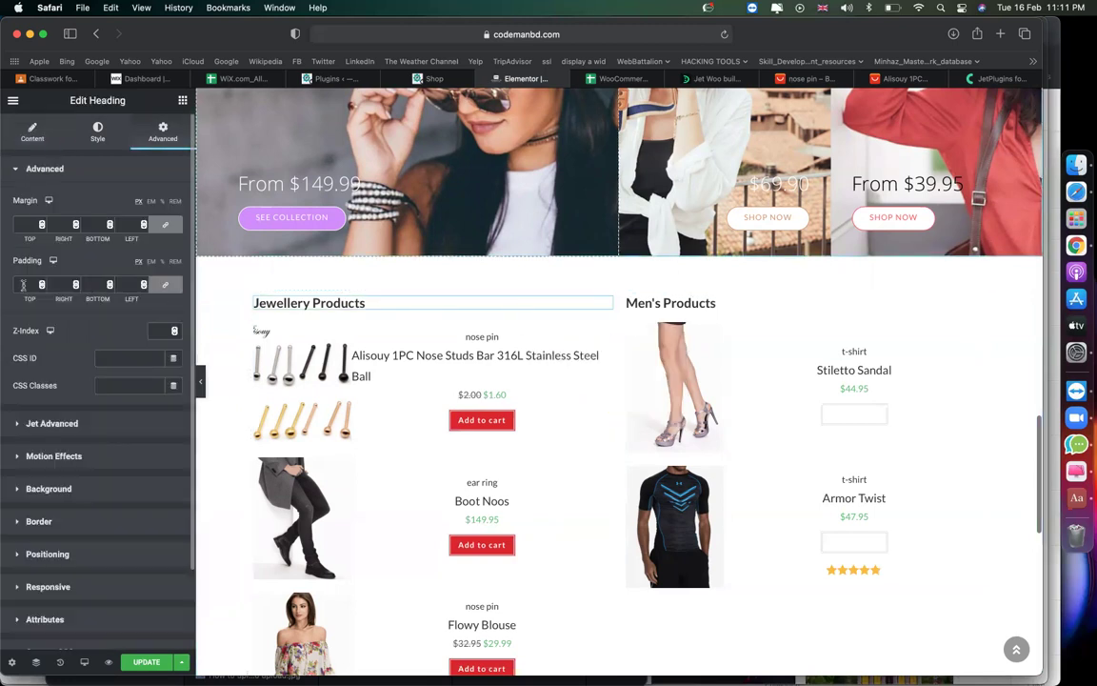
{"action": "type", "text": "20"}
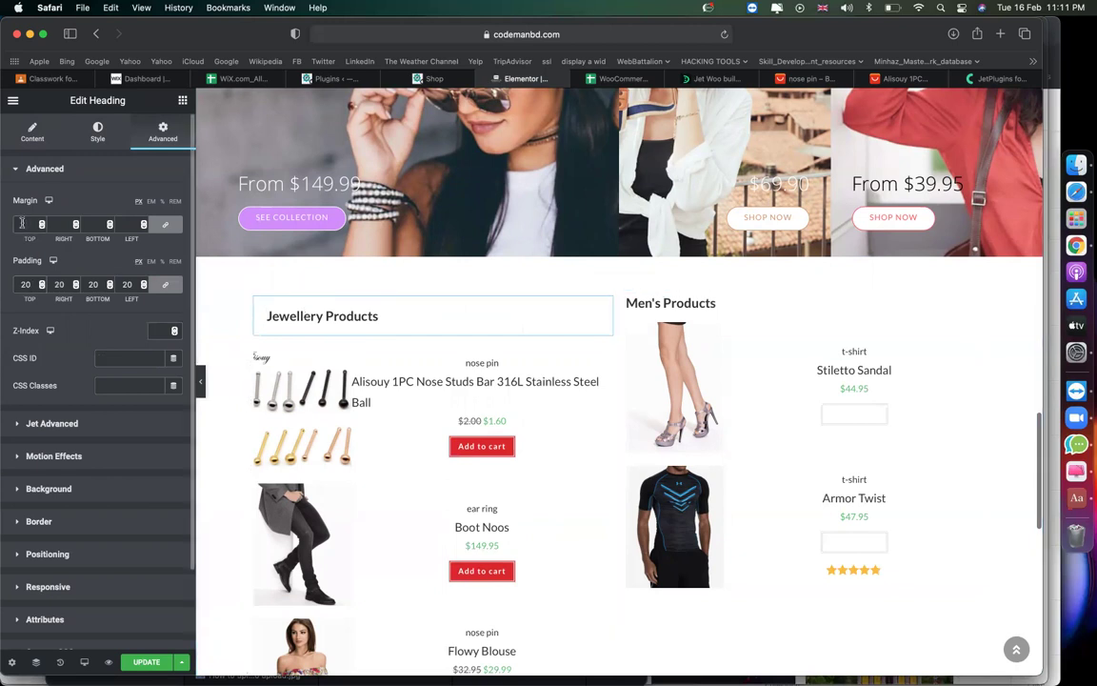
{"action": "type", "text": "100"}
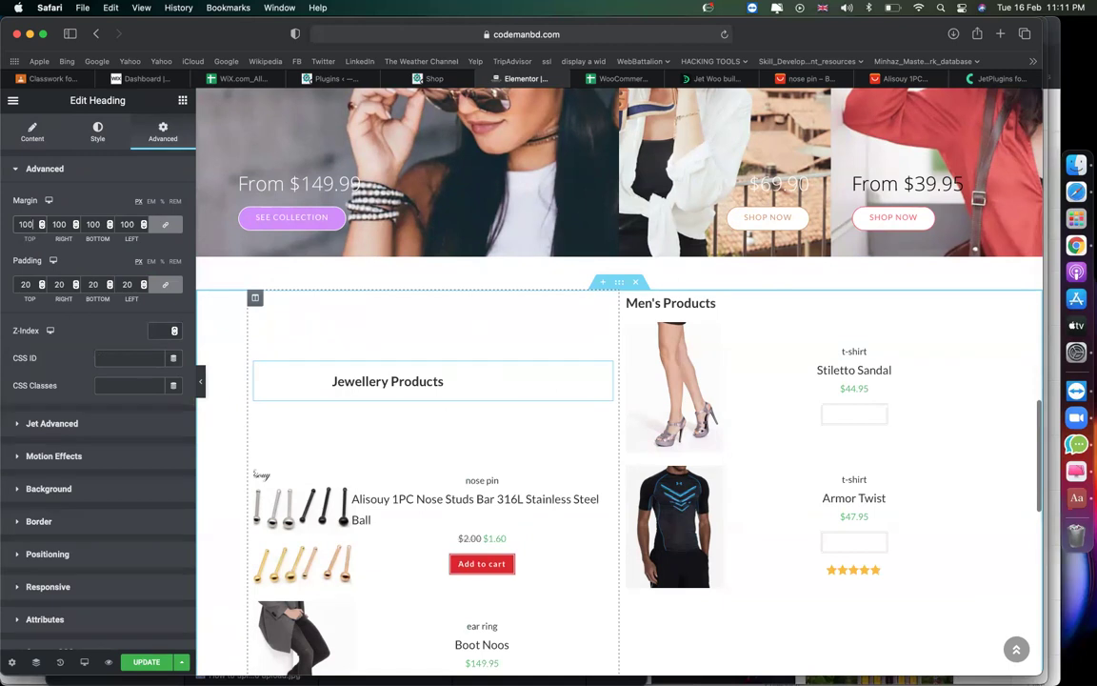
{"action": "key", "text": "BackSpace"}
{"action": "key", "text": "BackSpace"}
{"action": "key", "text": "BackSpace"}
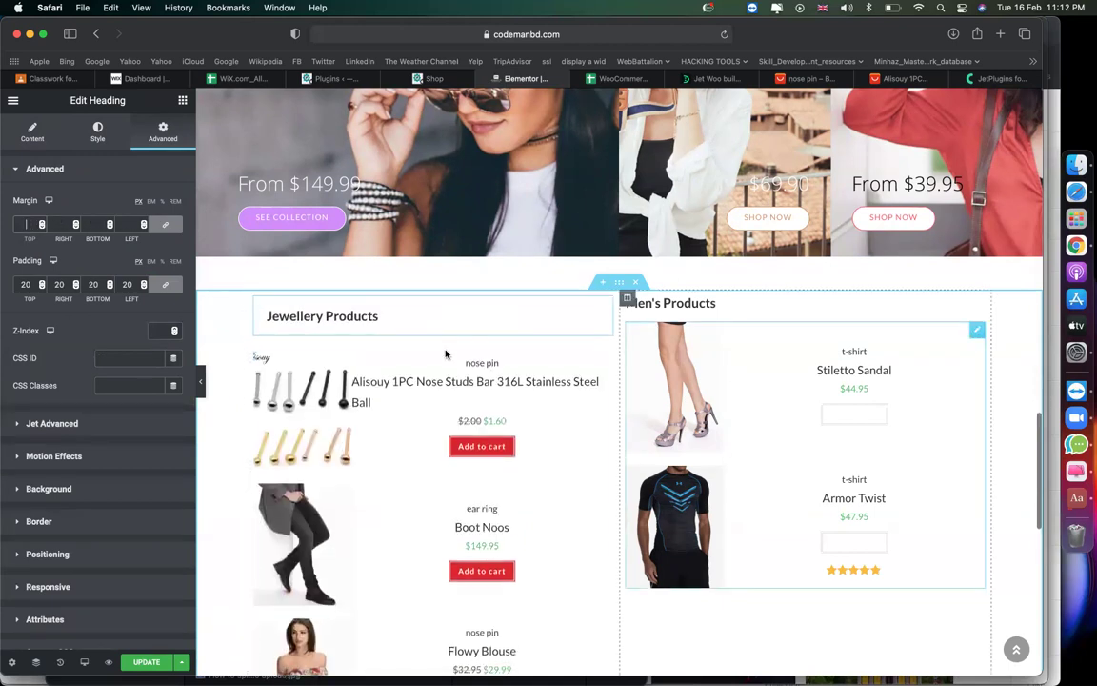
{"action": "scroll", "coordinate": [539, 429], "scroll_direction": "down", "scroll_amount": 10}
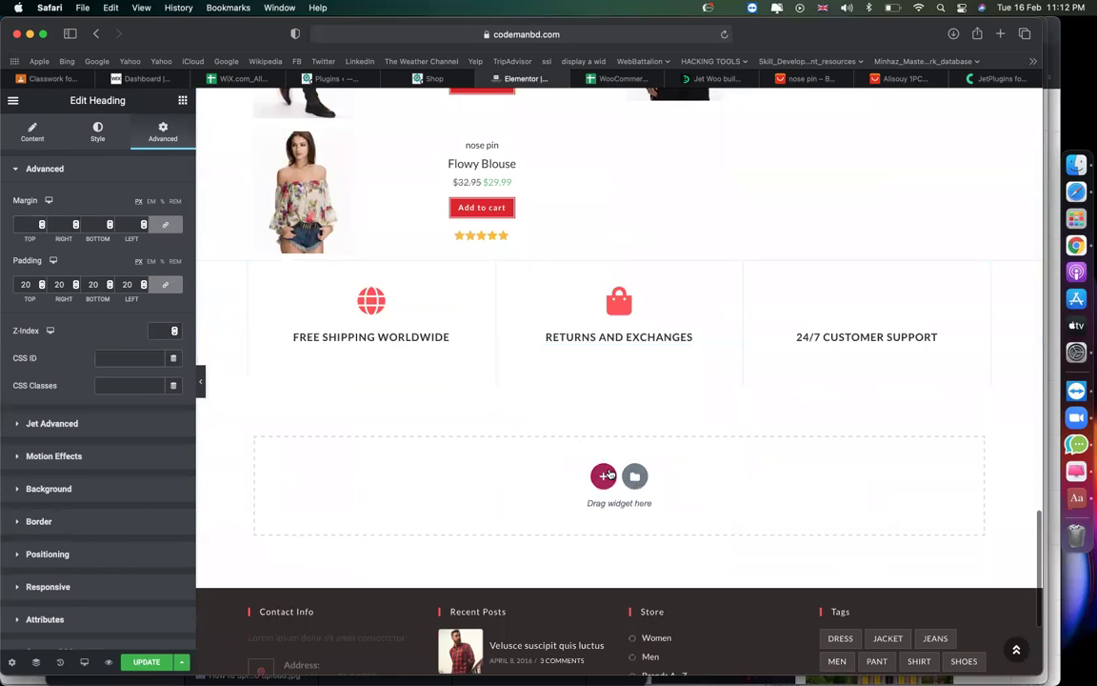
Add a single-column section below the features row containing a Jet Woo Categories Grid.
{"action": "left_click", "coordinate": [604, 475]}
{"action": "left_click", "coordinate": [444, 510]}
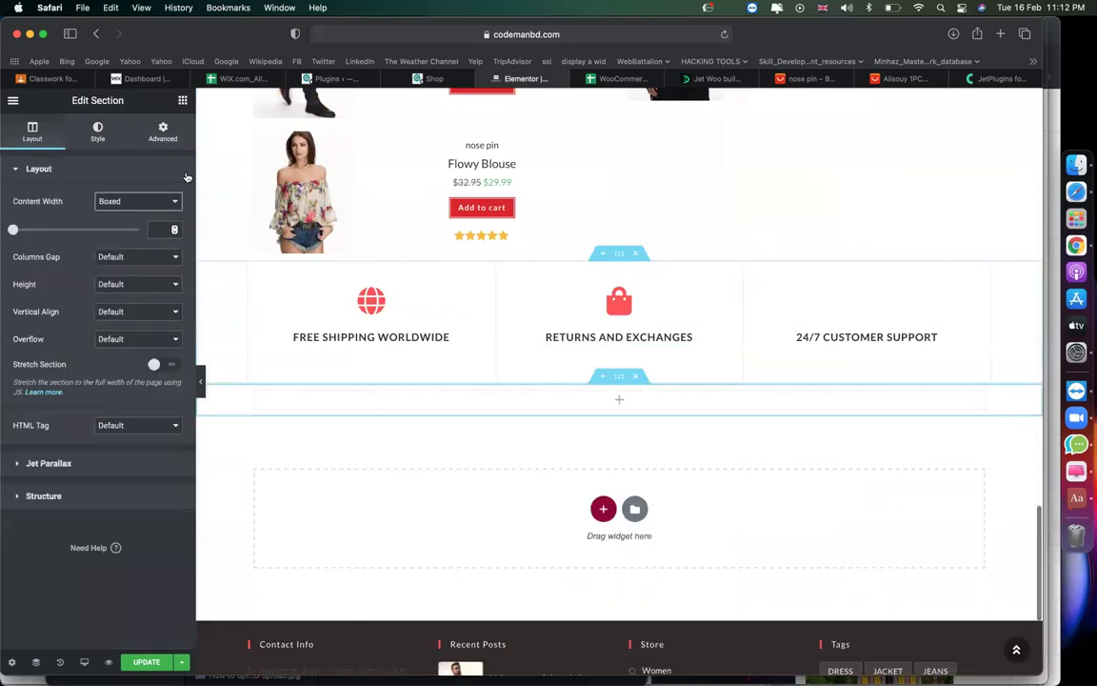
{"action": "left_click", "coordinate": [184, 101]}
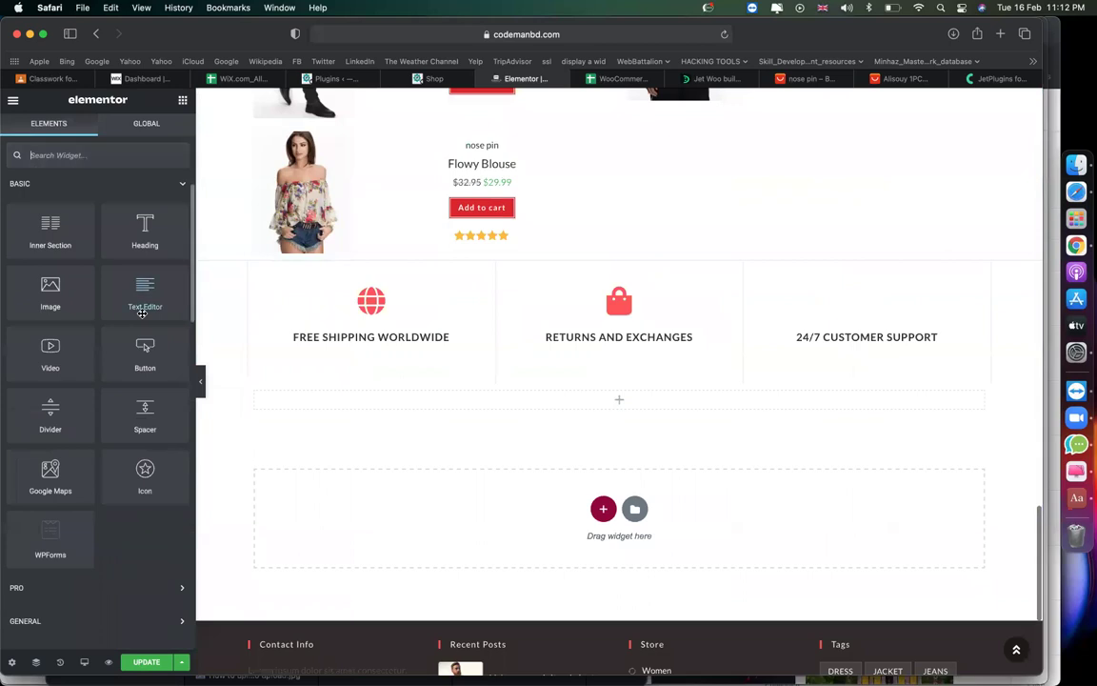
{"action": "scroll", "coordinate": [142, 313], "scroll_direction": "down", "scroll_amount": 15}
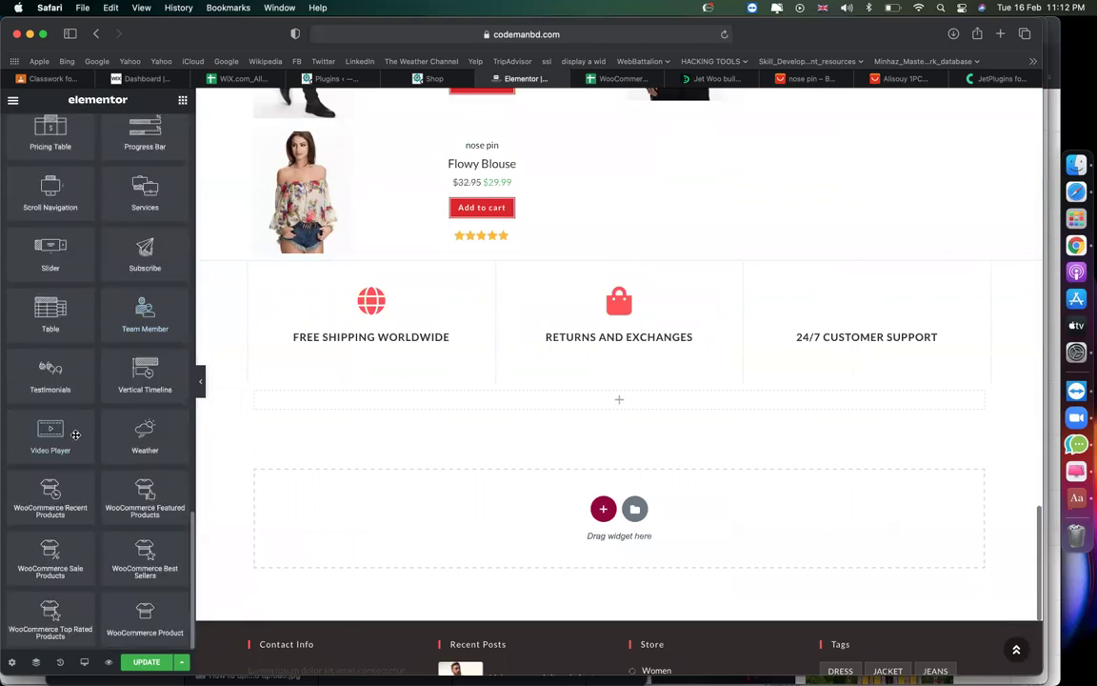
{"action": "scroll", "coordinate": [94, 522], "scroll_direction": "up", "scroll_amount": 10}
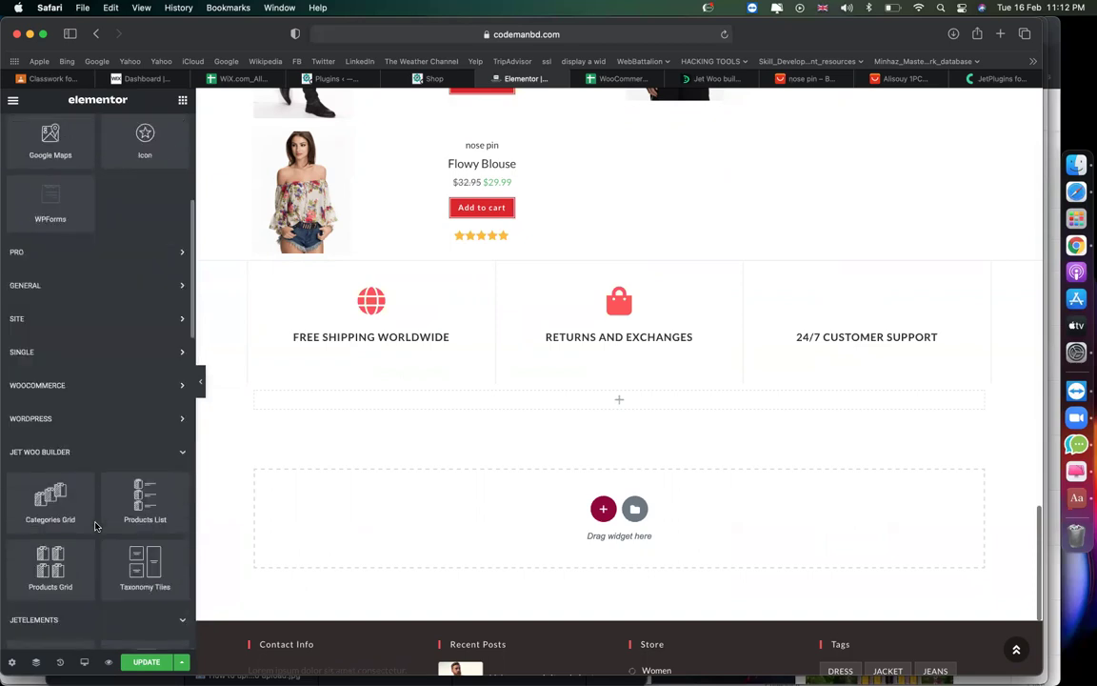
{"action": "left_click_drag", "start_coordinate": [50, 498], "coordinate": [553, 407]}
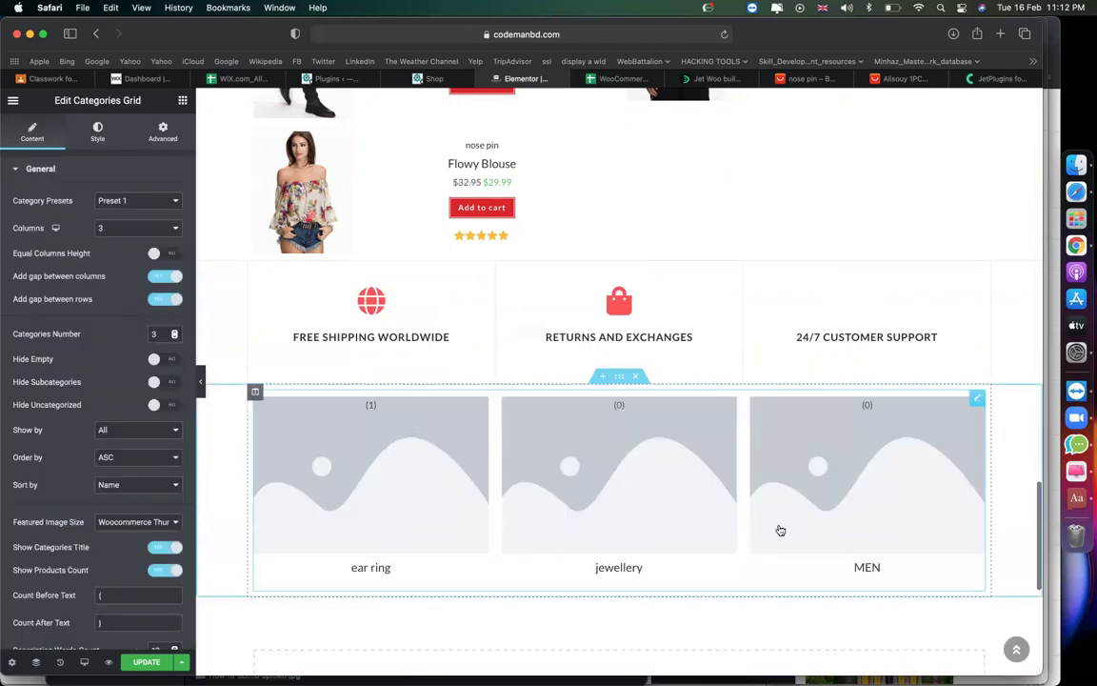
Go to the Products > Categories page in the WordPress admin tab.
{"action": "left_click", "coordinate": [324, 78]}
{"action": "mouse_move", "coordinate": [47, 255]}
{"action": "mouse_move", "coordinate": [49, 276]}
{"action": "left_click", "coordinate": [161, 319]}
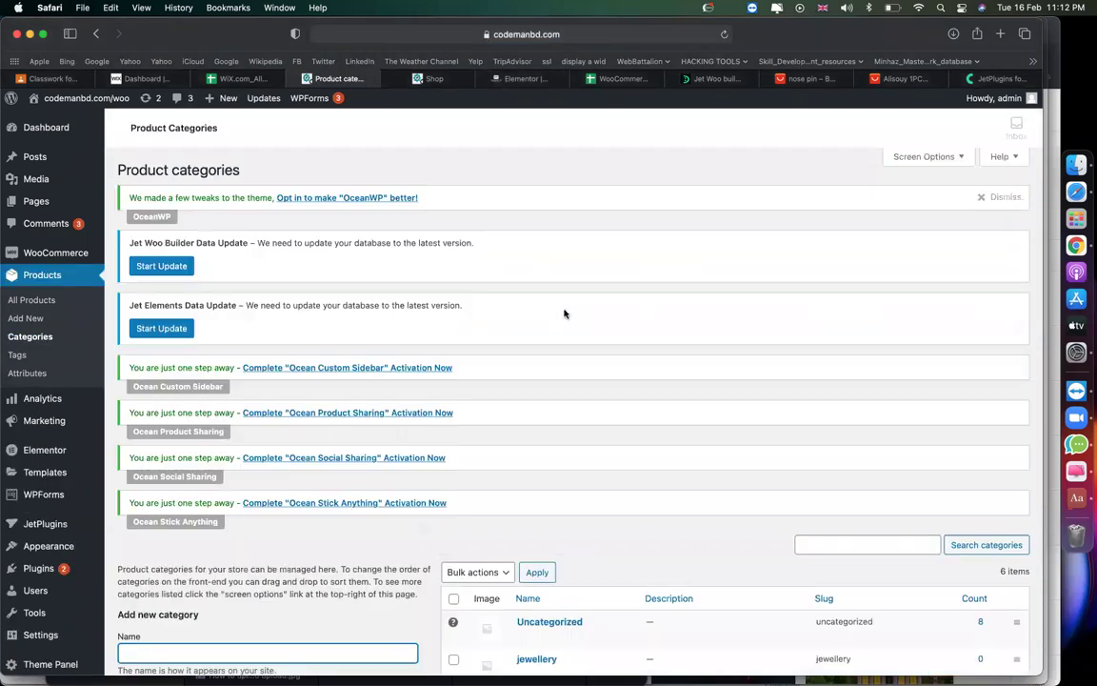
Set the silver nose-pin image as the jewellery category thumbnail, update it, and save the homepage.
{"action": "scroll", "coordinate": [703, 421], "scroll_direction": "down", "scroll_amount": 5}
{"action": "left_click", "coordinate": [524, 401]}
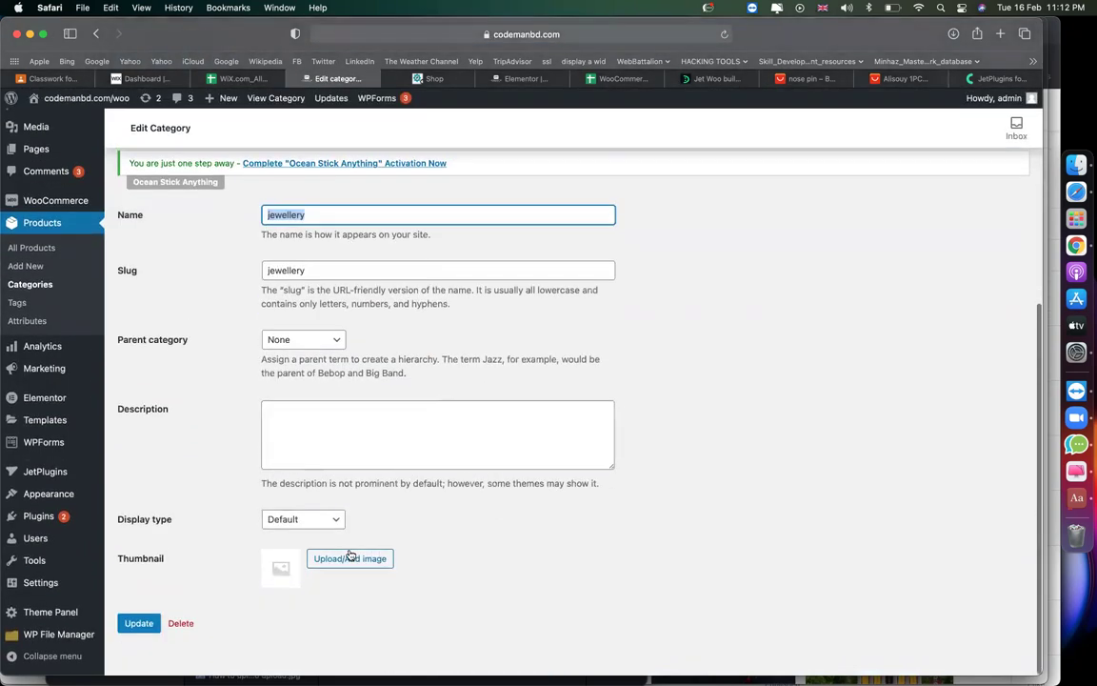
{"action": "left_click", "coordinate": [350, 557]}
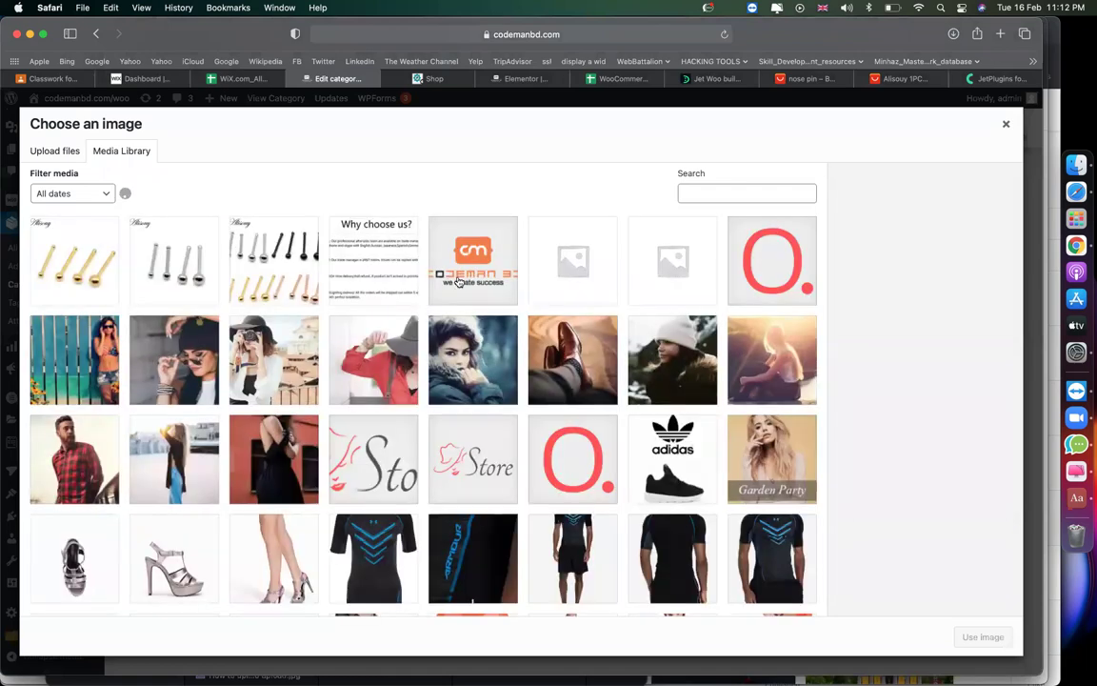
{"action": "left_click", "coordinate": [172, 257]}
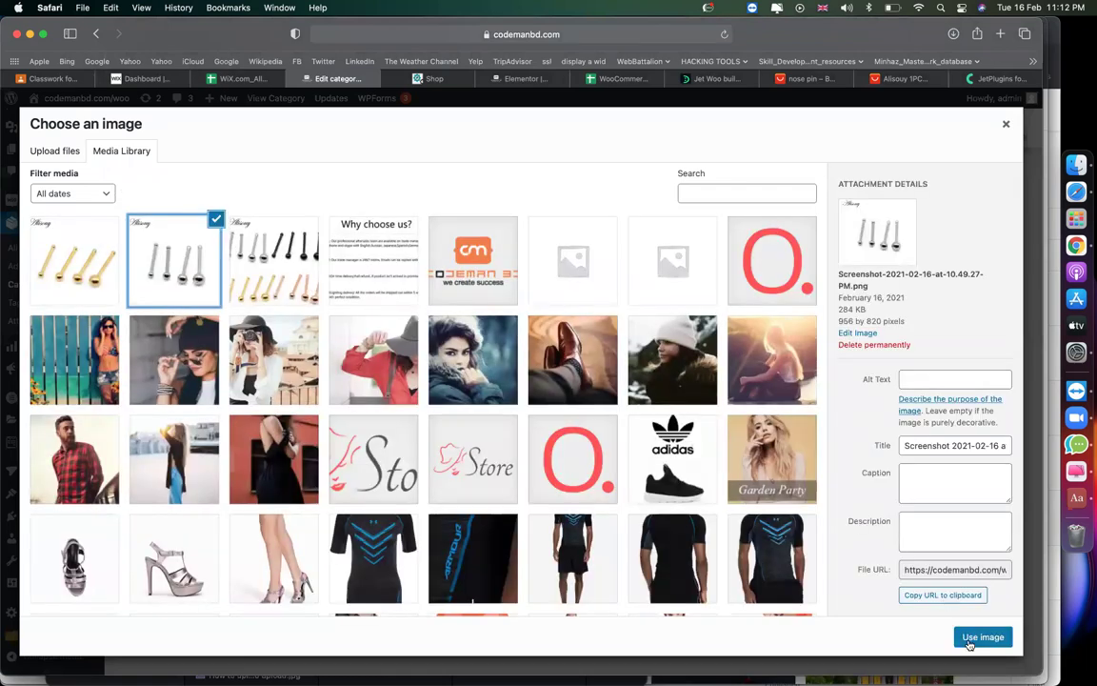
{"action": "left_click", "coordinate": [983, 636]}
{"action": "scroll", "coordinate": [747, 483], "scroll_direction": "down", "scroll_amount": 2}
{"action": "left_click", "coordinate": [139, 622]}
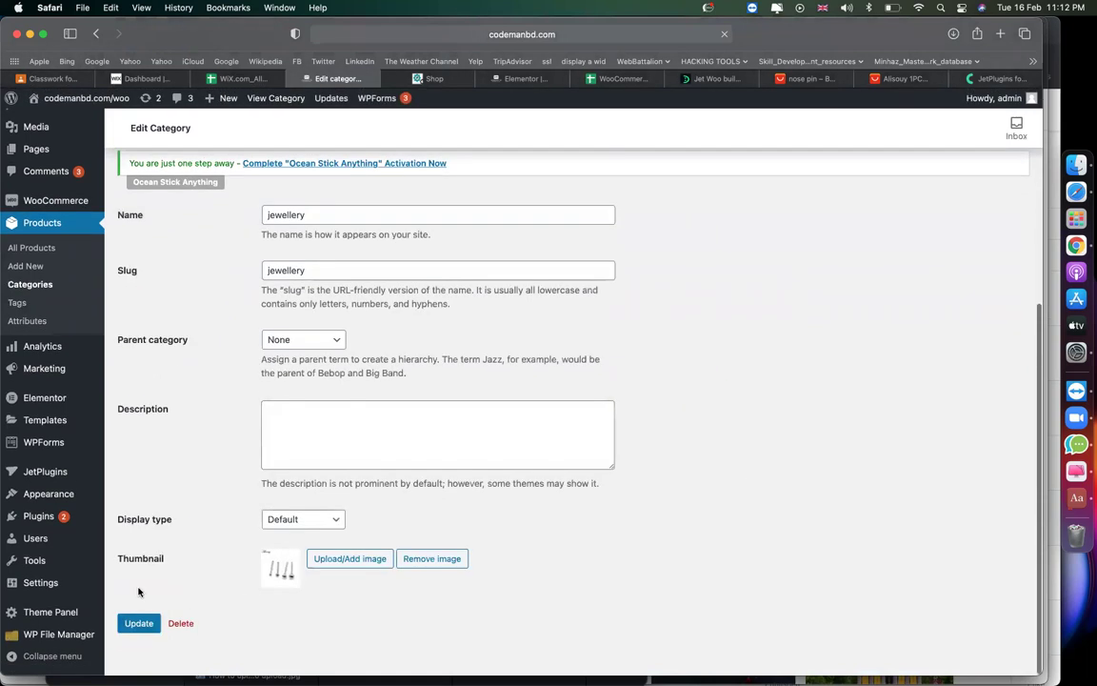
{"action": "left_click", "coordinate": [524, 78]}
{"action": "left_click", "coordinate": [147, 662]}
Scroll through the saved homepage in Elementor to review the categories grid.
{"action": "scroll", "coordinate": [344, 410], "scroll_direction": "up", "scroll_amount": 3}
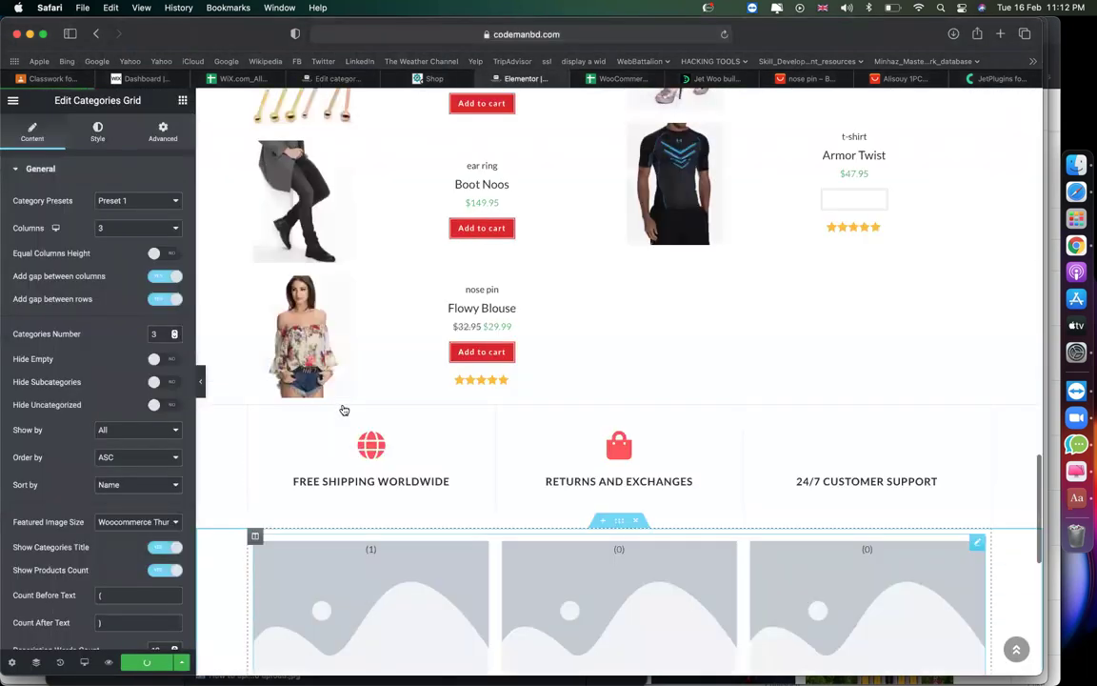
{"action": "scroll", "coordinate": [344, 410], "scroll_direction": "down", "scroll_amount": 10}
{"action": "scroll", "coordinate": [344, 409], "scroll_direction": "up", "scroll_amount": 5}
{"action": "scroll", "coordinate": [344, 410], "scroll_direction": "up", "scroll_amount": 2}
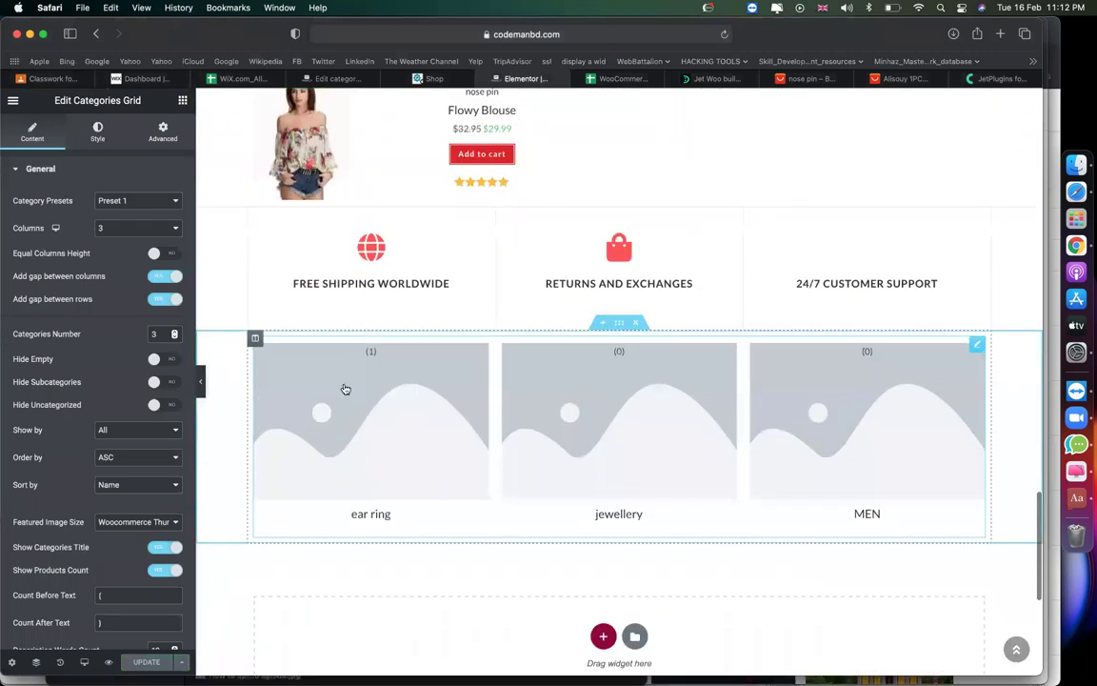
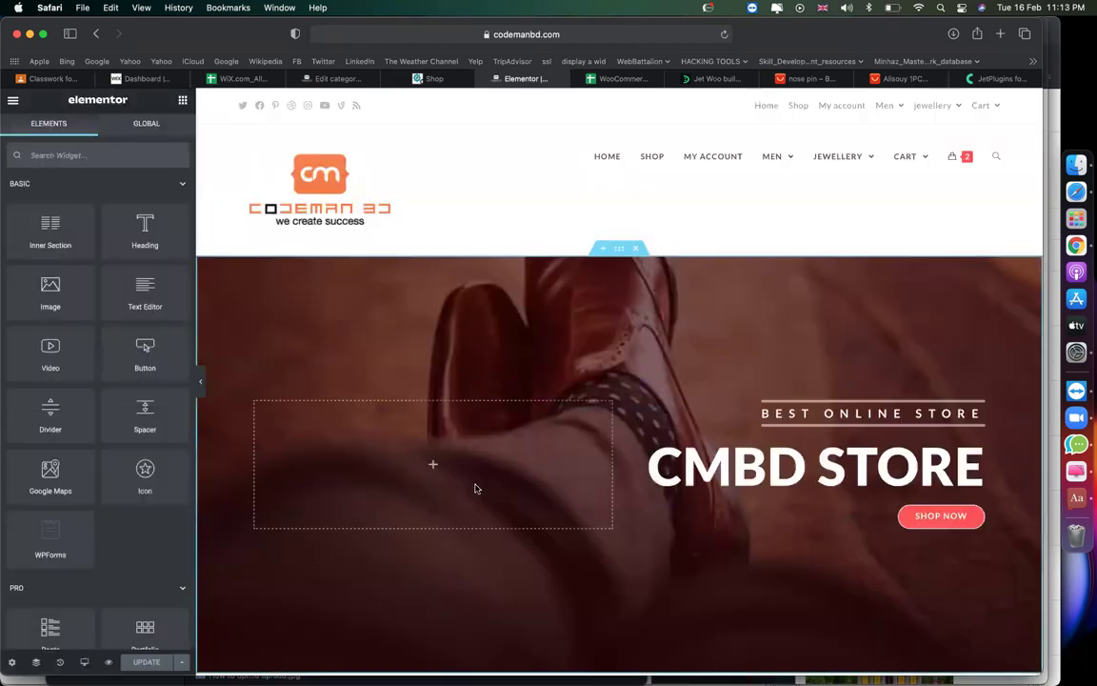
Add a new empty section below the category tiles.
{"action": "scroll", "coordinate": [476, 489], "scroll_direction": "down", "scroll_amount": 20}
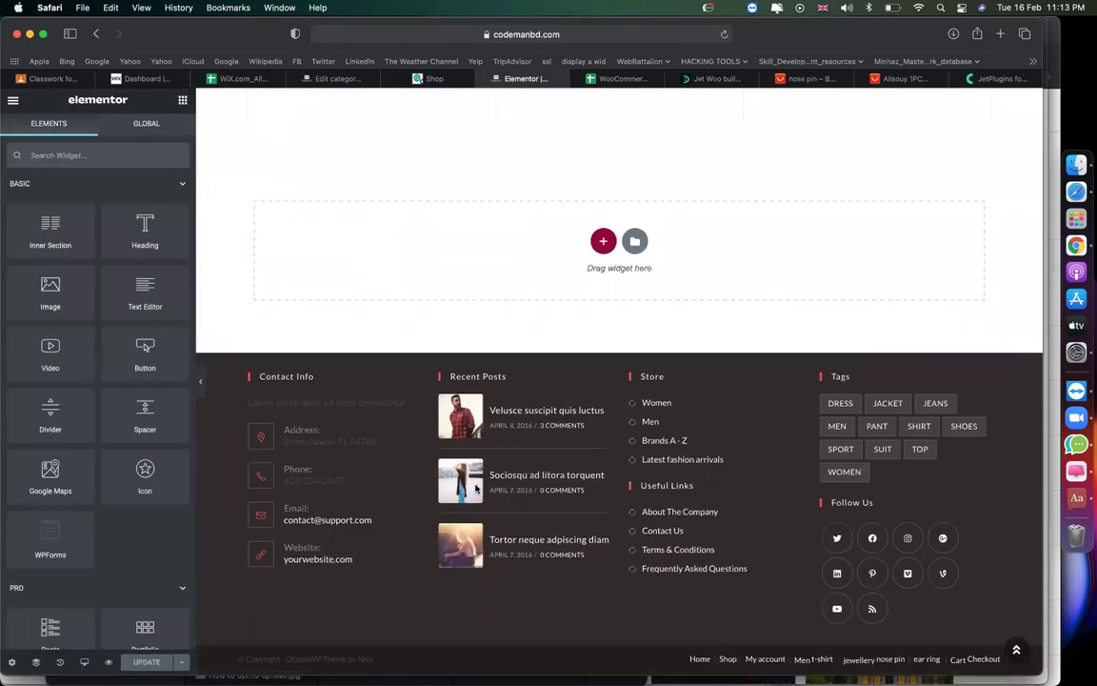
{"action": "scroll", "coordinate": [476, 489], "scroll_direction": "up", "scroll_amount": 10}
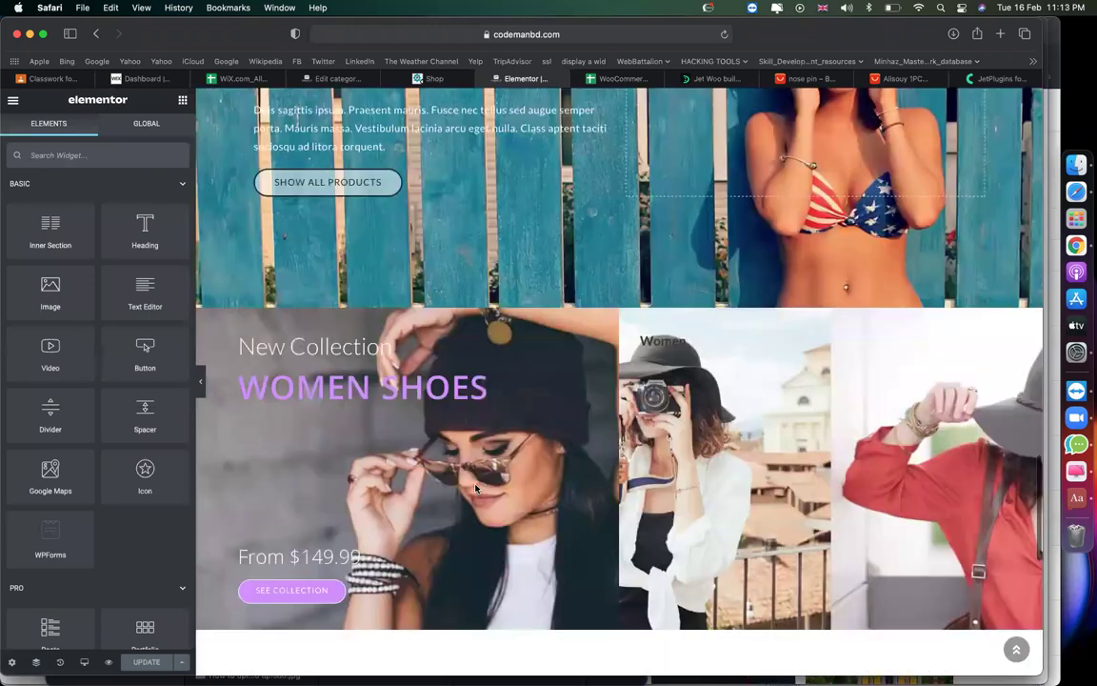
{"action": "scroll", "coordinate": [476, 488], "scroll_direction": "down", "scroll_amount": 10}
{"action": "scroll", "coordinate": [522, 446], "scroll_direction": "up", "scroll_amount": 20}
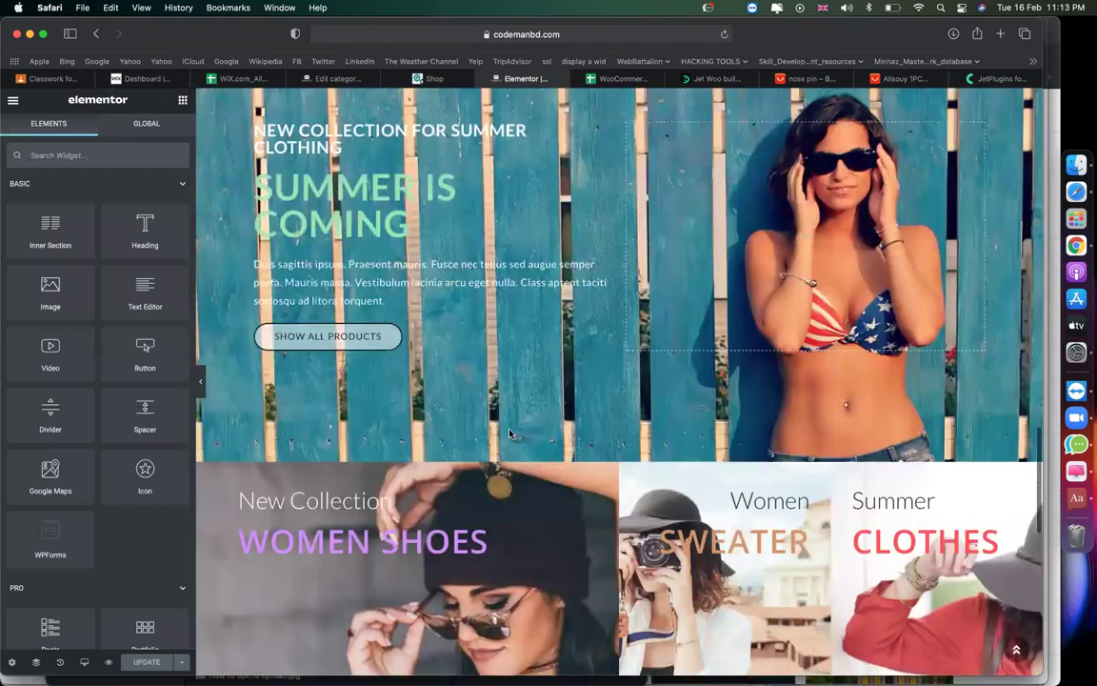
{"action": "scroll", "coordinate": [509, 433], "scroll_direction": "up", "scroll_amount": 10}
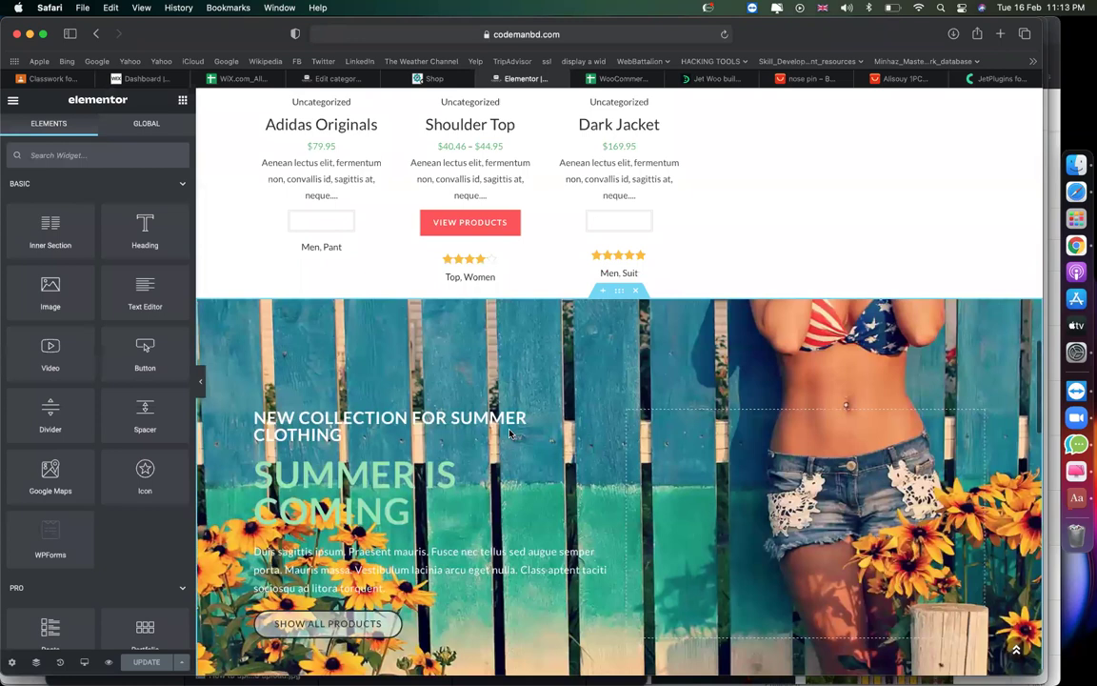
{"action": "scroll", "coordinate": [509, 434], "scroll_direction": "down", "scroll_amount": 15}
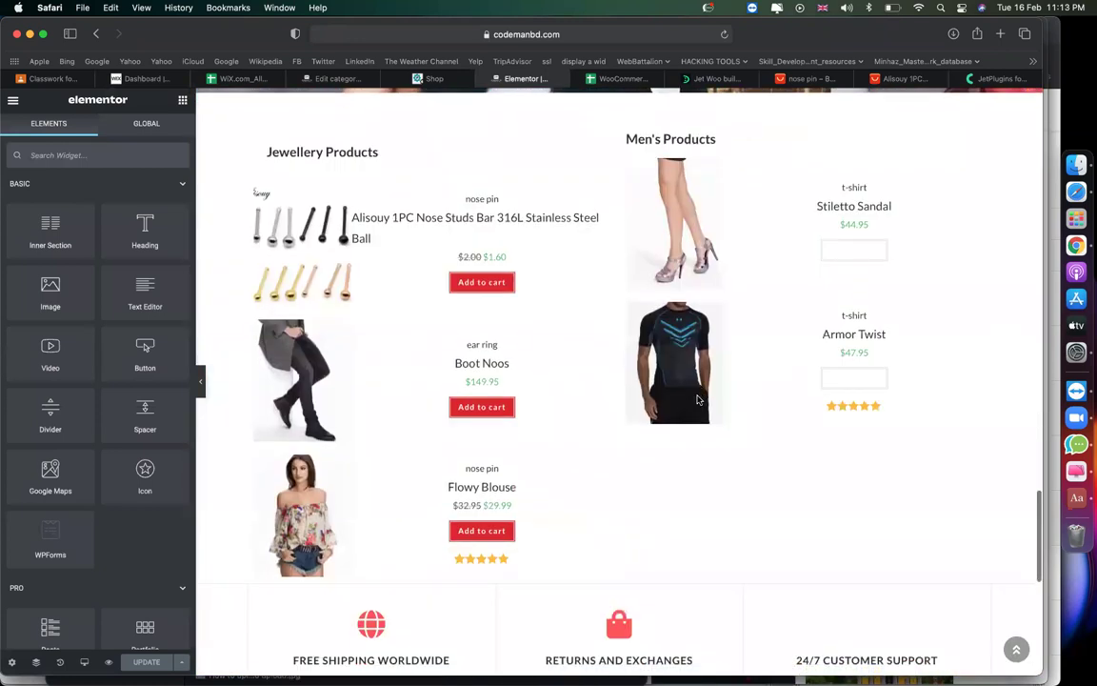
{"action": "scroll", "coordinate": [697, 400], "scroll_direction": "up", "scroll_amount": 20}
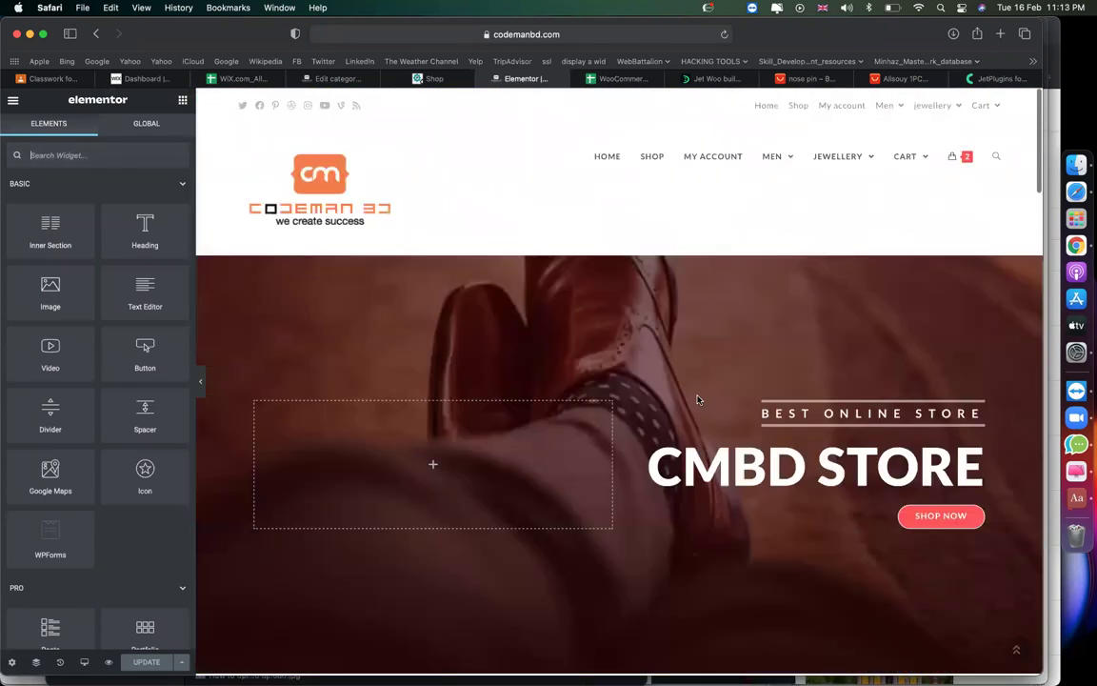
{"action": "scroll", "coordinate": [697, 400], "scroll_direction": "down", "scroll_amount": 8}
{"action": "scroll", "coordinate": [697, 400], "scroll_direction": "down", "scroll_amount": 20}
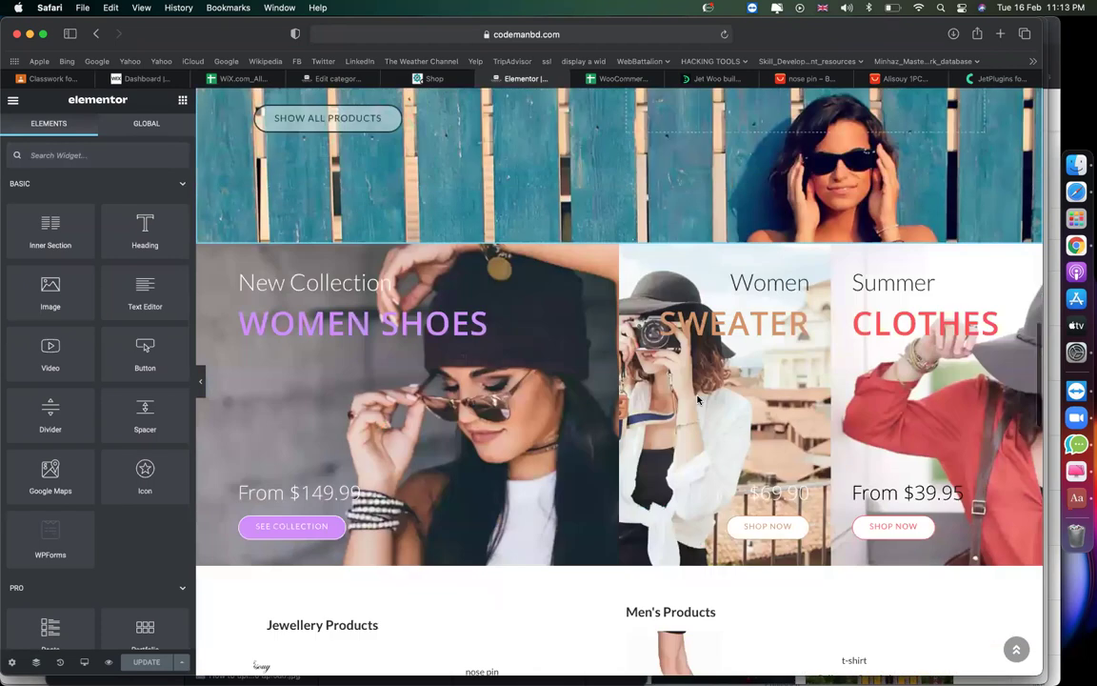
{"action": "scroll", "coordinate": [698, 400], "scroll_direction": "down", "scroll_amount": 4}
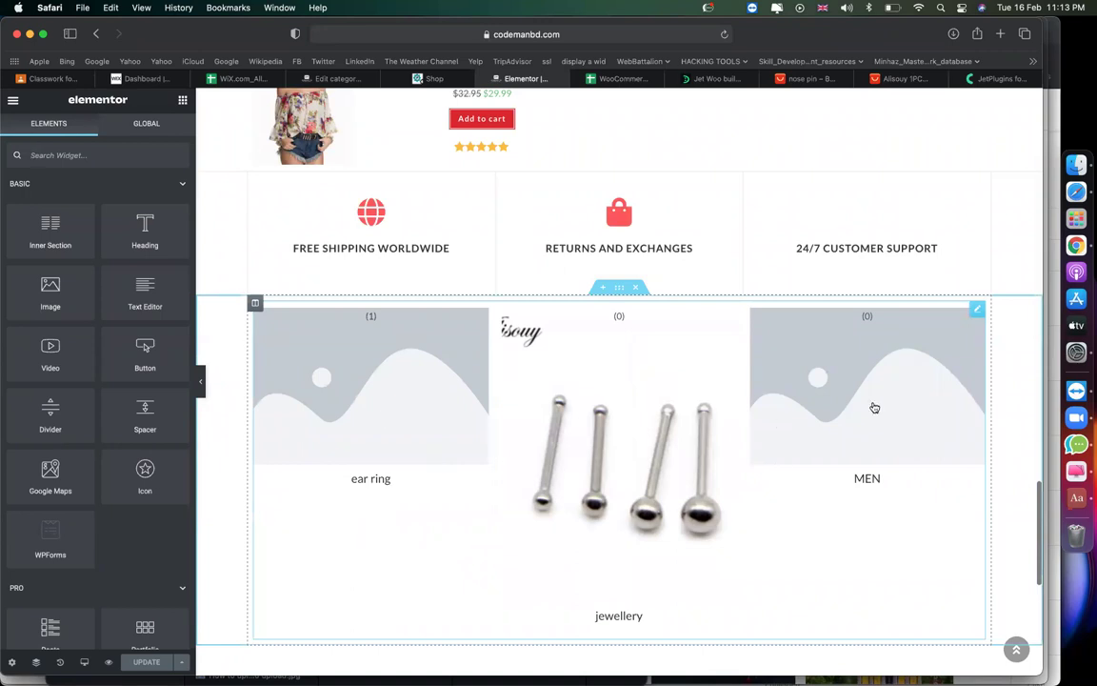
{"action": "scroll", "coordinate": [416, 448], "scroll_direction": "down", "scroll_amount": 5}
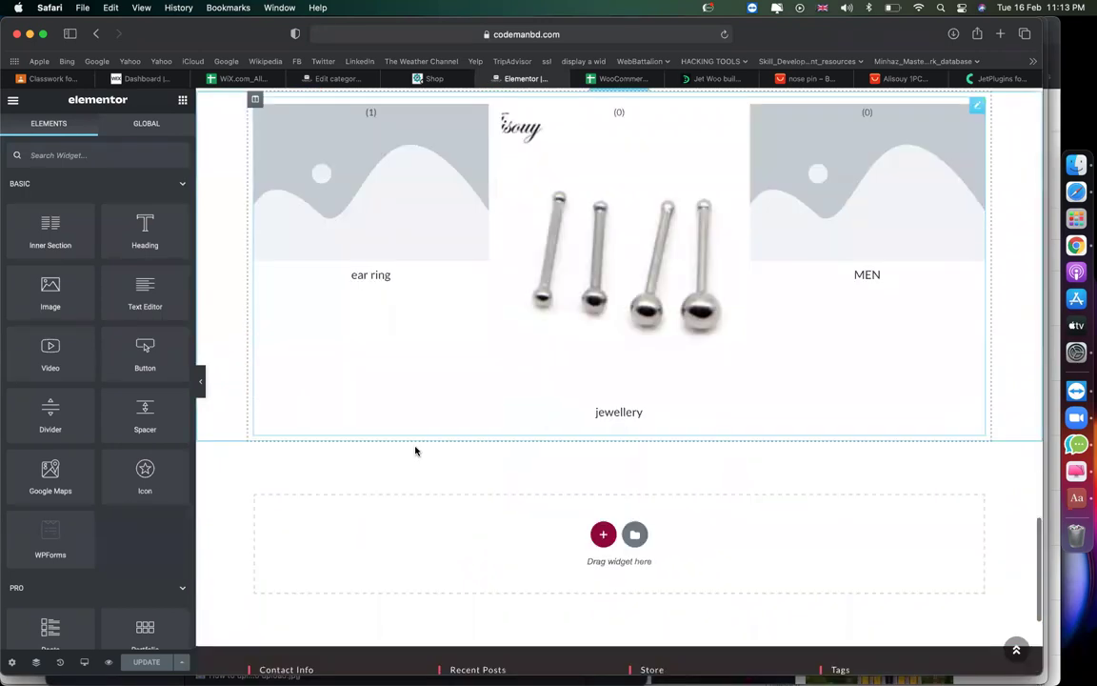
{"action": "left_click", "coordinate": [603, 533]}
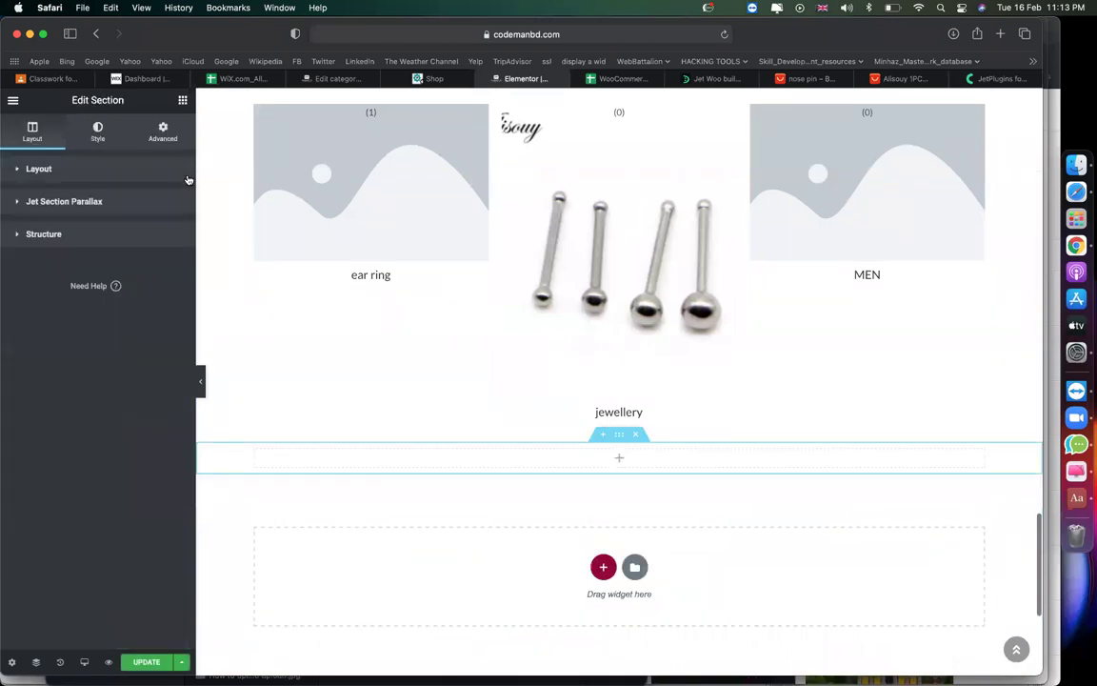
Collapse the widget groups and drag WooCommerce Recent Products into the new section.
{"action": "left_click", "coordinate": [182, 100]}
{"action": "left_click", "coordinate": [179, 184]}
{"action": "left_click", "coordinate": [180, 215]}
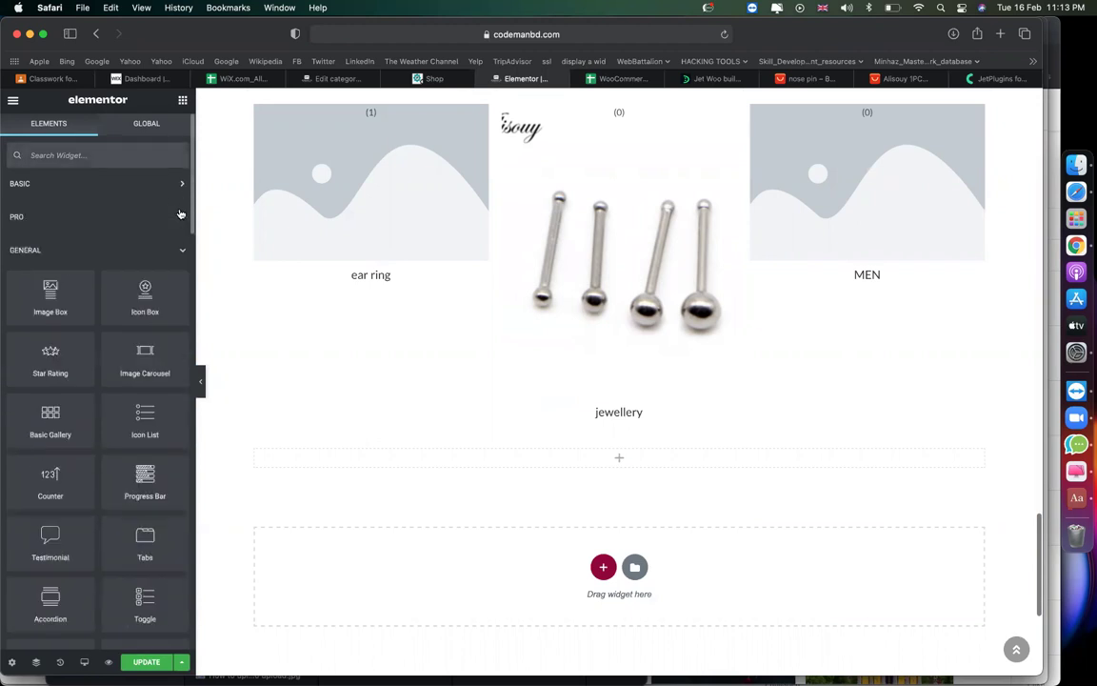
{"action": "left_click", "coordinate": [182, 245]}
{"action": "scroll", "coordinate": [158, 315], "scroll_direction": "down", "scroll_amount": 4}
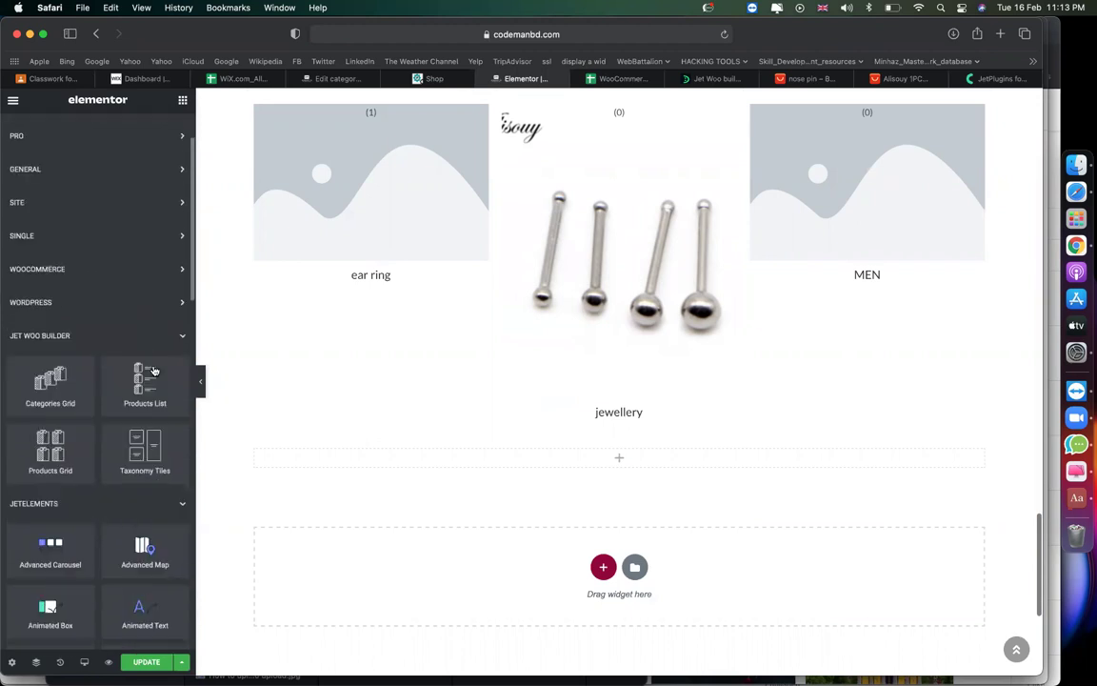
{"action": "left_click", "coordinate": [164, 252]}
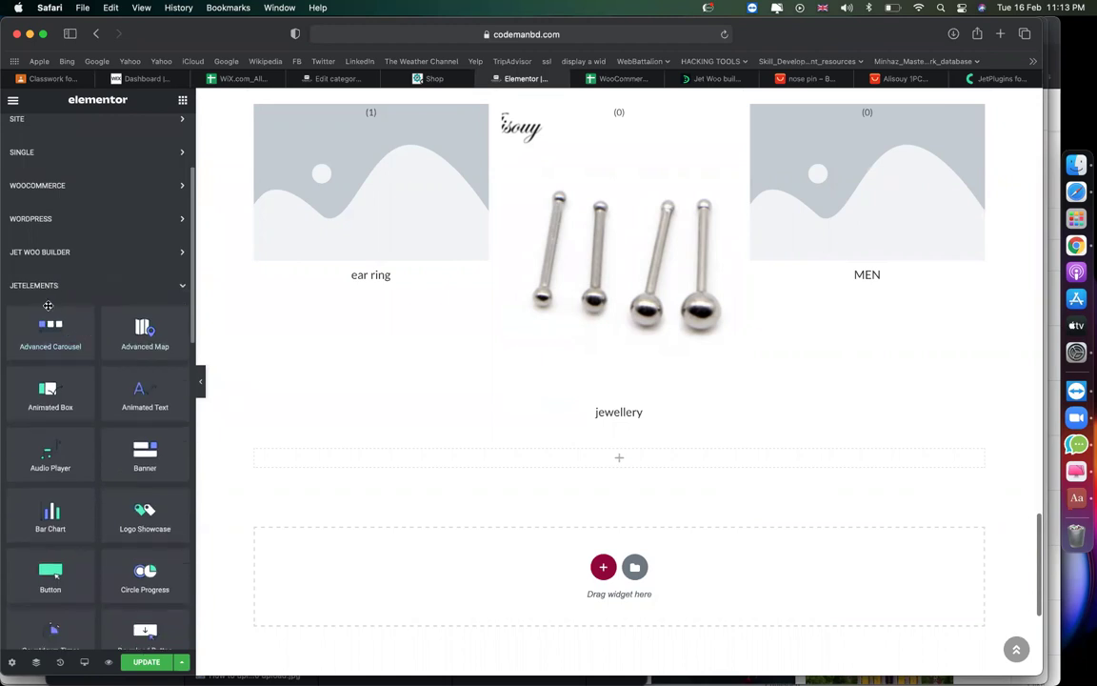
{"action": "scroll", "coordinate": [91, 378], "scroll_direction": "down", "scroll_amount": 12}
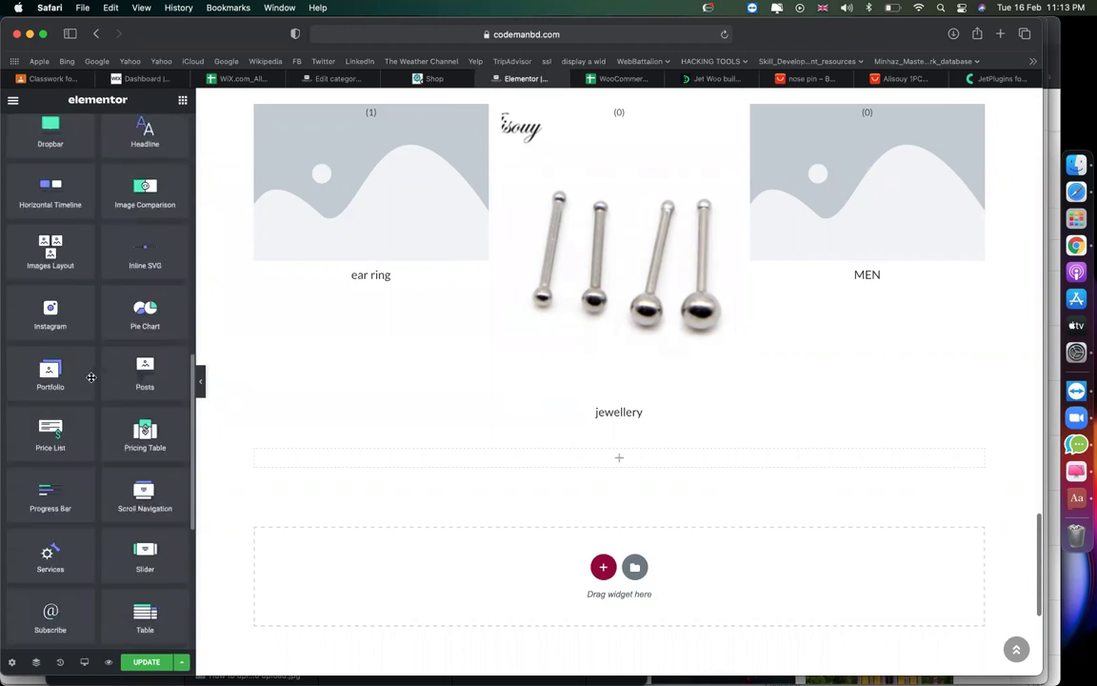
{"action": "scroll", "coordinate": [92, 377], "scroll_direction": "down", "scroll_amount": 2}
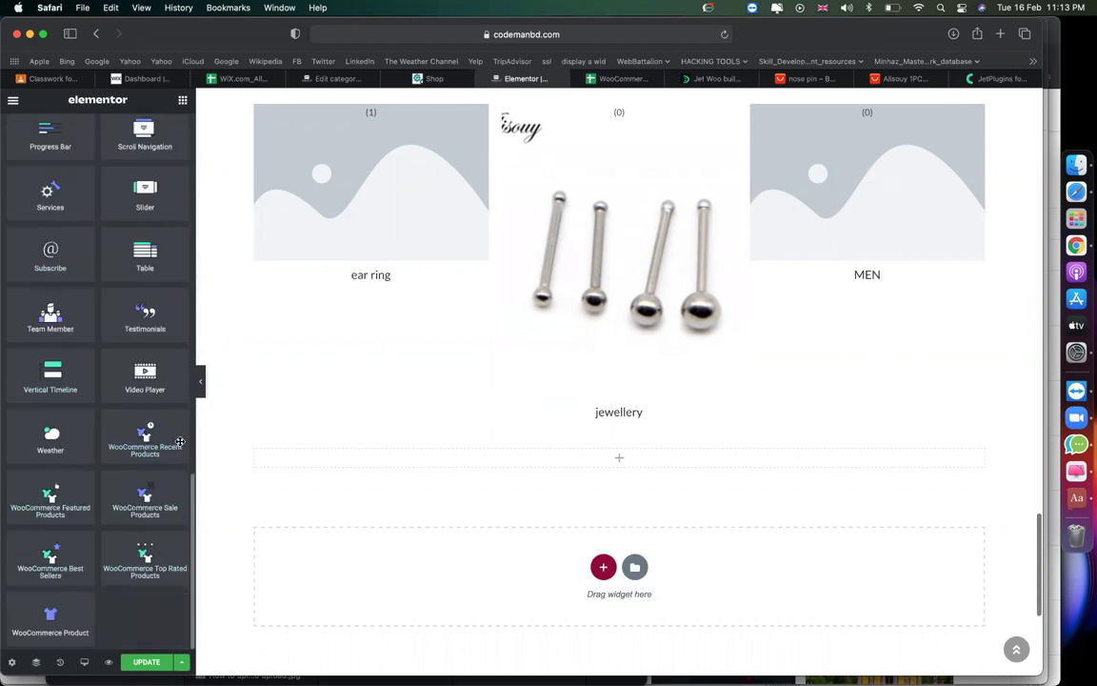
{"action": "left_click_drag", "start_coordinate": [243, 444], "coordinate": [479, 458]}
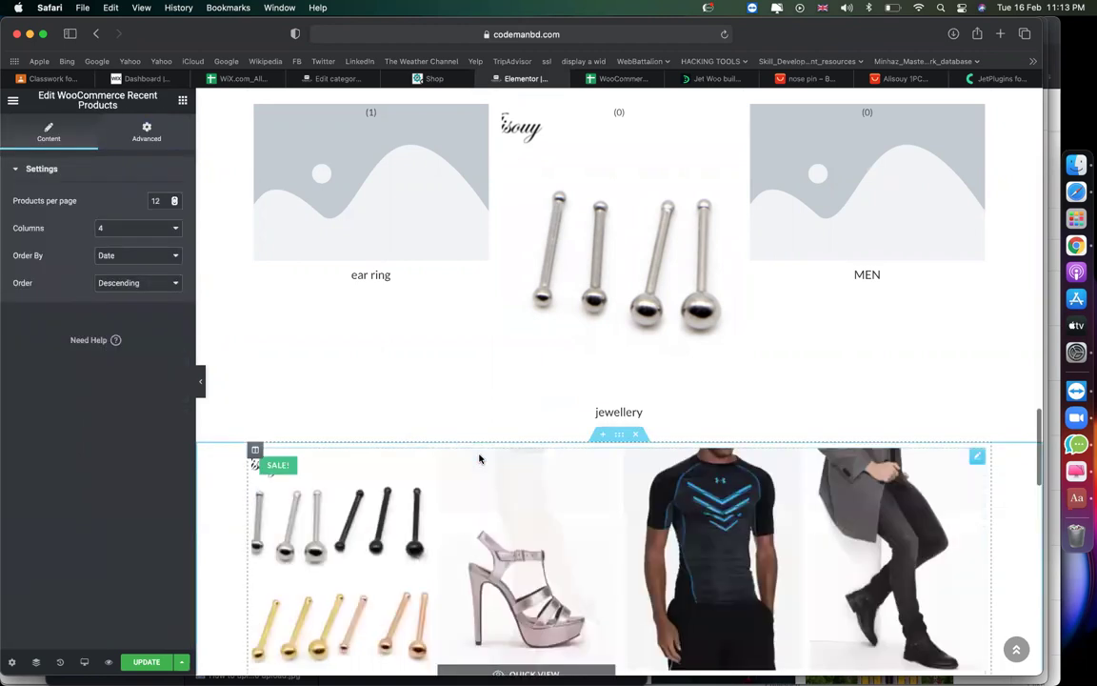
Set the Recent Products widget to 4 columns and 8 products per page.
{"action": "scroll", "coordinate": [477, 458], "scroll_direction": "down", "scroll_amount": 3}
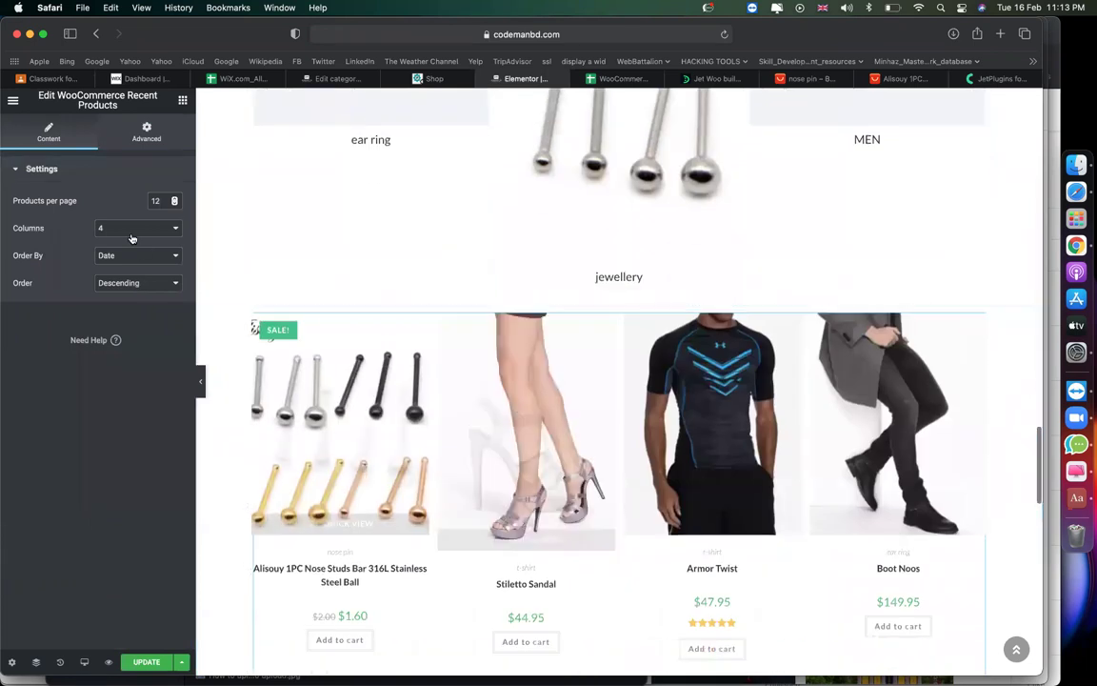
{"action": "left_click", "coordinate": [119, 228]}
{"action": "left_click", "coordinate": [137, 292]}
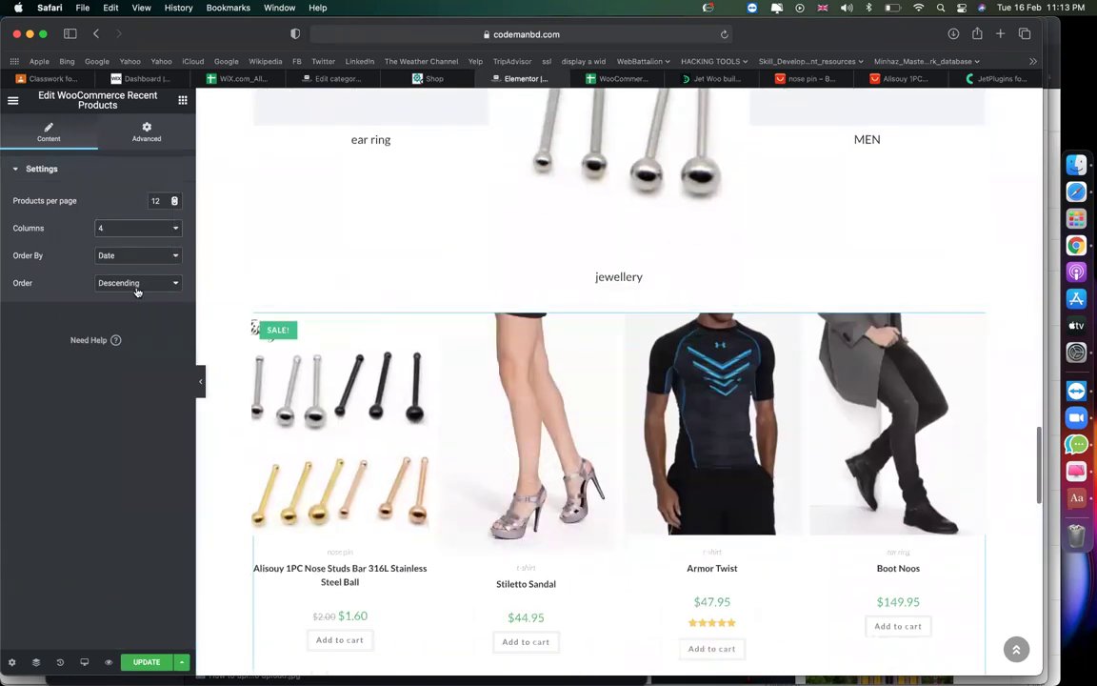
{"action": "scroll", "coordinate": [244, 340], "scroll_direction": "down", "scroll_amount": 5}
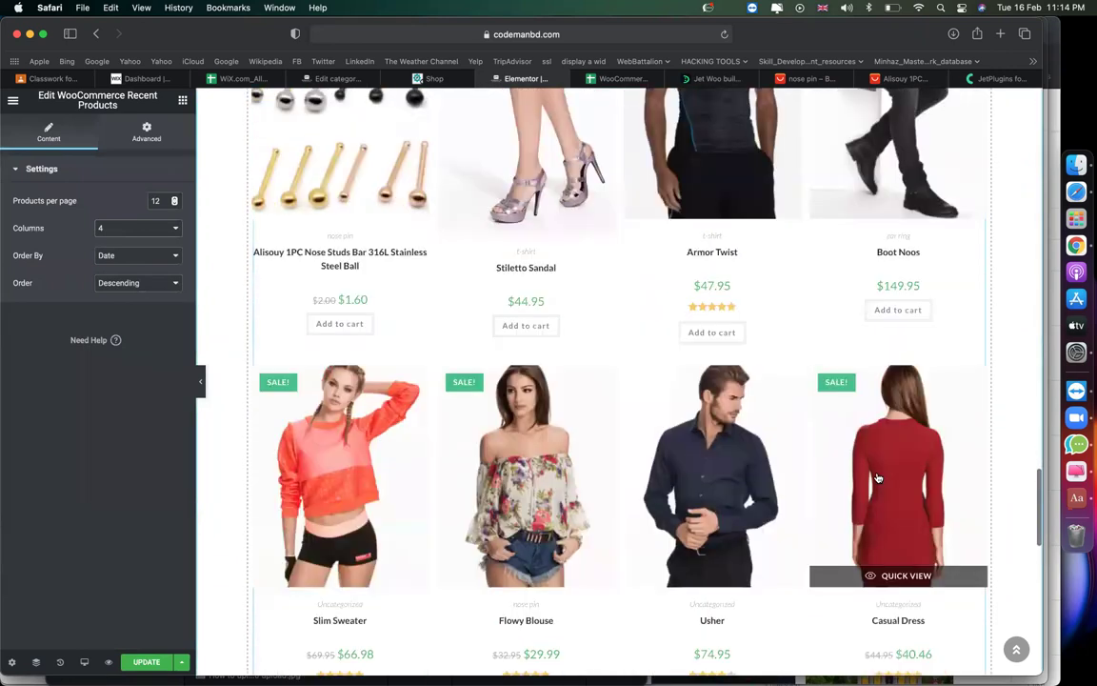
{"action": "scroll", "coordinate": [619, 400], "scroll_direction": "up", "scroll_amount": 5}
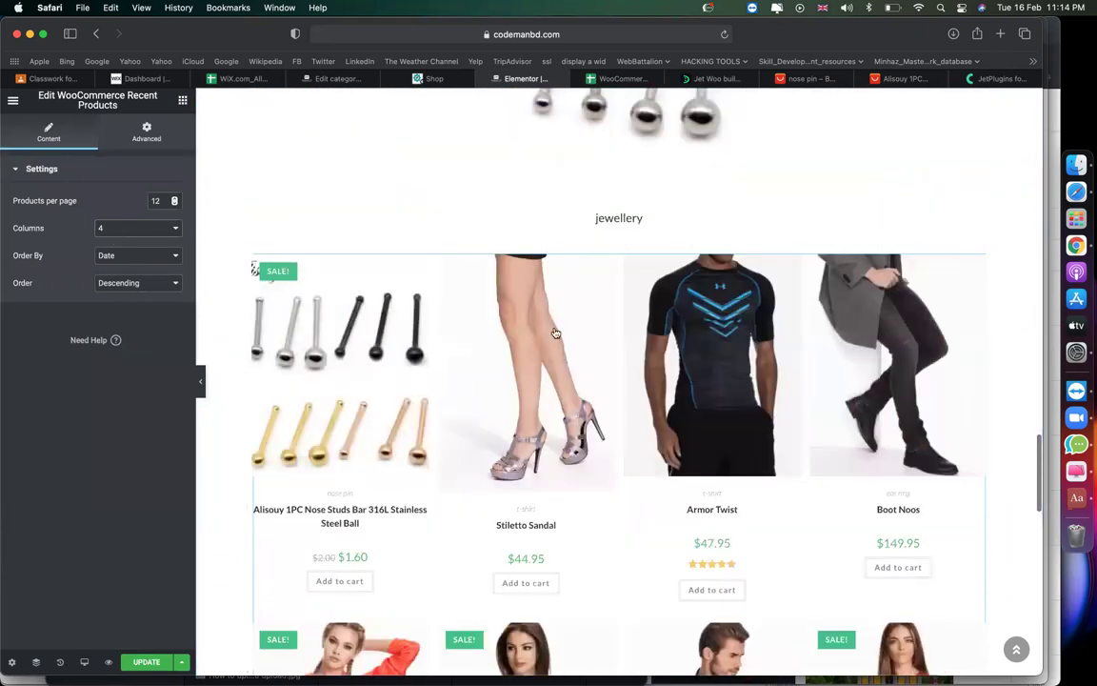
{"action": "scroll", "coordinate": [555, 332], "scroll_direction": "up", "scroll_amount": 1}
{"action": "scroll", "coordinate": [553, 330], "scroll_direction": "down", "scroll_amount": 5}
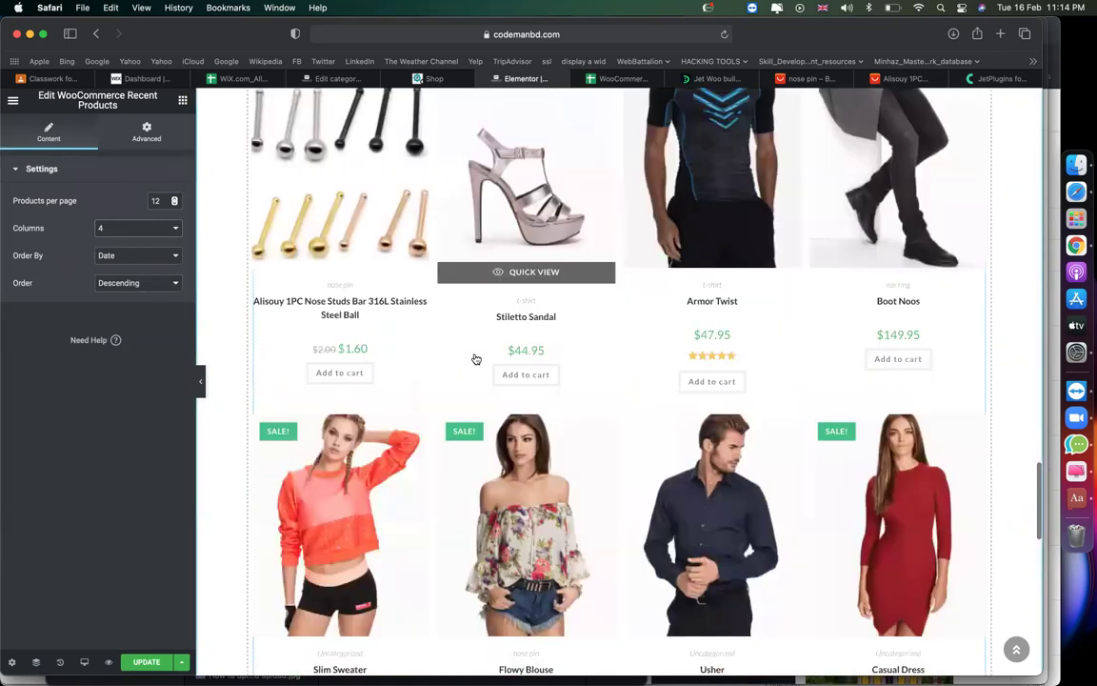
{"action": "scroll", "coordinate": [602, 372], "scroll_direction": "down", "scroll_amount": 3}
{"action": "scroll", "coordinate": [572, 457], "scroll_direction": "down", "scroll_amount": 10}
{"action": "scroll", "coordinate": [680, 447], "scroll_direction": "up", "scroll_amount": 6}
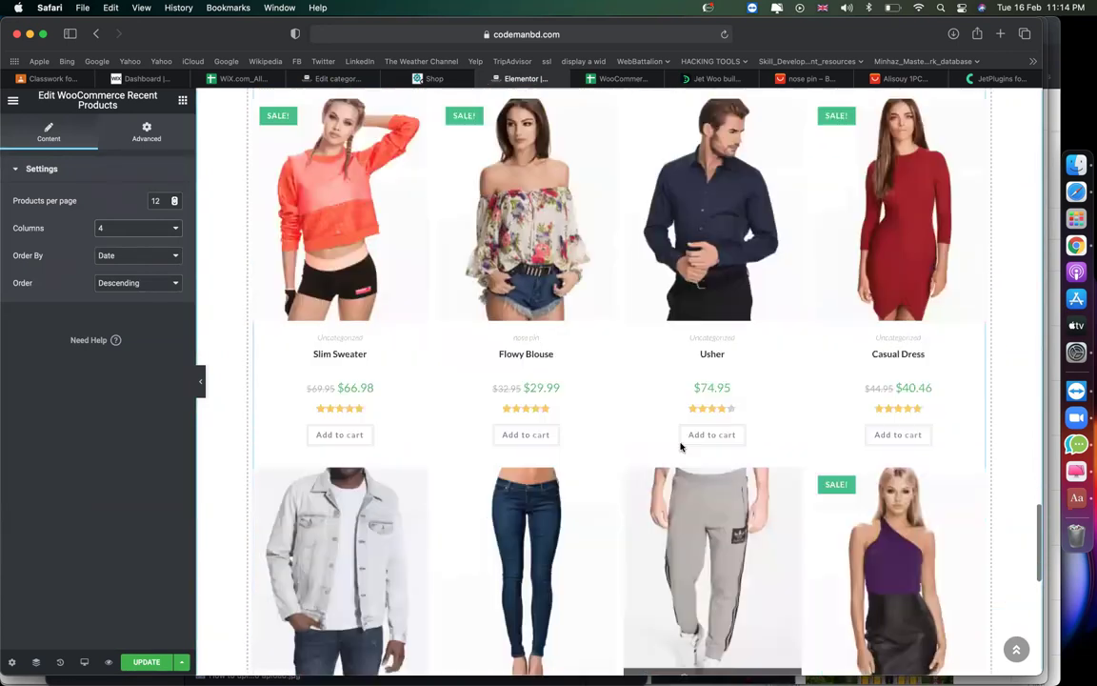
{"action": "scroll", "coordinate": [681, 447], "scroll_direction": "up", "scroll_amount": 10}
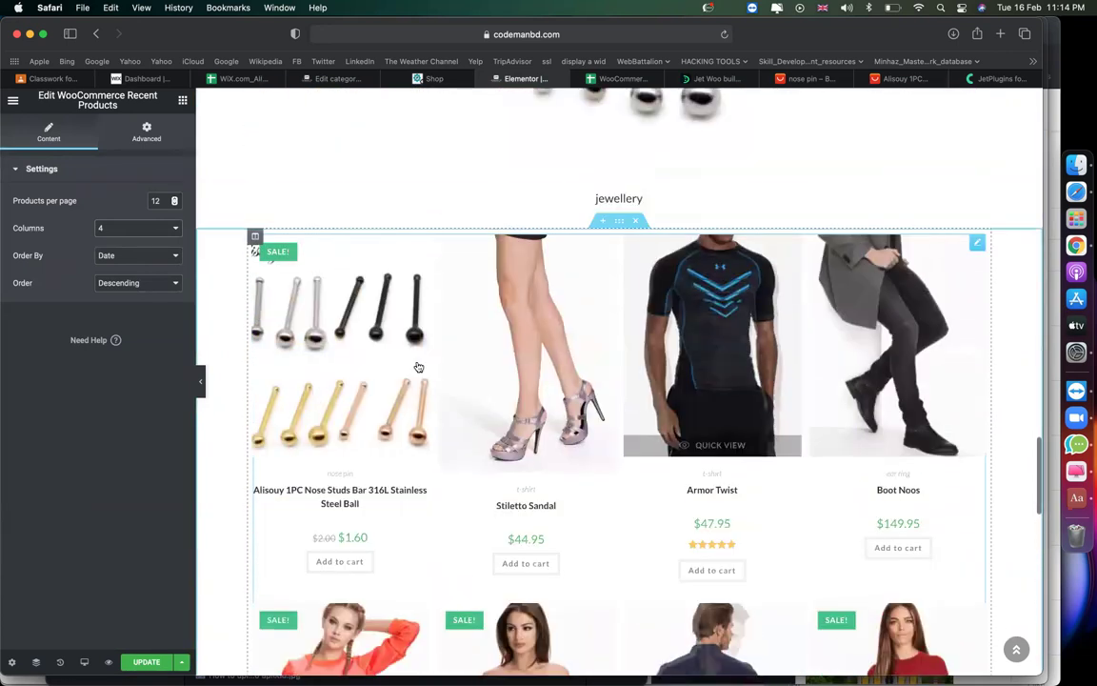
{"action": "scroll", "coordinate": [534, 390], "scroll_direction": "down", "scroll_amount": 1}
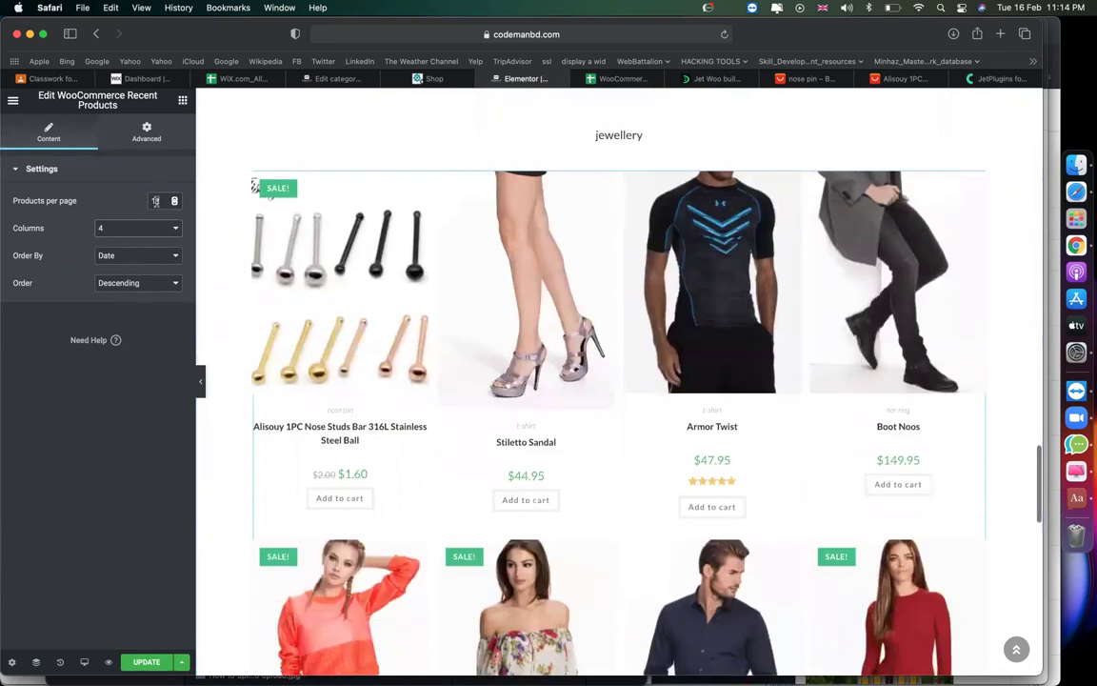
{"action": "type", "text": "8"}
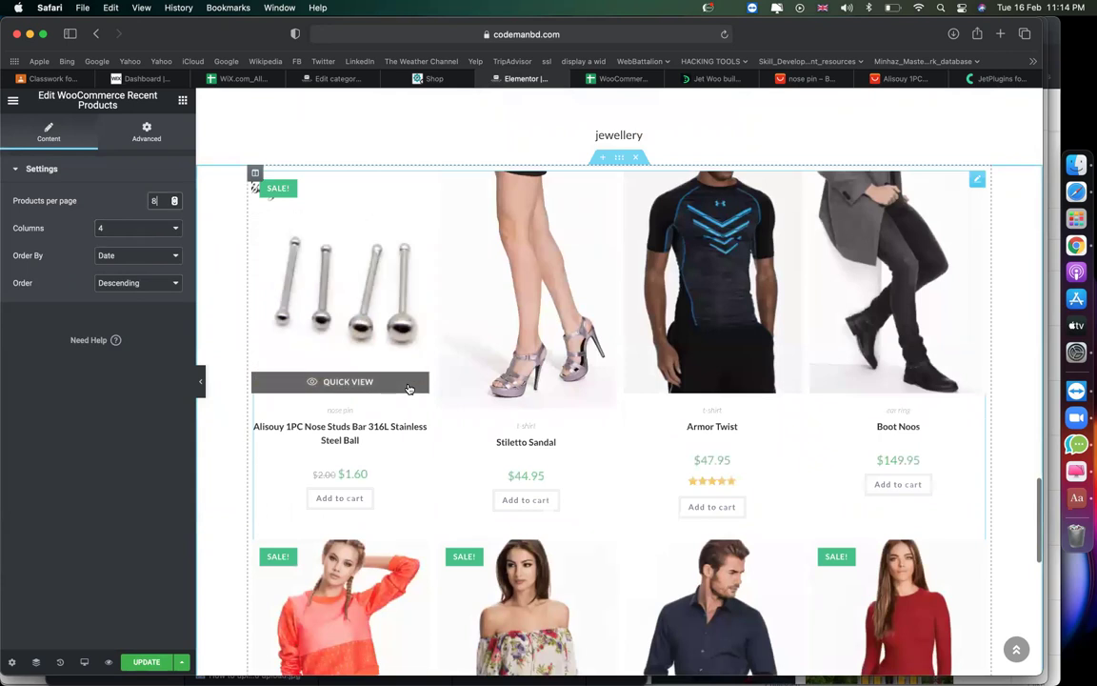
{"action": "scroll", "coordinate": [408, 388], "scroll_direction": "down", "scroll_amount": 2}
{"action": "scroll", "coordinate": [457, 352], "scroll_direction": "up", "scroll_amount": 2}
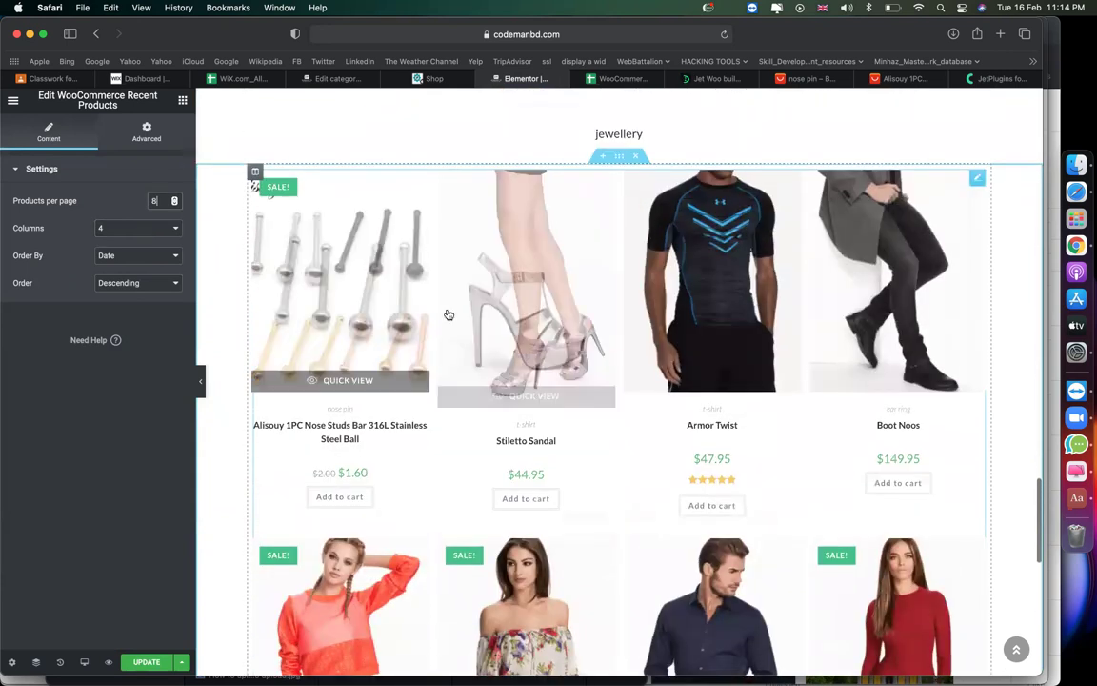
{"action": "scroll", "coordinate": [661, 381], "scroll_direction": "down", "scroll_amount": 3}
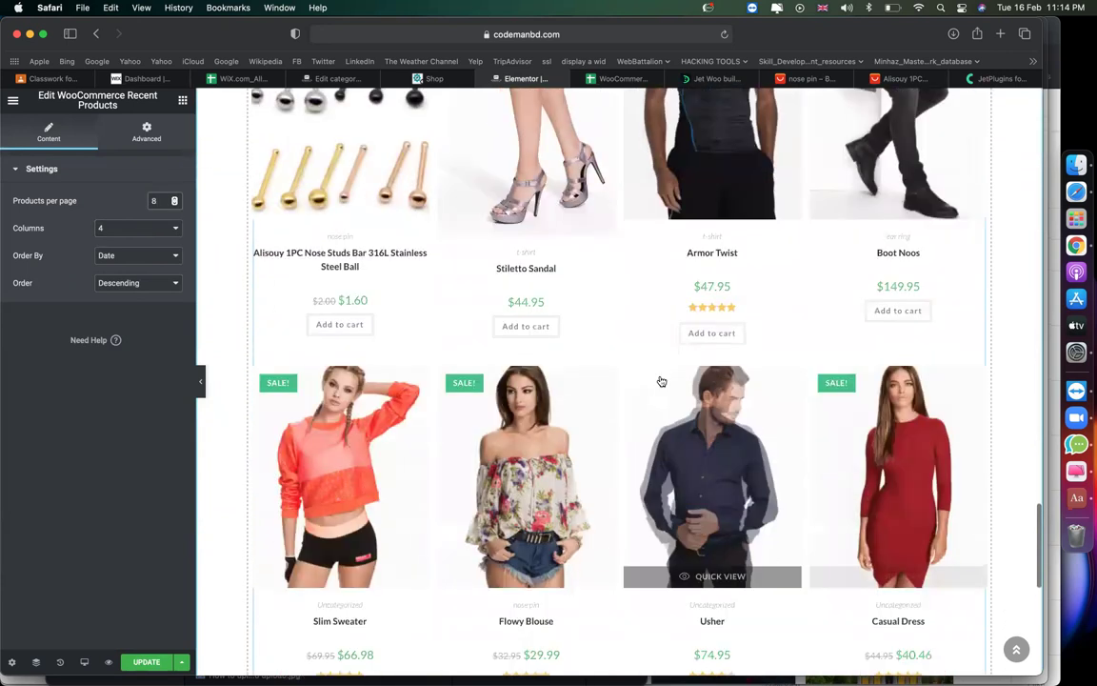
{"action": "scroll", "coordinate": [661, 381], "scroll_direction": "up", "scroll_amount": 3}
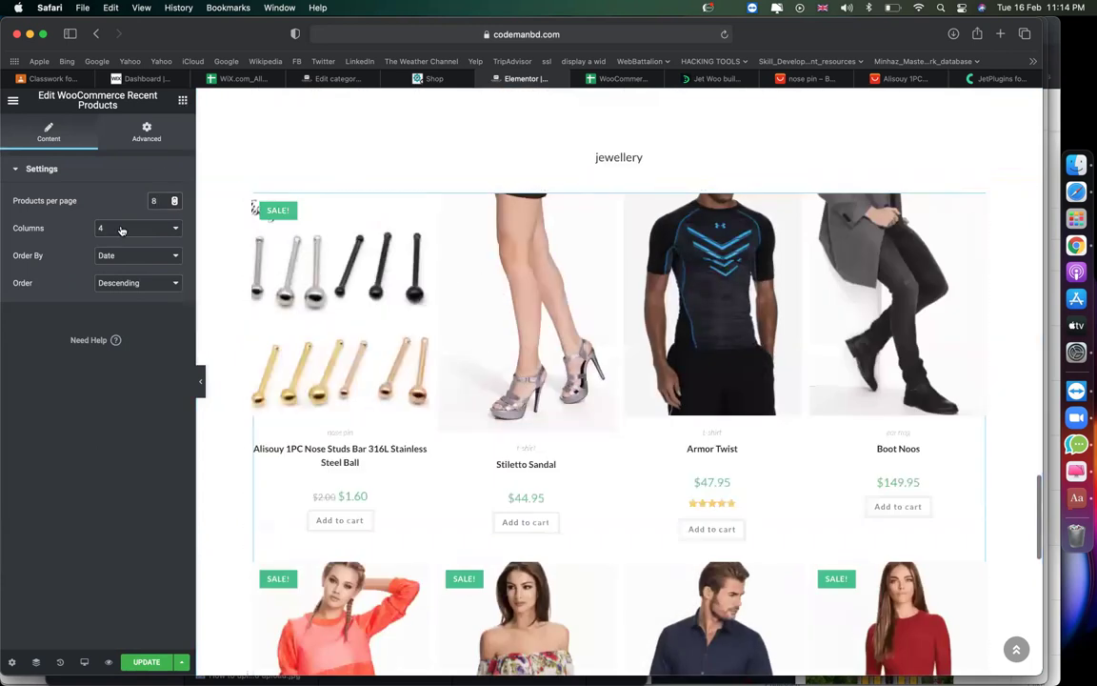
{"action": "left_click", "coordinate": [93, 181]}
Drop a Heading widget above the product grid and title it 'Recent Products'.
{"action": "left_click_drag", "start_coordinate": [145, 229], "coordinate": [343, 210]}
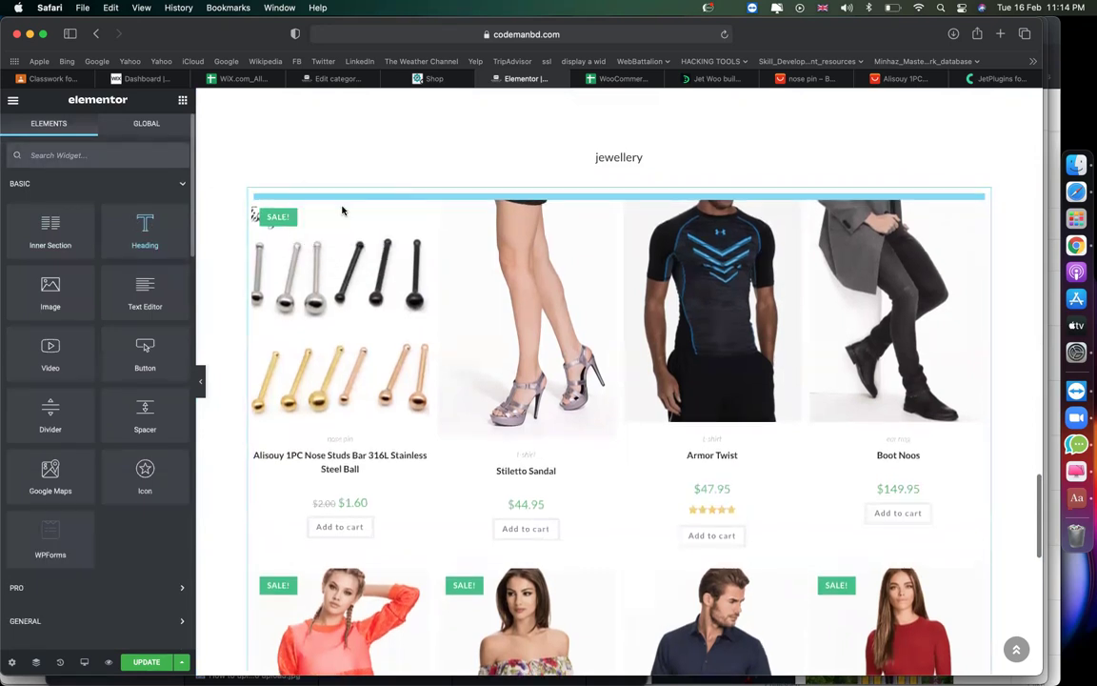
{"action": "left_click", "coordinate": [124, 249]}
{"action": "key", "text": "super+a"}
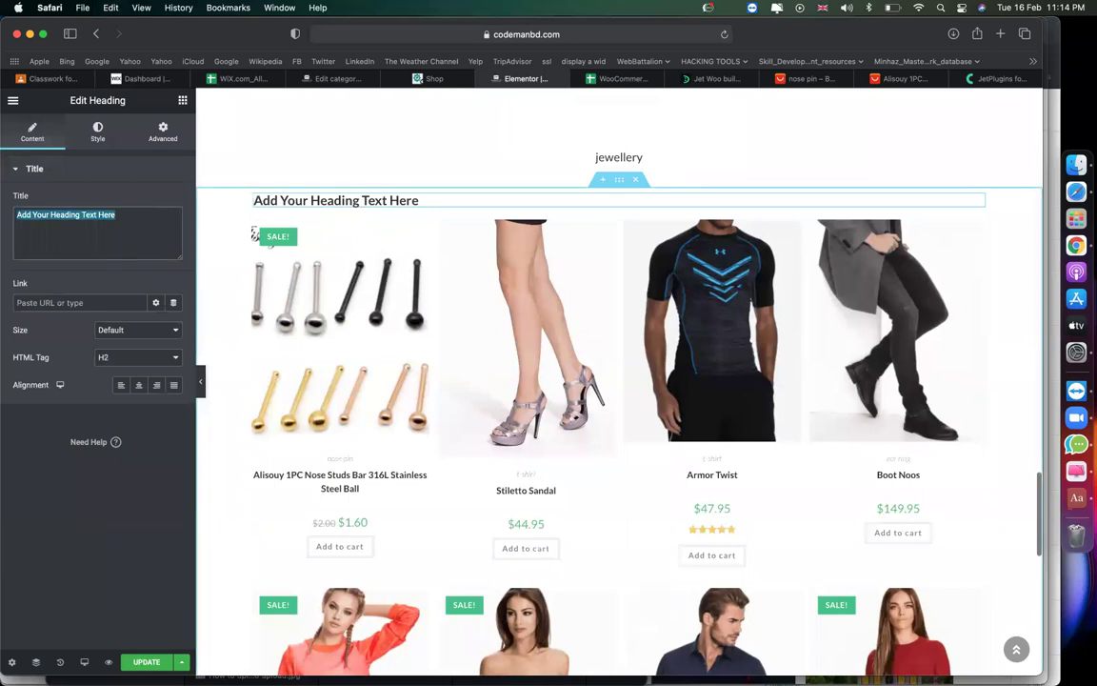
{"action": "type", "text": "Recent Products"}
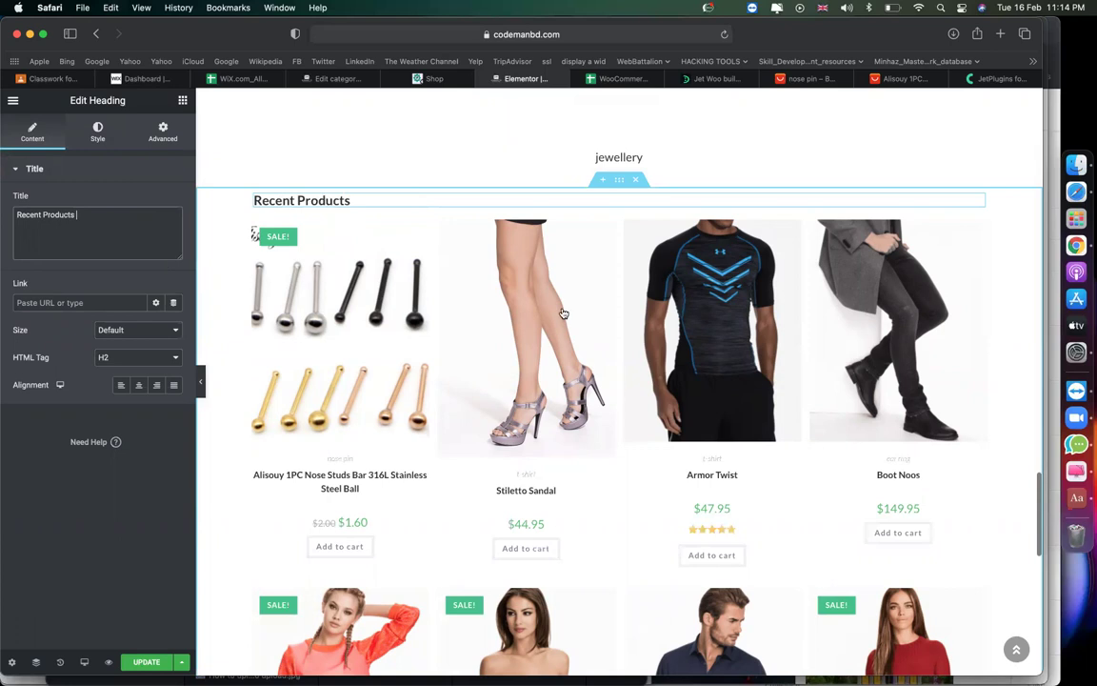
{"action": "scroll", "coordinate": [563, 313], "scroll_direction": "down", "scroll_amount": 5}
{"action": "scroll", "coordinate": [495, 314], "scroll_direction": "up", "scroll_amount": 4}
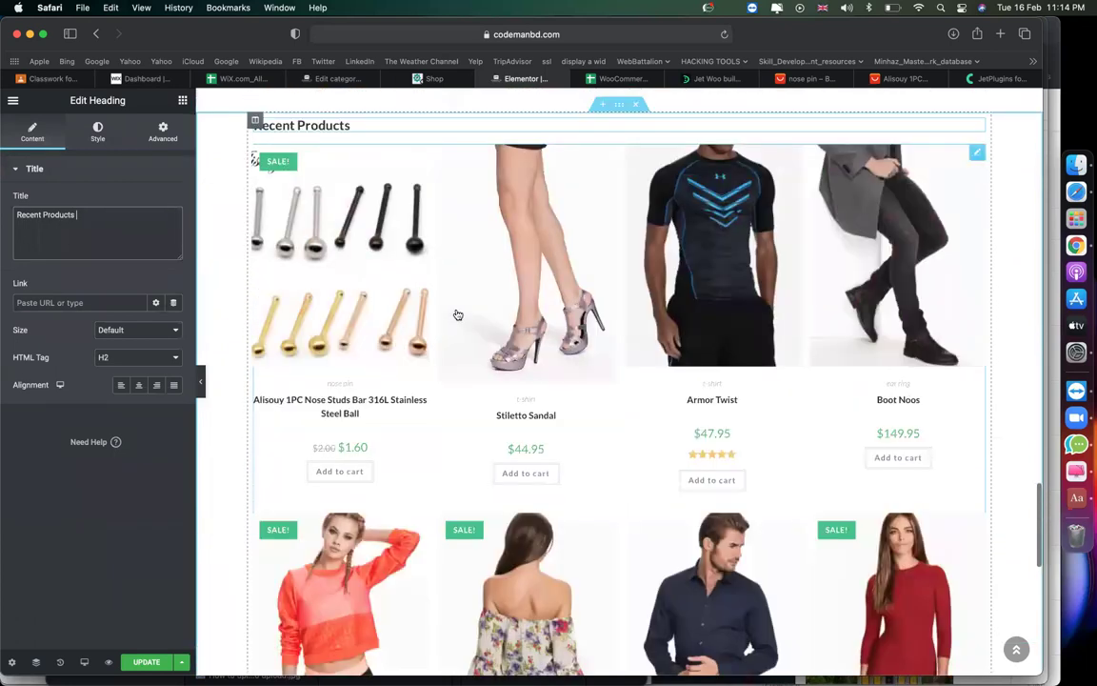
{"action": "scroll", "coordinate": [457, 315], "scroll_direction": "up", "scroll_amount": 2}
Set the Recent Products heading's typography size to 55 px.
{"action": "left_click", "coordinate": [97, 132]}
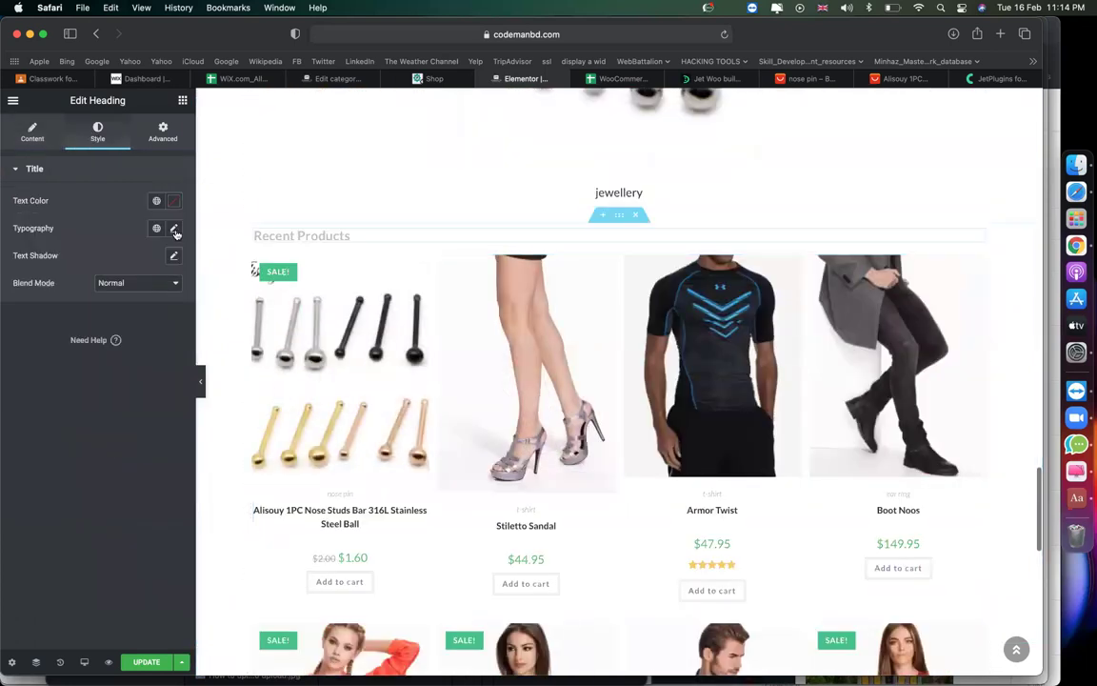
{"action": "left_click", "coordinate": [175, 228]}
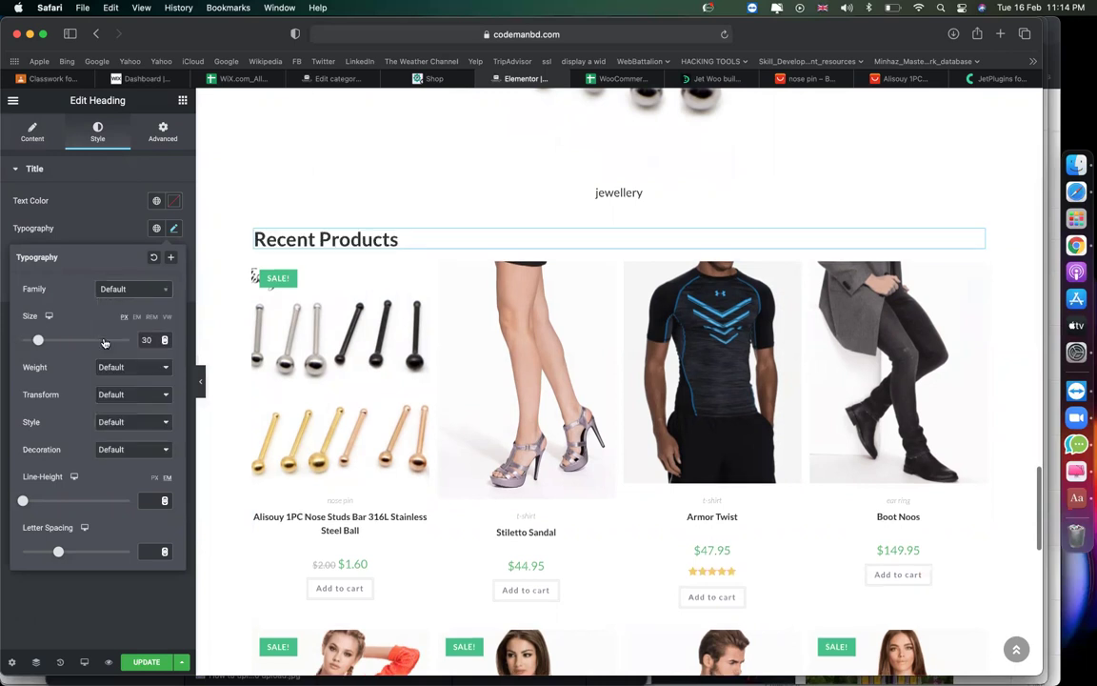
{"action": "left_click_drag", "start_coordinate": [43, 340], "coordinate": [52, 341]}
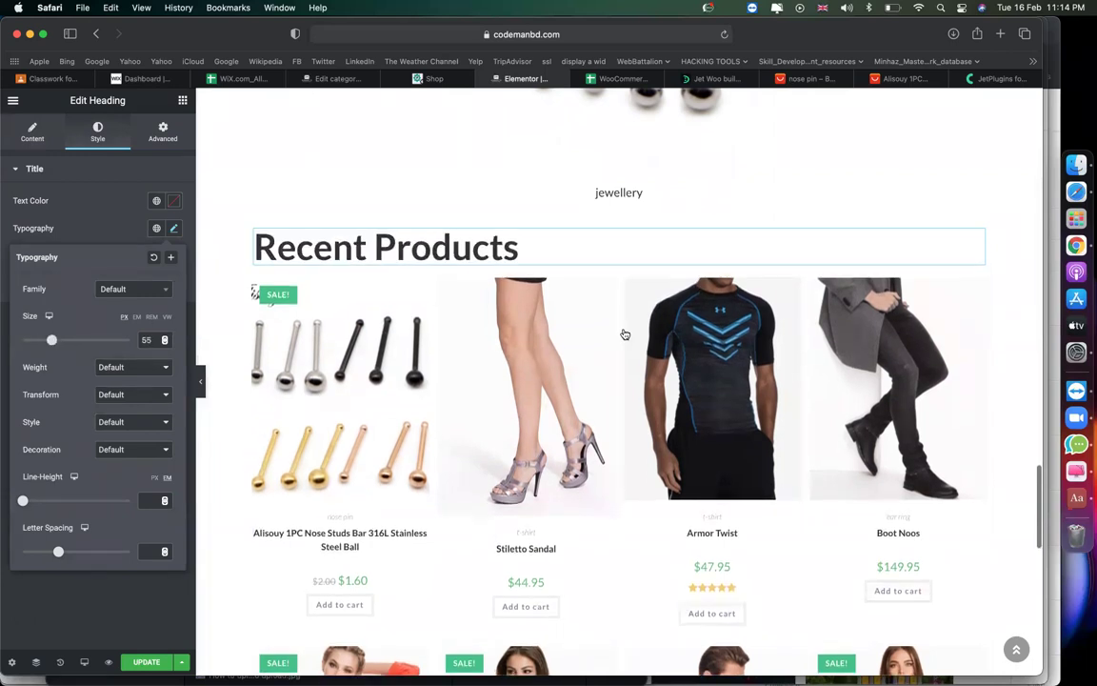
{"action": "scroll", "coordinate": [625, 335], "scroll_direction": "down", "scroll_amount": 15}
Add a new section below the product grid and select the Recent Products section.
{"action": "left_click", "coordinate": [604, 397]}
{"action": "scroll", "coordinate": [446, 373], "scroll_direction": "up", "scroll_amount": 4}
{"action": "scroll", "coordinate": [446, 373], "scroll_direction": "up", "scroll_amount": 5}
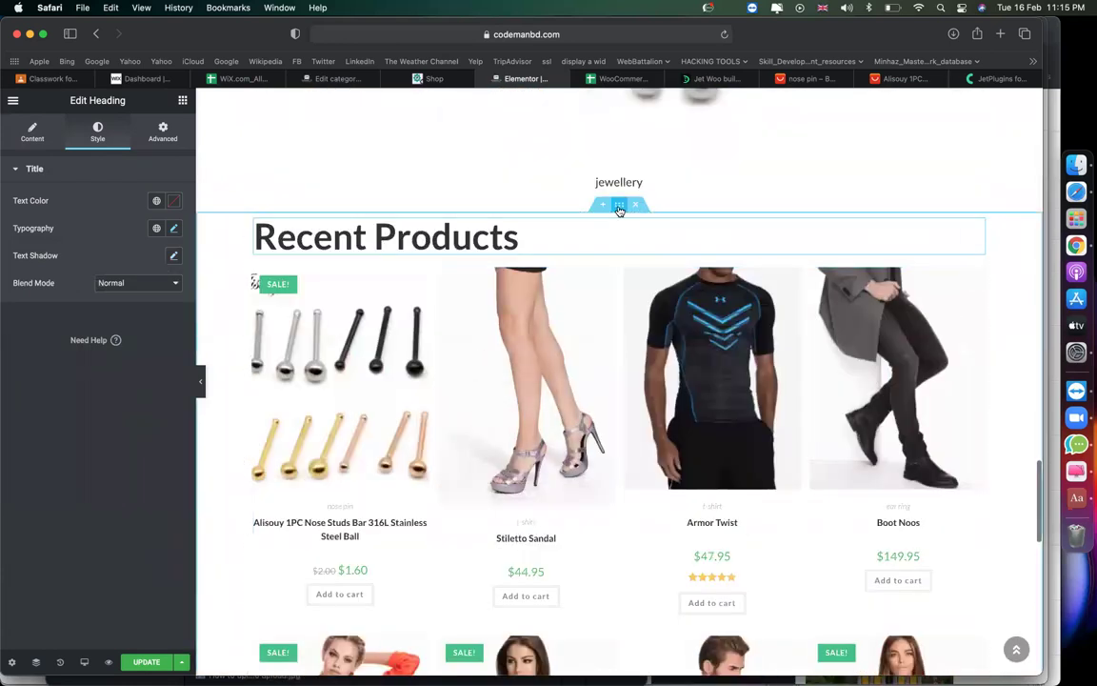
{"action": "left_click", "coordinate": [619, 206]}
Make the section full width with a near-white to lavender (#9D85FF) gradient background.
{"action": "left_click", "coordinate": [122, 202]}
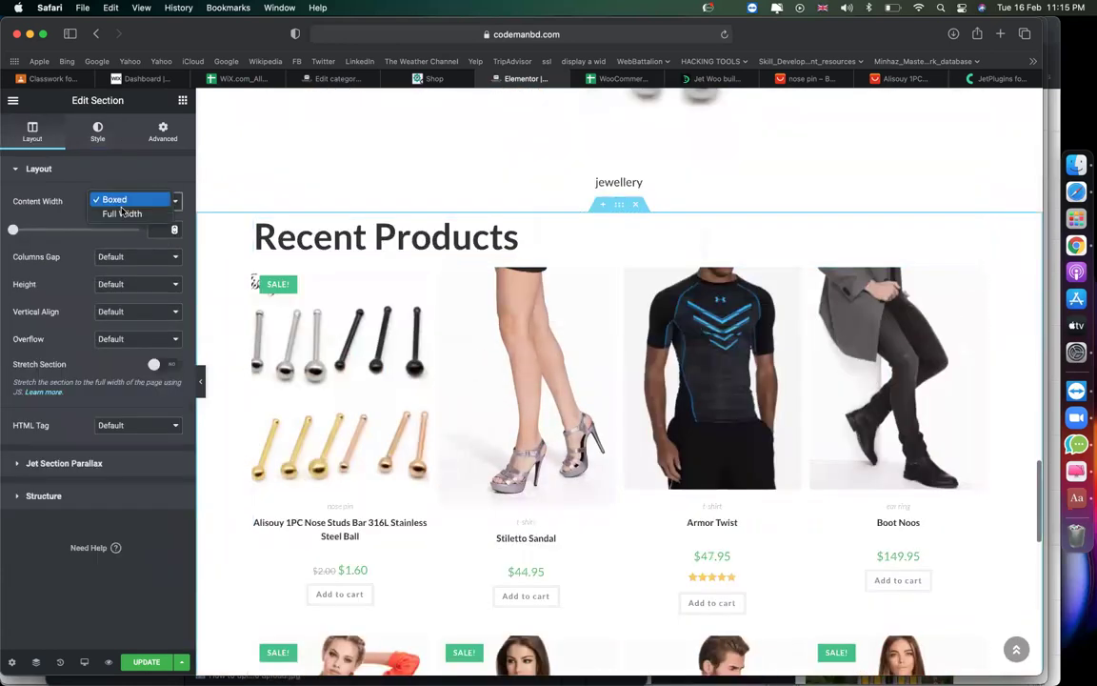
{"action": "left_click", "coordinate": [112, 213]}
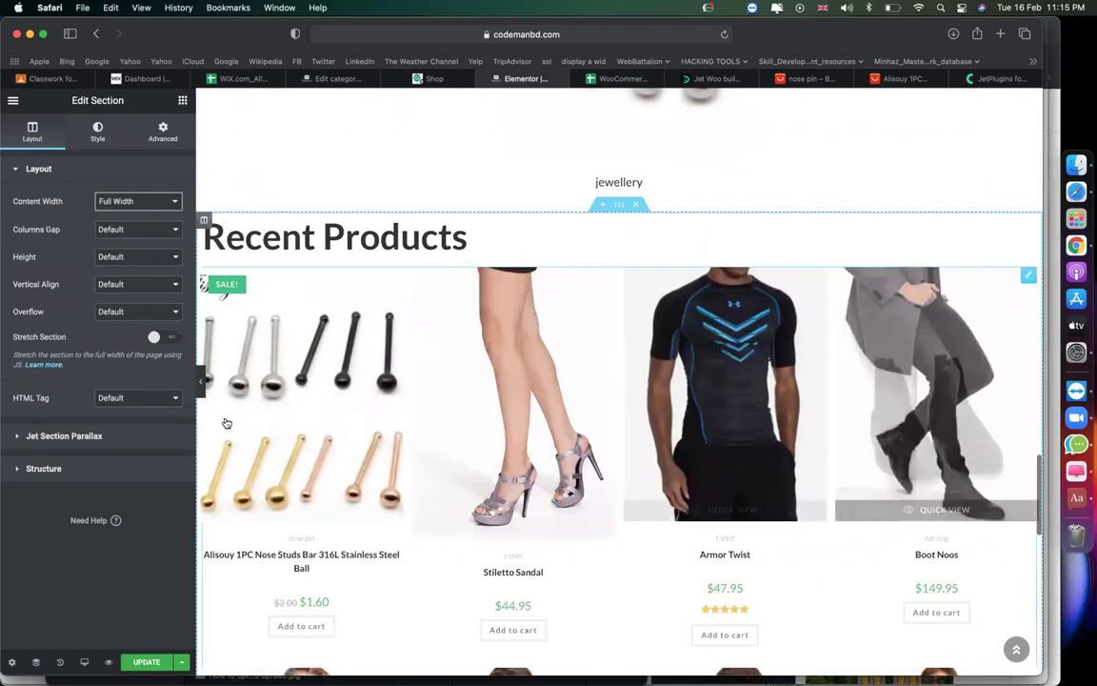
{"action": "left_click", "coordinate": [97, 131]}
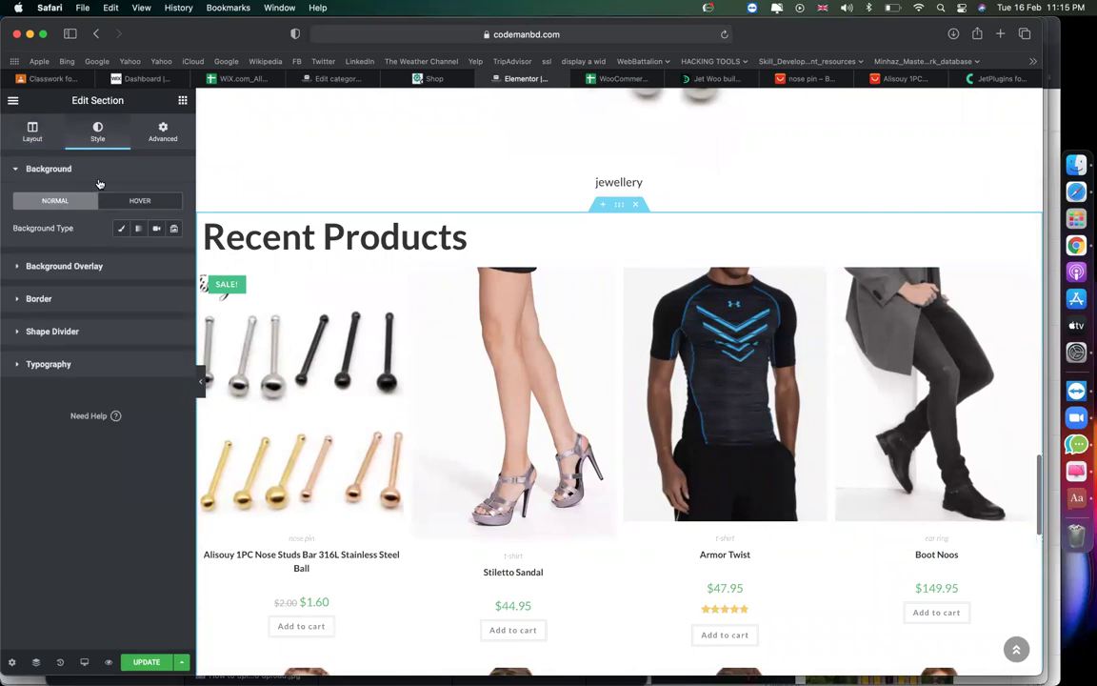
{"action": "left_click", "coordinate": [136, 230]}
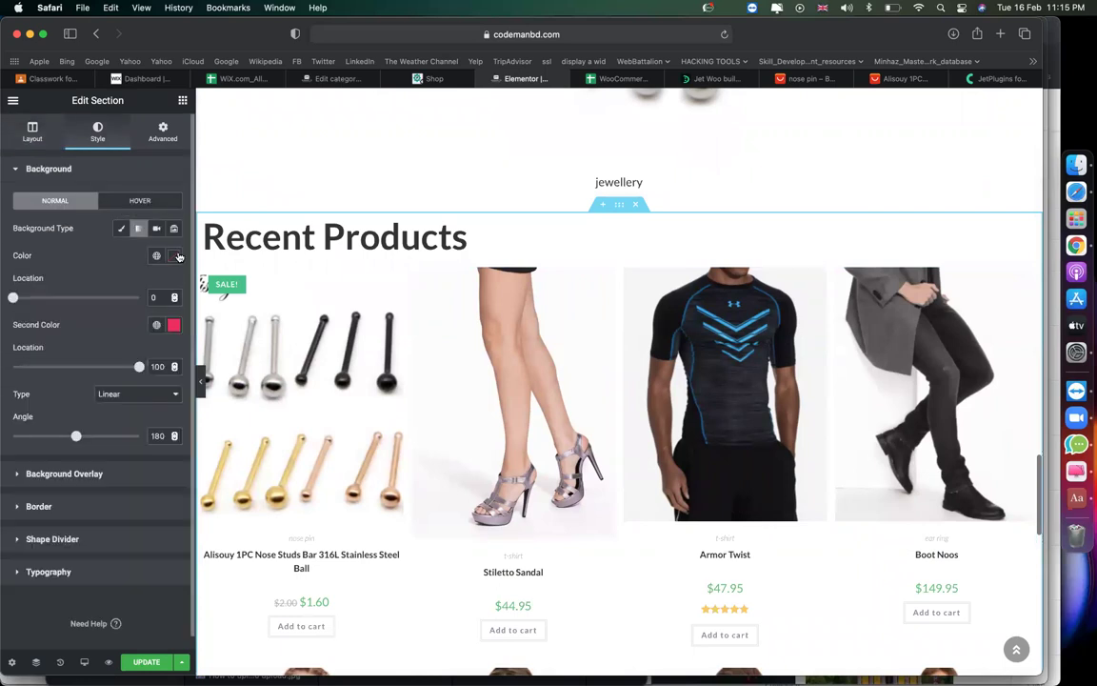
{"action": "left_click", "coordinate": [173, 255]}
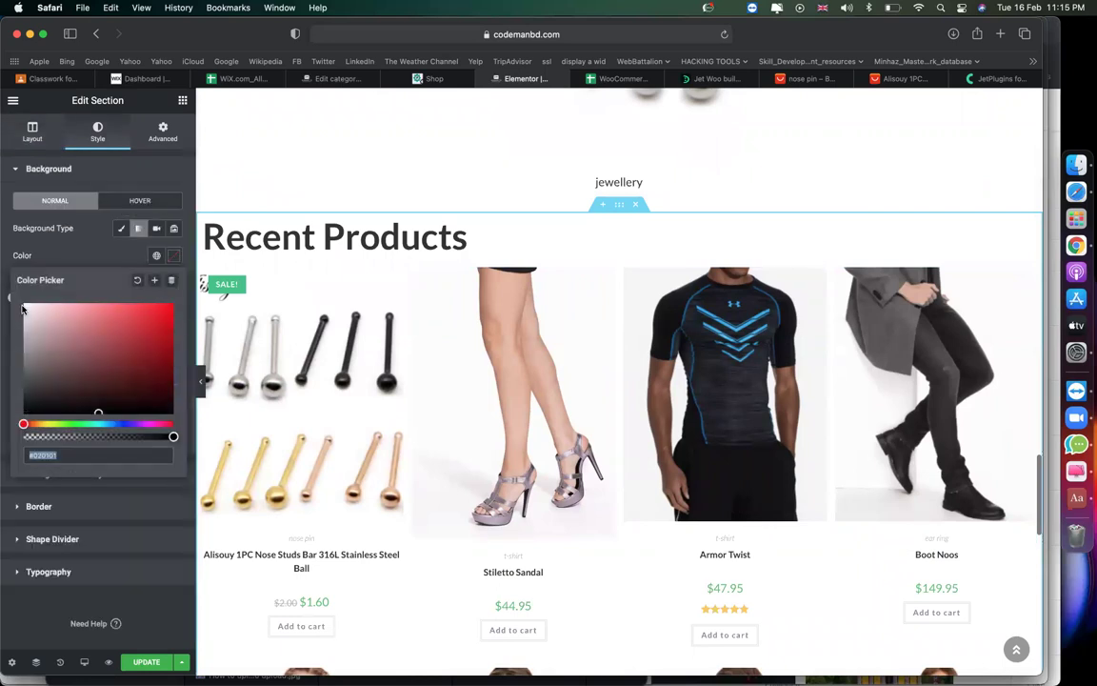
{"action": "left_click", "coordinate": [29, 309]}
{"action": "left_click", "coordinate": [173, 256]}
{"action": "left_click", "coordinate": [173, 325]}
{"action": "left_click", "coordinate": [128, 493]}
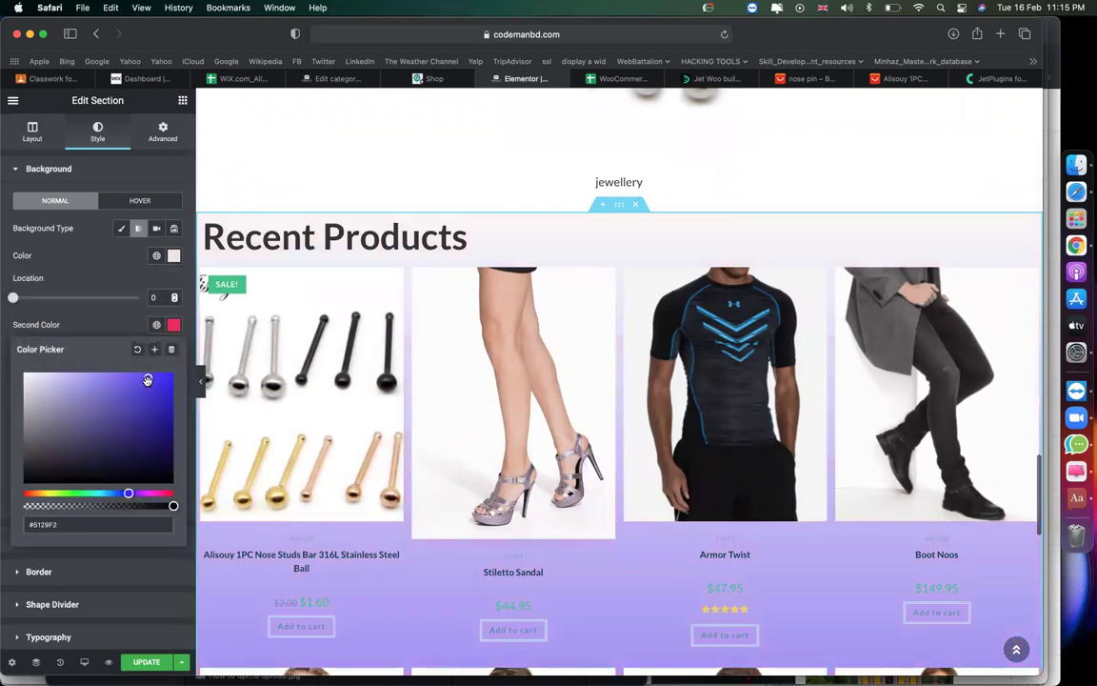
{"action": "left_click", "coordinate": [97, 373]}
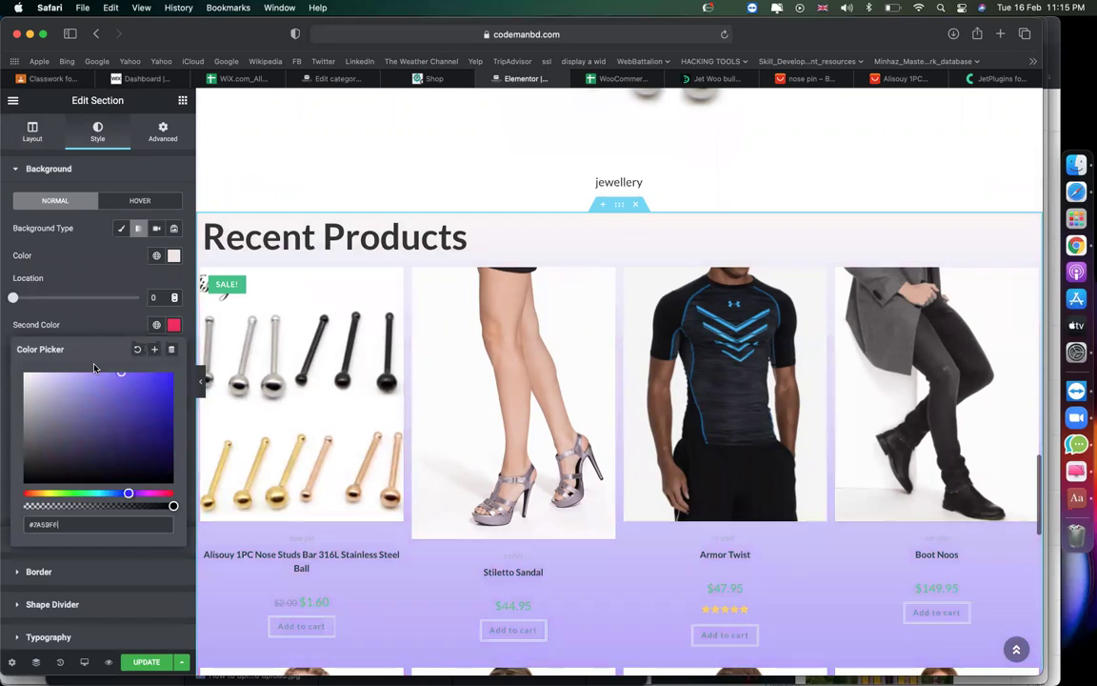
{"action": "scroll", "coordinate": [661, 239], "scroll_direction": "down", "scroll_amount": 5}
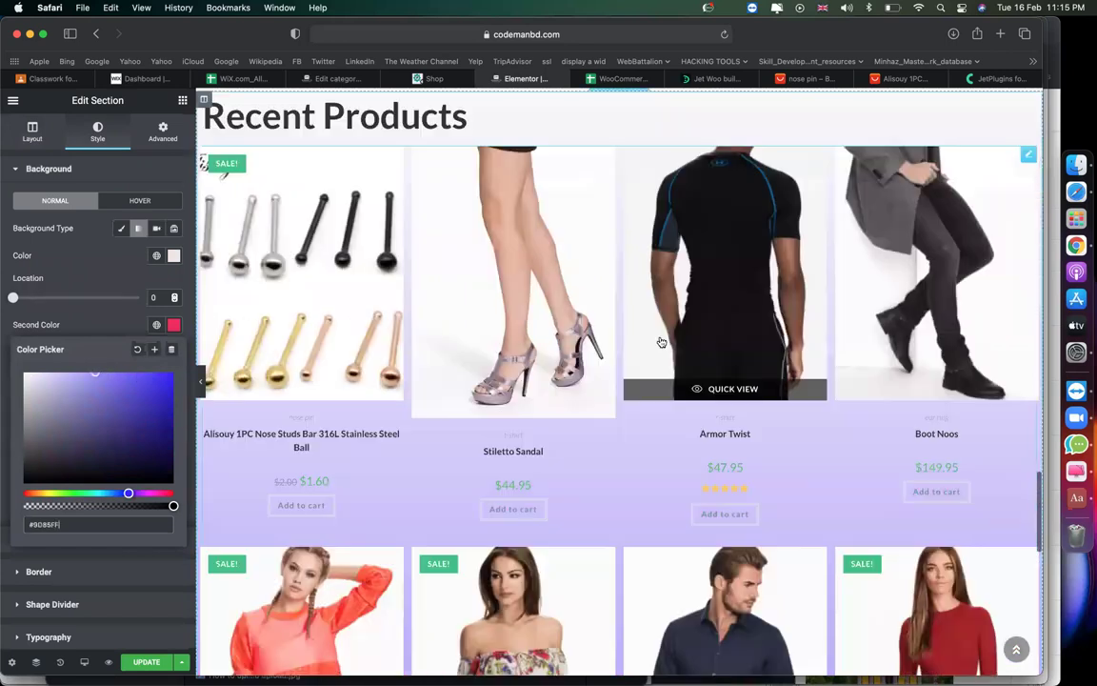
{"action": "scroll", "coordinate": [660, 340], "scroll_direction": "down", "scroll_amount": 15}
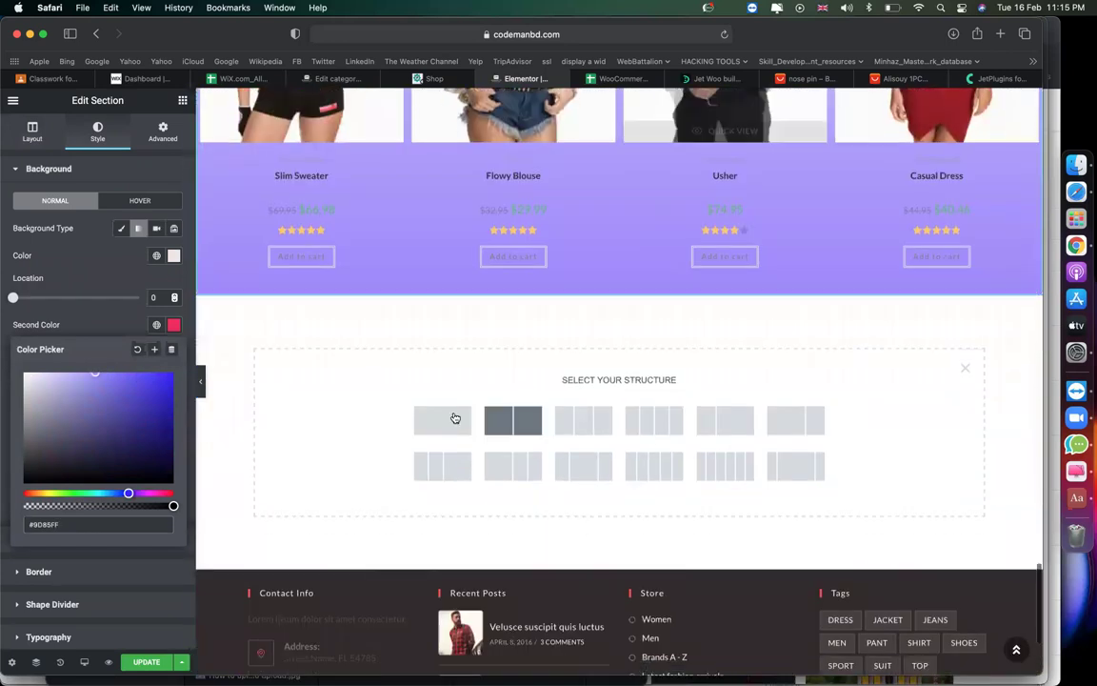
Create a single-column section and drop a WooCommerce Sale Products grid into it.
{"action": "left_click", "coordinate": [455, 418]}
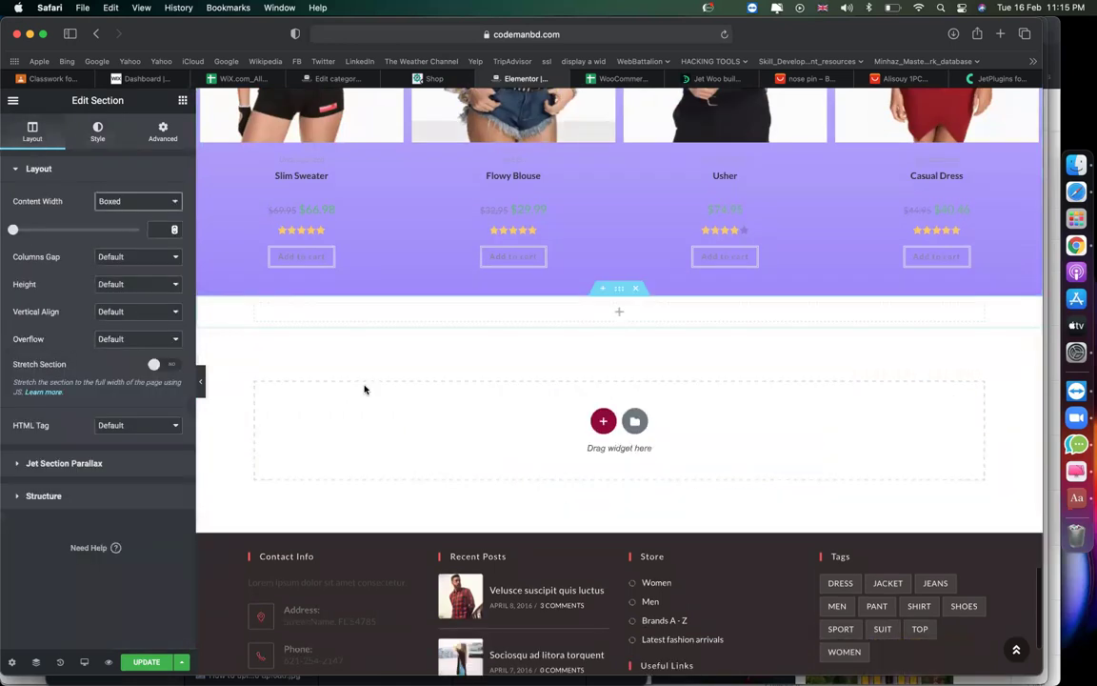
{"action": "scroll", "coordinate": [111, 438], "scroll_direction": "down", "scroll_amount": 20}
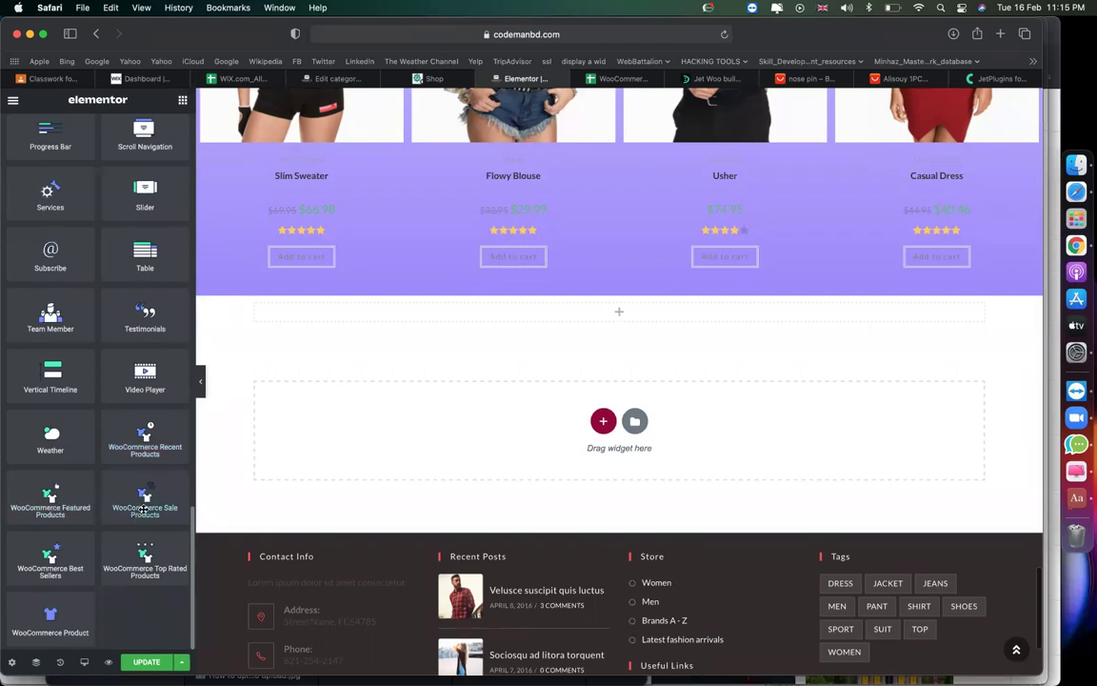
{"action": "left_click_drag", "start_coordinate": [143, 510], "coordinate": [487, 317]}
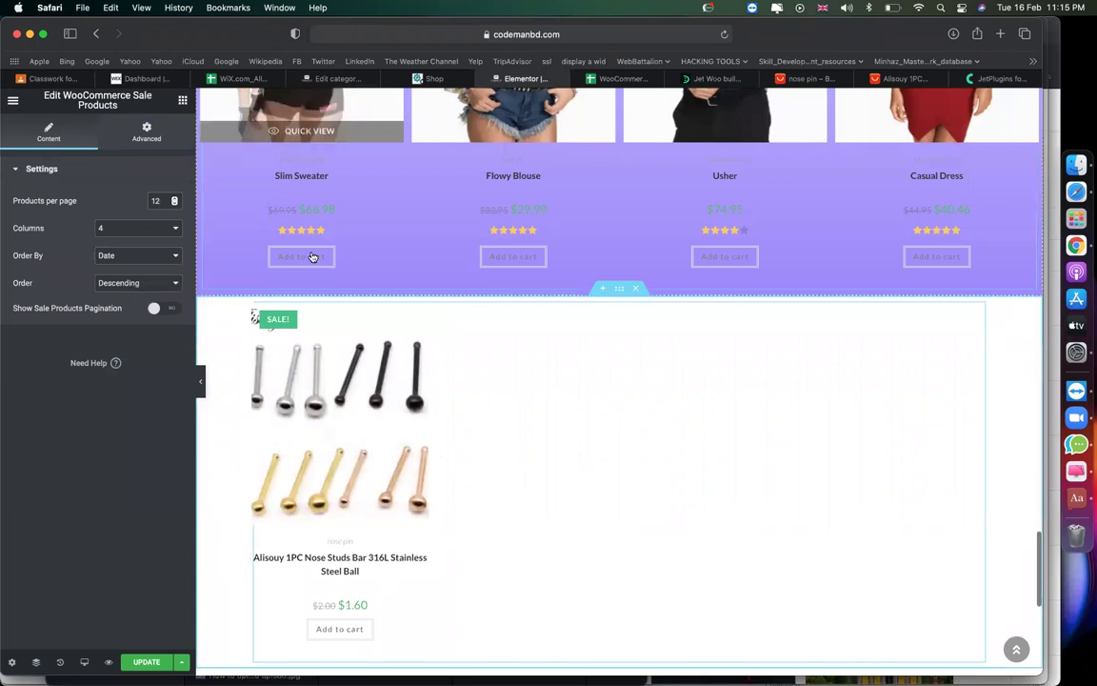
{"action": "scroll", "coordinate": [311, 255], "scroll_direction": "up", "scroll_amount": 5}
{"action": "scroll", "coordinate": [310, 255], "scroll_direction": "up", "scroll_amount": 10}
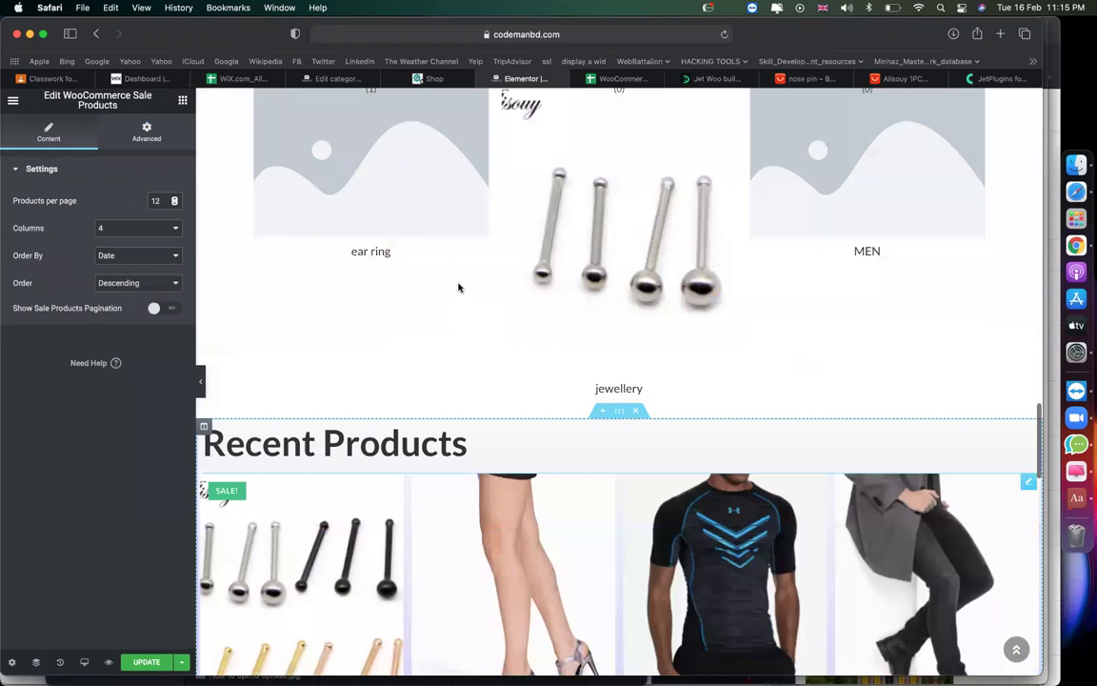
Copy the Recent Products heading and paste it into the sale products section.
{"action": "left_click", "coordinate": [312, 440]}
{"action": "right_click", "coordinate": [314, 441]}
{"action": "left_click", "coordinate": [347, 504]}
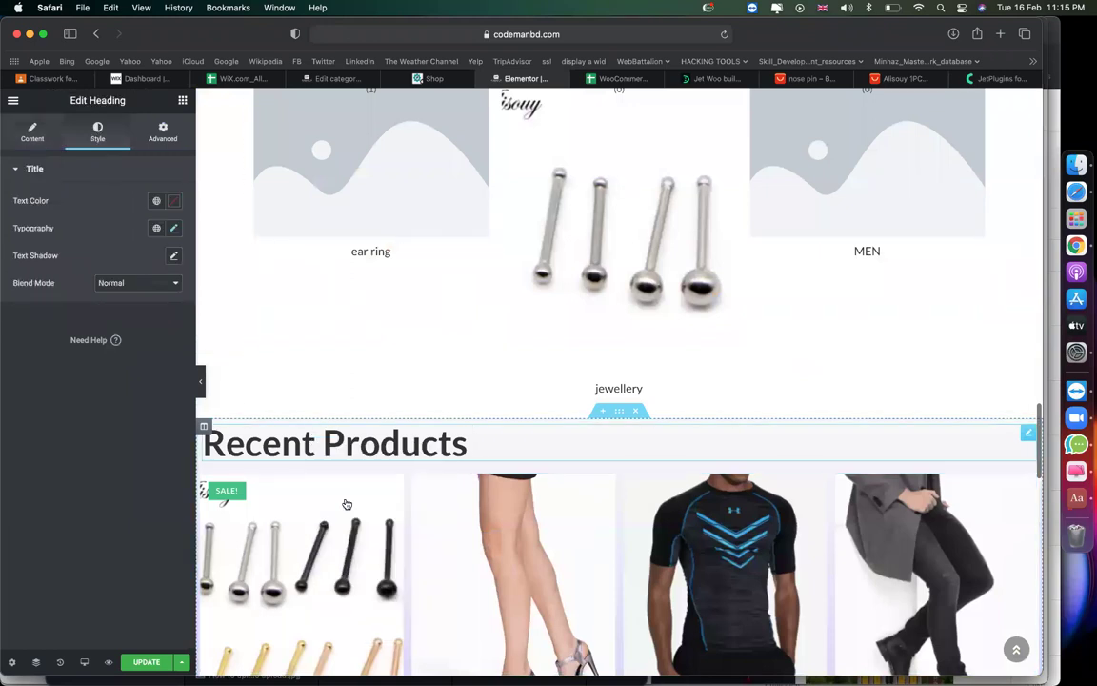
{"action": "scroll", "coordinate": [346, 504], "scroll_direction": "down", "scroll_amount": 10}
{"action": "scroll", "coordinate": [431, 385], "scroll_direction": "up", "scroll_amount": 5}
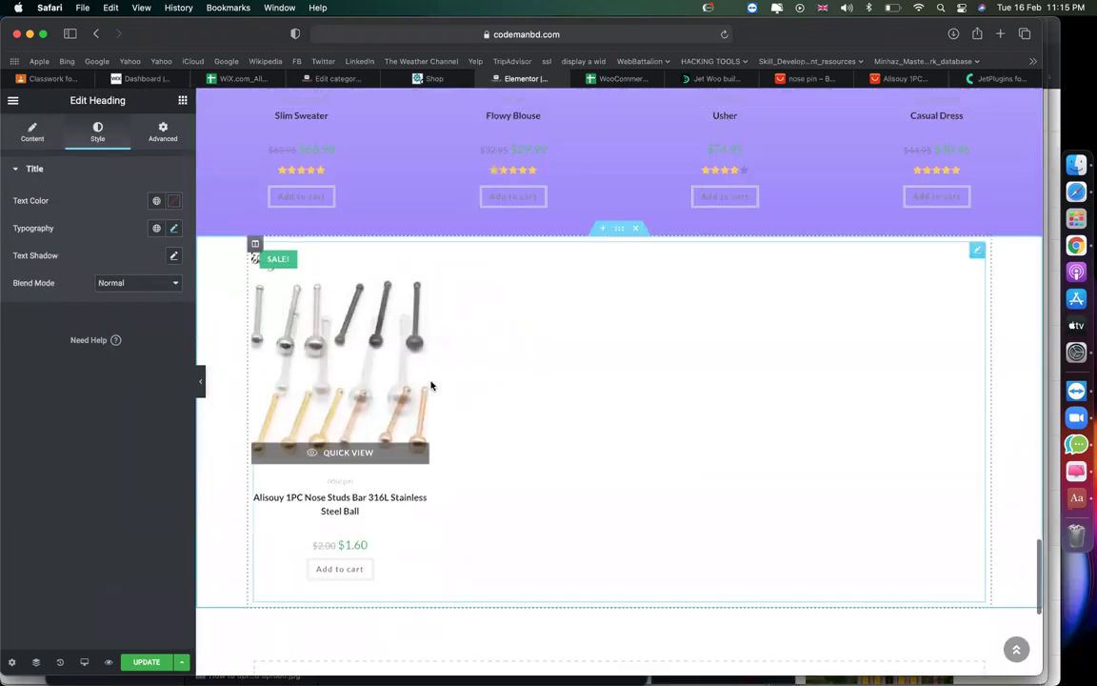
{"action": "right_click", "coordinate": [542, 279]}
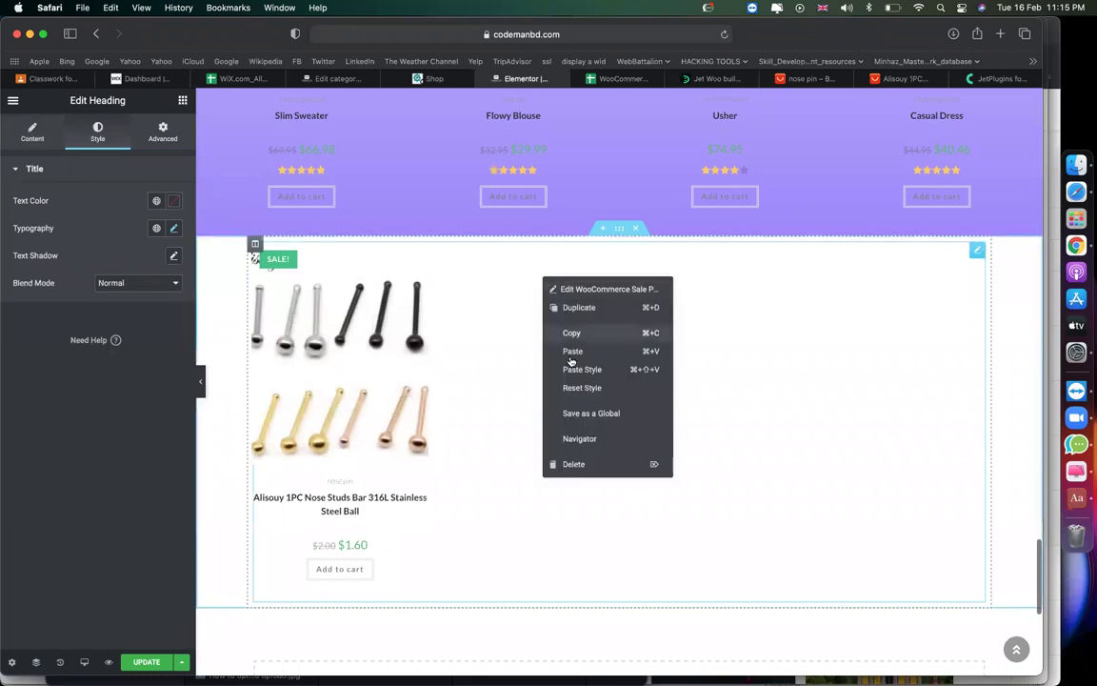
{"action": "left_click", "coordinate": [572, 356]}
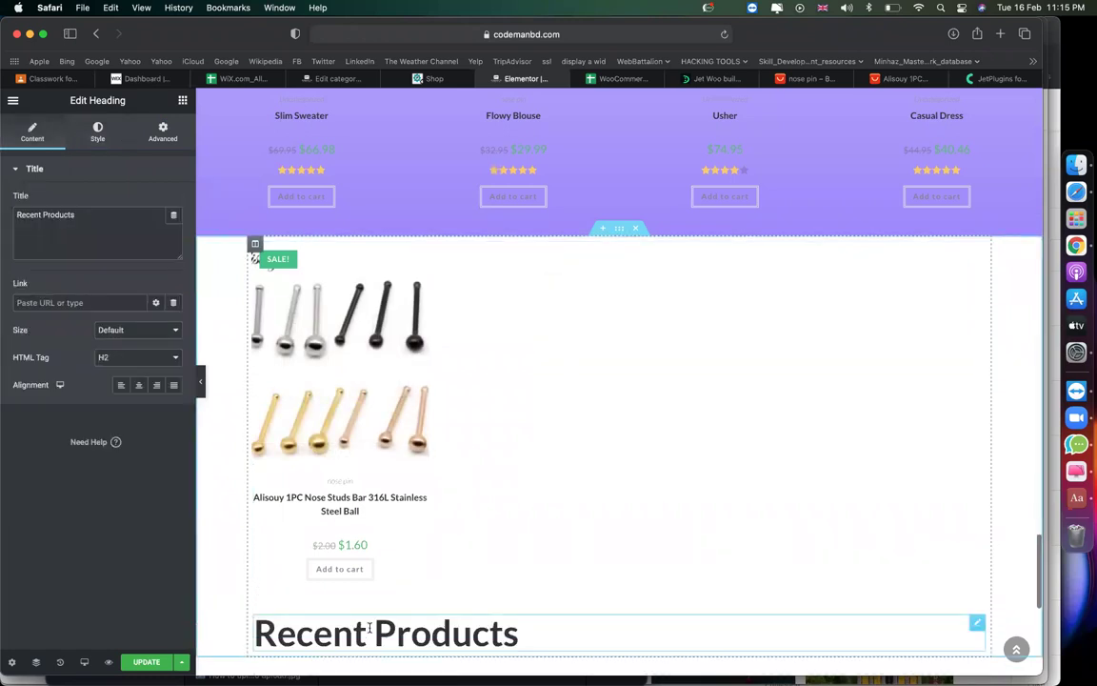
Move the pasted heading above the sale products and retitle it 'Sale Products'.
{"action": "left_click_drag", "start_coordinate": [367, 633], "coordinate": [352, 500]}
{"action": "left_click", "coordinate": [245, 544]}
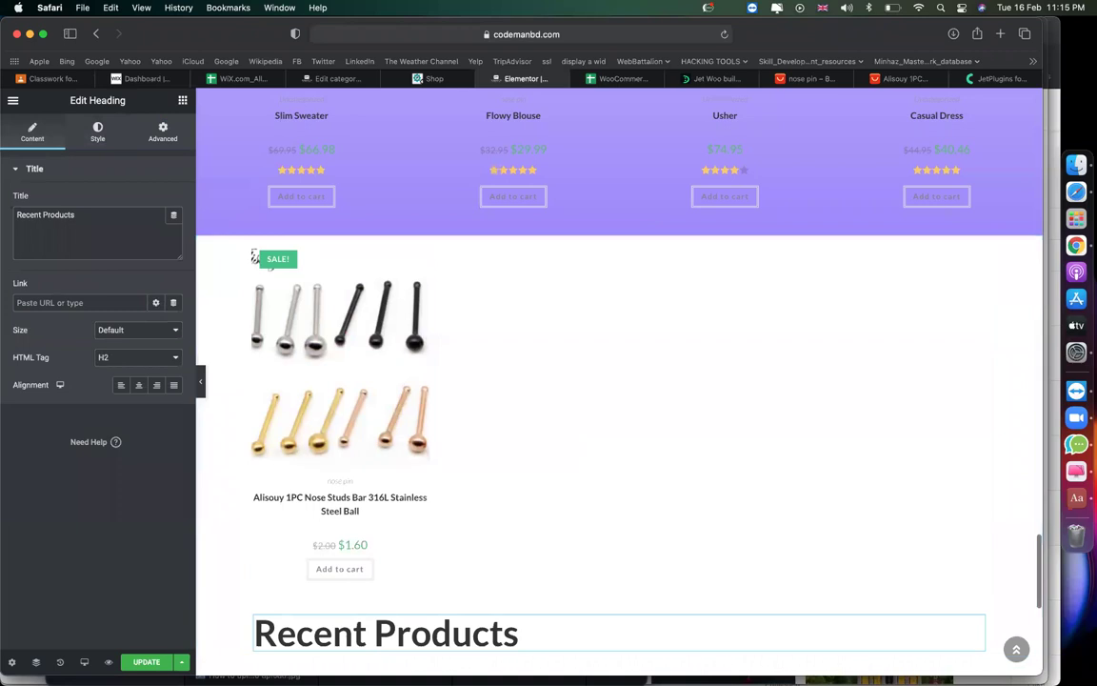
{"action": "left_click_drag", "start_coordinate": [976, 627], "coordinate": [312, 274]}
{"action": "double_click", "coordinate": [345, 269]}
{"action": "type", "text": "Sale"}
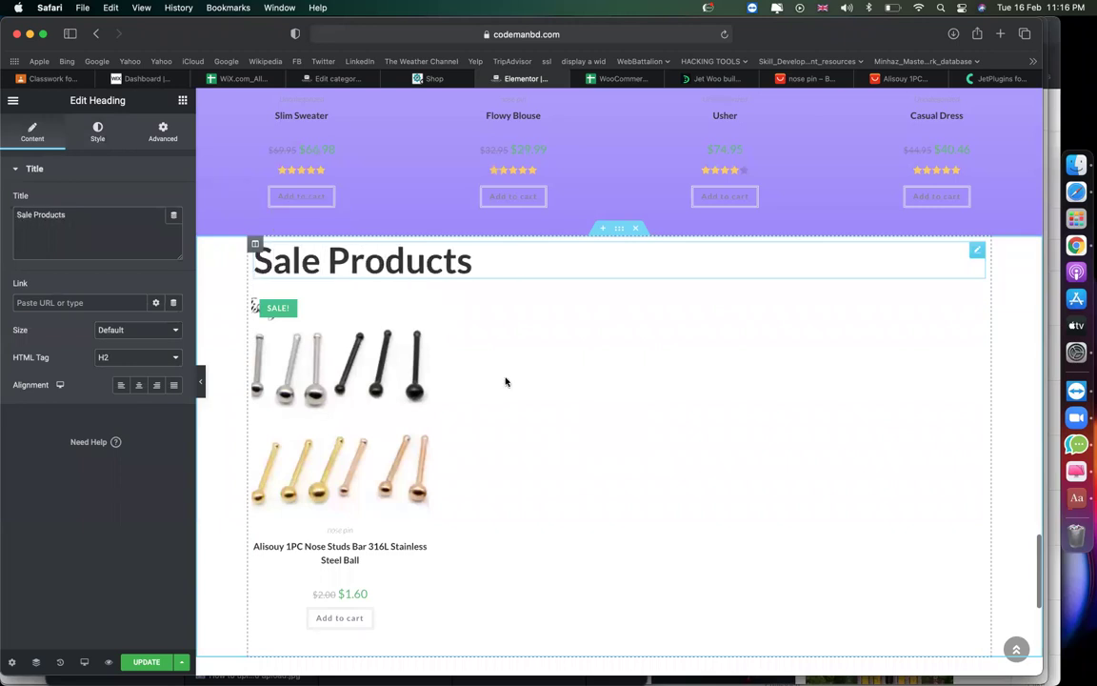
{"action": "scroll", "coordinate": [607, 392], "scroll_direction": "down", "scroll_amount": 5}
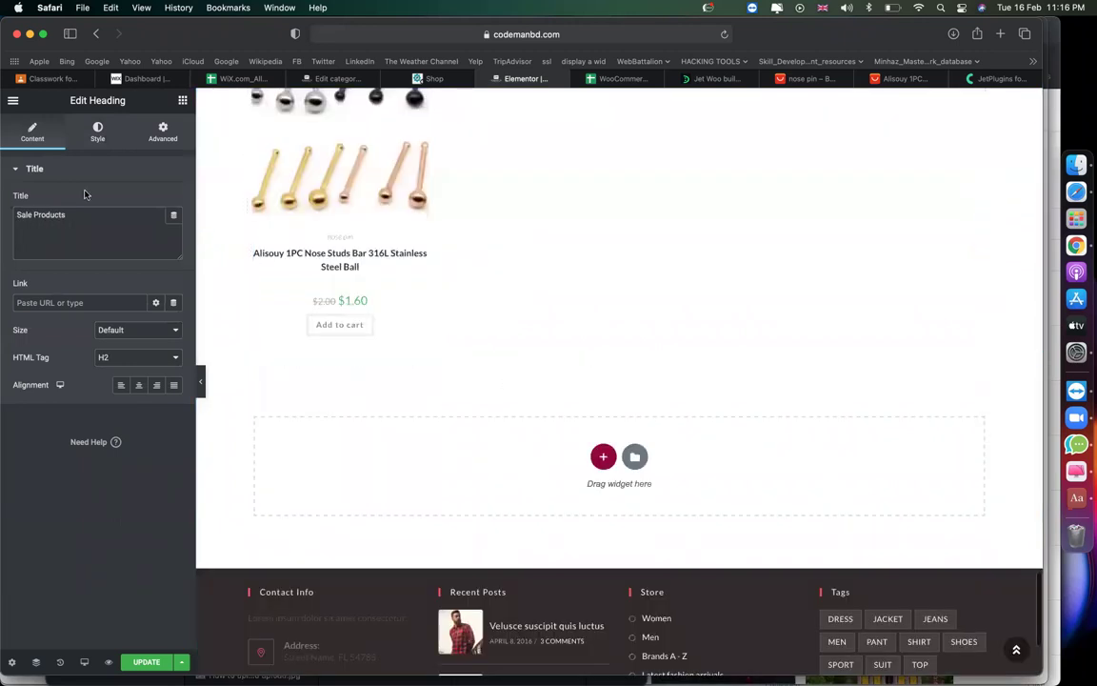
Drag a WooCommerce Top Rated Products widget into the empty section below the sale products.
{"action": "left_click", "coordinate": [181, 100]}
{"action": "scroll", "coordinate": [164, 484], "scroll_direction": "down", "scroll_amount": 10}
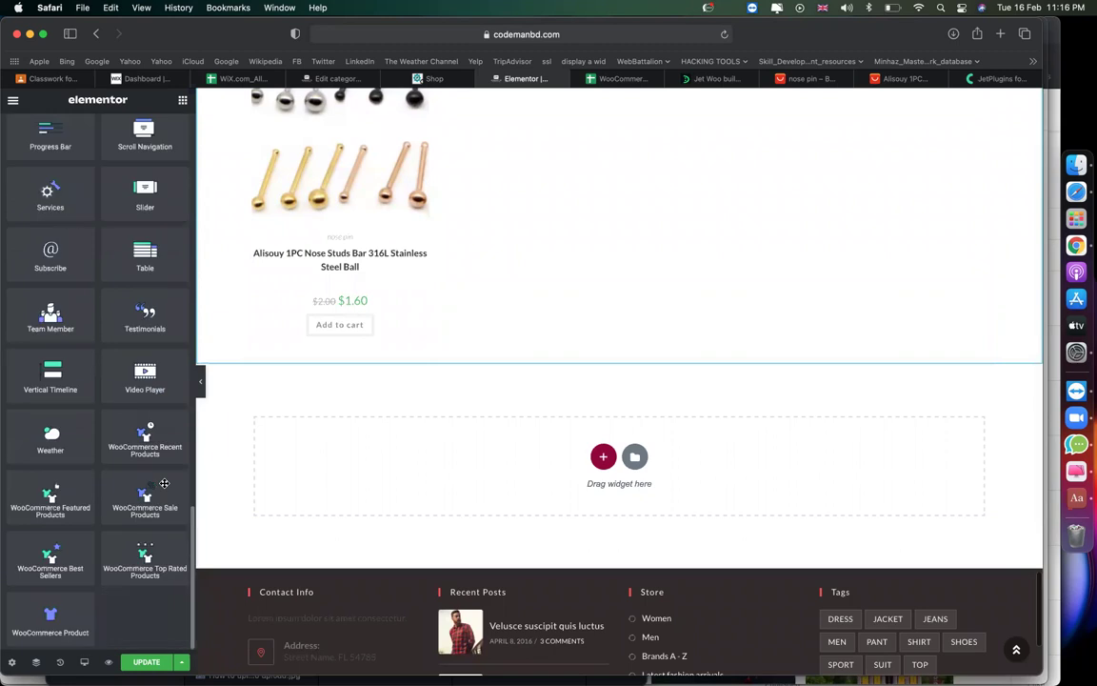
{"action": "left_click_drag", "start_coordinate": [484, 459], "coordinate": [534, 460]}
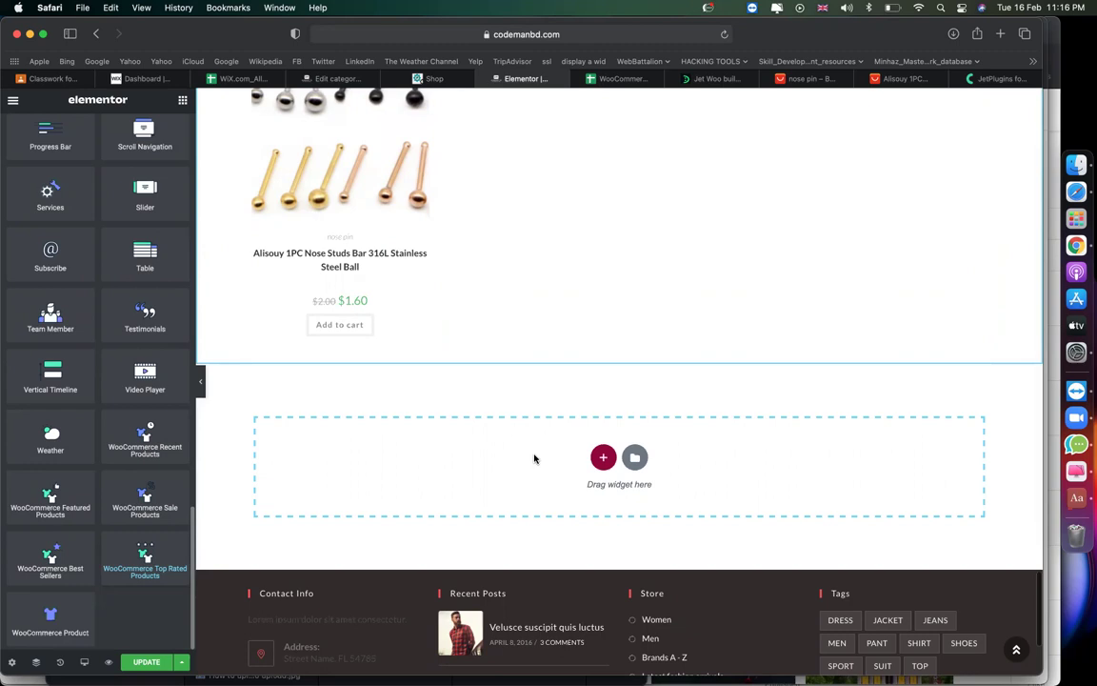
{"action": "left_click_drag", "start_coordinate": [156, 555], "coordinate": [788, 451]}
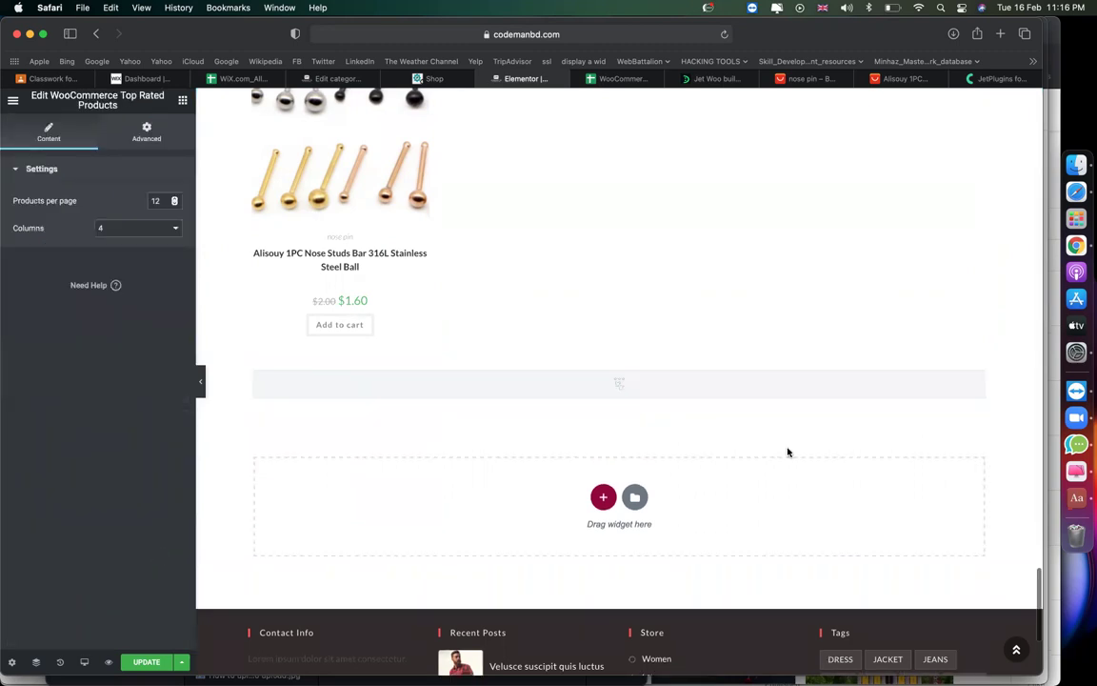
{"action": "scroll", "coordinate": [434, 477], "scroll_direction": "down", "scroll_amount": 5}
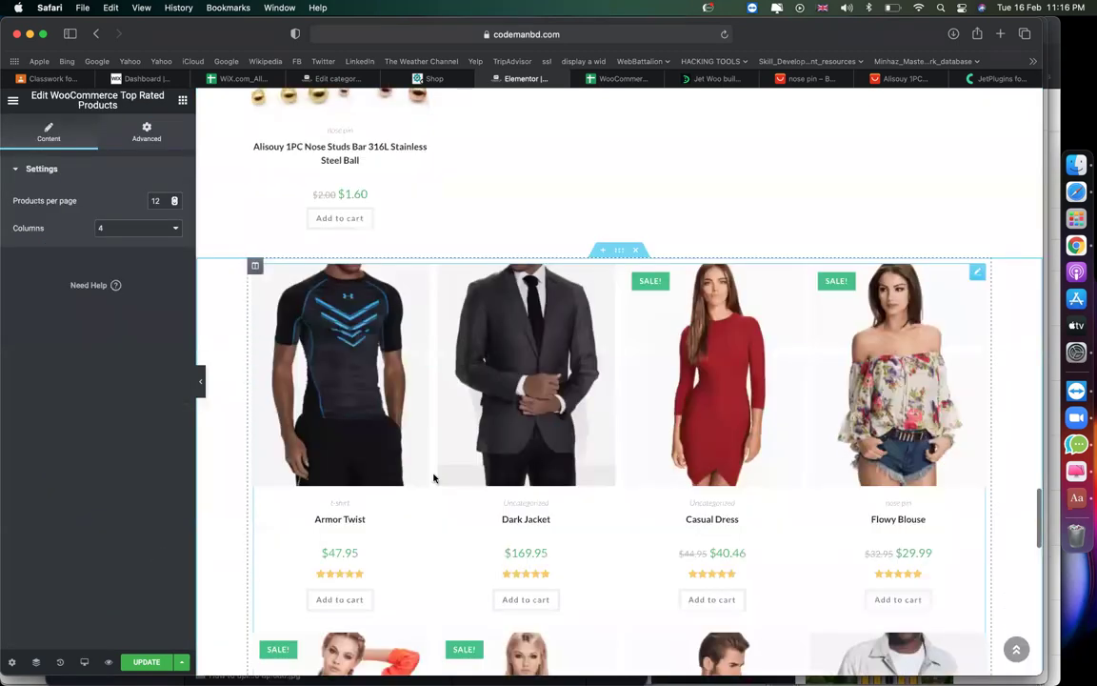
{"action": "scroll", "coordinate": [356, 326], "scroll_direction": "up", "scroll_amount": 2}
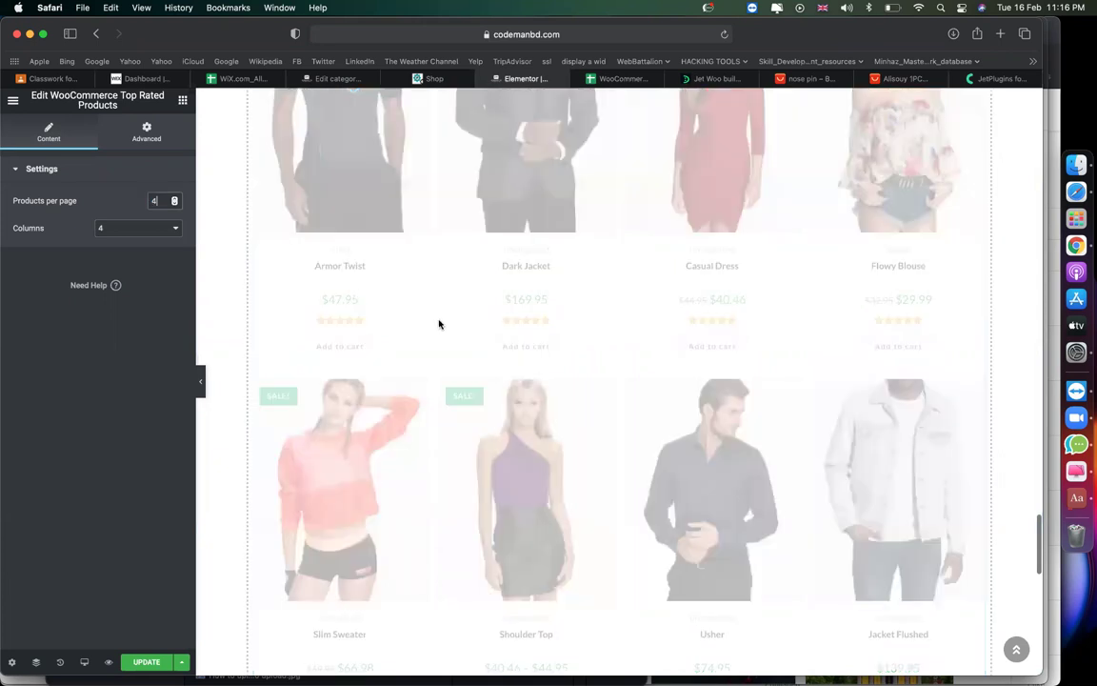
Set the Top Rated Products grid to 5 columns and 5 products per page.
{"action": "left_click", "coordinate": [107, 229]}
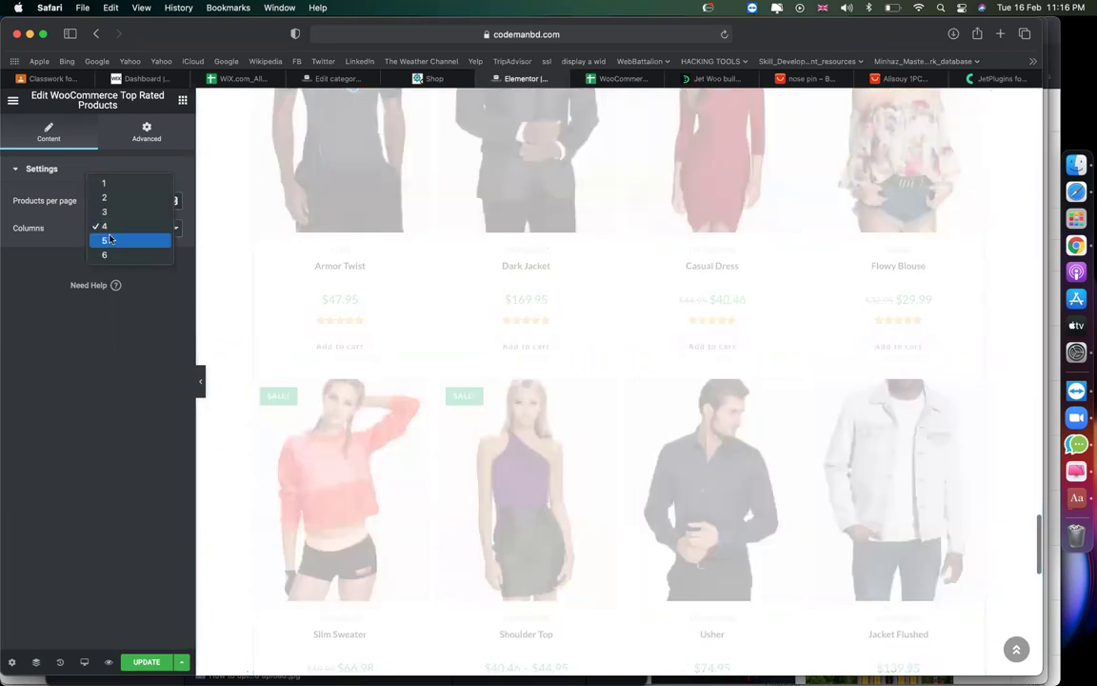
{"action": "left_click", "coordinate": [107, 240]}
{"action": "type", "text": "5"}
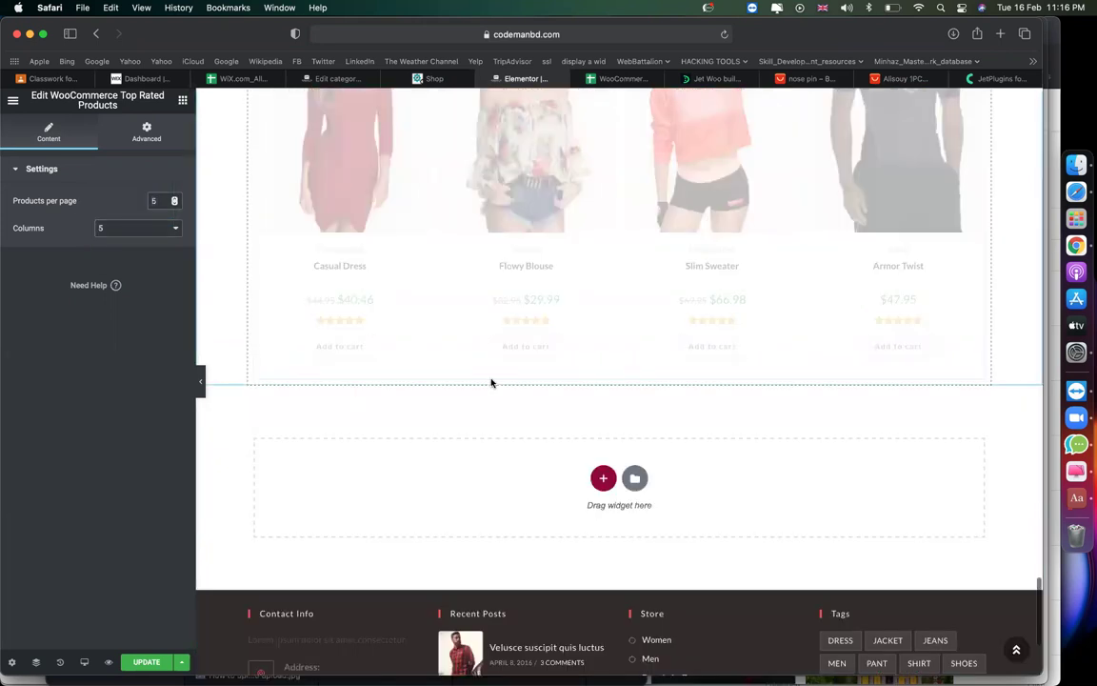
{"action": "scroll", "coordinate": [454, 318], "scroll_direction": "up", "scroll_amount": 4}
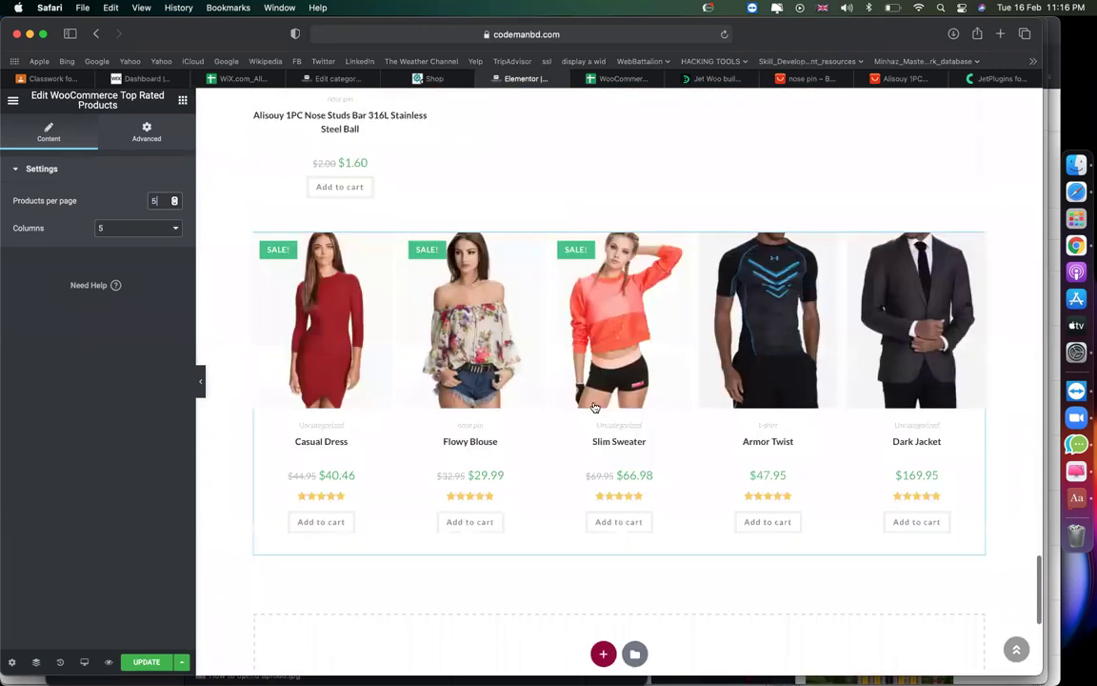
{"action": "scroll", "coordinate": [454, 318], "scroll_direction": "up", "scroll_amount": 5}
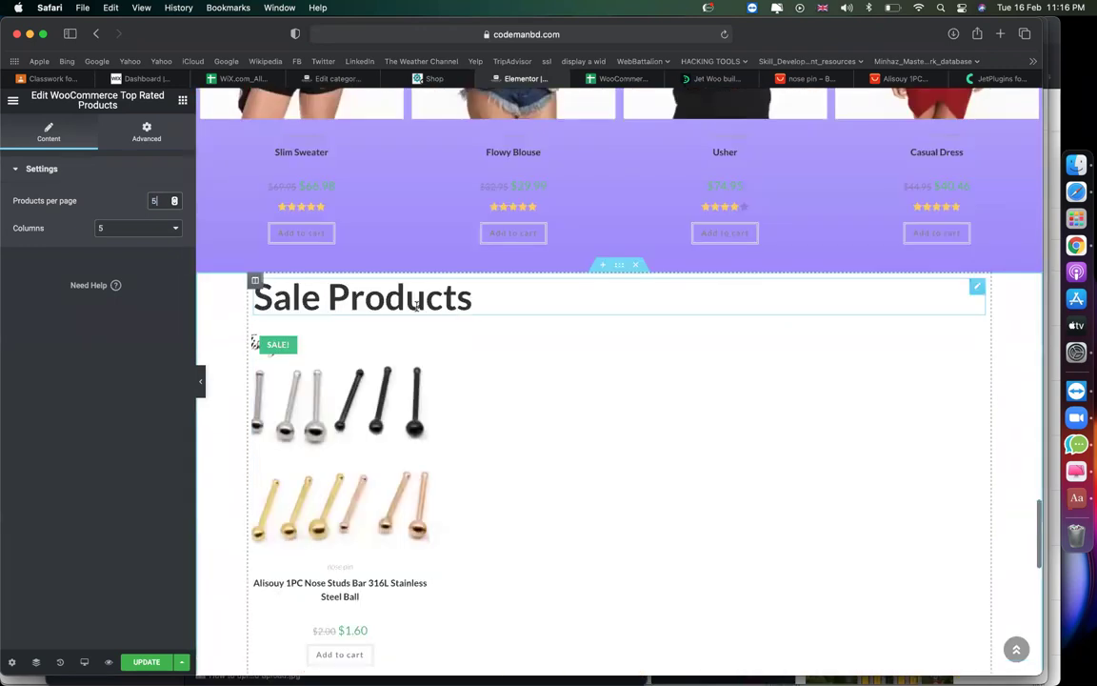
Copy the Sale Products heading and paste it into the top-rated products section.
{"action": "left_click", "coordinate": [416, 303]}
{"action": "right_click", "coordinate": [416, 303]}
{"action": "left_click", "coordinate": [441, 362]}
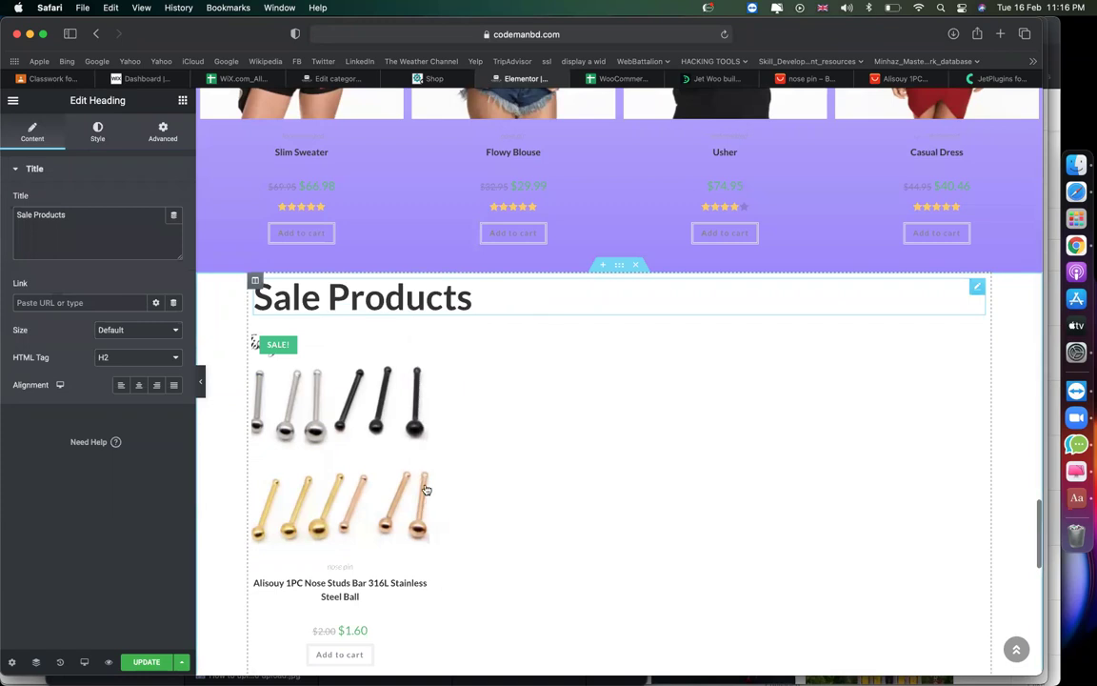
{"action": "scroll", "coordinate": [426, 490], "scroll_direction": "down", "scroll_amount": 5}
{"action": "right_click", "coordinate": [519, 299]}
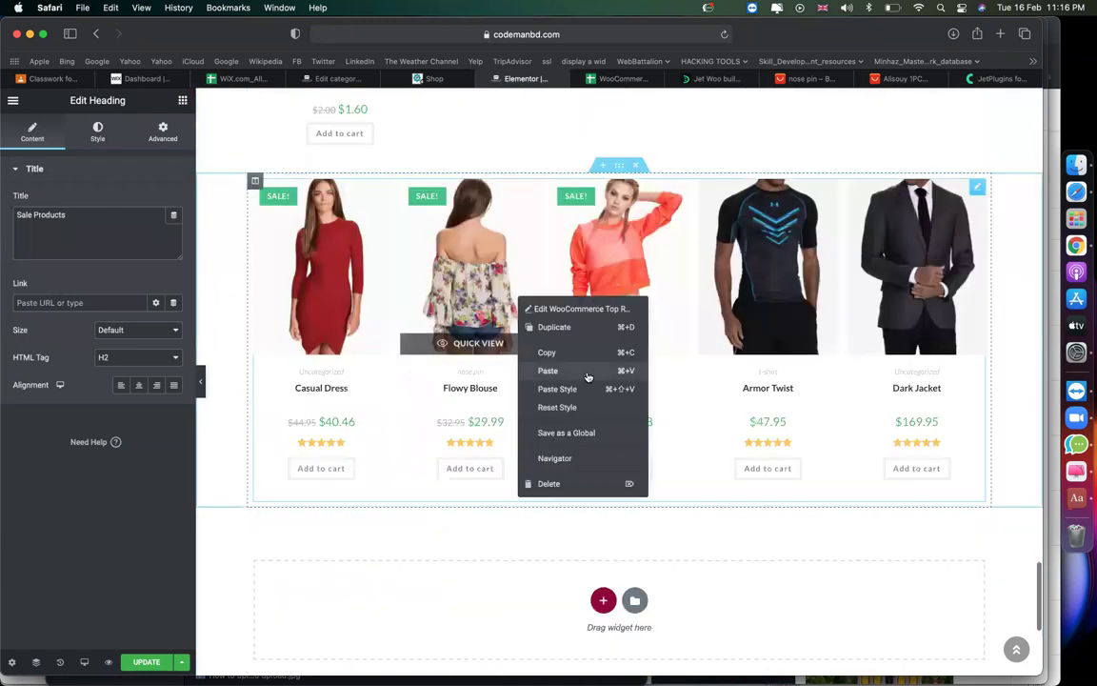
{"action": "left_click", "coordinate": [584, 372]}
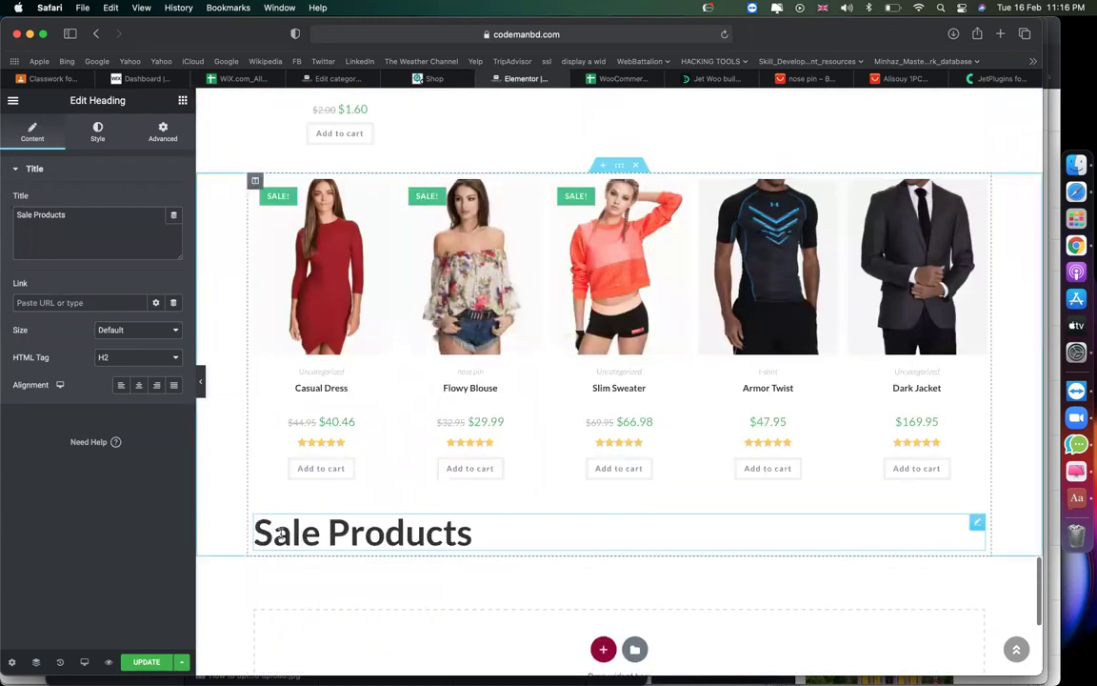
Retitle the pasted heading 'Top Rated Products' and move it above the grid.
{"action": "double_click", "coordinate": [283, 537]}
{"action": "type", "text": "op Rated"}
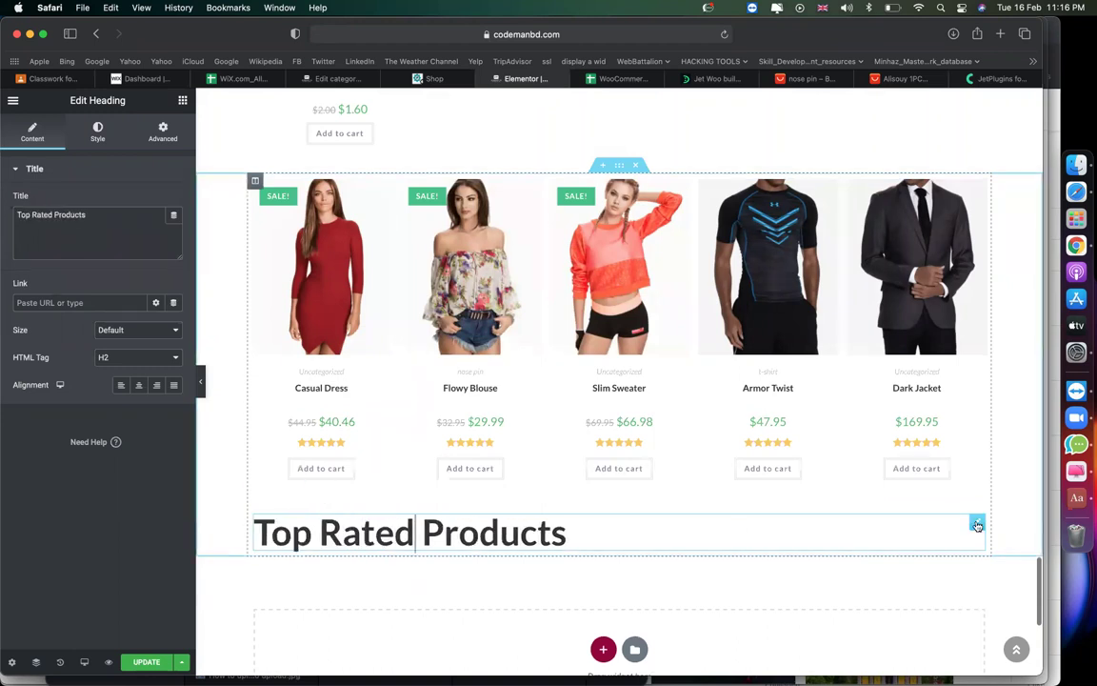
{"action": "mouse_move", "coordinate": [977, 522]}
{"action": "left_mouse_down"}
{"action": "mouse_move", "coordinate": [709, 208]}
{"action": "mouse_move", "coordinate": [631, 195]}
{"action": "left_mouse_up"}
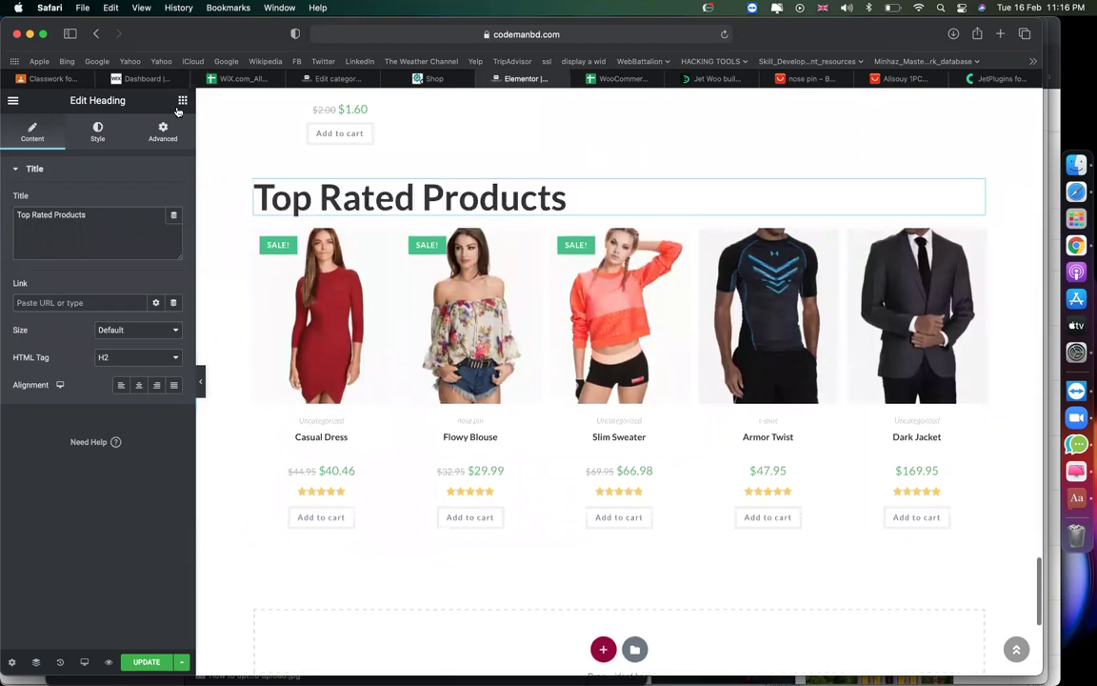
{"action": "left_click", "coordinate": [182, 100]}
{"action": "scroll", "coordinate": [104, 431], "scroll_direction": "down", "scroll_amount": 10}
{"action": "scroll", "coordinate": [104, 431], "scroll_direction": "down", "scroll_amount": 10}
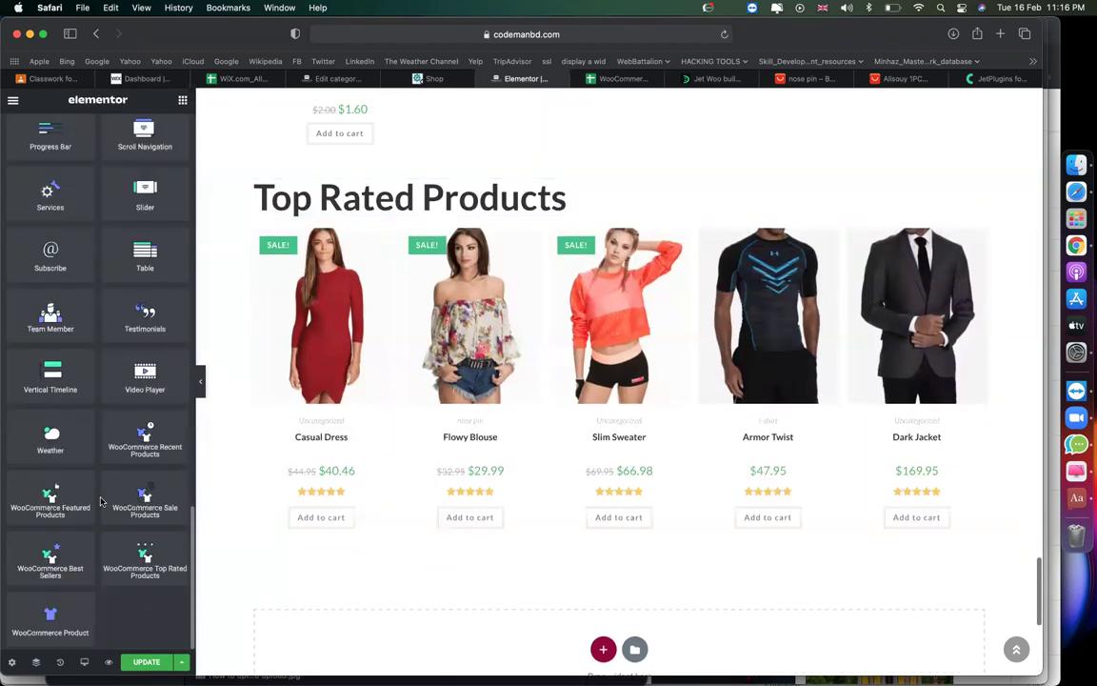
{"action": "scroll", "coordinate": [623, 391], "scroll_direction": "up", "scroll_amount": 15}
{"action": "scroll", "coordinate": [623, 391], "scroll_direction": "up", "scroll_amount": 5}
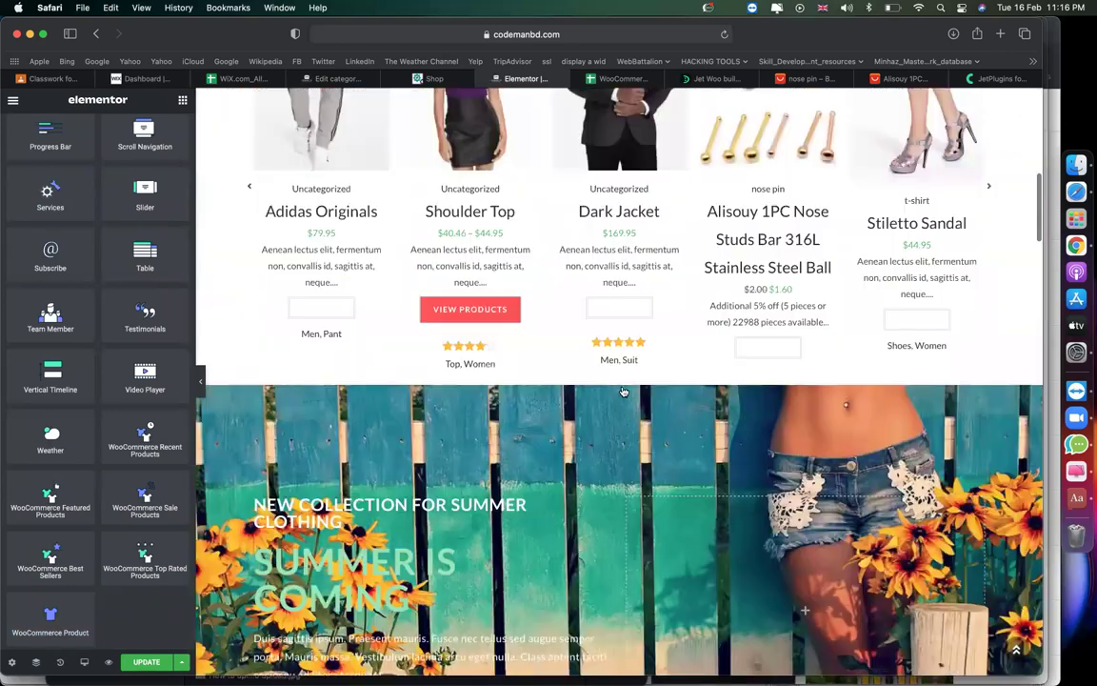
{"action": "scroll", "coordinate": [623, 391], "scroll_direction": "up", "scroll_amount": 10}
{"action": "scroll", "coordinate": [416, 308], "scroll_direction": "down", "scroll_amount": 6}
{"action": "scroll", "coordinate": [416, 308], "scroll_direction": "down", "scroll_amount": 5}
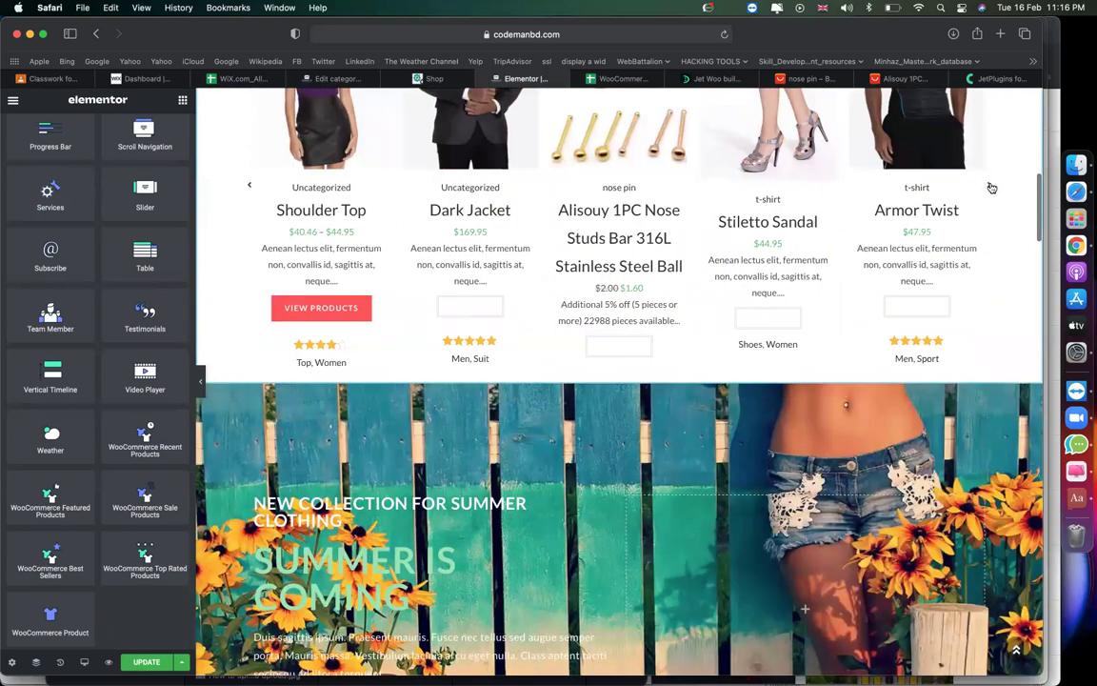
{"action": "scroll", "coordinate": [739, 389], "scroll_direction": "down", "scroll_amount": 5}
{"action": "scroll", "coordinate": [738, 389], "scroll_direction": "down", "scroll_amount": 6}
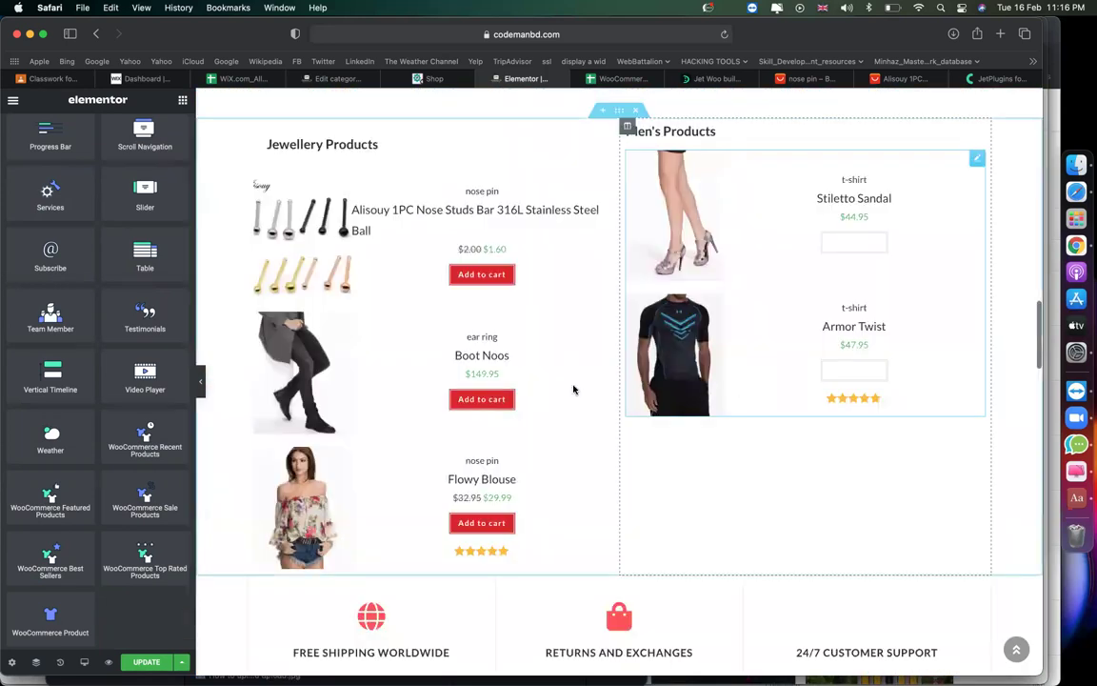
{"action": "scroll", "coordinate": [573, 387], "scroll_direction": "up", "scroll_amount": 1}
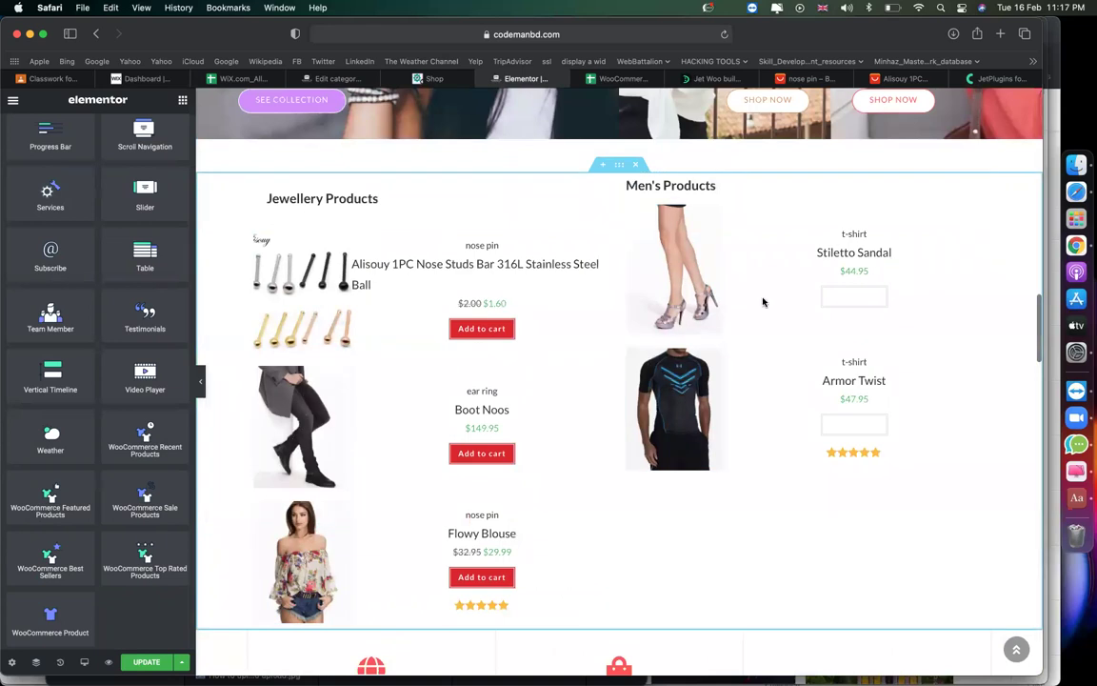
{"action": "scroll", "coordinate": [592, 487], "scroll_direction": "down", "scroll_amount": 7}
{"action": "scroll", "coordinate": [593, 487], "scroll_direction": "up", "scroll_amount": 1}
{"action": "scroll", "coordinate": [593, 490], "scroll_direction": "up", "scroll_amount": 2}
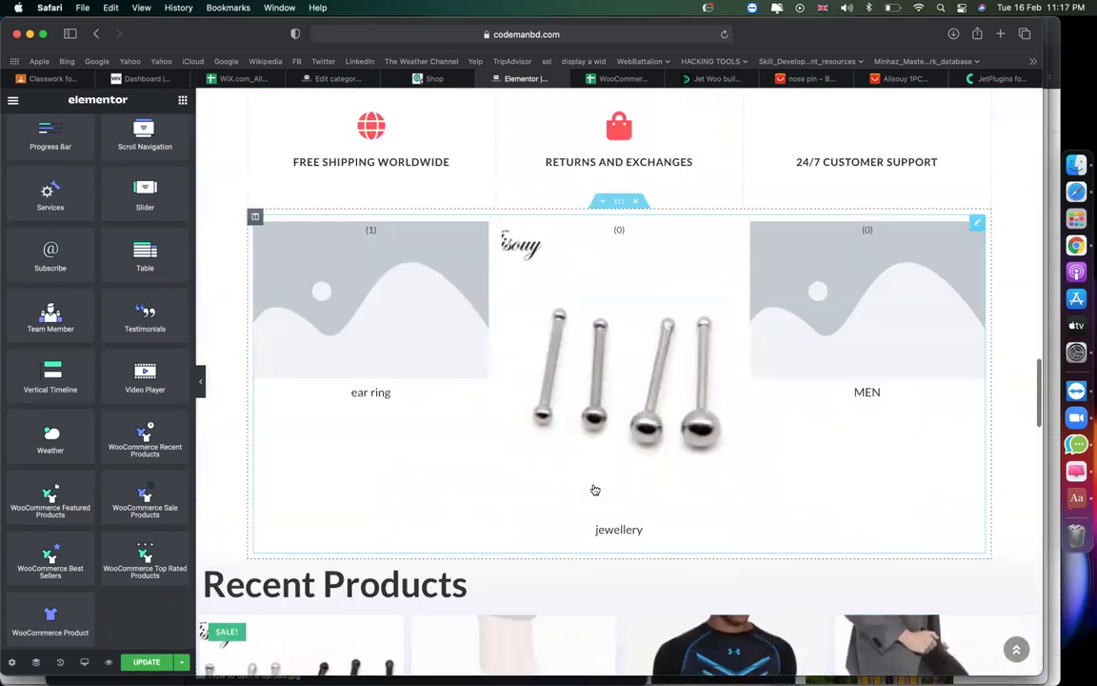
{"action": "scroll", "coordinate": [613, 368], "scroll_direction": "down", "scroll_amount": 2}
{"action": "scroll", "coordinate": [613, 367], "scroll_direction": "down", "scroll_amount": 5}
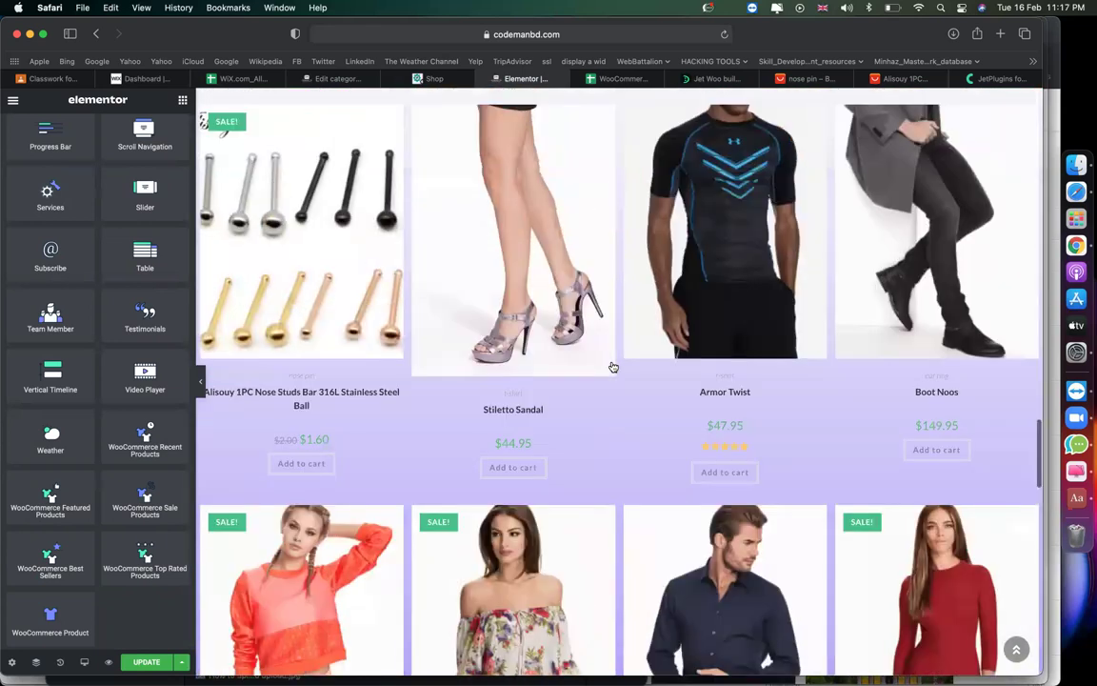
{"action": "scroll", "coordinate": [454, 466], "scroll_direction": "up", "scroll_amount": 3}
{"action": "scroll", "coordinate": [455, 467], "scroll_direction": "down", "scroll_amount": 5}
{"action": "scroll", "coordinate": [455, 468], "scroll_direction": "down", "scroll_amount": 3}
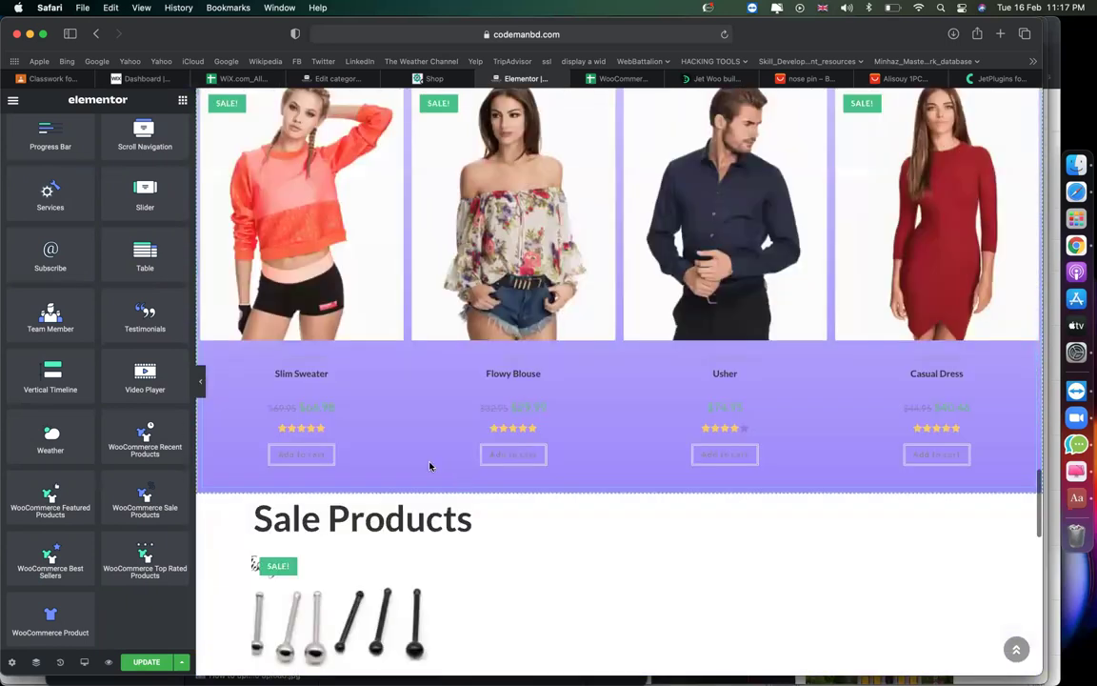
{"action": "scroll", "coordinate": [321, 316], "scroll_direction": "down", "scroll_amount": 4}
{"action": "scroll", "coordinate": [324, 321], "scroll_direction": "down", "scroll_amount": 3}
{"action": "scroll", "coordinate": [324, 321], "scroll_direction": "down", "scroll_amount": 1}
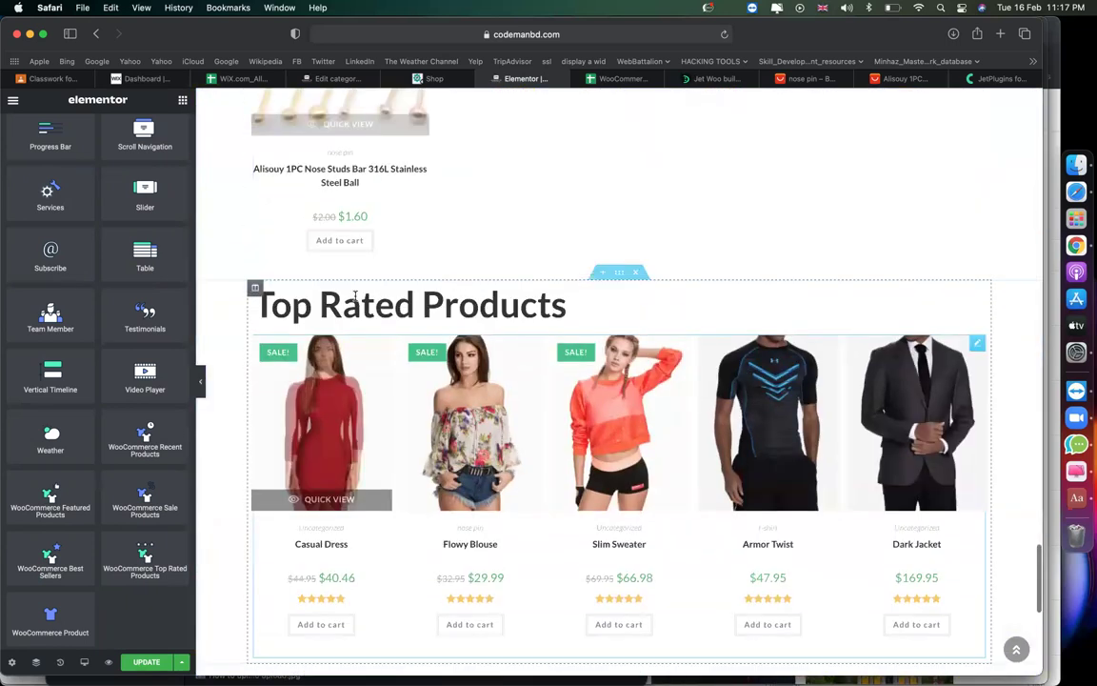
{"action": "scroll", "coordinate": [513, 439], "scroll_direction": "down", "scroll_amount": 10}
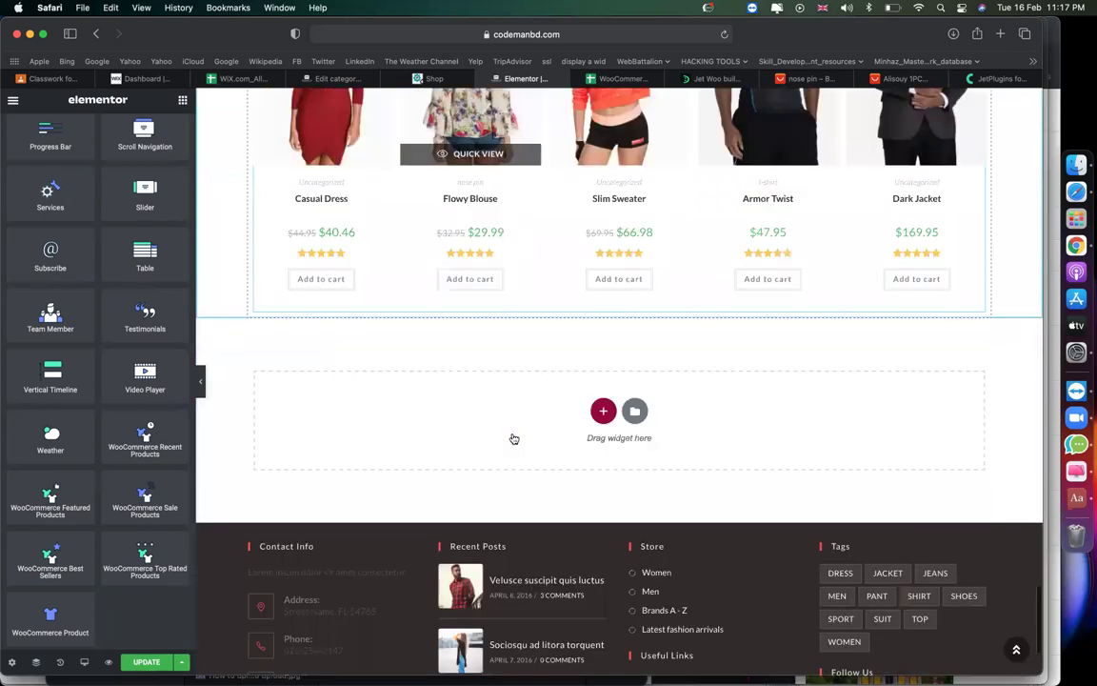
{"action": "scroll", "coordinate": [560, 390], "scroll_direction": "up", "scroll_amount": 10}
{"action": "scroll", "coordinate": [560, 391], "scroll_direction": "up", "scroll_amount": 15}
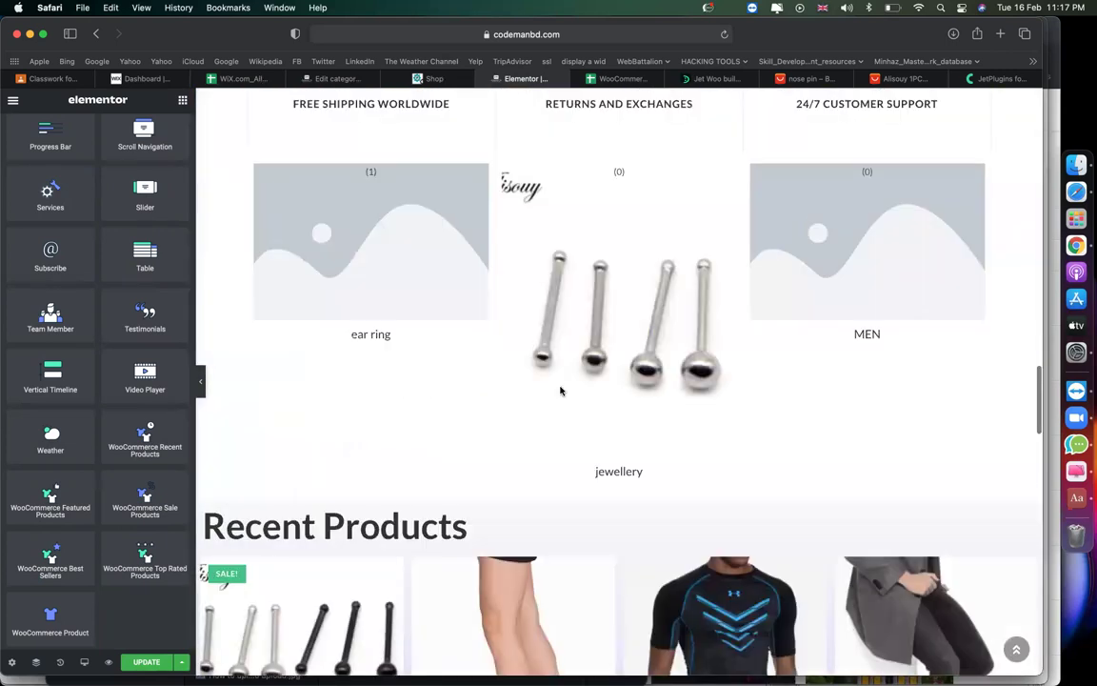
{"action": "scroll", "coordinate": [560, 391], "scroll_direction": "down", "scroll_amount": 2}
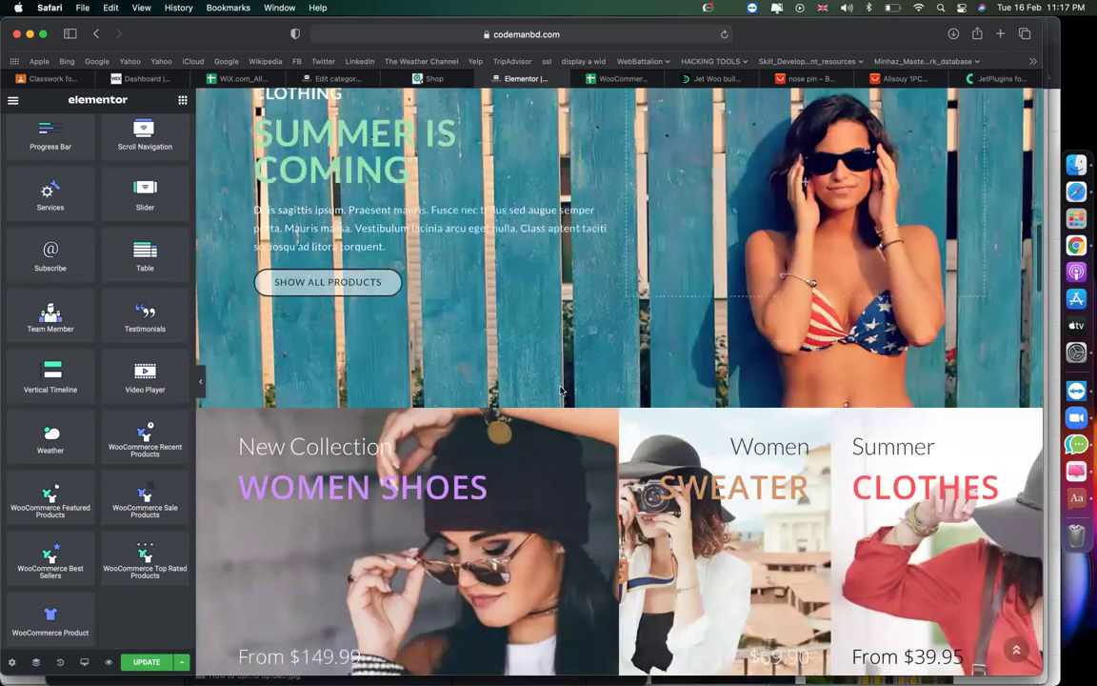
{"action": "scroll", "coordinate": [560, 390], "scroll_direction": "down", "scroll_amount": 15}
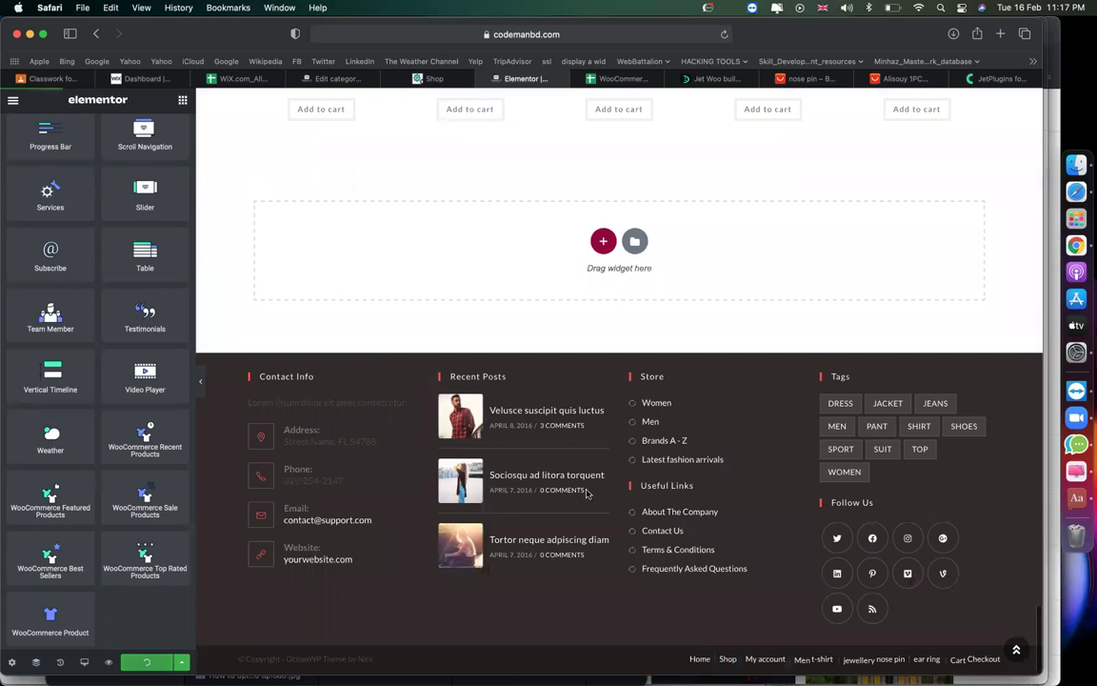
{"action": "scroll", "coordinate": [614, 343], "scroll_direction": "up", "scroll_amount": 20}
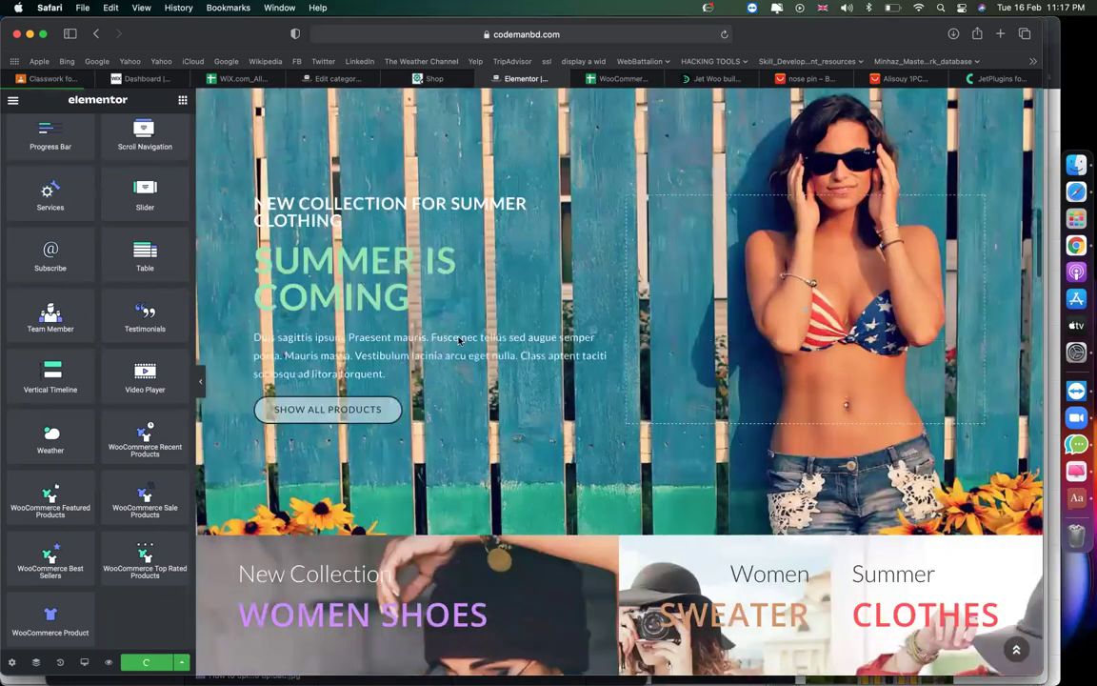
{"action": "scroll", "coordinate": [615, 343], "scroll_direction": "up", "scroll_amount": 10}
Copy the store homepage address and start a new assignment in the CMBD-84 class.
{"action": "left_click", "coordinate": [535, 36]}
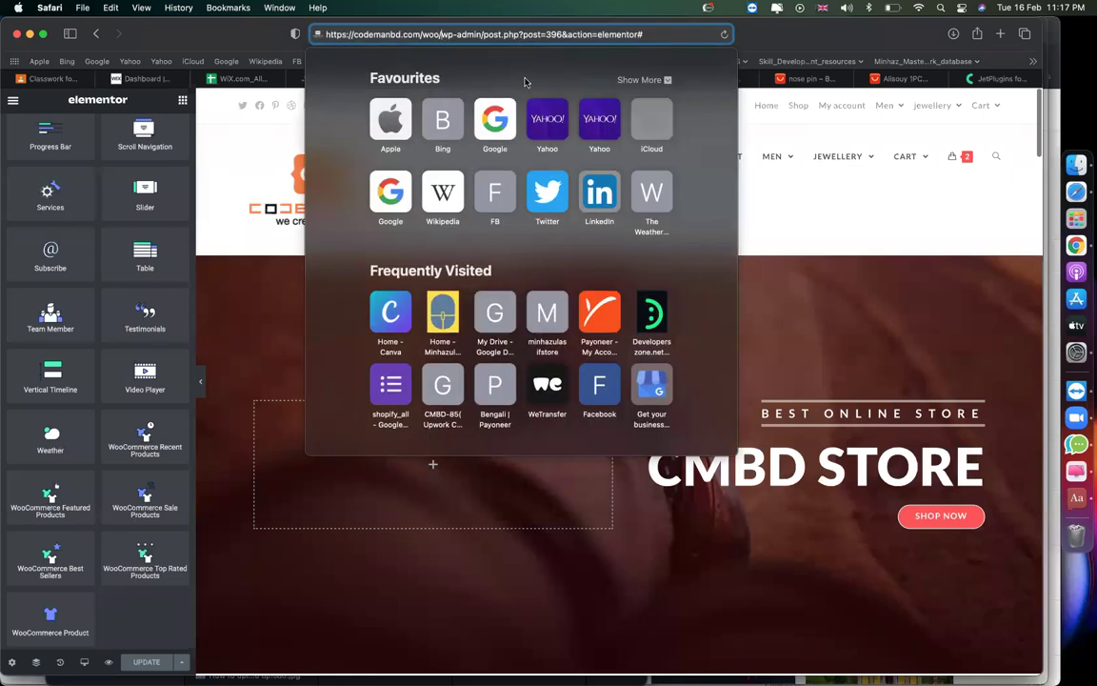
{"action": "key", "text": "super+shift+Left"}
{"action": "key", "text": "super+c"}
{"action": "left_click", "coordinate": [52, 77]}
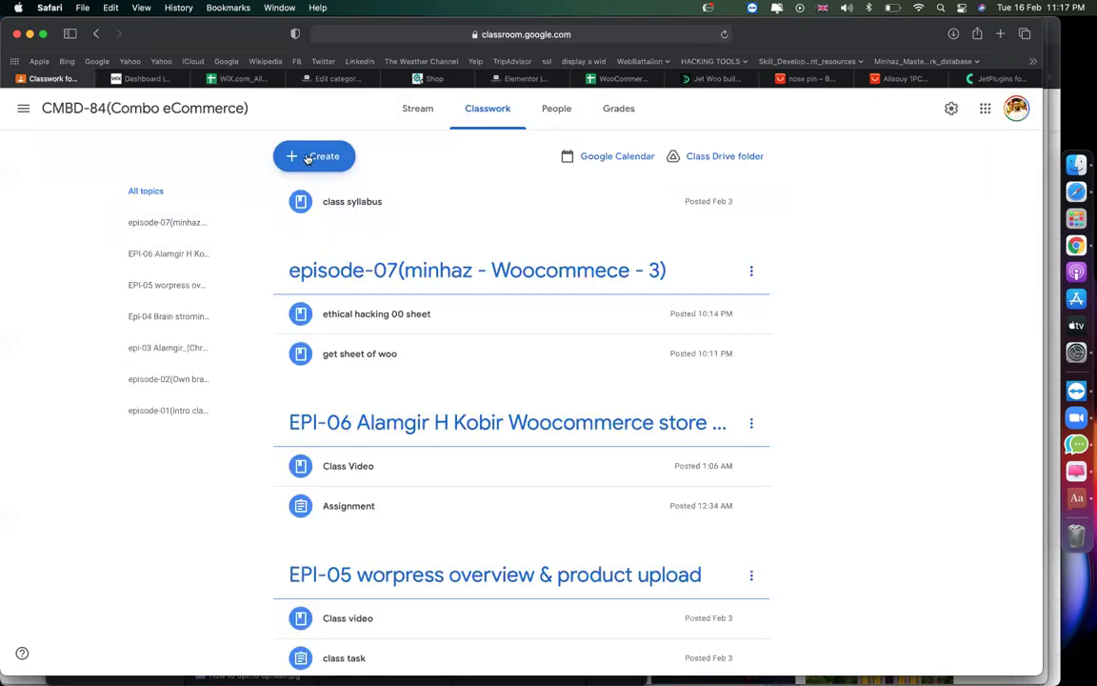
{"action": "left_click", "coordinate": [314, 155]}
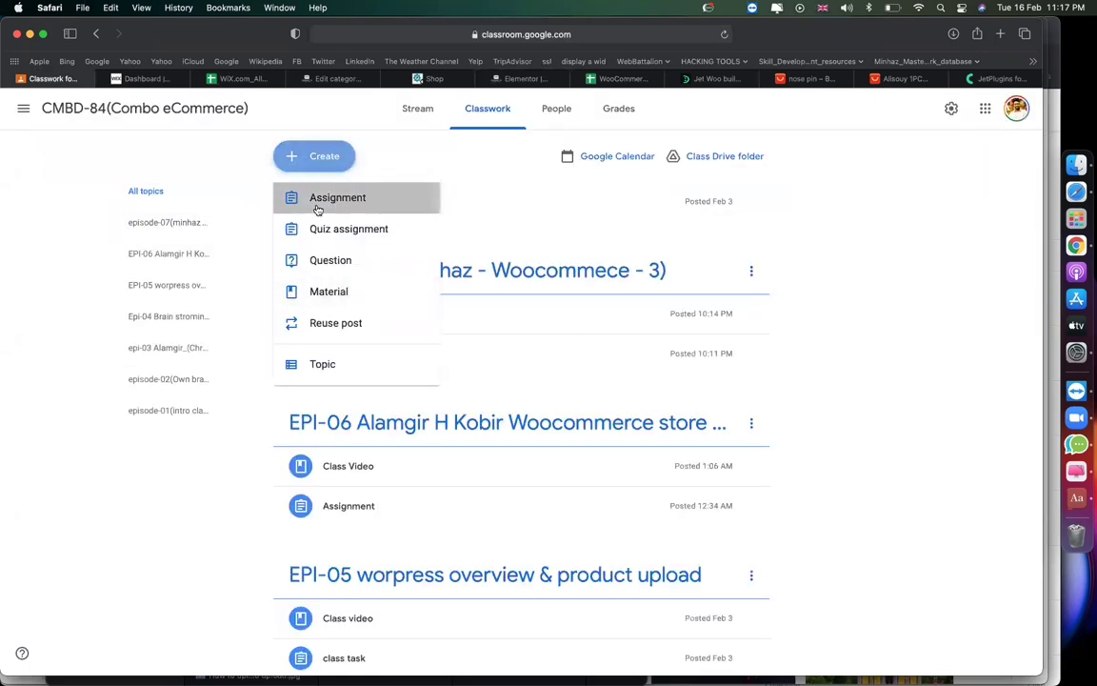
{"action": "left_click", "coordinate": [319, 202]}
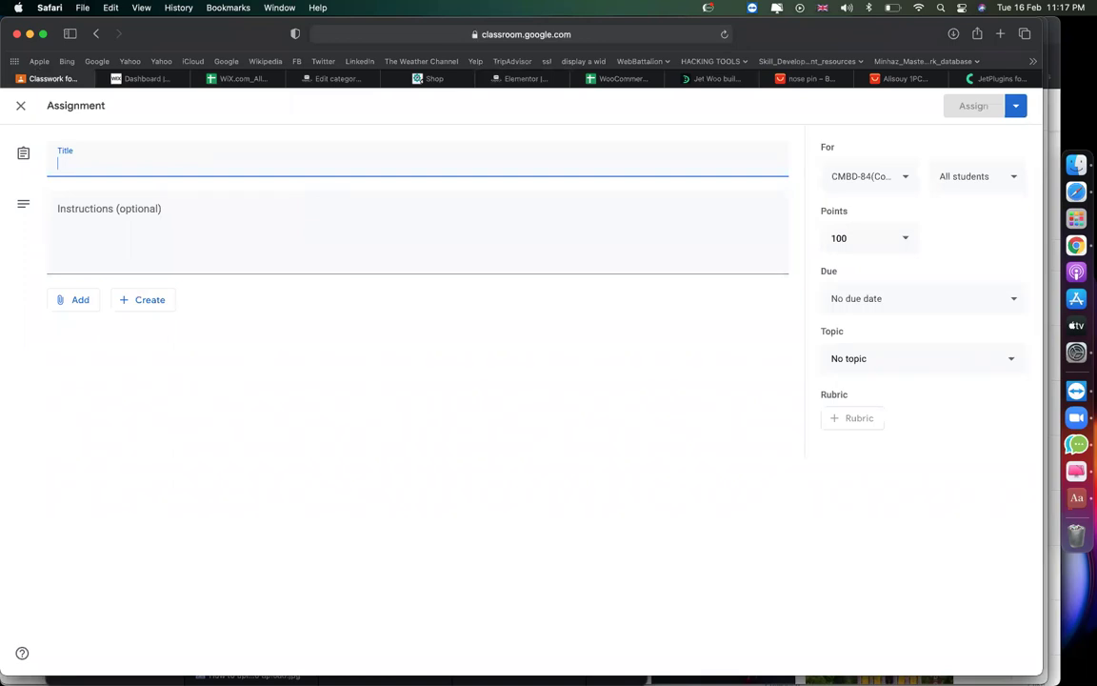
Title the assignment 'assignment(woocommerce)' and list step 1 'install ocean wp' and step 2 Elementor, Elementor Pro, Jet Elements, Jet Woo Builder.
{"action": "type", "text": "assignment"}
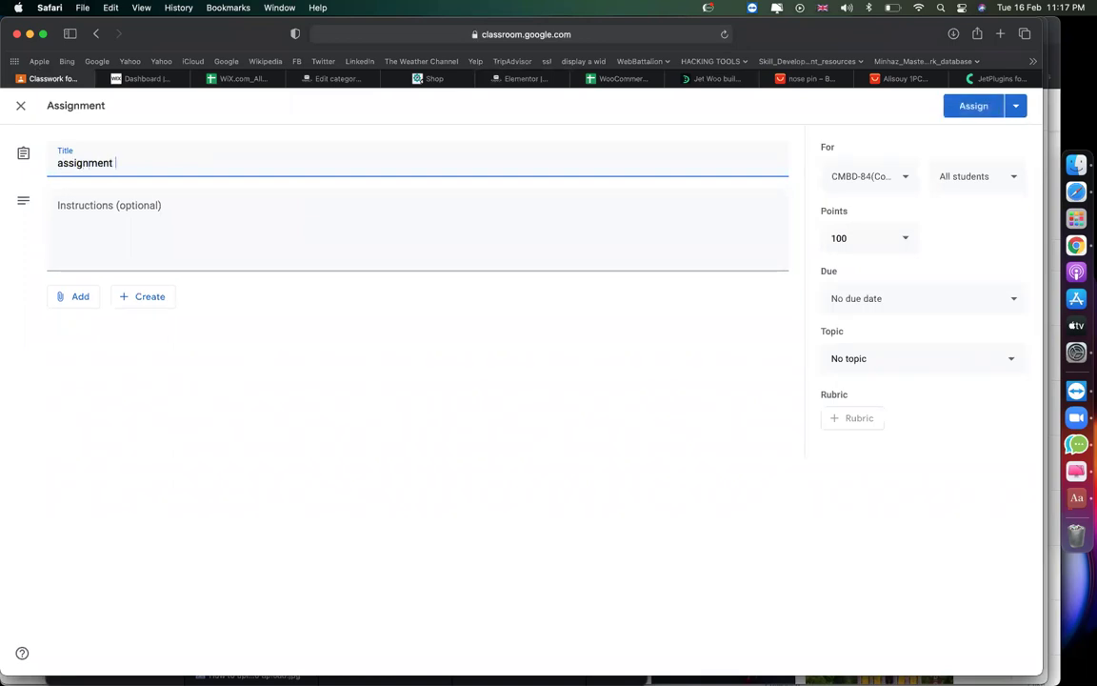
{"action": "type", "text": "(woocommerce)"}
{"action": "left_click", "coordinate": [336, 210]}
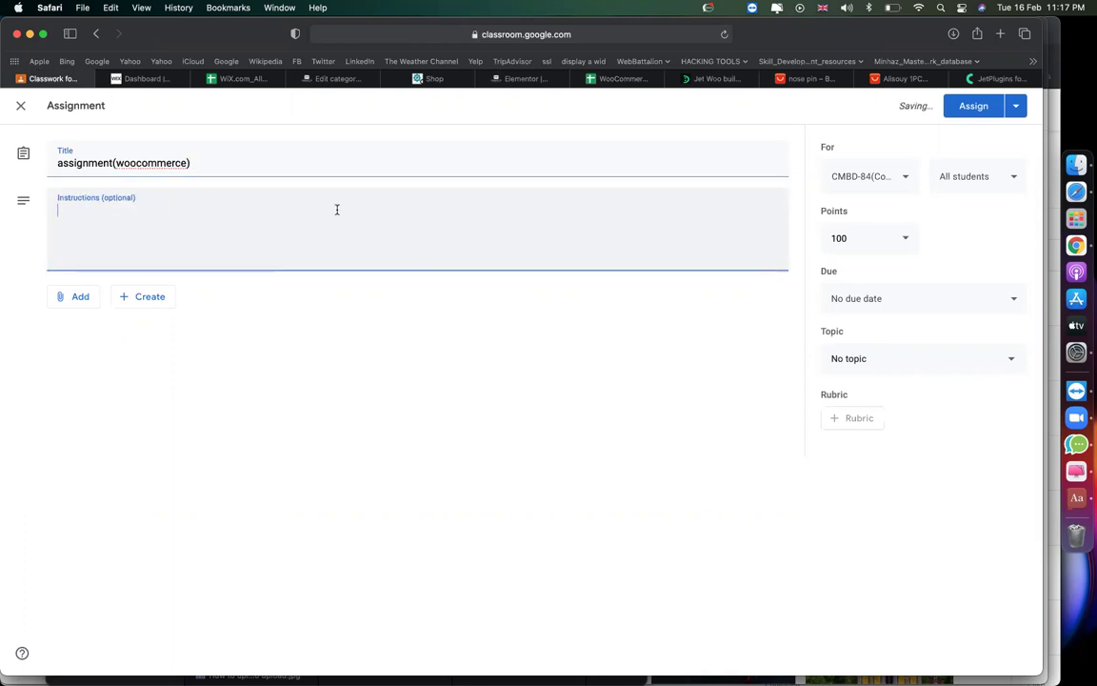
{"action": "type", "text": "1. install ocean wp"}
{"action": "key", "text": "Return"}
{"action": "type", "text": "2. elemen"}
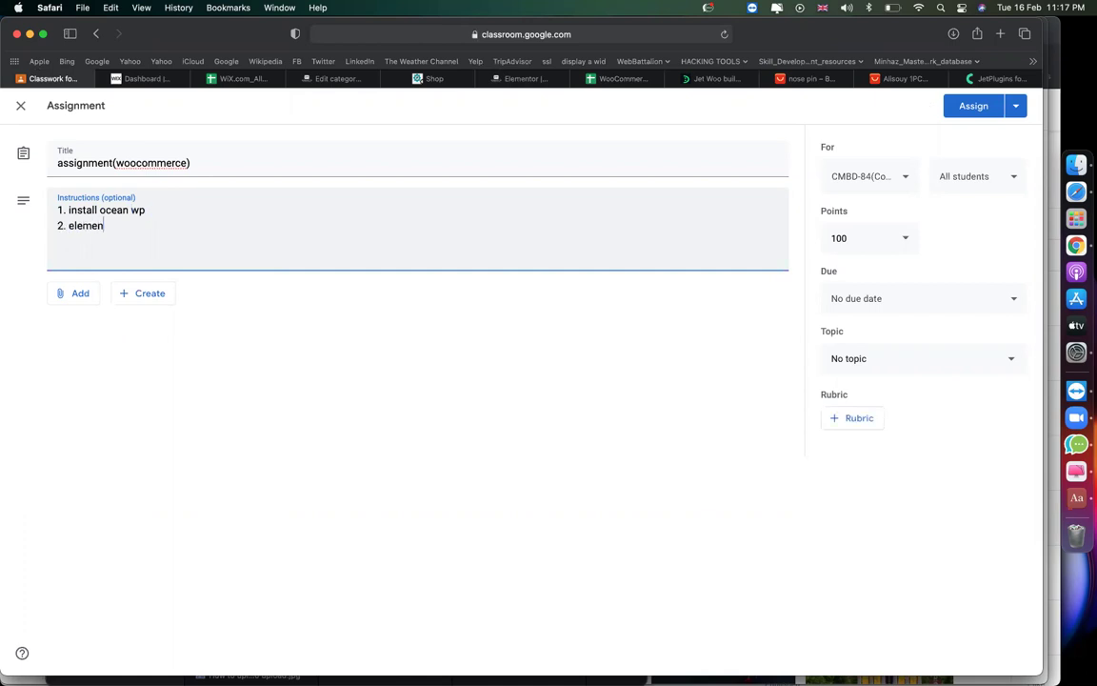
{"action": "type", "text": "tor - elementor pto"}
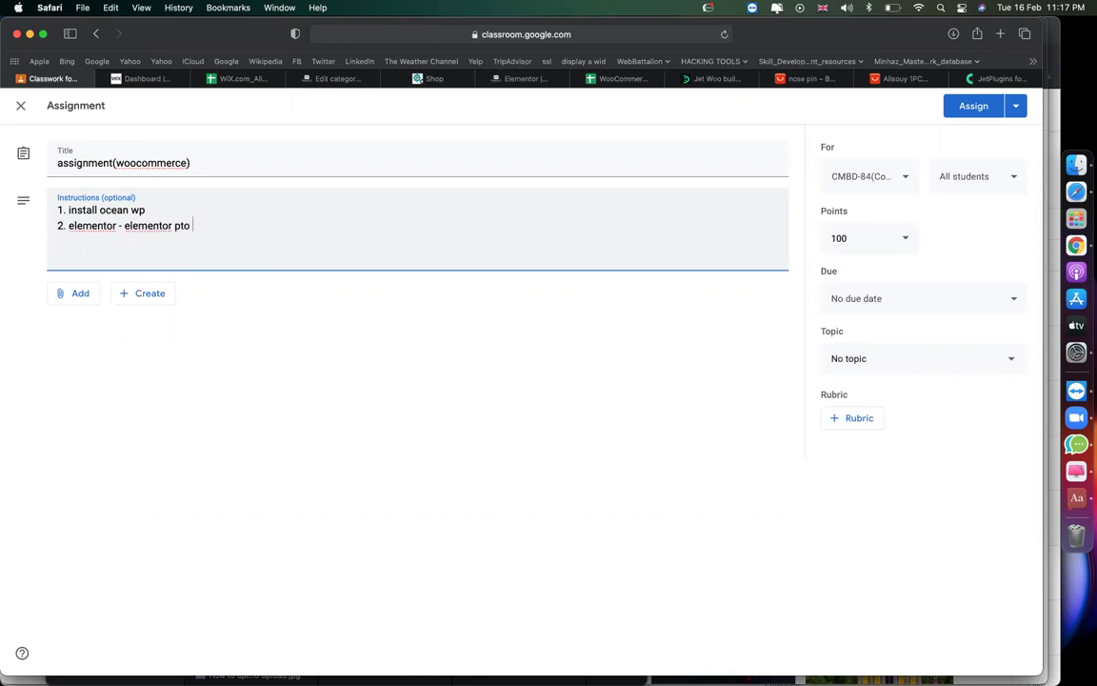
{"action": "key", "text": "BackSpace"}
{"action": "key", "text": "BackSpace"}
{"action": "key", "text": "BackSpace"}
{"action": "key", "text": "BackSpace"}
{"action": "type", "text": "o - jet elements - jet woo builder"}
{"action": "key", "text": "Return"}
Add step 3 with the pasted homepage link, step 4 jewellery and men categories, and begin '5. each category'.
{"action": "type", "text": "3. create home page as this :"}
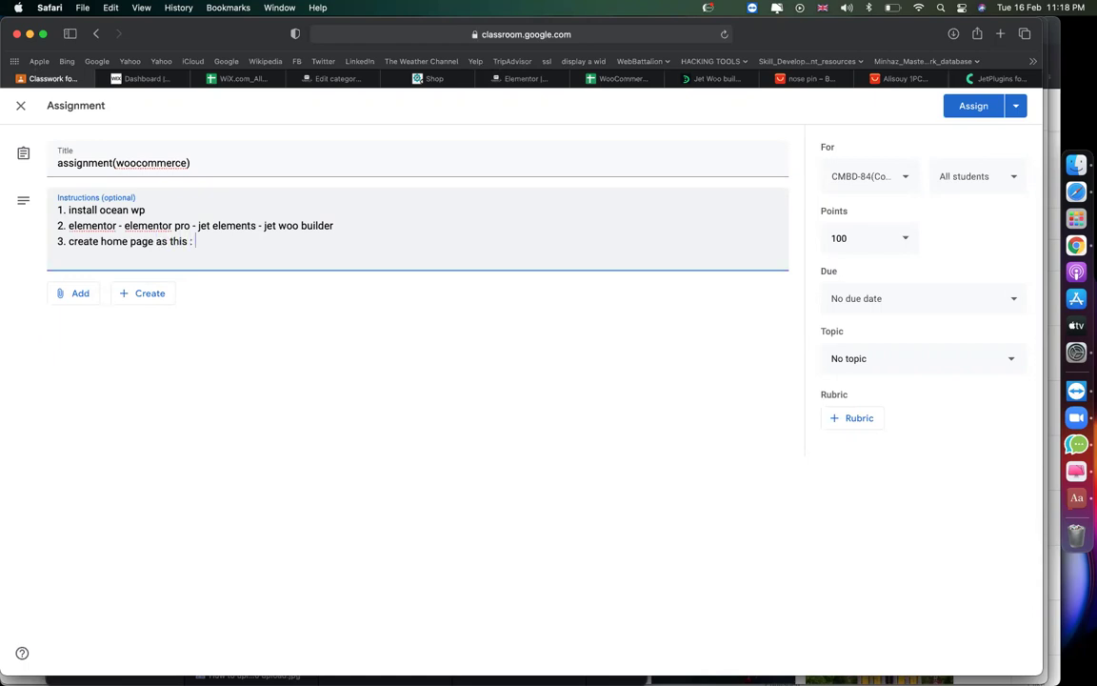
{"action": "key", "text": "super+v"}
{"action": "key", "text": "Return"}
{"action": "type", "text": "4. "}
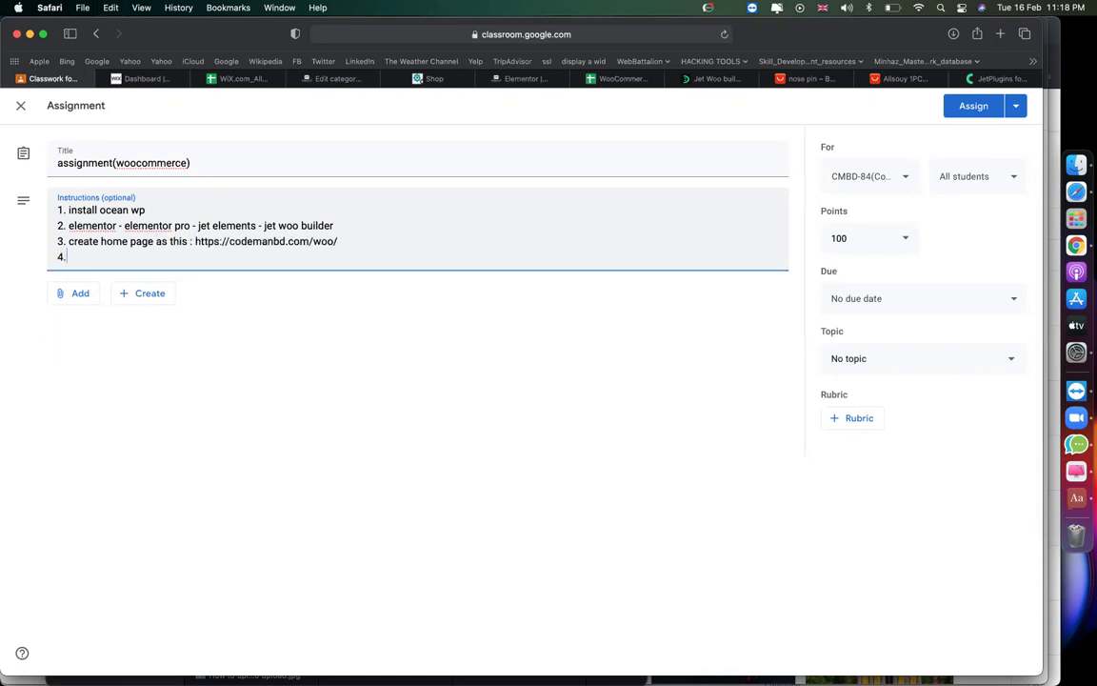
{"action": "type", "text": "cate"}
{"action": "type", "text": ":"}
{"action": "key", "text": "BackSpace"}
{"action": "key", "text": "BackSpace"}
{"action": "key", "text": "BackSpace"}
{"action": "key", "text": "BackSpace"}
{"action": "type", "text": "ted"}
{"action": "key", "text": "BackSpace"}
{"action": "type", "text": "gory: jewelle"}
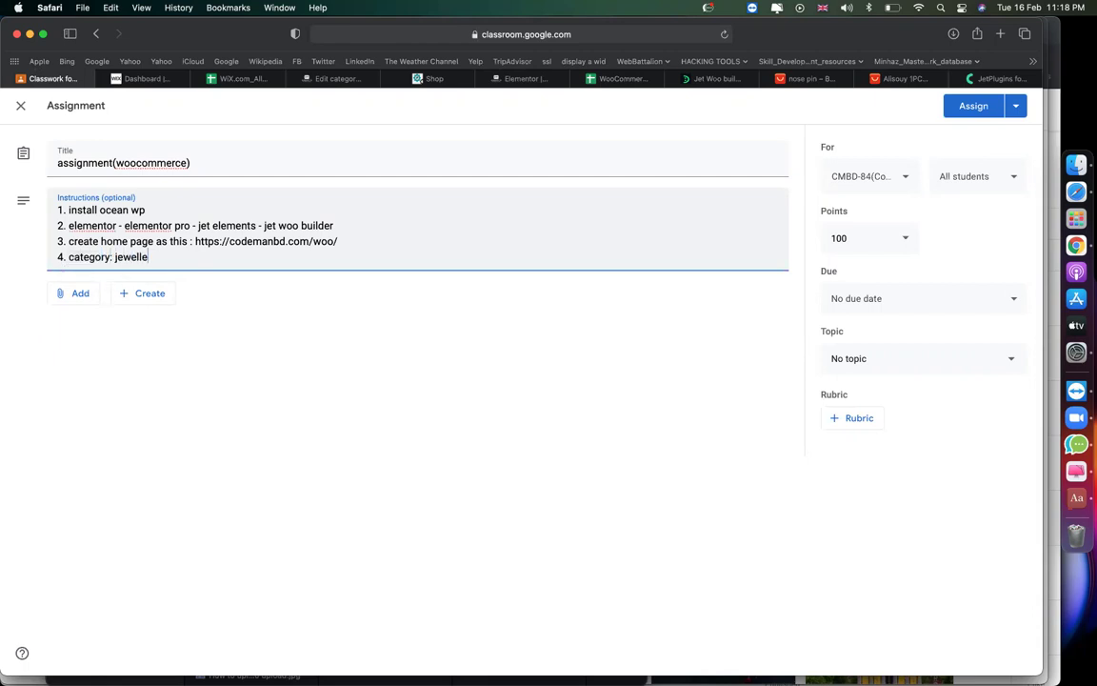
{"action": "type", "text": "ry > nose pin + ear ring"}
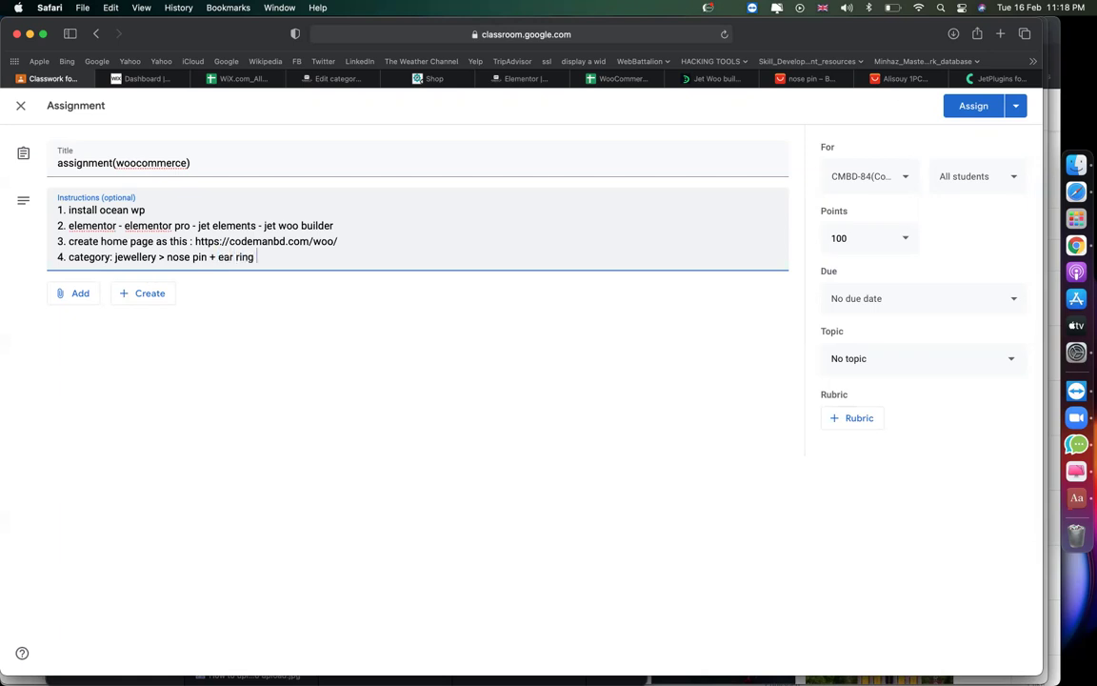
{"action": "key", "text": "Return"}
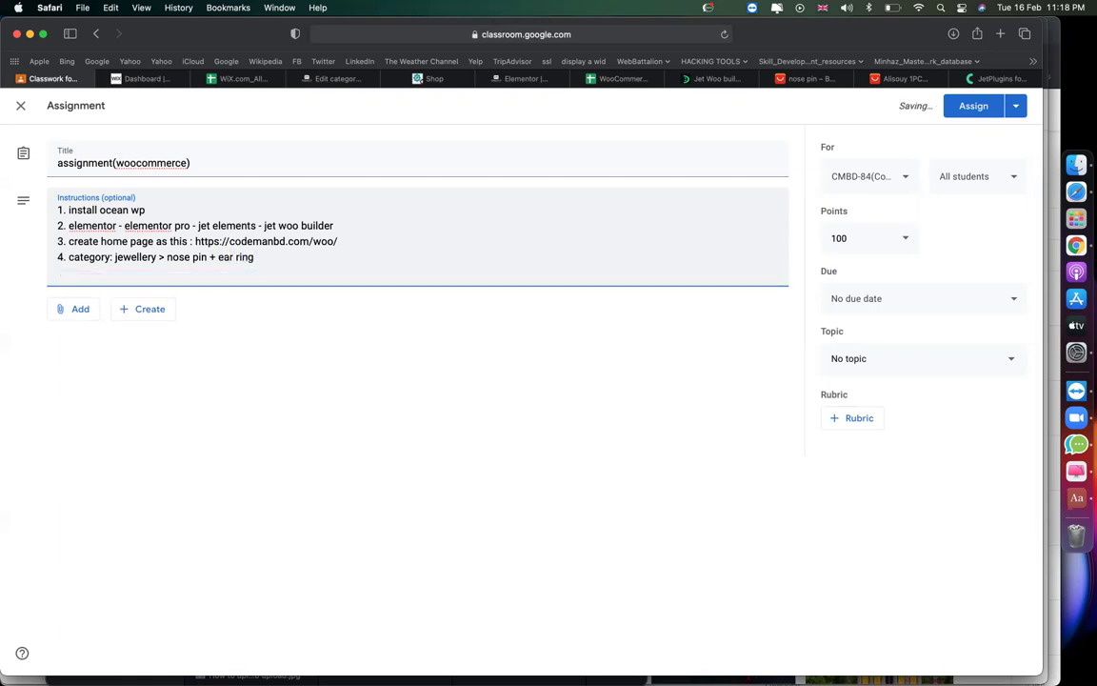
{"action": "type", "text": ">> category: men > t sh"}
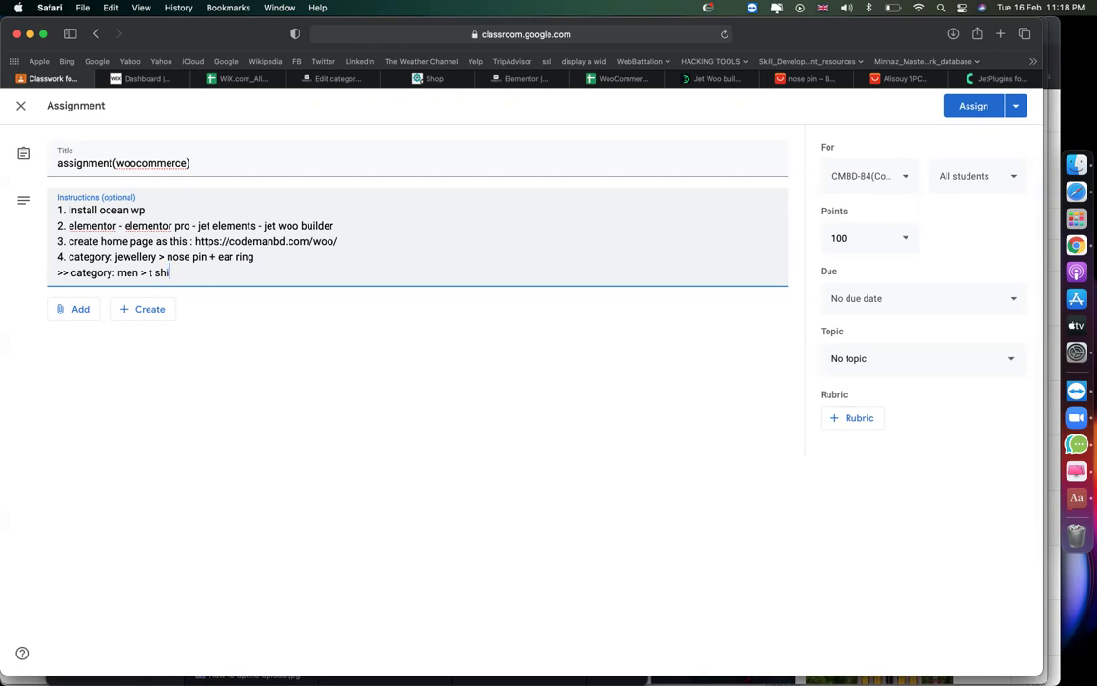
{"action": "type", "text": "irt + shoe"}
{"action": "key", "text": "Return"}
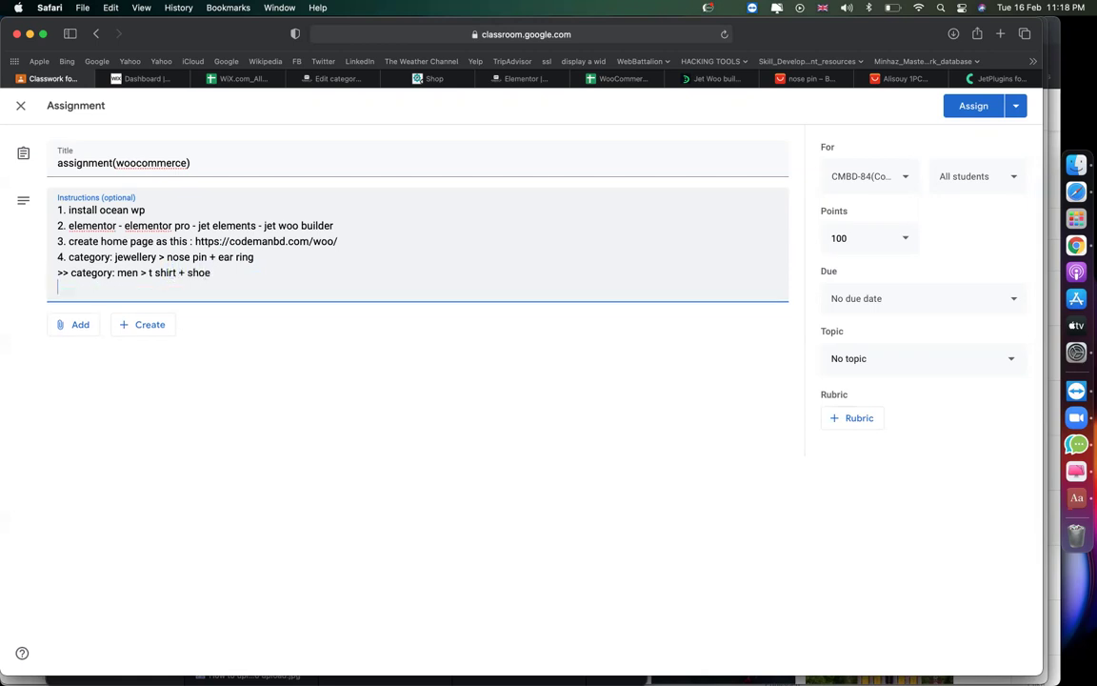
{"action": "type", "text": "5. each category"}
Make step 5 'each subcategory: upload 5 products (total 4*5 = 20 products)' and add step 6 WooCommerce setup.
{"action": "left_click", "coordinate": [96, 290]}
{"action": "type", "text": "sub"}
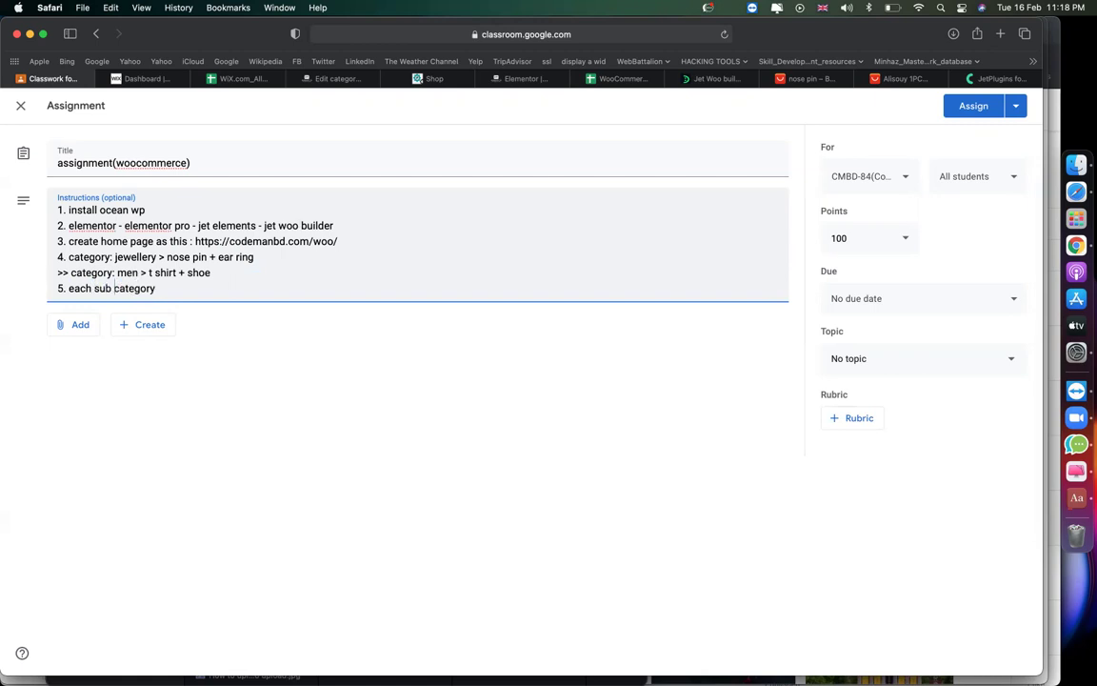
{"action": "left_click_drag", "start_coordinate": [168, 258], "coordinate": [253, 257]}
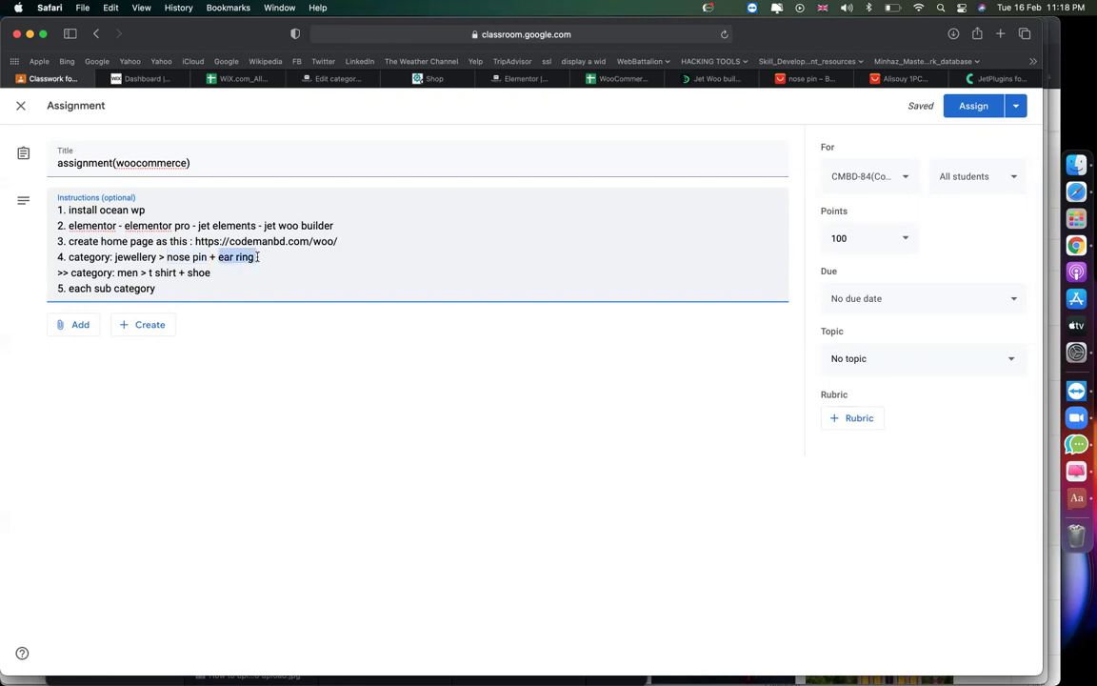
{"action": "left_click", "coordinate": [147, 272]}
{"action": "type", "text": ": upload 5 products "}
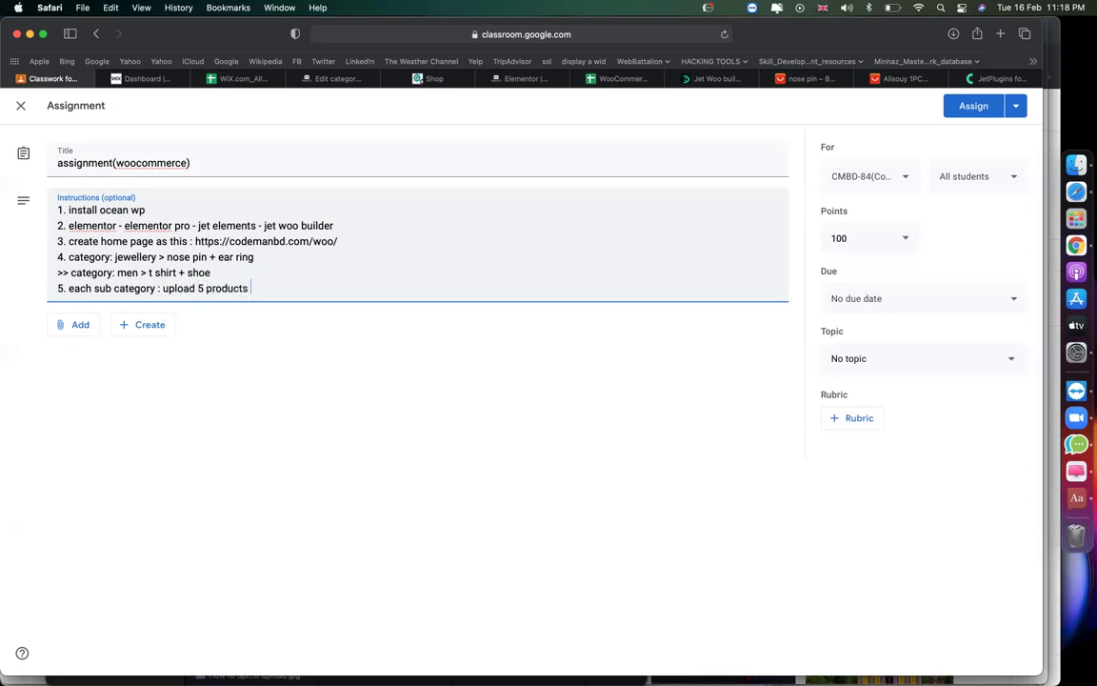
{"action": "type", "text": "(total 4*5 = 20 products"}
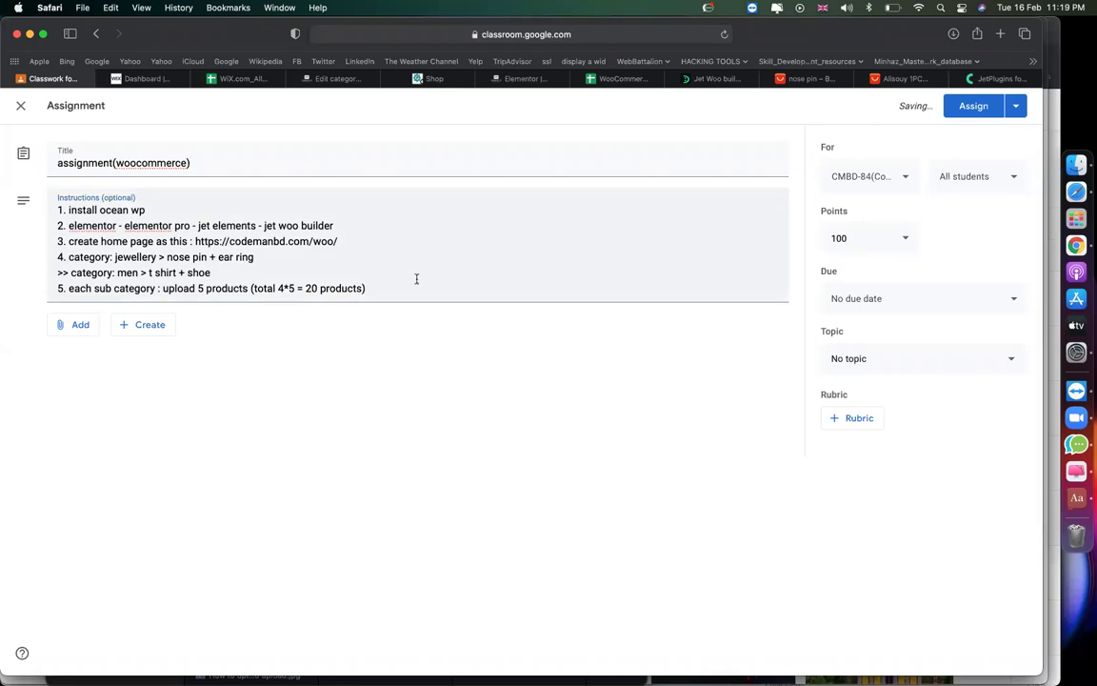
{"action": "key", "text": "Return"}
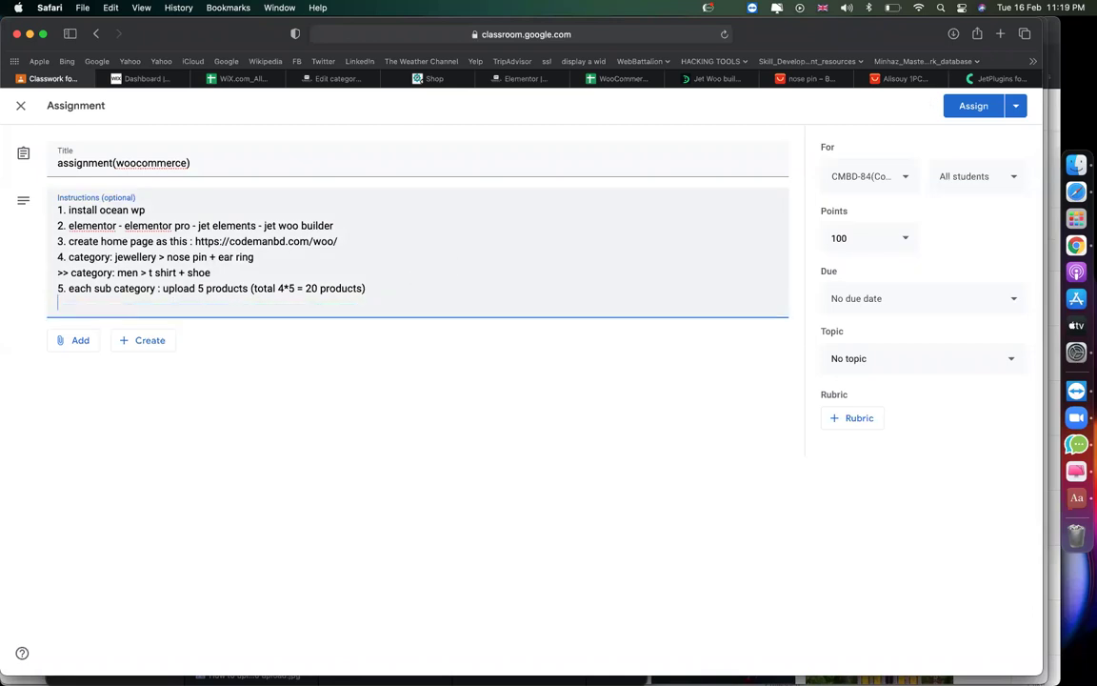
{"action": "type", "text": "6. woocommerce set "}
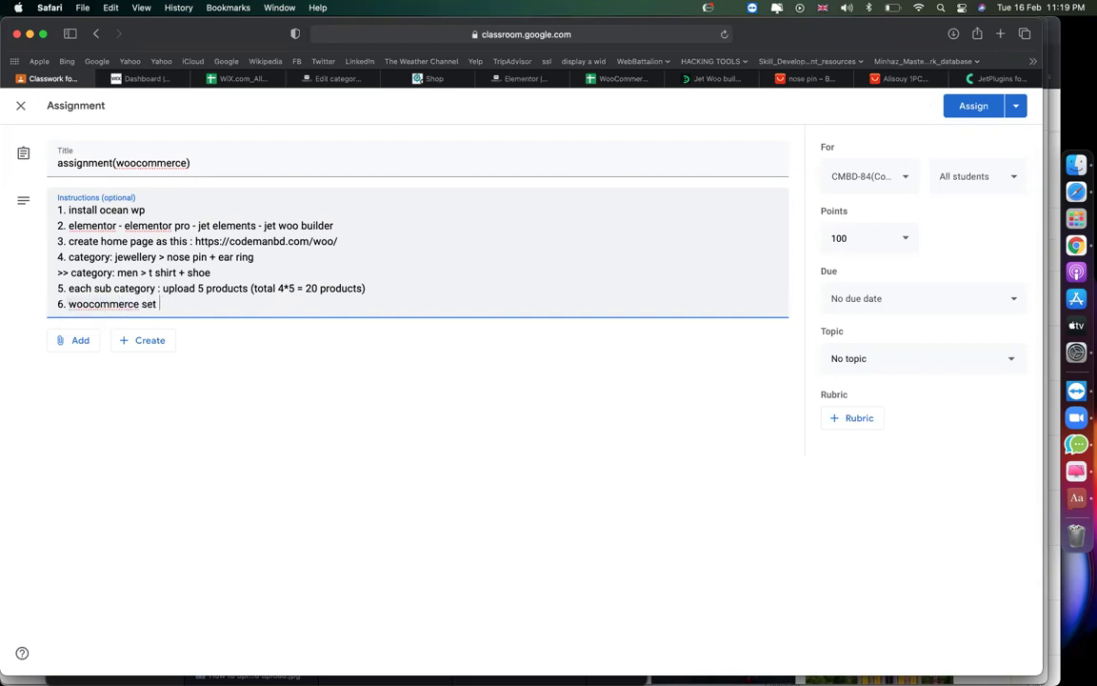
{"action": "type", "text": "ip"}
File the assignment under the episode-07 topic and assign it to the class.
{"action": "left_click", "coordinate": [862, 372]}
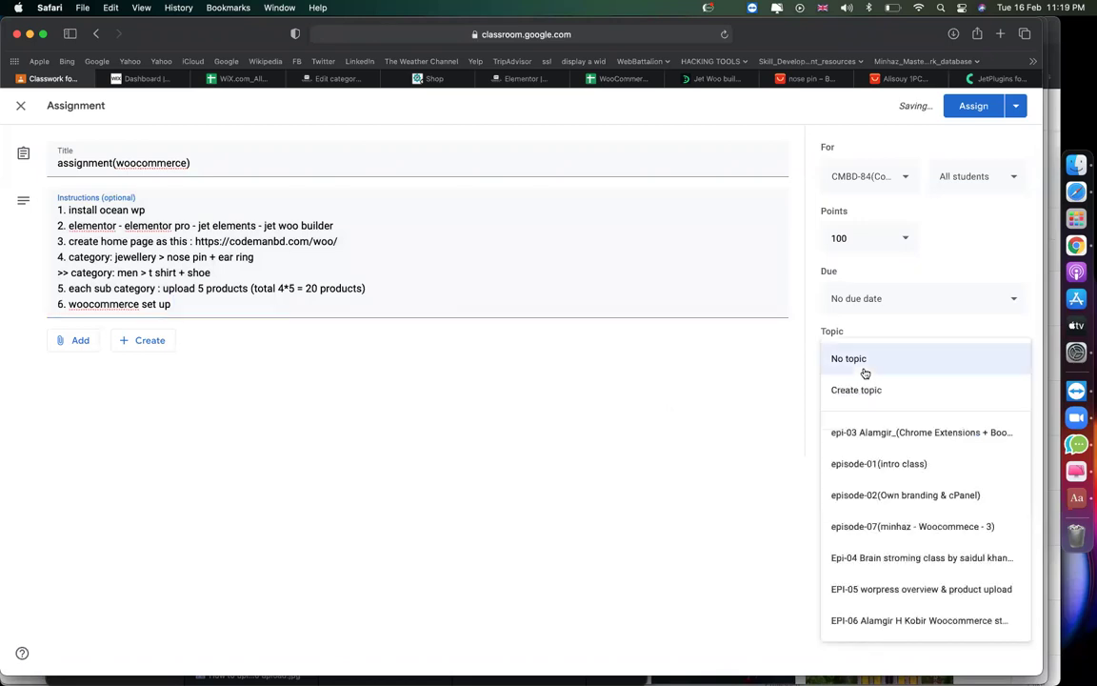
{"action": "left_click", "coordinate": [930, 539]}
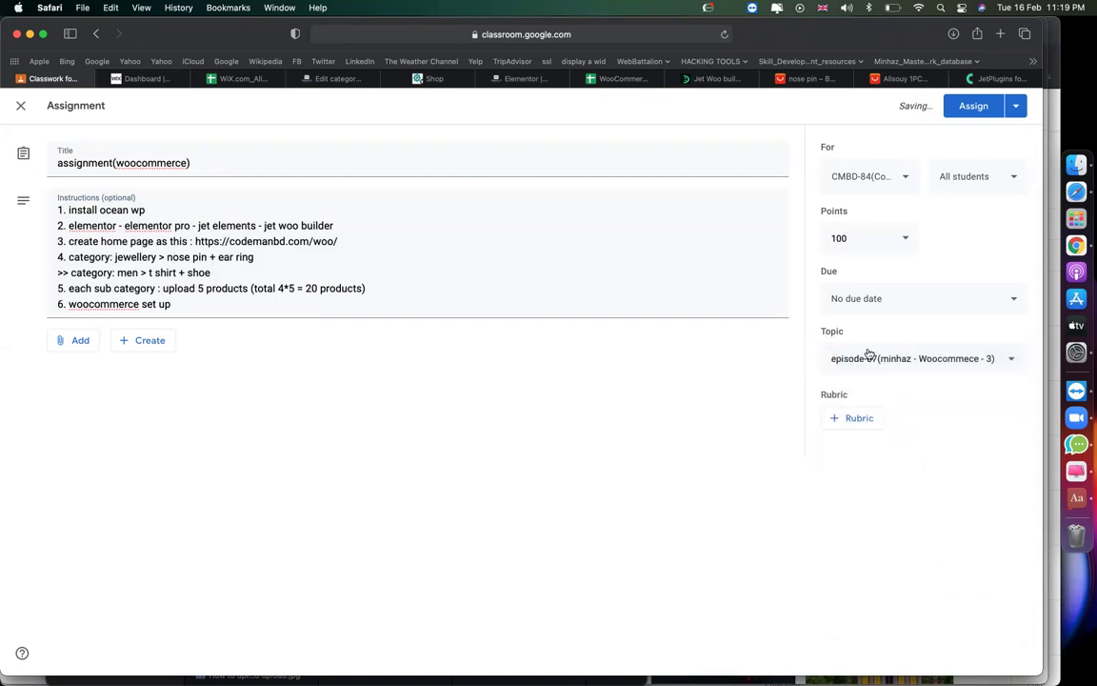
{"action": "left_click", "coordinate": [973, 114]}
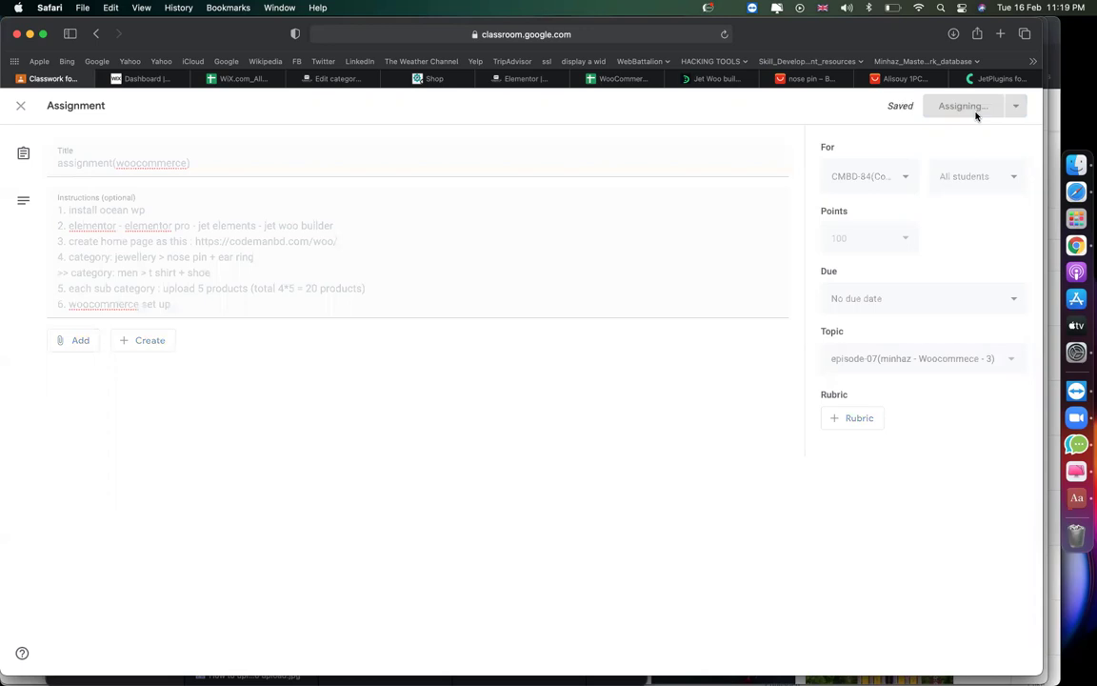